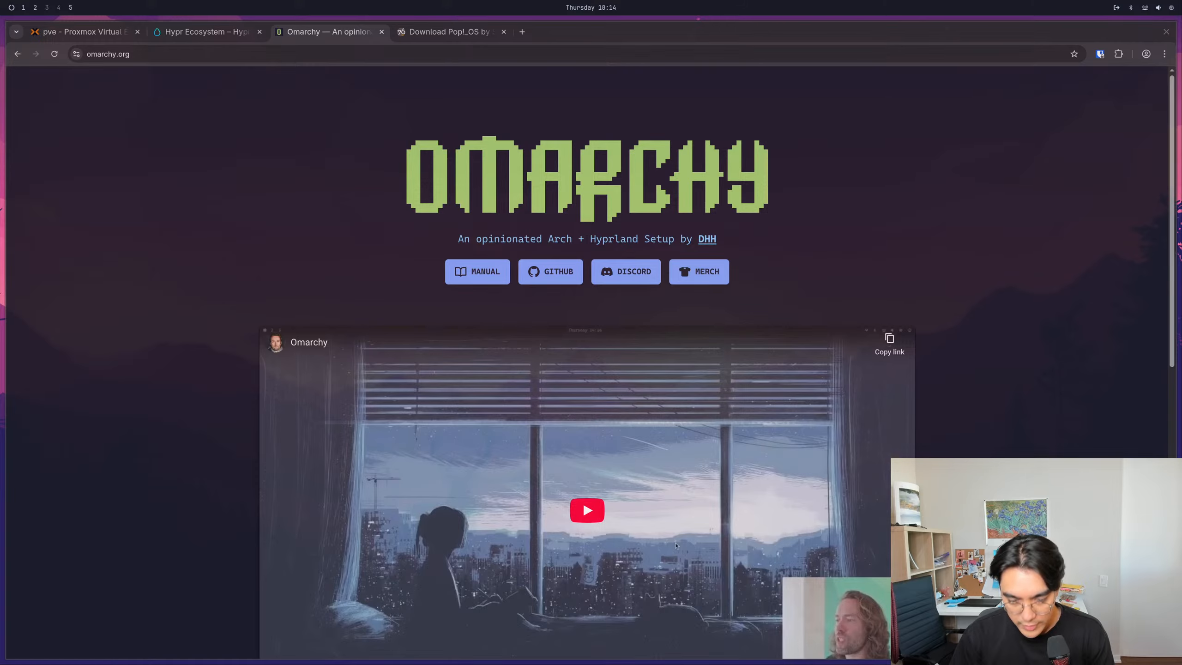
# - Look at the general channel of the Laundry Linux Shack server in Discord
pyautogui.press('super+5')
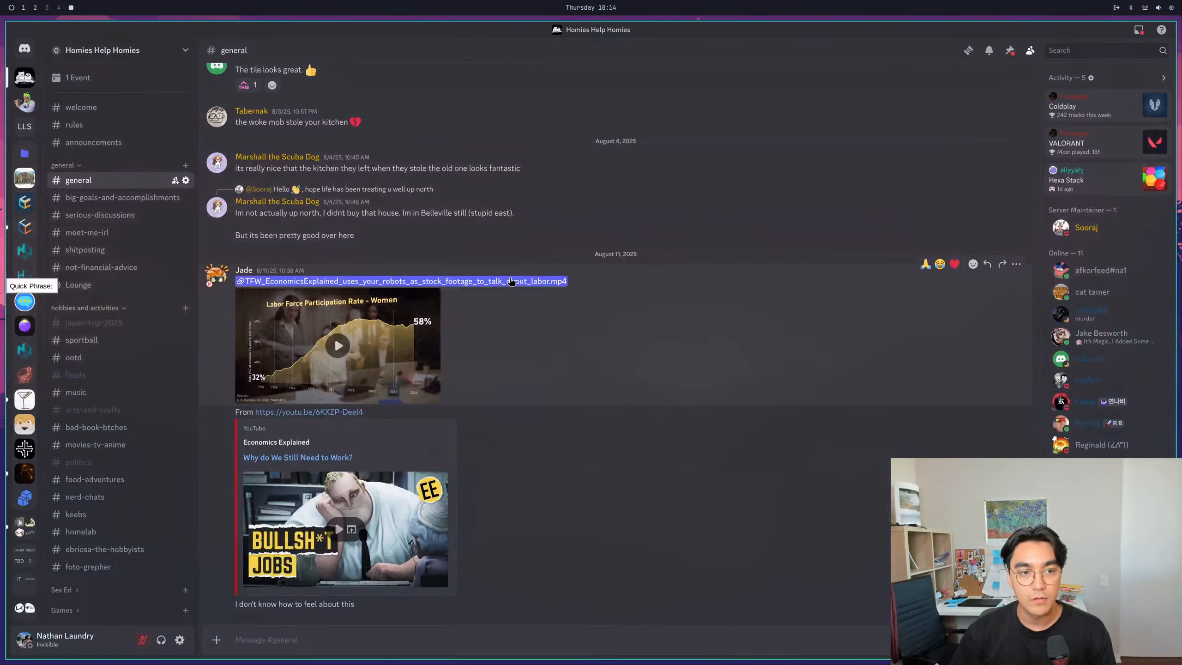
pyautogui.press('super+1')
pyautogui.click(522, 291)
pyautogui.press('super+5')
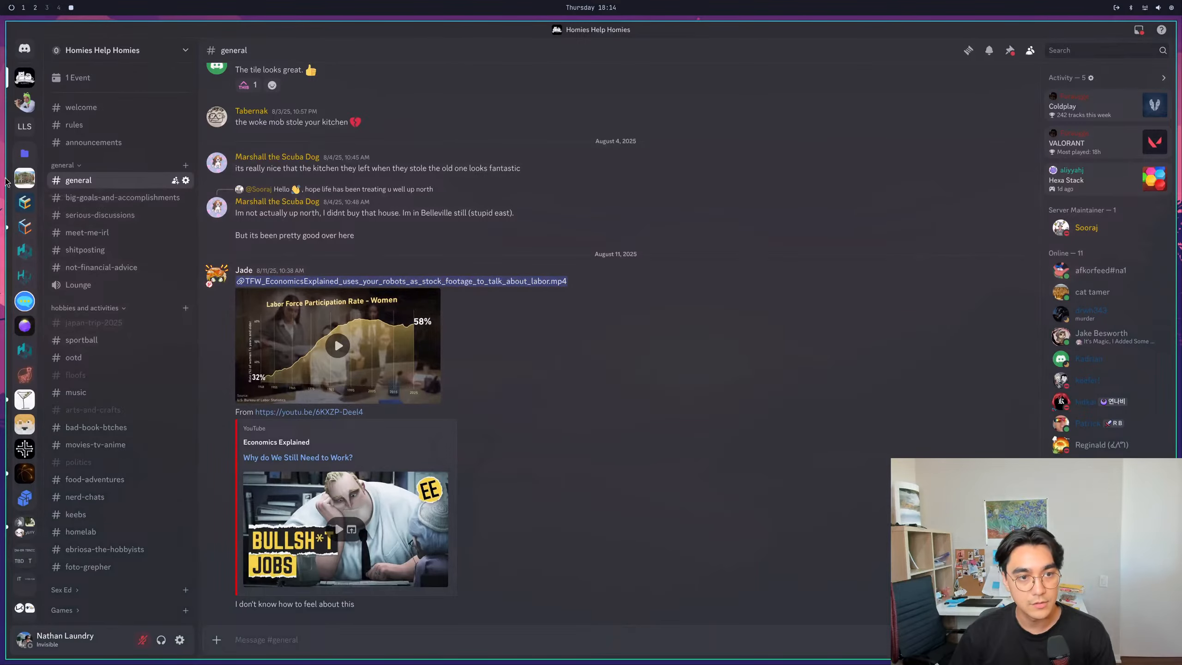
pyautogui.click(24, 126)
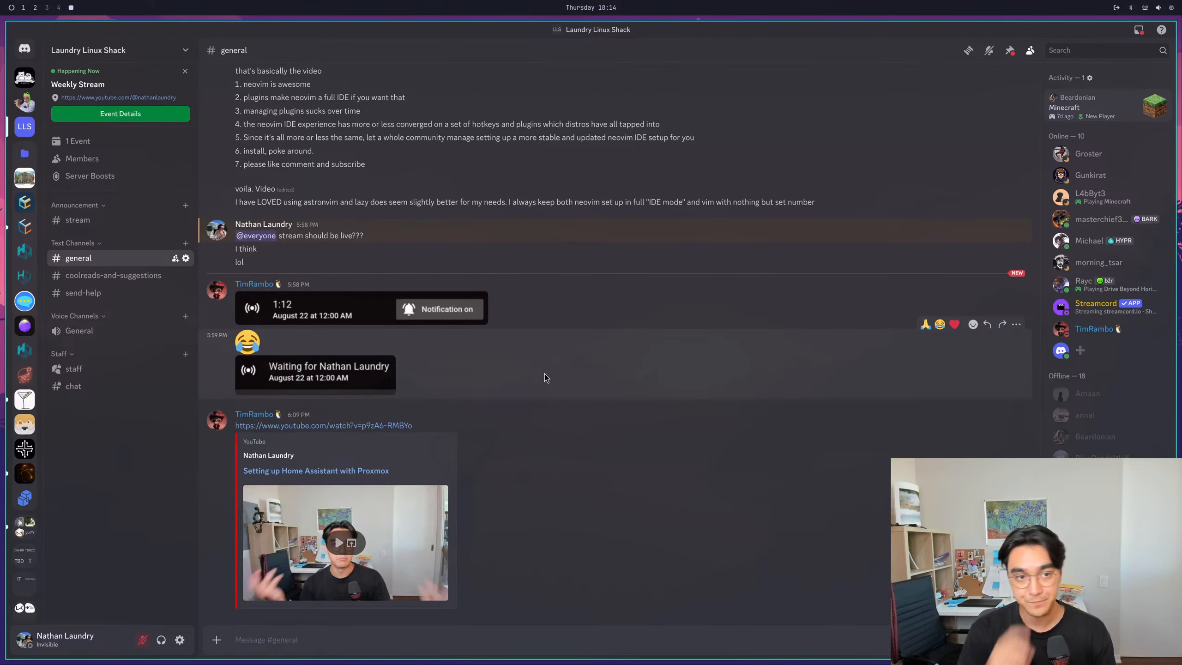
pyautogui.press('super+1')
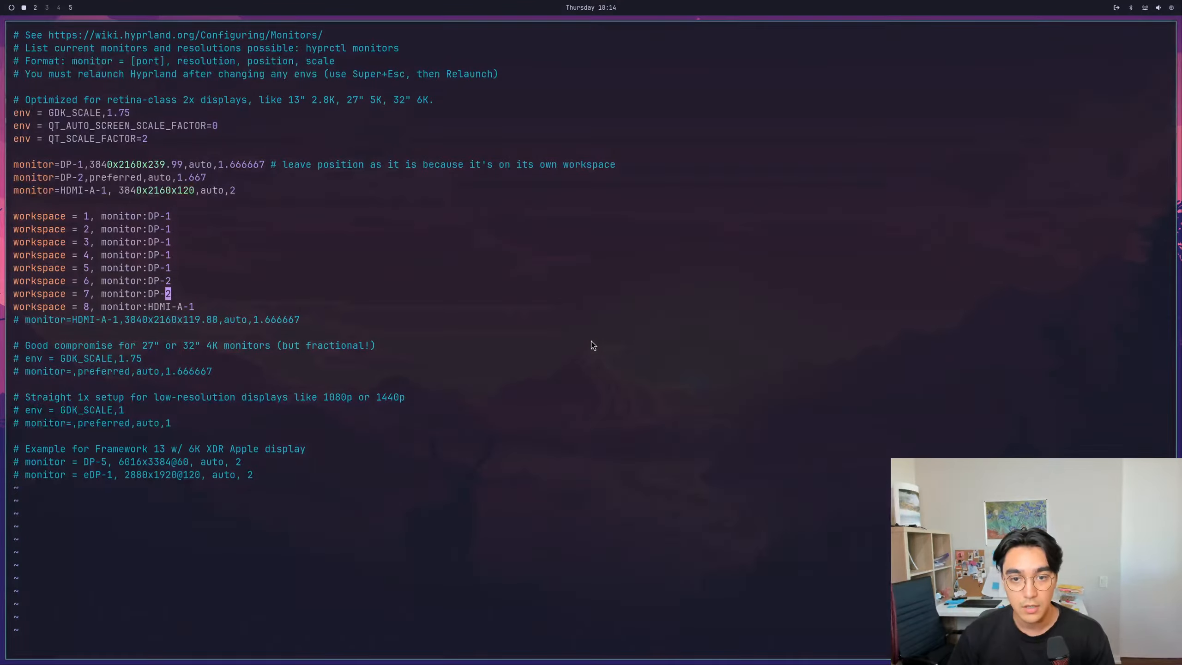
pyautogui.press('super+3')
pyautogui.press('super+5')
pyautogui.press('super+1')
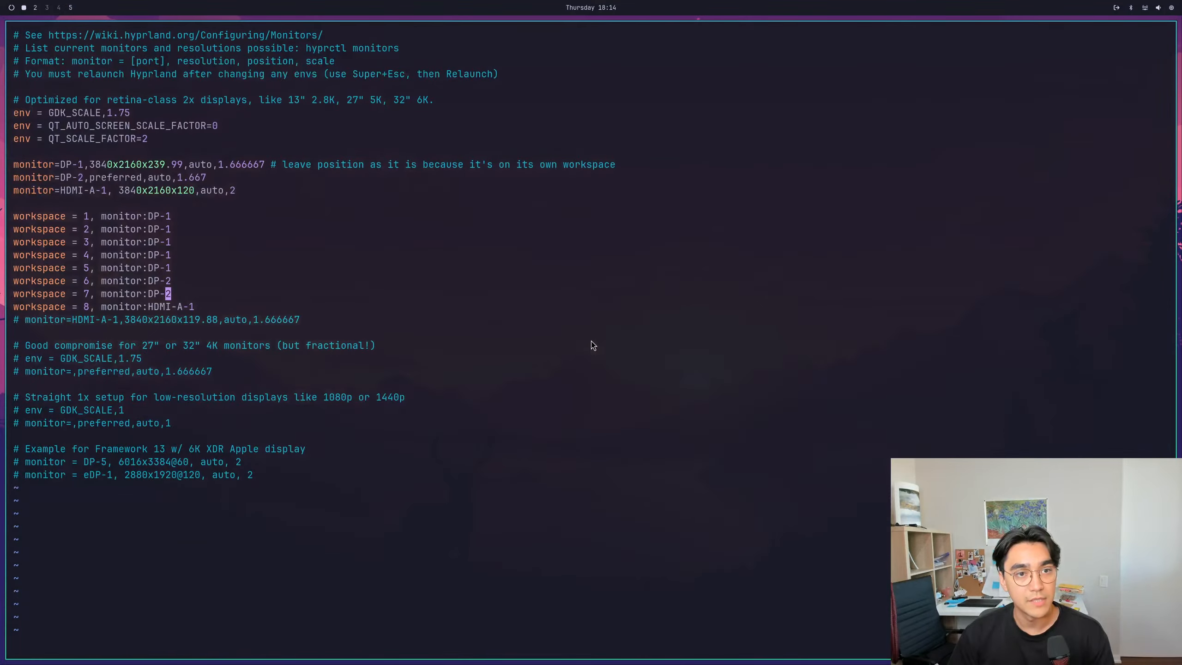
# - Switch to the browser, close every tab except Proxmox, and show the summary of virtual machine 201 (k3s-deb13-headnode)
pyautogui.press('super+2')
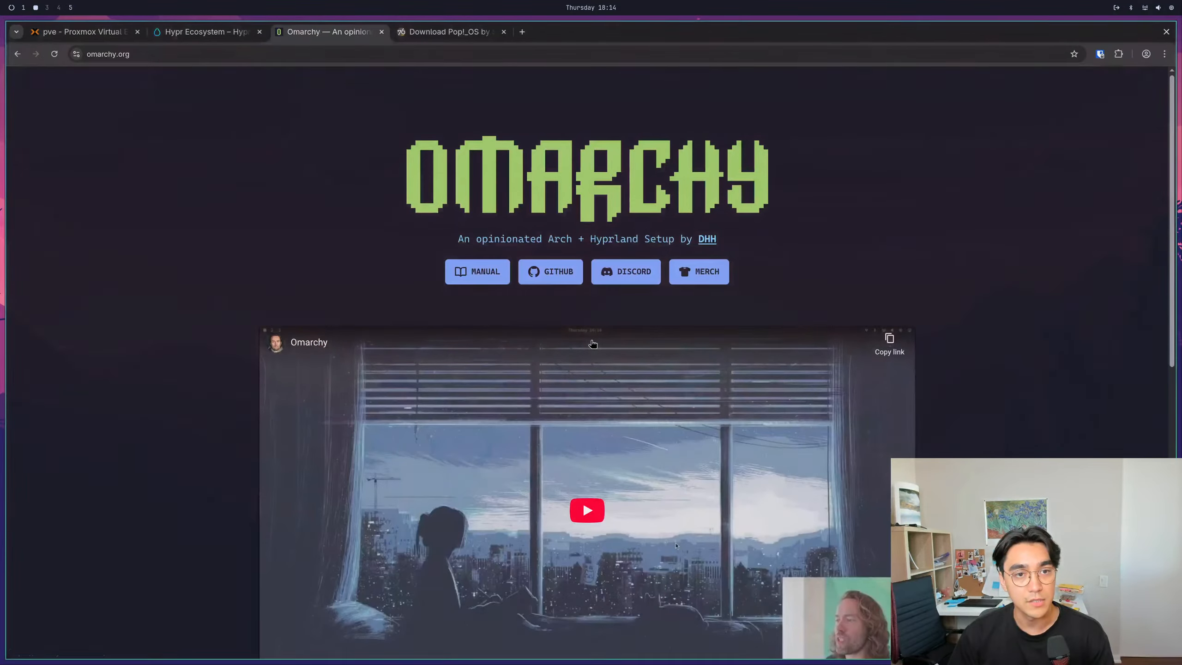
pyautogui.click(454, 26)
pyautogui.click(249, 30)
pyautogui.click(258, 33)
pyautogui.click(258, 32)
pyautogui.click(258, 33)
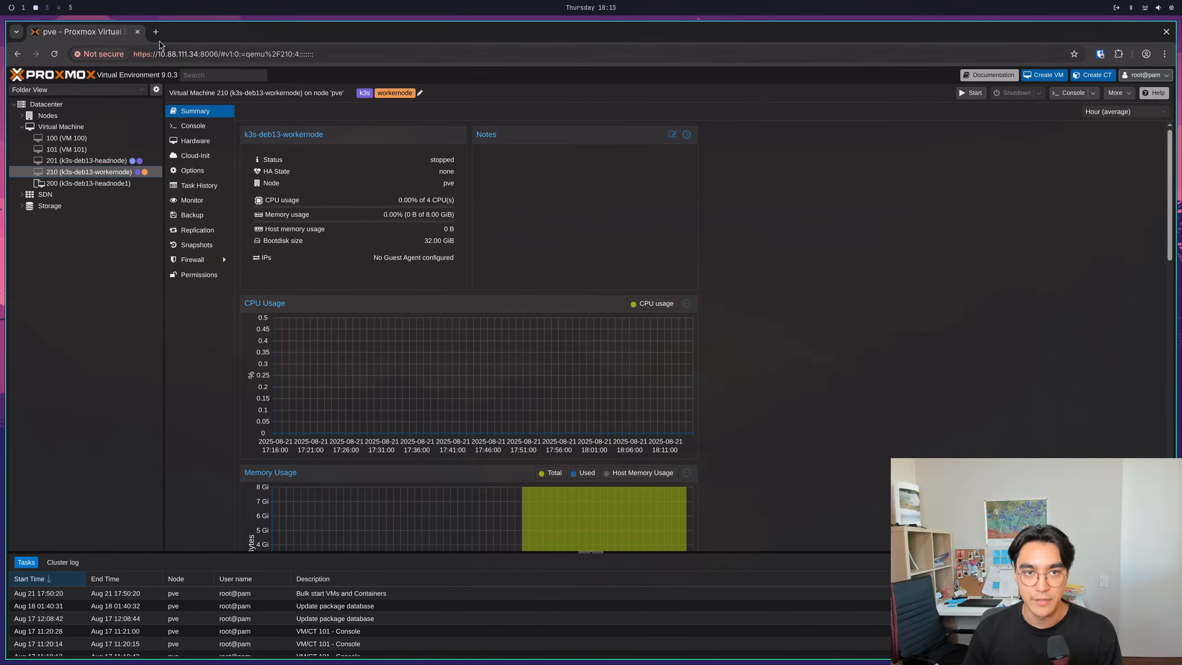
pyautogui.click(90, 163)
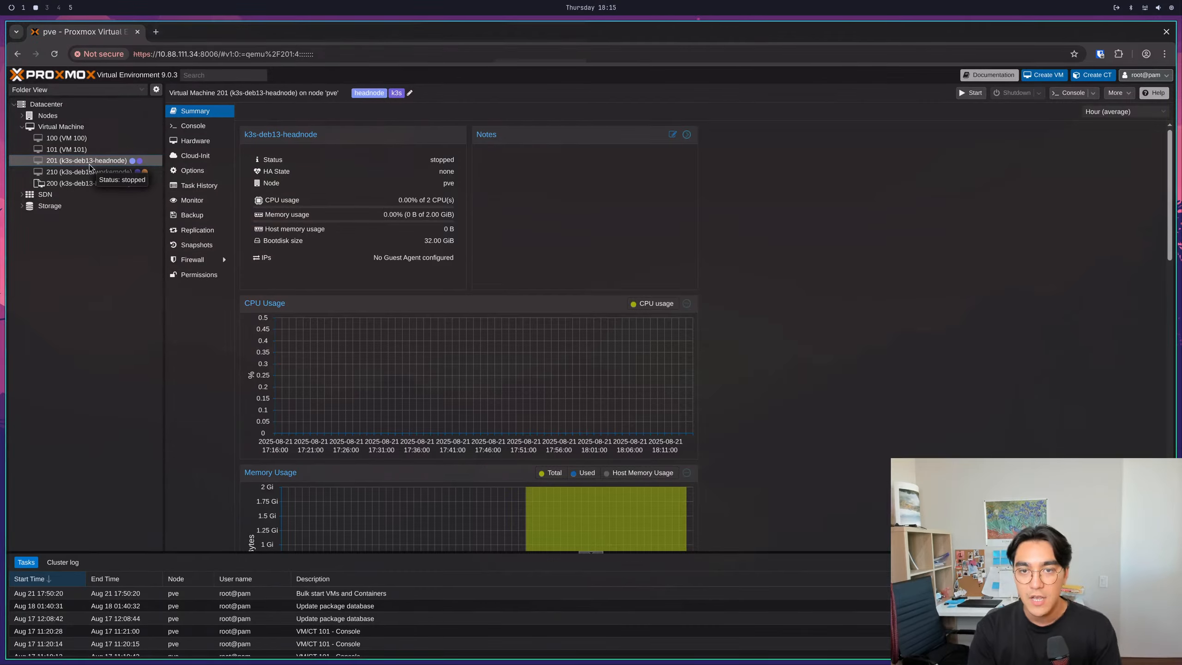
# - Start a terminal beside the browser, change into the DB folder of the home directory and list its files
pyautogui.press('super+Return')
pyautogui.write('ls')
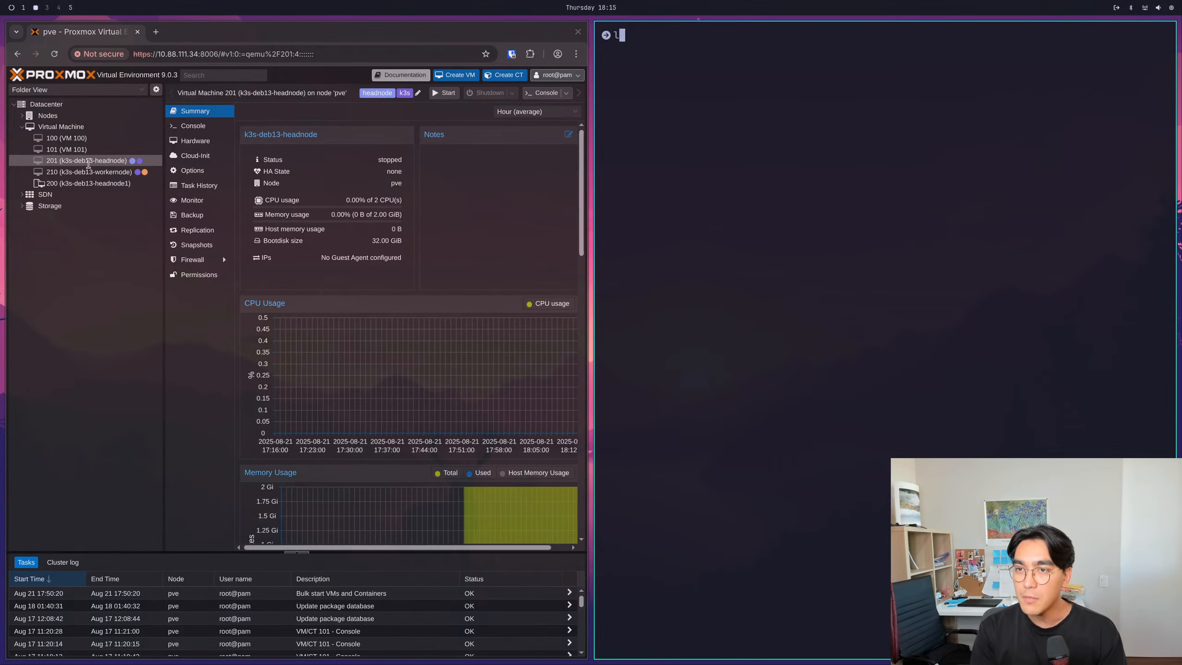
pyautogui.press('Return')
pyautogui.write('cd DB')
pyautogui.press('Return')
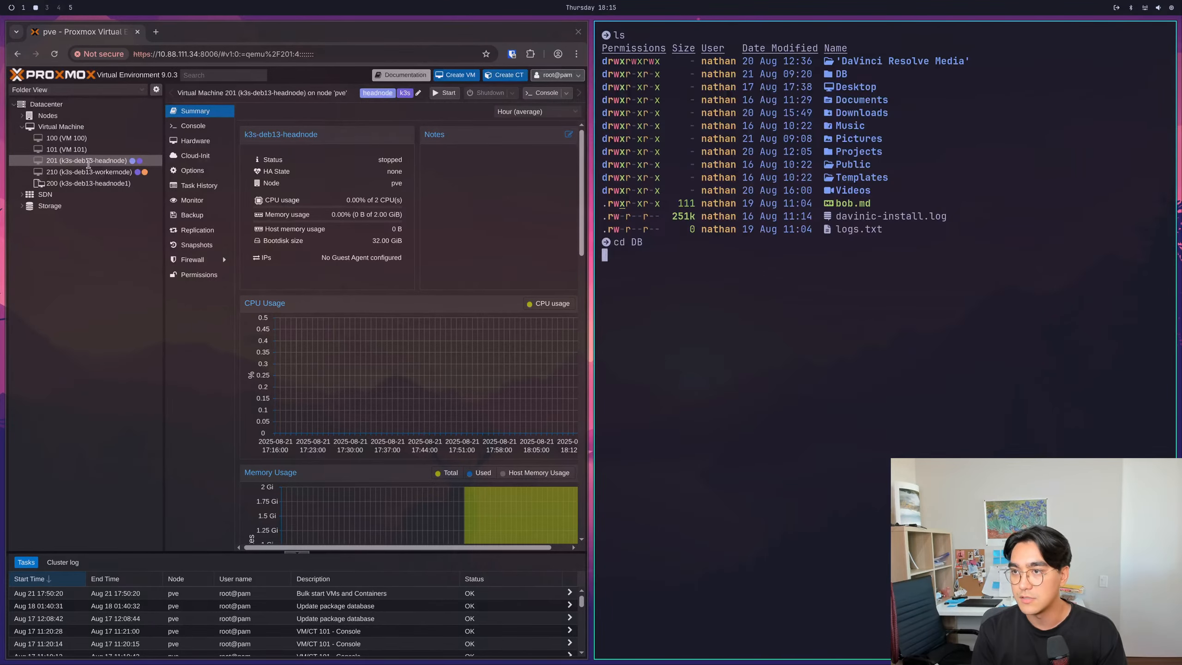
pyautogui.write('ls')
pyautogui.press('Return')
# - Start Neovim in the DB folder, open index.md, and swap the editor window's position with the browser
pyautogui.write('nvim')
pyautogui.press('Return')
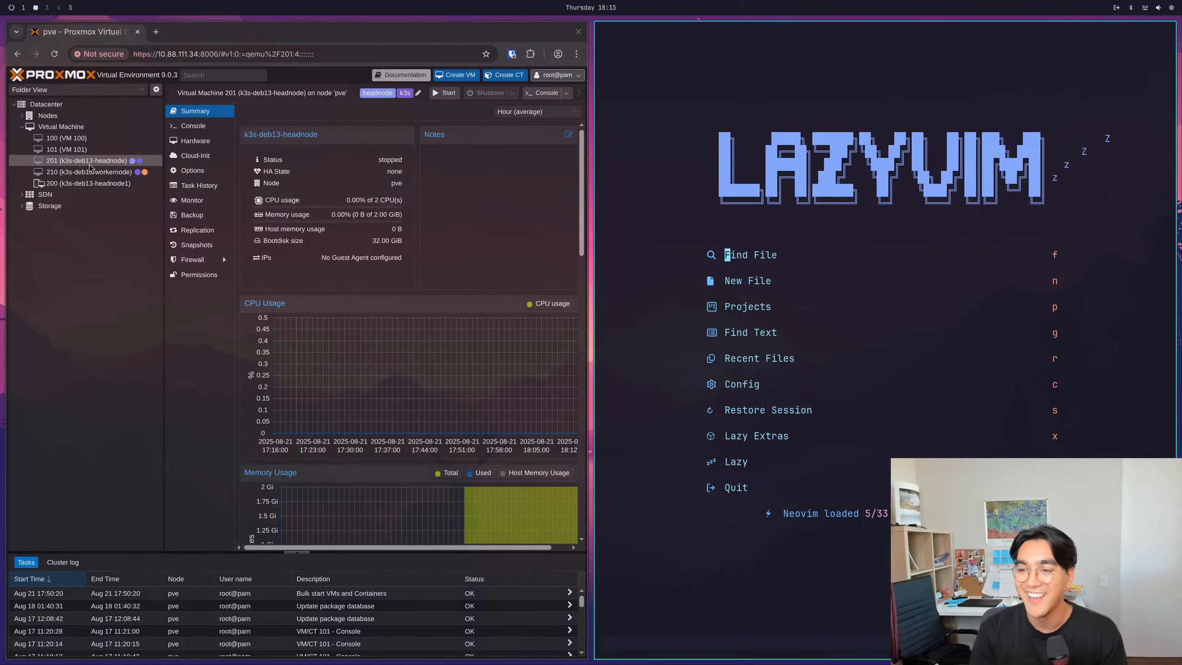
pyautogui.press('f')
pyautogui.press('Down')
pyautogui.press('Return')
pyautogui.press('k')
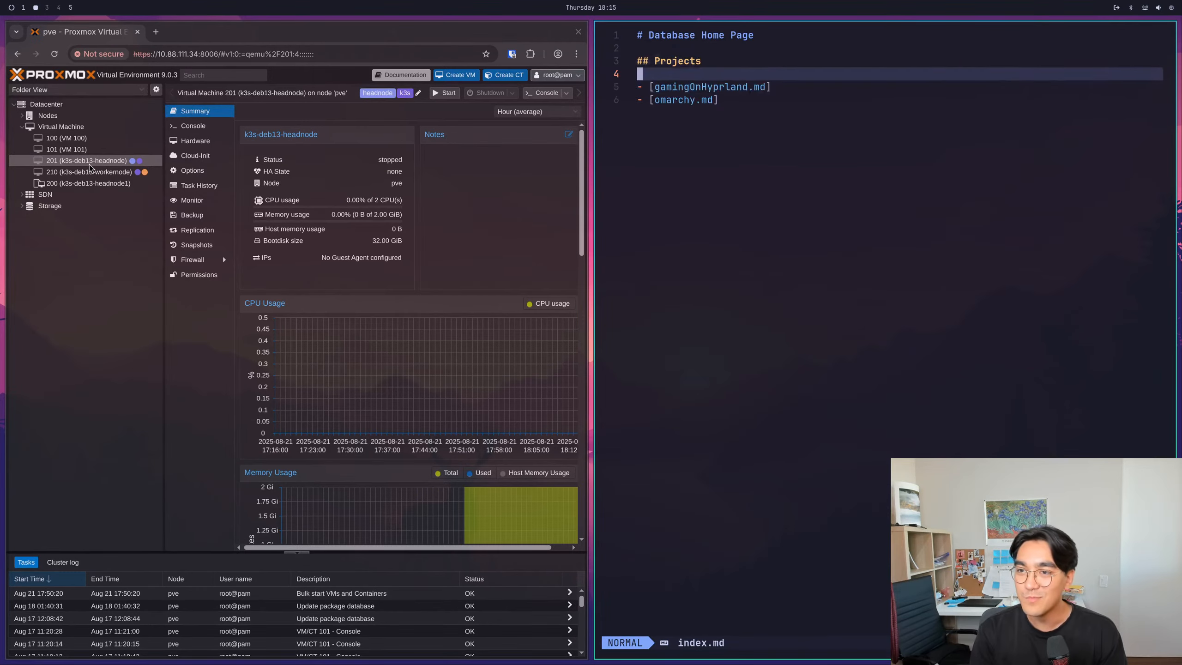
pyautogui.press('k')
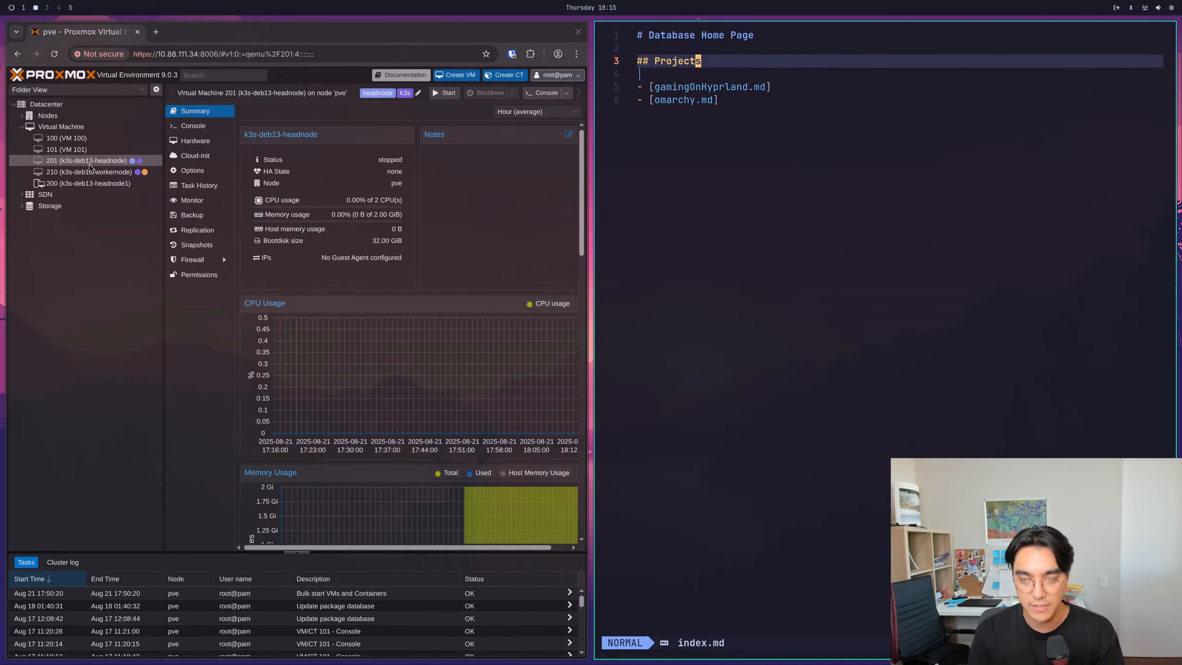
pyautogui.press('super+shift+Left')
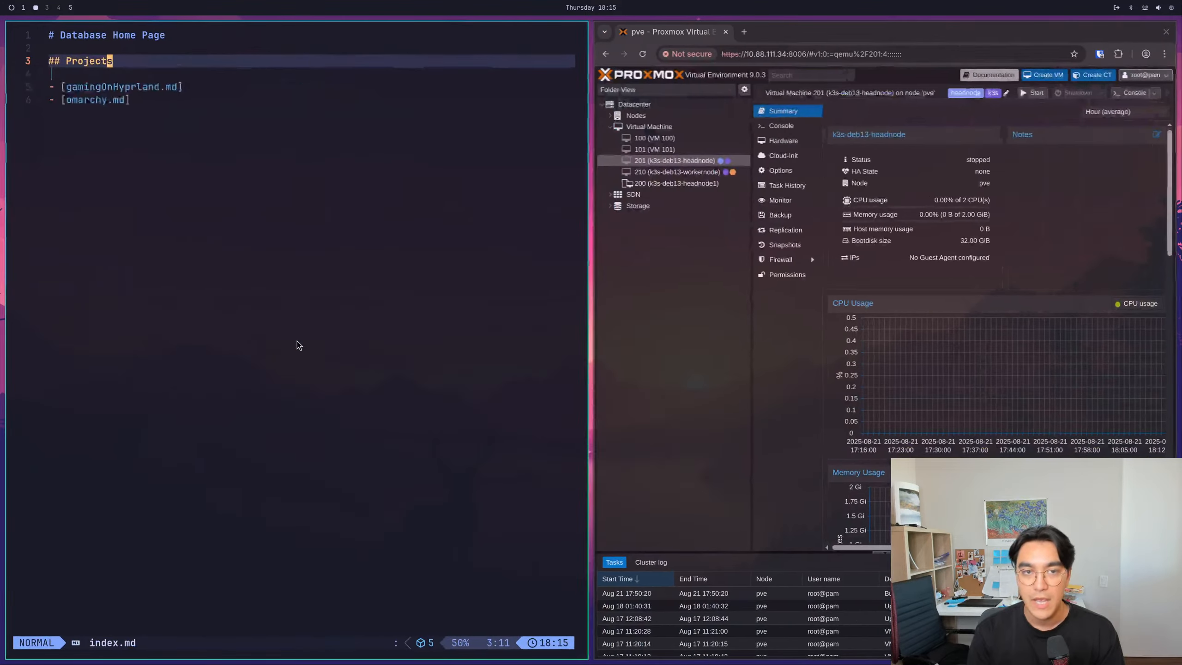
# - Insert two blank lines above the Projects heading in index.md
pyautogui.press('g')
pyautogui.press('k')
pyautogui.press('i')
pyautogui.press('Return')
pyautogui.press('Return')
pyautogui.press('Up')
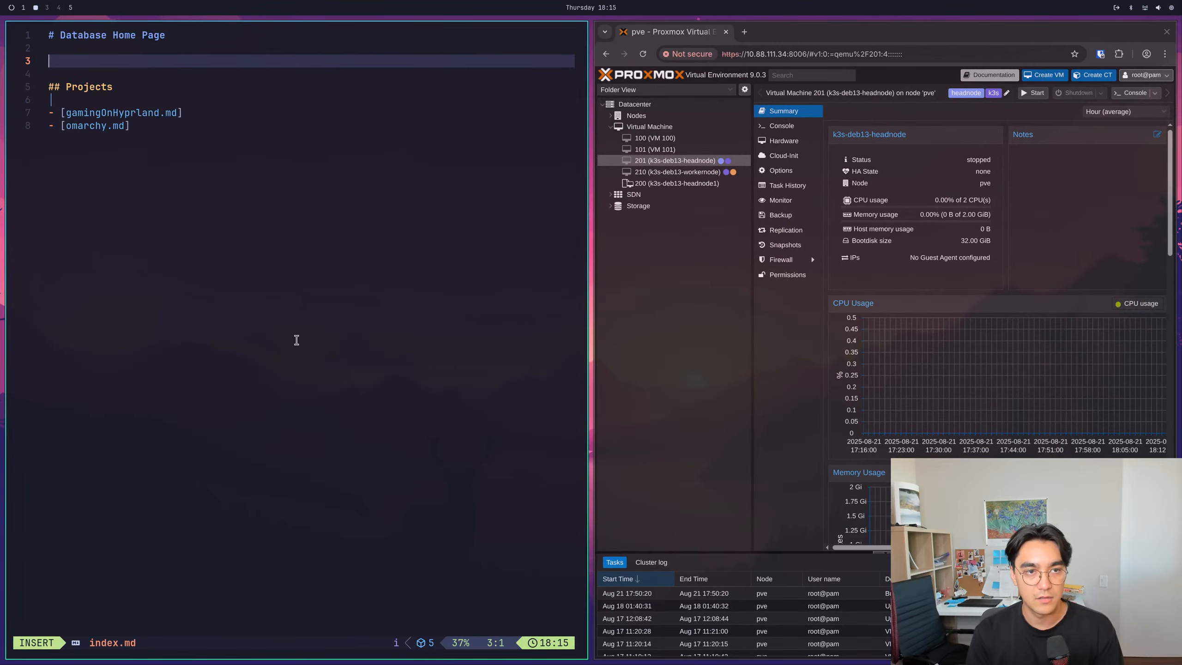
pyautogui.write('##')
pyautogui.press('BackSpace')
pyautogui.press('BackSpace')
pyautogui.press('BackSpace')
pyautogui.write('[[')
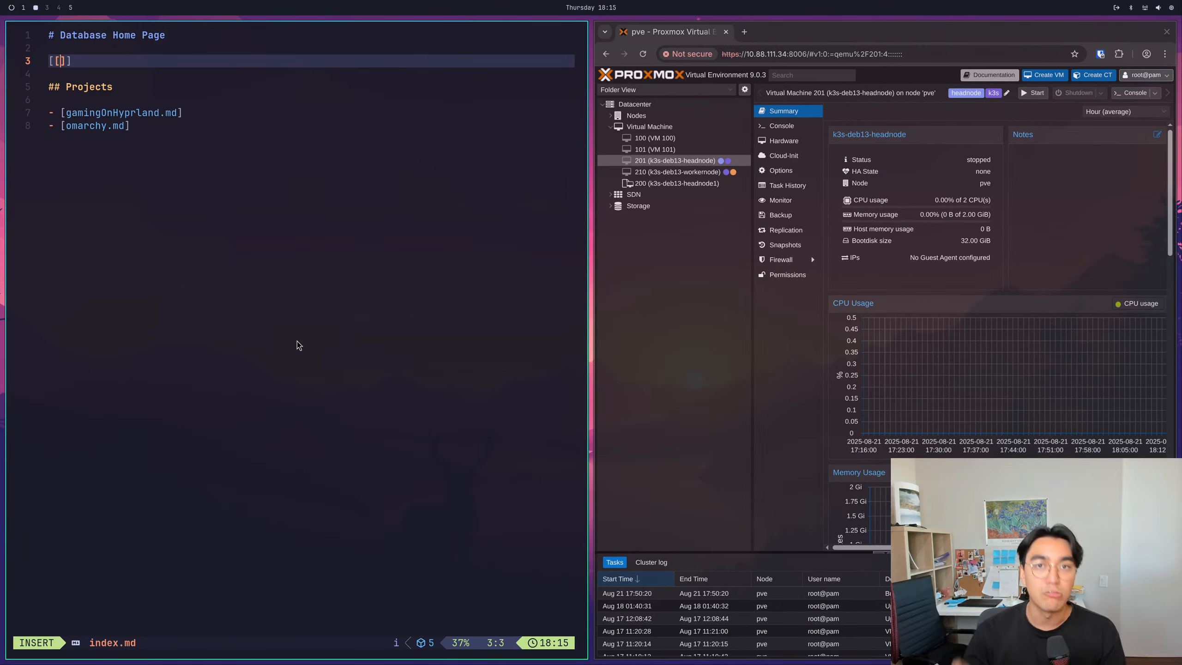
pyautogui.press('BackSpace')
pyautogui.press('BackSpace')
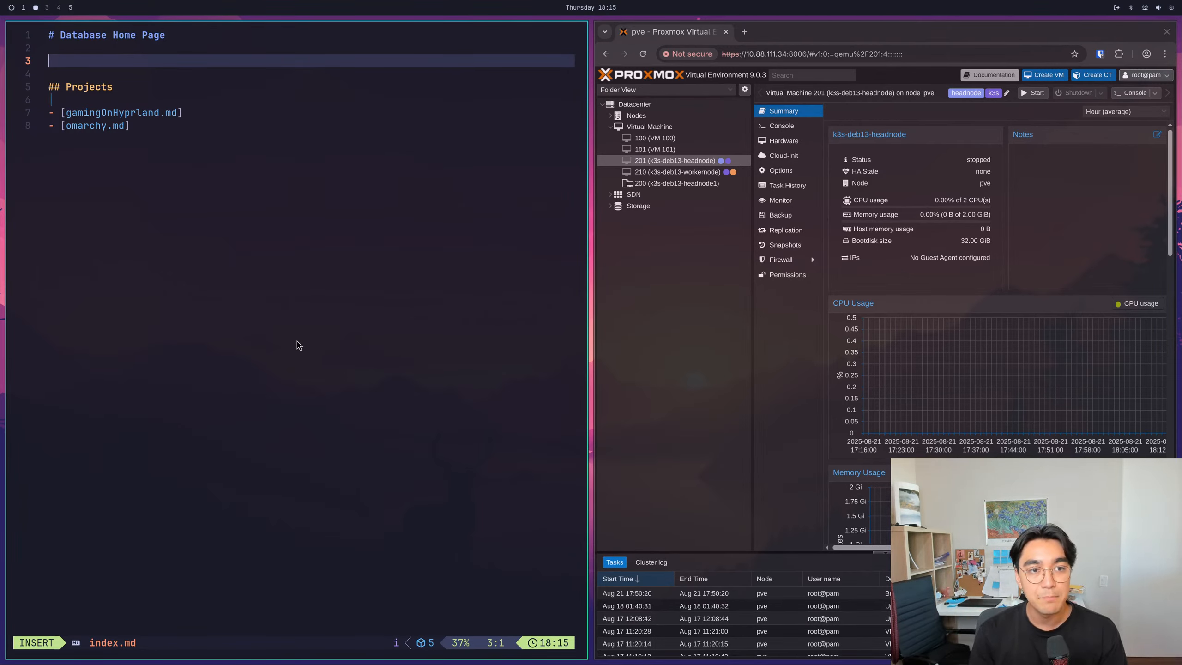
# - Add the list entry "- [homeAssistant.md]" above the Projects heading and save index.md
pyautogui.write('- [')
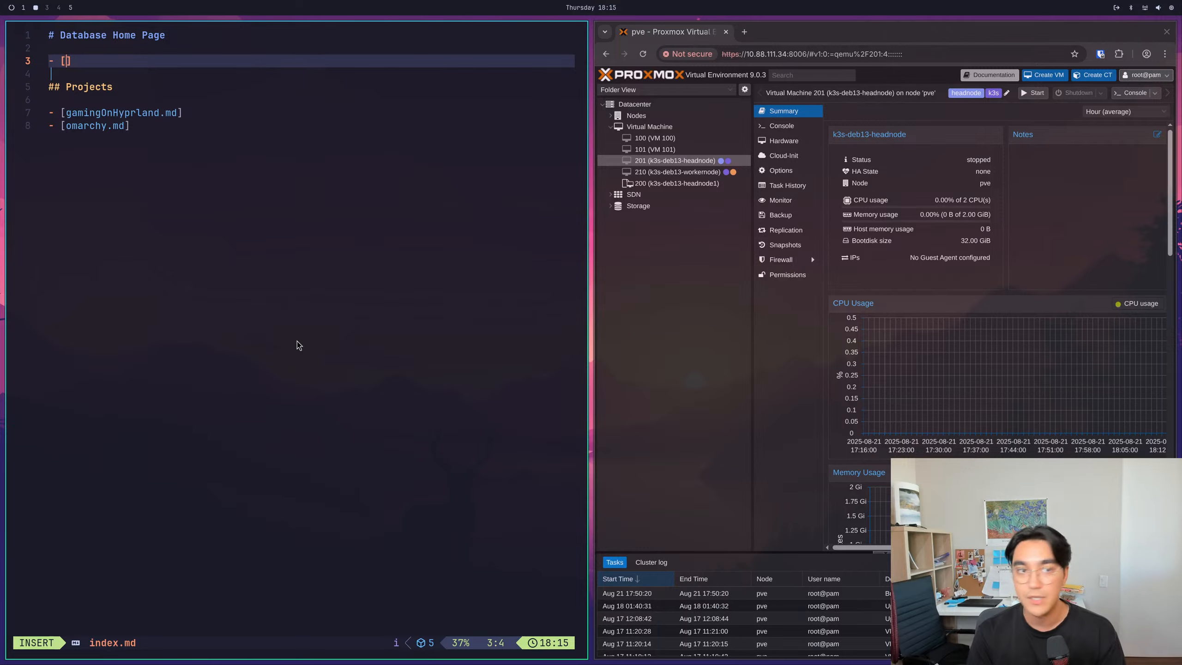
pyautogui.write('HomeAssi')
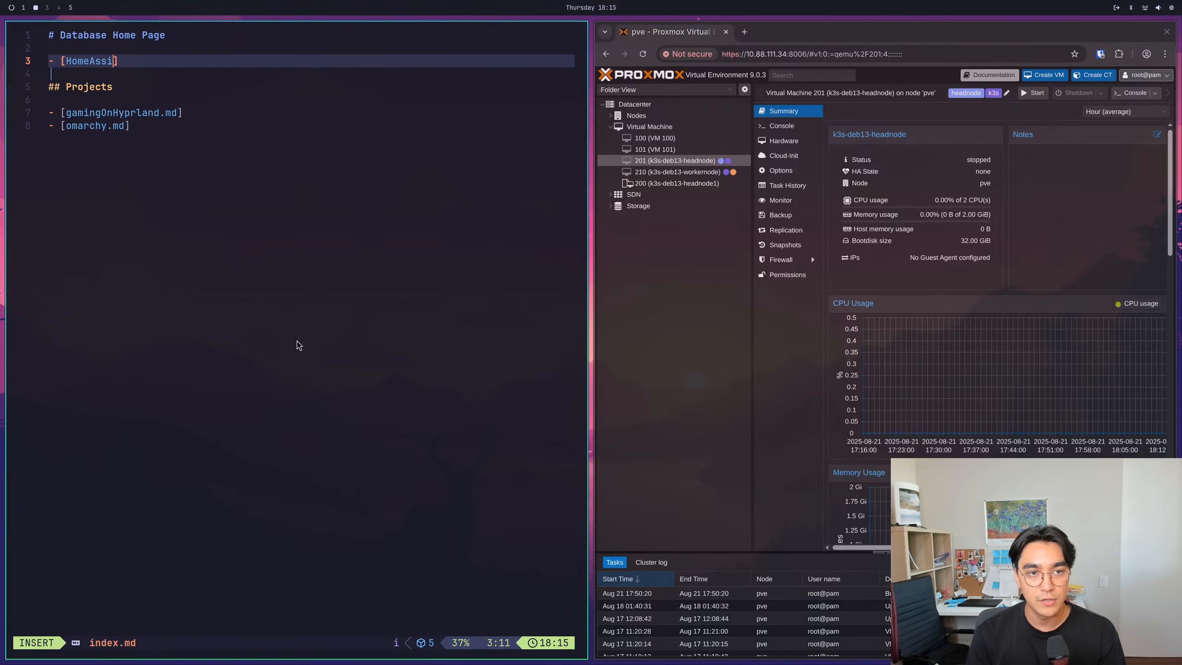
pyautogui.press('BackSpace')
pyautogui.press('BackSpace')
pyautogui.press('BackSpace')
pyautogui.press('BackSpace')
pyautogui.press('BackSpace')
pyautogui.press('BackSpace')
pyautogui.write('homeAssis')
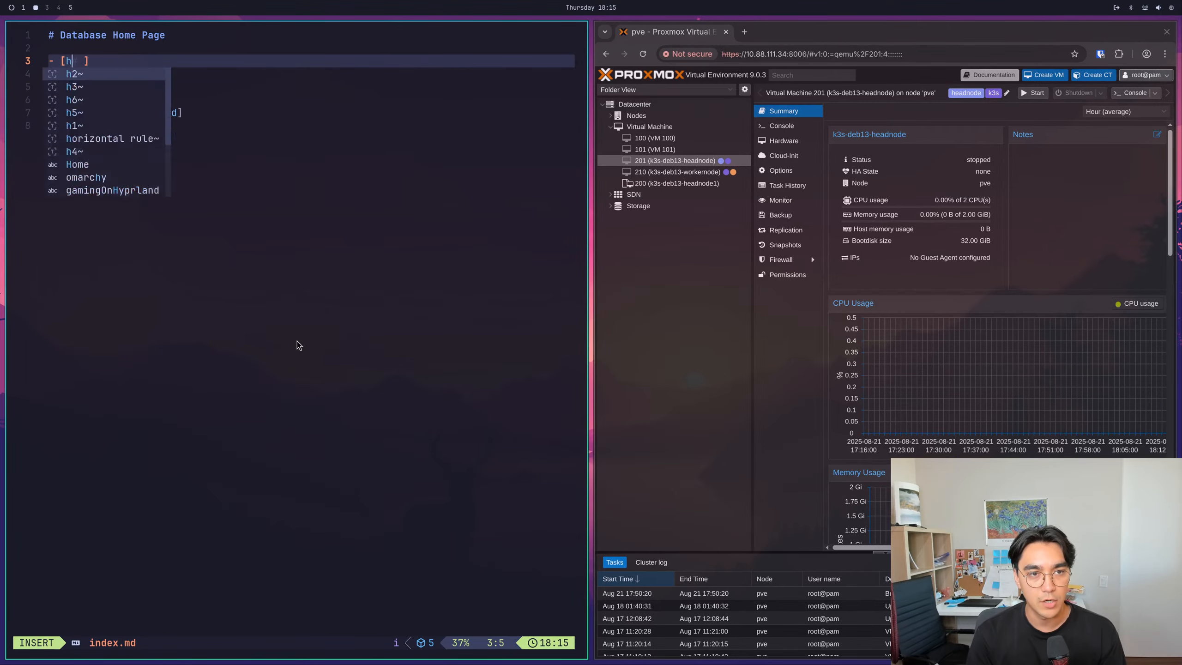
pyautogui.write('tant.md')
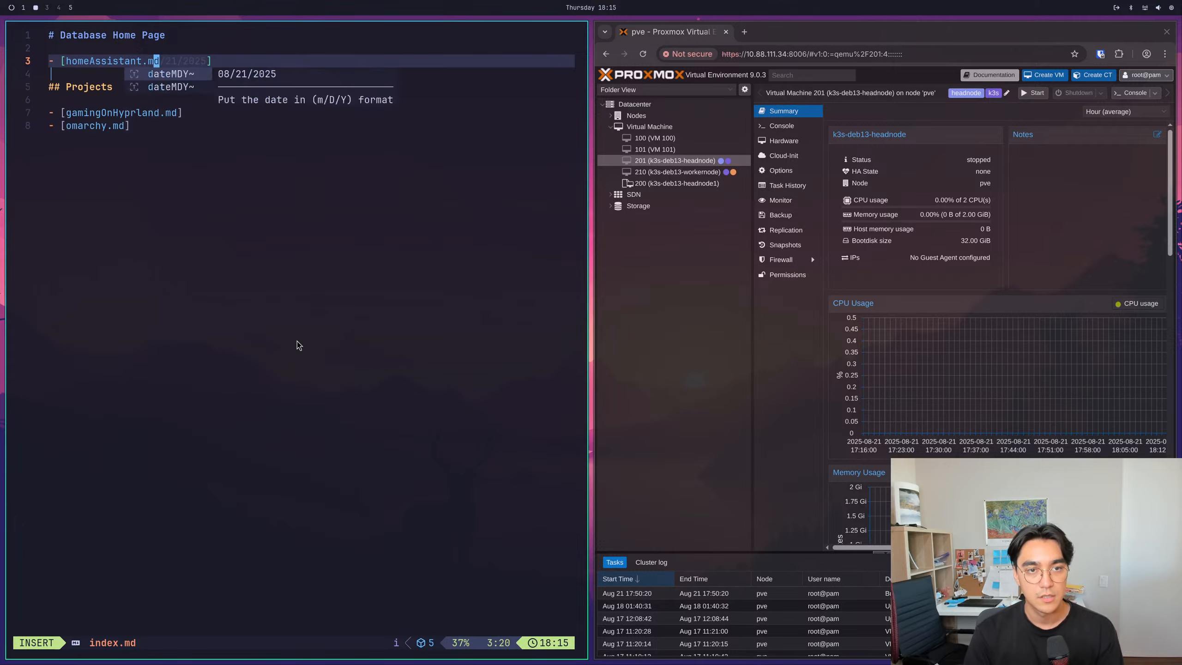
pyautogui.press('Escape')
pyautogui.write(':qw')
pyautogui.press('Return')
pyautogui.write(':w')
pyautogui.press('Return')
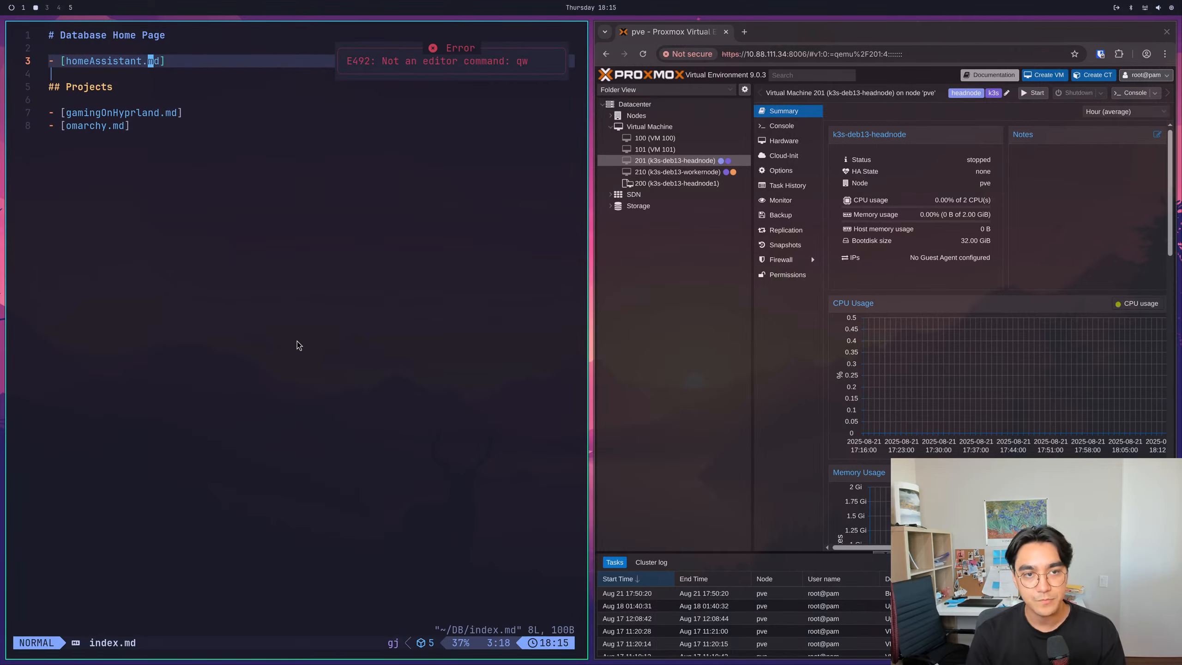
pyautogui.write(':e')
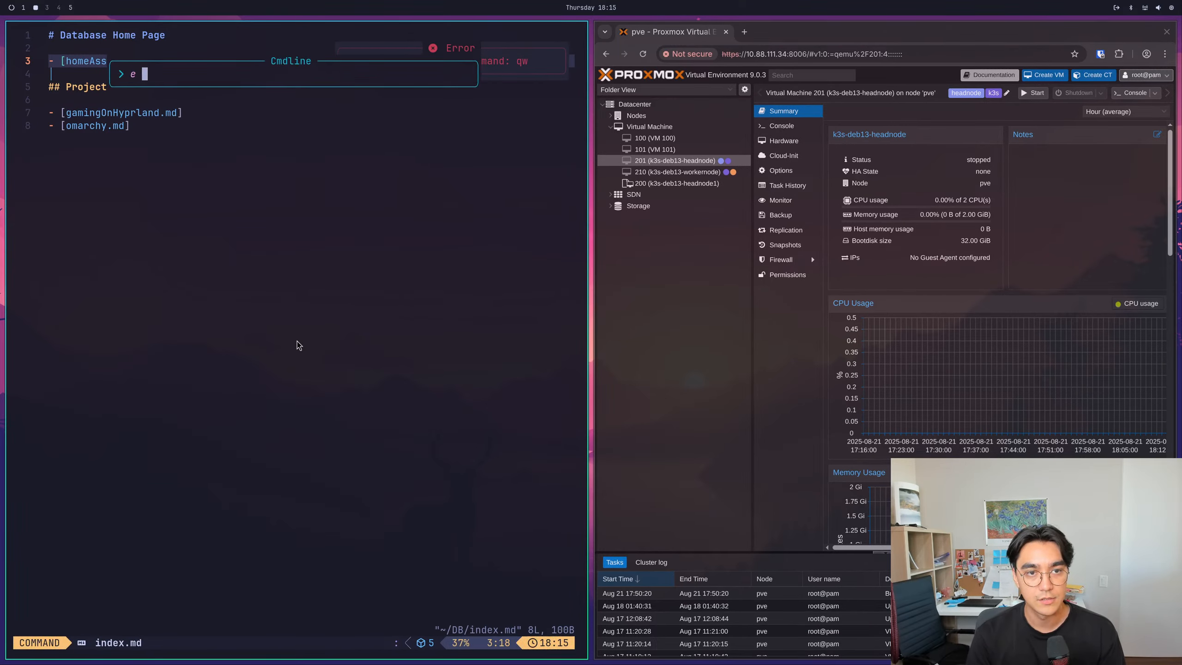
pyautogui.press('Return')
pyautogui.press('space')
pyautogui.press('e')
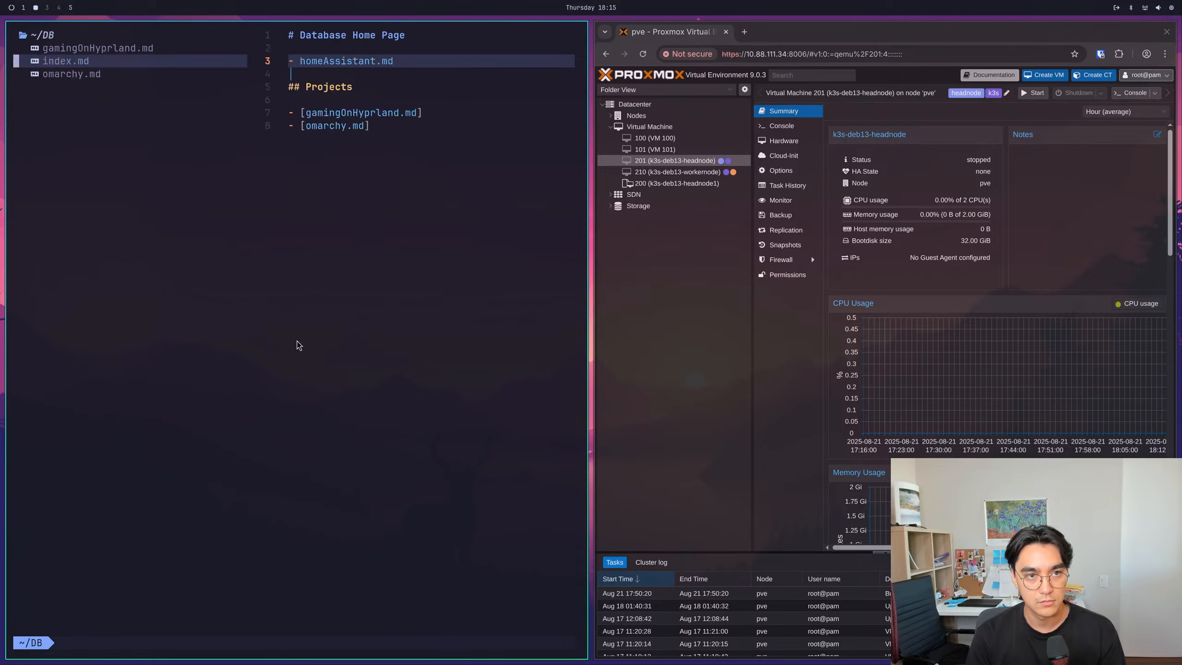
pyautogui.press('space')
pyautogui.write('e')
pyautogui.write(':e home')
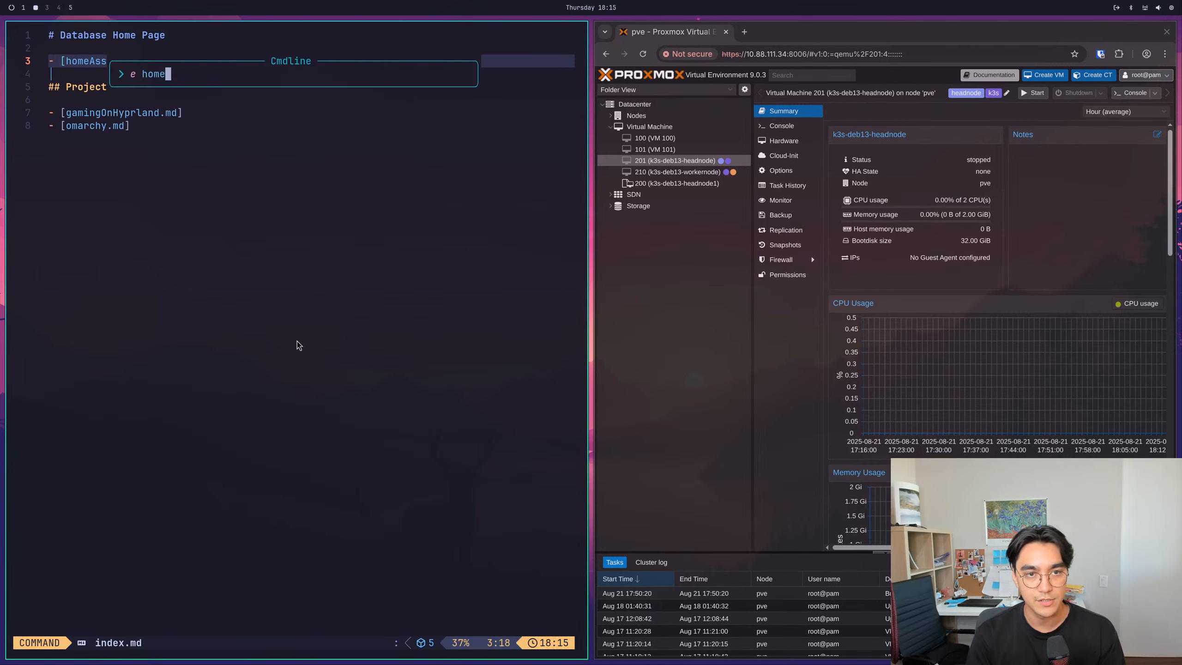
pyautogui.write('Assistant.md')
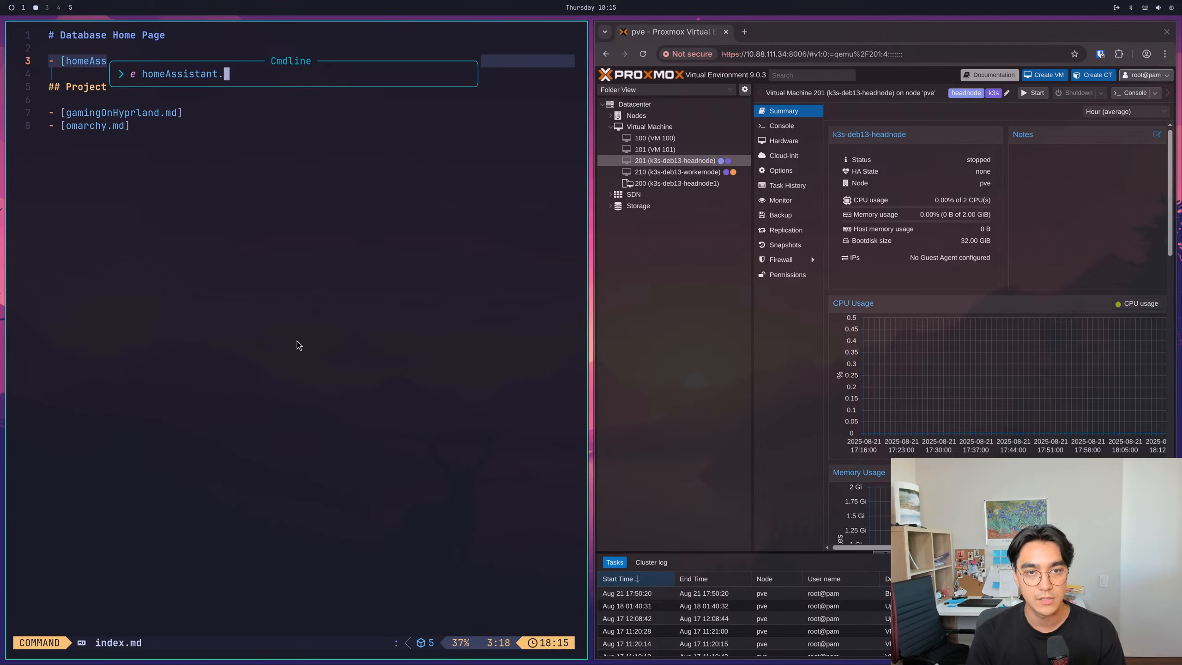
# - Open a new file named homeAssistant.md for editing in the DB folder
pyautogui.press('Return')
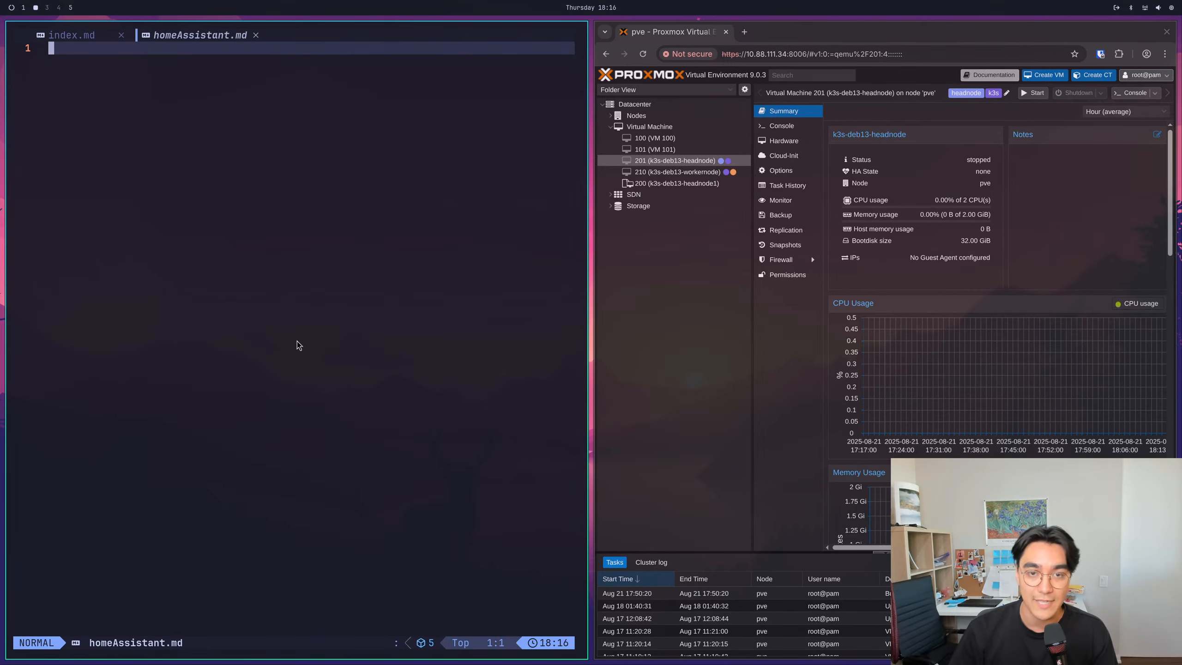
# - View the index.md buffer and return to homeAssistant.md
pyautogui.click(91, 41)
pyautogui.click(166, 38)
pyautogui.click(85, 36)
pyautogui.click(195, 40)
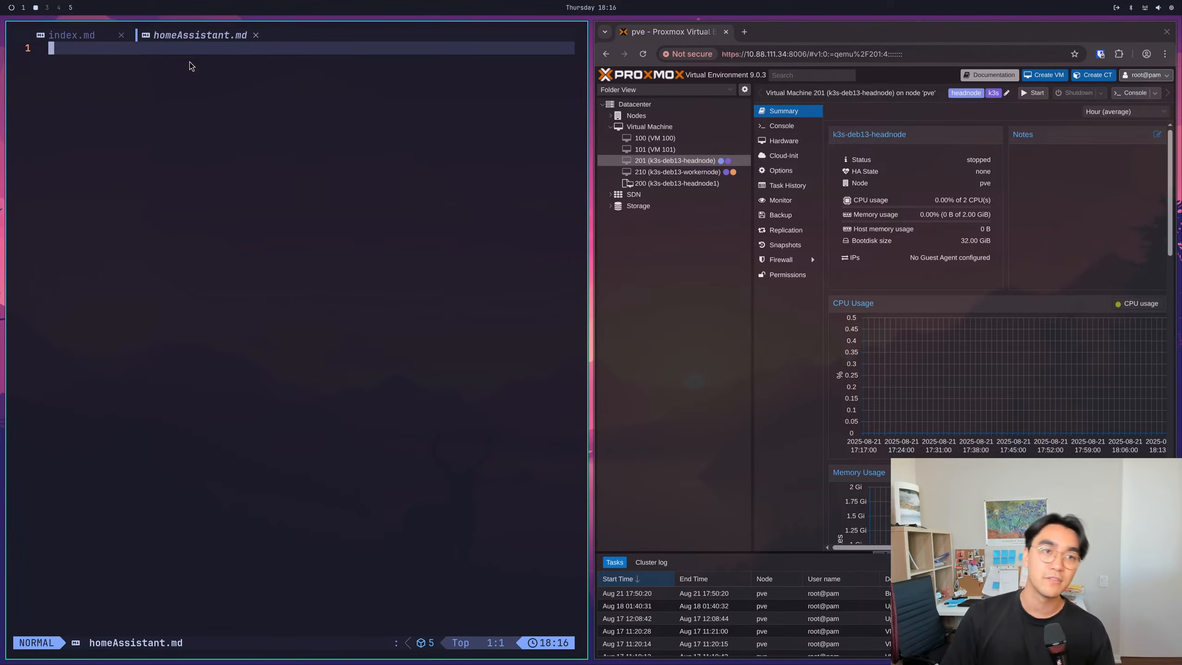
# - Write the heading "# Home Assistant" on the first line of homeAssistant.md and save the file
pyautogui.write('i# H')
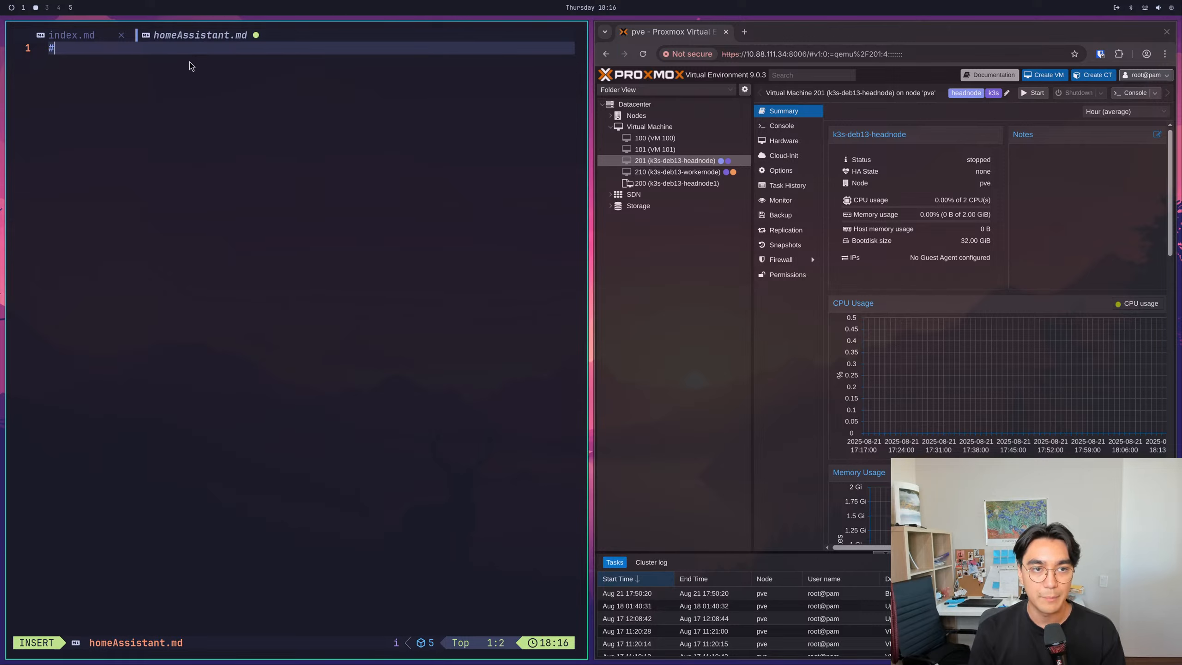
pyautogui.write('ome Asi')
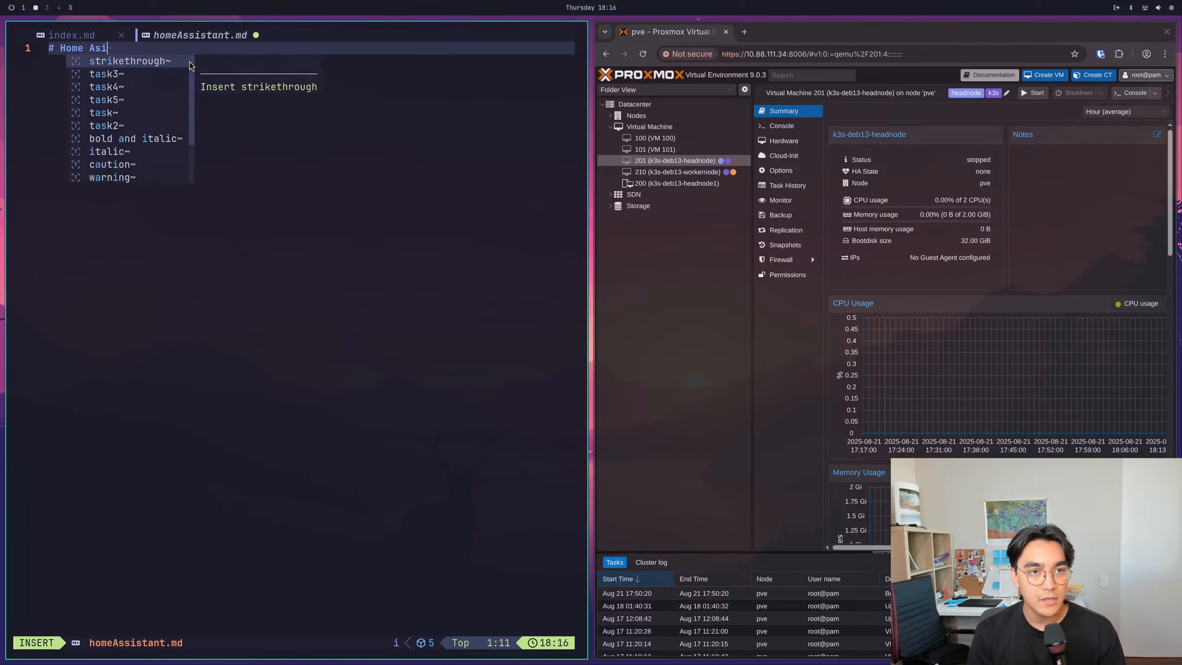
pyautogui.press('BackSpace')
pyautogui.write('sistant')
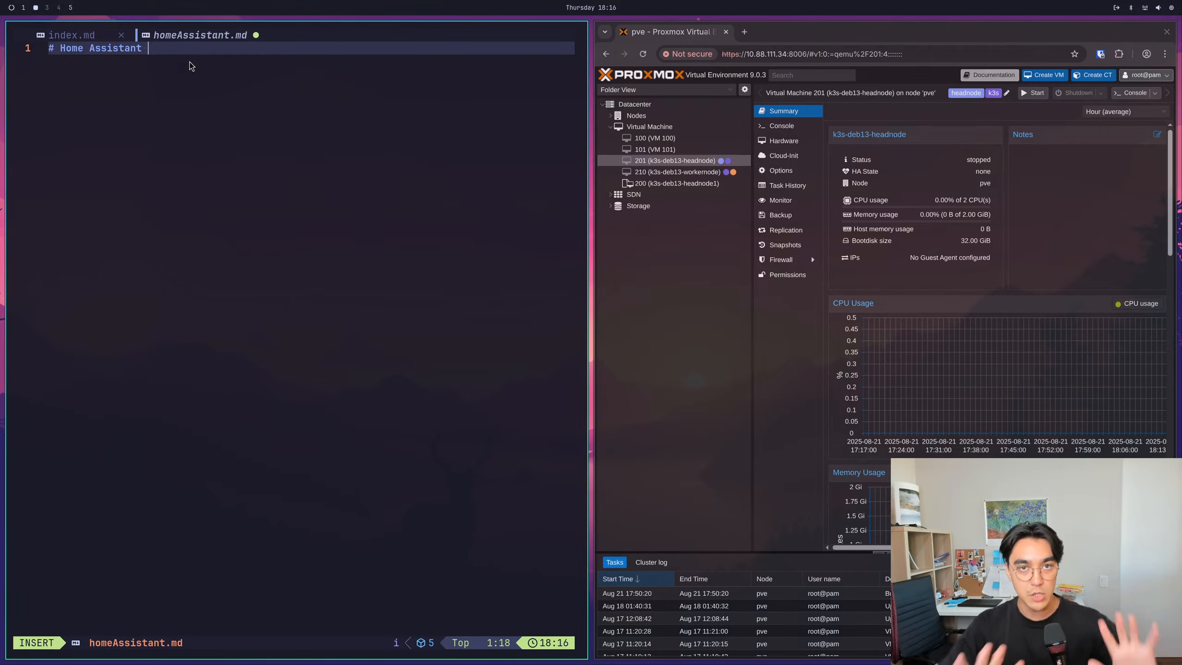
pyautogui.press('Escape')
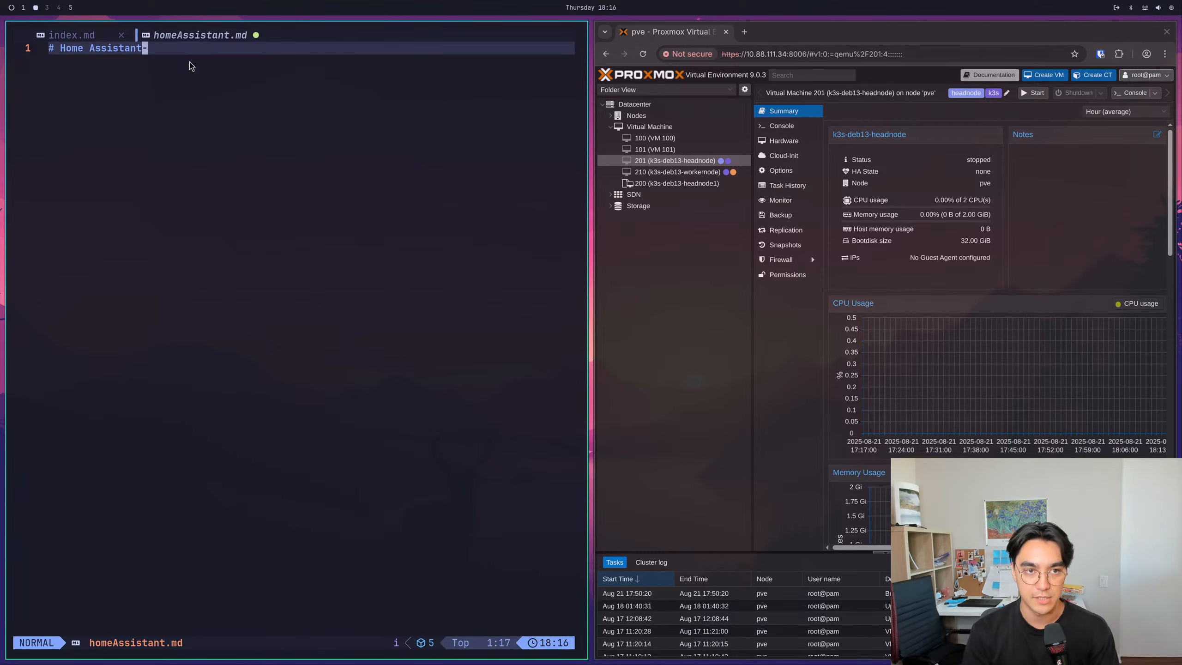
pyautogui.write(':qw')
pyautogui.press('Return')
pyautogui.write(':w')
pyautogui.press('Return')
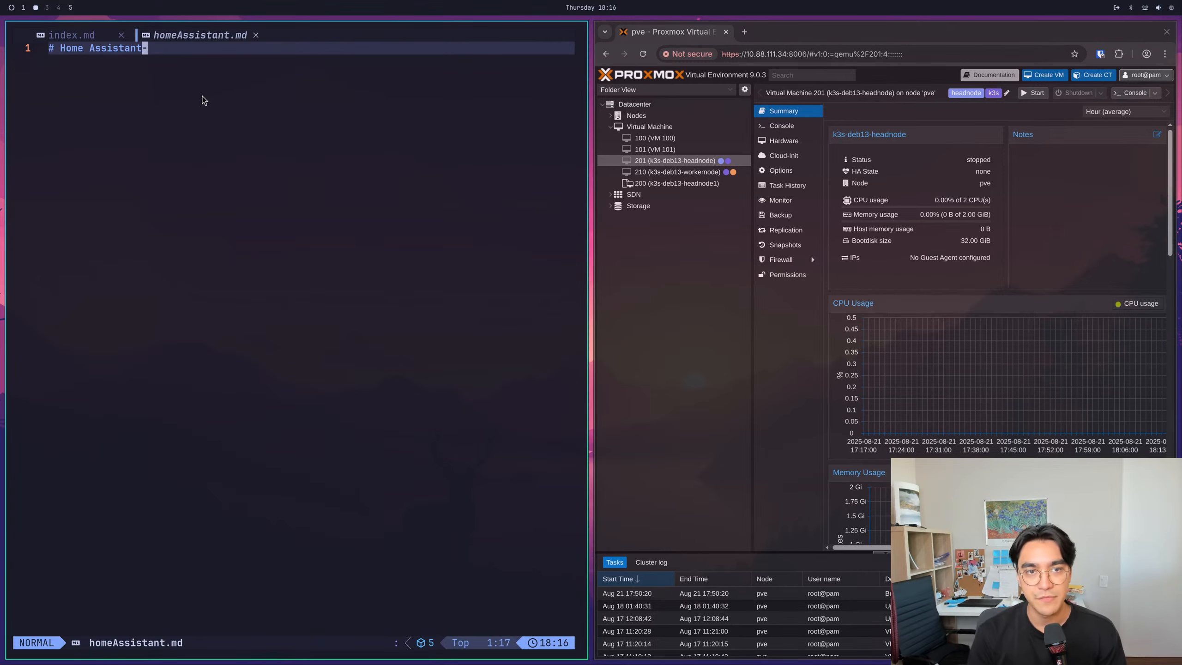
# - Add the line "For the homelab we will be setting home HomeAssistant" below the heading, separated by a blank line, and save the file
pyautogui.press('A')
pyautogui.press('Return')
pyautogui.press('Return')
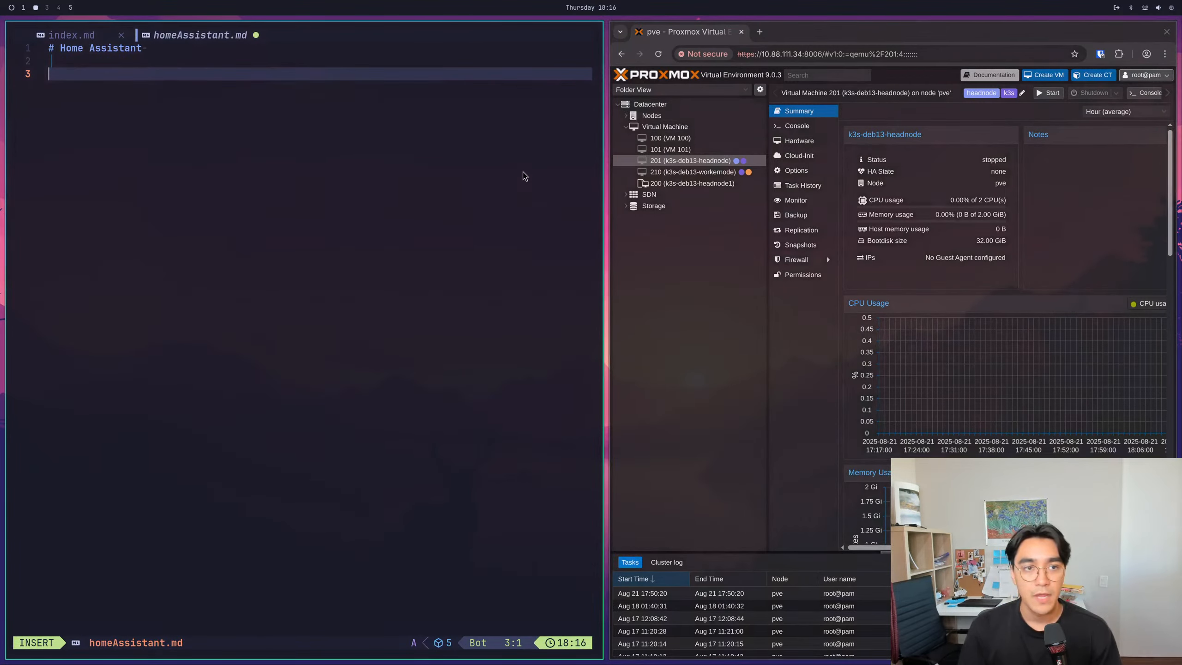
pyautogui.write('For the w')
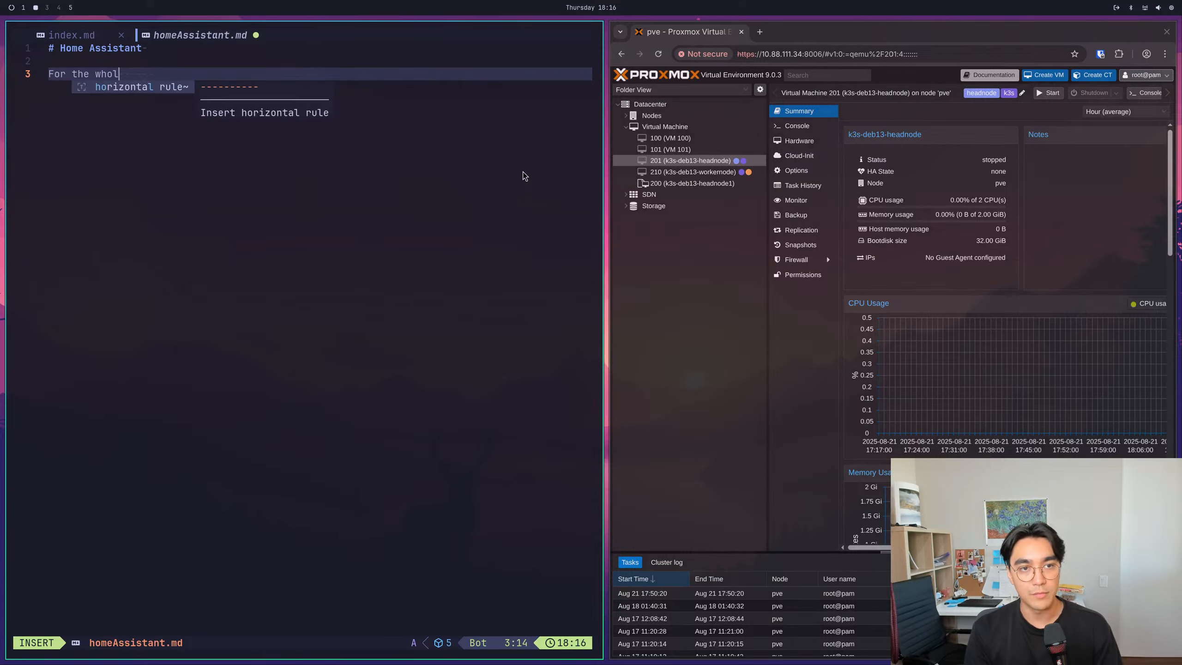
pyautogui.press('BackSpace')
pyautogui.write('homelab')
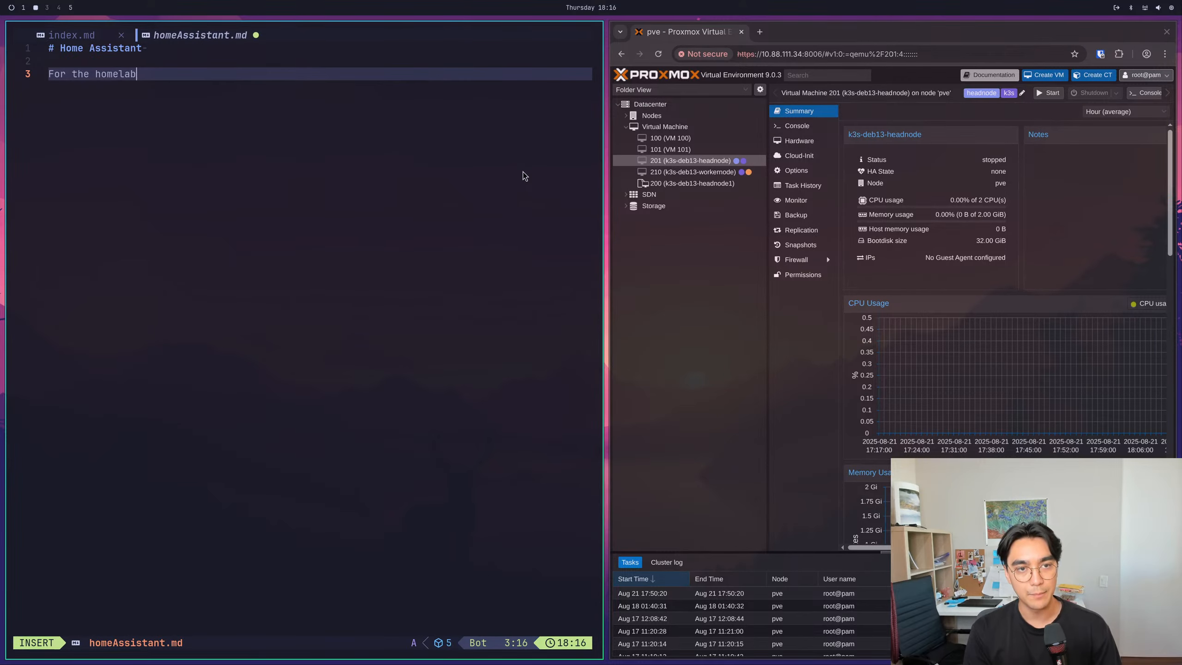
pyautogui.write(' we will be setting h')
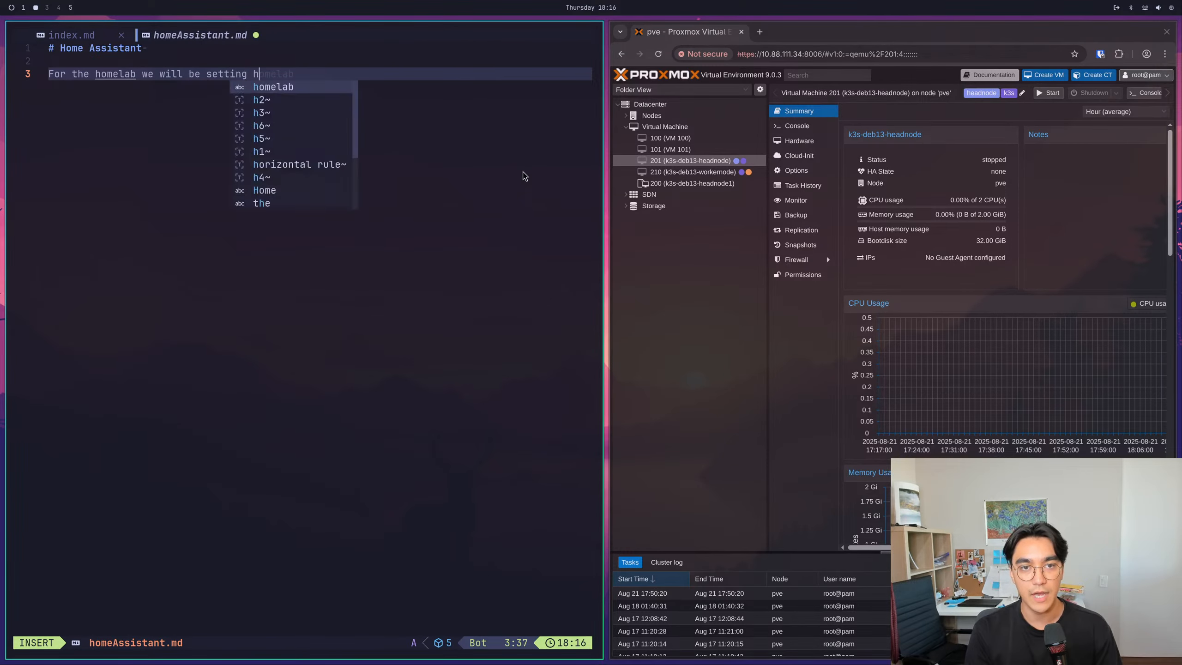
pyautogui.write('ome HomeA')
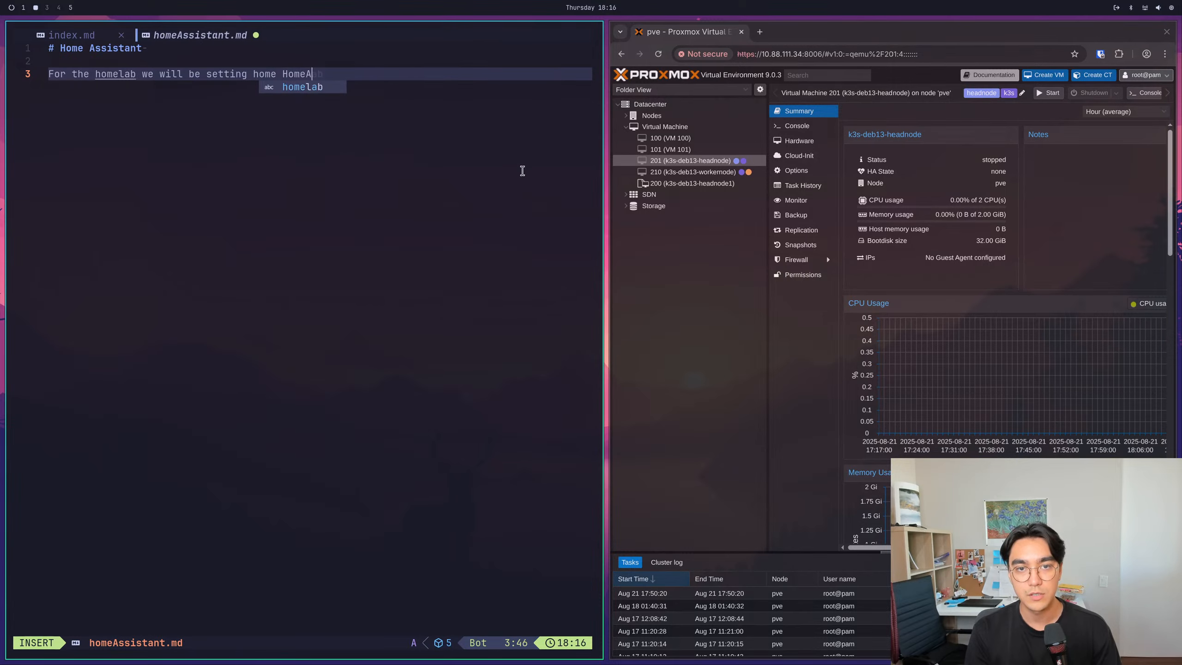
pyautogui.write('ssistant')
pyautogui.press('Escape')
pyautogui.write(':w')
pyautogui.press('Return')
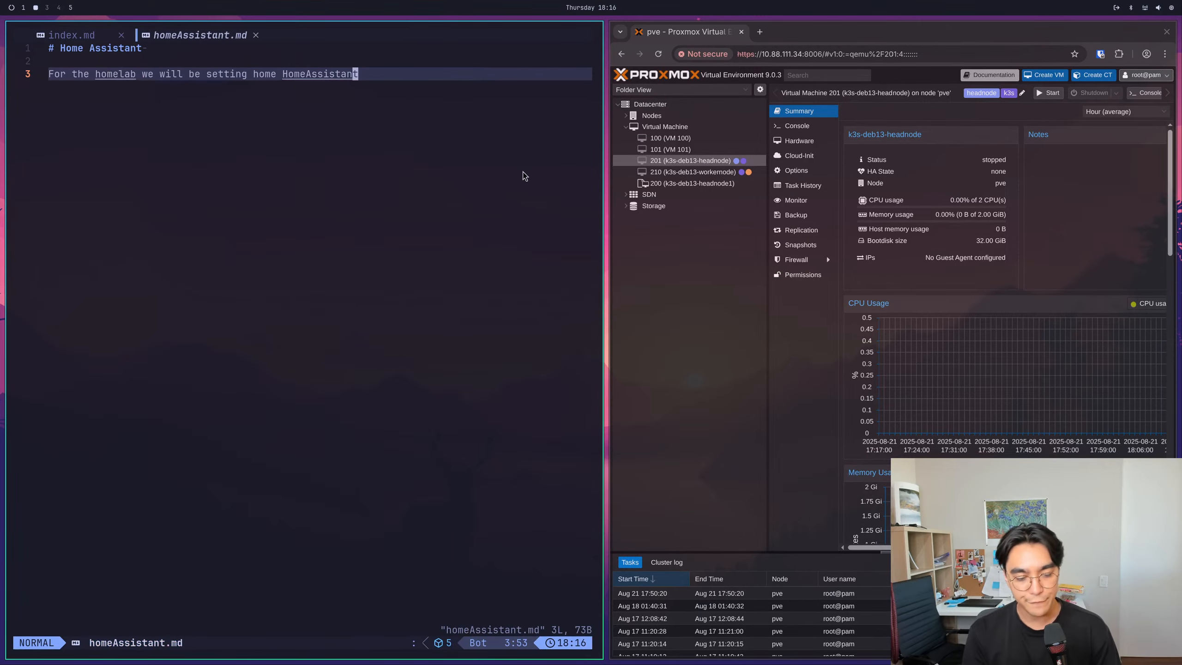
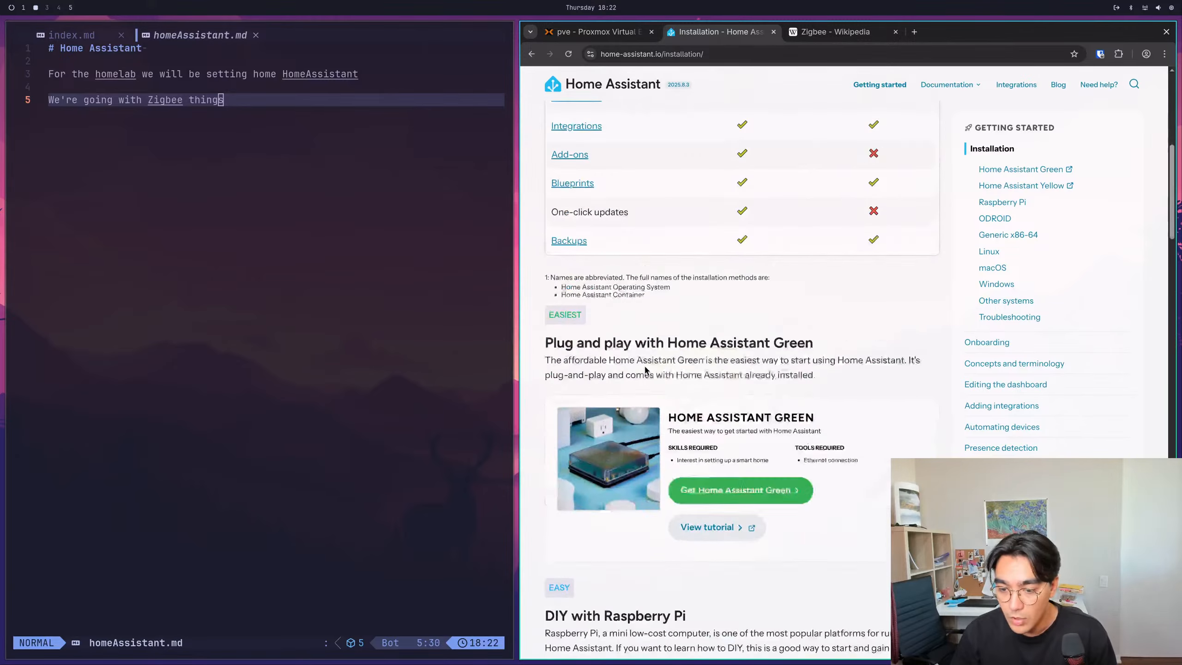
pyautogui.scroll(-8, 664, 378)
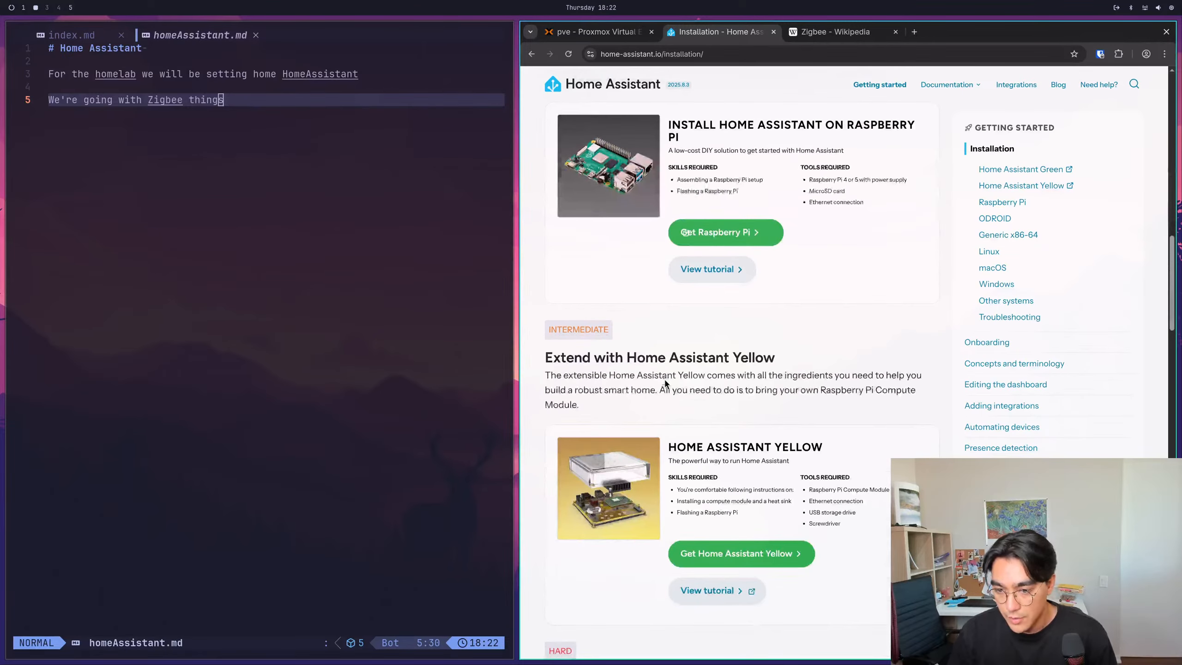
# - Add the heading "## The Plan" below the Zigbee line in homeAssistant.md, separated by a blank line, and save the file
pyautogui.scroll(20, 664, 379)
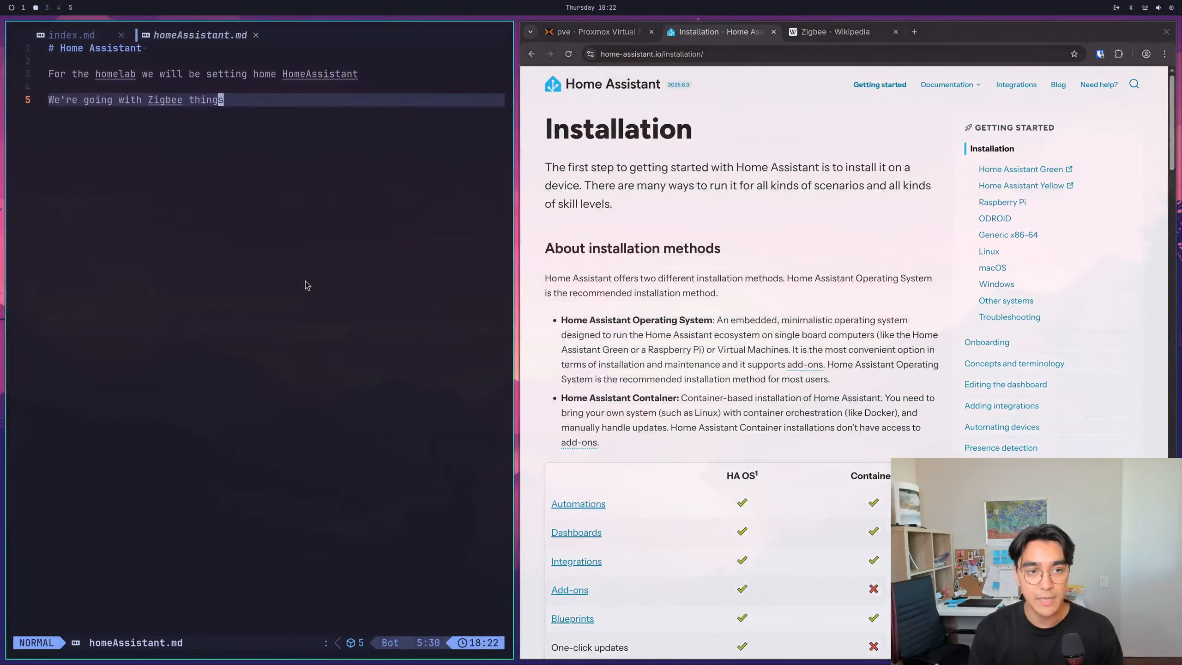
pyautogui.press('A')
pyautogui.press('Return')
pyautogui.press('Return')
pyautogui.write('## The Plan')
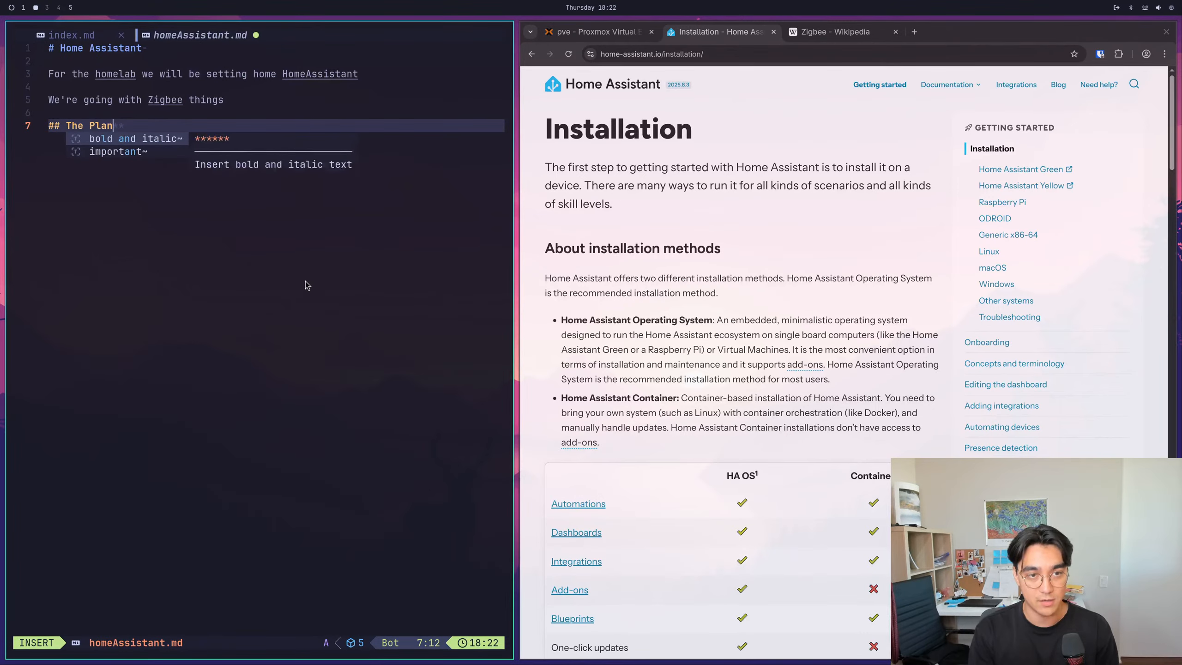
pyautogui.press('Escape')
pyautogui.write(':w')
pyautogui.press('Return')
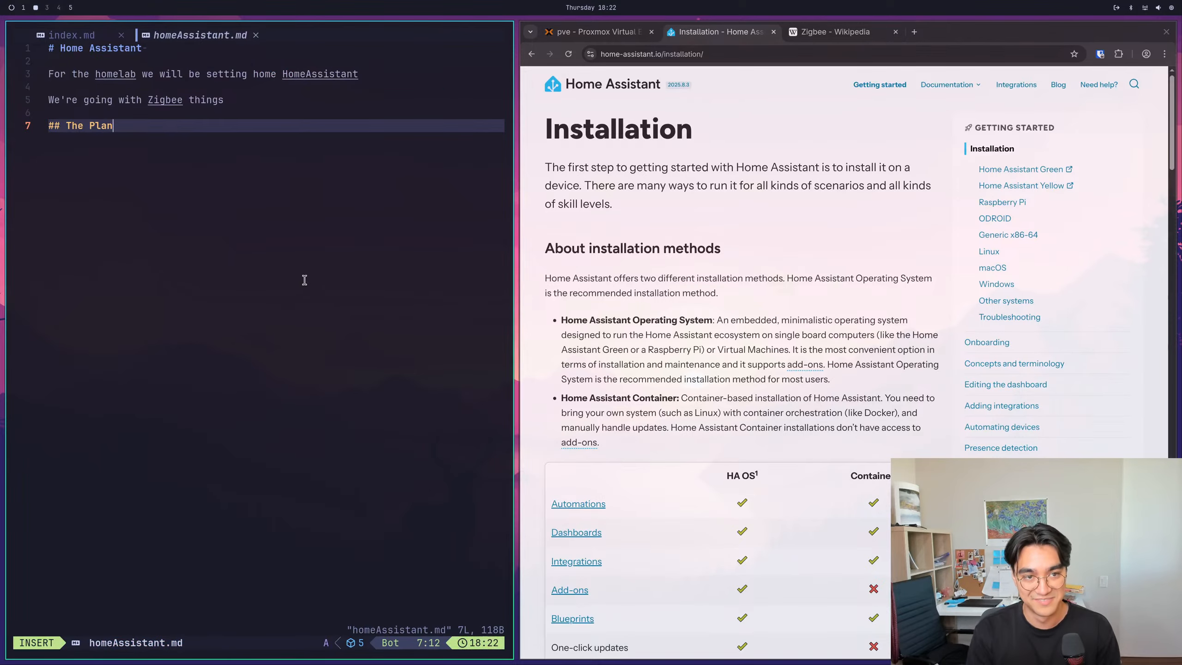
# - Add the bullet "Get Homeassistant OS installed on proxmox" under The Plan heading and save the file
pyautogui.press('o')
pyautogui.press('Return')
pyautogui.write('- Get H')
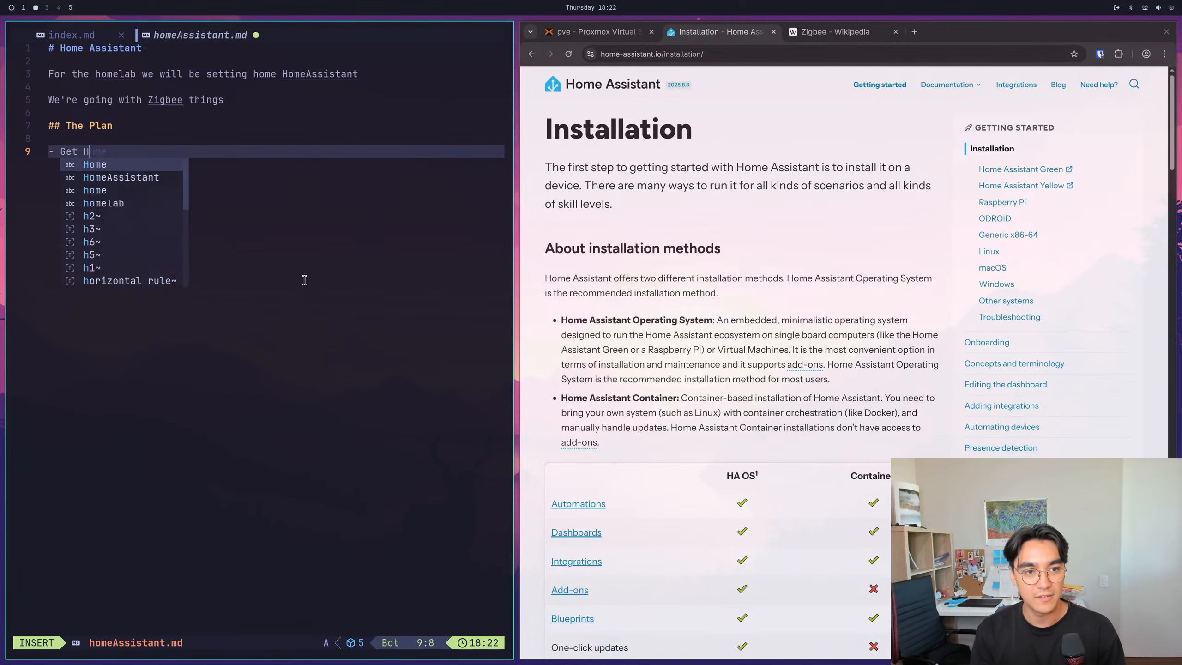
pyautogui.write('omeassistant OS')
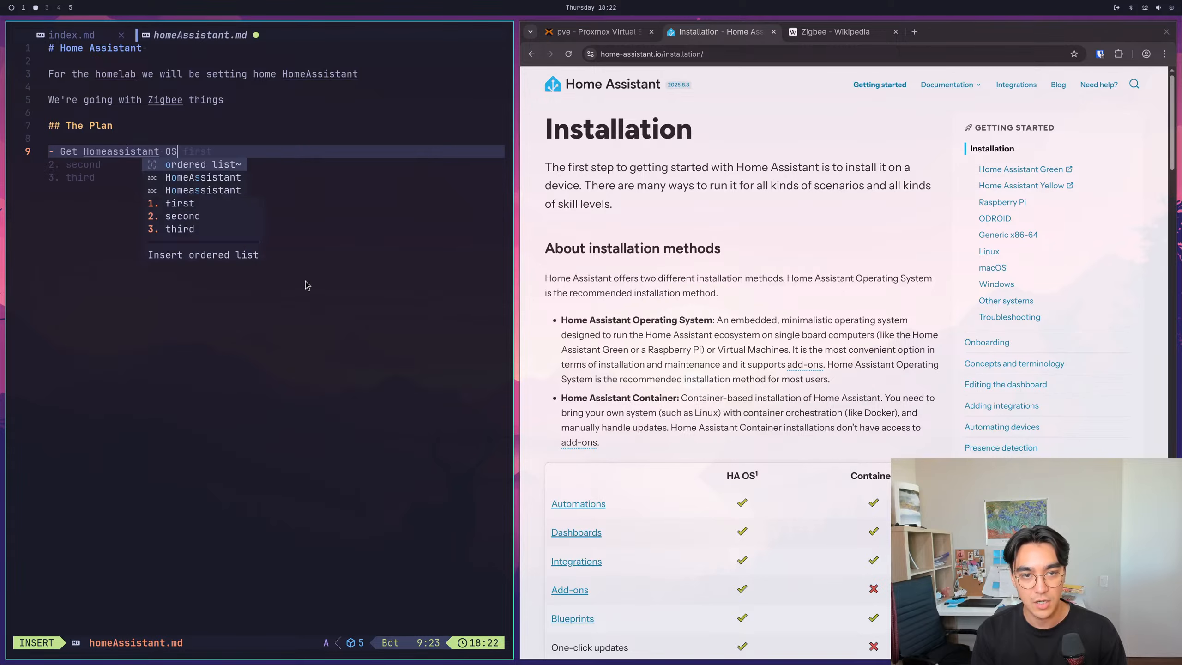
pyautogui.press('Escape')
pyautogui.write(':w')
pyautogui.press('Return')
pyautogui.write('ant OS installed on proxmox')
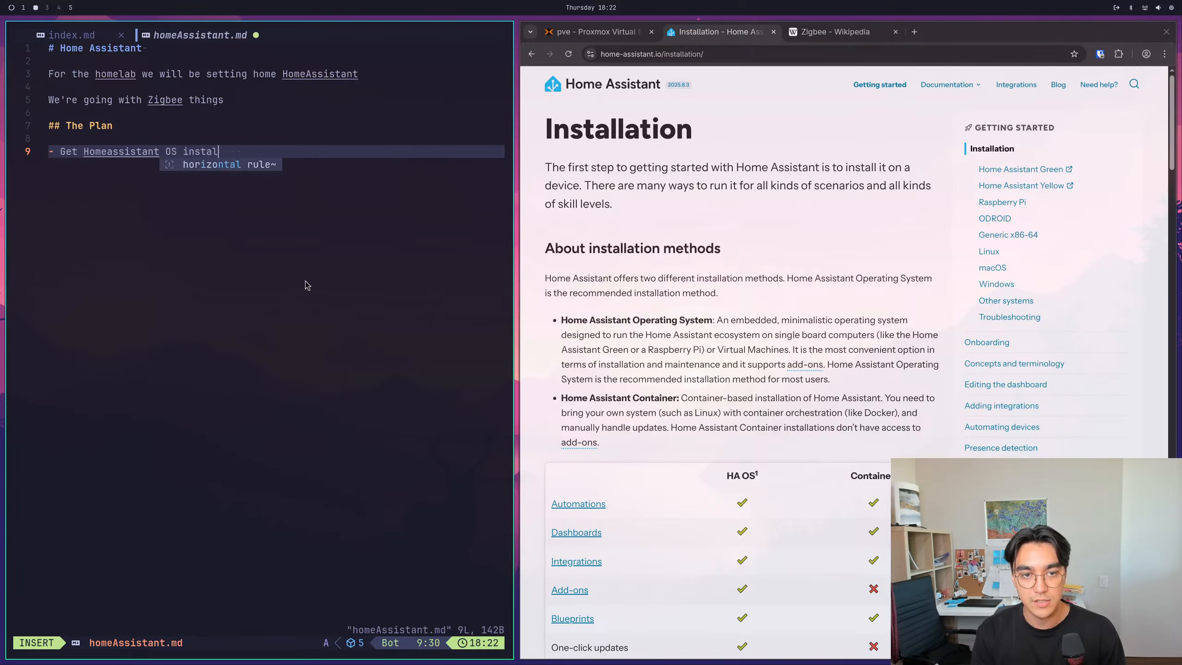
pyautogui.press('Escape')
pyautogui.write(':w')
pyautogui.press('Return')
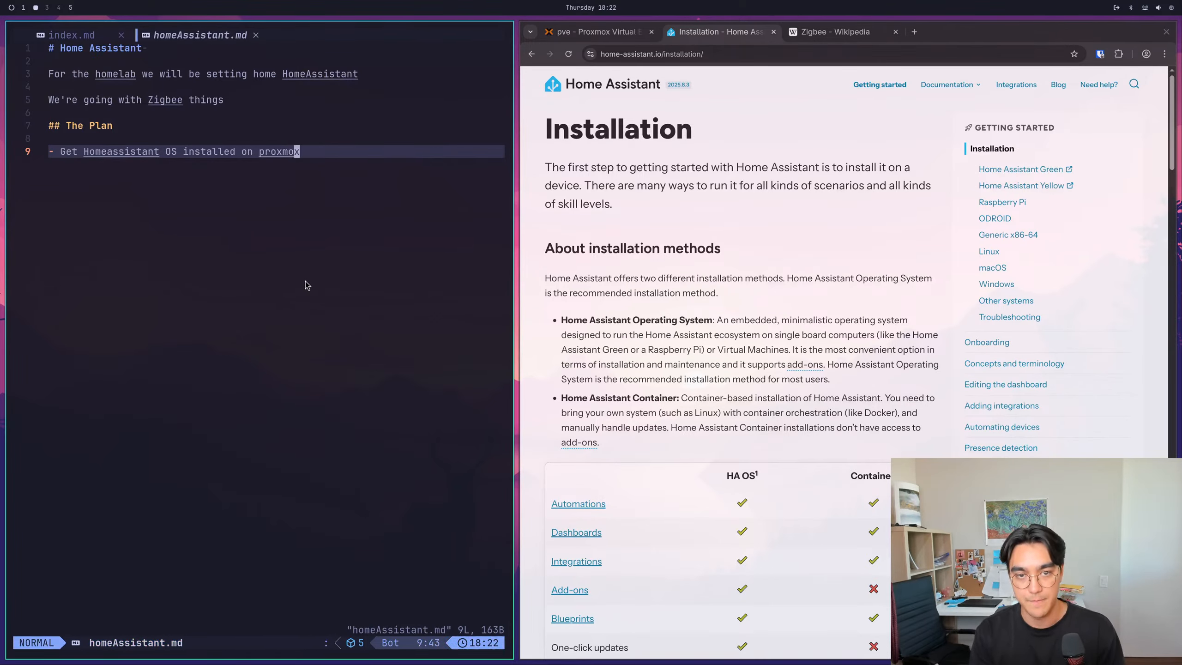
# - Add the indented sub-bullets "download the ISO to proxmox" and "make a VM" below the first plan bullet
pyautogui.press('o')
pyautogui.press('Tab')
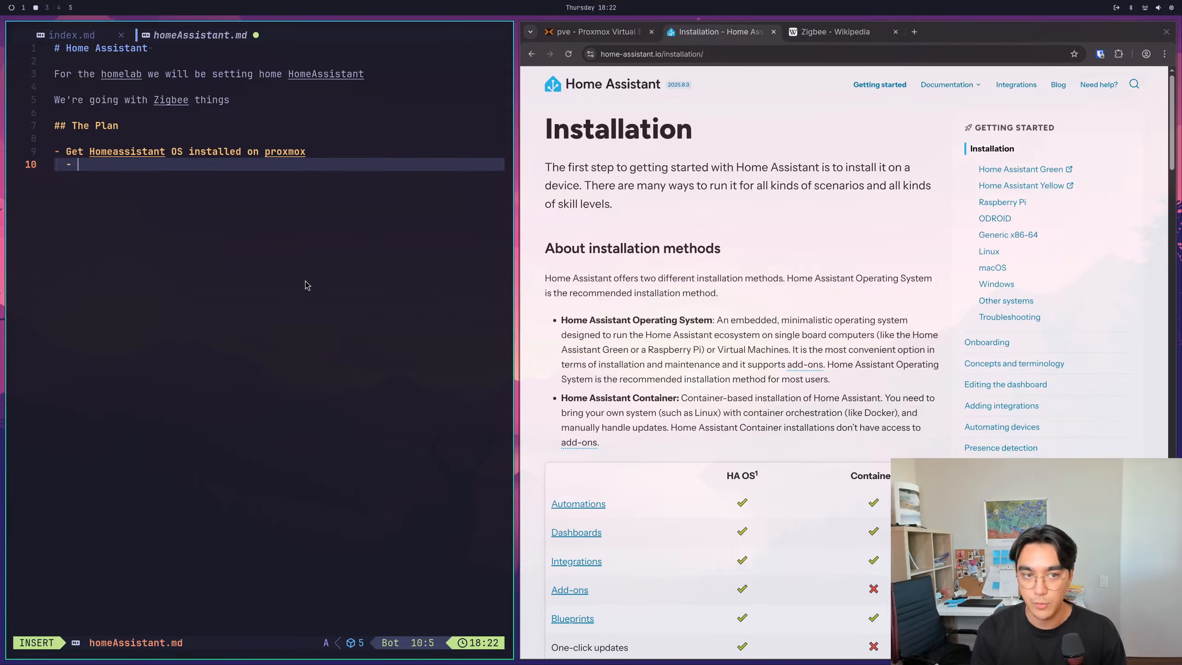
pyautogui.write('download the ISO to proxmox')
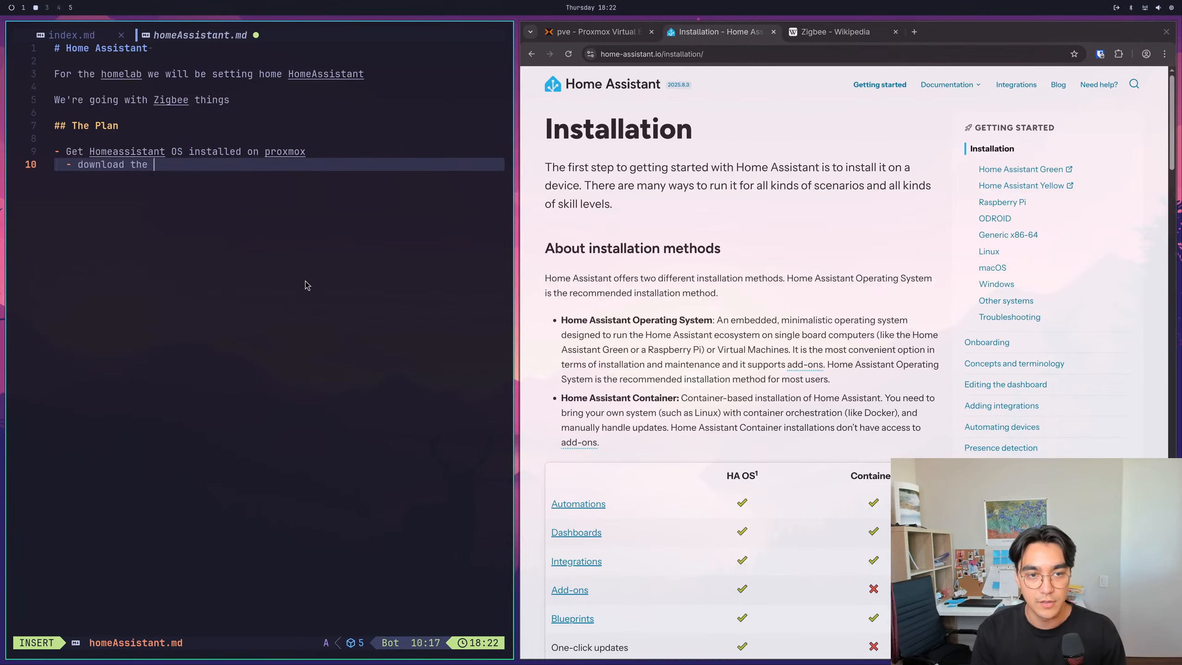
pyautogui.press('Return')
pyautogui.press('Return')
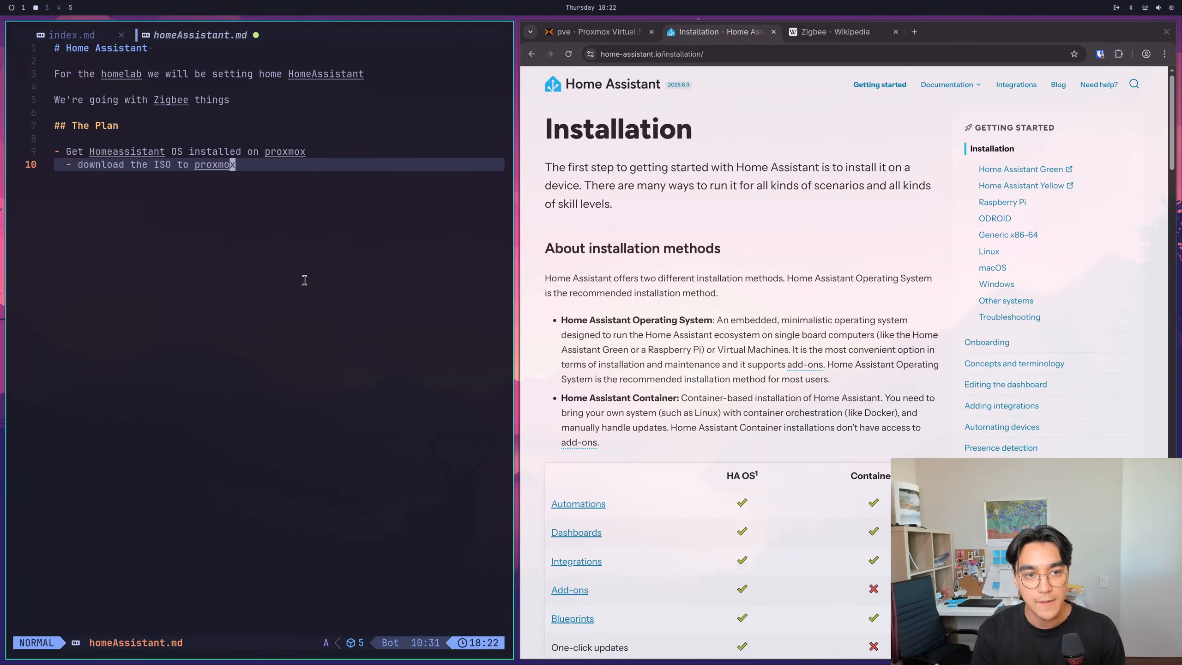
pyautogui.write('make a V')
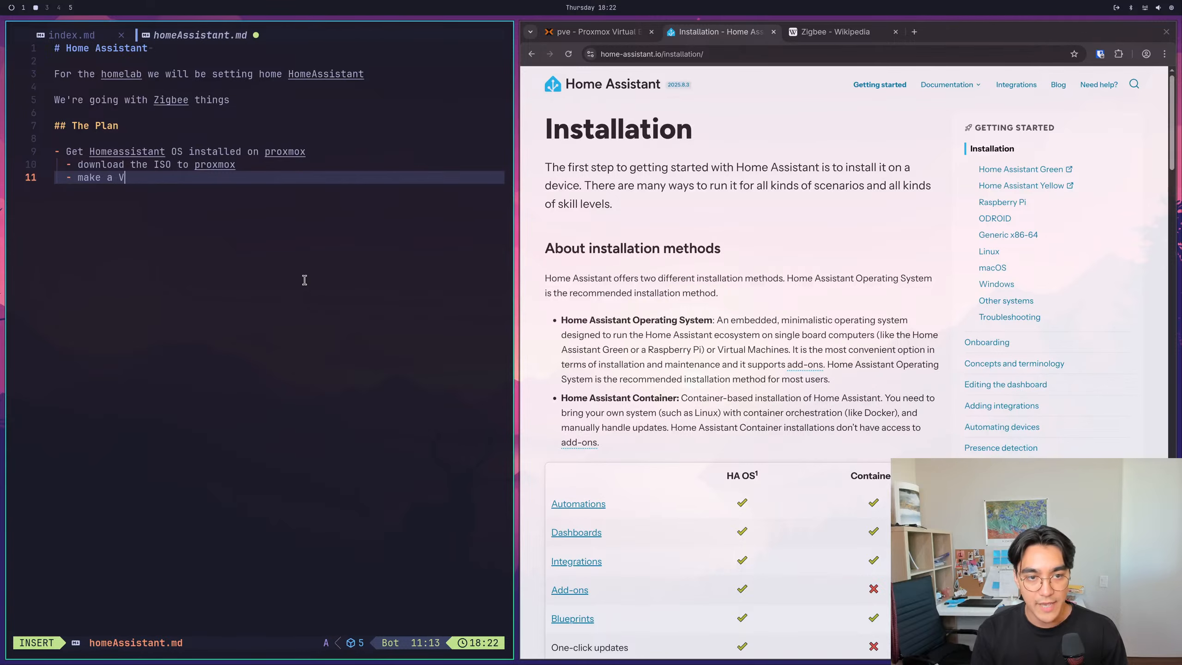
pyautogui.write('M')
pyautogui.press('Escape')
# - Add a third sub-bullet "go through the install process" to the plan and save the file
pyautogui.write('o')
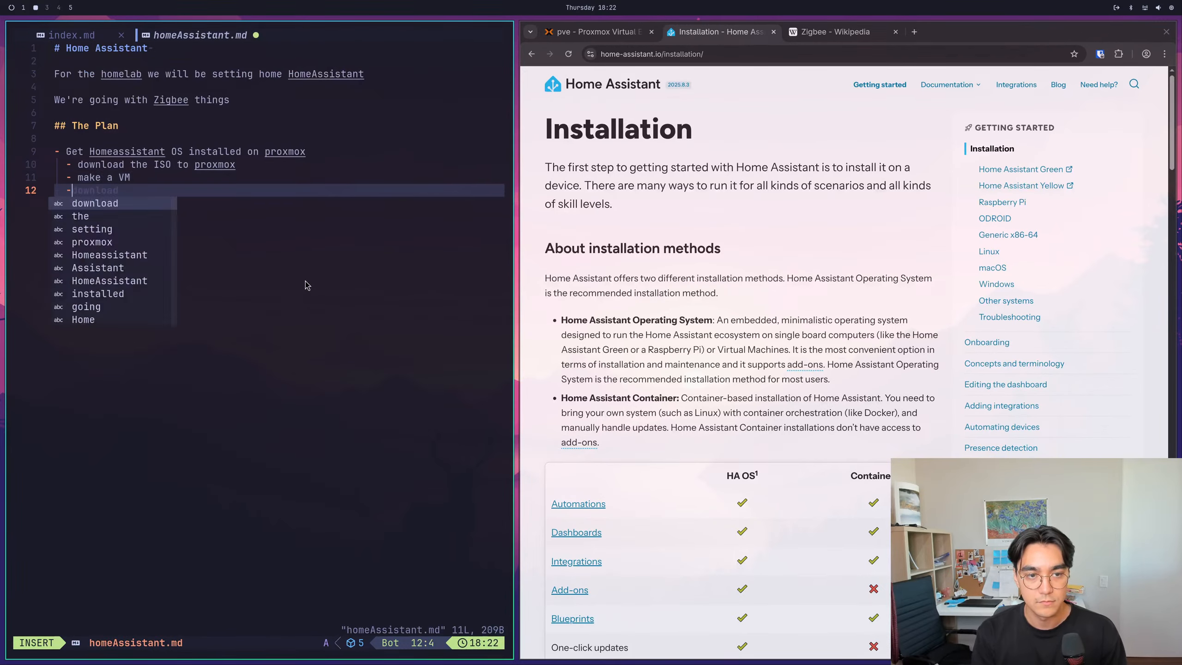
pyautogui.write('go through the insta')
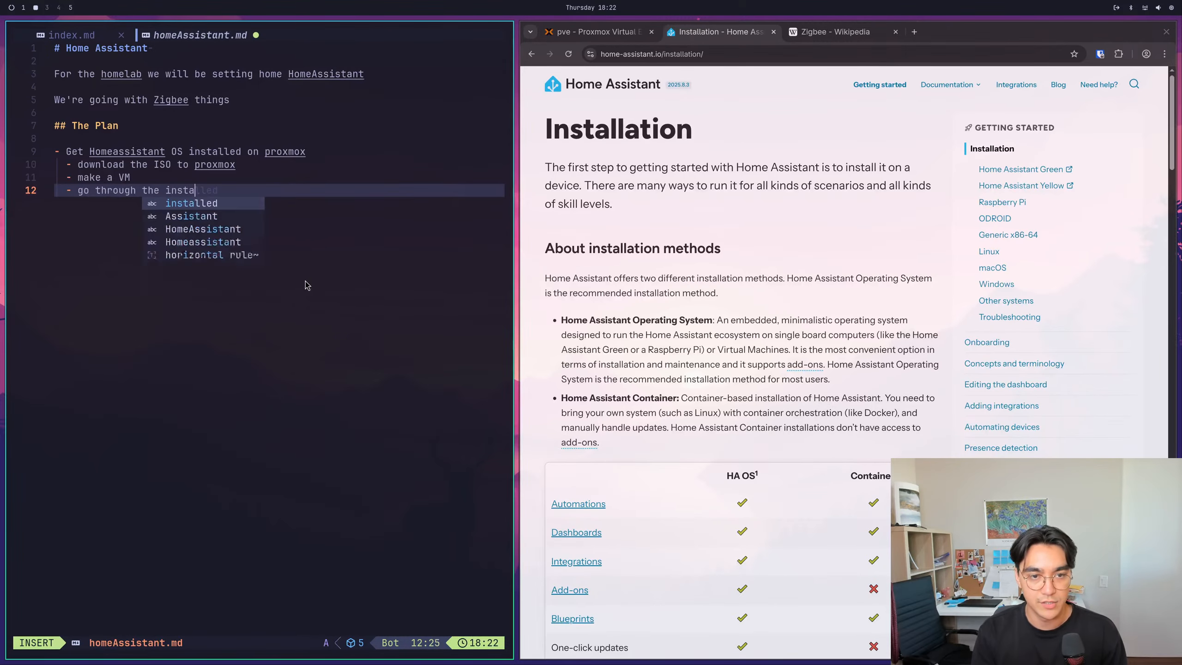
pyautogui.write('ll process')
pyautogui.press('Escape')
pyautogui.write(':w')
pyautogui.press('Return')
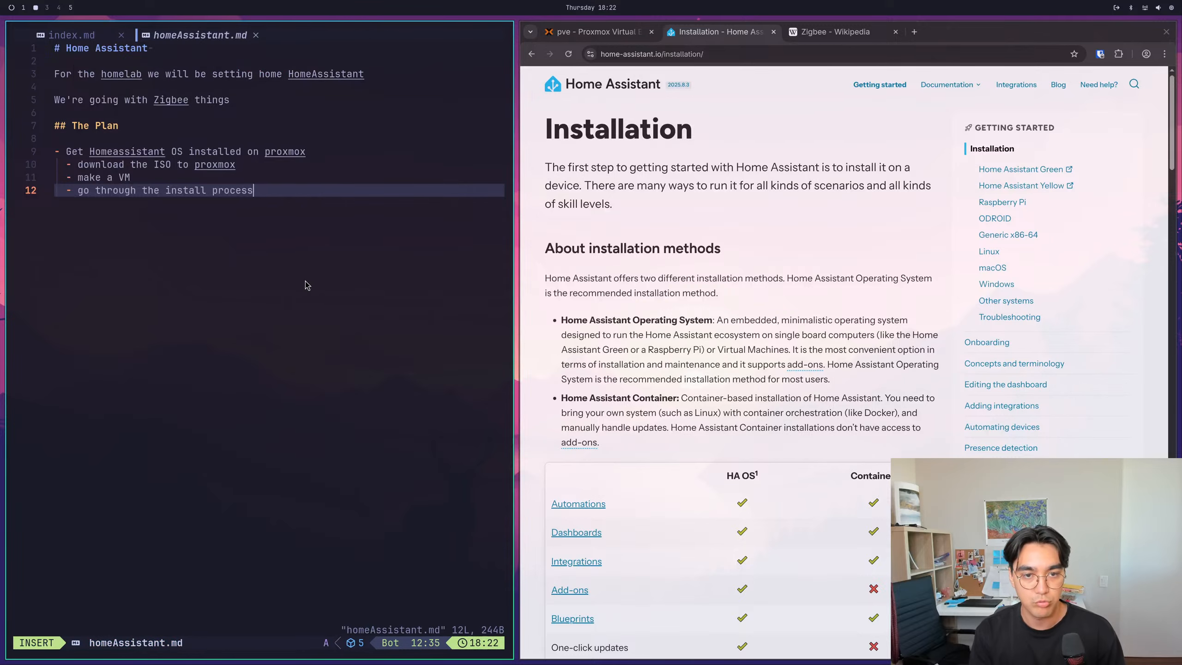
# - Add the top-level bullet "Figure out how to pass the Zigbee usb hub thingy to the VM" and save the file
pyautogui.write('o\\')
pyautogui.write('- ')
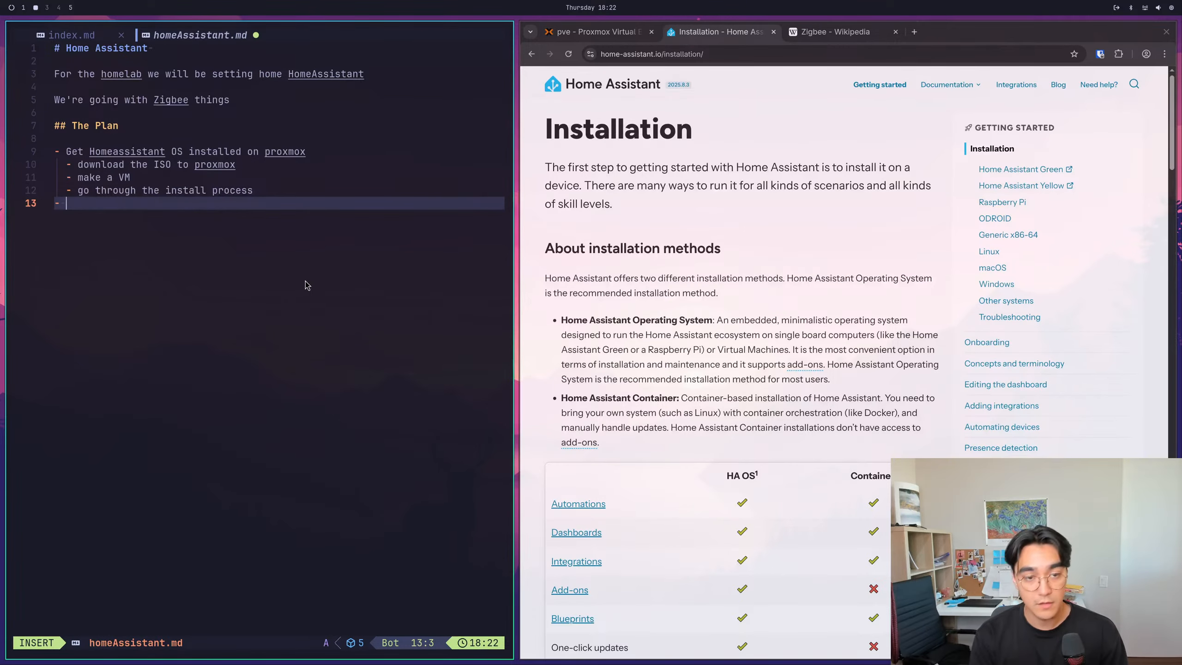
pyautogui.write('Figure out how to pas')
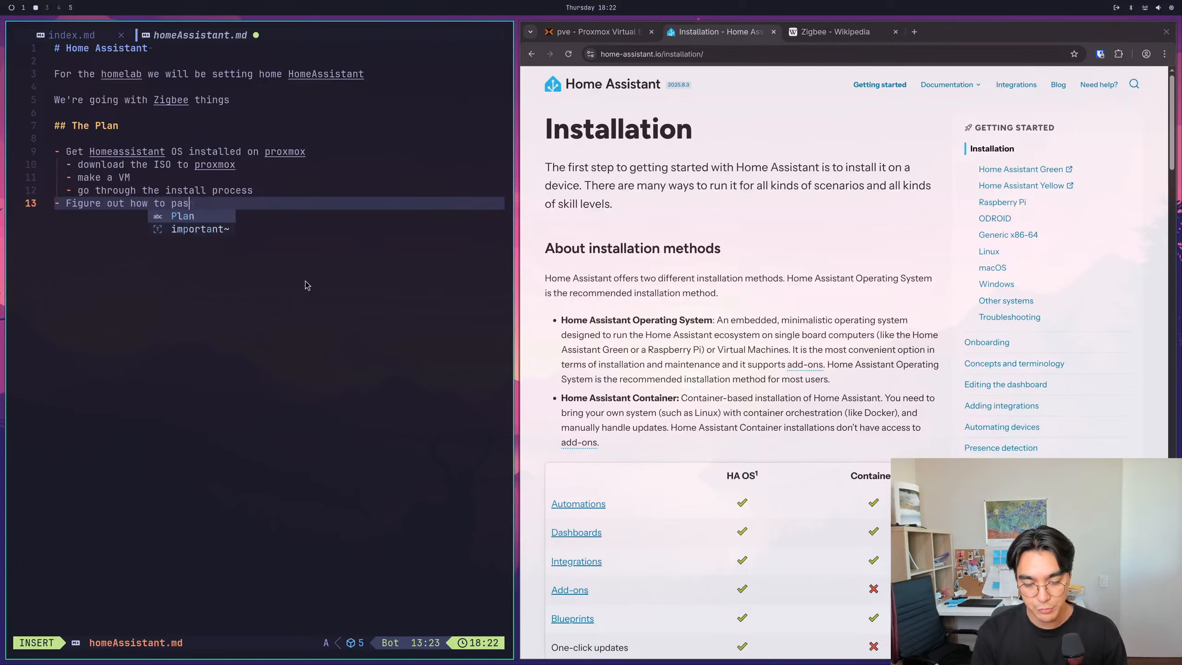
pyautogui.write('s the Zibg')
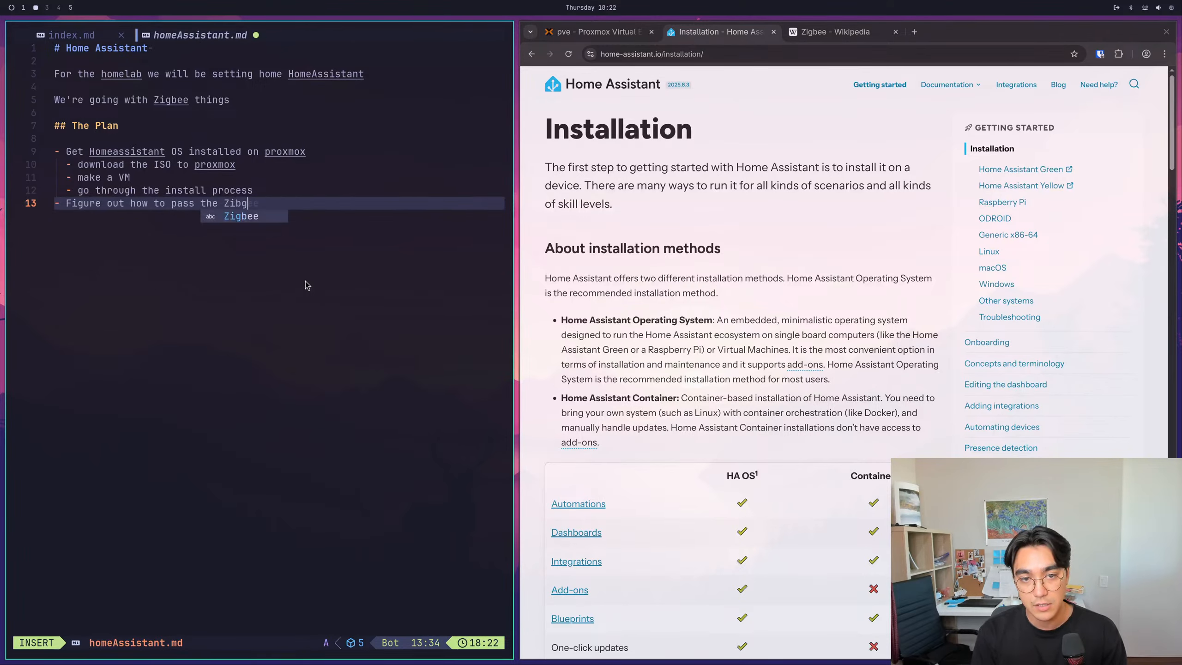
pyautogui.press('BackSpace')
pyautogui.press('BackSpace')
pyautogui.write('gbee us')
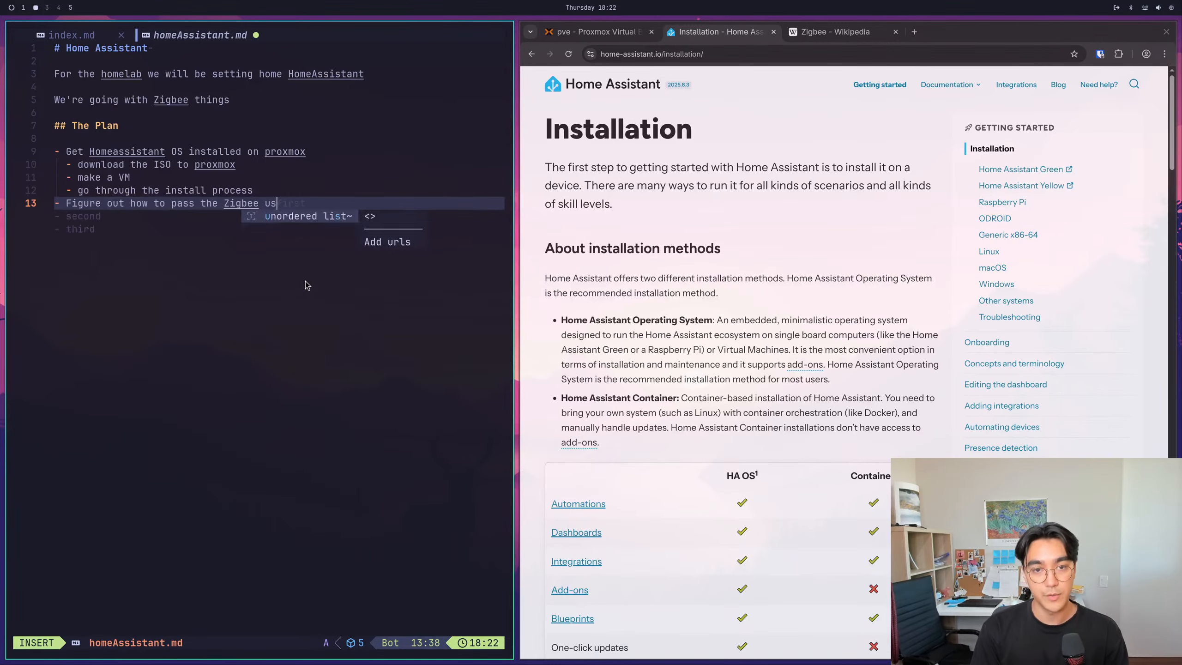
pyautogui.write('b hub thingy ')
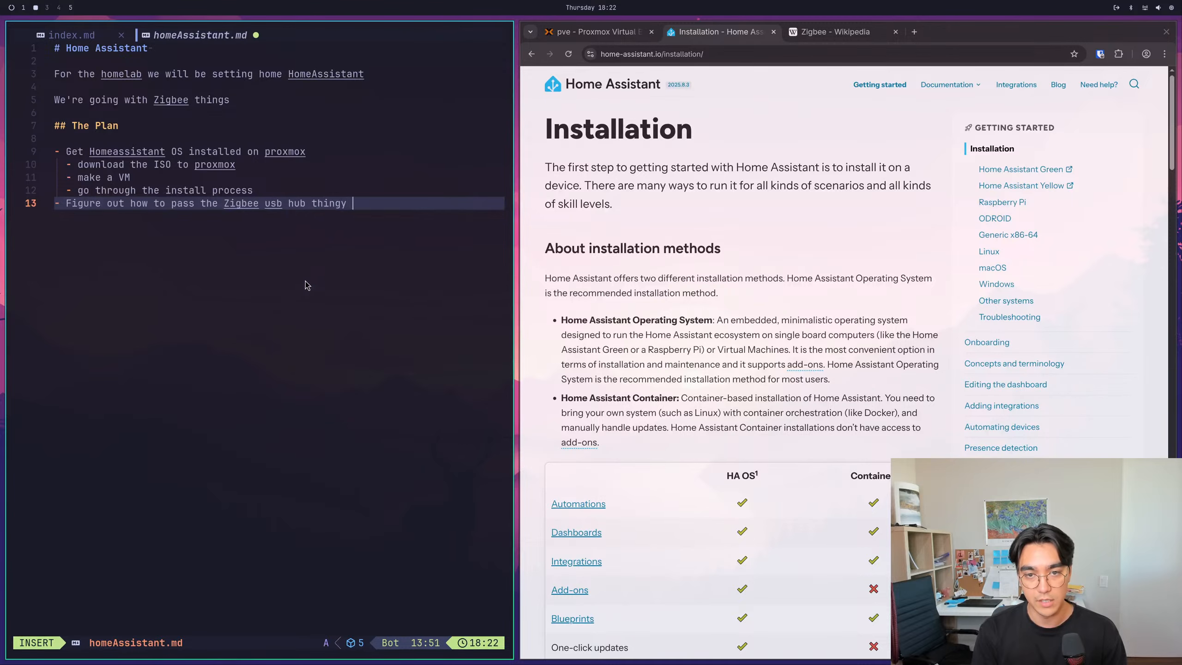
pyautogui.write('to the VM')
pyautogui.press('Escape')
pyautogui.write(':w')
pyautogui.press('Return')
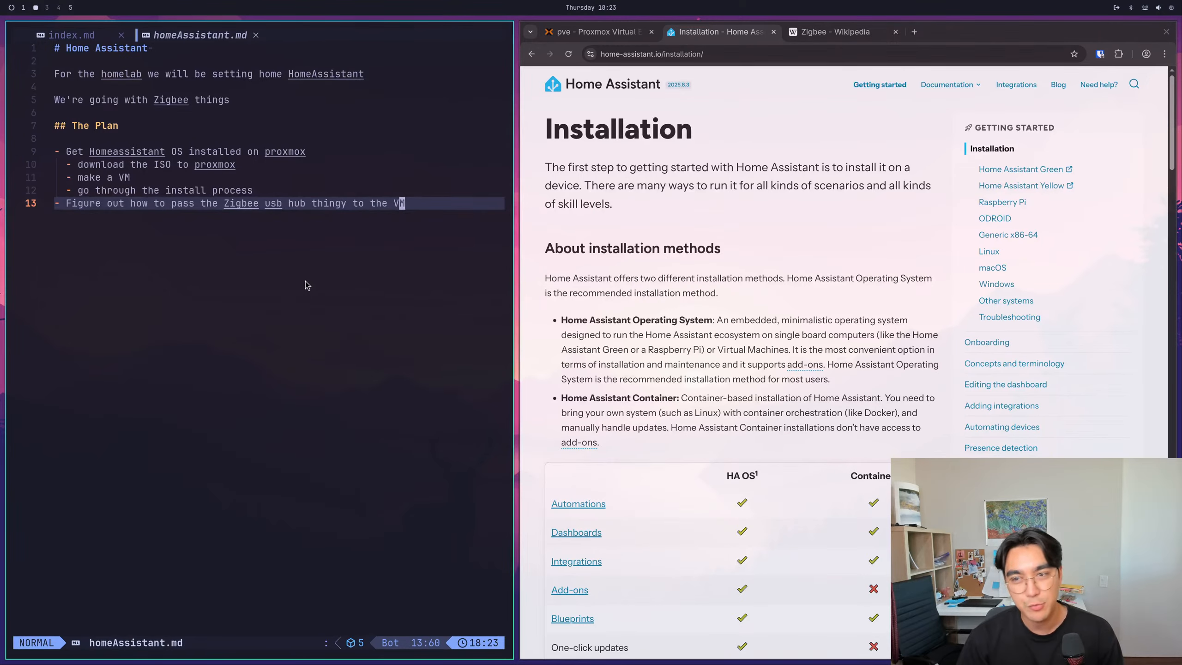
# - View the Proxmox page in the browser, return to the Home Assistant installation page and review its installation methods
pyautogui.click(574, 37)
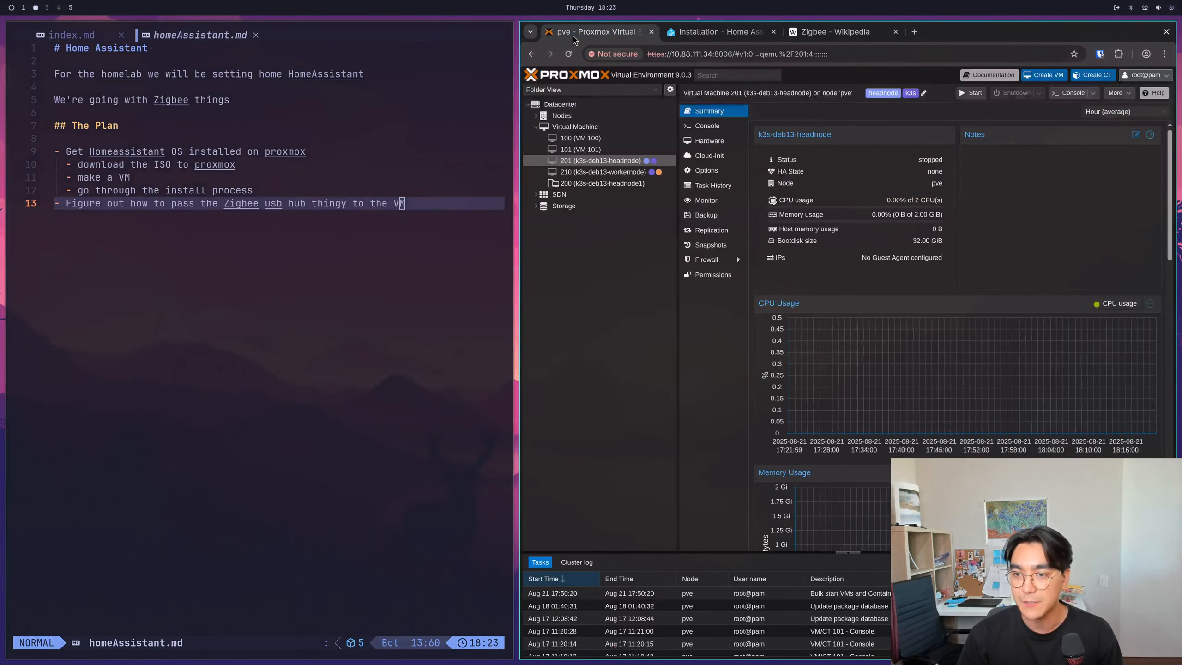
pyautogui.click(719, 33)
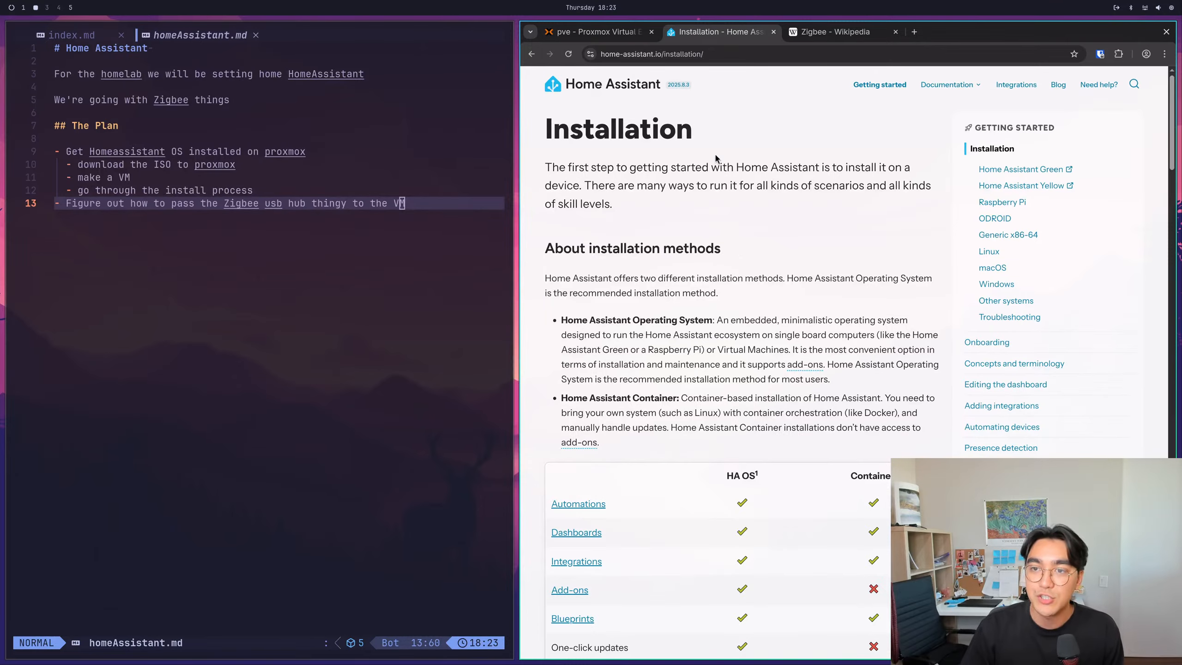
pyautogui.scroll(-10, 790, 259)
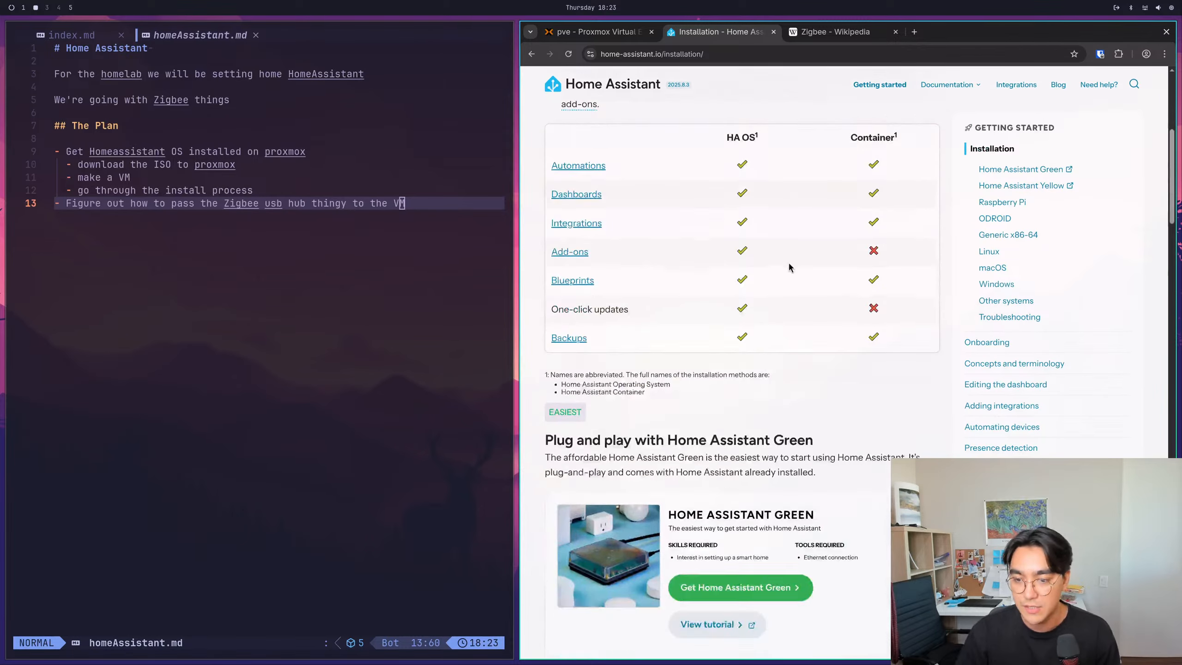
pyautogui.scroll(-12, 776, 332)
pyautogui.scroll(20, 772, 334)
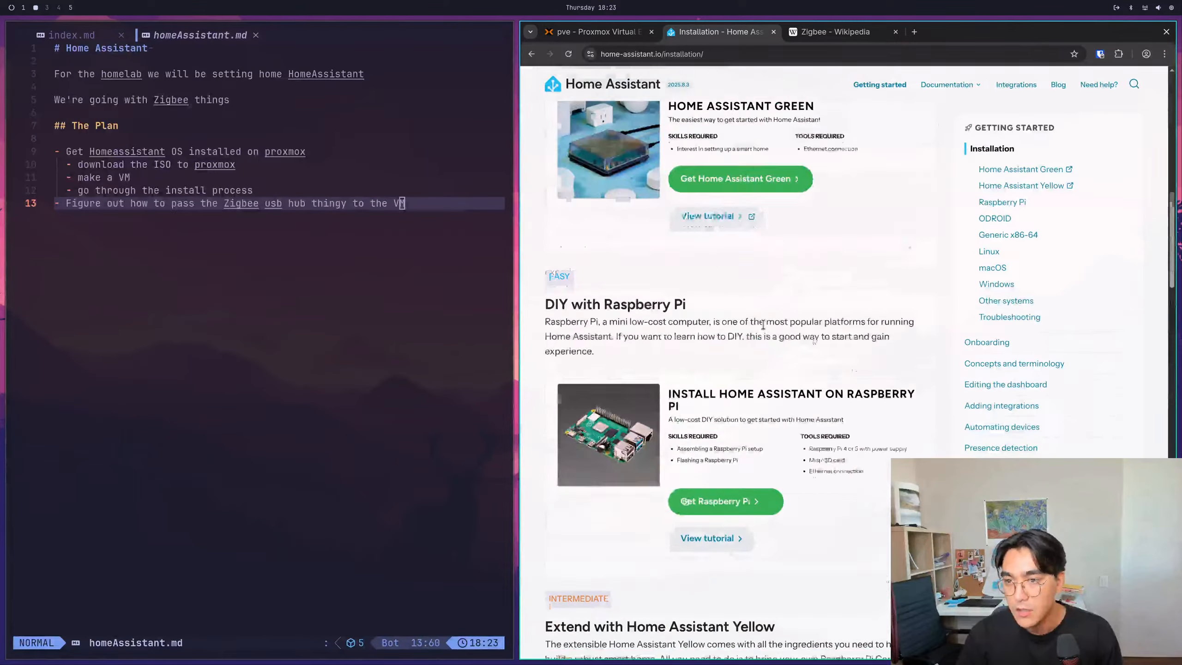
pyautogui.scroll(6, 781, 331)
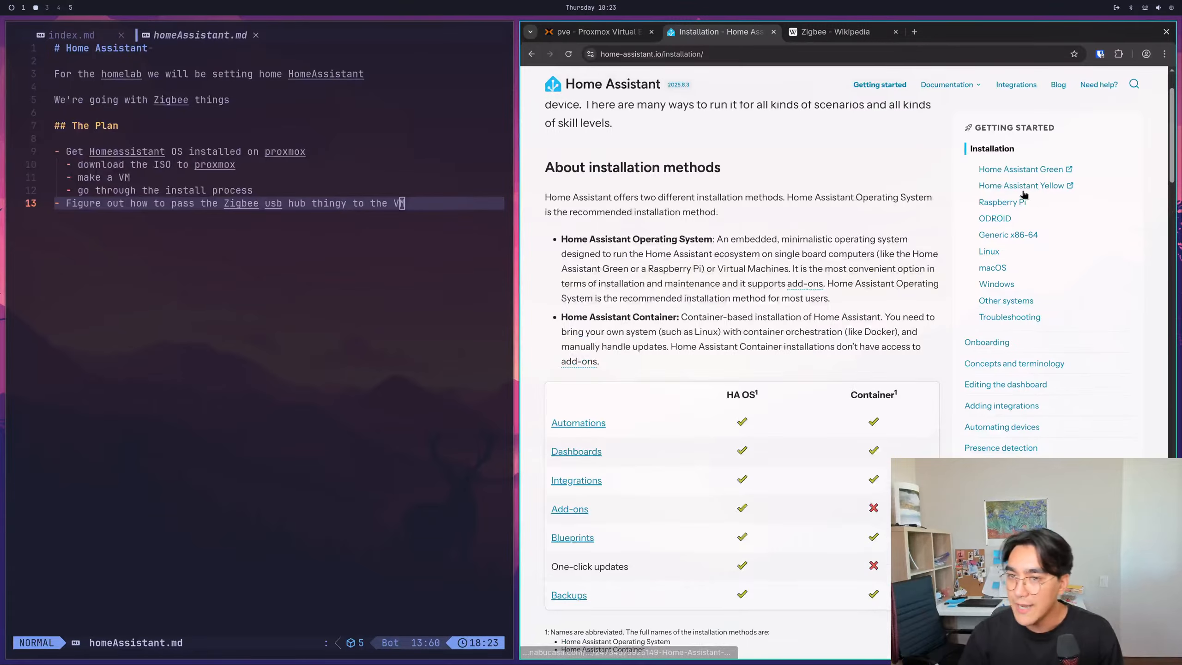
# - Look through the Home Assistant Green and Home Assistant Yellow support pages and return to the installation page
pyautogui.click(1014, 169)
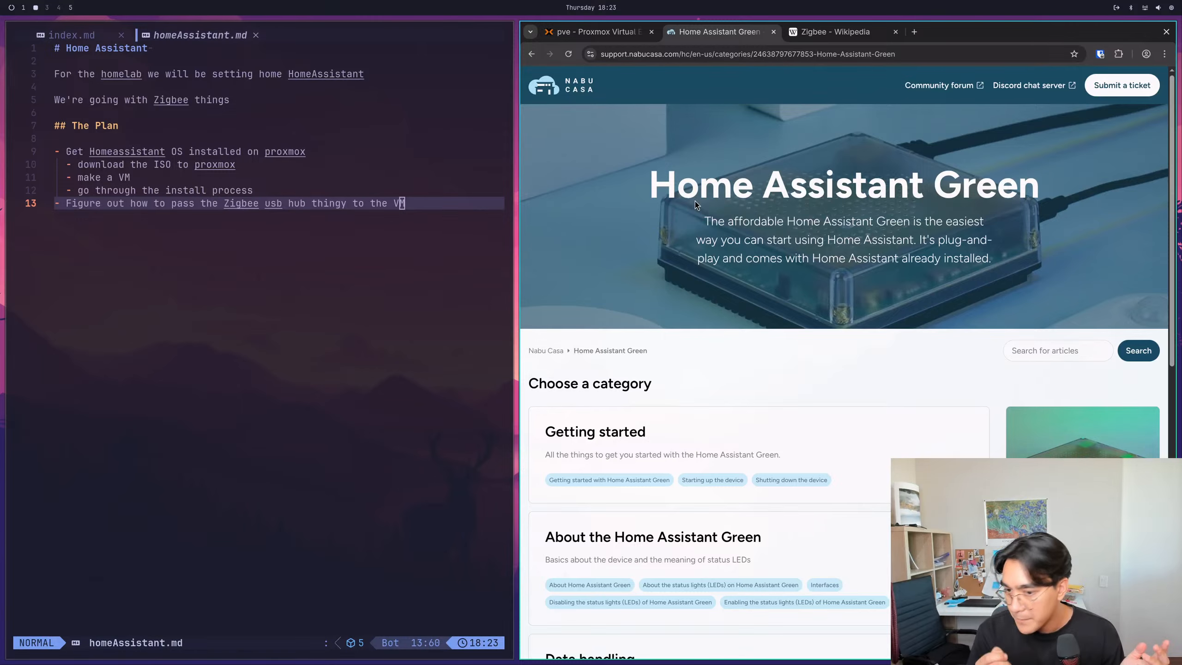
pyautogui.scroll(-8, 694, 202)
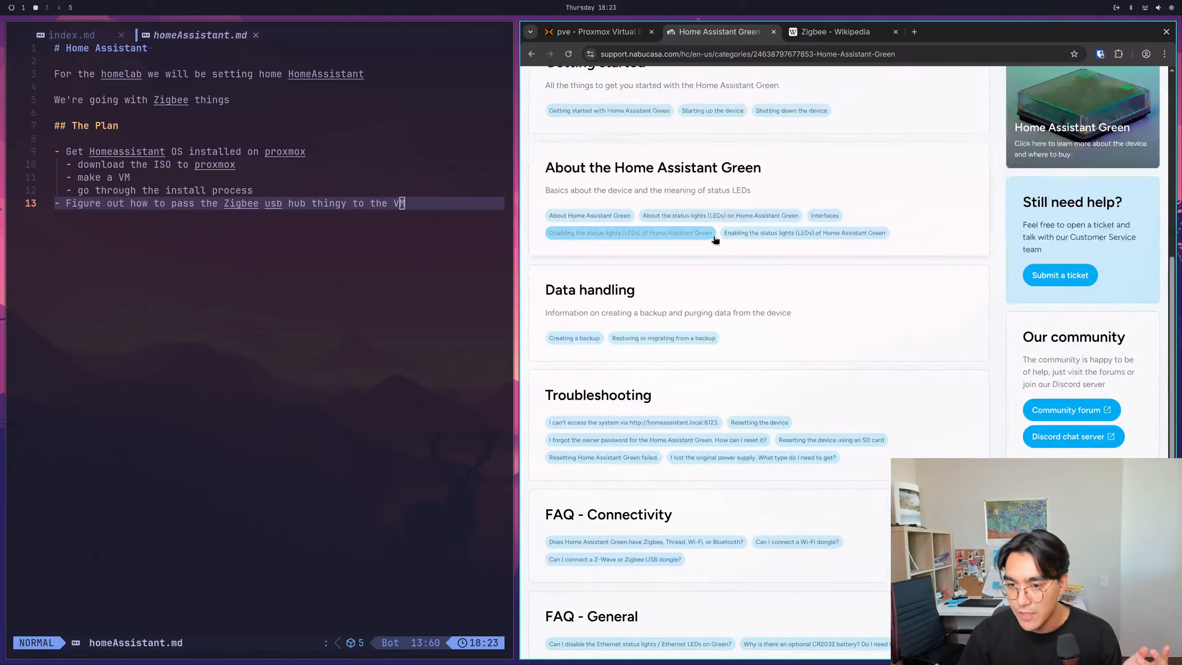
pyautogui.scroll(4, 641, 327)
pyautogui.scroll(3, 617, 144)
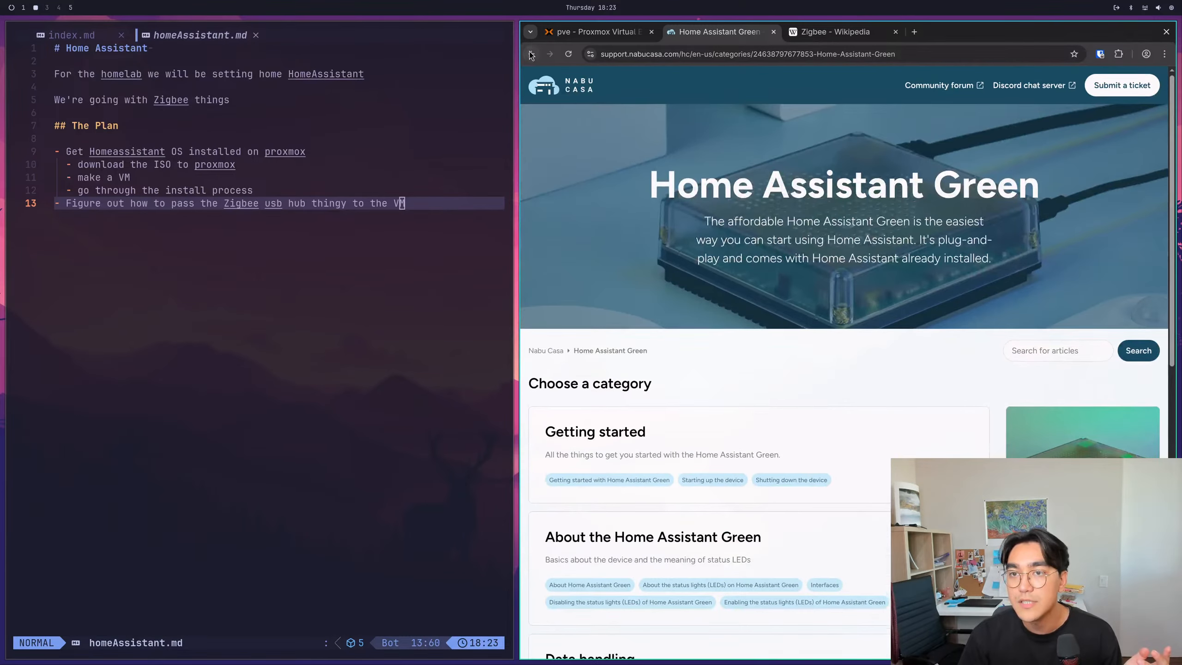
pyautogui.click(531, 54)
pyautogui.click(1019, 185)
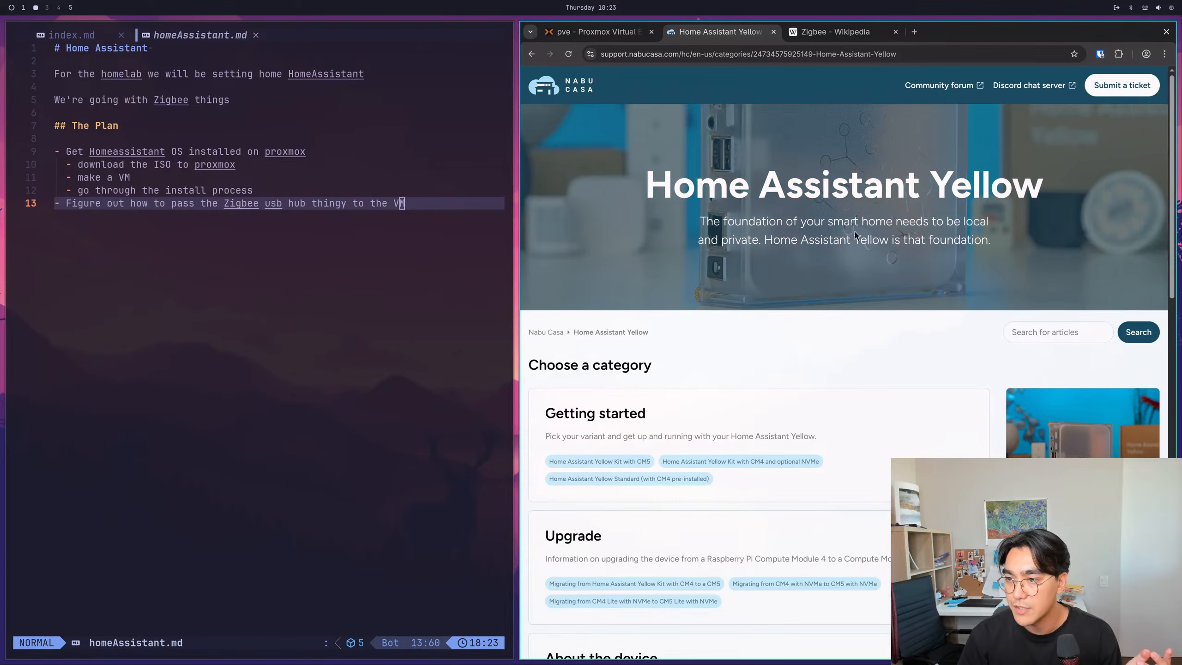
pyautogui.click(532, 54)
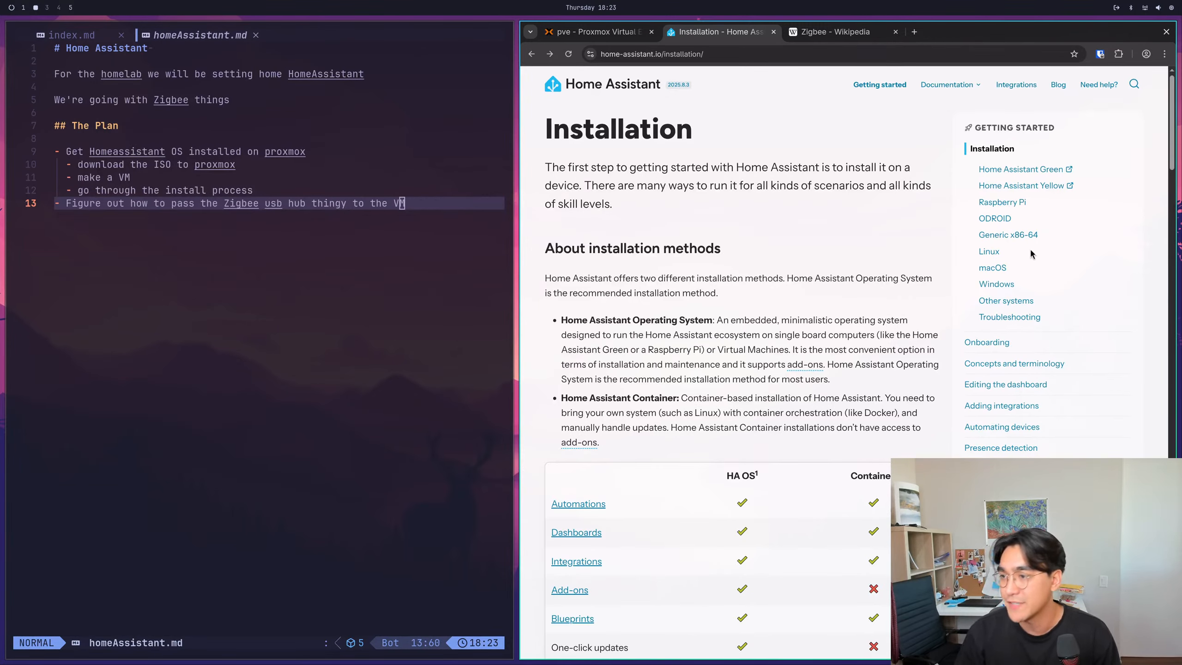
# - Open the Linux installation guide and examine the image downloads and the minimum recommended virtual machine resources
pyautogui.click(990, 252)
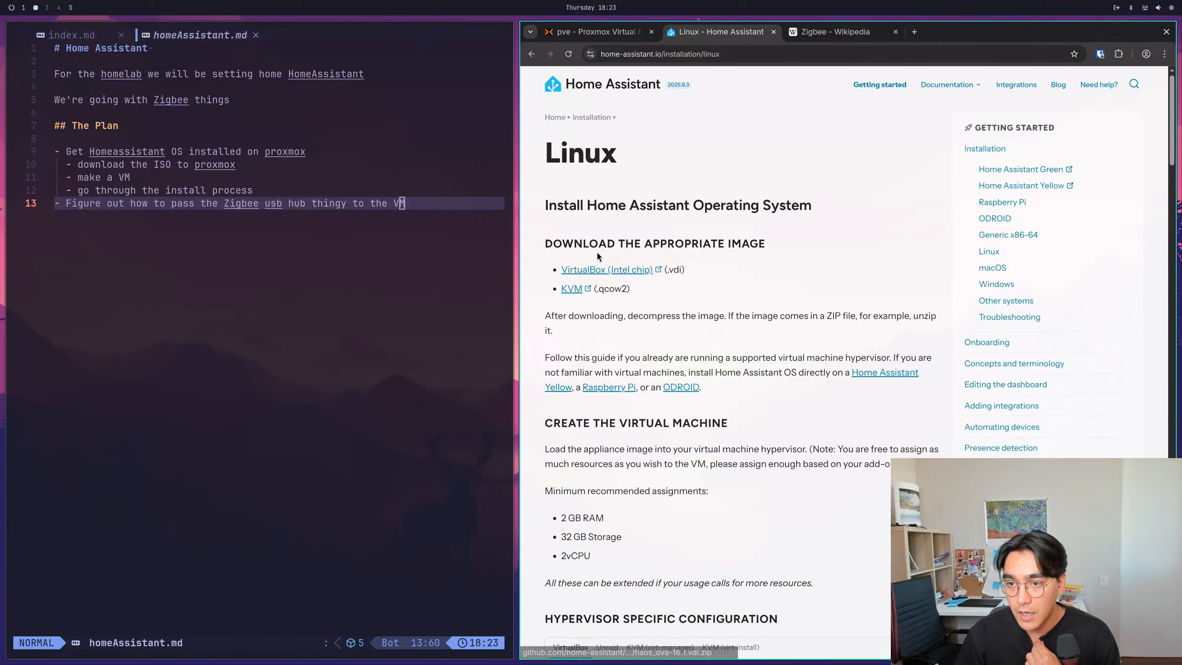
pyautogui.scroll(-2, 674, 323)
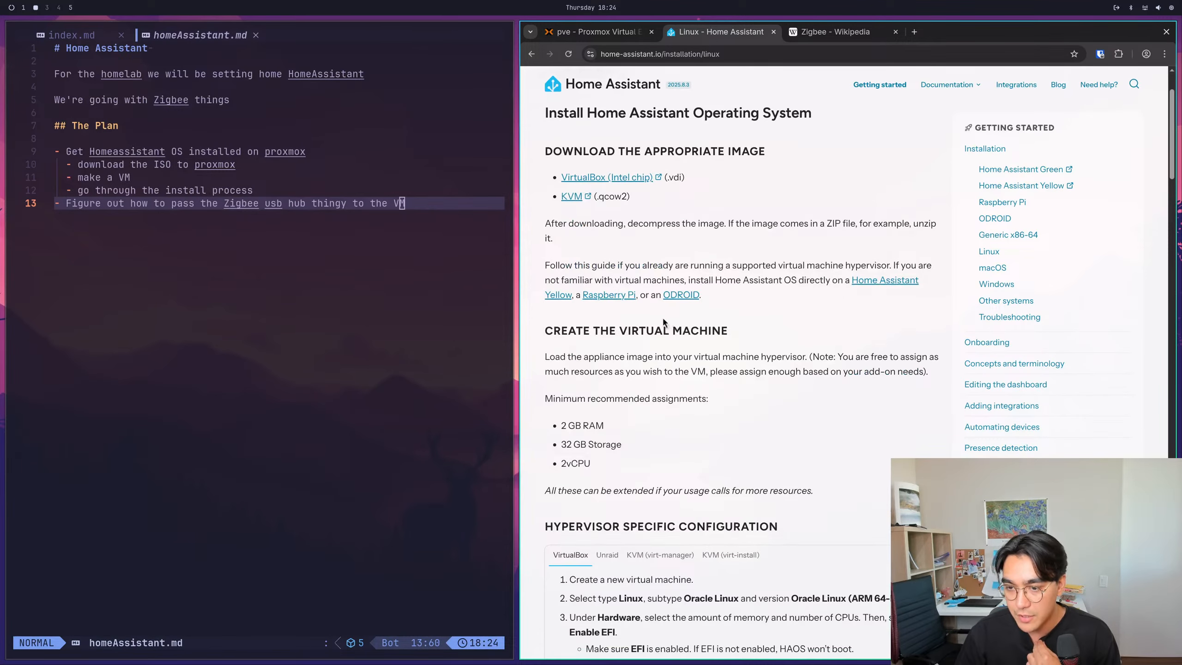
pyautogui.moveTo(600, 471); pyautogui.dragTo(561, 425)
pyautogui.click(610, 455)
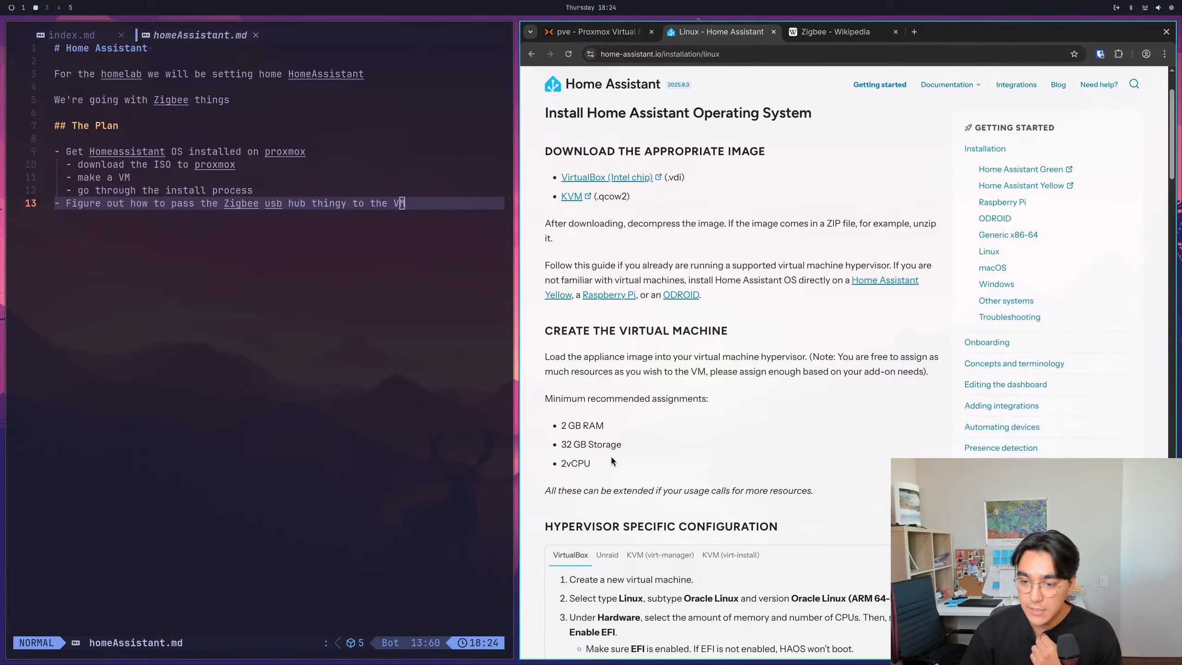
pyautogui.scroll(-2, 610, 455)
pyautogui.moveTo(683, 302); pyautogui.dragTo(746, 309)
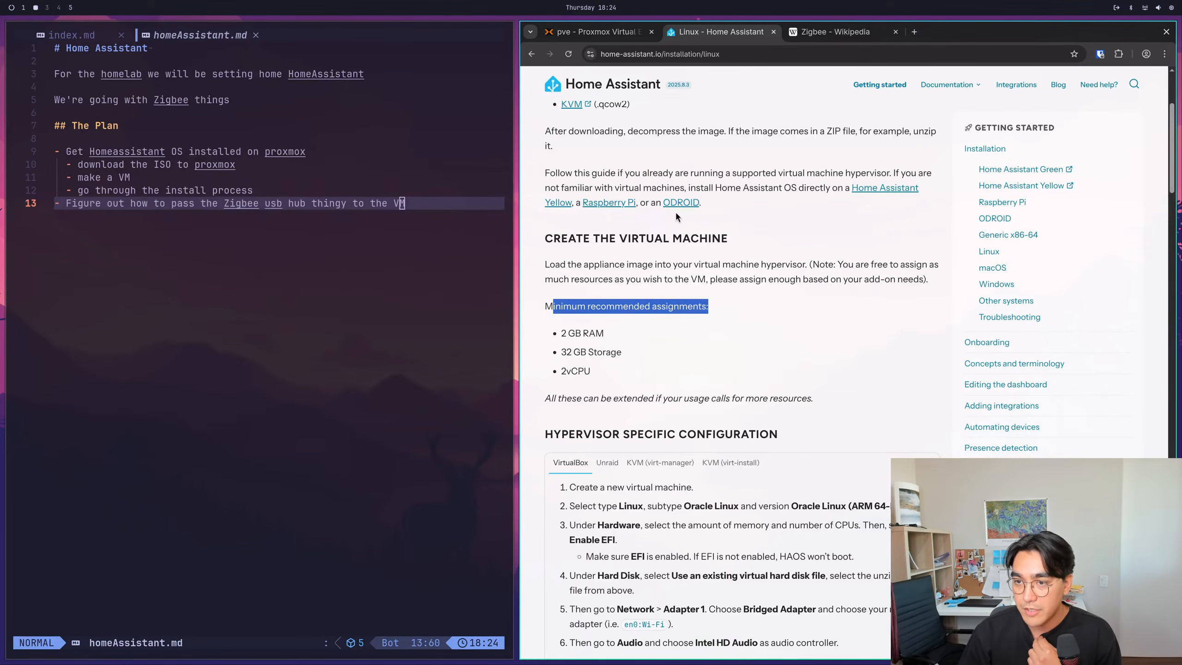
# - Read through the Linux guide's image downloads, hypervisor configuration, start-up and container sections, and return to the Proxmox page
pyautogui.scroll(4, 670, 233)
pyautogui.scroll(-10, 634, 297)
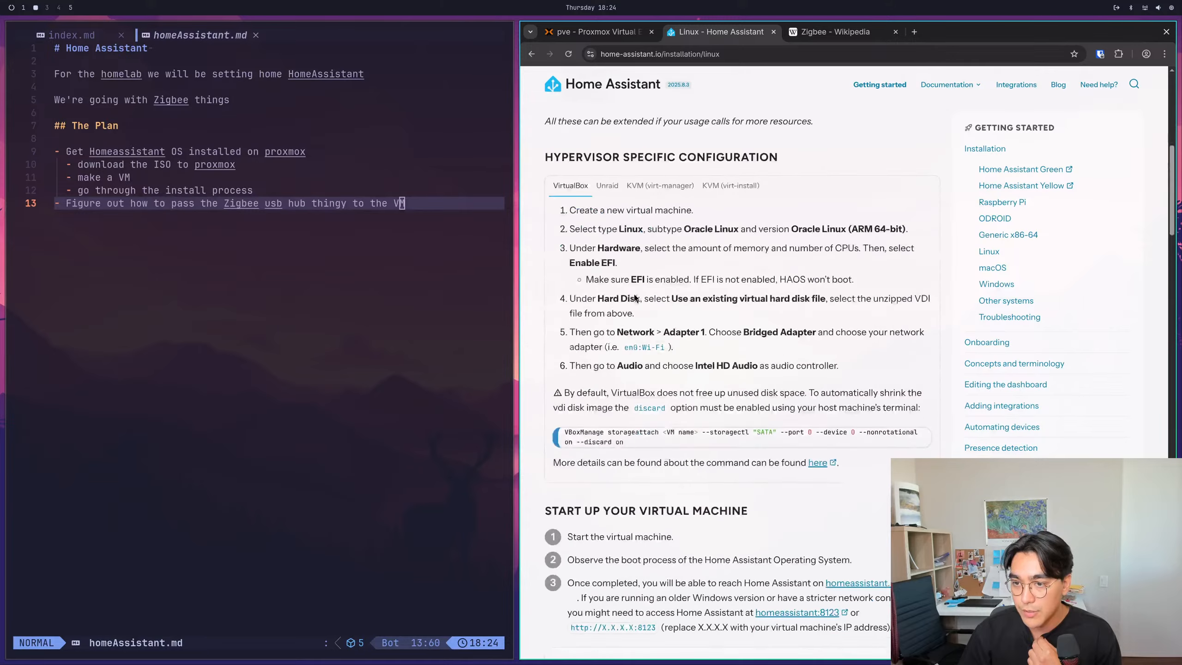
pyautogui.scroll(-9, 634, 298)
pyautogui.scroll(13, 605, 308)
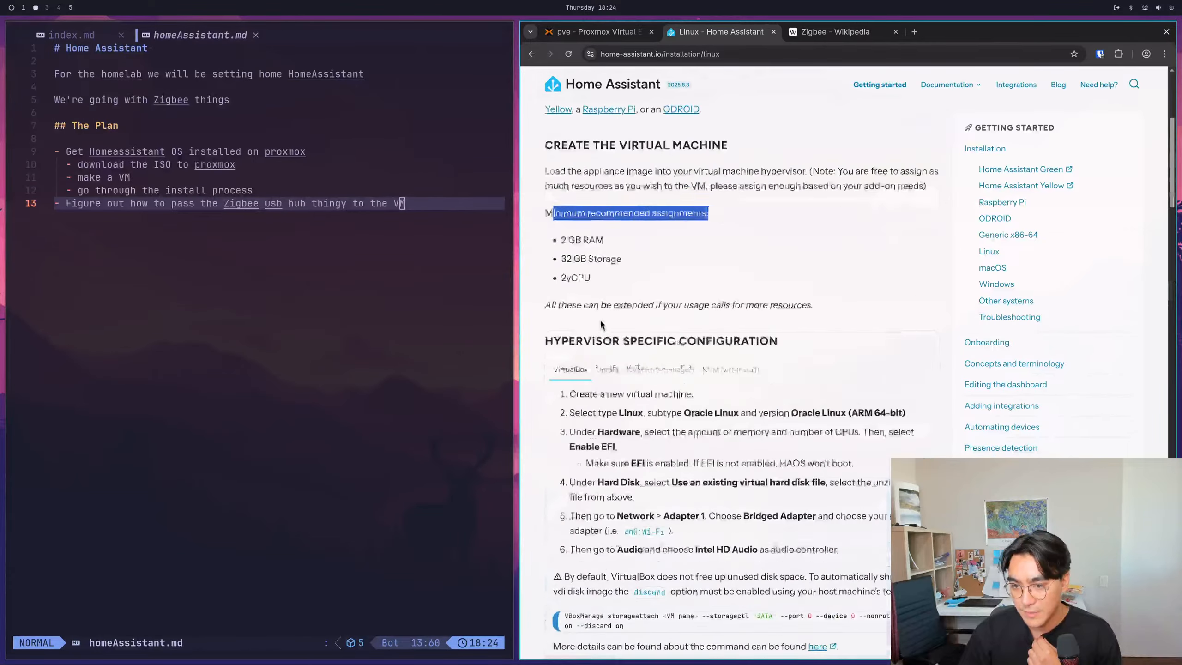
pyautogui.scroll(6, 600, 324)
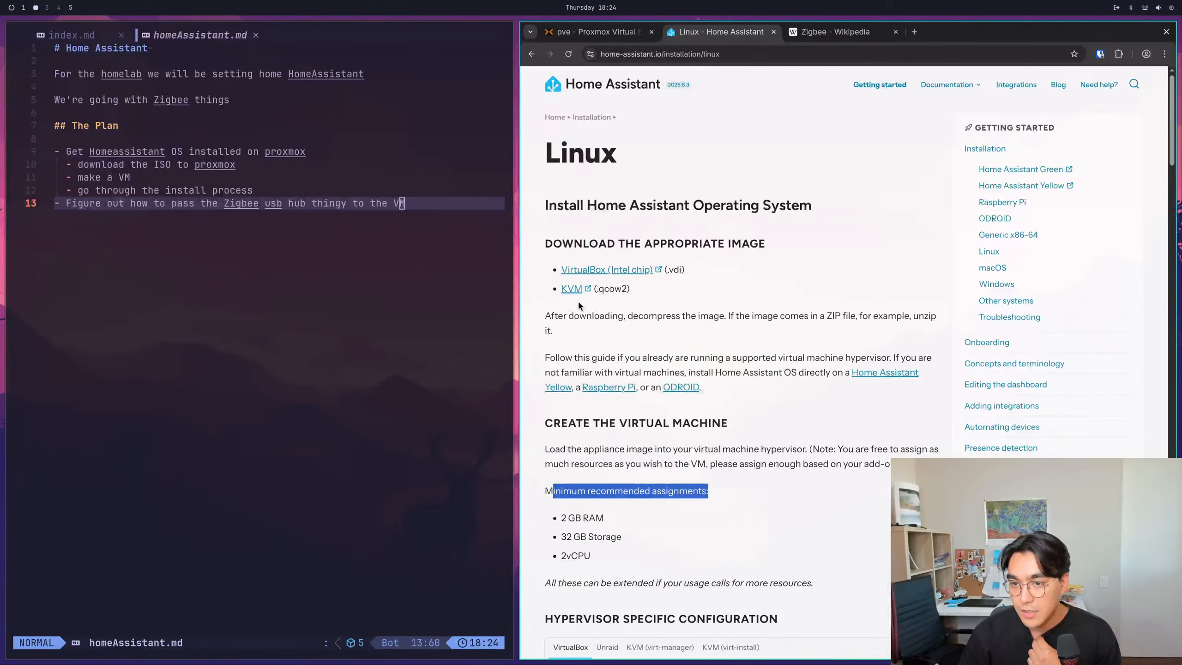
pyautogui.rightClick(571, 289)
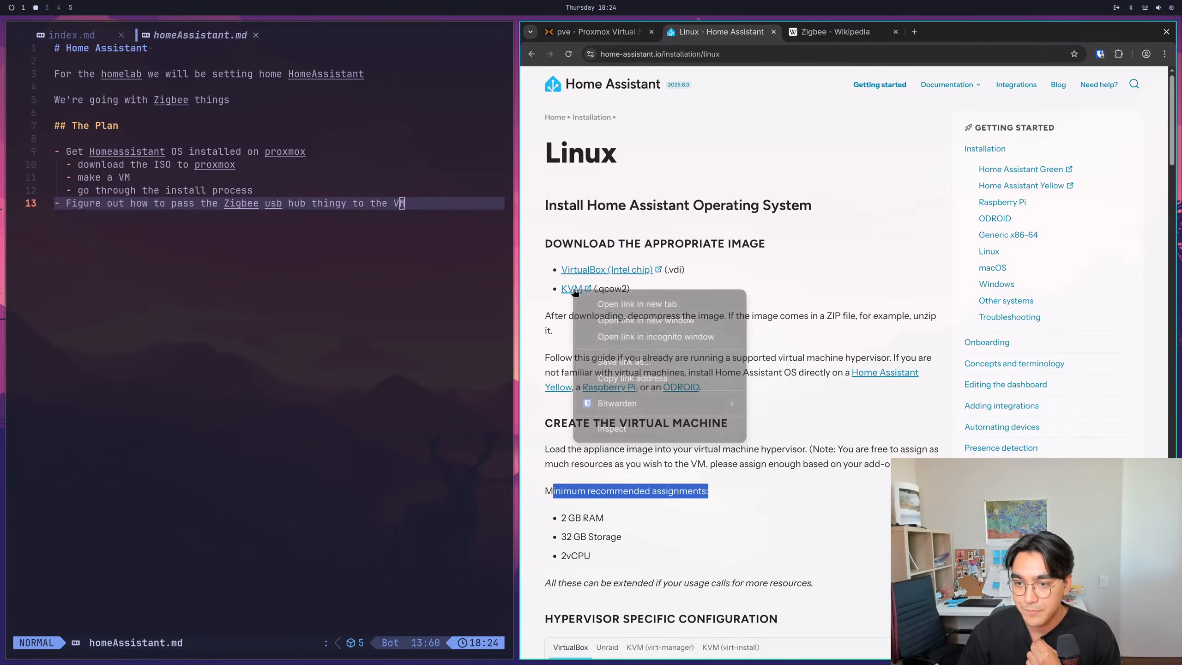
pyautogui.scroll(-5, 557, 312)
pyautogui.scroll(-8, 558, 310)
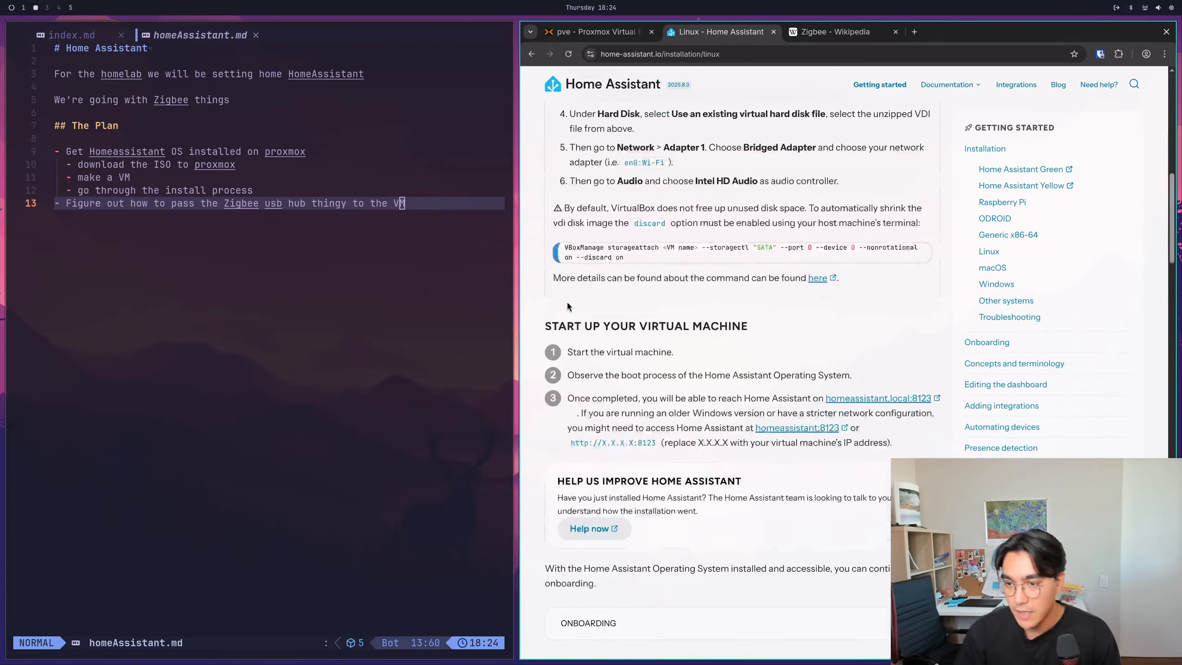
pyautogui.scroll(-10, 567, 303)
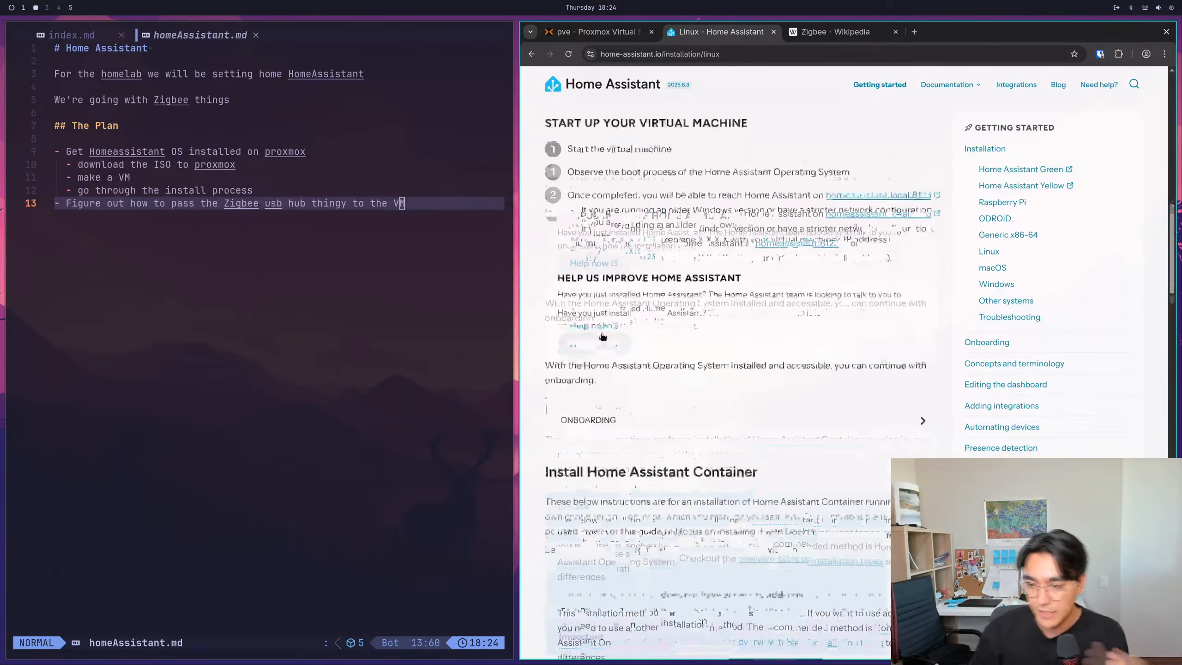
pyautogui.scroll(-15, 637, 380)
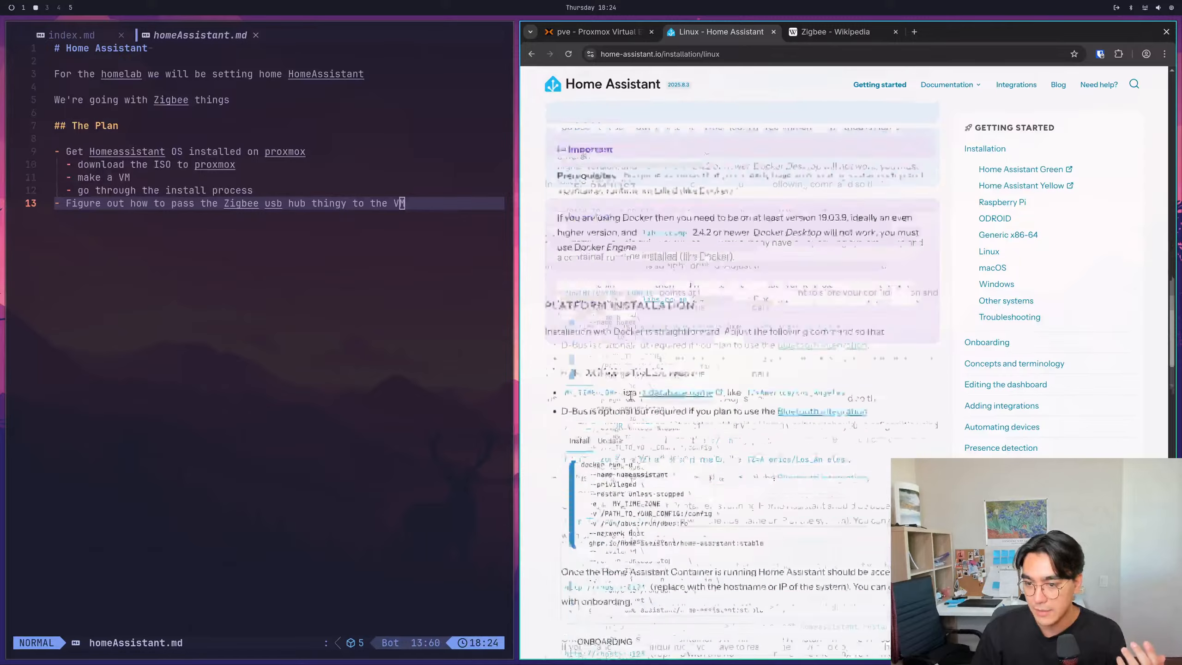
pyautogui.scroll(-12, 628, 399)
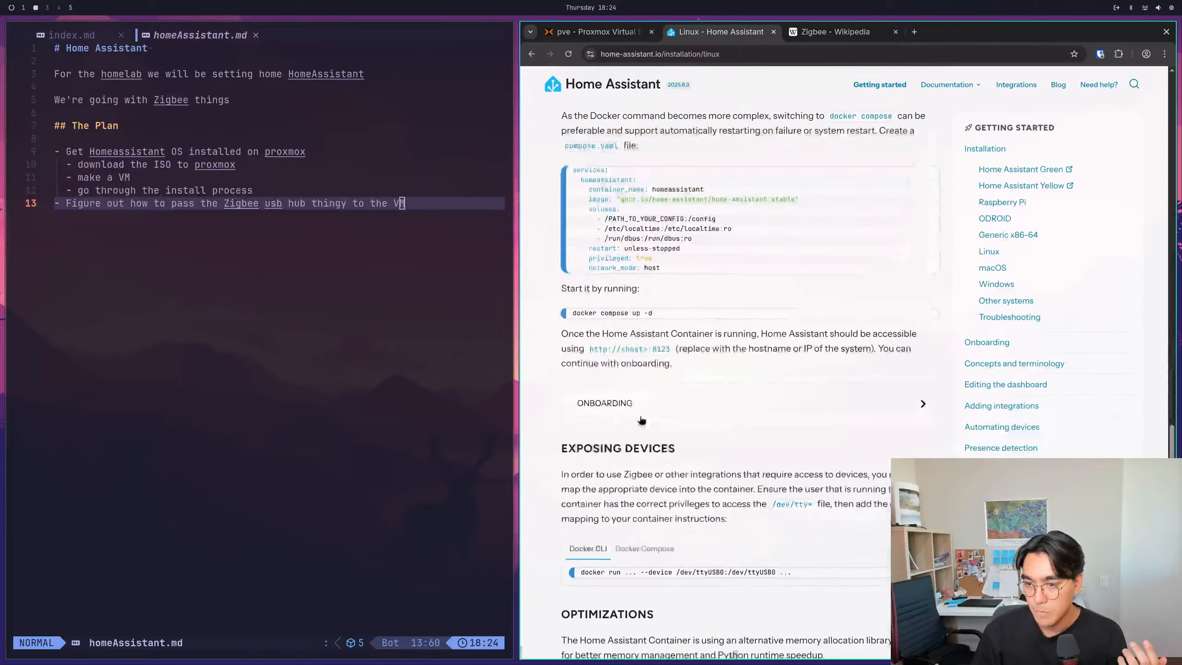
pyautogui.scroll(20, 650, 399)
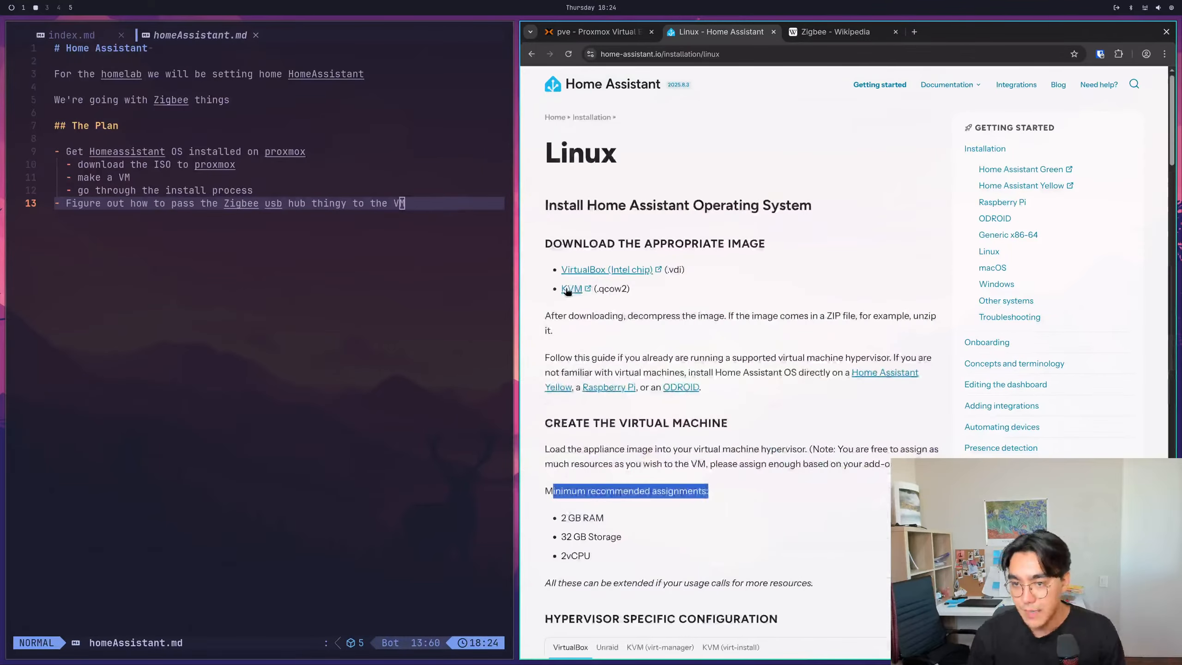
pyautogui.rightClick(572, 290)
pyautogui.click(794, 296)
pyautogui.click(596, 32)
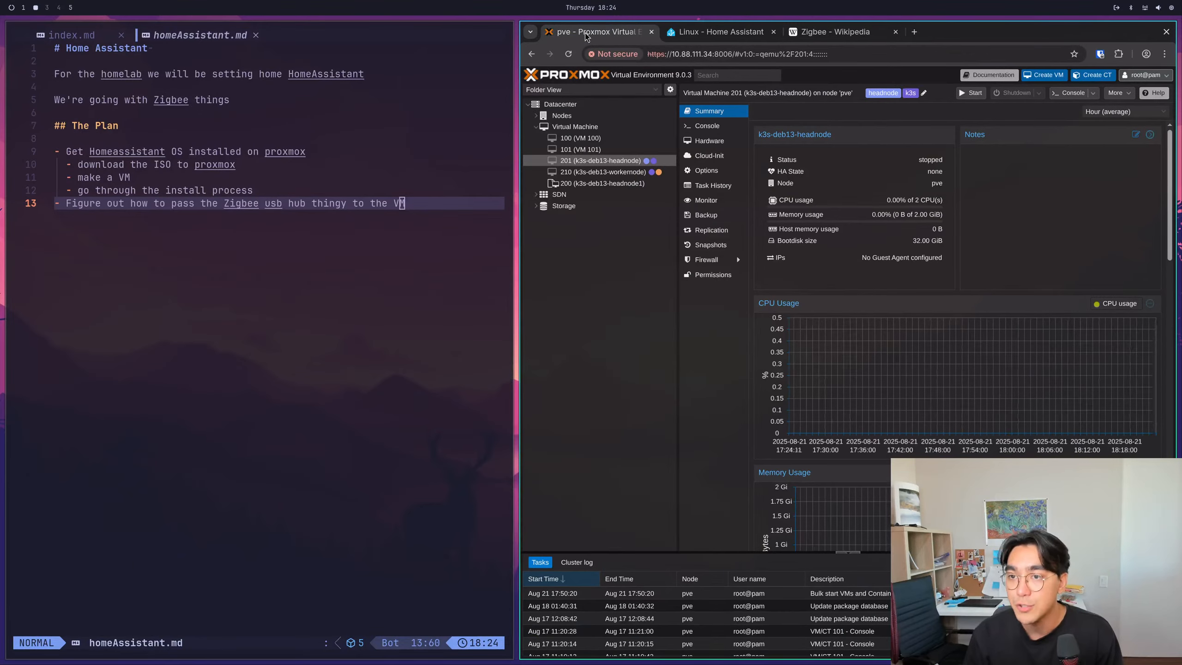
# - Add the sub-bullet "OKAY, so ISO isn't the way, I need the use a VM image (kvm qcow2)" above the ISO download bullet and save
pyautogui.click(346, 276)
pyautogui.press('g')
pyautogui.press('k')
pyautogui.press('g')
pyautogui.press('k')
pyautogui.press('g')
pyautogui.press('k')
pyautogui.press('g')
pyautogui.press('k')
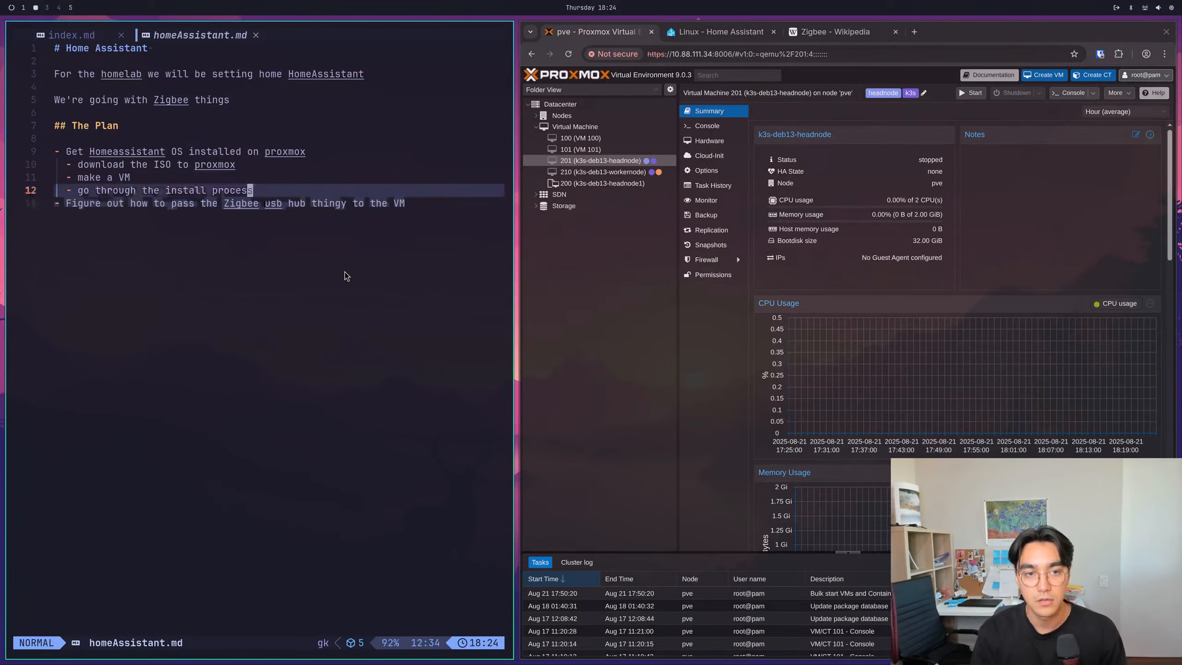
pyautogui.press('o')
pyautogui.press('Tab')
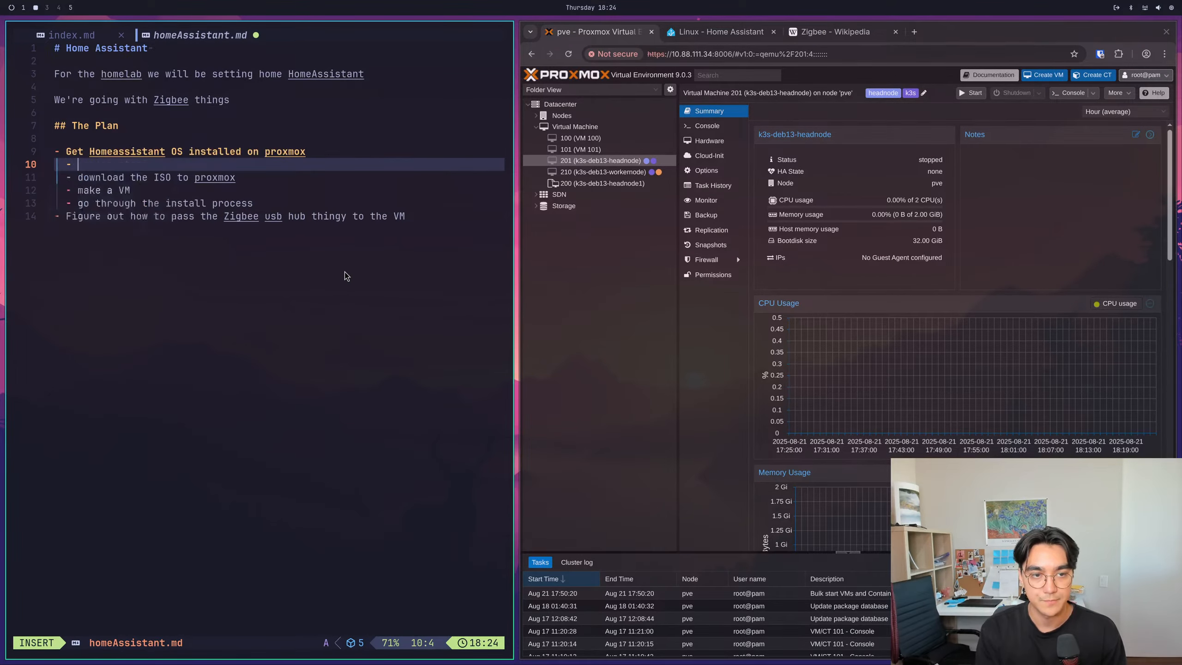
pyautogui.write('OKAY, so ISO ')
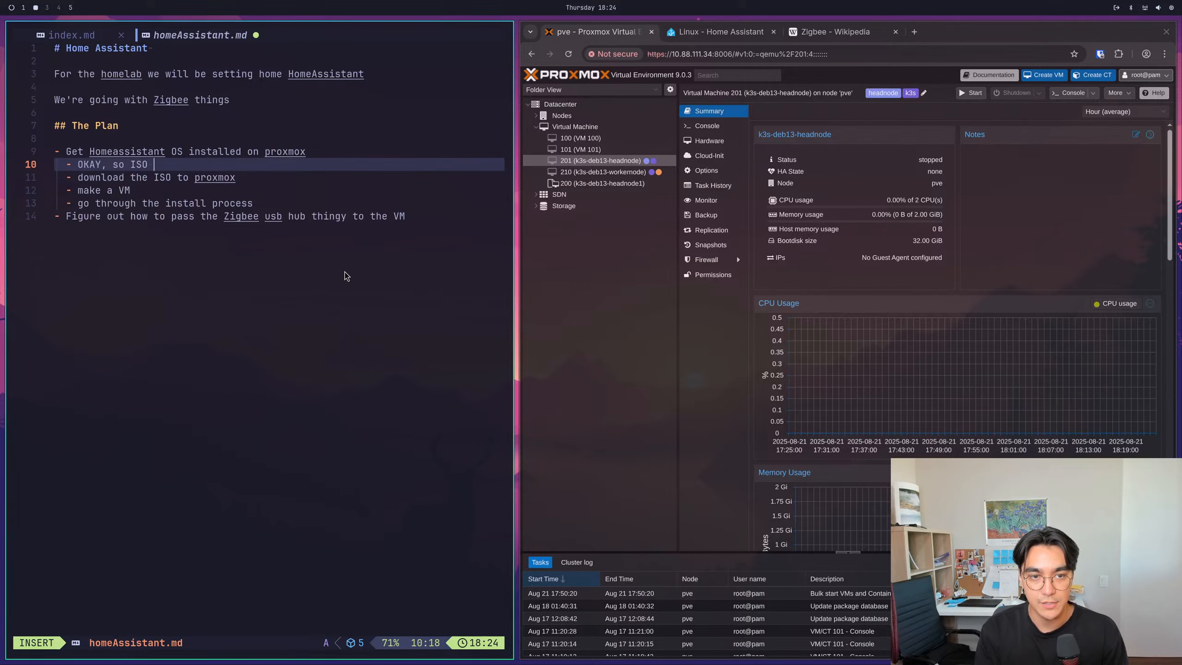
pyautogui.write("isn't the way ")
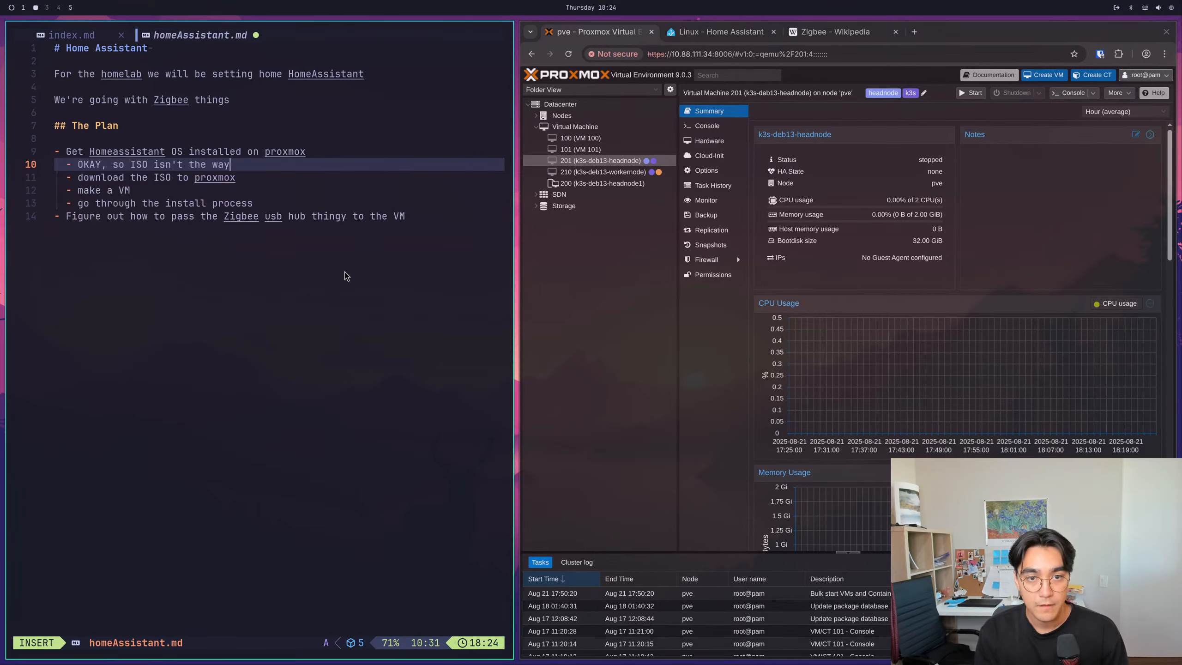
pyautogui.write(', I need the use a ')
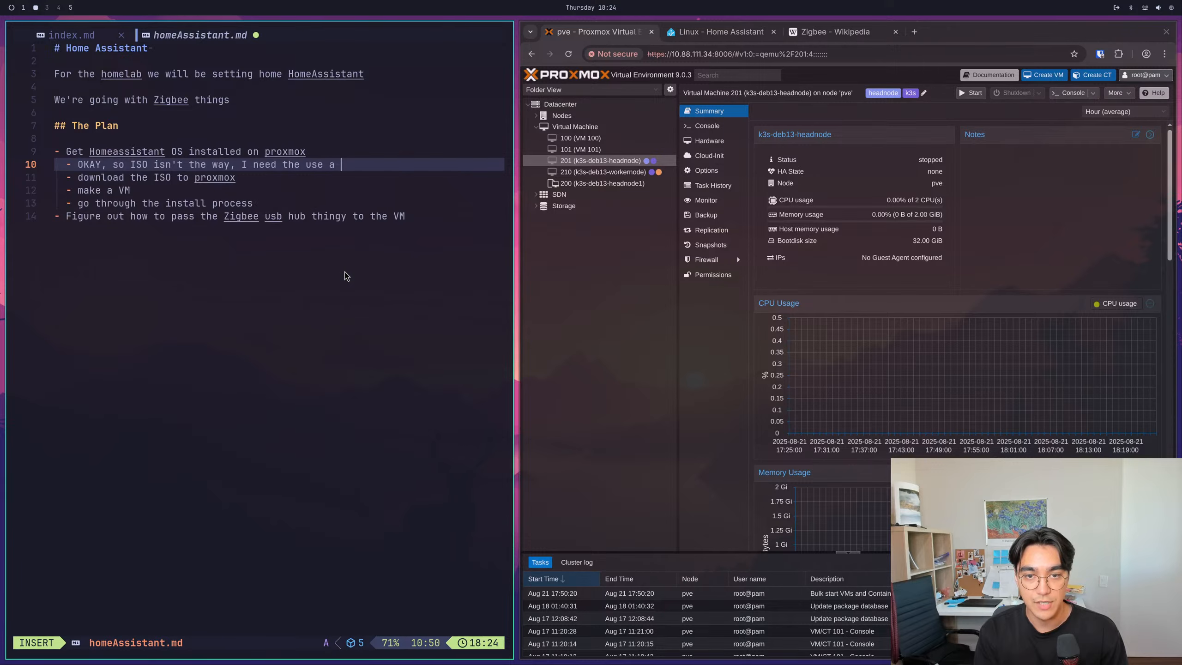
pyautogui.write('VM image (')
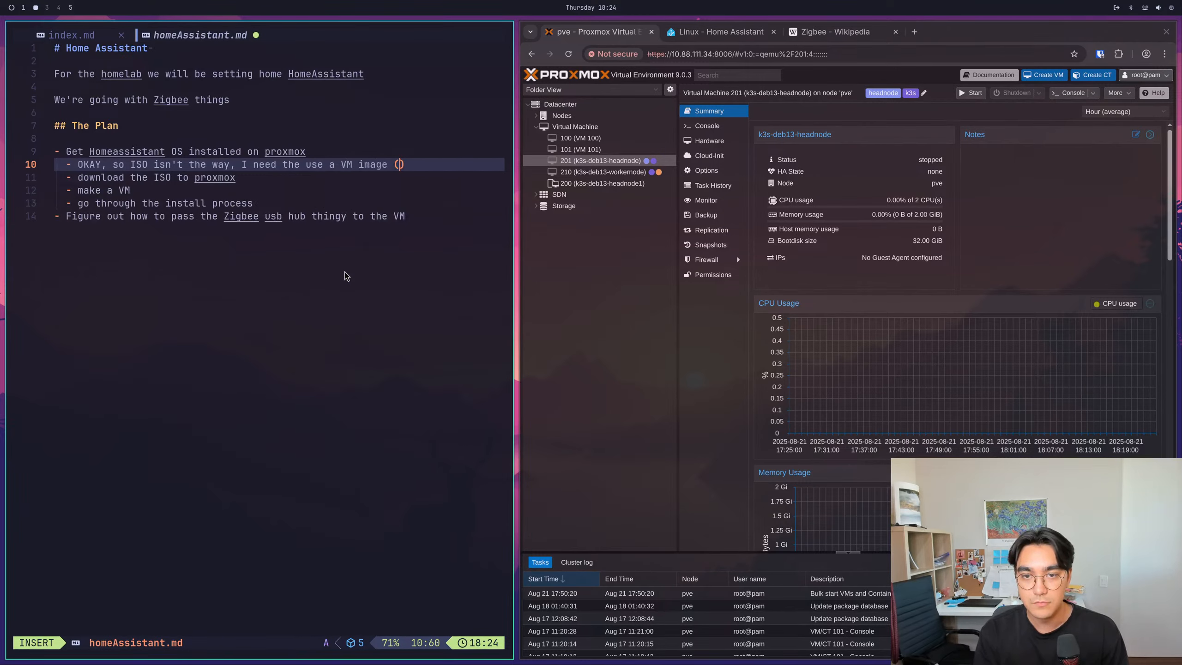
pyautogui.write('kvm qcow')
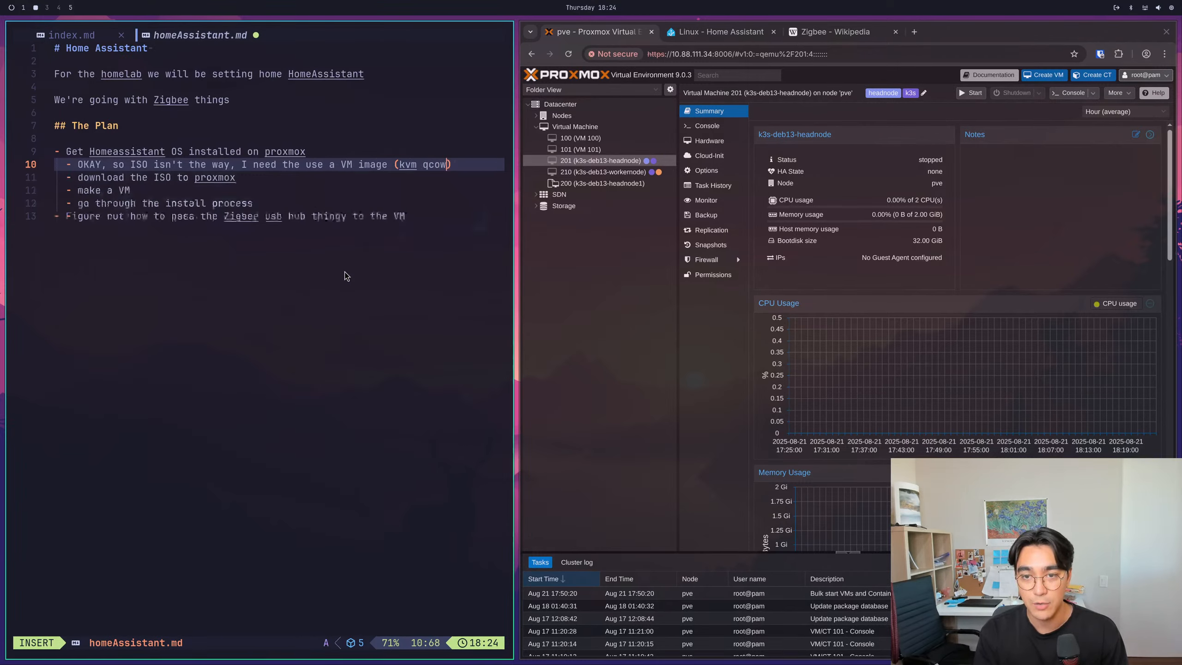
pyautogui.write('2')
pyautogui.press('Escape')
pyautogui.write(':w')
pyautogui.press('Return')
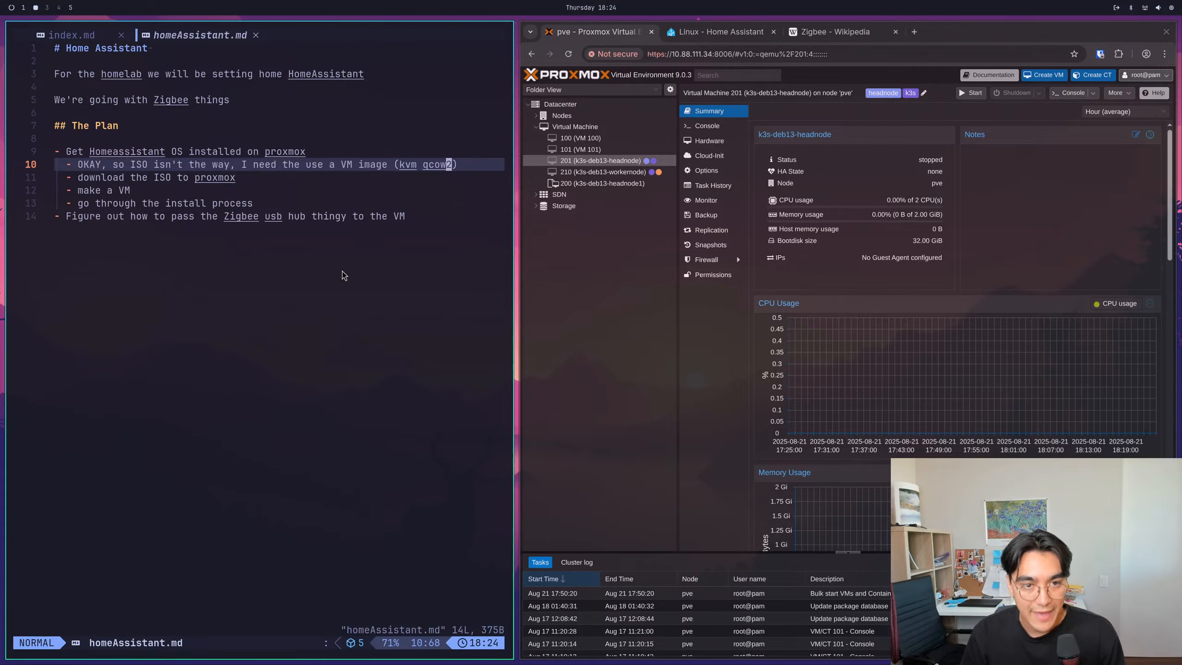
# - Comment out the "download the ISO to proxmox" bullet with a leading #, keep "make a VM" uncommented, and save the file
pyautogui.press('j')
pyautogui.press('b')
pyautogui.press('b')
pyautogui.press('b')
pyautogui.press('b')
pyautogui.press('b')
pyautogui.press('b')
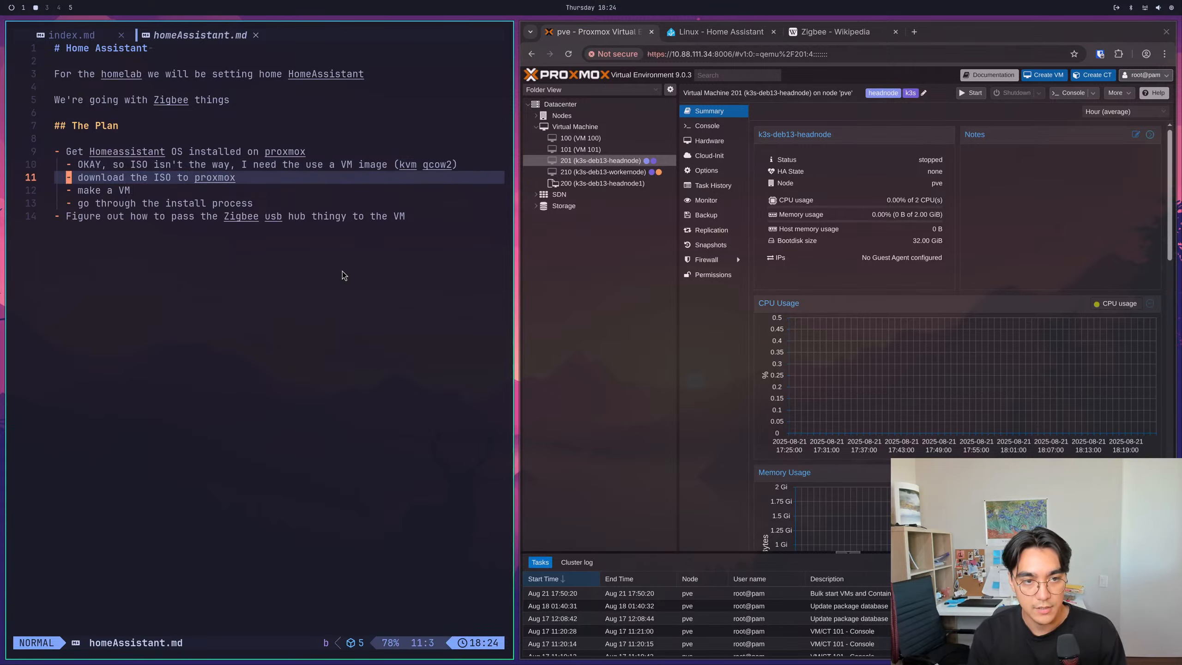
pyautogui.press('b')
pyautogui.write('j0')
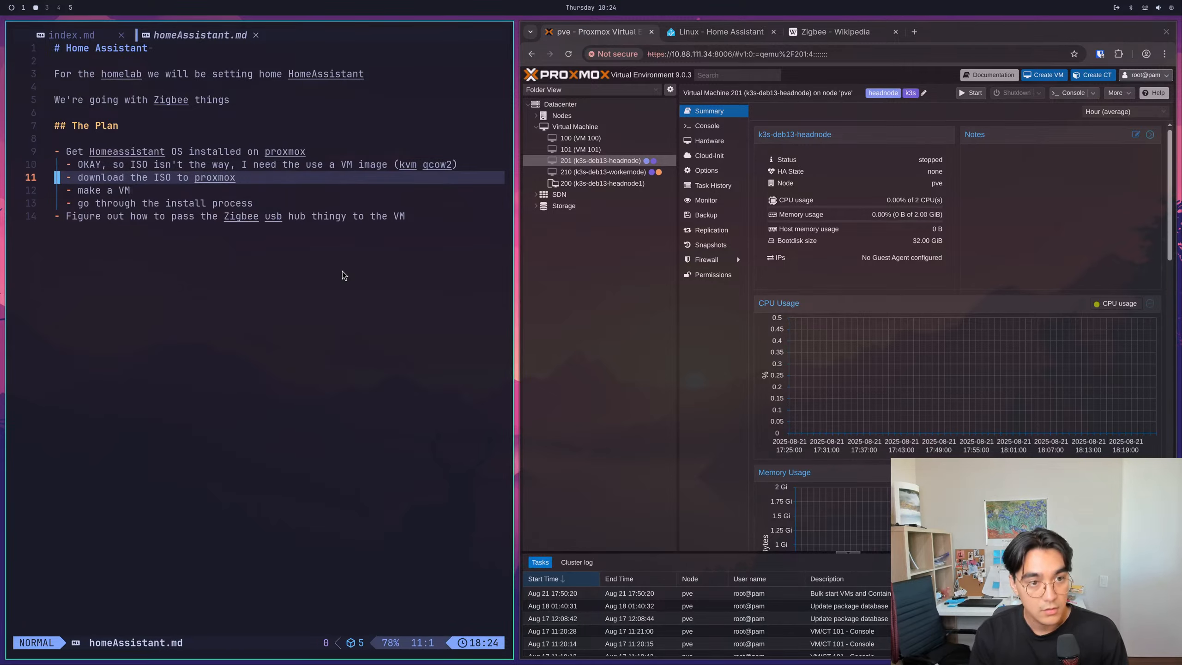
pyautogui.write('i#')
pyautogui.press('Escape')
pyautogui.write('ji#')
pyautogui.press('Escape')
pyautogui.write(':w')
pyautogui.press('Return')
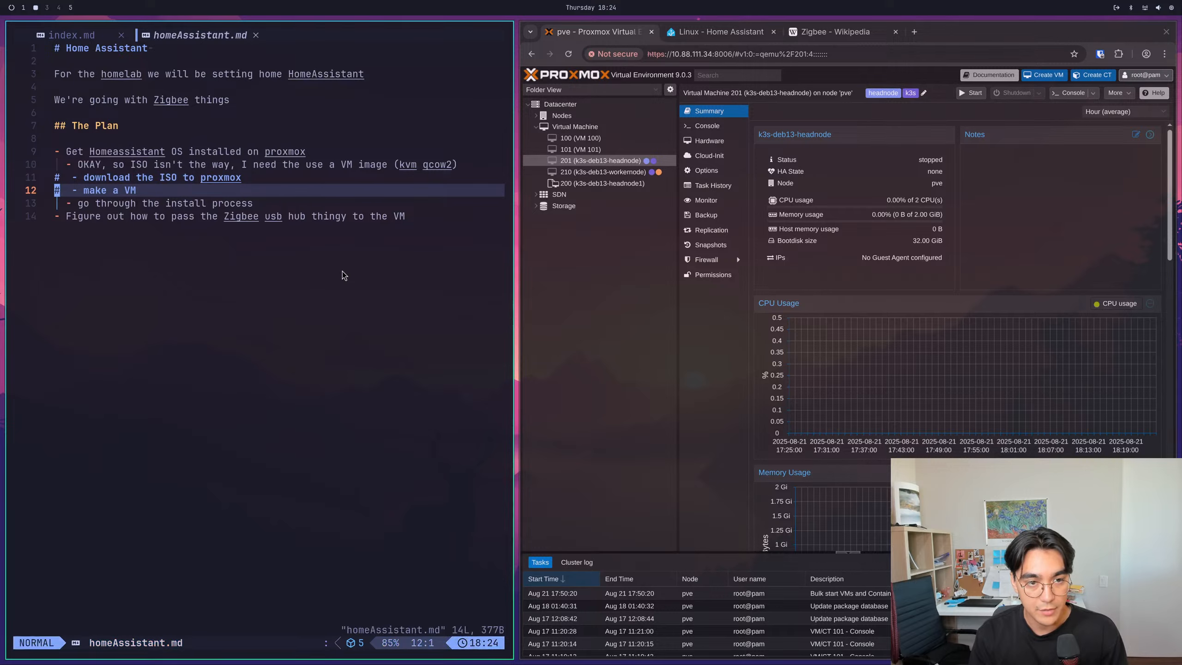
pyautogui.write('x:w')
pyautogui.press('Return')
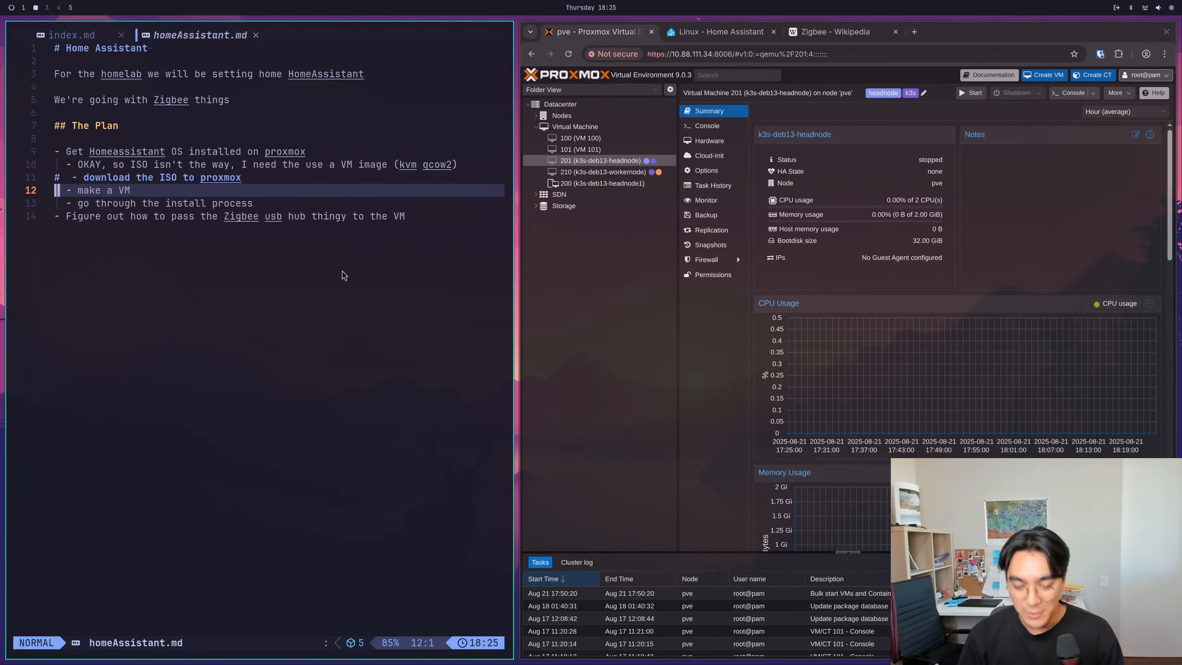
# - Revisit the Home Assistant Linux installation page and clear its text selection
pyautogui.click(818, 32)
pyautogui.click(727, 37)
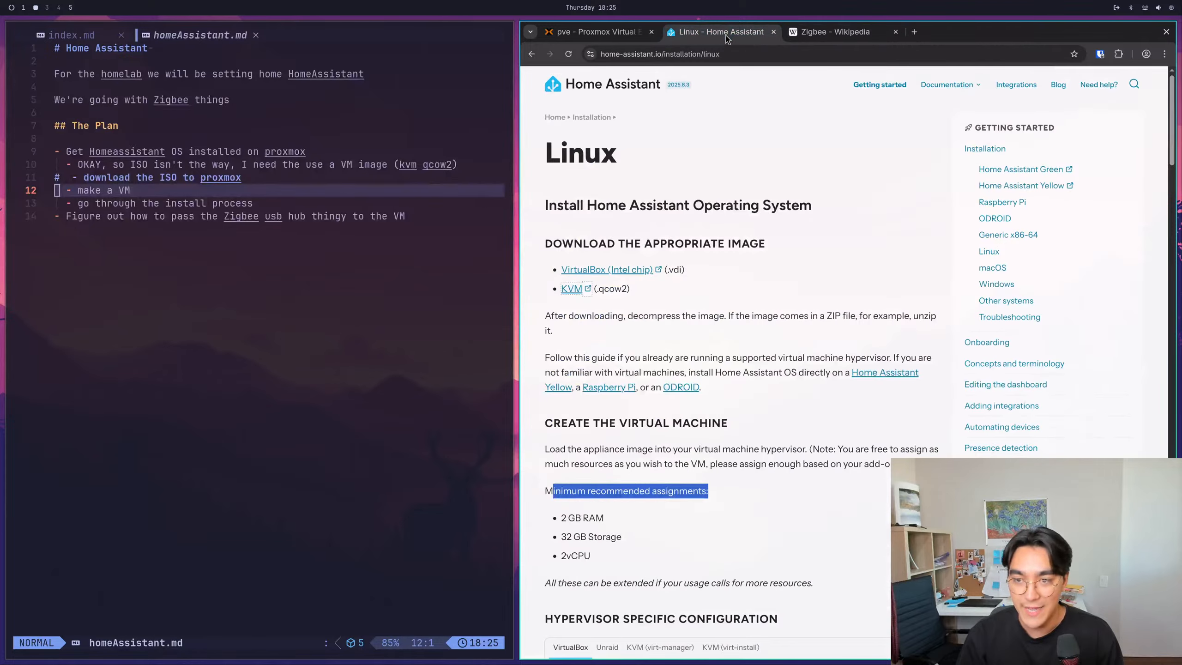
pyautogui.click(815, 315)
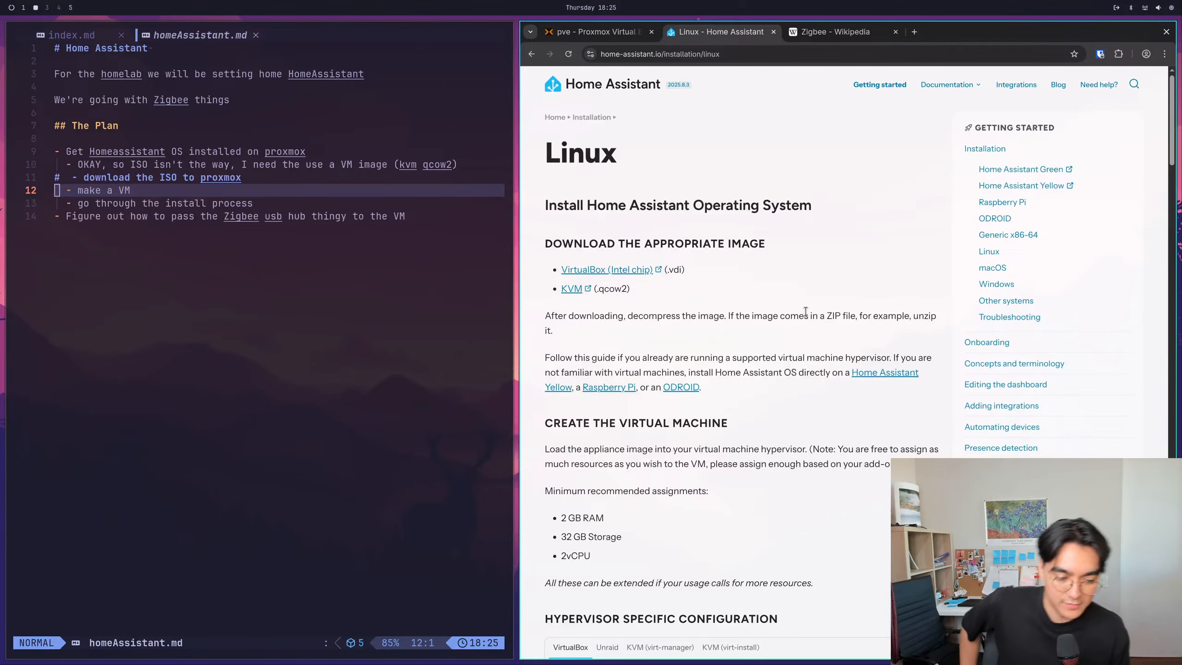
# - Examine the OS media and System options of Proxmox's virtual machine creation wizard and close it without creating a VM
pyautogui.click(591, 32)
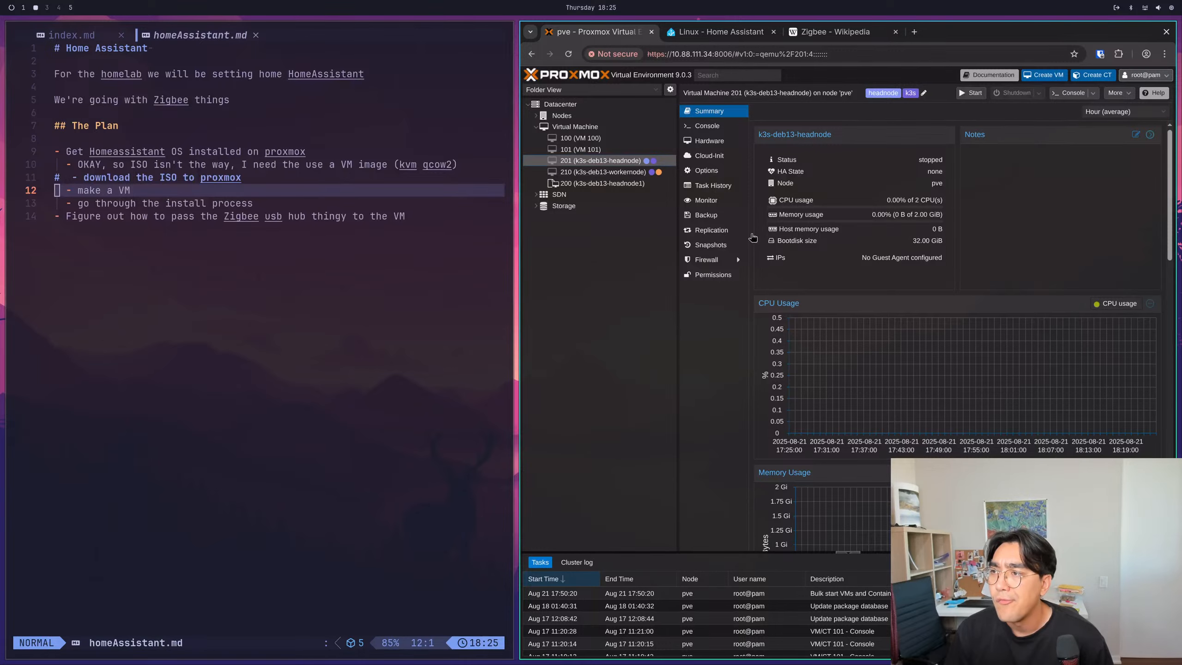
pyautogui.click(1042, 75)
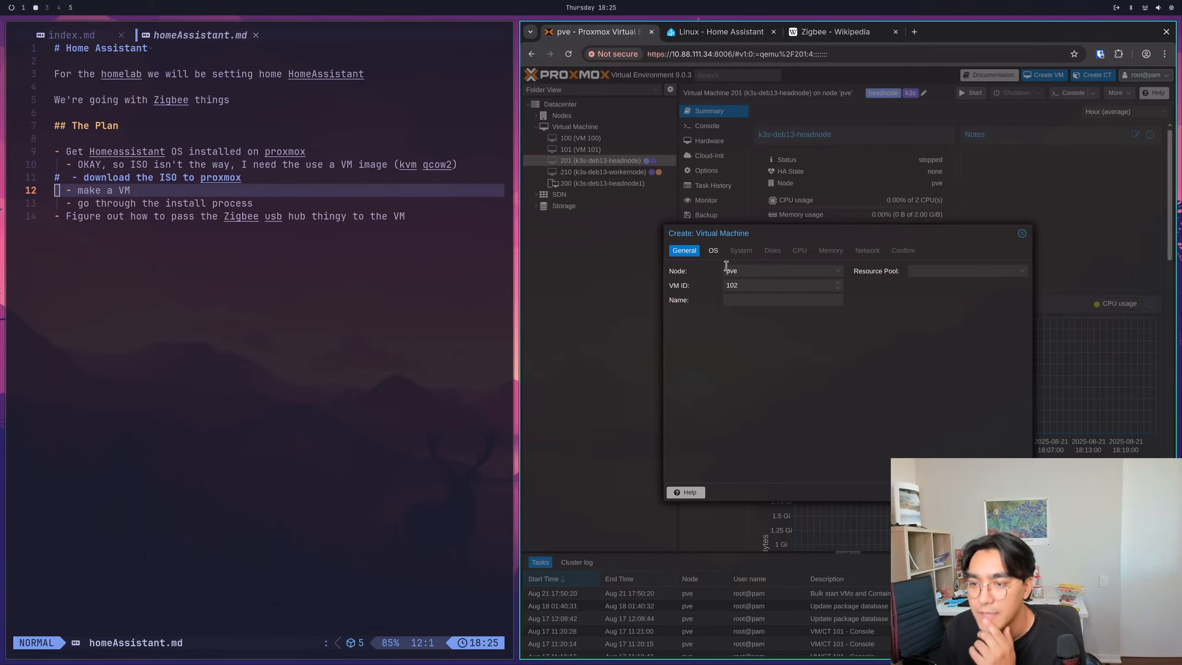
pyautogui.click(713, 251)
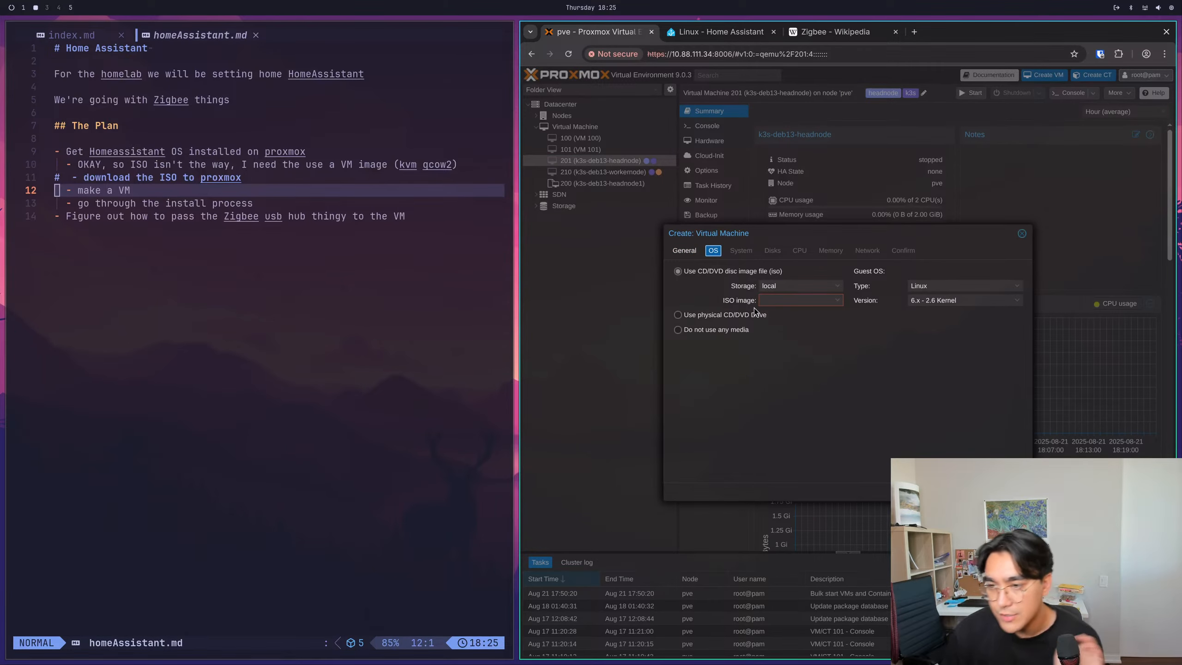
pyautogui.click(808, 300)
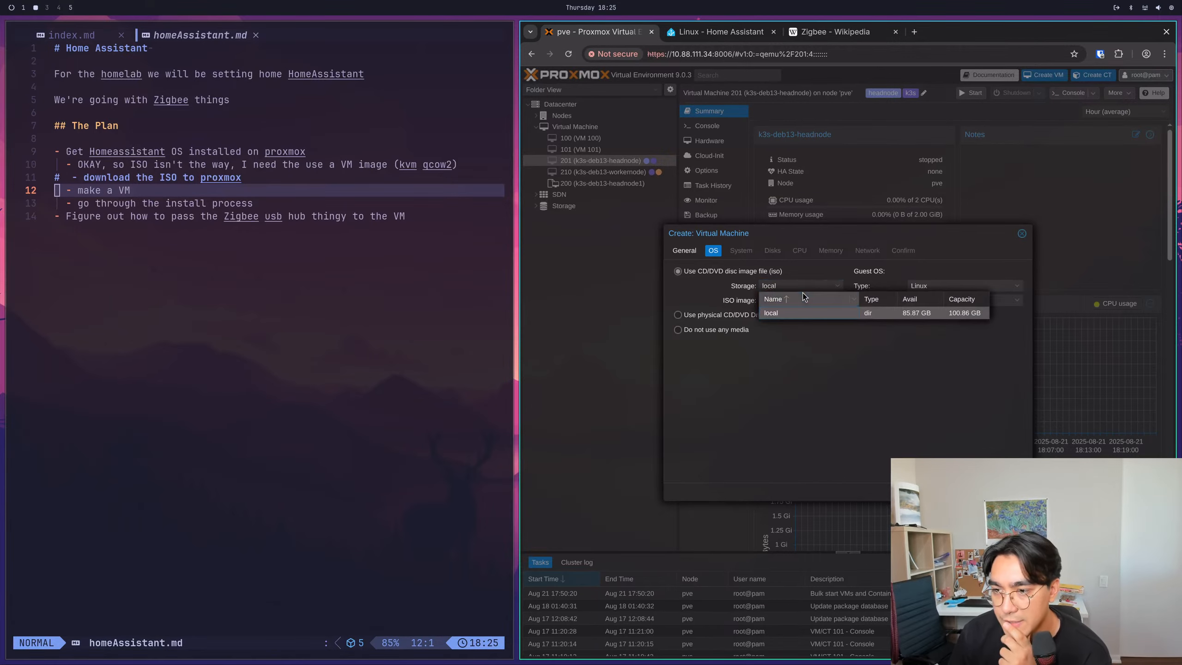
pyautogui.click(809, 301)
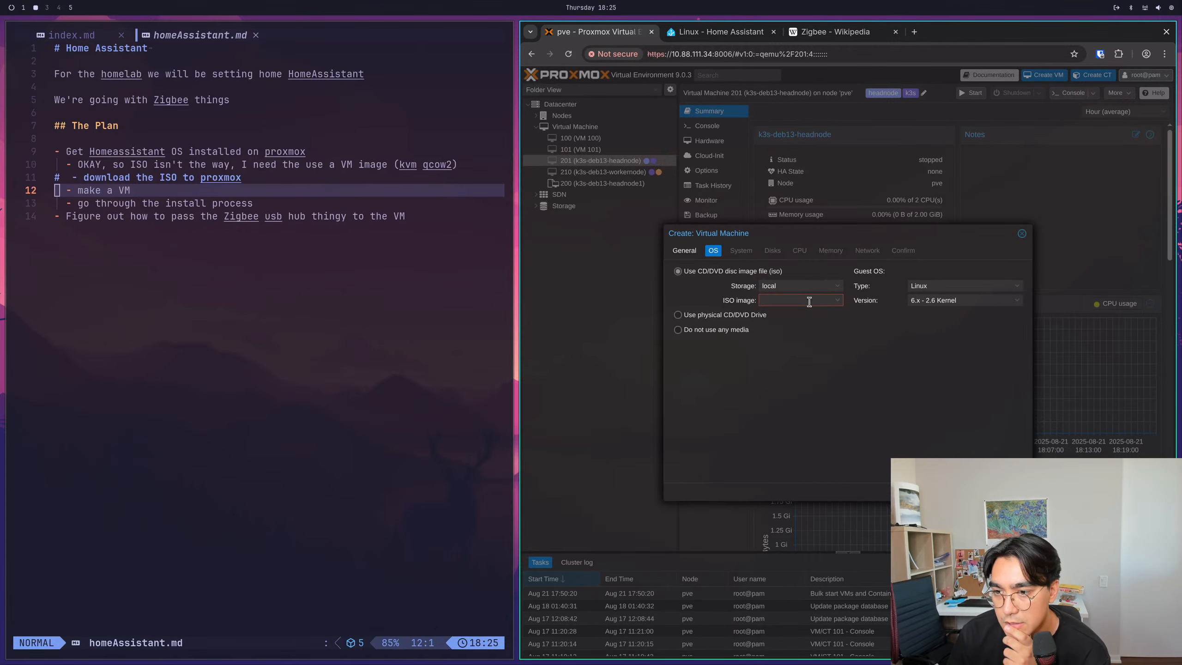
pyautogui.click(683, 319)
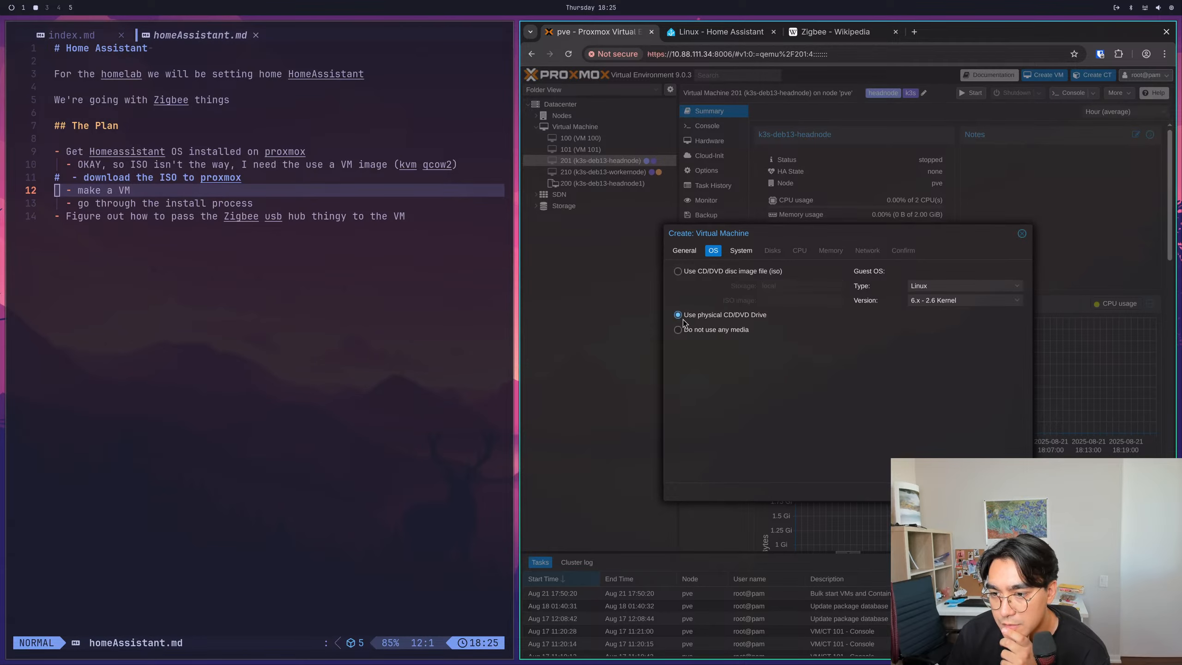
pyautogui.click(746, 252)
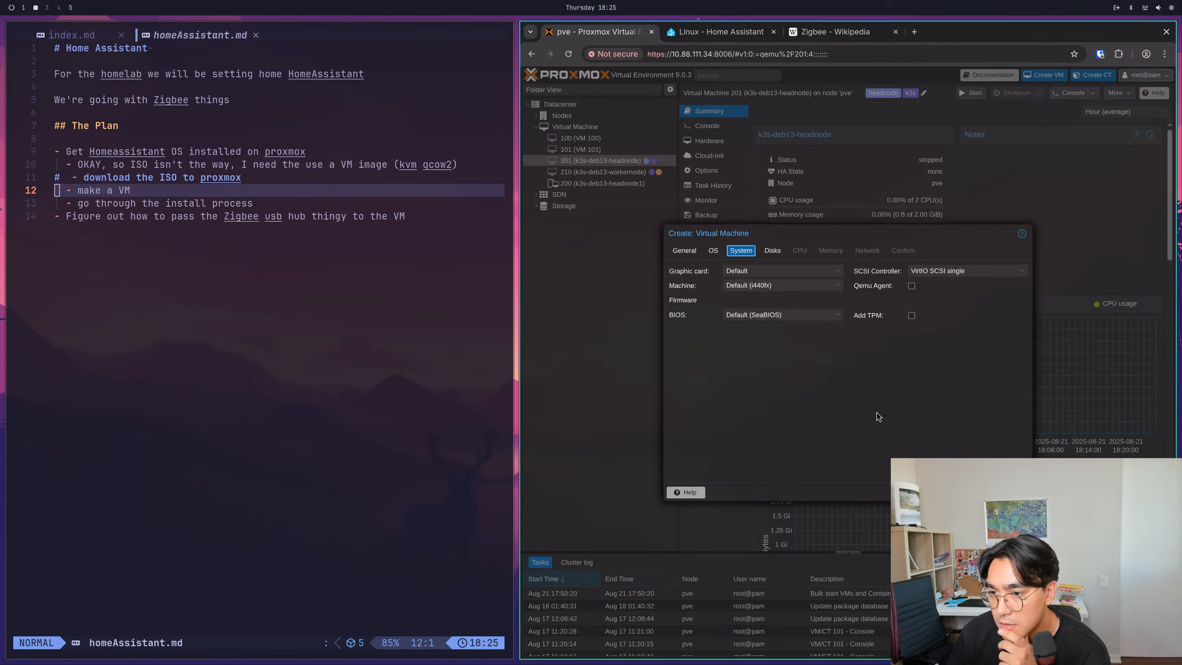
pyautogui.click(1025, 235)
# - Search the web in a new browser tab for "proxmox install kvm qcow2 image?" and look through the results
pyautogui.click(914, 32)
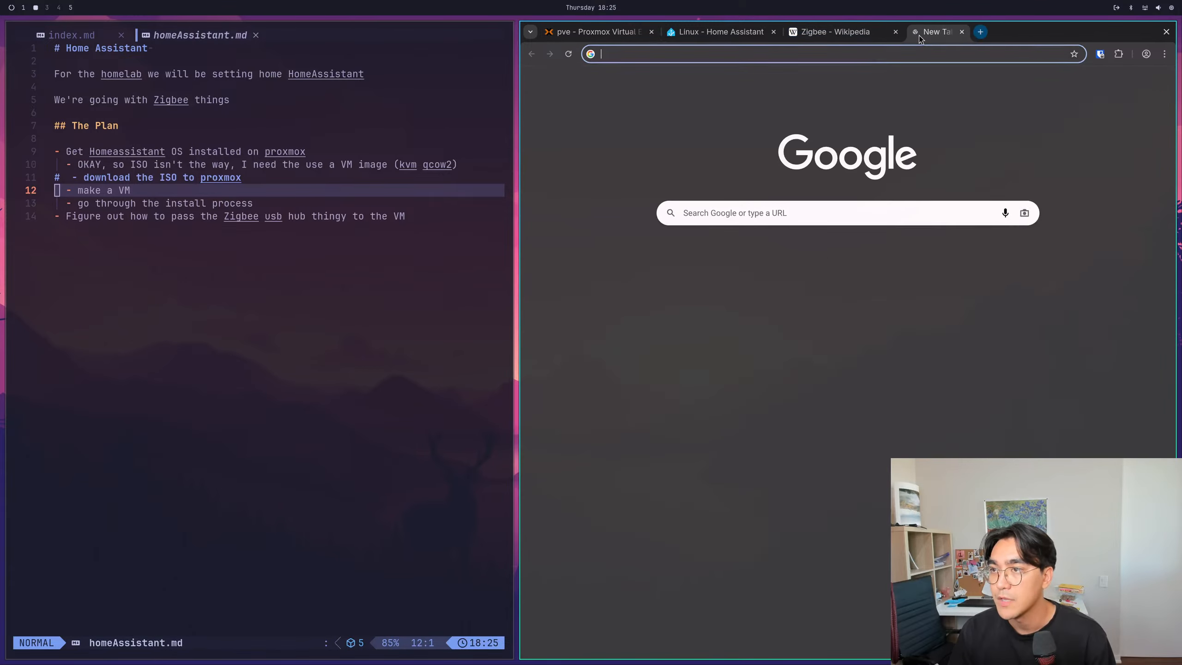
pyautogui.write('proxmox install')
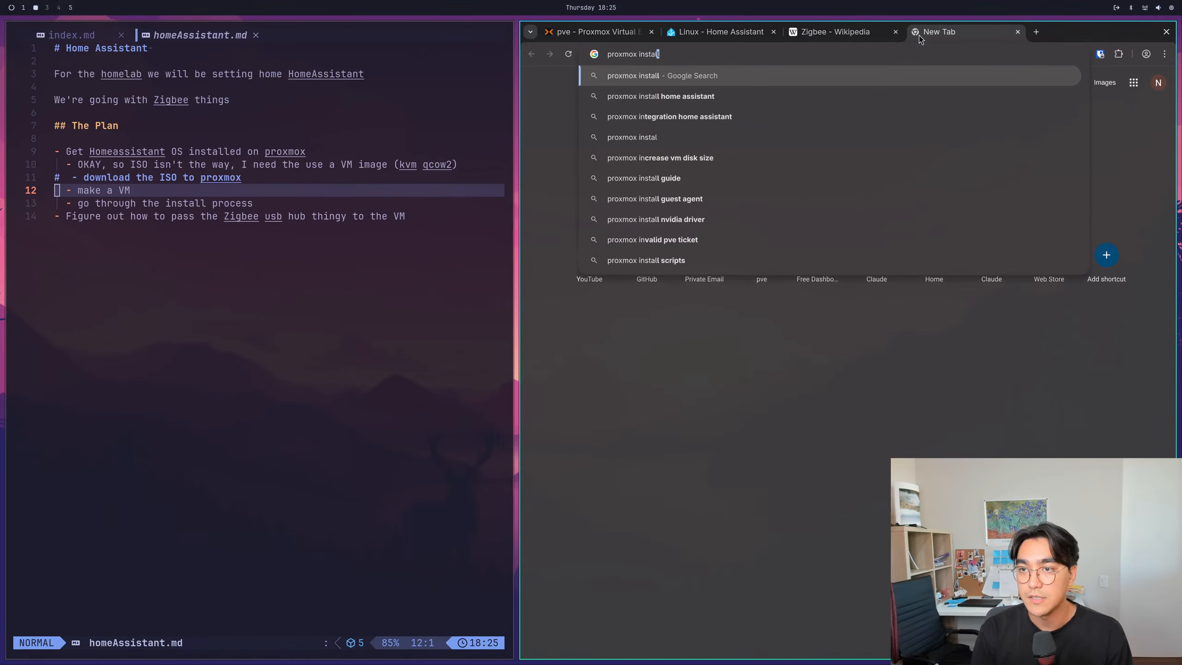
pyautogui.write(' kvm q')
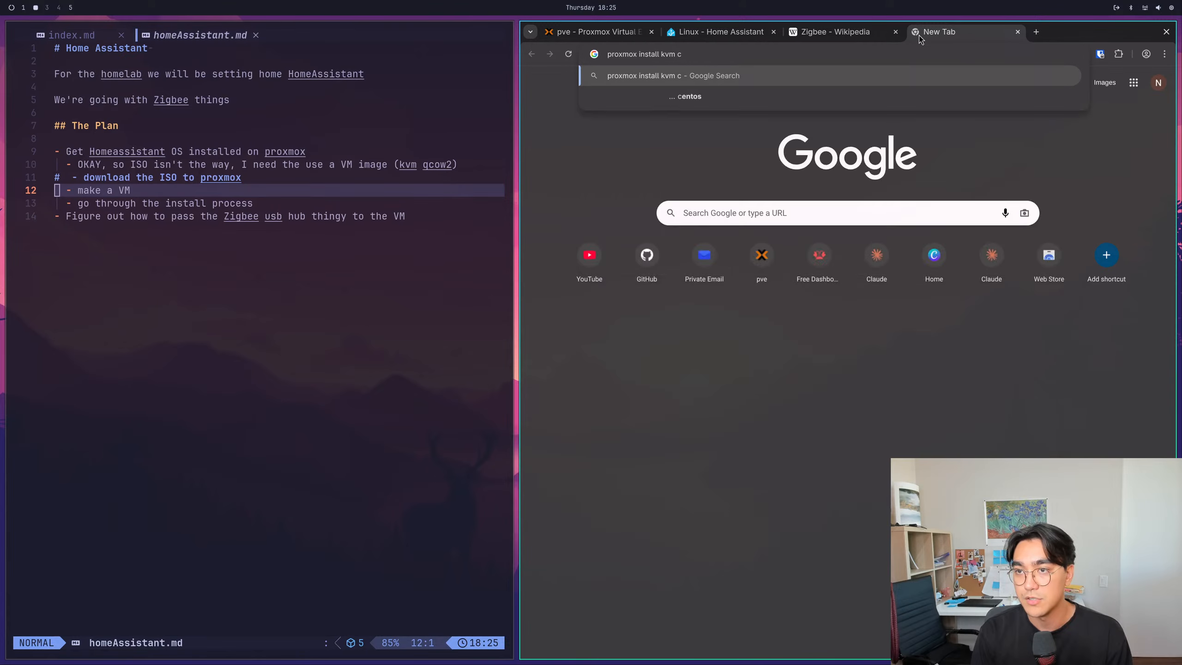
pyautogui.write('cow2 image?')
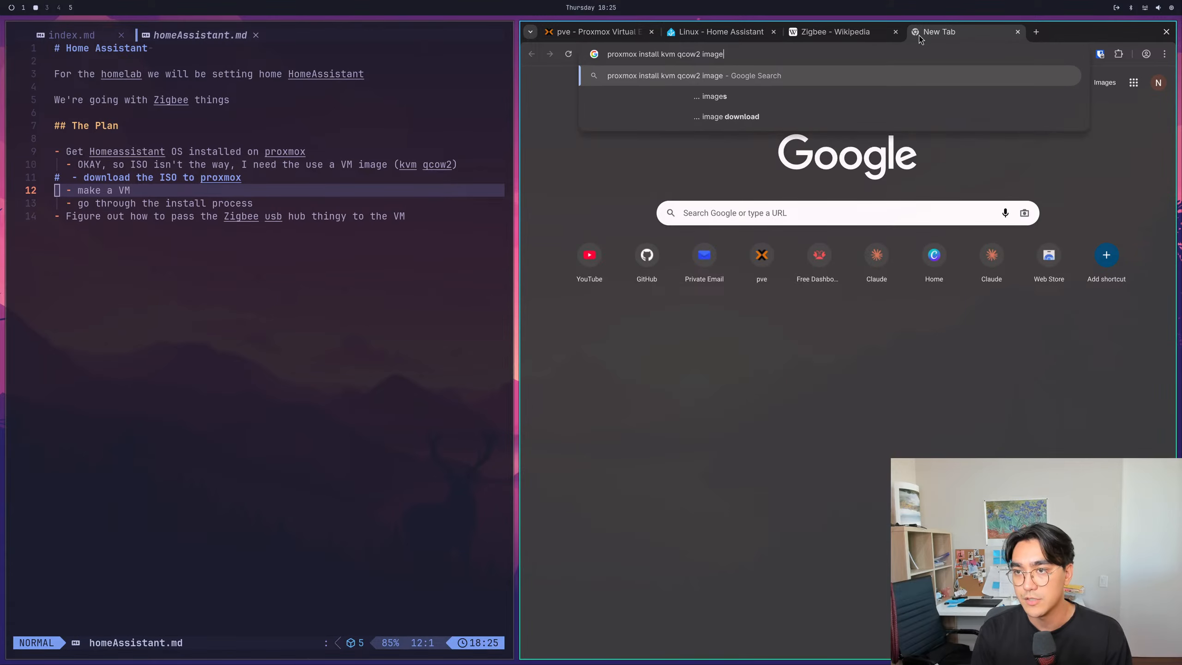
pyautogui.press('Return')
pyautogui.scroll(-5, 603, 438)
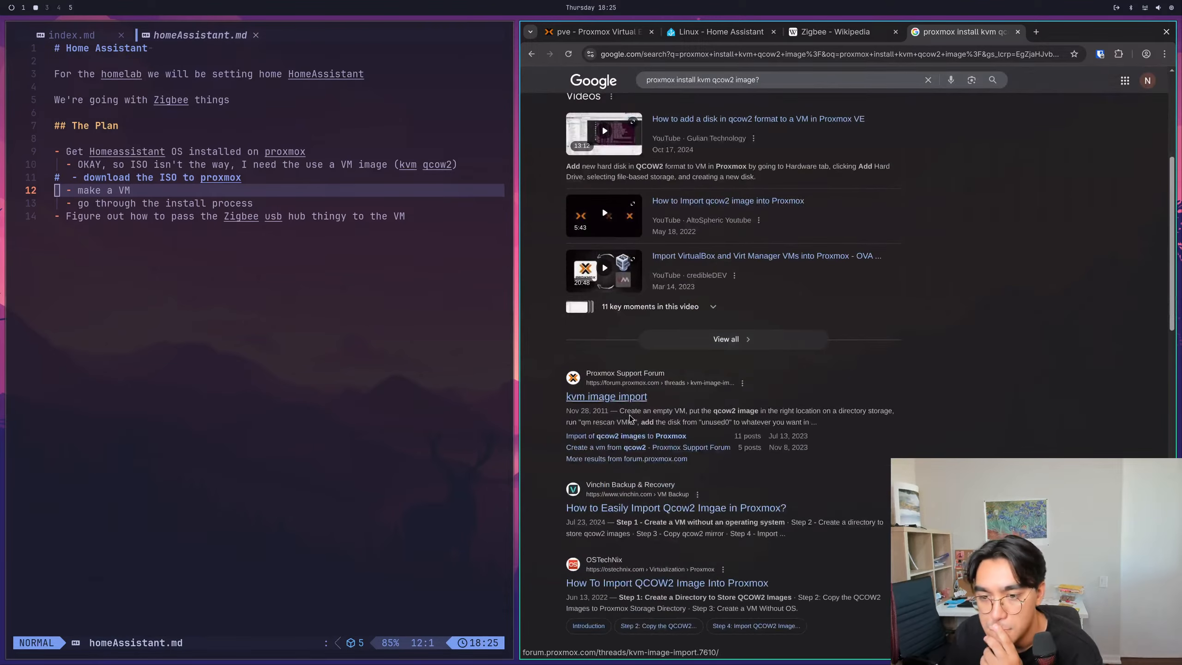
# - Open the Proxmox Support Forum thread "kvm image import" and read its posts about importing qcow2 images
pyautogui.click(607, 396)
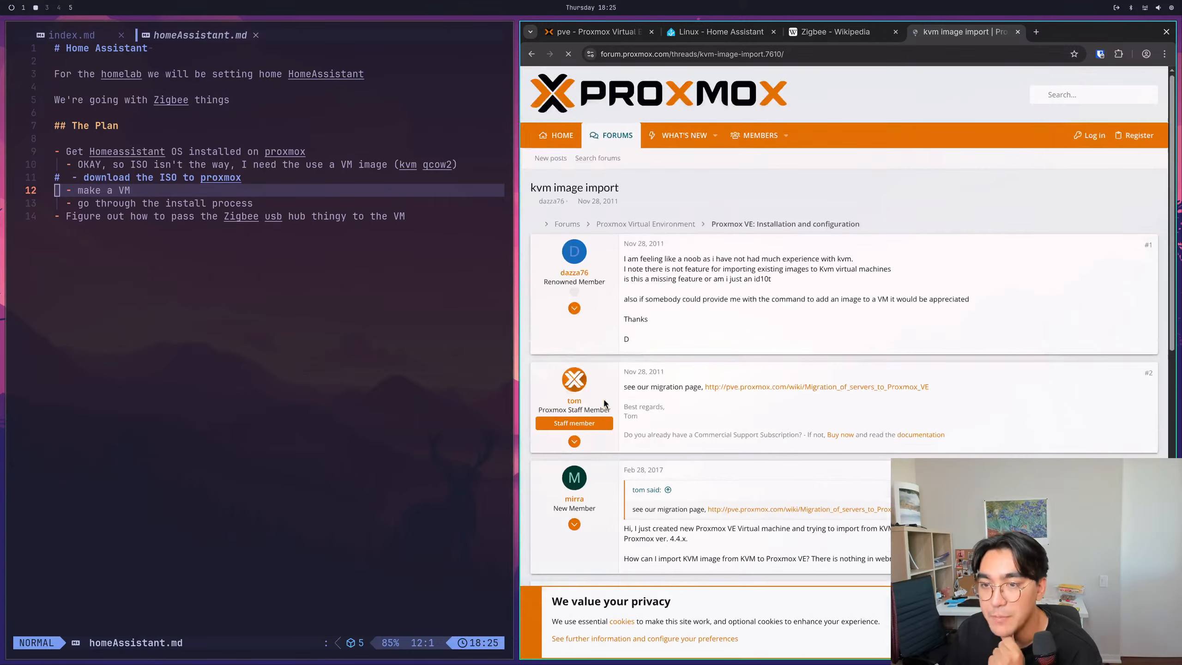
pyautogui.scroll(-2, 665, 325)
pyautogui.scroll(-4, 682, 352)
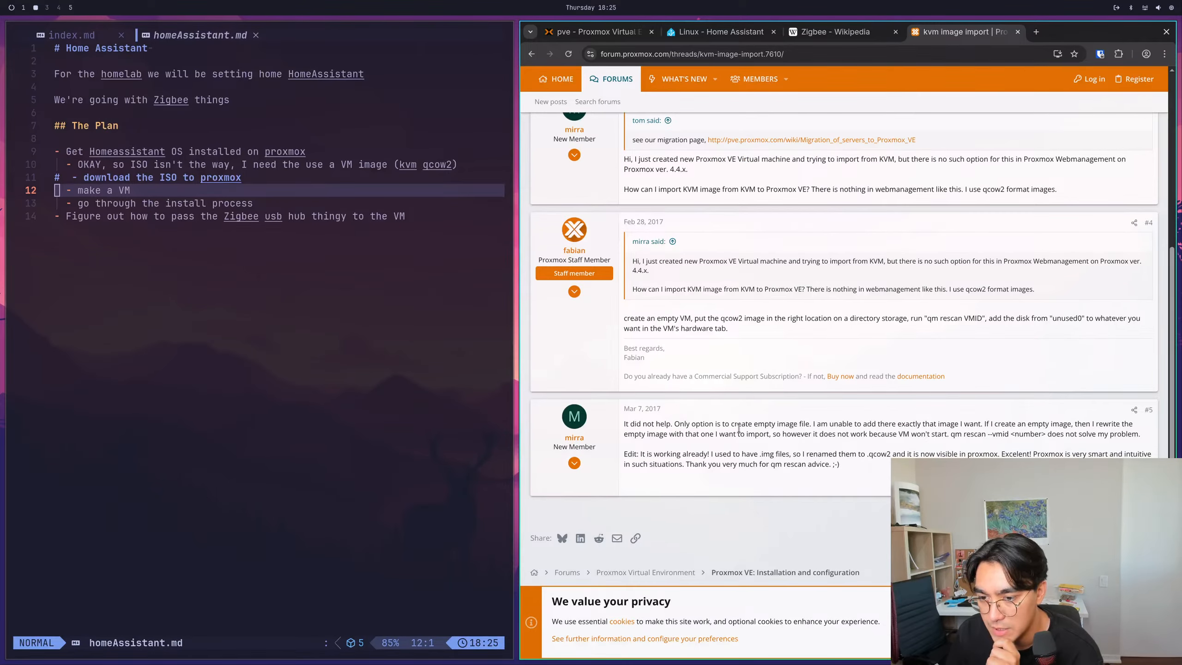
pyautogui.scroll(4, 674, 415)
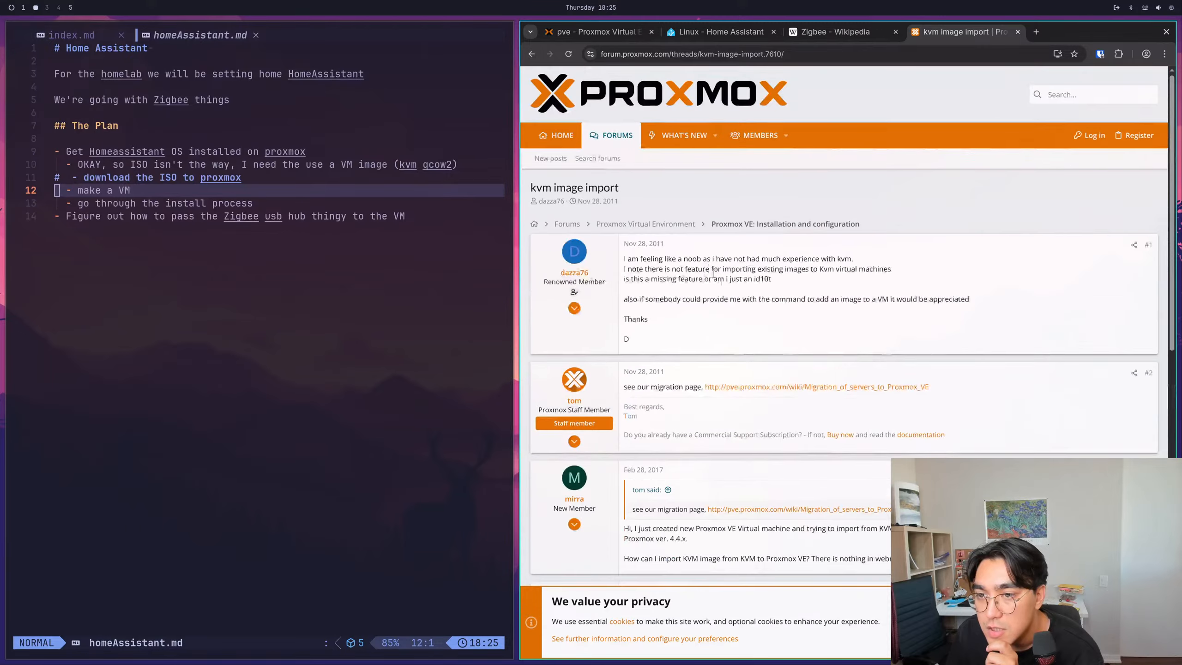
pyautogui.scroll(4, 657, 236)
pyautogui.moveTo(645, 299); pyautogui.dragTo(732, 300)
pyautogui.click(731, 300)
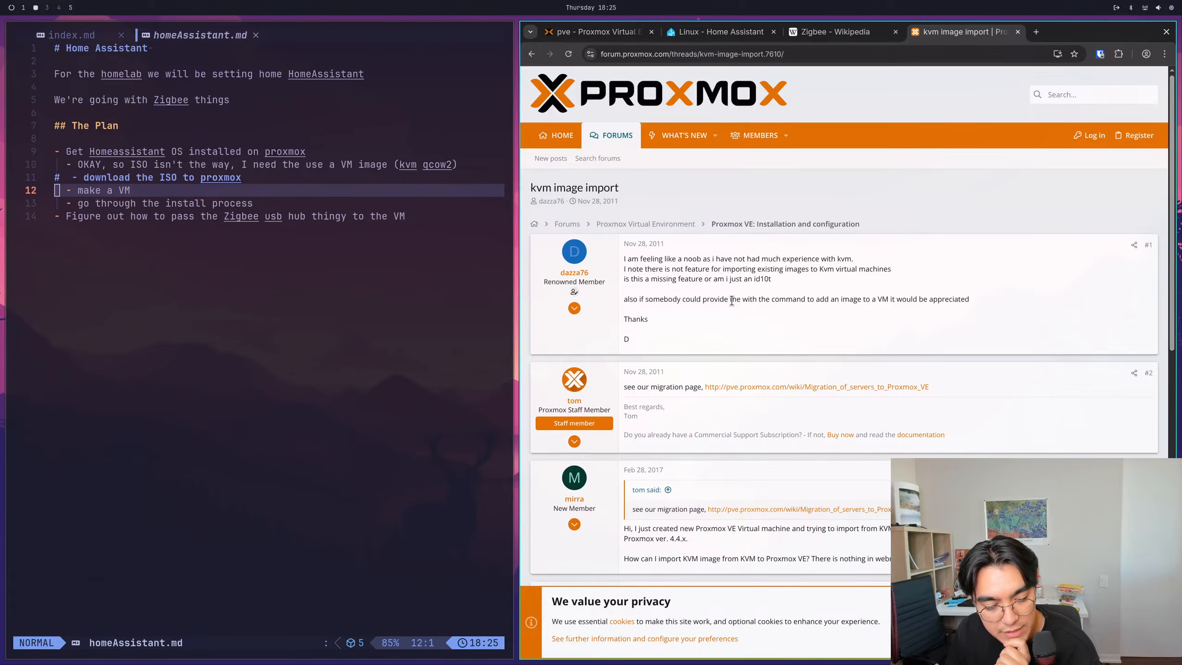
# - Download the KVM (.qcow2) image from the Home Assistant Linux installation page and check it in the recent downloads
pyautogui.click(600, 32)
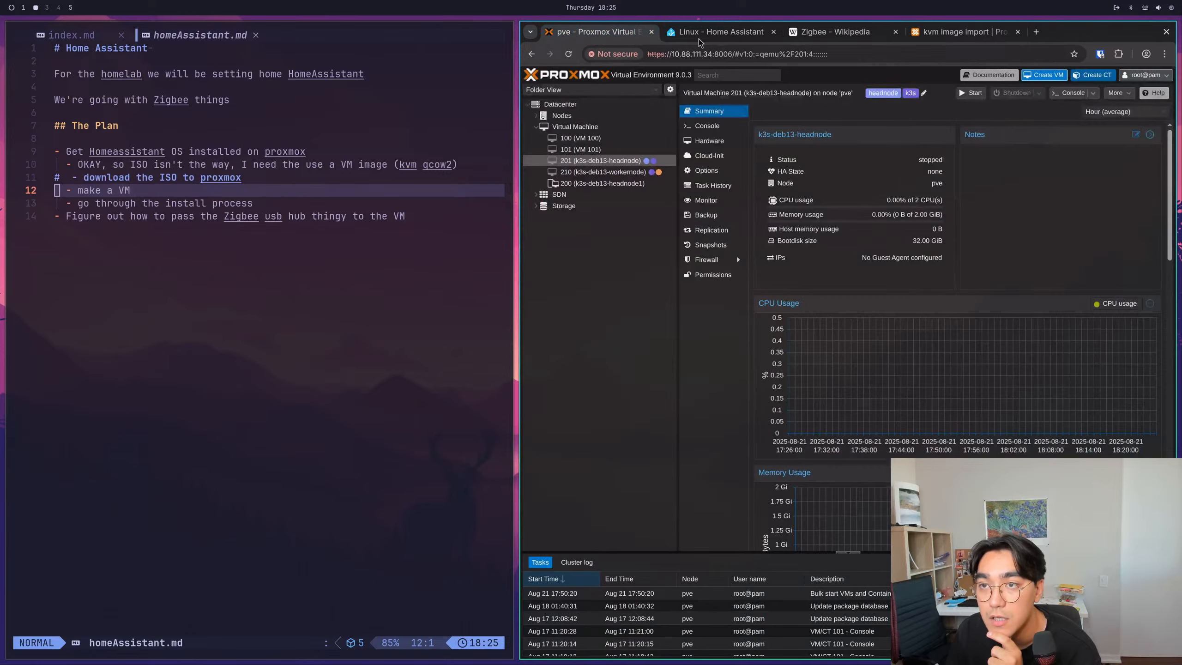
pyautogui.click(720, 33)
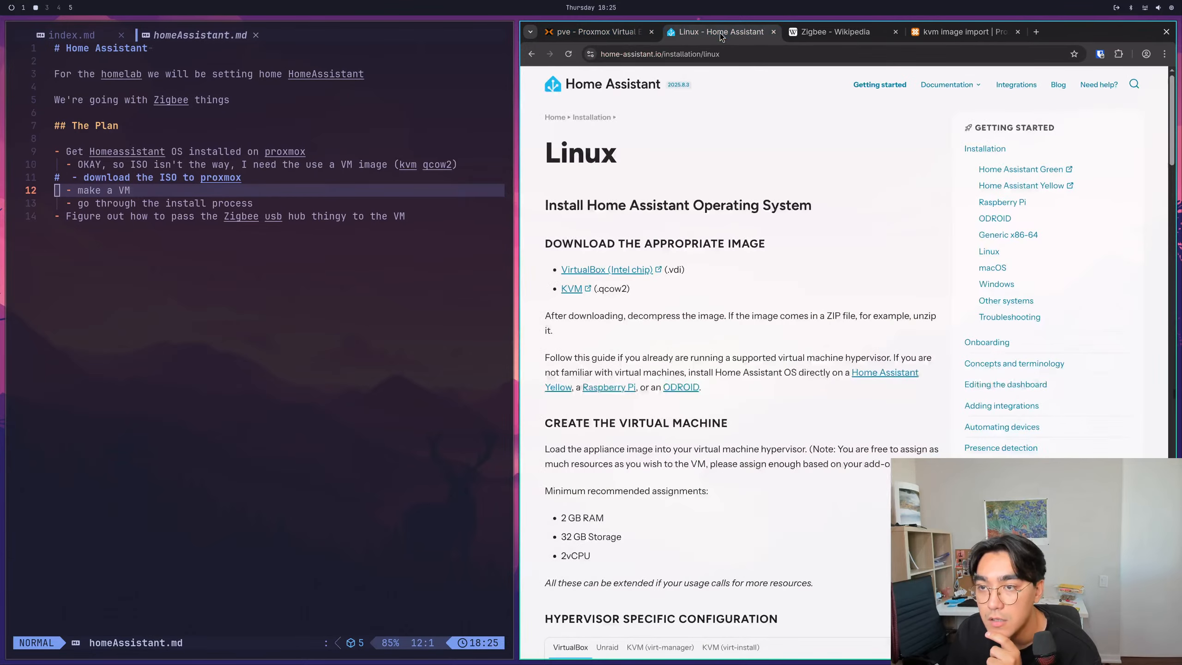
pyautogui.click(573, 289)
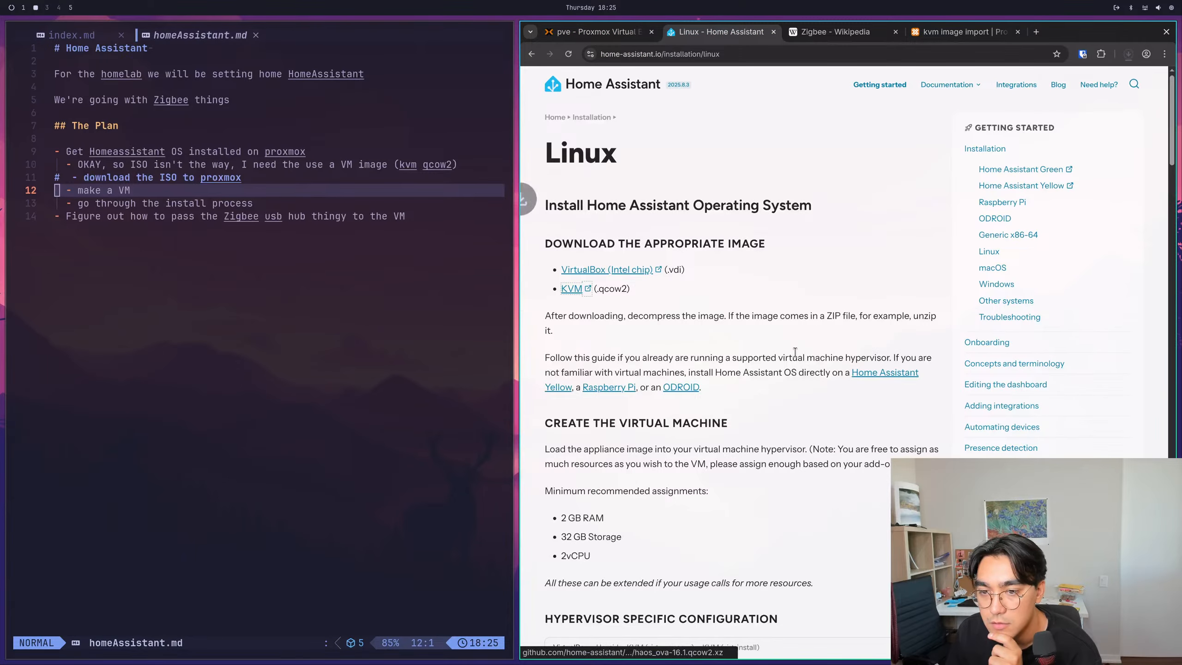
pyautogui.click(1129, 54)
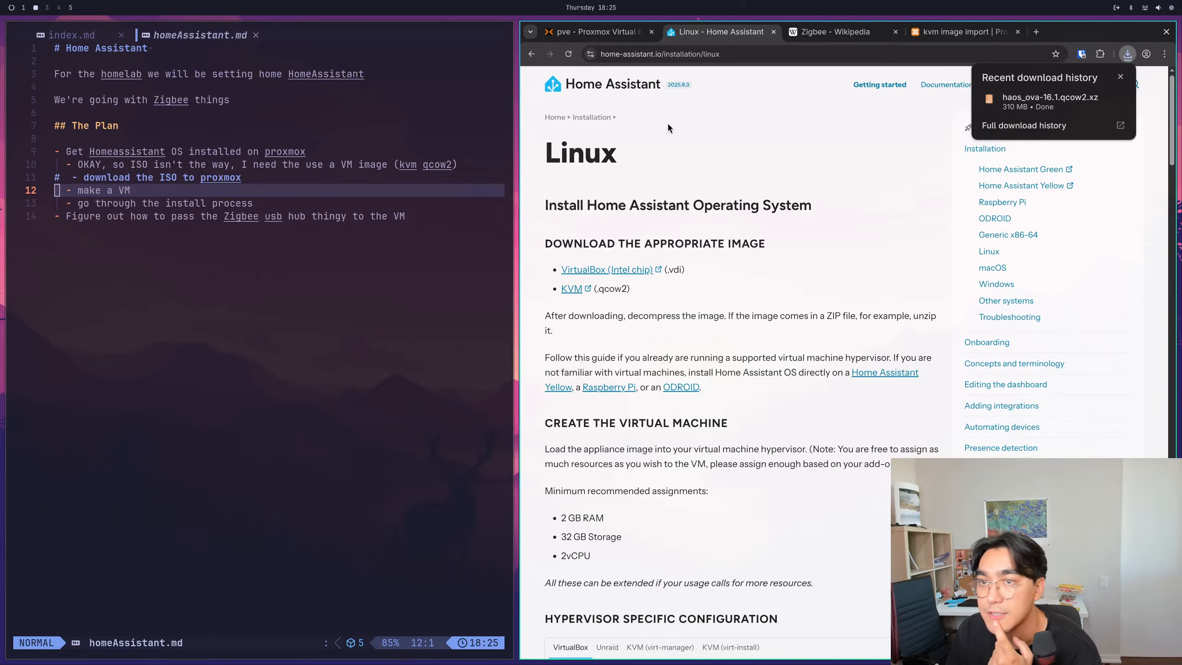
pyautogui.click(703, 421)
# - Read the "Create the virtual machine" section, including the minimum recommended RAM, storage and vCPU assignments
pyautogui.scroll(-4, 702, 422)
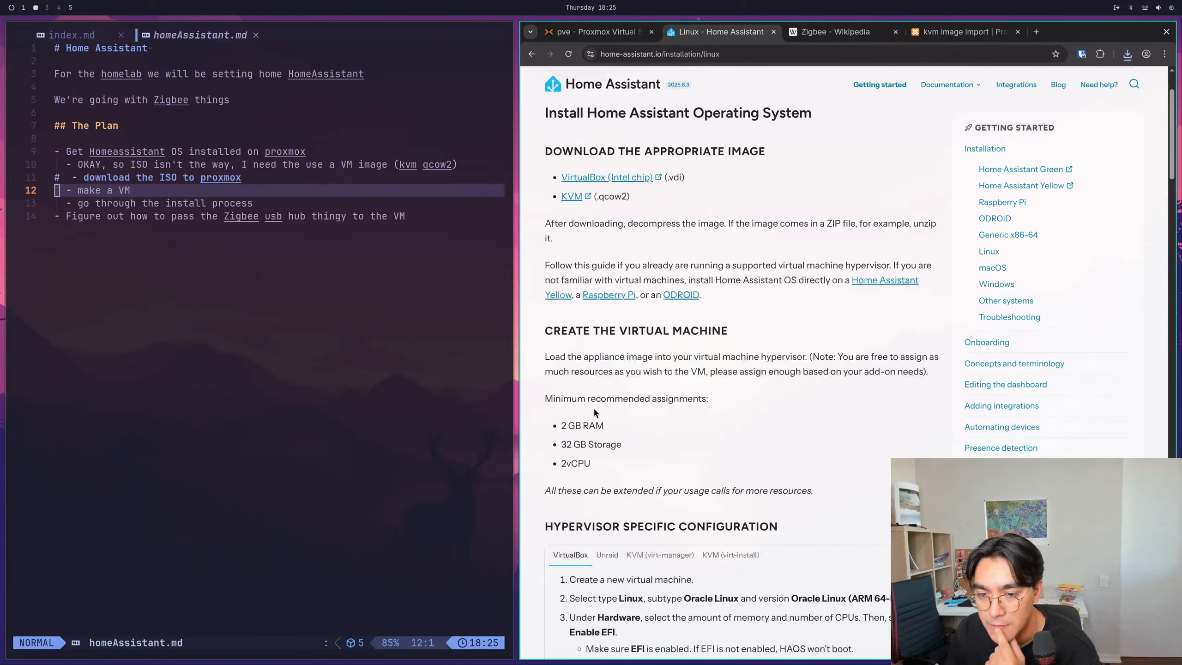
pyautogui.moveTo(545, 264); pyautogui.dragTo(647, 263)
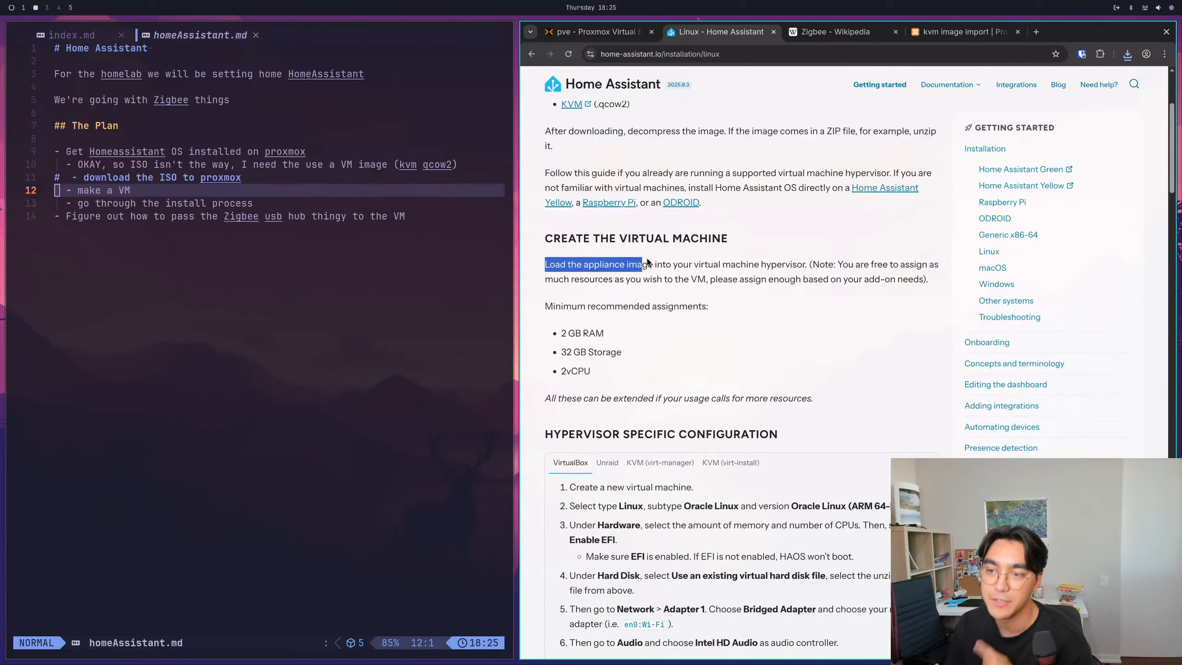
pyautogui.click(650, 259)
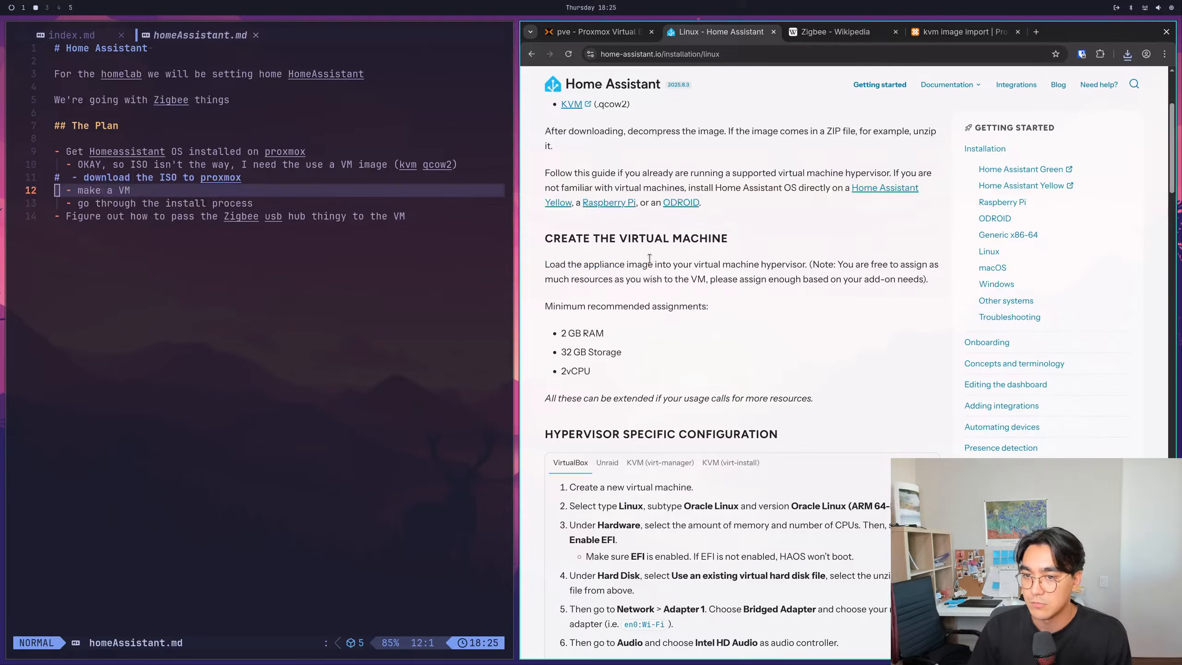
pyautogui.moveTo(708, 279); pyautogui.dragTo(919, 279)
pyautogui.click(569, 319)
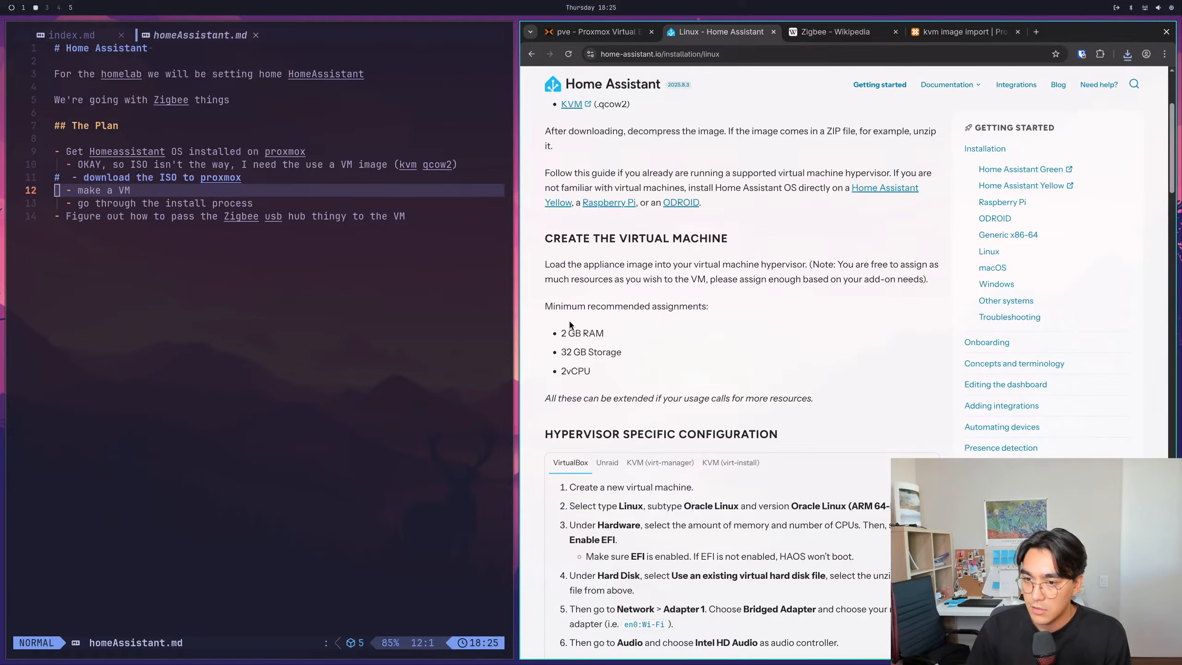
pyautogui.moveTo(556, 399); pyautogui.dragTo(721, 404)
pyautogui.scroll(-4, 720, 405)
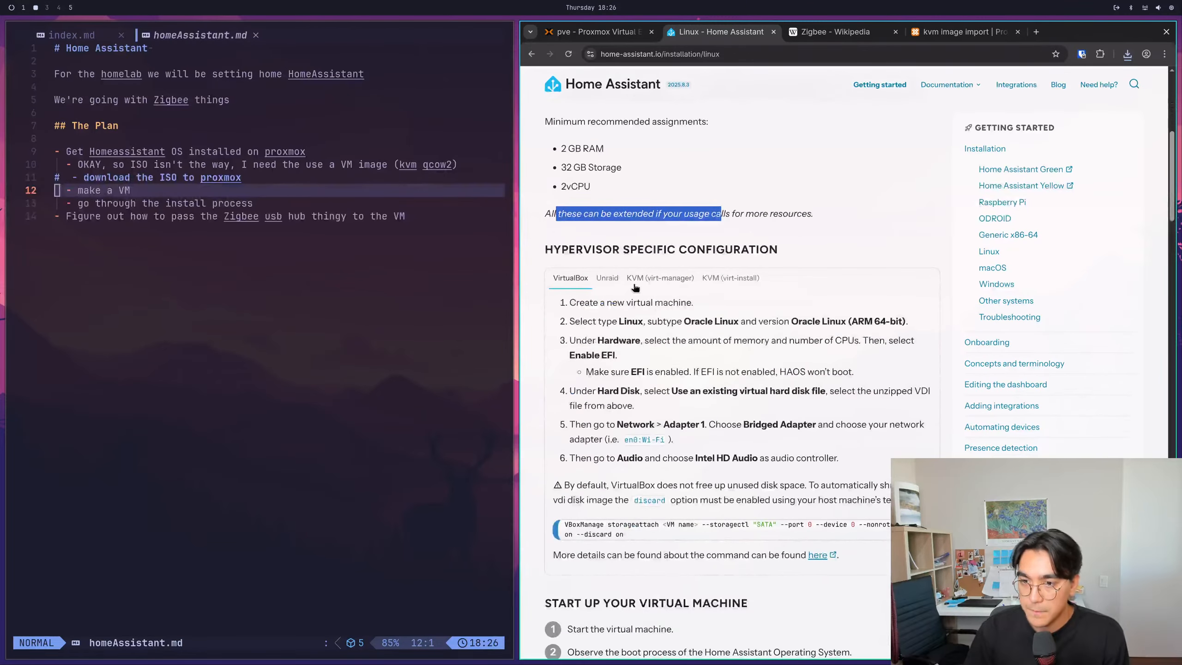
# - Compare the hypervisor-specific instructions for Unraid, KVM (virt-manager) and KVM (virt-install), focusing on how the qcow2 image is stored
pyautogui.click(608, 280)
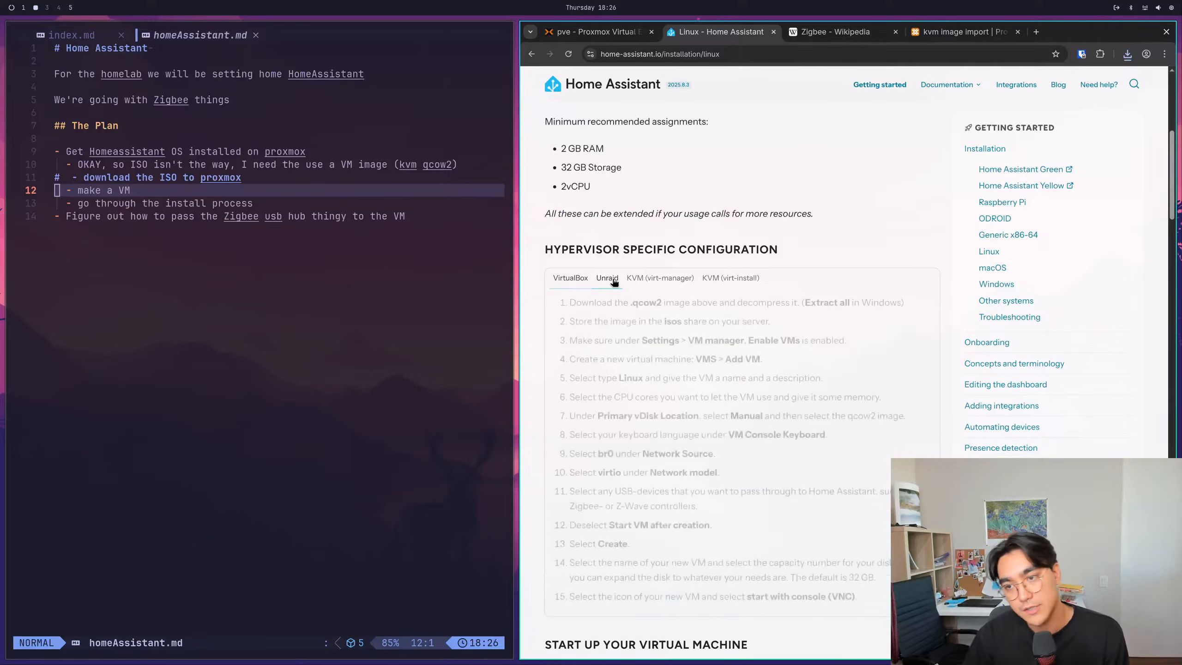
pyautogui.click(642, 279)
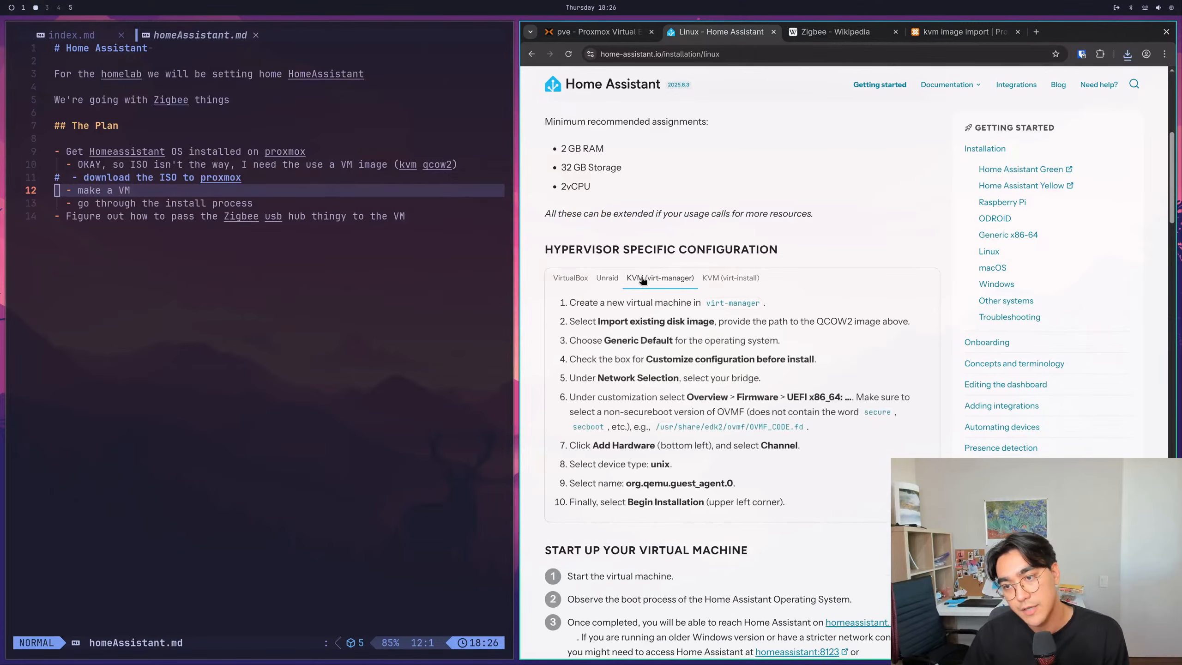
pyautogui.click(723, 278)
pyautogui.click(679, 282)
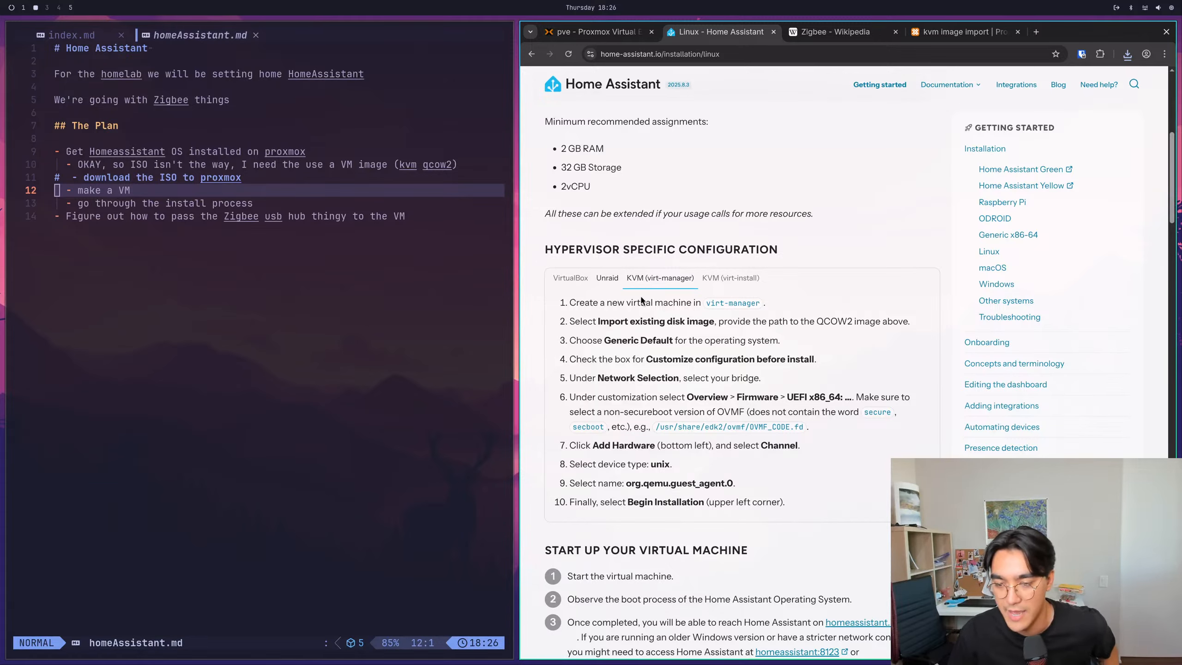
pyautogui.scroll(-4, 614, 280)
pyautogui.scroll(2, 624, 279)
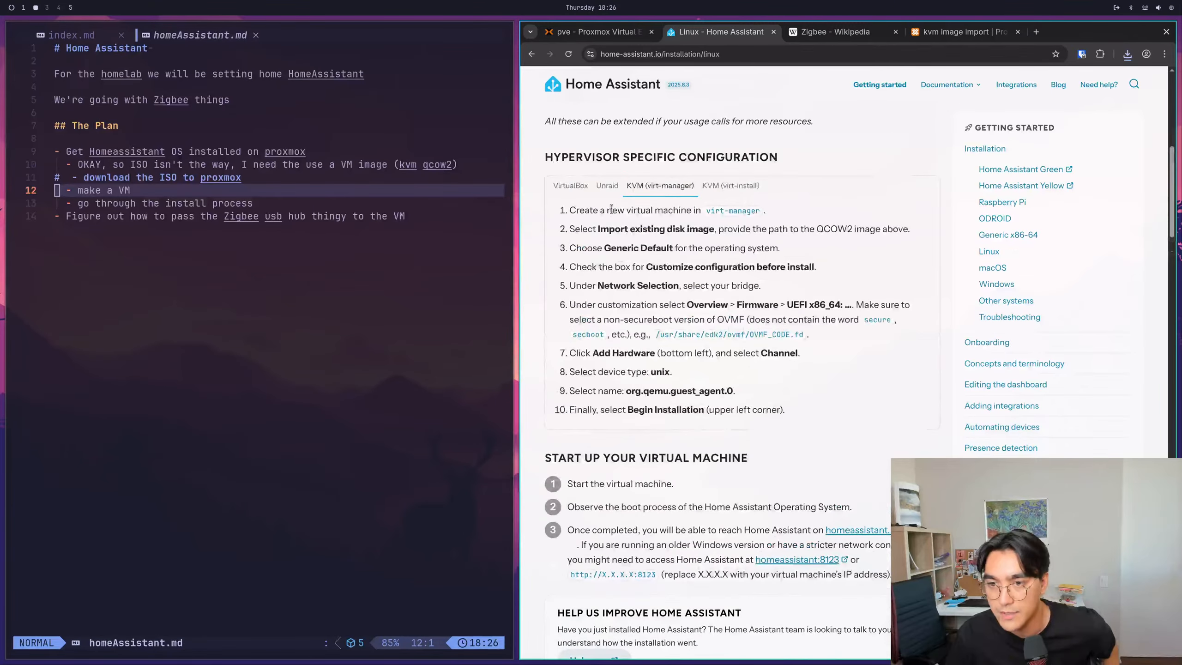
pyautogui.click(607, 187)
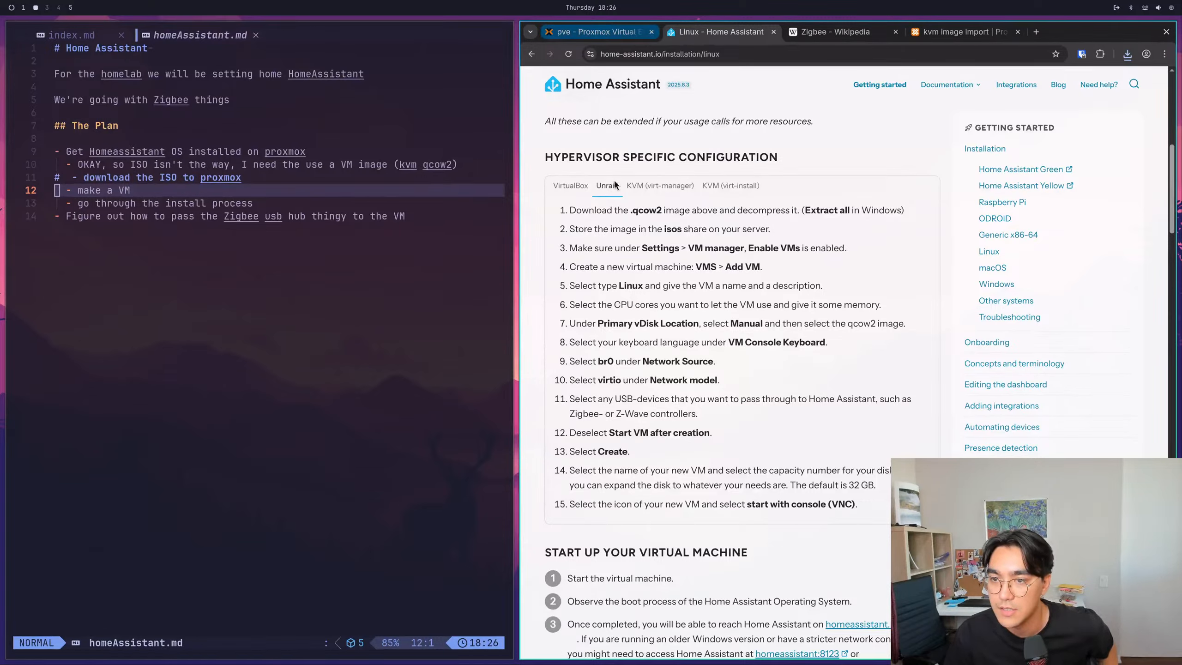
pyautogui.moveTo(578, 229); pyautogui.dragTo(658, 228)
pyautogui.click(658, 228)
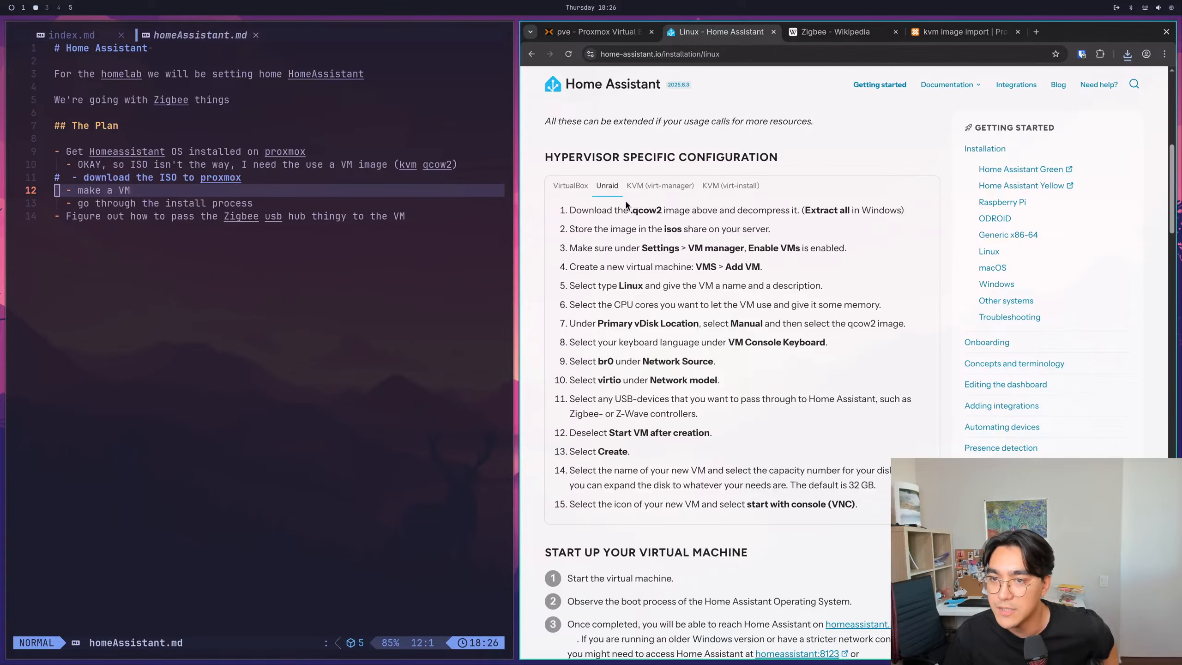
# - Show the ISO images of Proxmox's local (pve) storage and open the Download from URL dialog
pyautogui.click(605, 32)
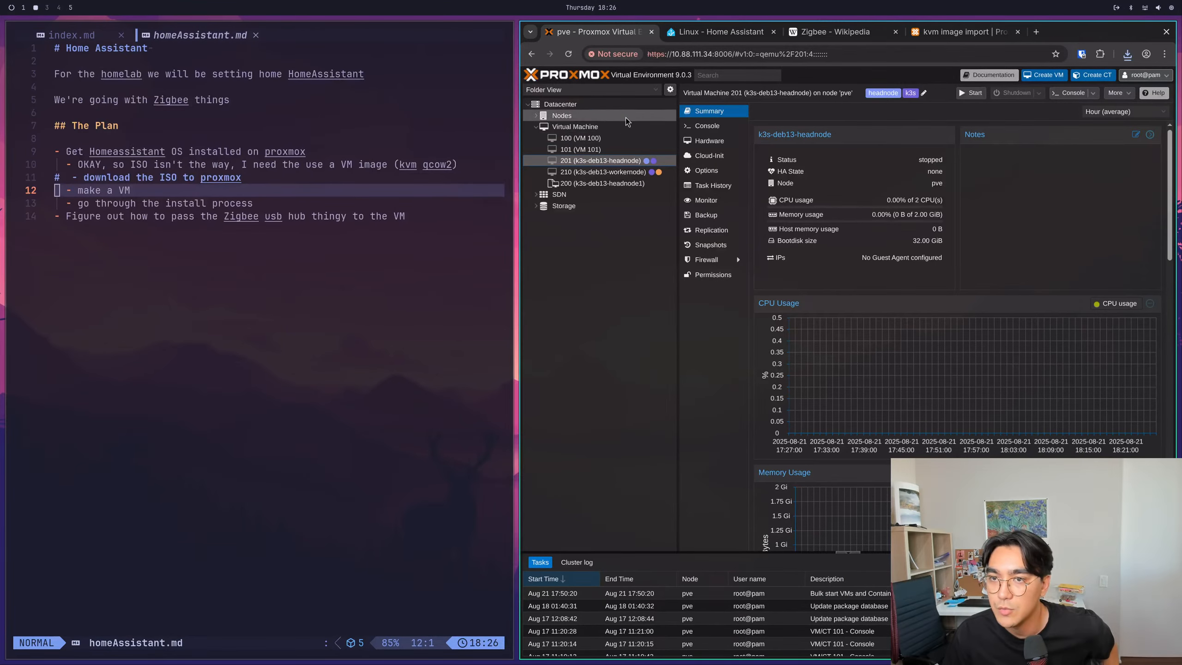
pyautogui.click(537, 208)
pyautogui.click(577, 217)
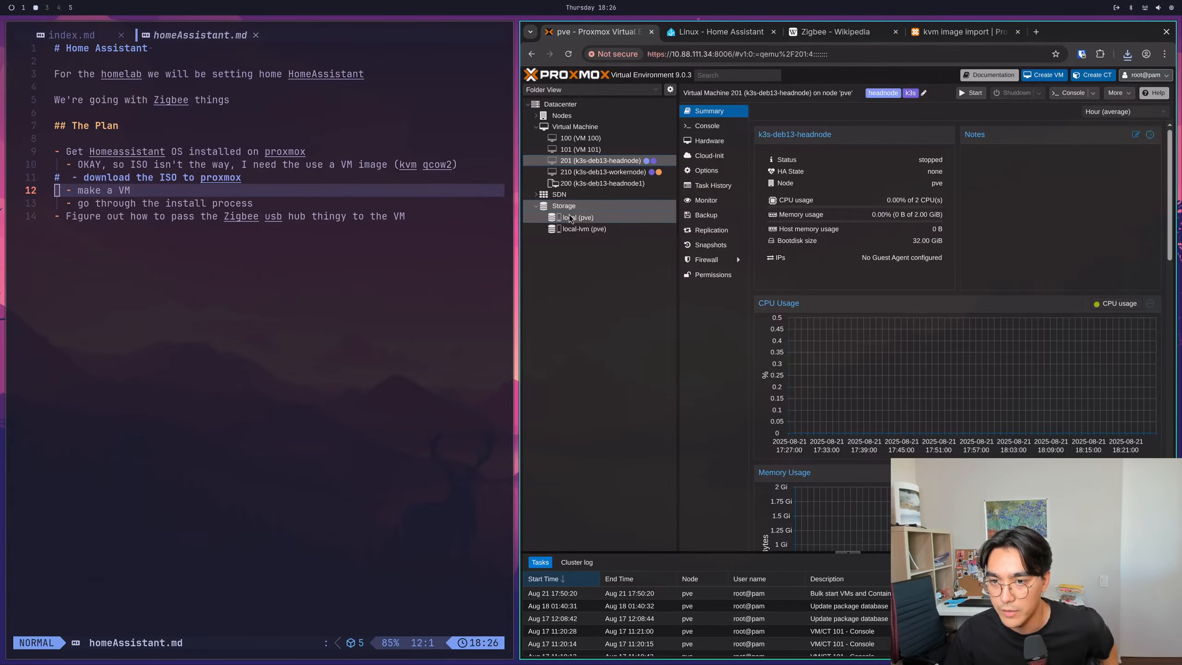
pyautogui.click(711, 142)
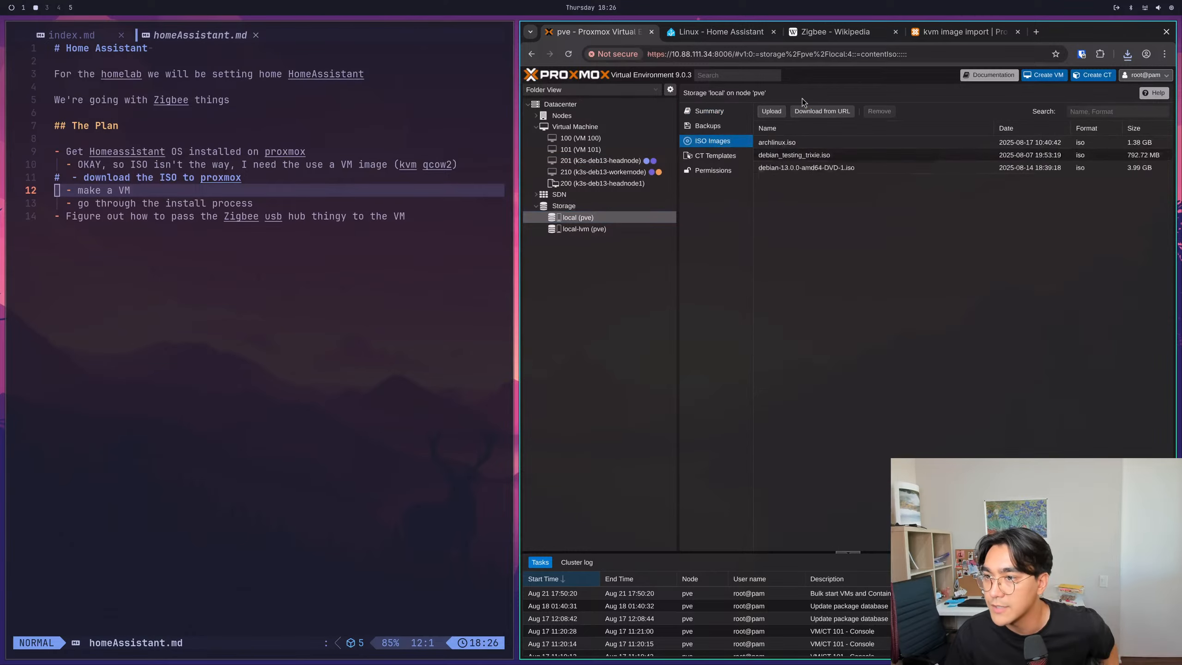
pyautogui.click(802, 112)
# - Copy the link address of the KVM (.qcow2) image from the Home Assistant Linux installation page
pyautogui.click(835, 32)
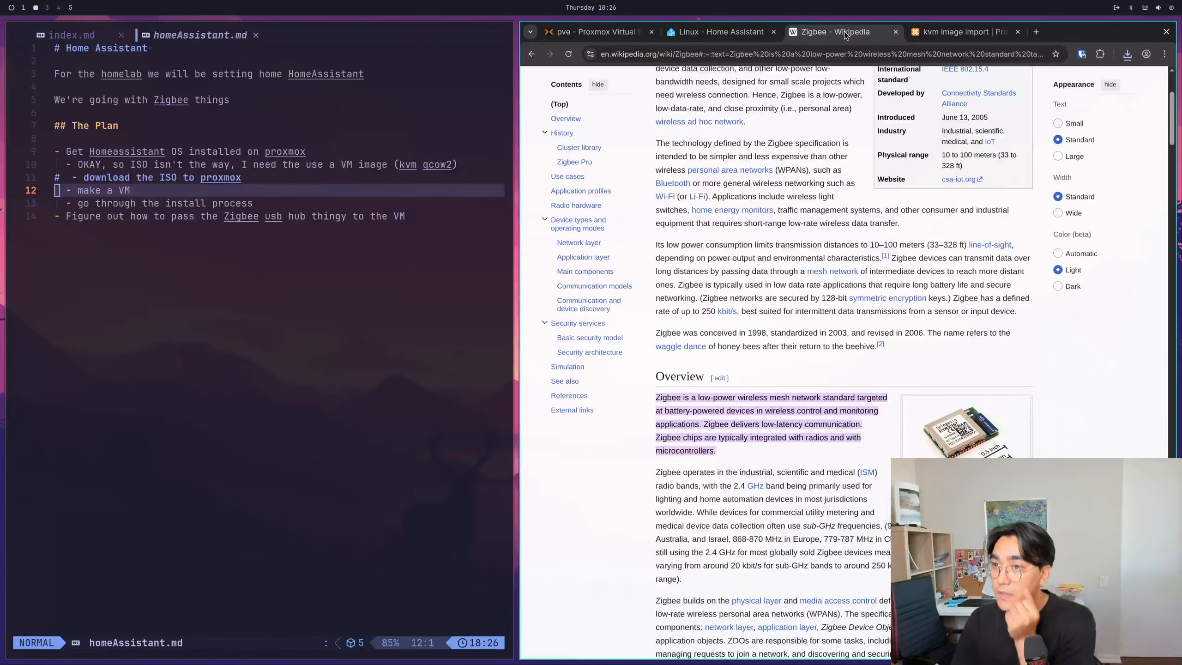
pyautogui.click(742, 34)
pyautogui.scroll(10, 649, 251)
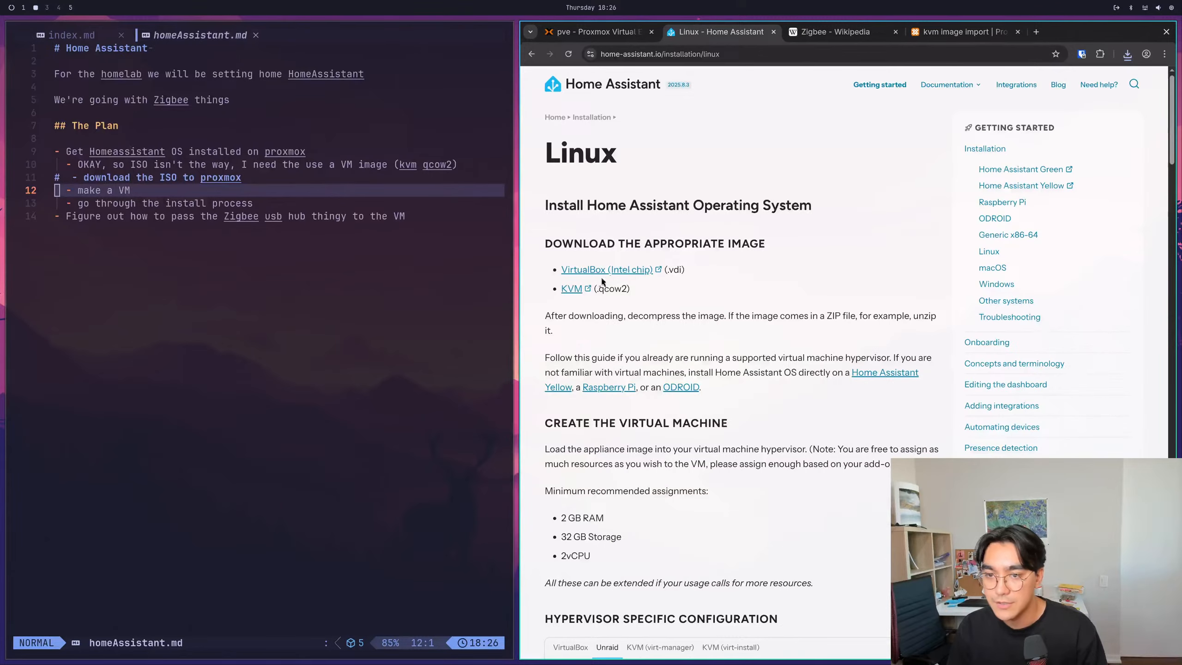
pyautogui.rightClick(577, 289)
pyautogui.click(615, 377)
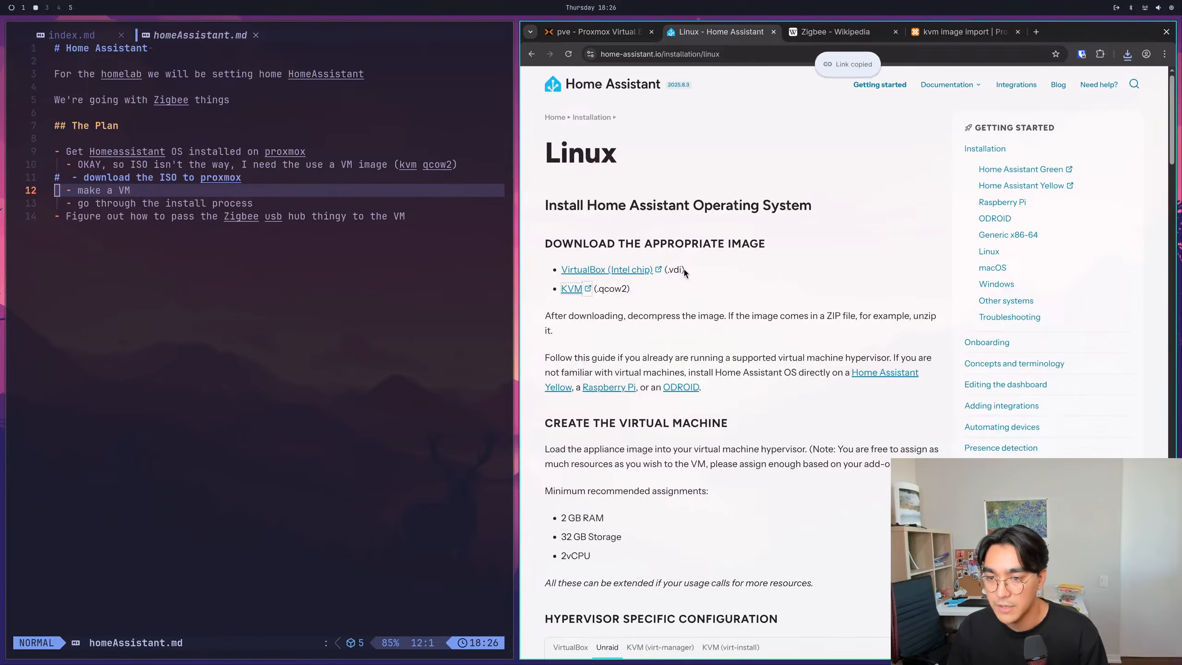
# - Paste the copied image link as the URL in Proxmox's Download from URL dialog and set the file name to HomeAssistantOS
pyautogui.click(591, 32)
pyautogui.click(788, 344)
pyautogui.hotkey('ctrl', 'v')
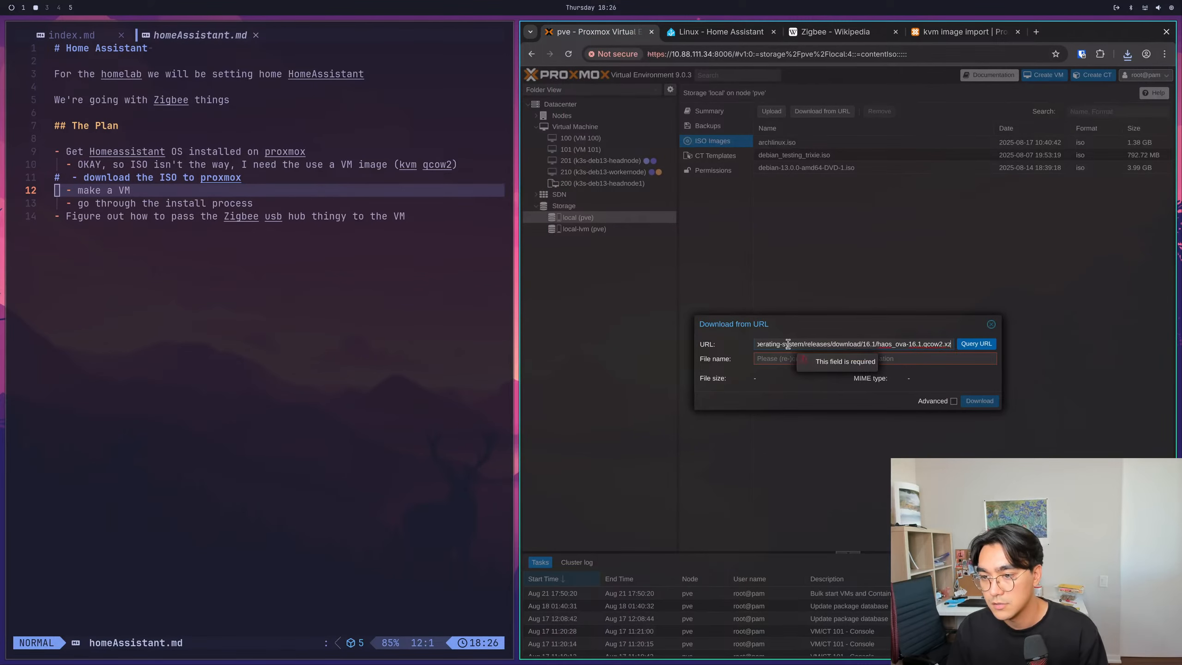
pyautogui.click(804, 358)
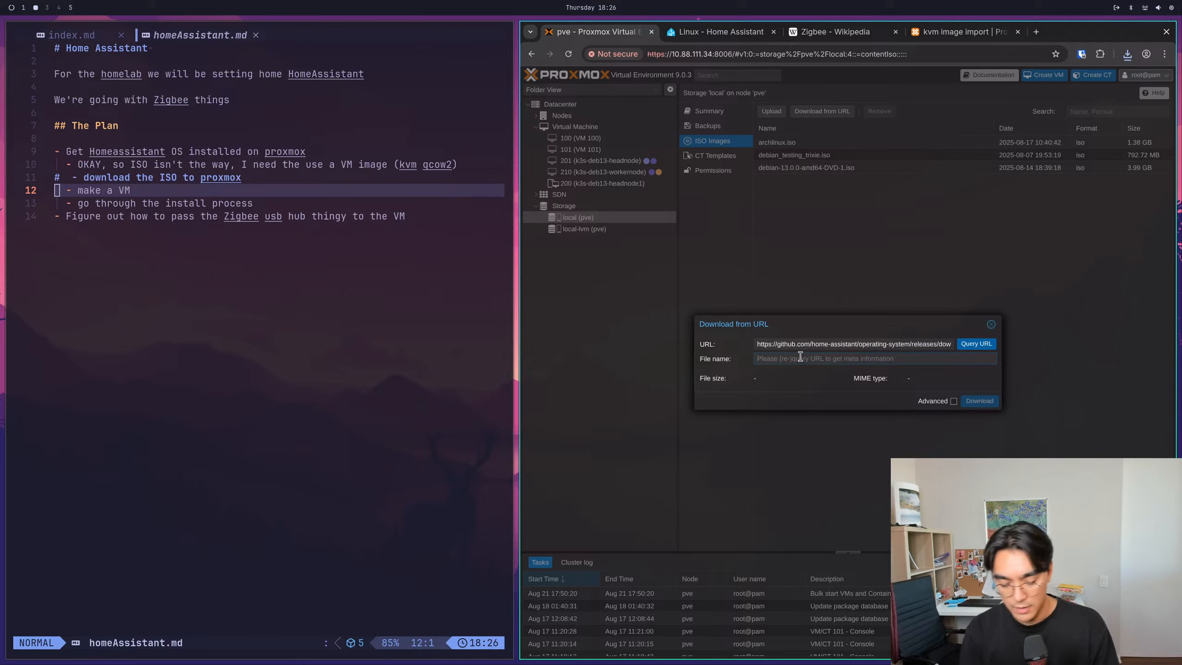
pyautogui.write('h')
pyautogui.press('BackSpace')
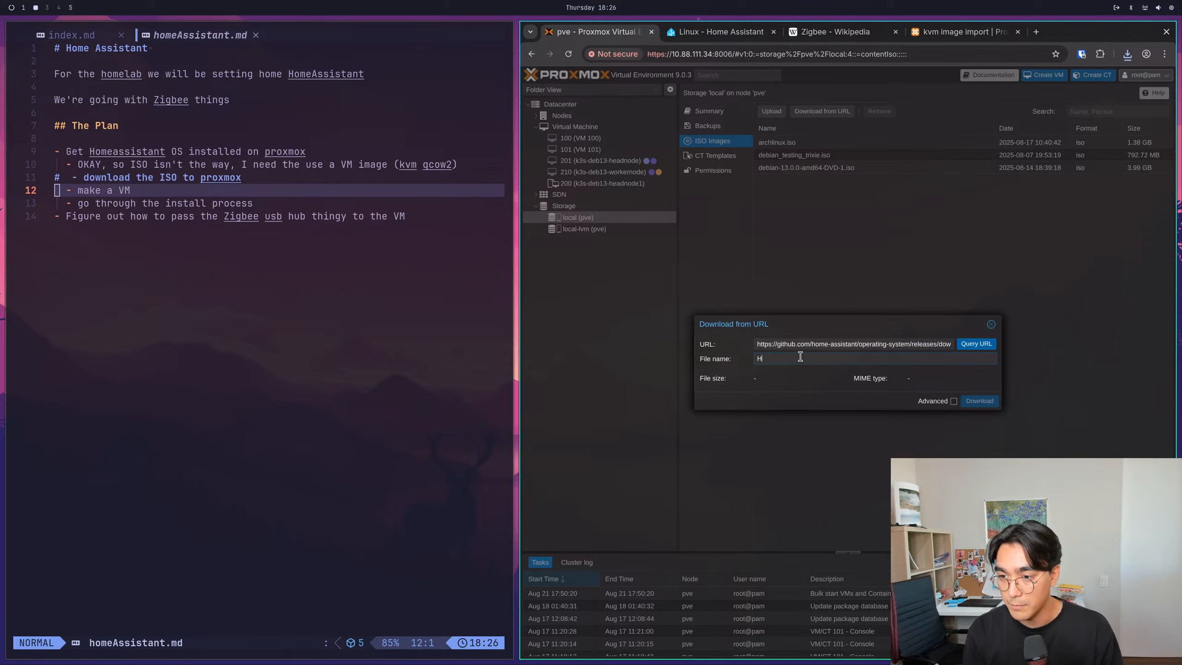
pyautogui.write('Home')
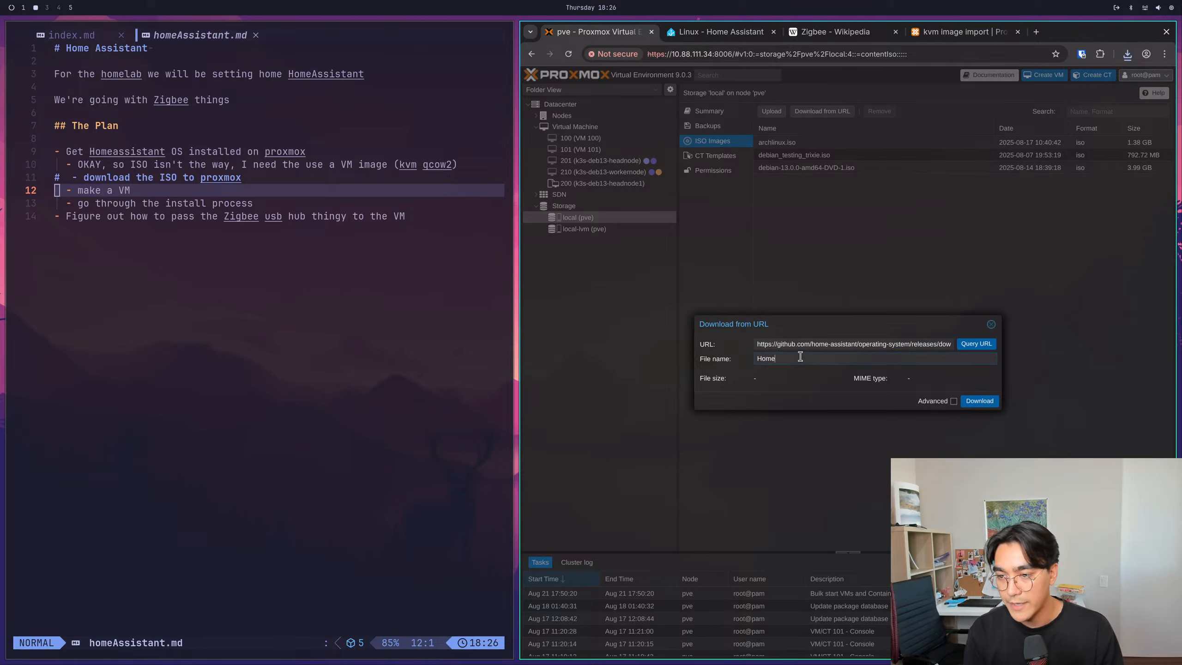
pyautogui.write('AssistantOs')
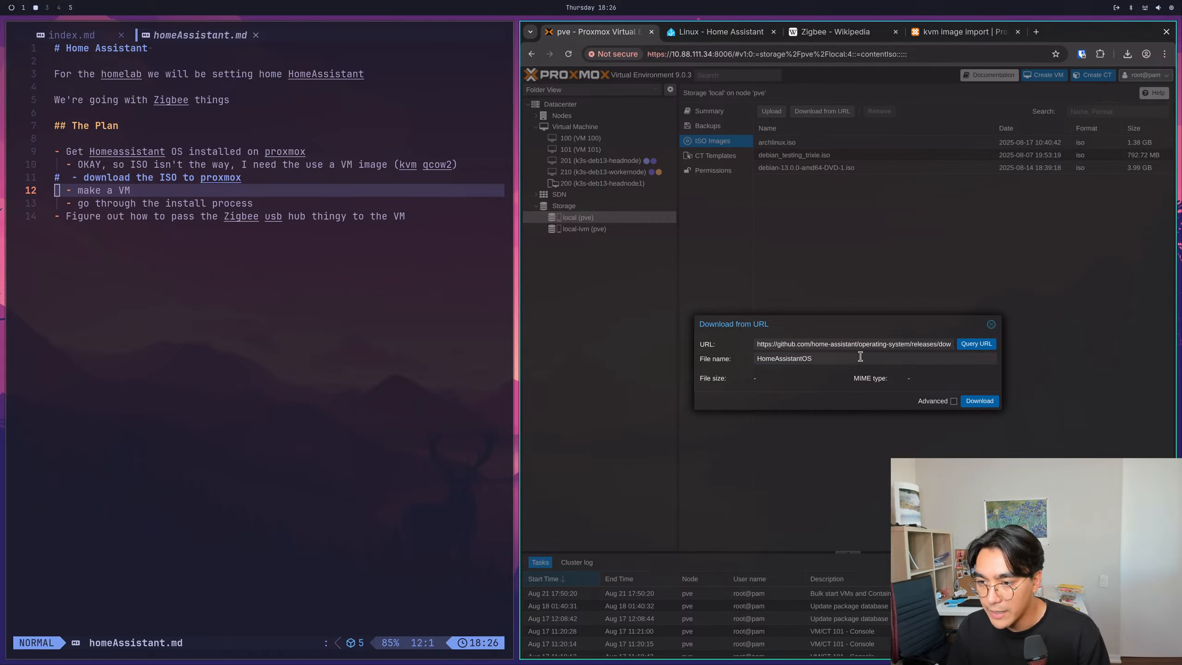
# - Try to download the image from the pasted URL as HomeAssistantOS, check the end of the URL, and close the Download from URL dialog
pyautogui.click(977, 398)
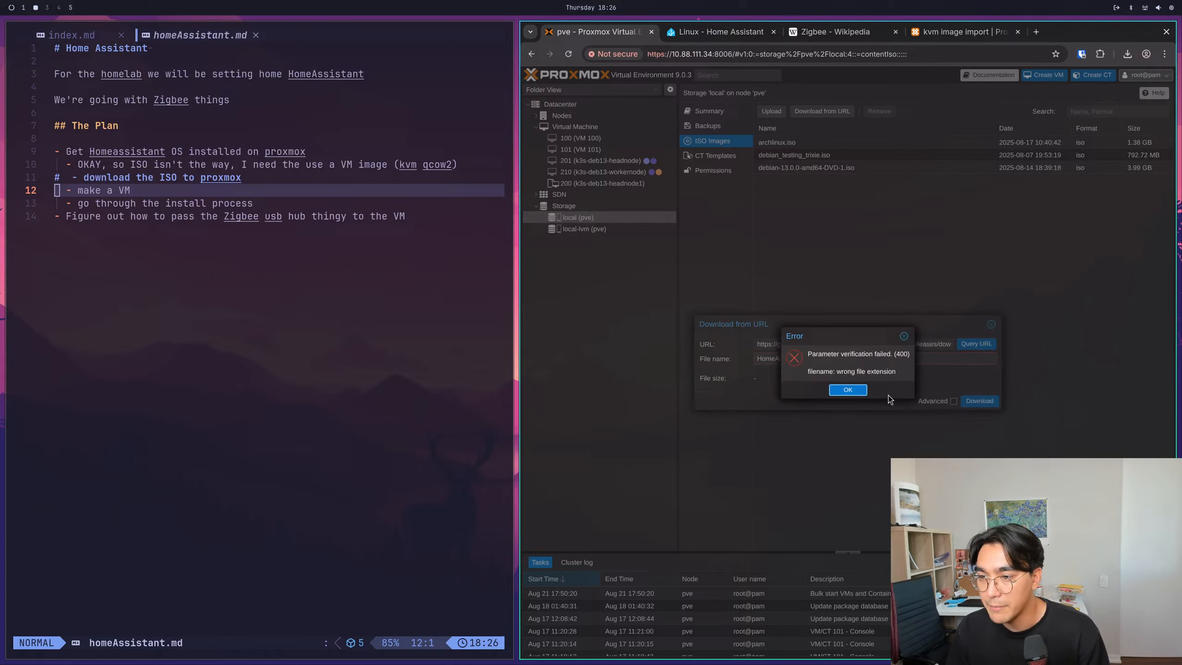
pyautogui.click(856, 391)
pyautogui.moveTo(894, 344); pyautogui.dragTo(1033, 347)
pyautogui.click(920, 348)
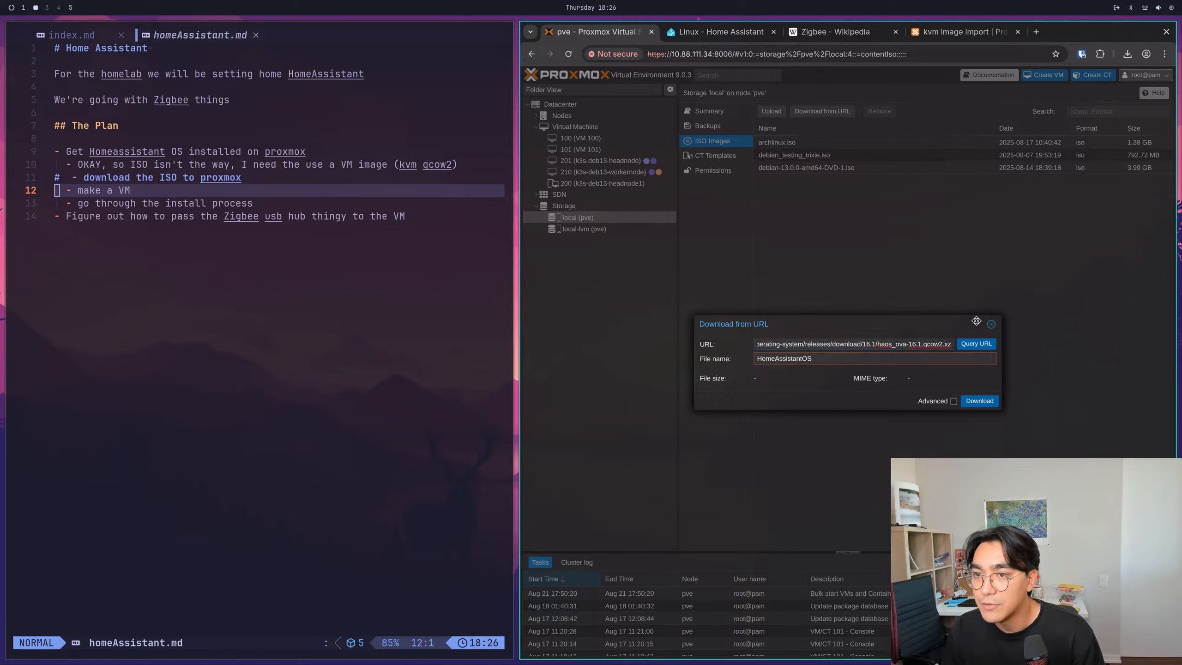
pyautogui.click(991, 325)
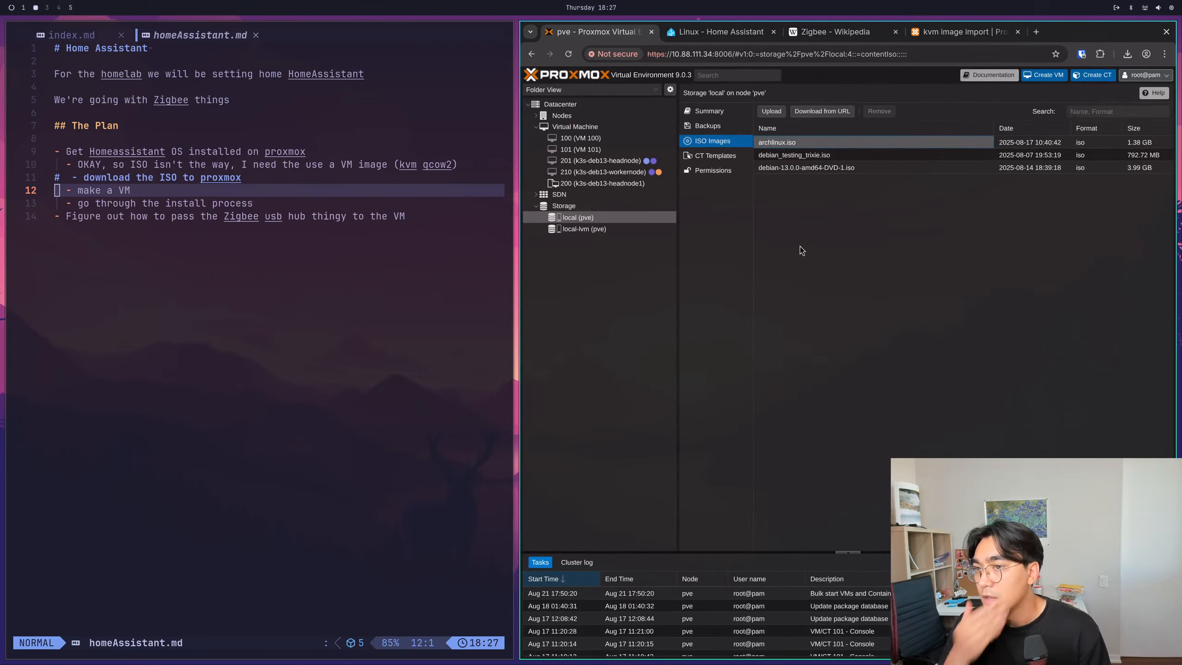
# - Open the ISO upload dialog and choose haos_ova-16.1.qcow2.xz from Downloads with the file filter set to All Files
pyautogui.click(780, 113)
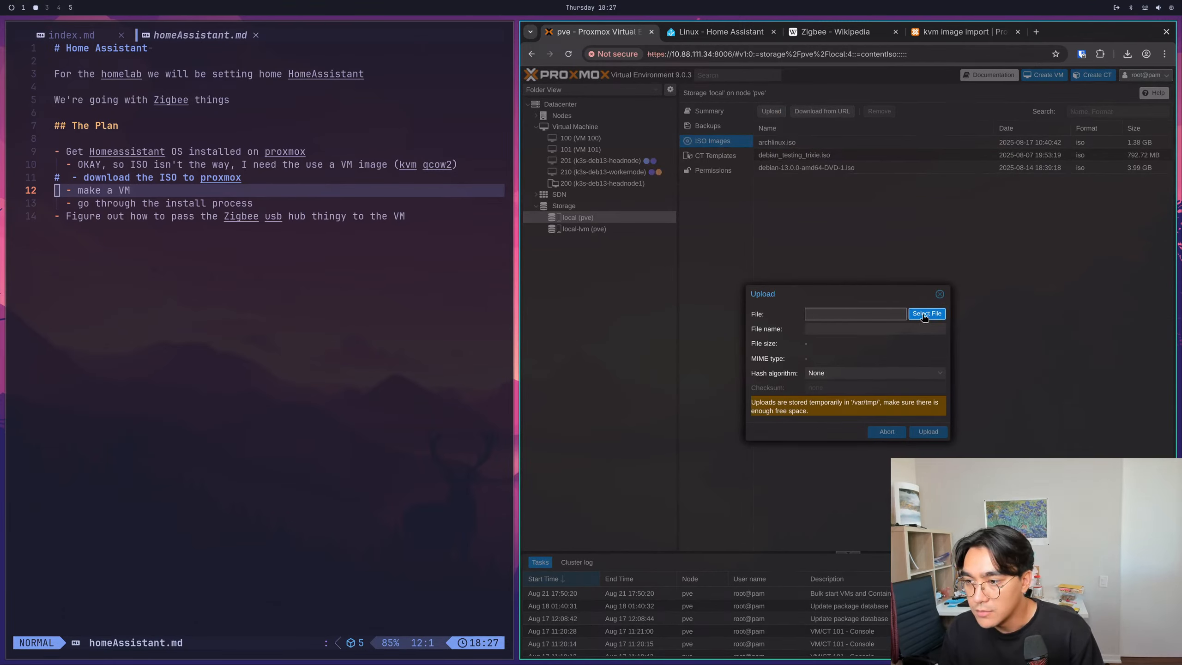
pyautogui.click(827, 313)
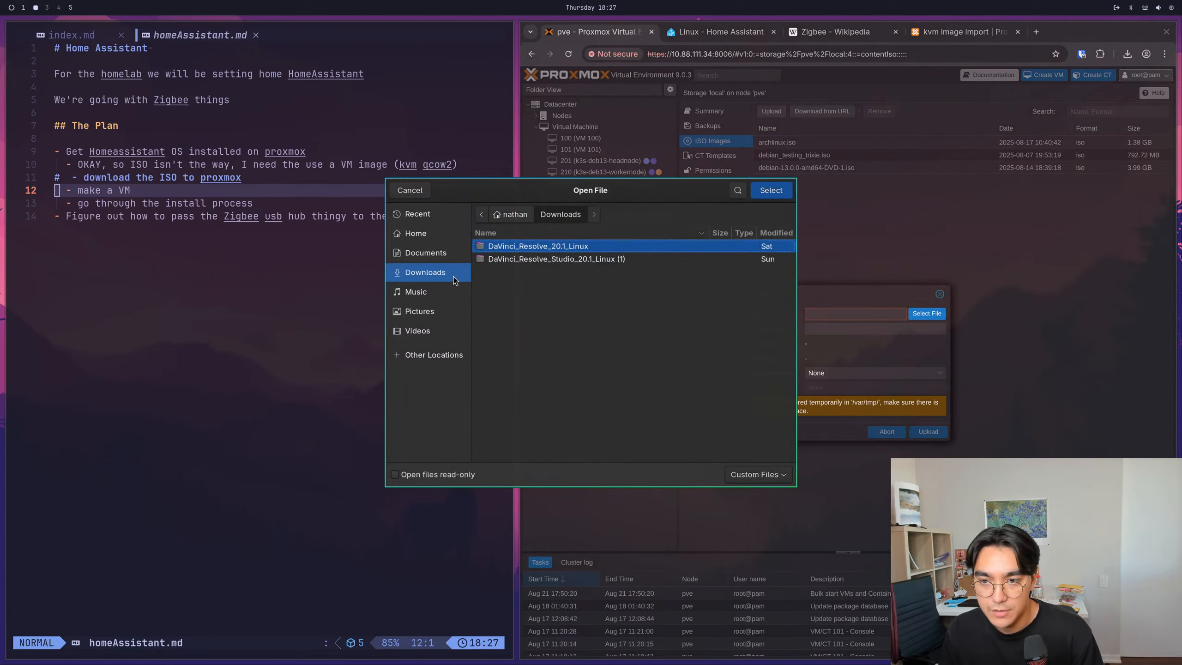
pyautogui.click(774, 475)
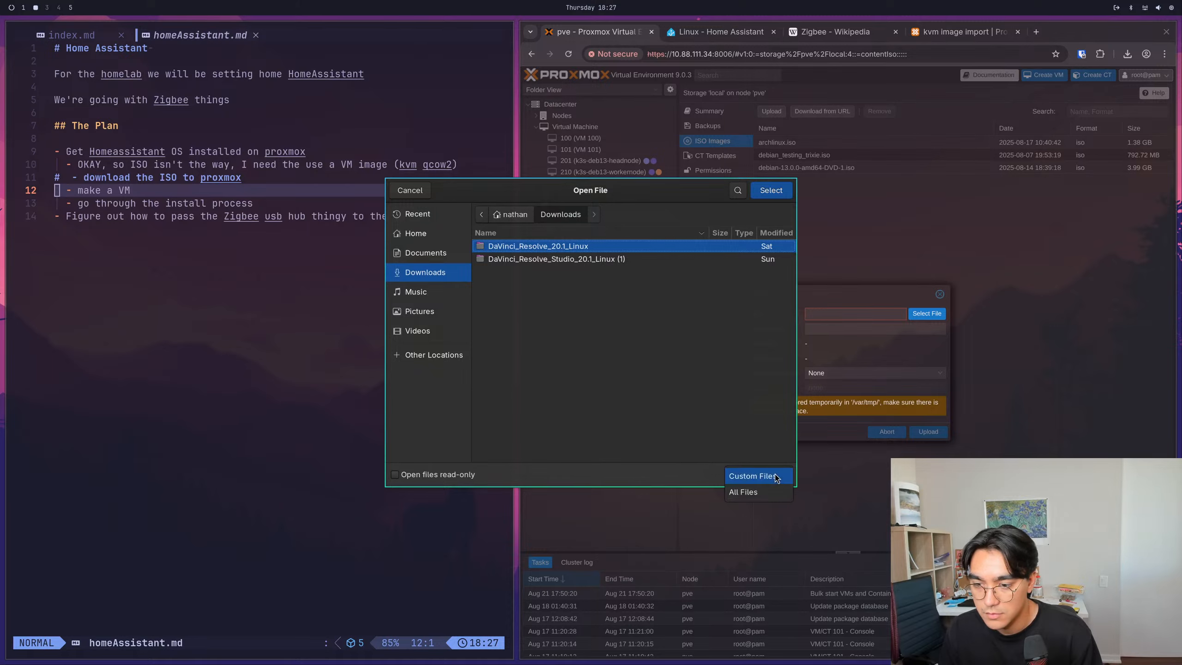
pyautogui.click(770, 492)
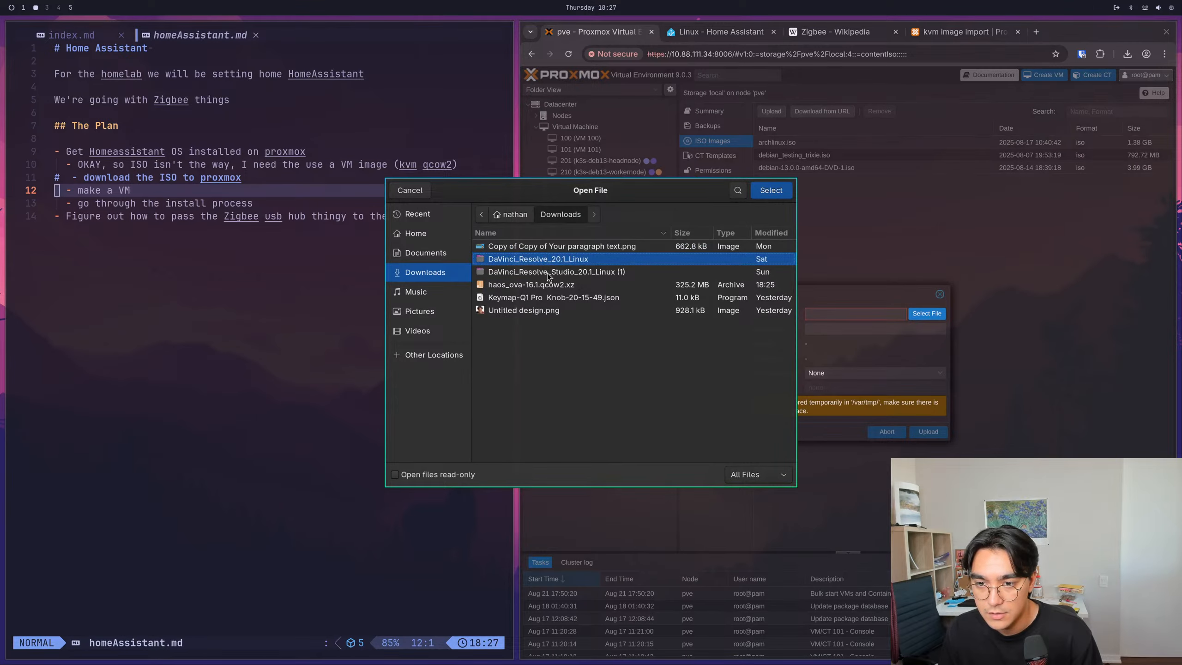
pyautogui.click(544, 289)
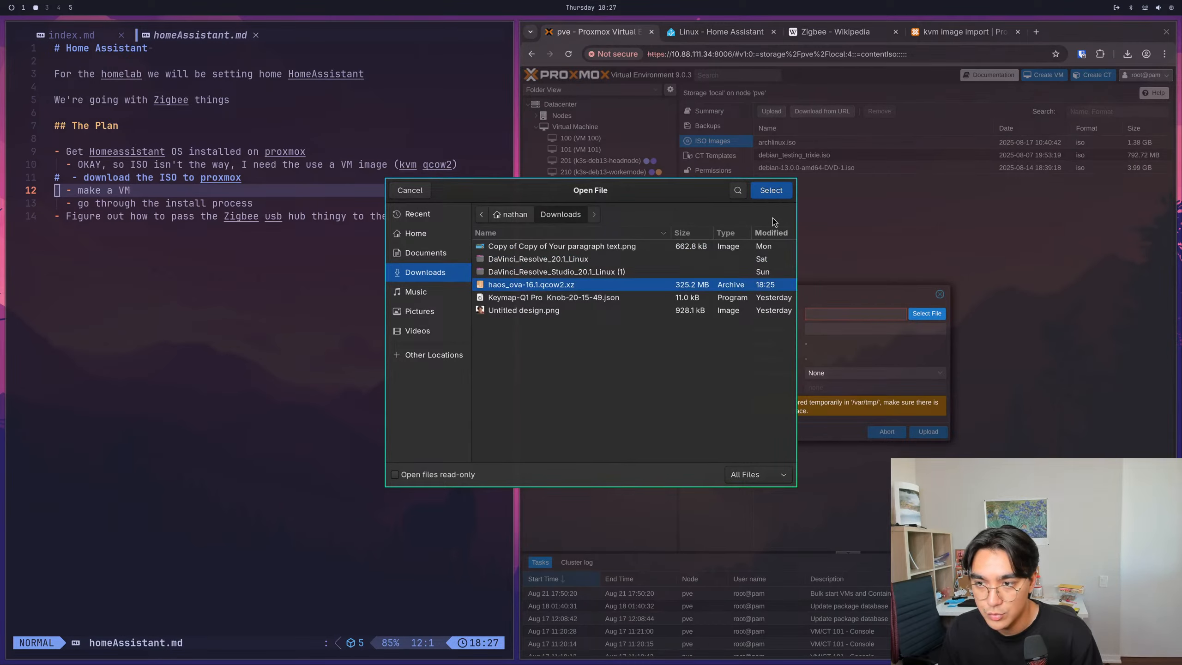
pyautogui.click(771, 190)
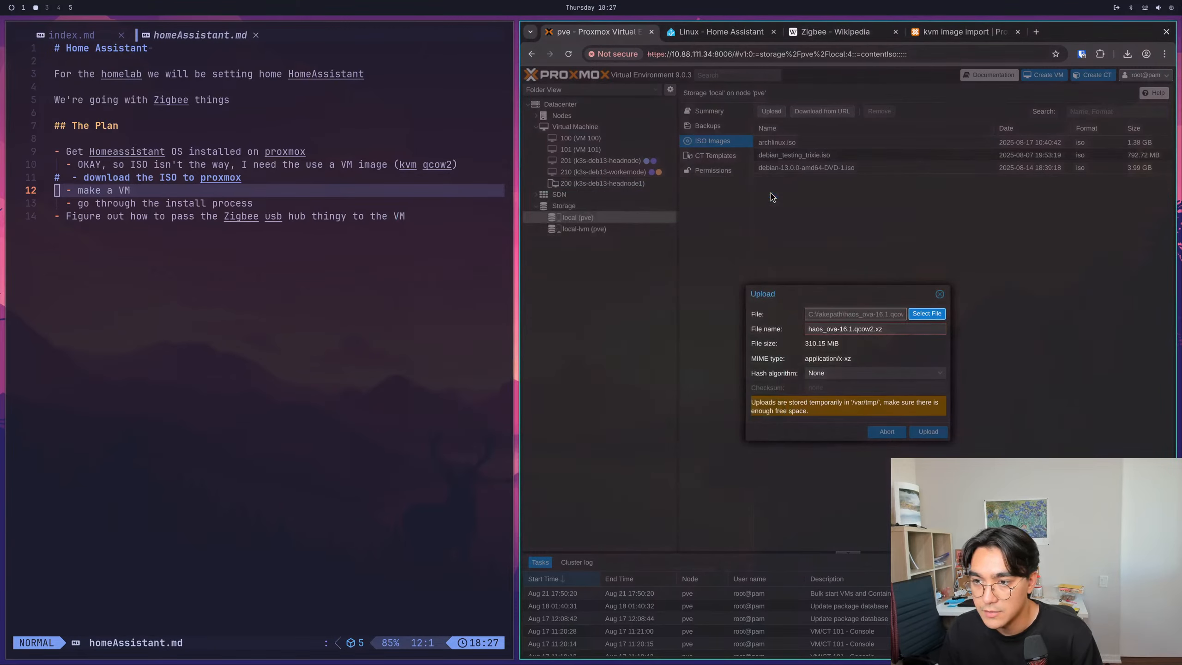
# - Review the hash algorithm options for the selected archive and close the upload dialog without uploading
pyautogui.click(866, 373)
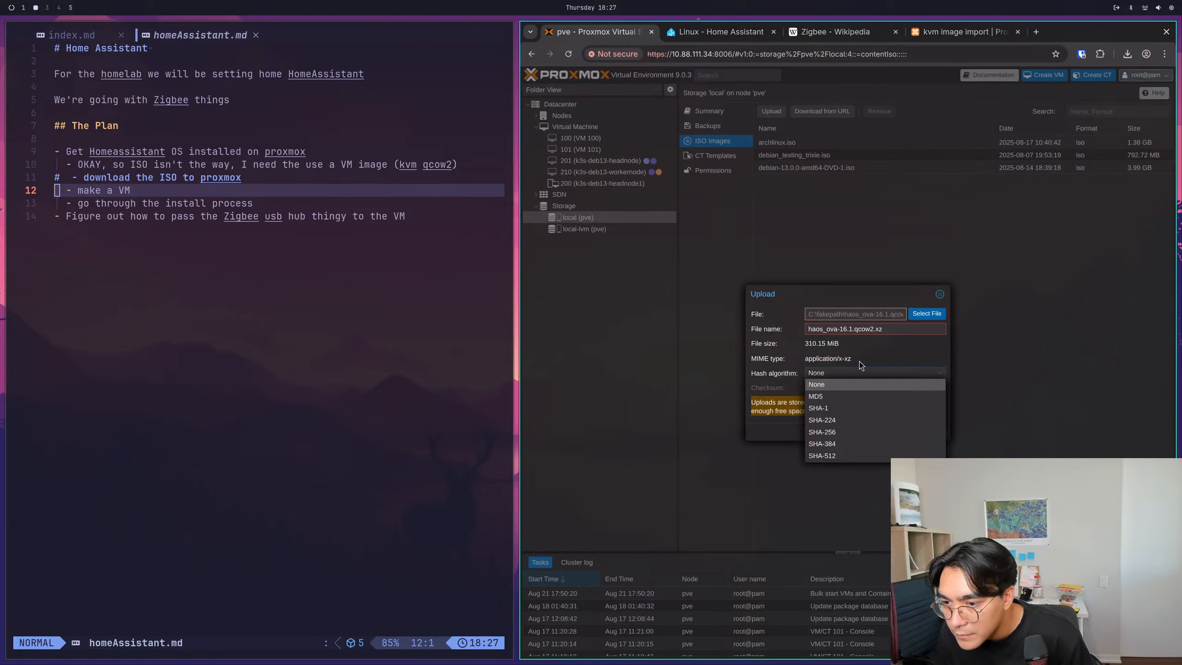
pyautogui.click(865, 363)
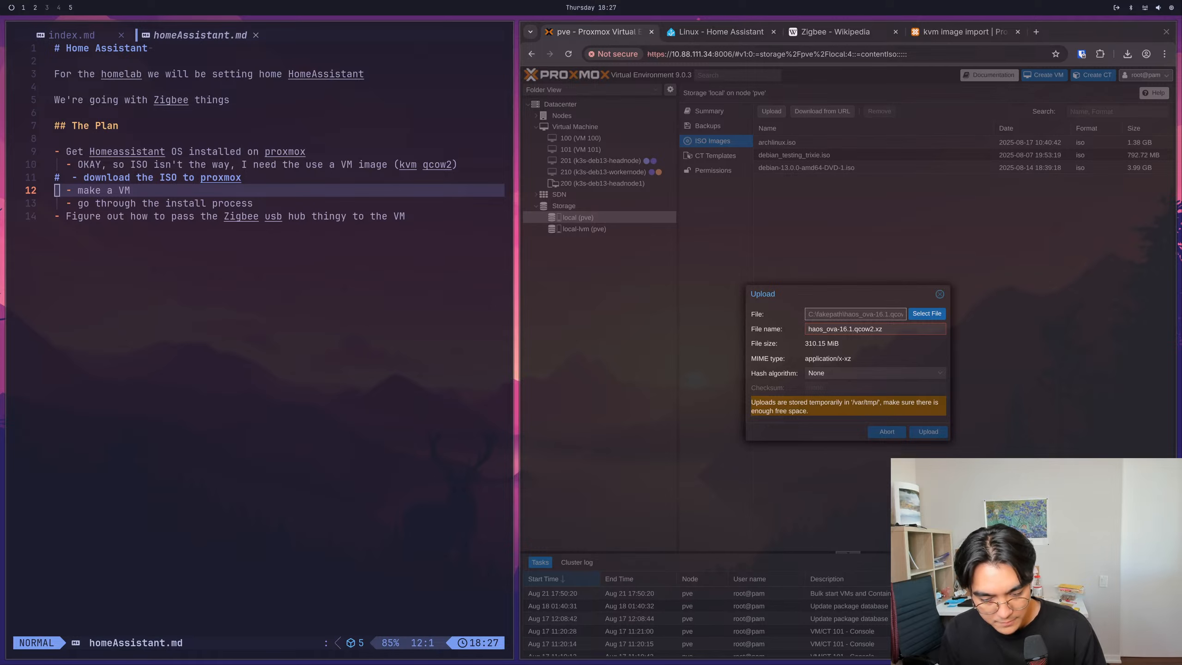
pyautogui.press('super+2')
pyautogui.press('super+1')
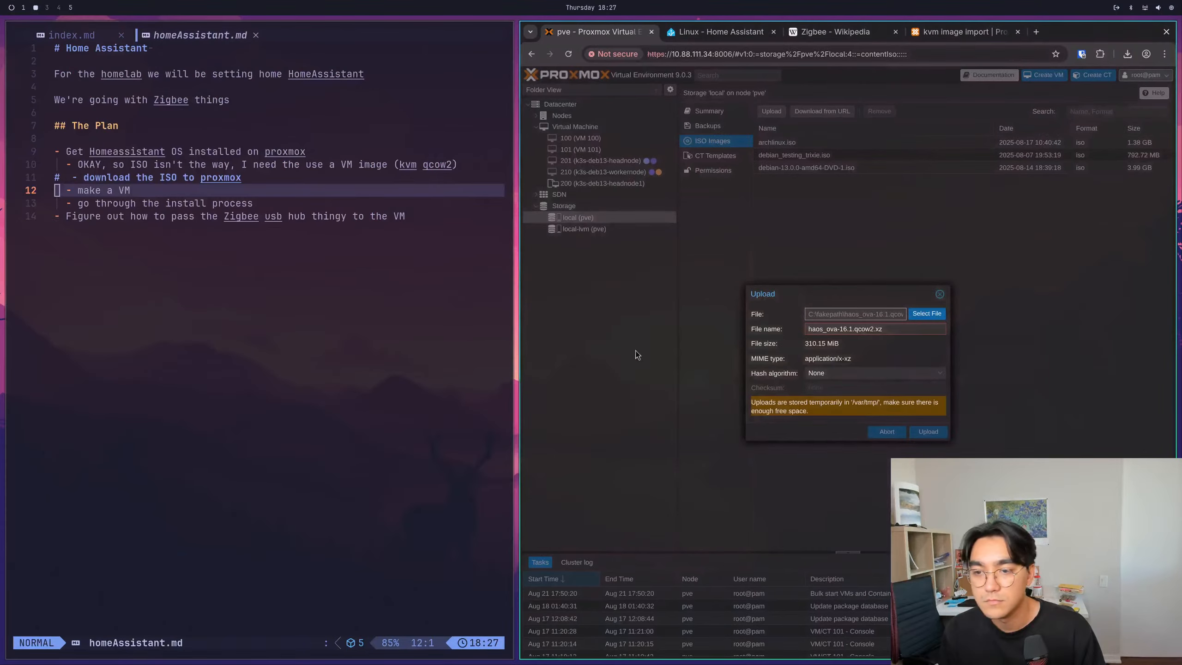
pyautogui.click(847, 373)
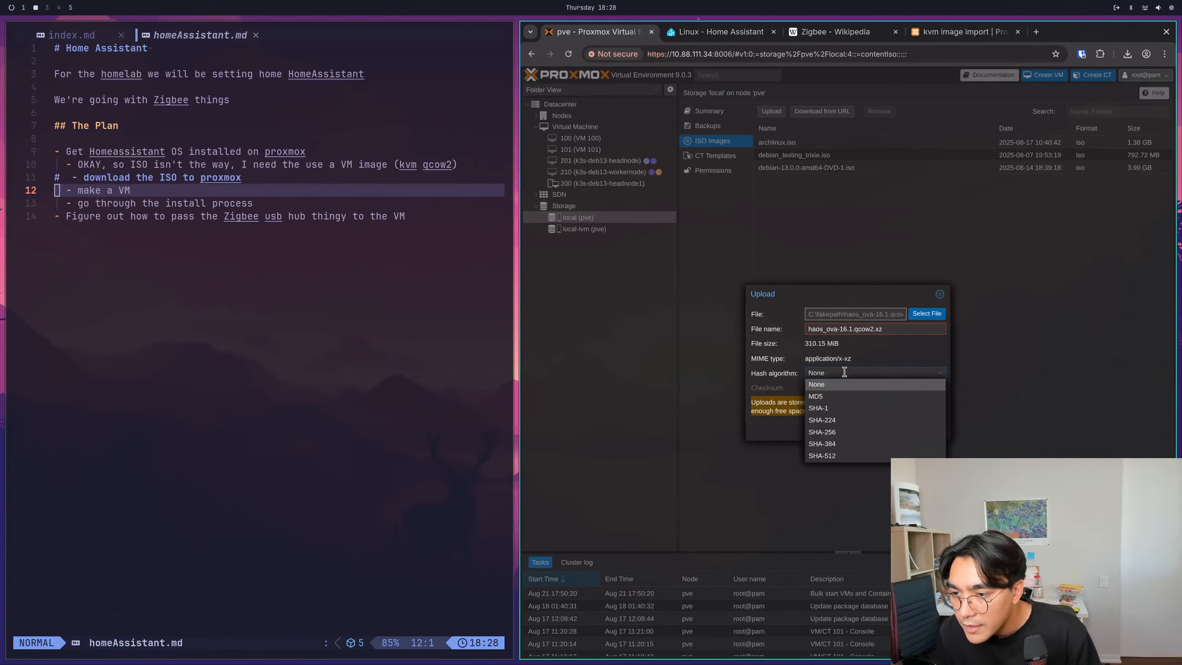
pyautogui.click(847, 372)
pyautogui.click(939, 294)
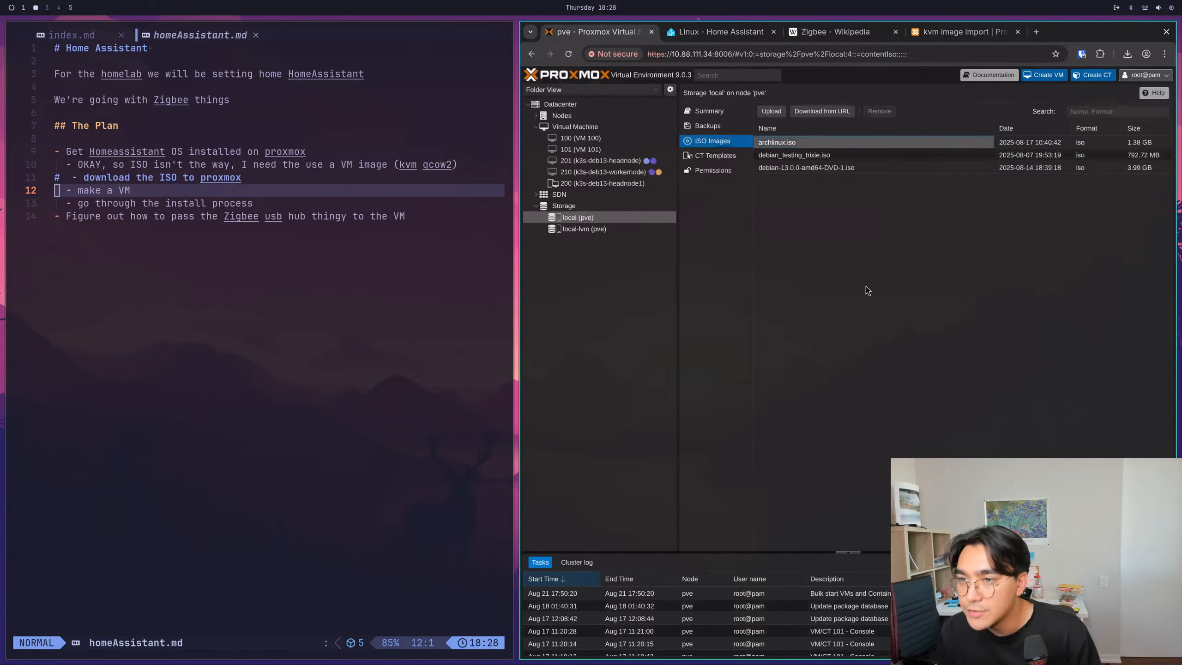
# - Open a new terminal, change to the Downloads directory and list its files
pyautogui.click(320, 329)
pyautogui.press('super+Return')
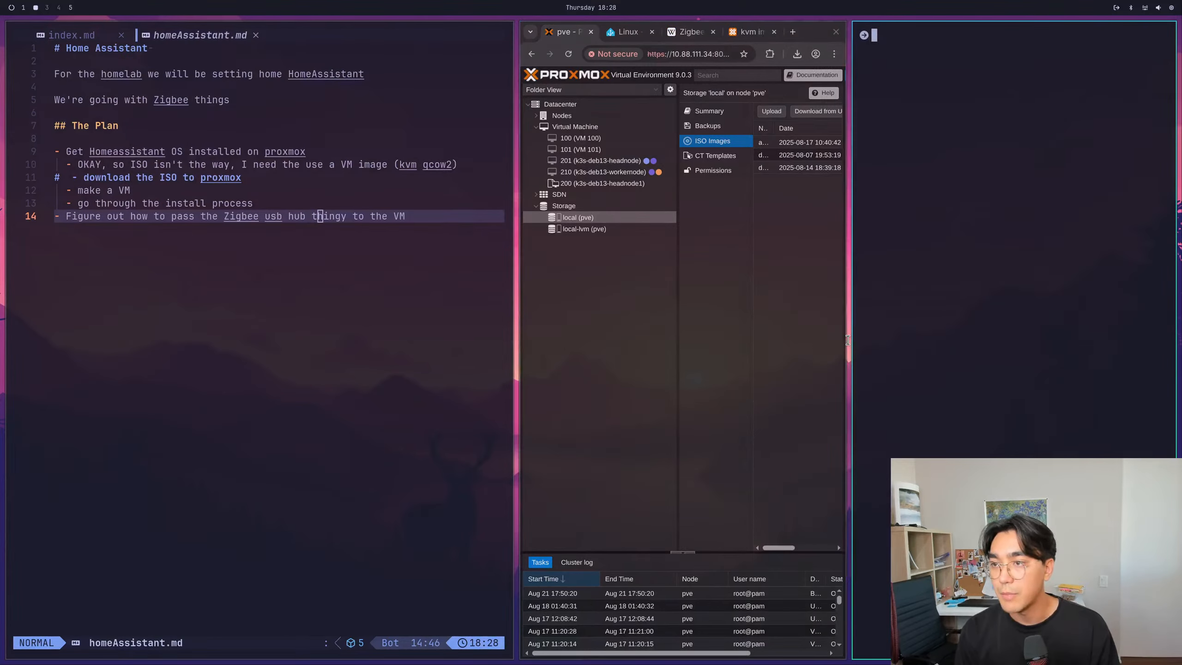
pyautogui.press('super+Right')
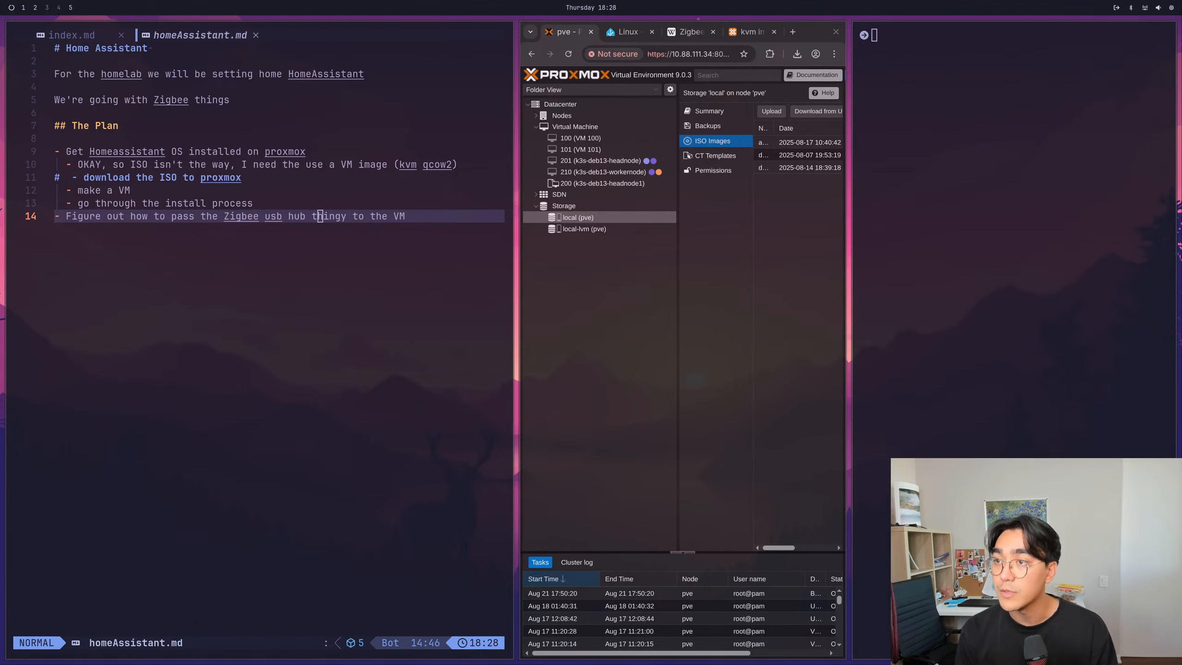
pyautogui.press('super+Left')
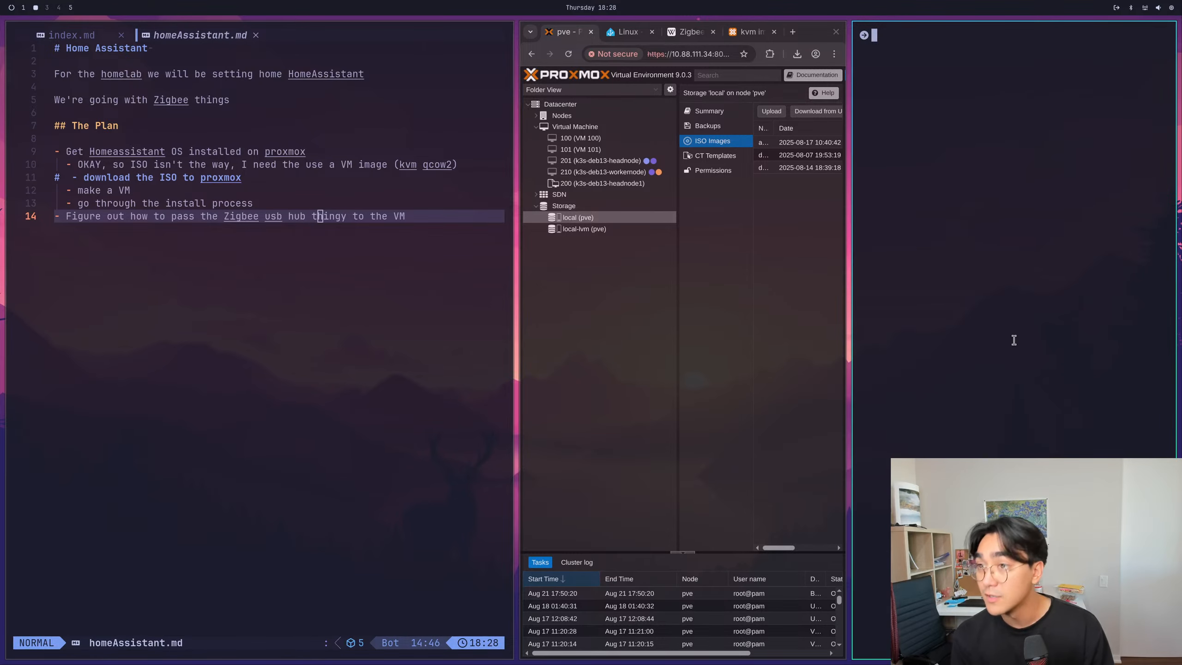
pyautogui.write('ls')
pyautogui.press('Return')
pyautogui.write('cd Down')
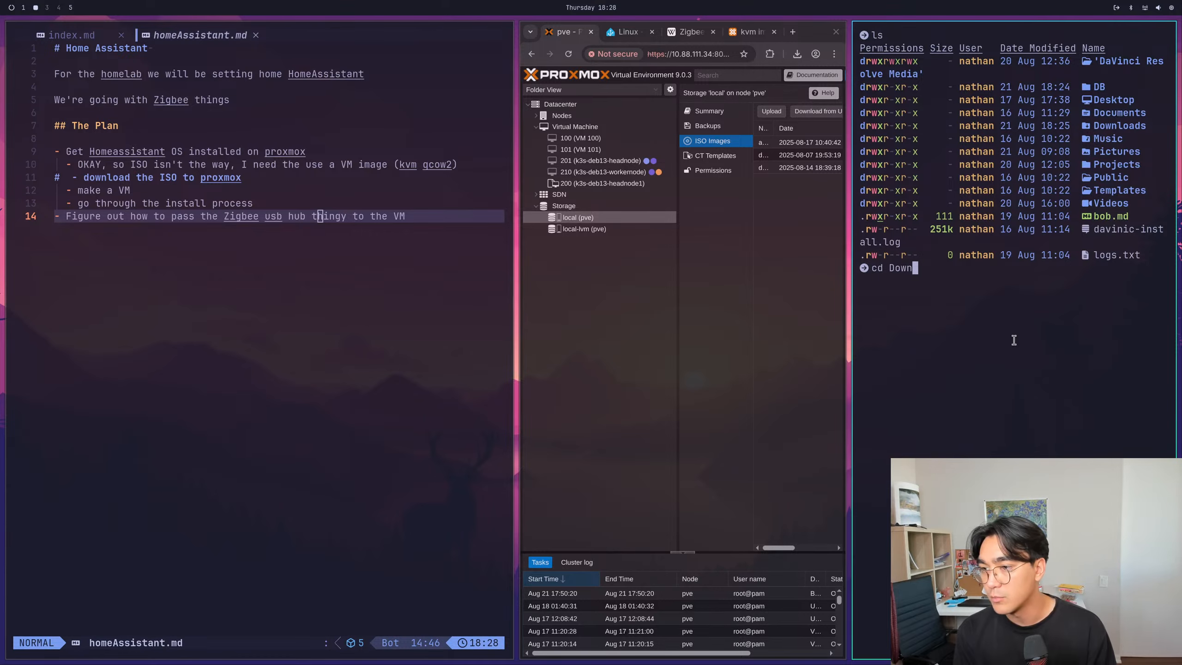
pyautogui.write('loads')
pyautogui.press('Return')
pyautogui.write('ls')
pyautogui.press('Return')
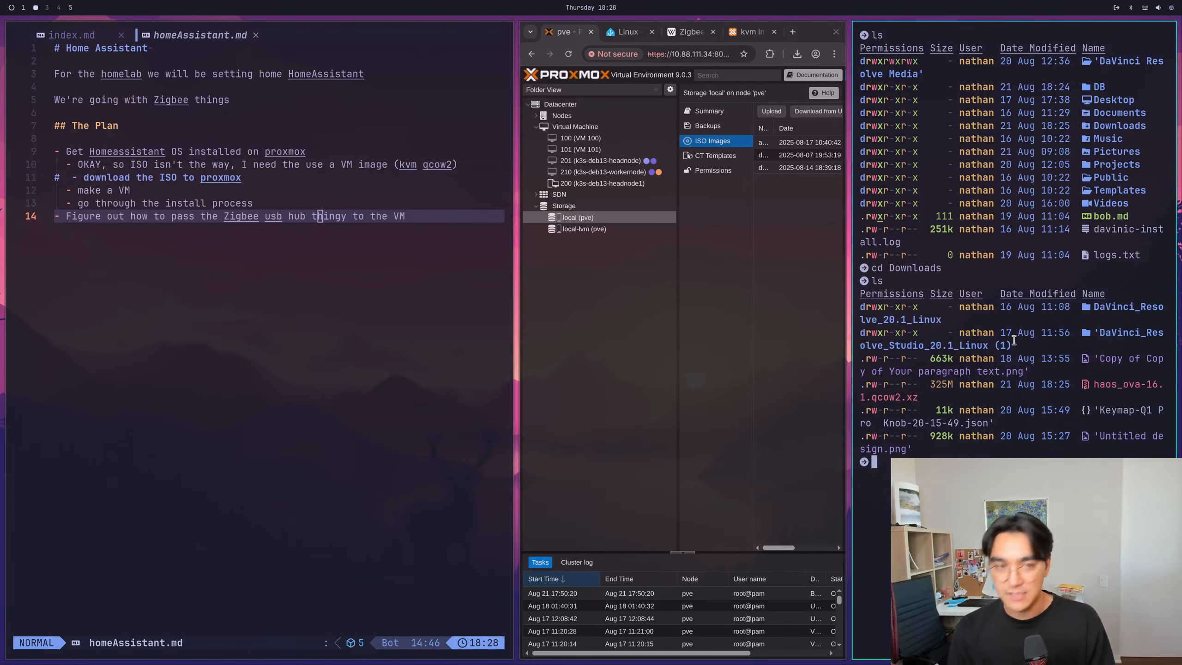
pyautogui.press('super+4')
pyautogui.press('super+5')
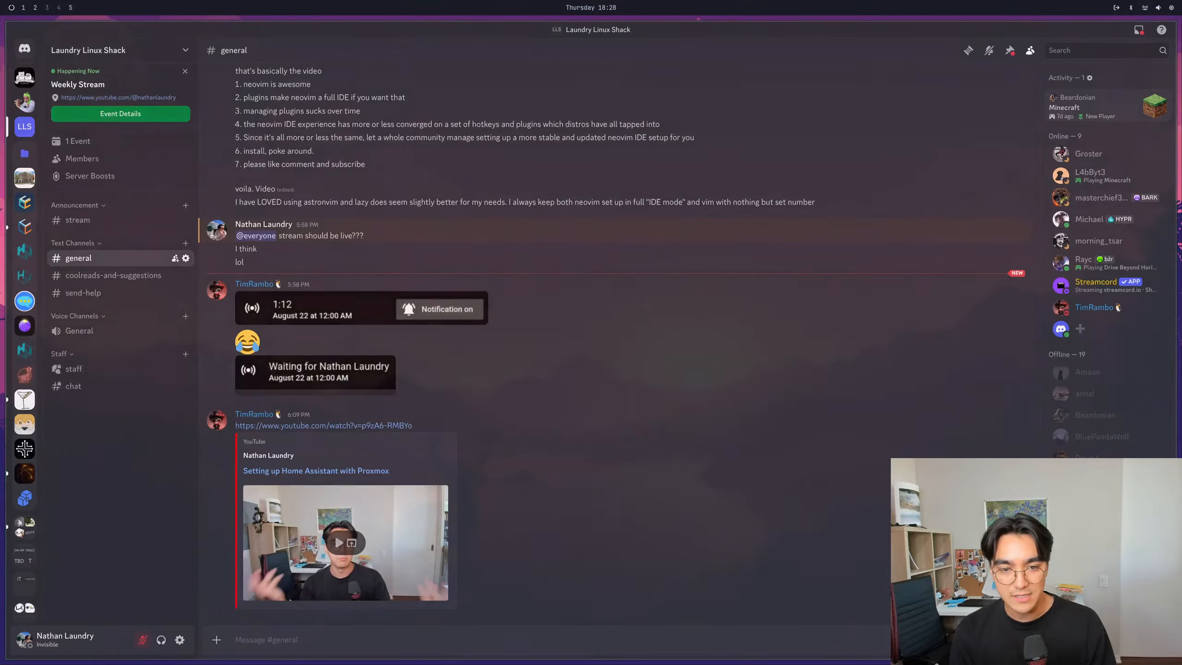
pyautogui.press('super+4')
pyautogui.press('super+1')
pyautogui.press('super+2')
pyautogui.press('super+1')
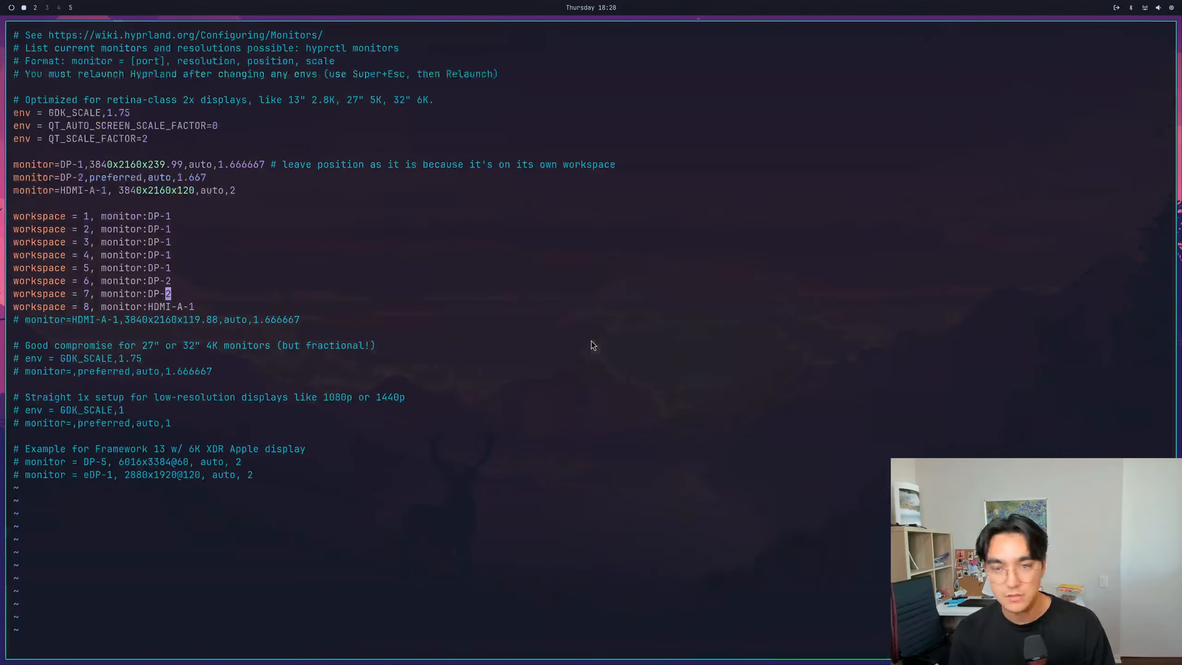
pyautogui.press('super+2')
pyautogui.write('tar -xvf')
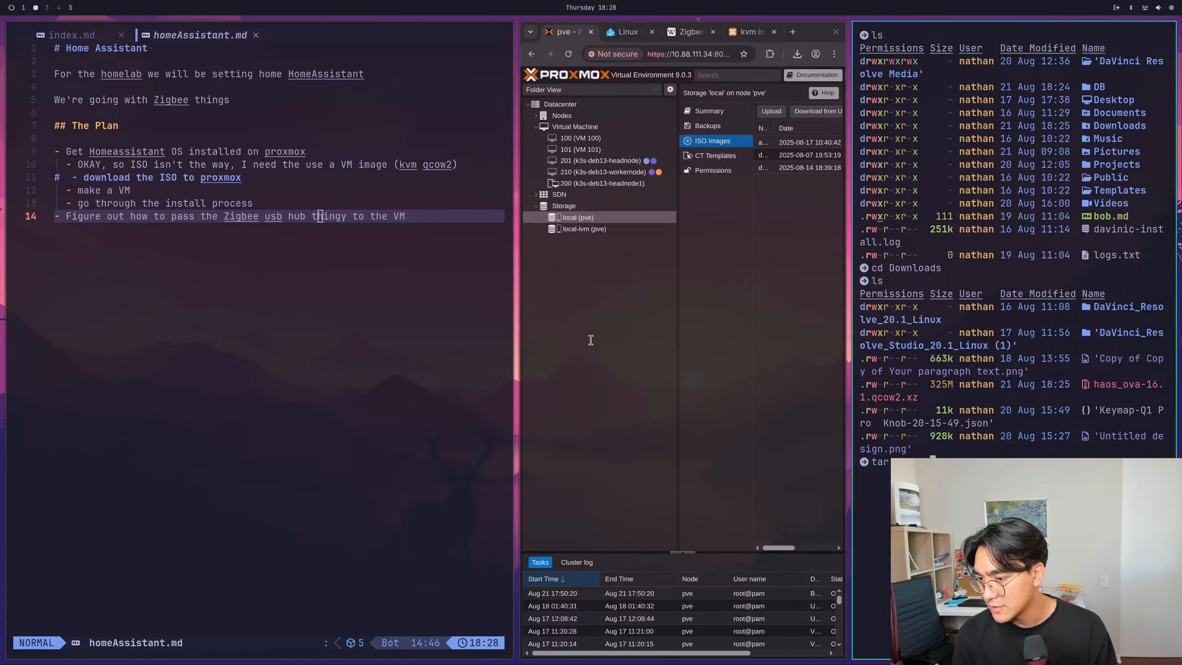
pyautogui.hotkey('ctrl', 'u')
pyautogui.write('ls')
pyautogui.press('Return')
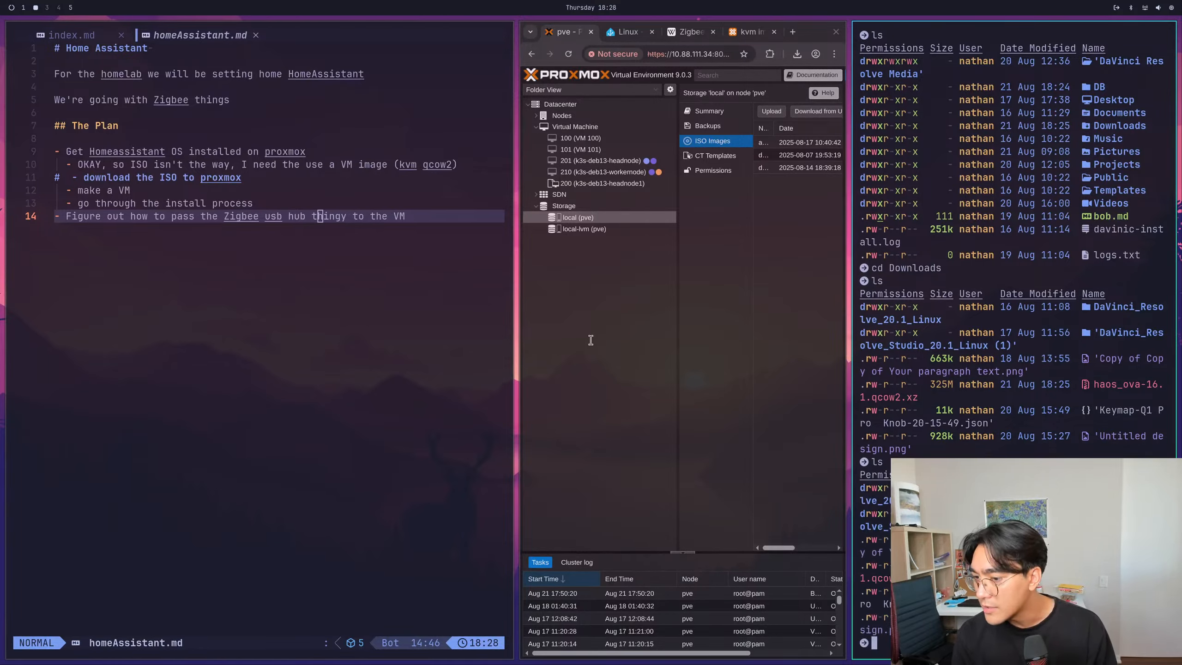
pyautogui.write('tar')
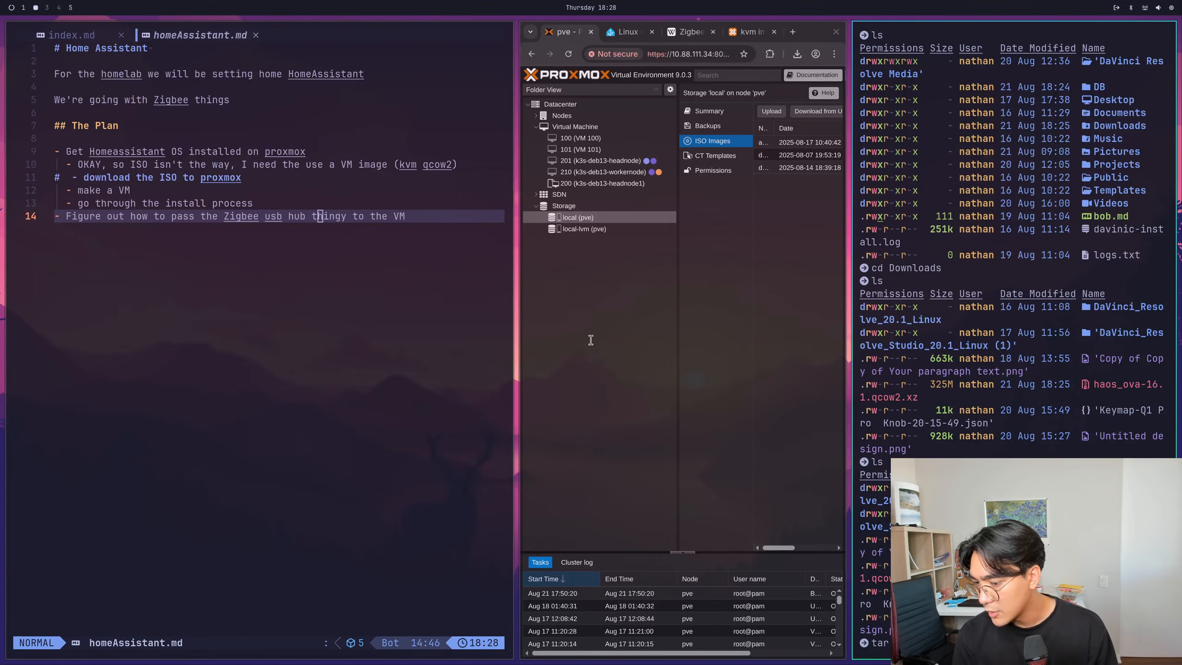
pyautogui.press('super+4')
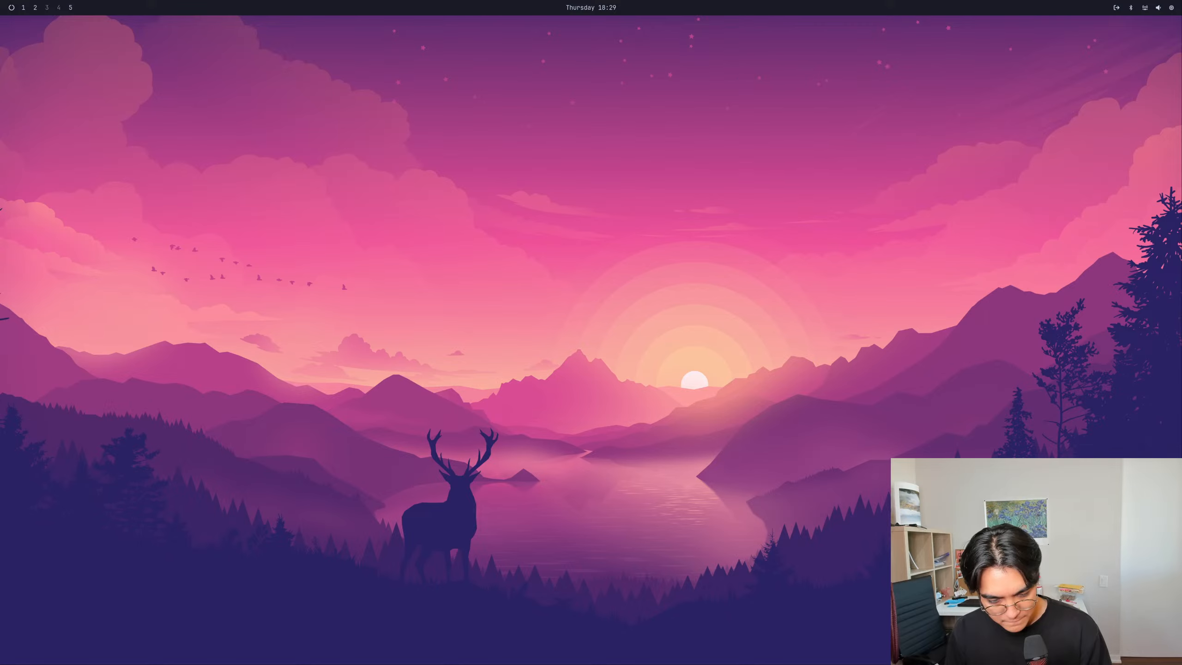
pyautogui.press('super+1')
pyautogui.press('super+2')
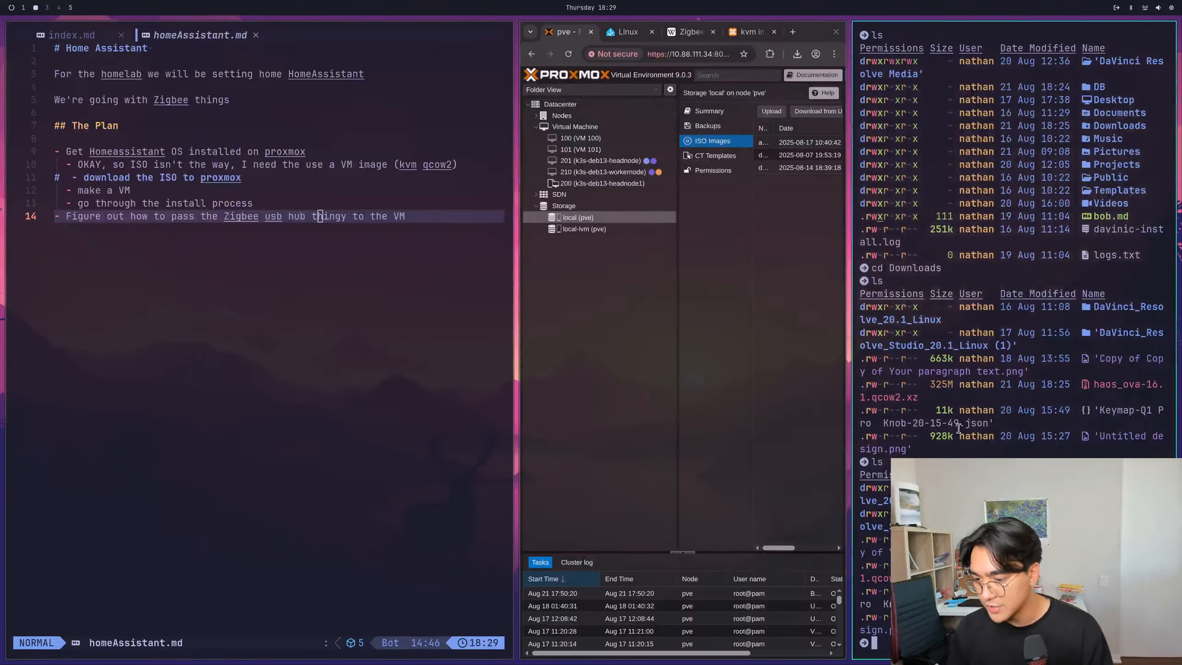
# - Check that the xz tool is installed by running xz and searching for its package with yay, cancelling the package selection
pyautogui.write('xz')
pyautogui.press('Return')
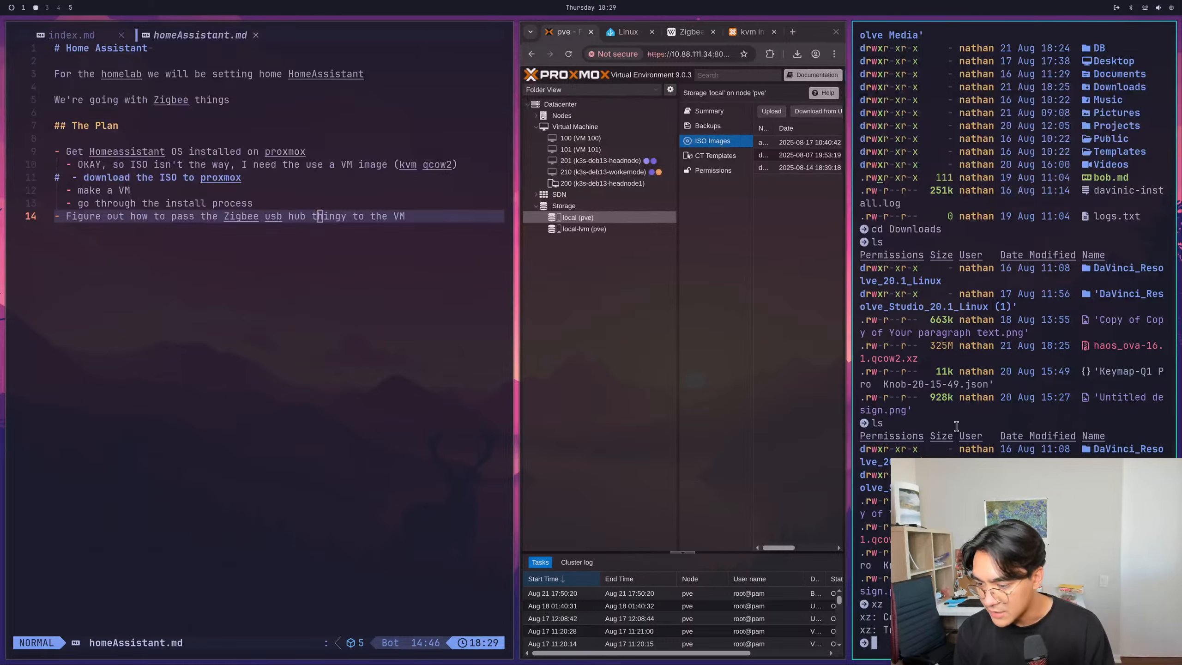
pyautogui.write('yay')
pyautogui.press('Return')
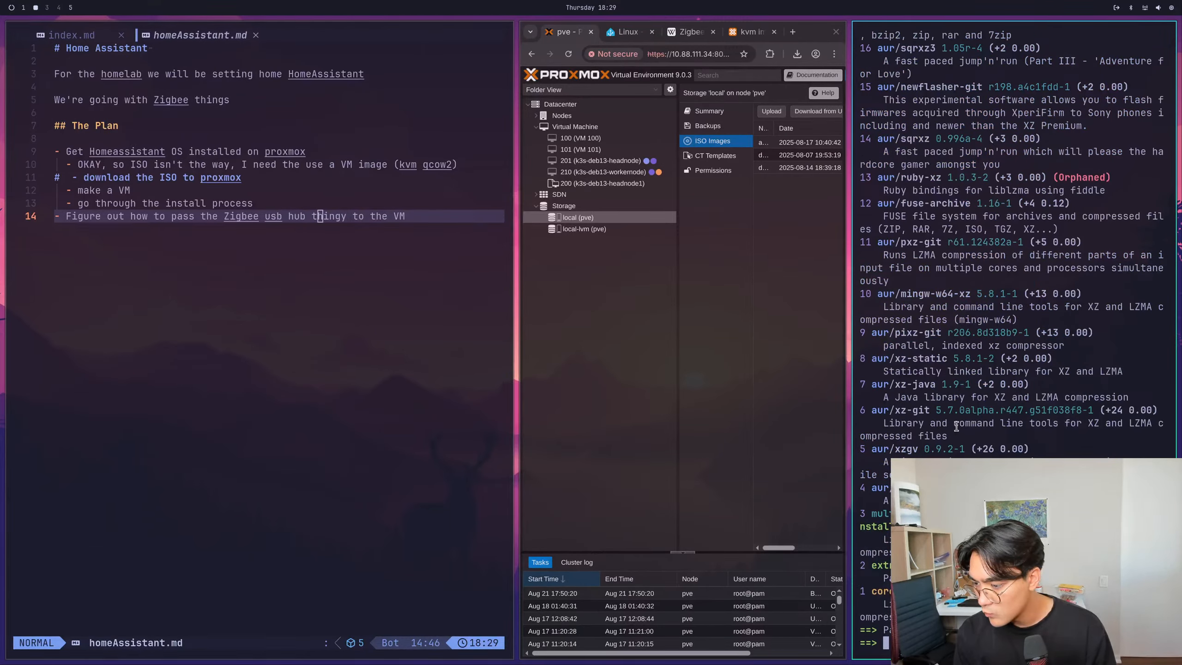
pyautogui.hotkey('ctrl', 'c')
pyautogui.hotkey('ctrl', 'c')
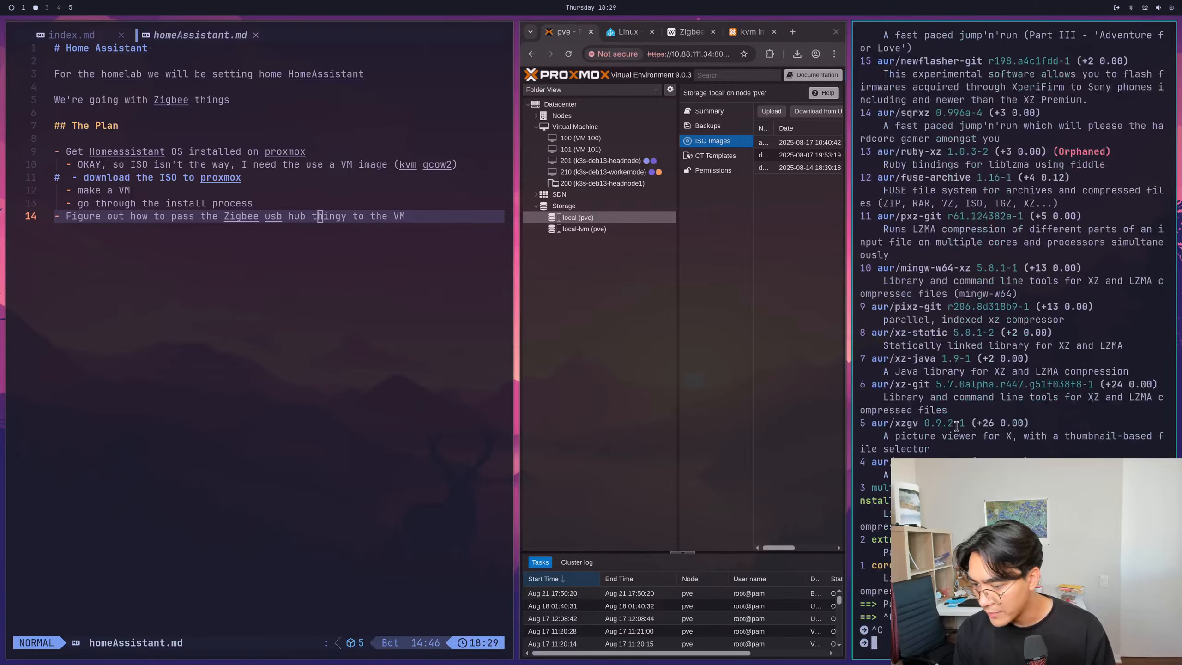
pyautogui.write('xz')
pyautogui.press('Return')
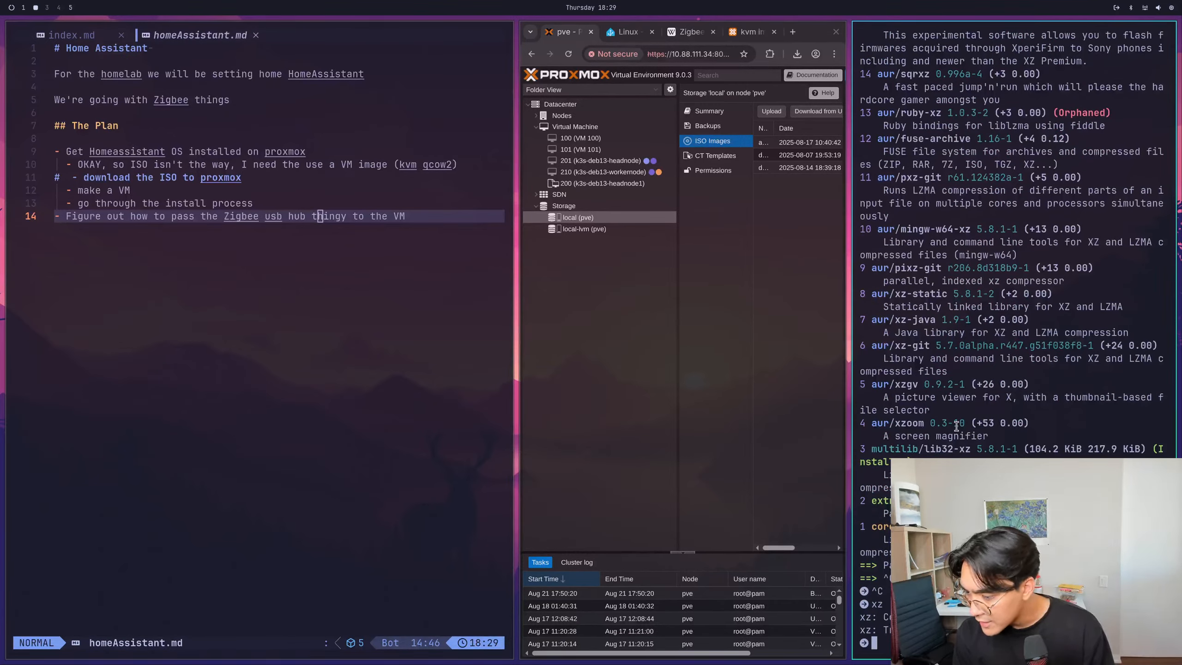
# - Clear the terminal, decompress haos_ova-16.1.qcow2.xz with xz -d and list the Downloads directory
pyautogui.hotkey('ctrl', 'l')
pyautogui.write('ls')
pyautogui.press('Return')
pyautogui.write('xz ')
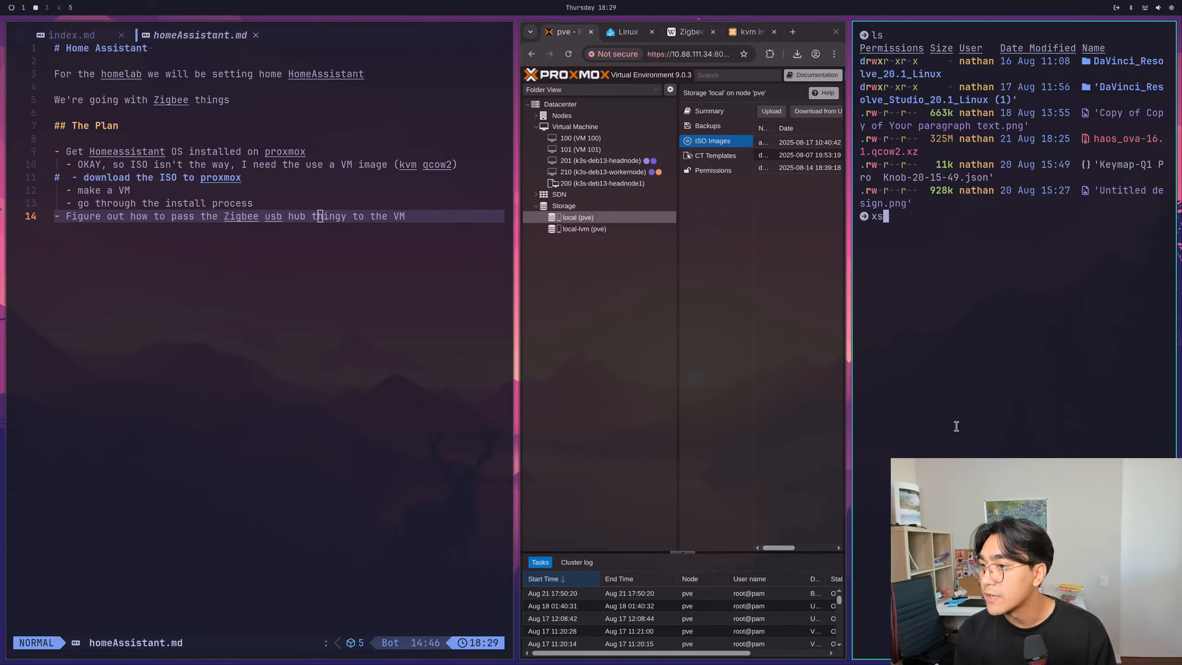
pyautogui.write('-d haos')
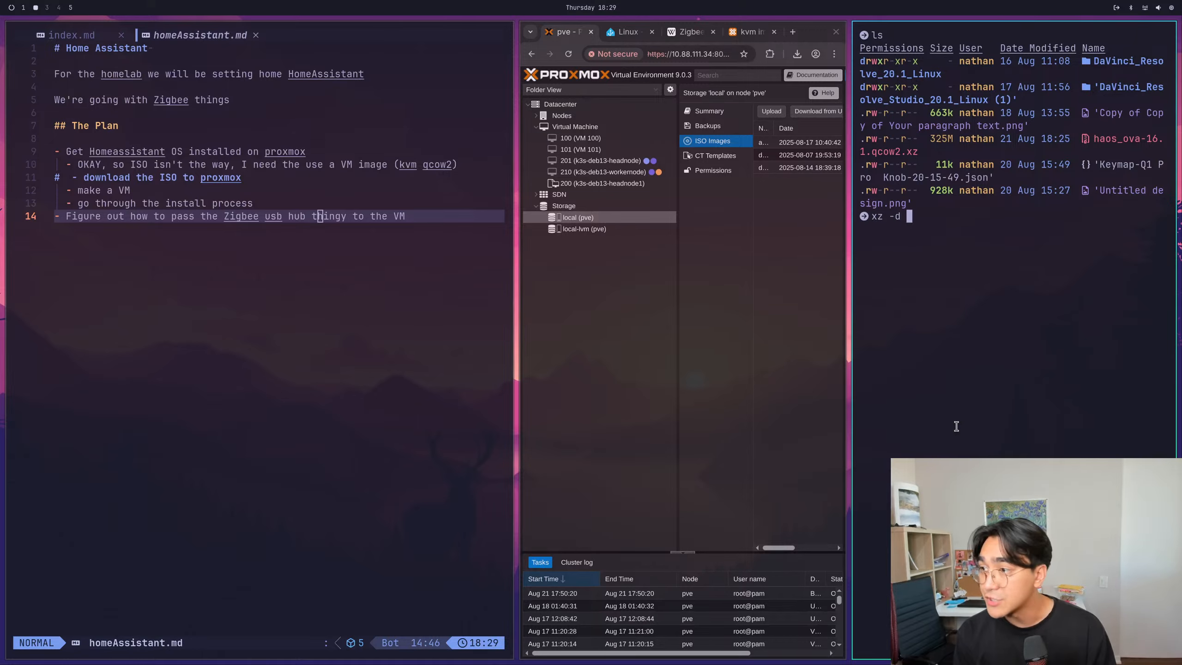
pyautogui.press('Tab')
pyautogui.press('Return')
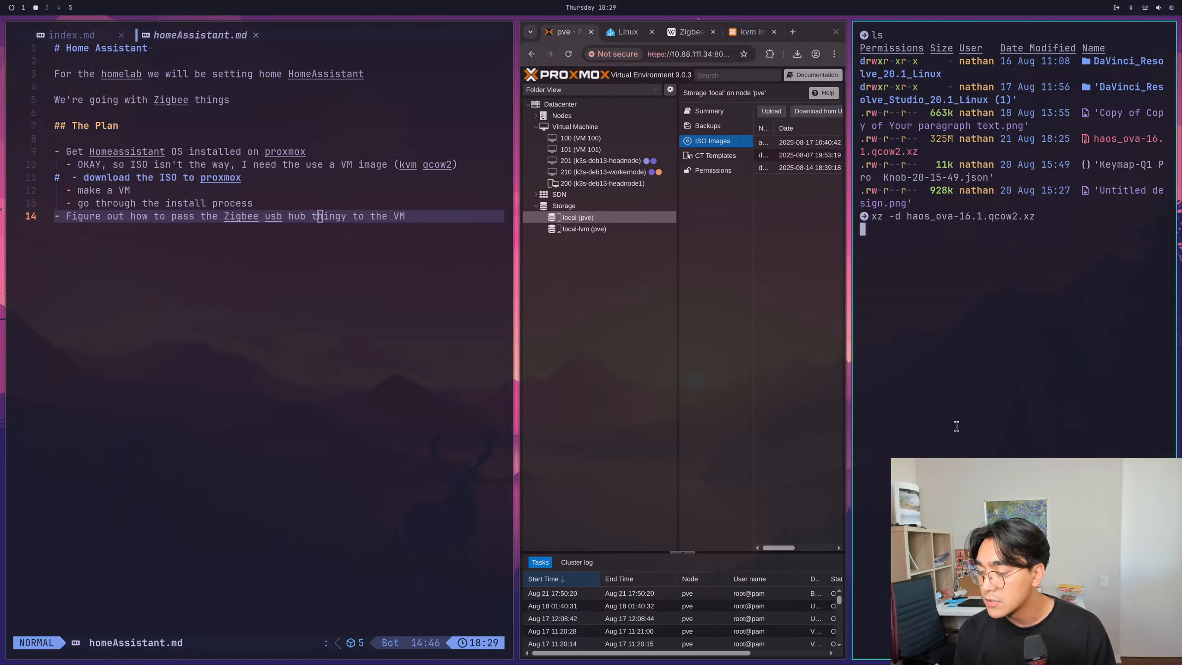
pyautogui.write('ls')
pyautogui.press('Return')
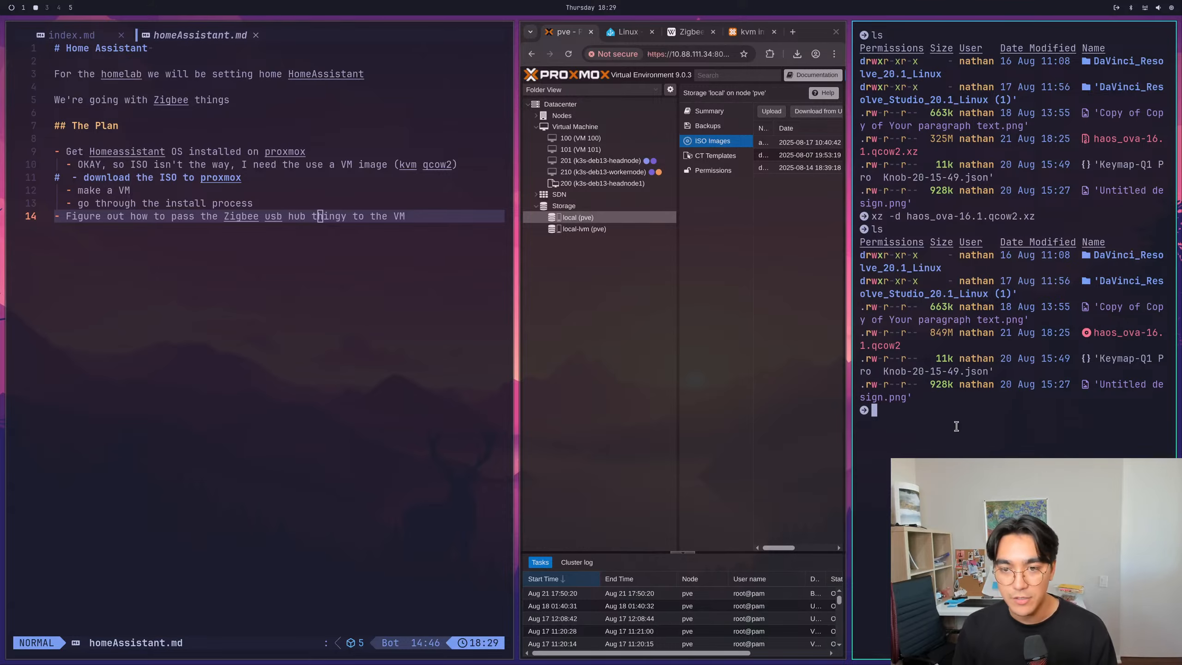
# - Narrow the notes window to give the Proxmox browser and the terminal more width
pyautogui.moveTo(487, 353); pyautogui.dragTo(326, 353)
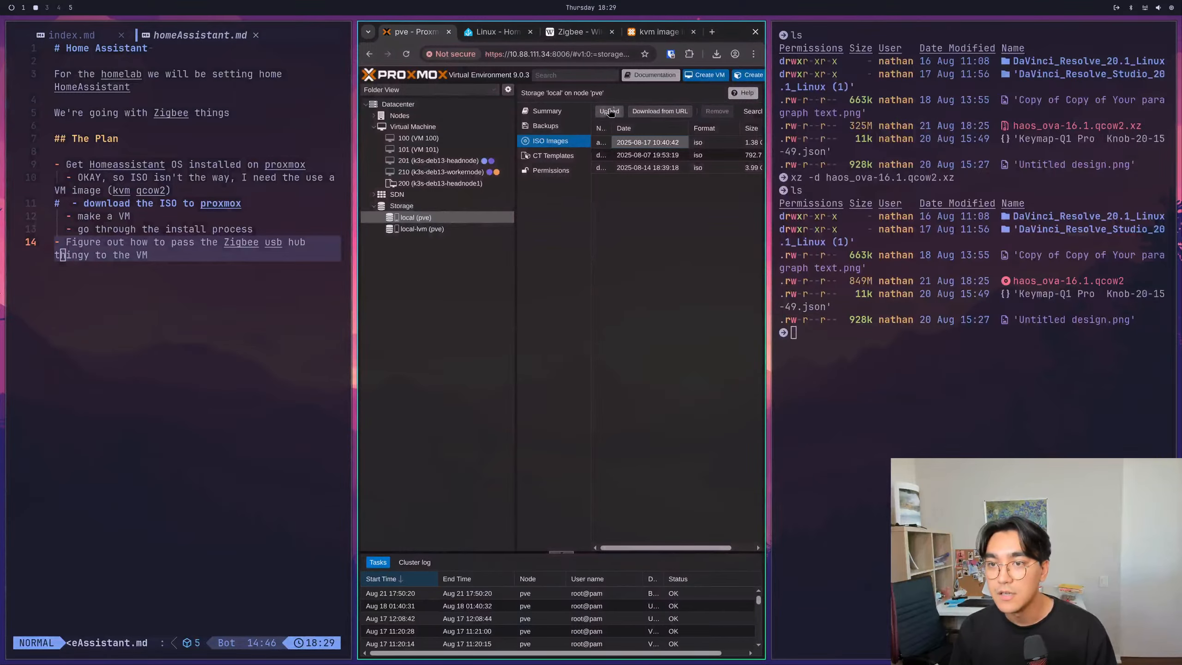
# - Start an upload to the local storage's ISO images and choose haos_ova-16.1.qcow2 from Downloads with all file types listed
pyautogui.click(609, 113)
pyautogui.click(640, 315)
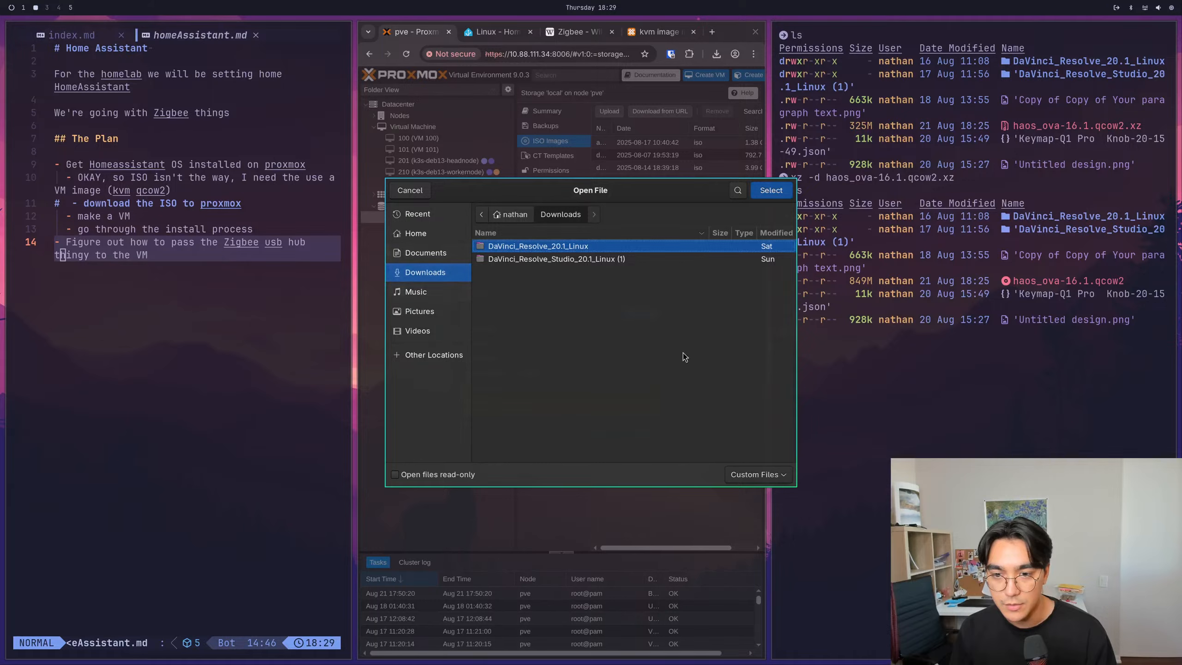
pyautogui.click(758, 475)
pyautogui.click(754, 491)
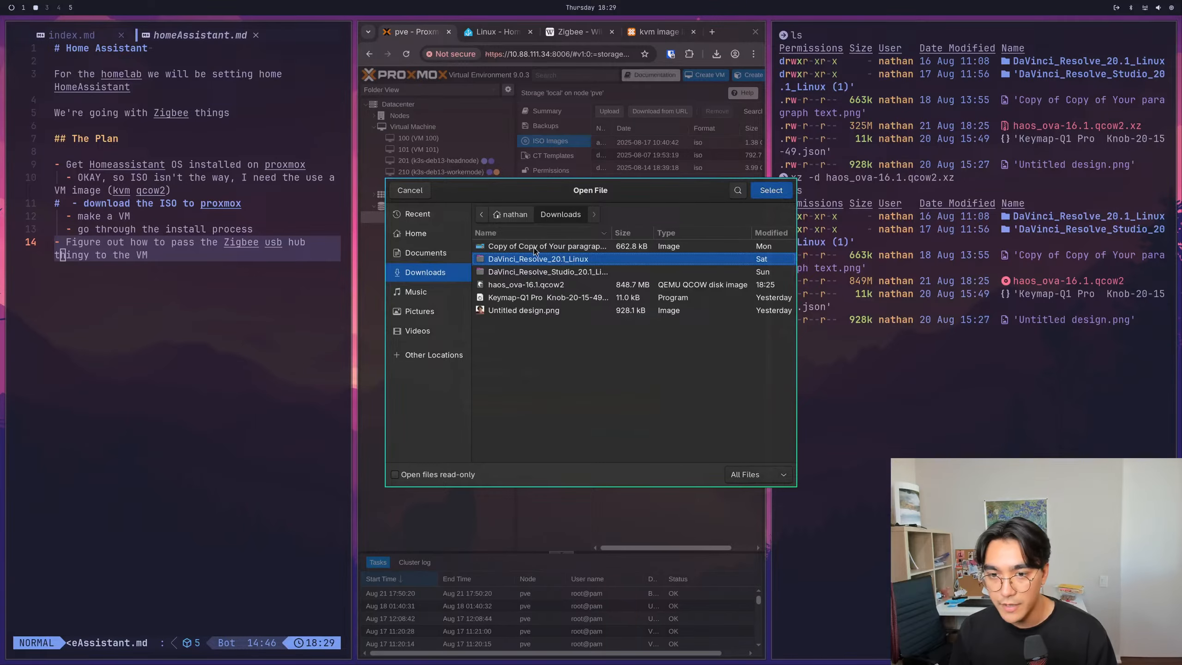
pyautogui.click(523, 286)
pyautogui.click(770, 191)
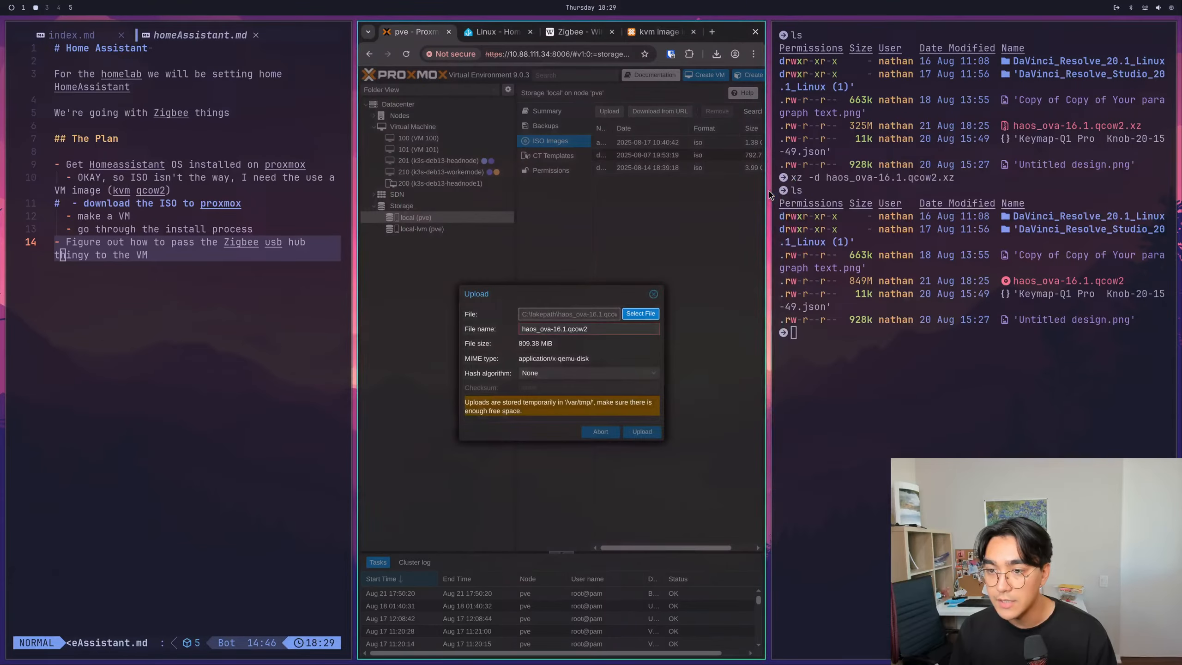
# - Set the upload's hash algorithm to SHA-256 and inspect the checksum and MIME type fields
pyautogui.click(580, 373)
pyautogui.click(569, 424)
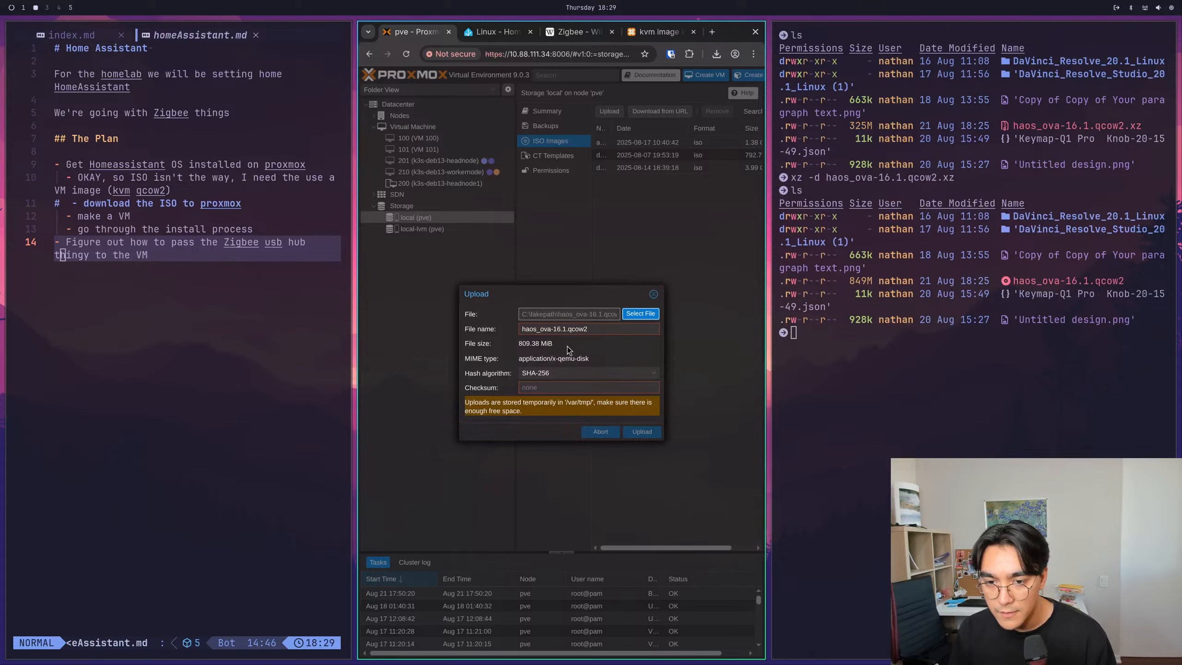
pyautogui.moveTo(477, 403); pyautogui.dragTo(502, 401)
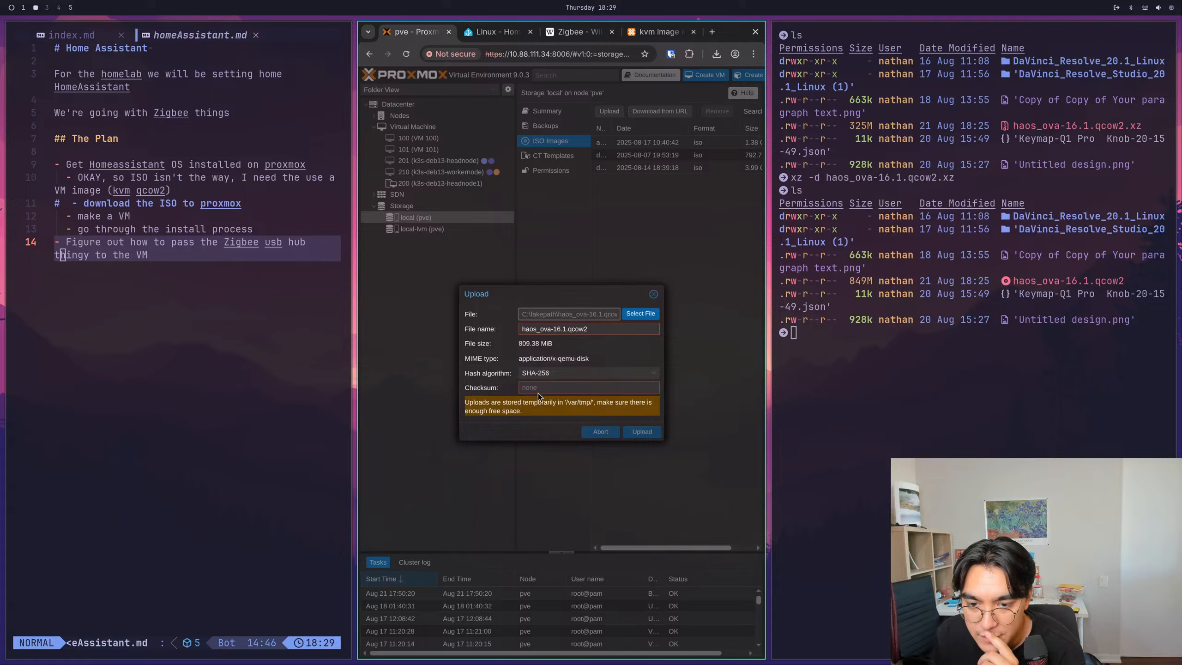
pyautogui.click(644, 388)
pyautogui.moveTo(574, 358); pyautogui.dragTo(533, 345)
pyautogui.click(558, 357)
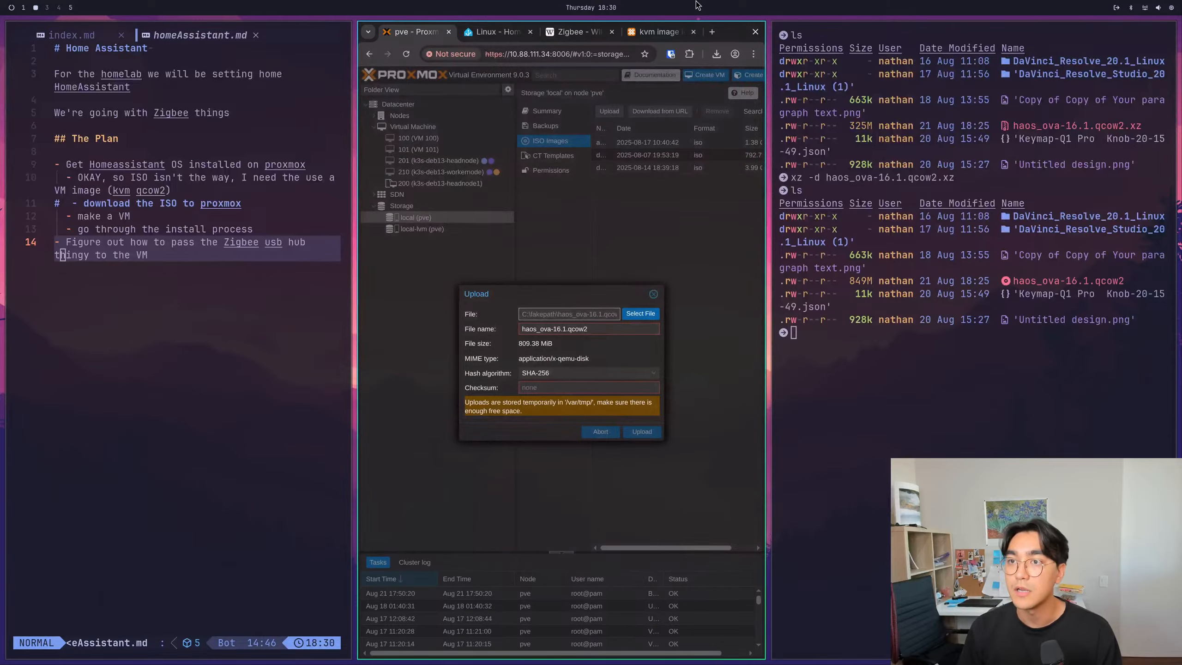
# - Skim the server migration wiki page linked in the kvm image import forum thread and return to the thread
pyautogui.click(663, 32)
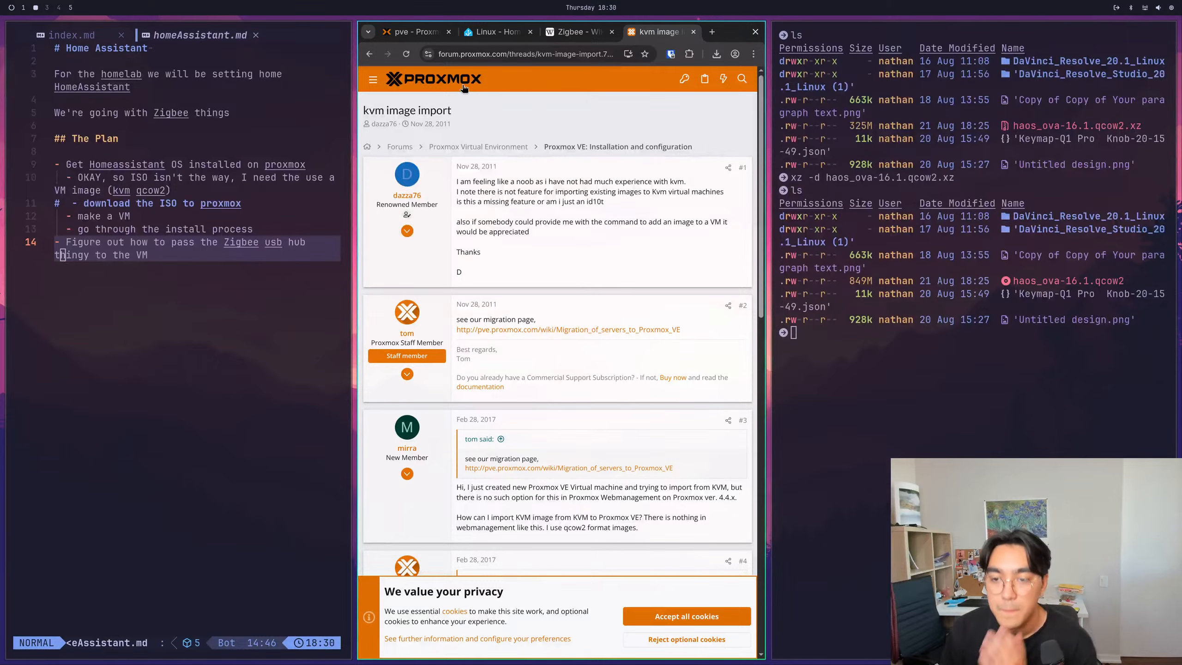
pyautogui.click(558, 329)
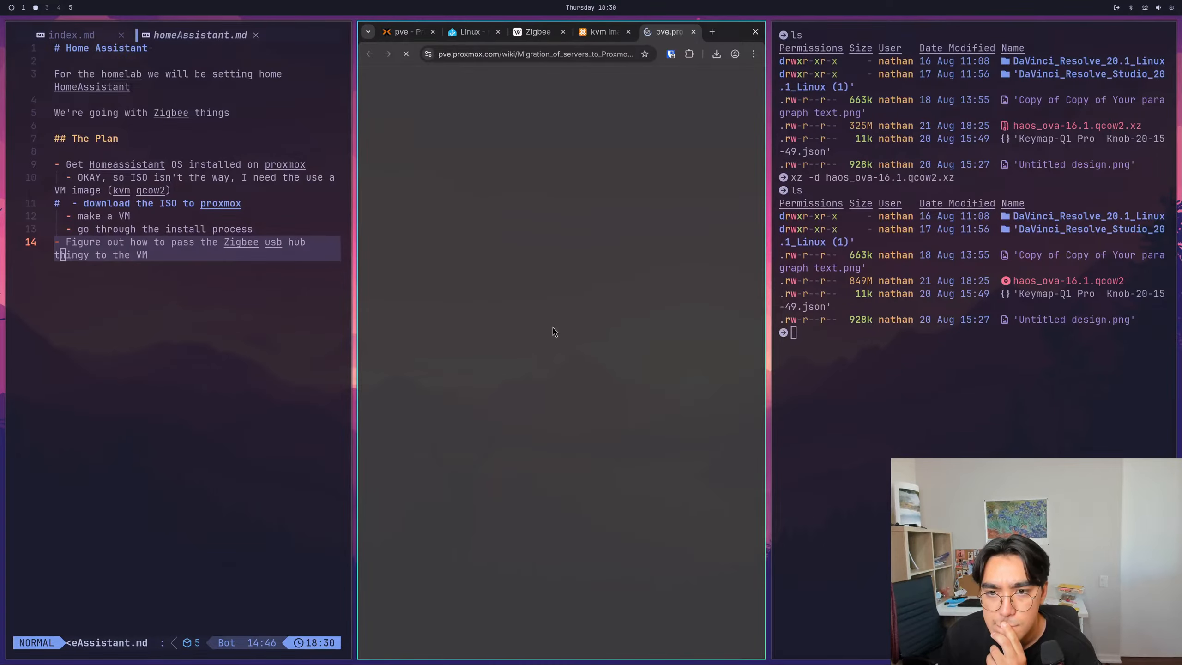
pyautogui.scroll(-10, 548, 210)
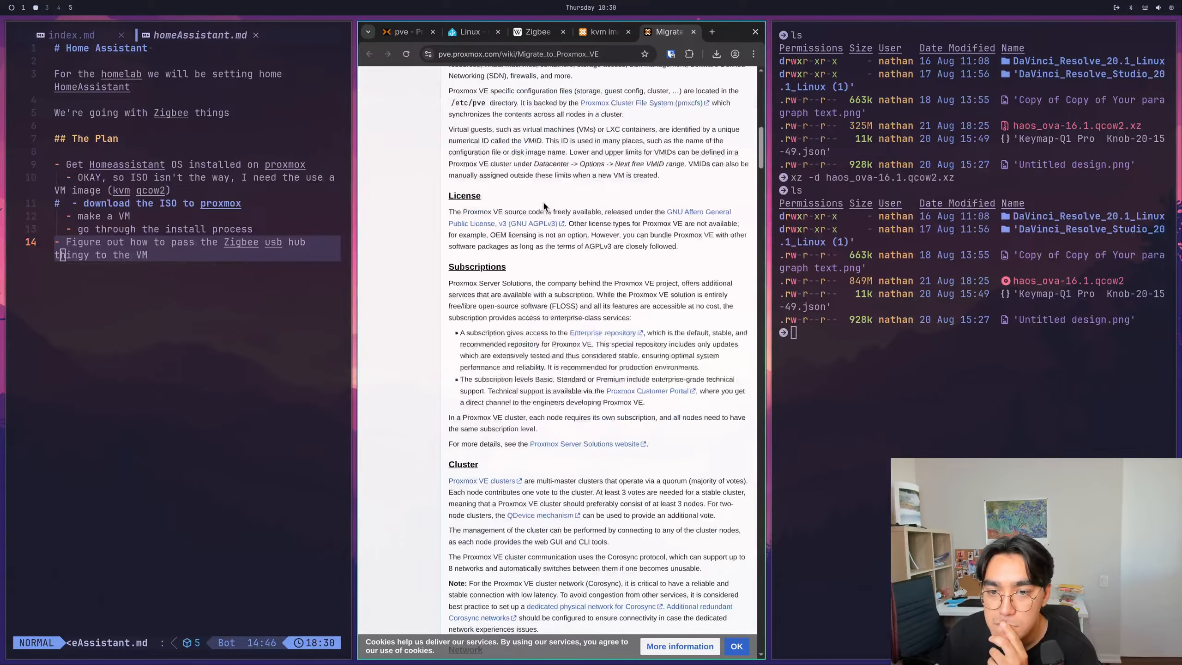
pyautogui.click(615, 34)
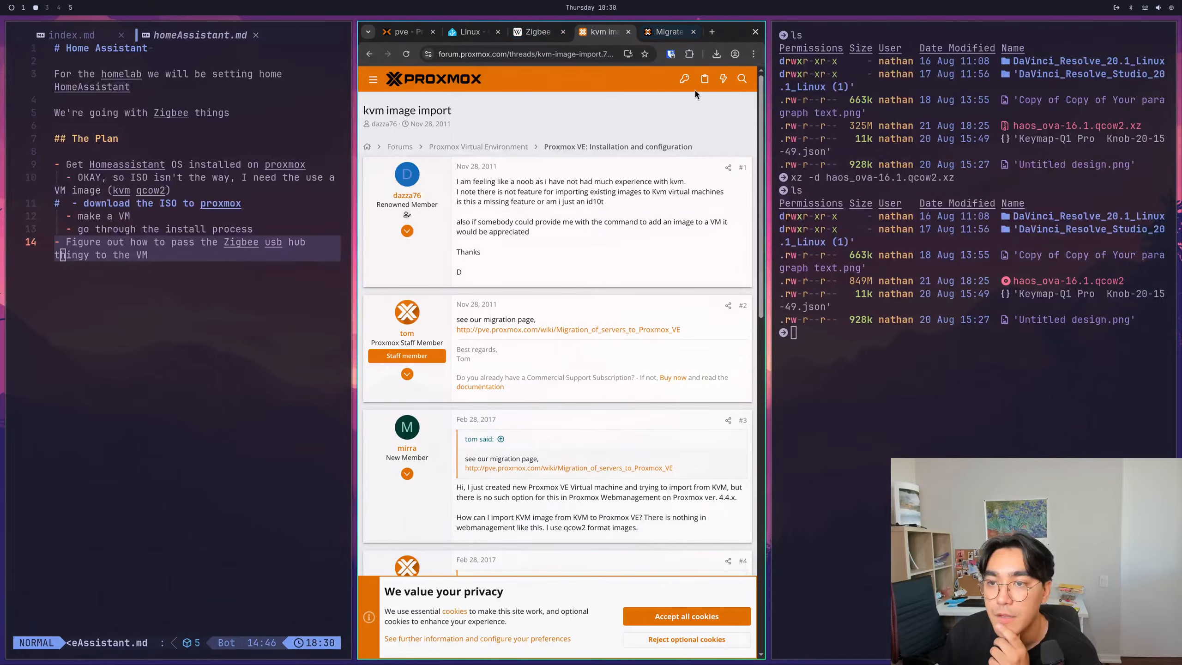
# - Search the web in a new tab for "proxmox upload .qcow2 file"
pyautogui.click(712, 35)
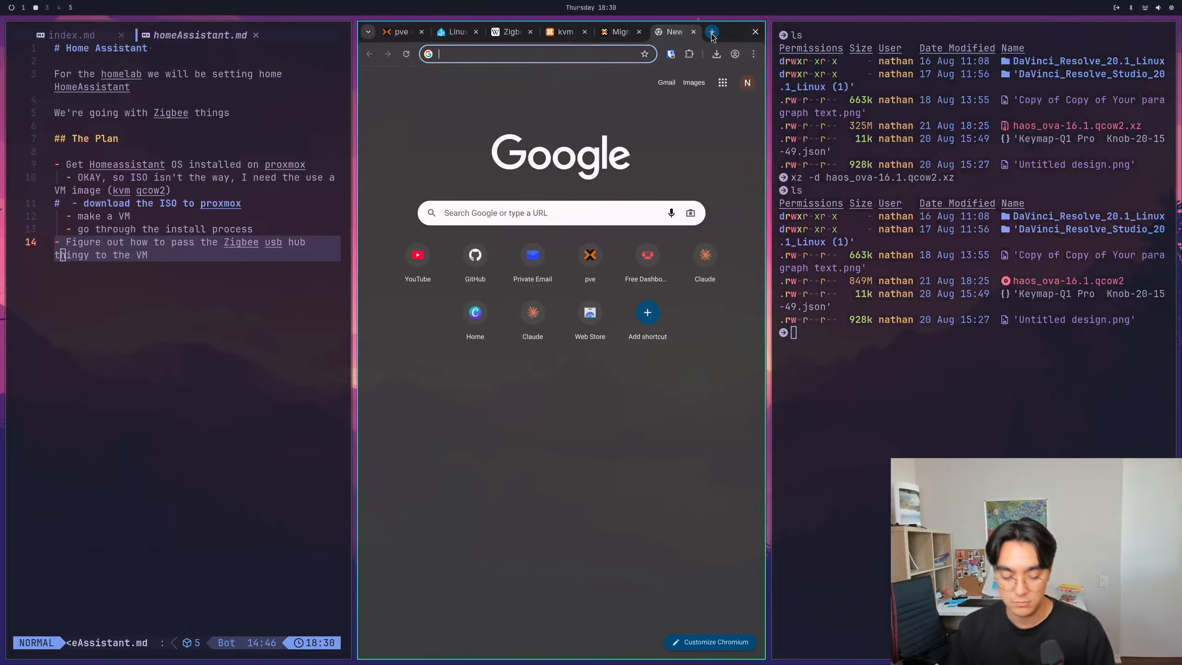
pyautogui.write('proxmox ')
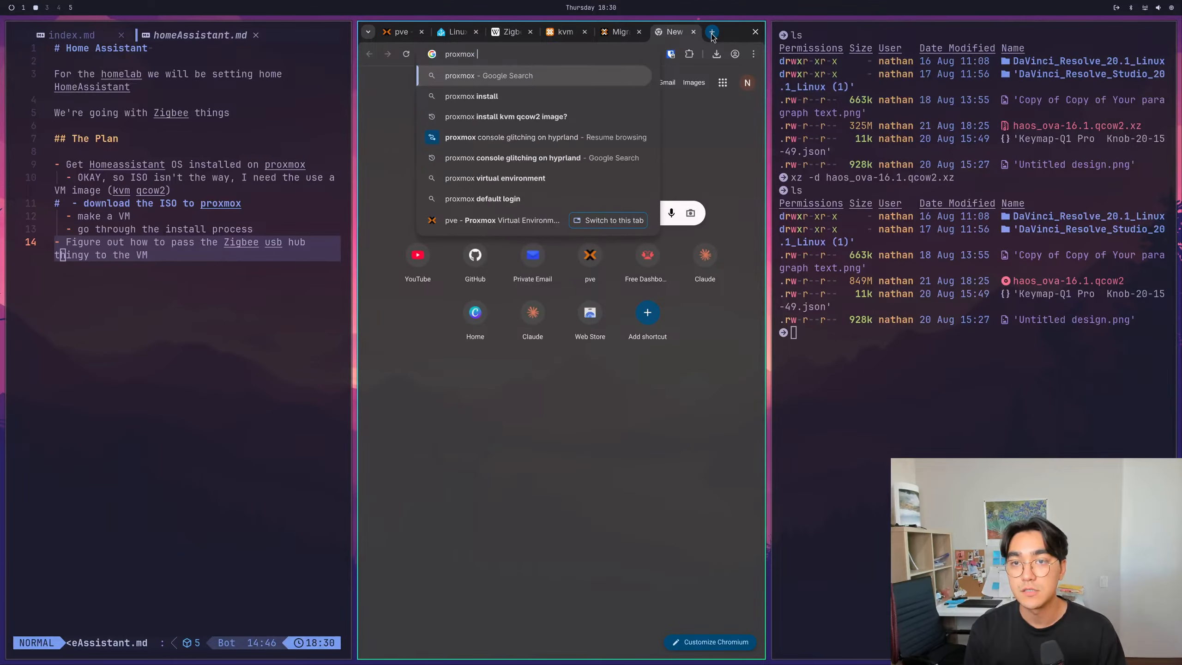
pyautogui.write('upload .qcow2 ima')
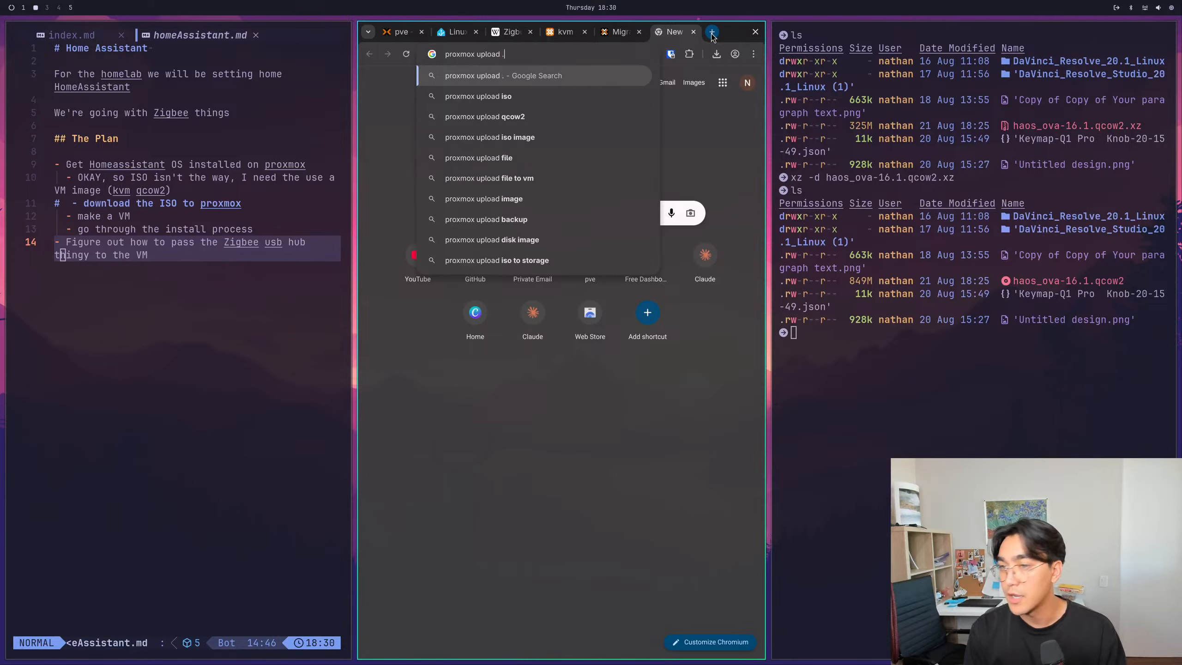
pyautogui.press('BackSpace')
pyautogui.press('BackSpace')
pyautogui.press('BackSpace')
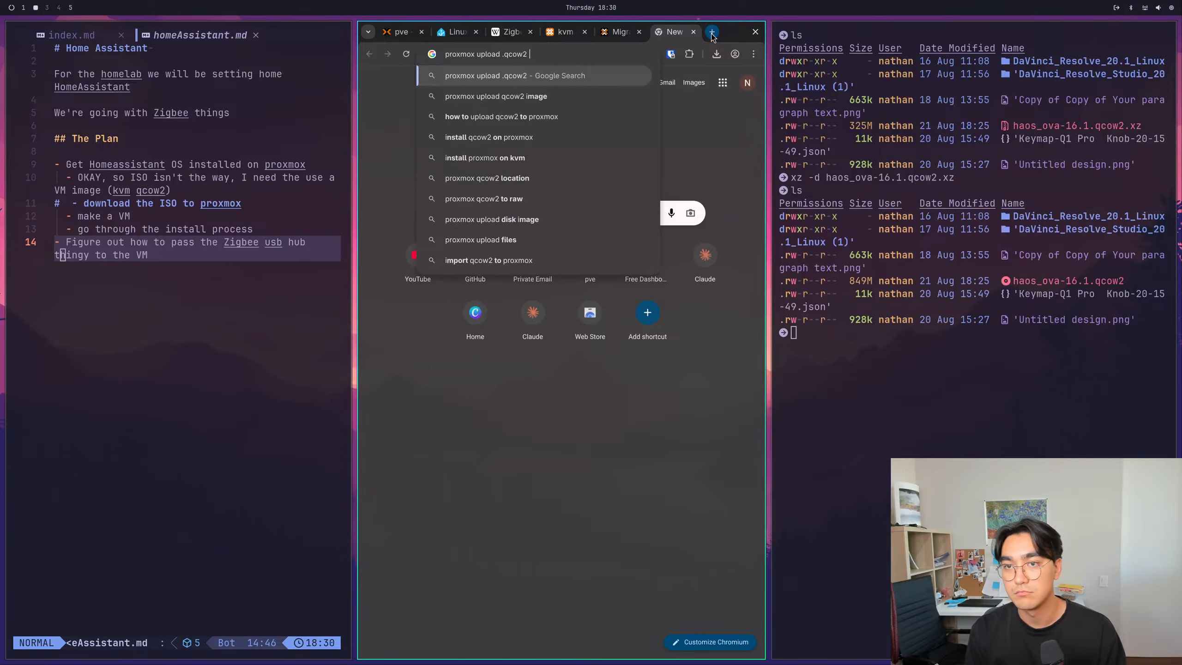
pyautogui.write('file')
pyautogui.press('Return')
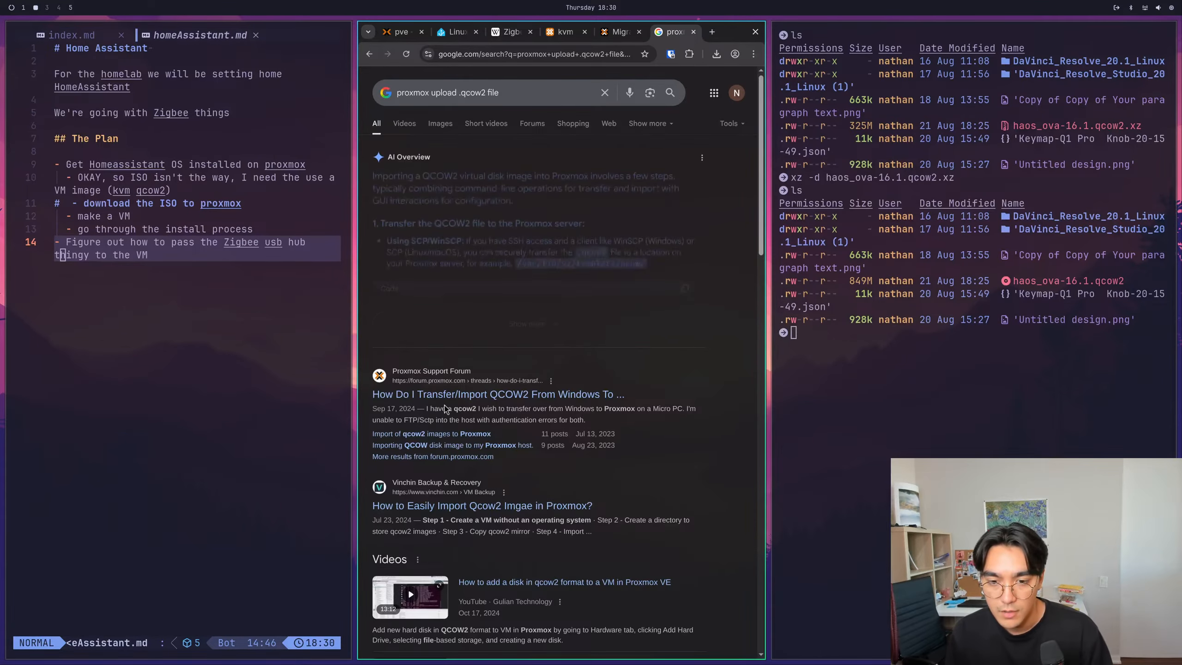
# - Open the forum thread on transferring QCOW2 from Windows to Proxmox and read its copy and qm importdisk commands
pyautogui.click(466, 393)
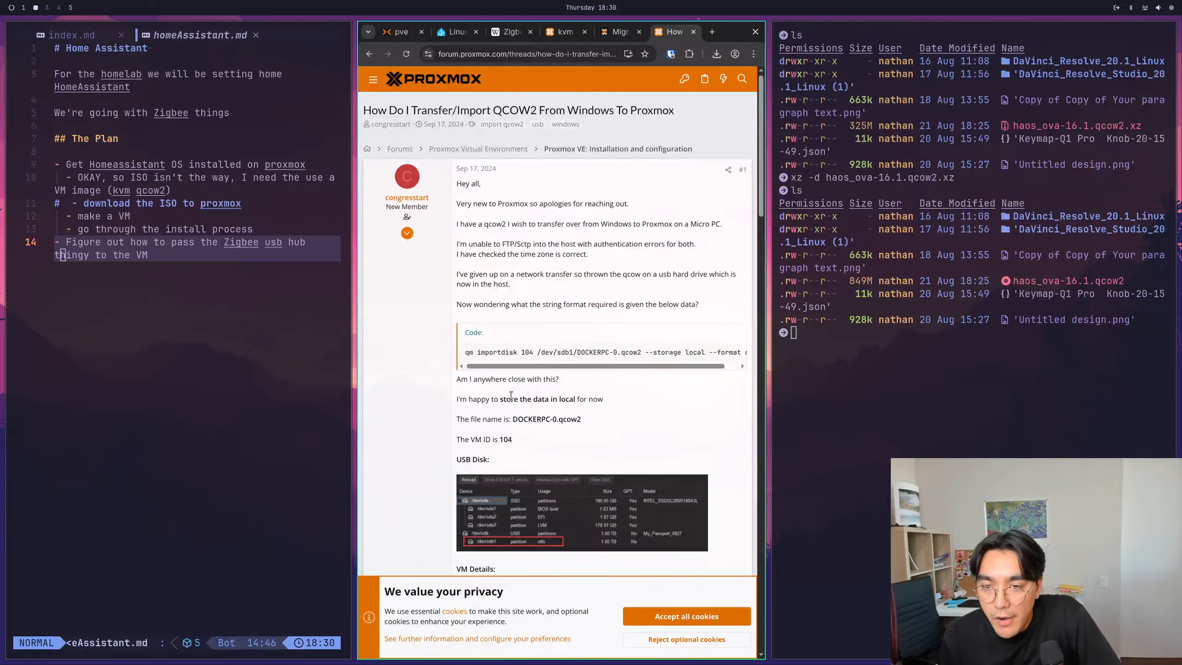
pyautogui.moveTo(581, 366); pyautogui.dragTo(595, 371)
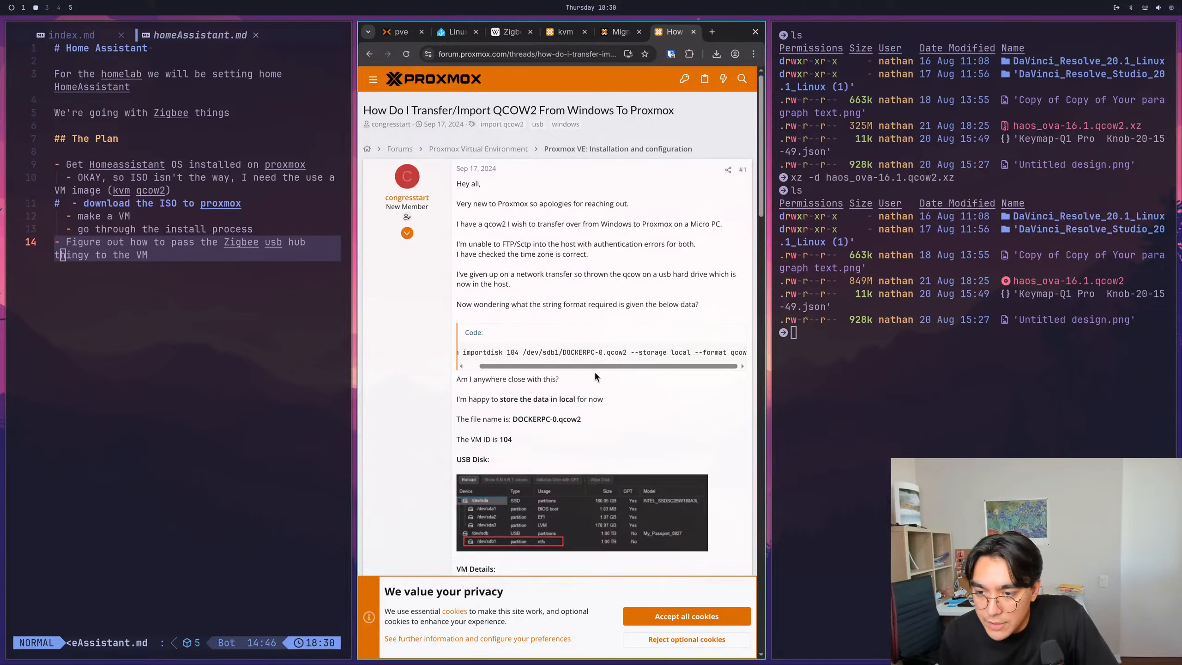
pyautogui.scroll(-2, 639, 386)
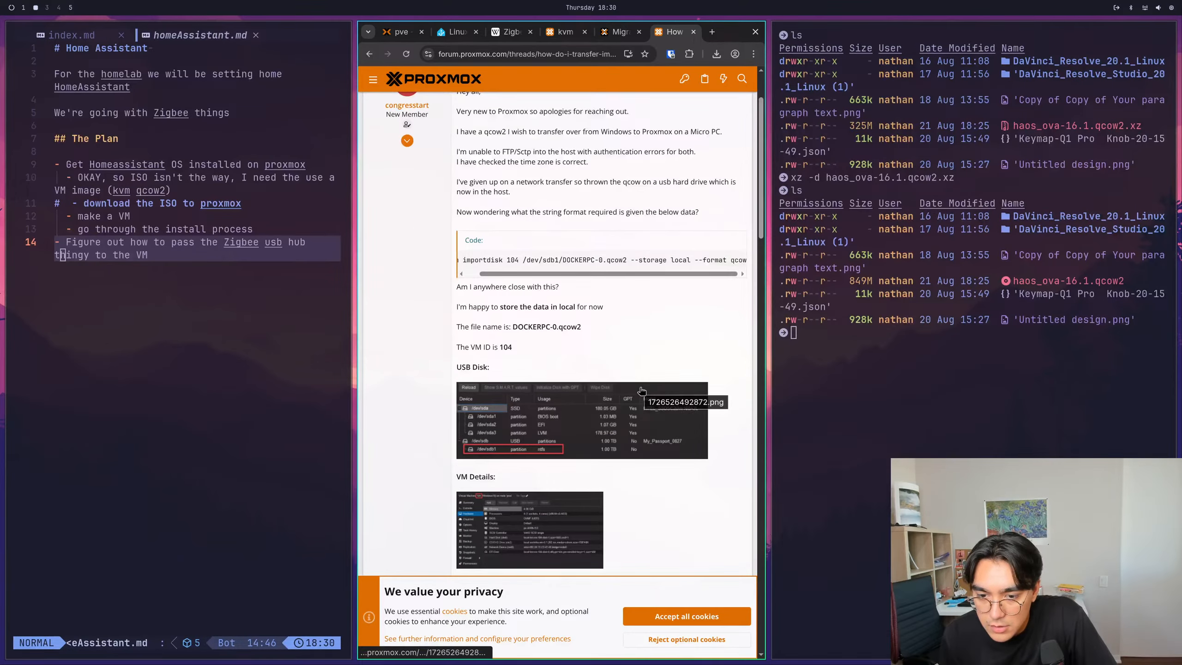
pyautogui.scroll(-6, 720, 474)
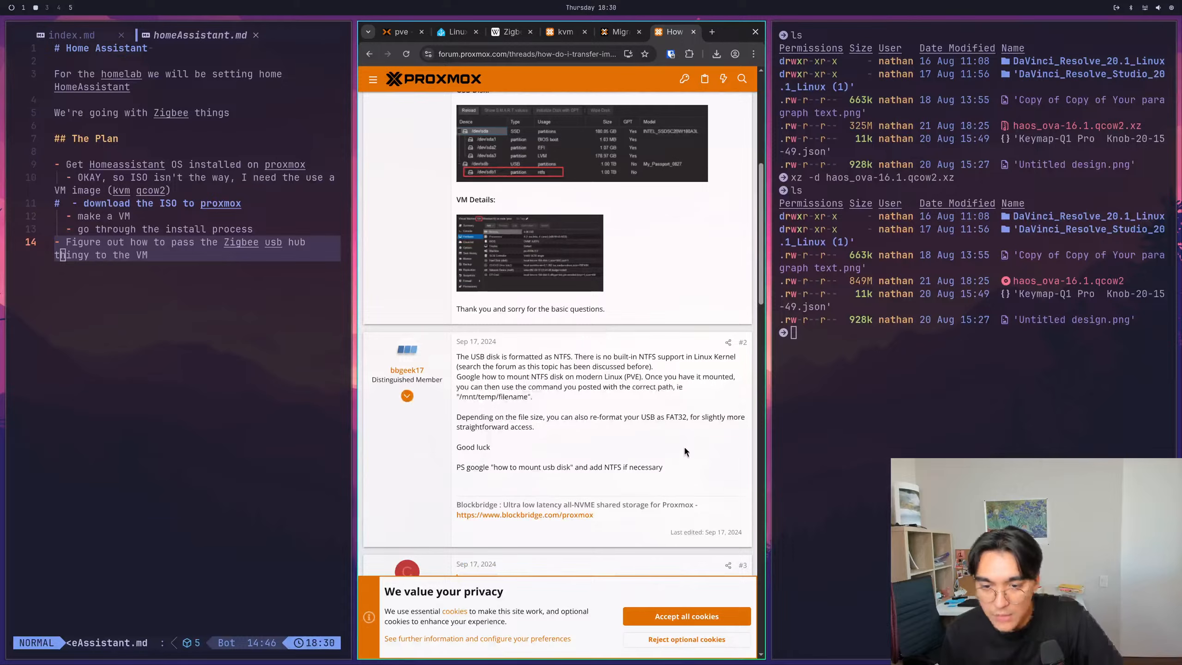
pyautogui.scroll(-12, 652, 437)
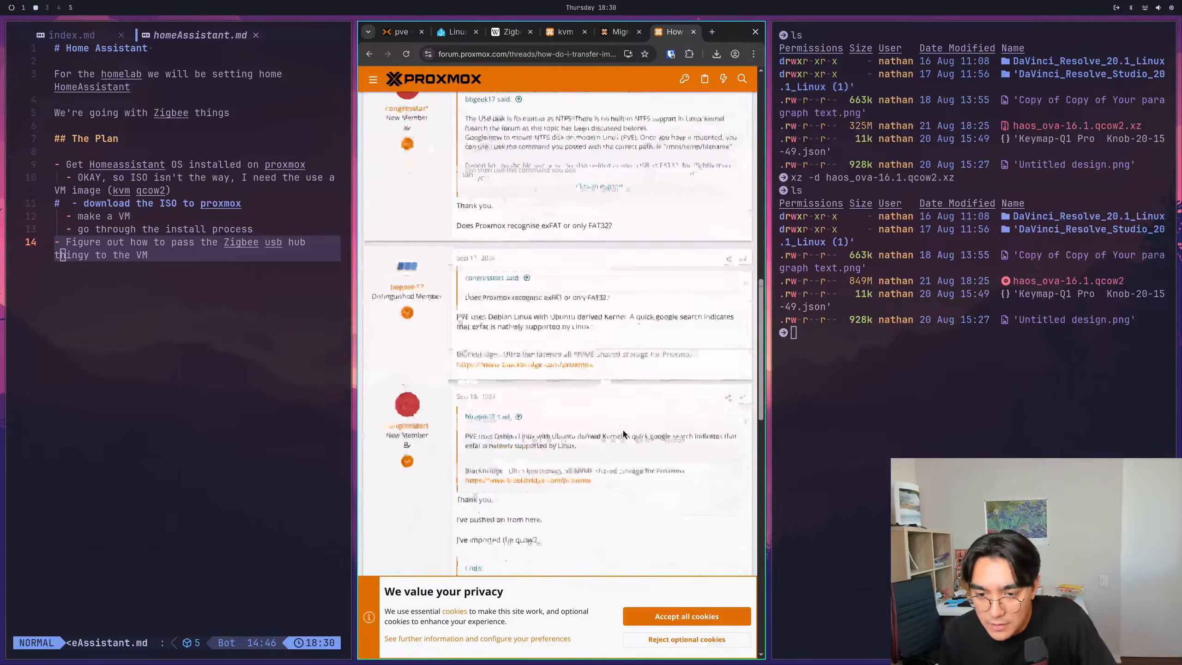
pyautogui.scroll(-3, 622, 429)
pyautogui.moveTo(479, 378); pyautogui.dragTo(528, 382)
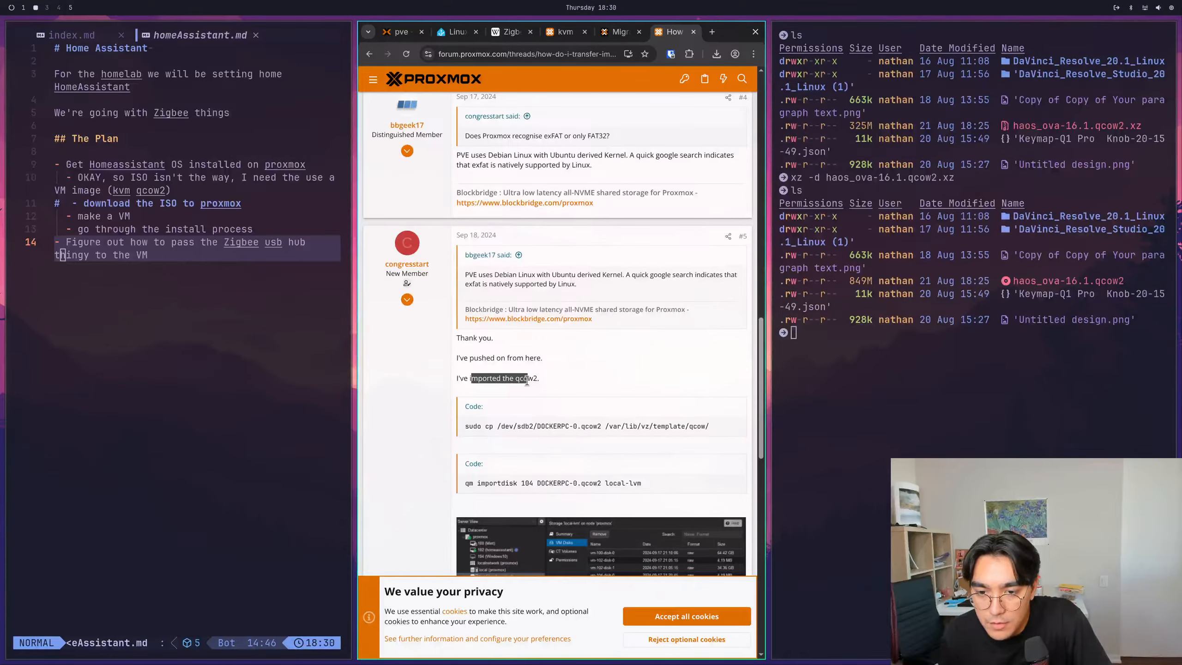
pyautogui.click(528, 384)
pyautogui.moveTo(605, 427); pyautogui.dragTo(711, 427)
pyautogui.click(711, 427)
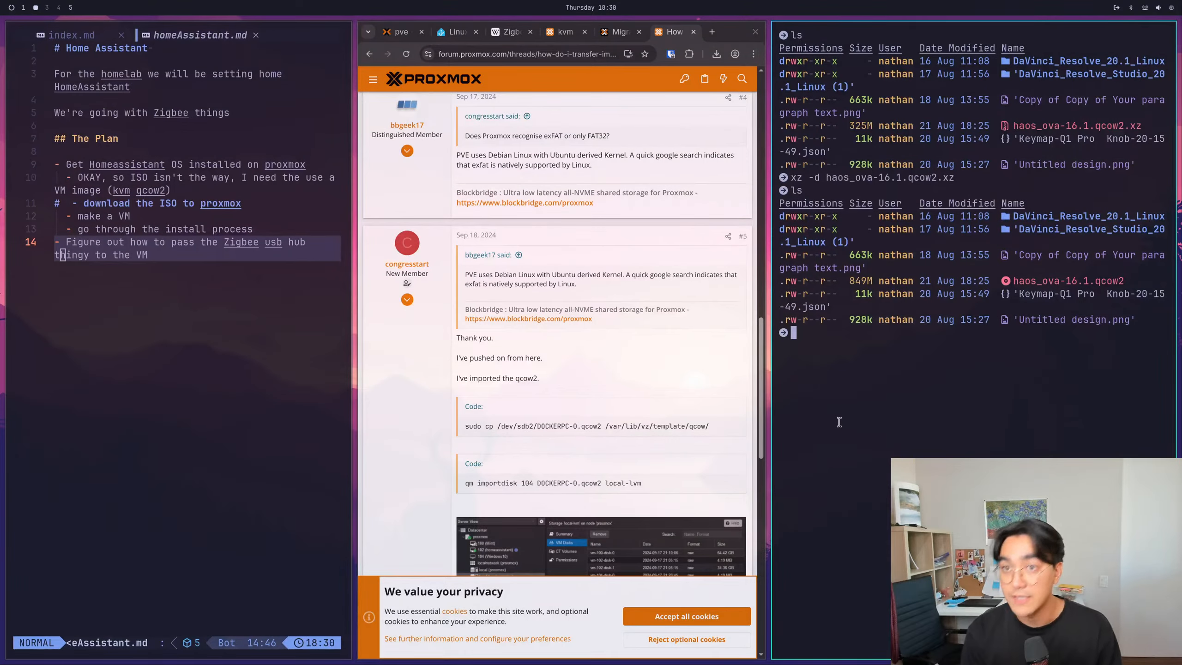
pyautogui.press('super+Return')
pyautogui.press('super+shift+Left')
pyautogui.press('super+shift+Left')
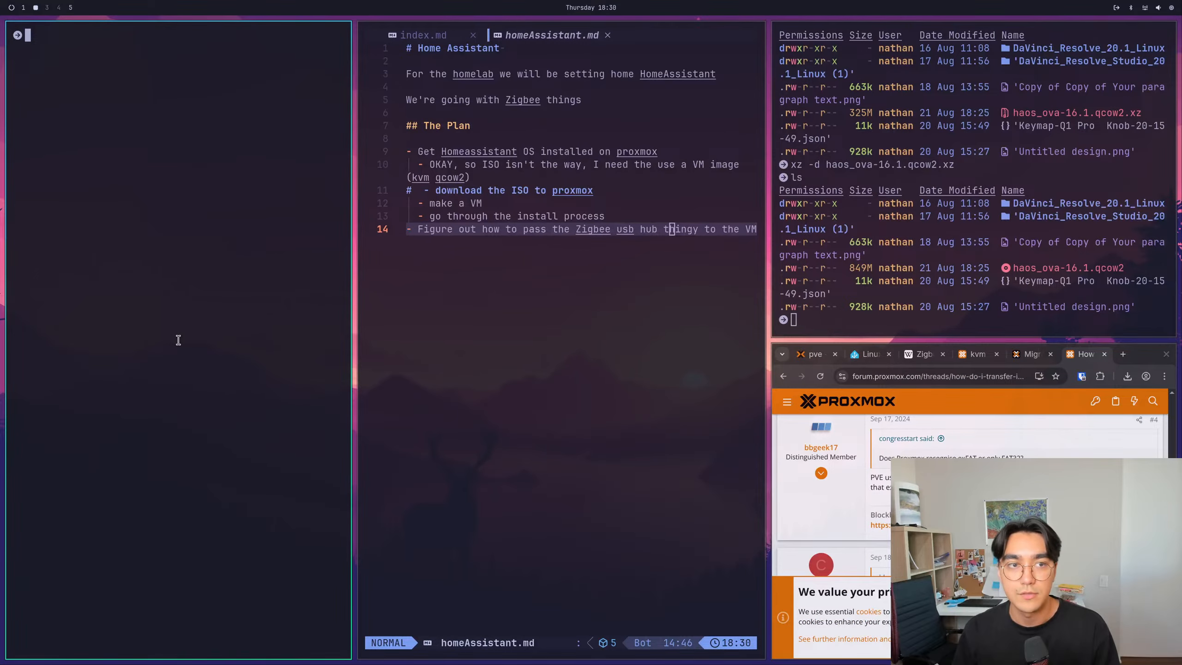
pyautogui.press('super+w')
# - Return to the Proxmox page, dismiss the image upload dialog and open the summary of node pve
pyautogui.click(654, 354)
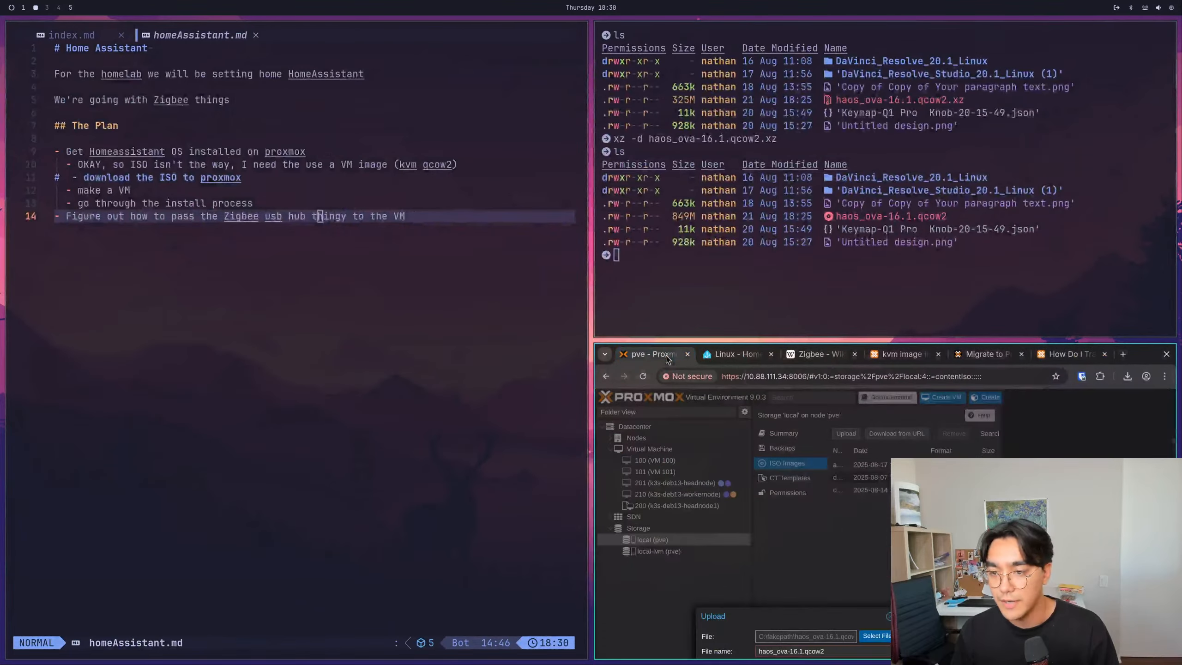
pyautogui.click(977, 455)
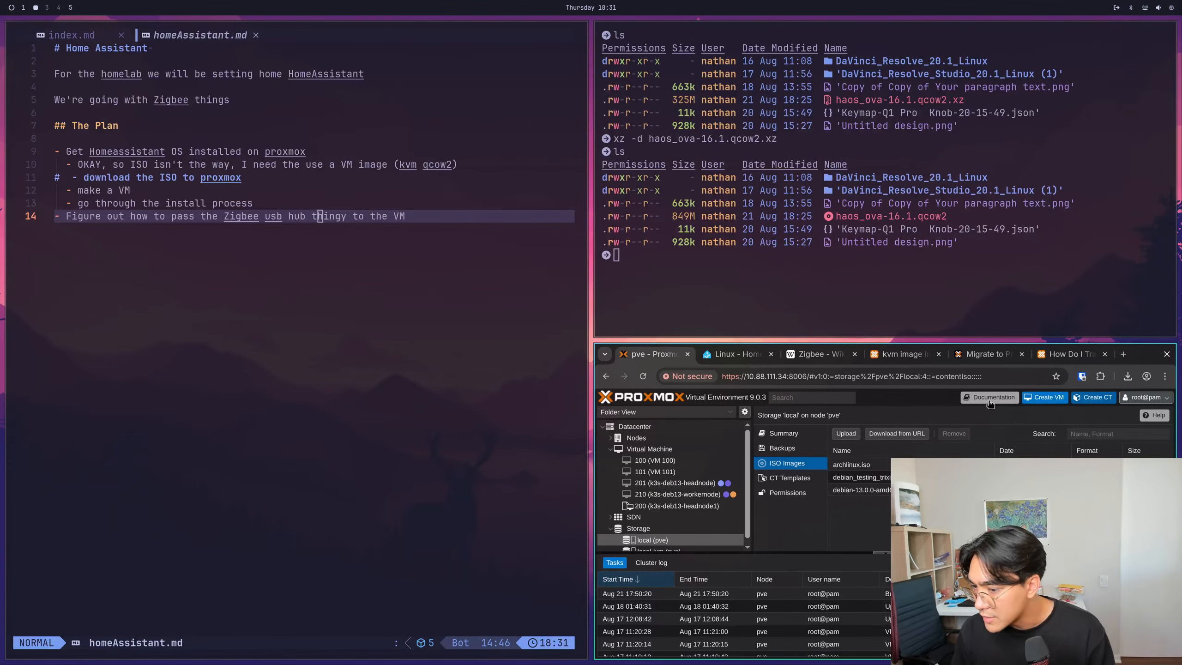
pyautogui.click(637, 437)
pyautogui.click(839, 465)
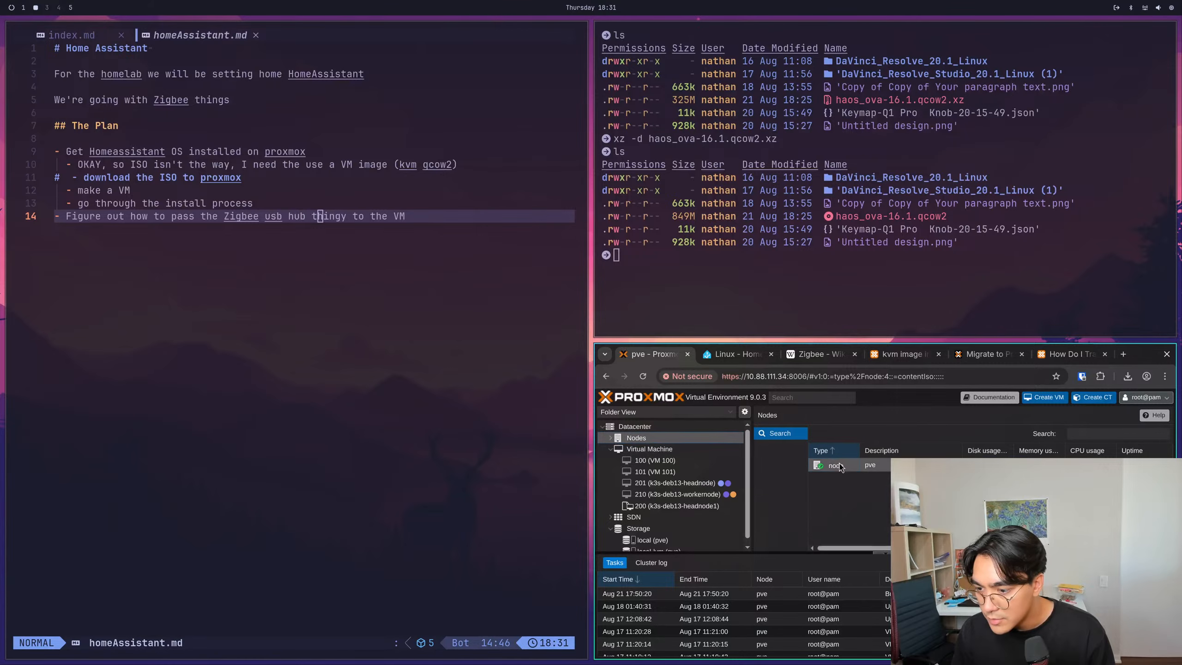
pyautogui.doubleClick(1036, 465)
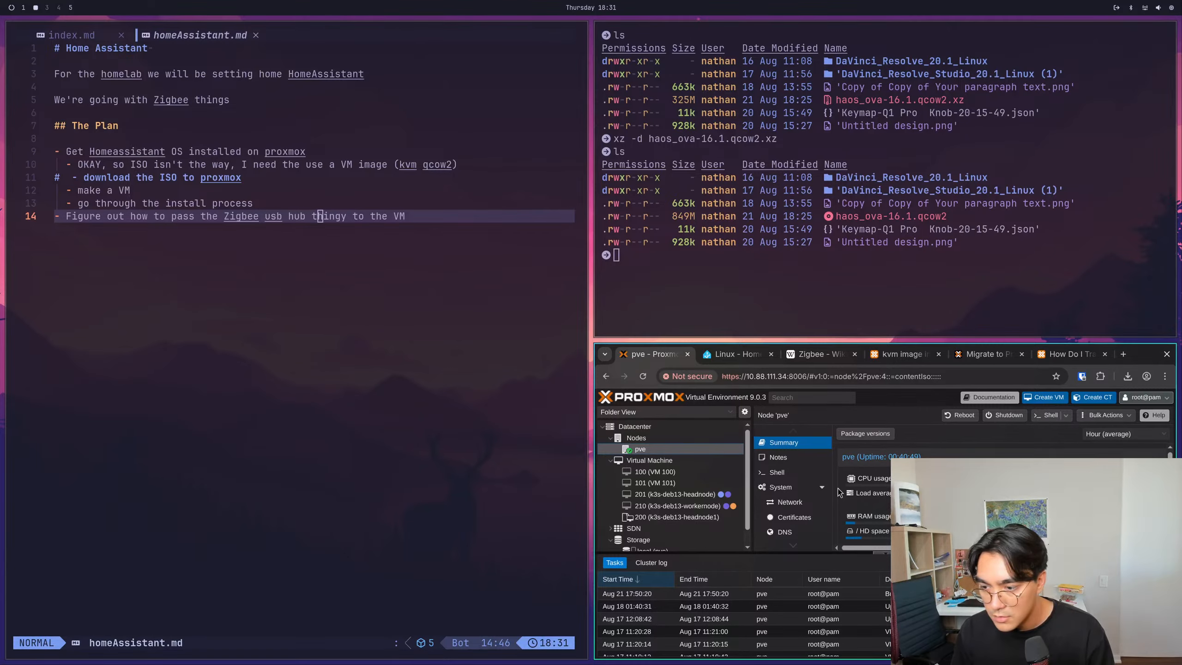
pyautogui.scroll(-1, 654, 512)
pyautogui.scroll(1, 654, 512)
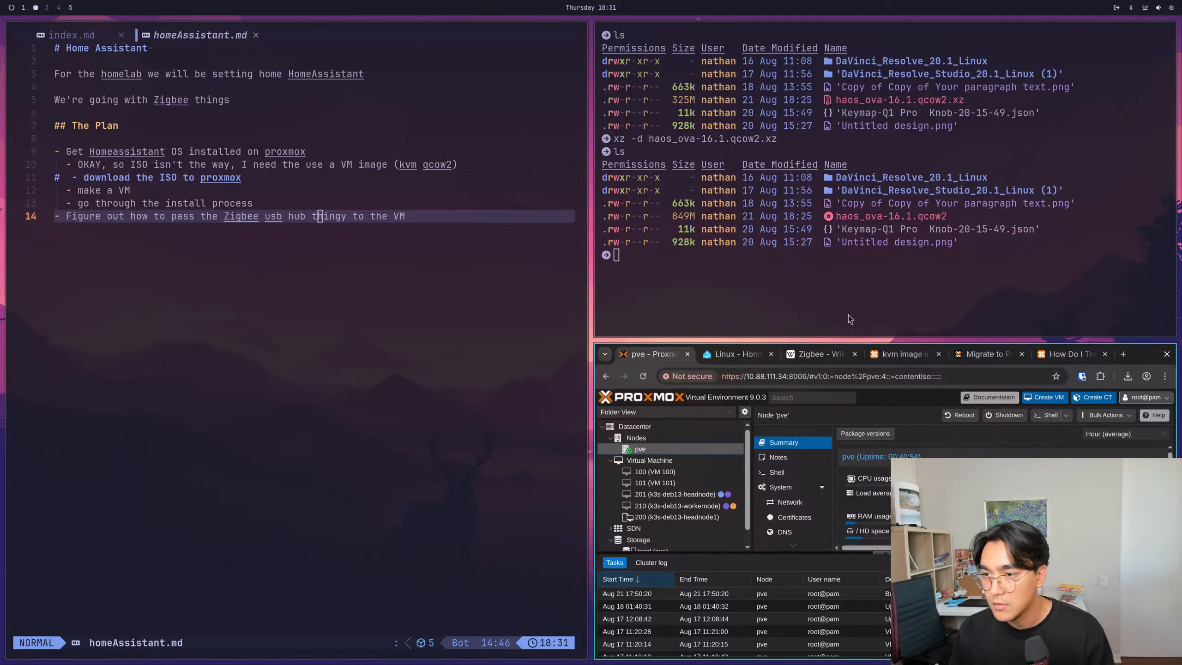
# - Close the homeAssistant.md notes window and place the Proxmox browser beside the terminal, giving the browser most of the width
pyautogui.press('$')
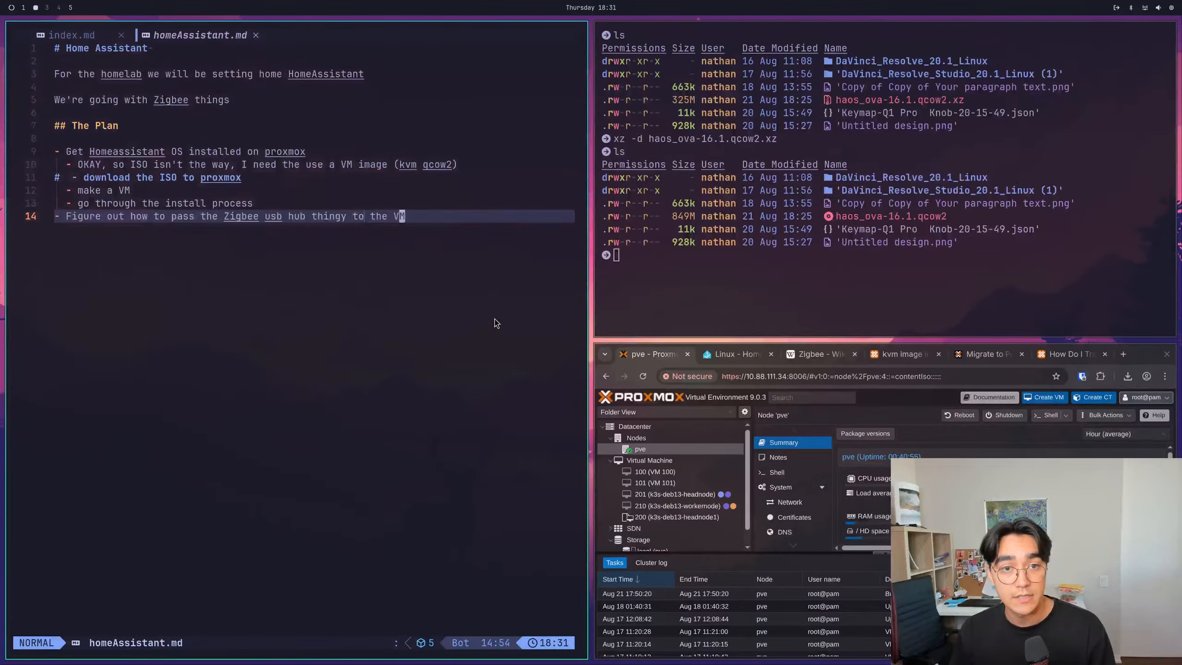
pyautogui.press('super+q')
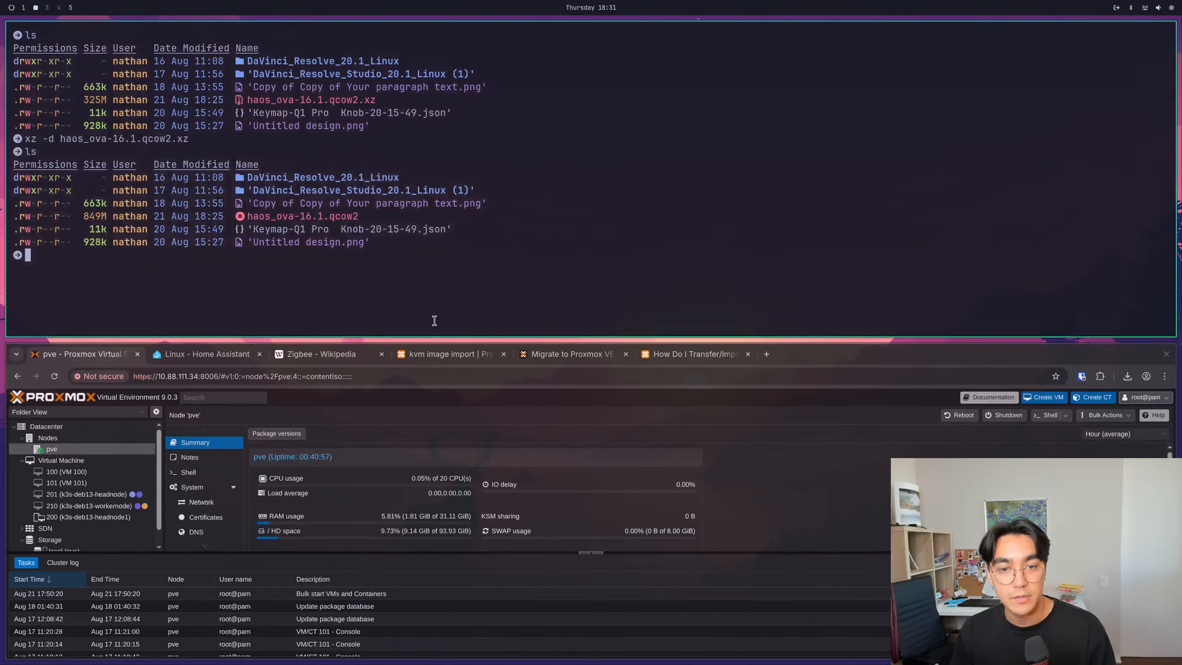
pyautogui.moveTo(821, 399); pyautogui.dragTo(1045, 248)
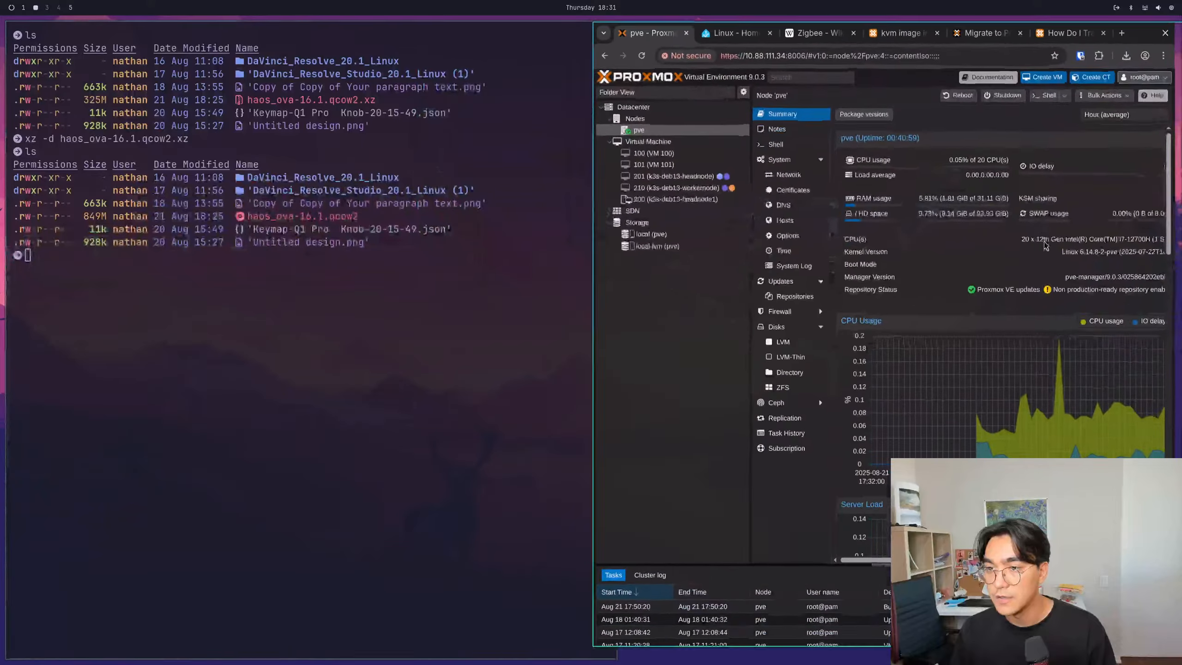
pyautogui.moveTo(522, 259); pyautogui.dragTo(278, 262)
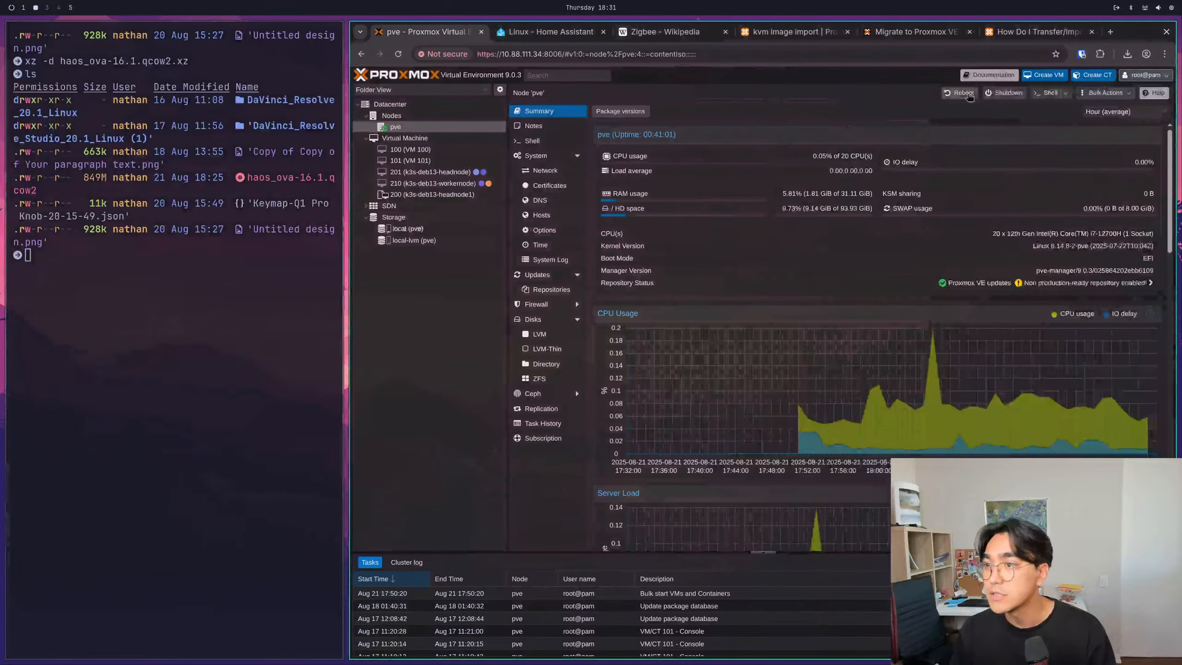
# - Open the pve node's shell beside the QCOW2 import forum thread, moving the local terminal to workspace 3
pyautogui.click(1049, 93)
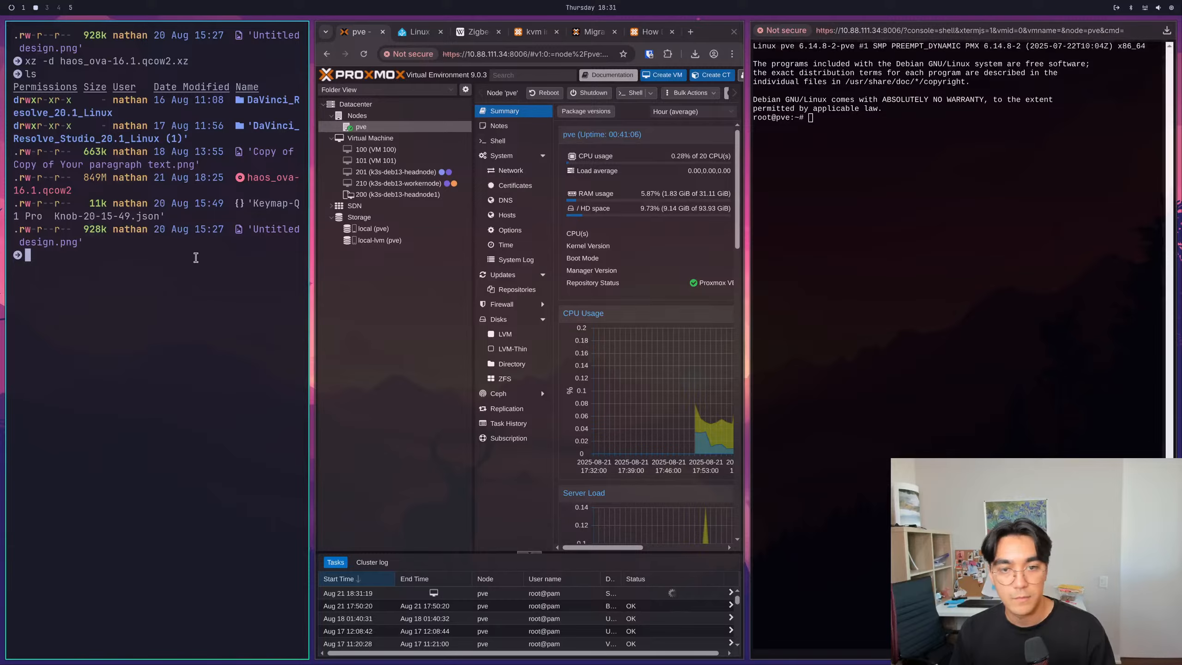
pyautogui.press('super+shift+3')
pyautogui.press('super+2')
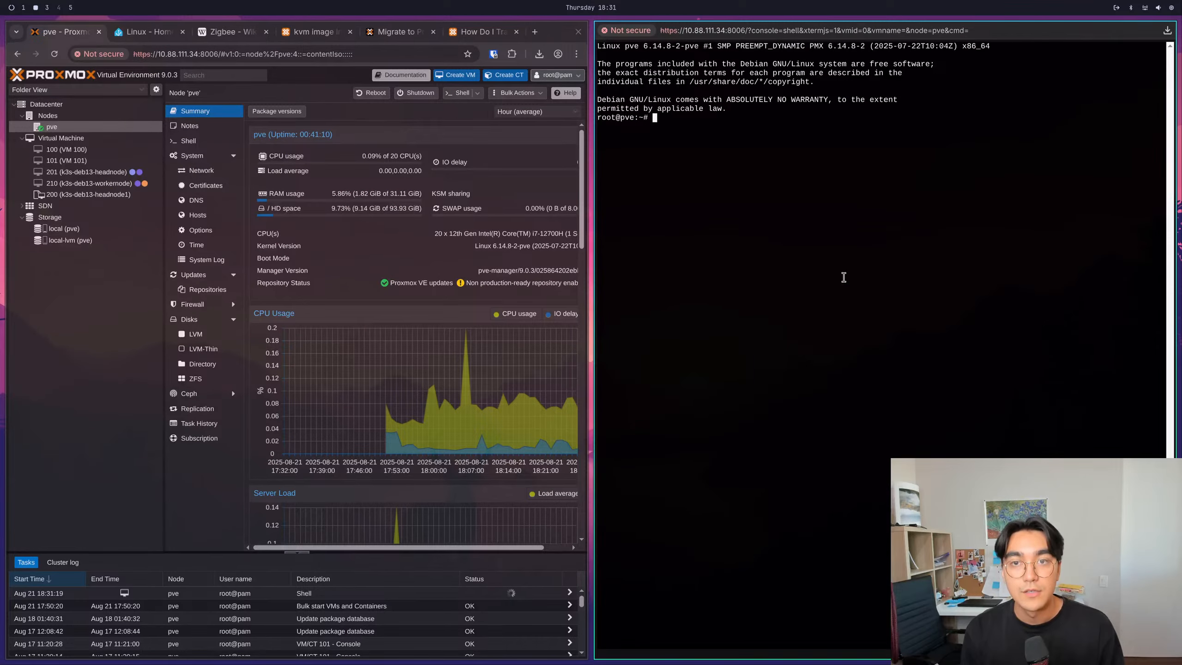
pyautogui.click(484, 32)
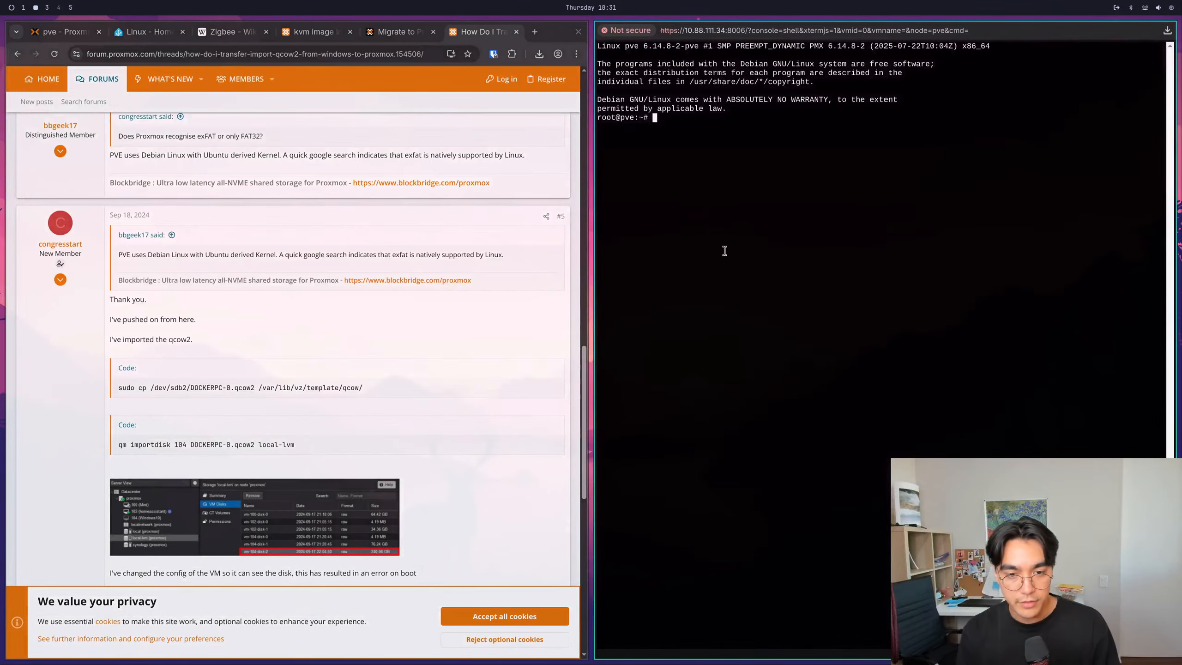
# - In the pve node shell, change to the /var/lib/vz directory and list its contents
pyautogui.write('cd /var/lib/vz/')
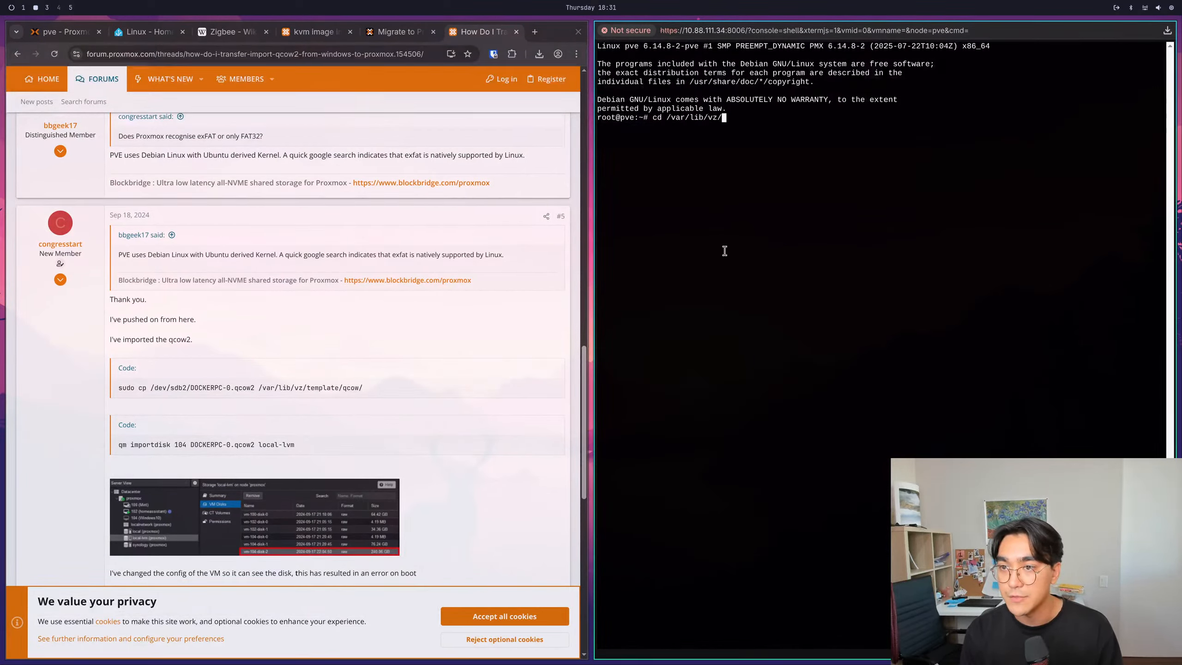
pyautogui.press('BackSpace')
pyautogui.press('Return')
pyautogui.write('ls')
pyautogui.press('Return')
# - Enter the images directory under /var/lib/vz and list its contents
pyautogui.write('c')
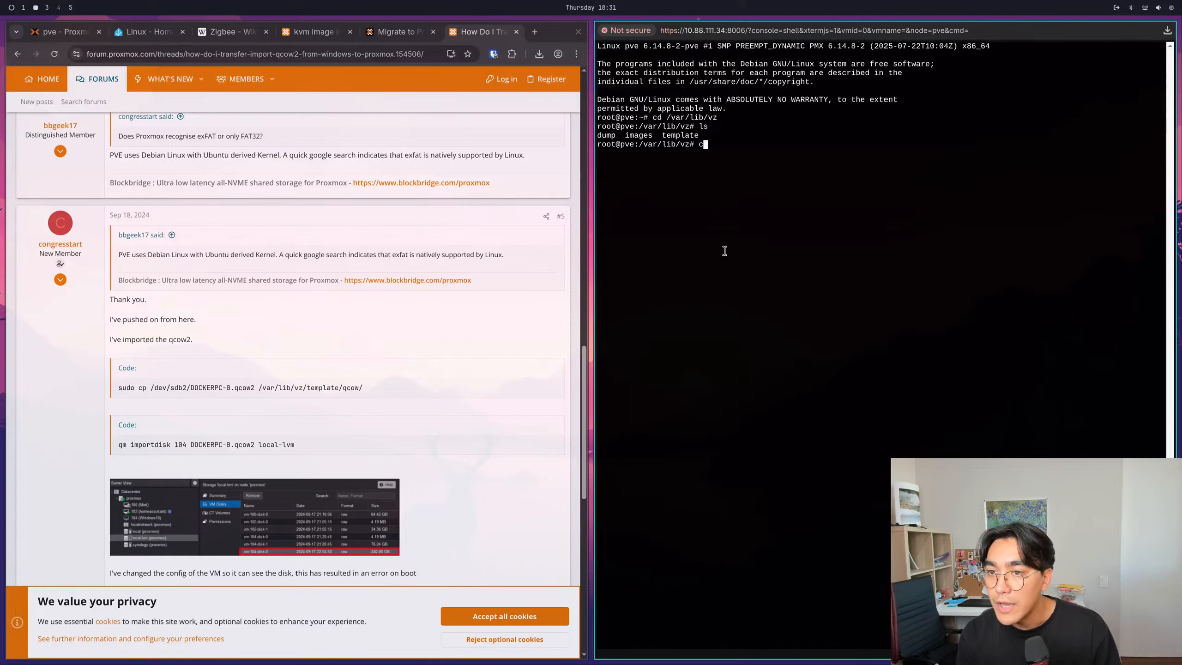
pyautogui.write('d images')
pyautogui.press('Return')
pyautogui.write('ls')
# - Go back up, enter the template directory and list its contents, comparing them with the /qcow/ destination in the forum's copy command
pyautogui.press('Return')
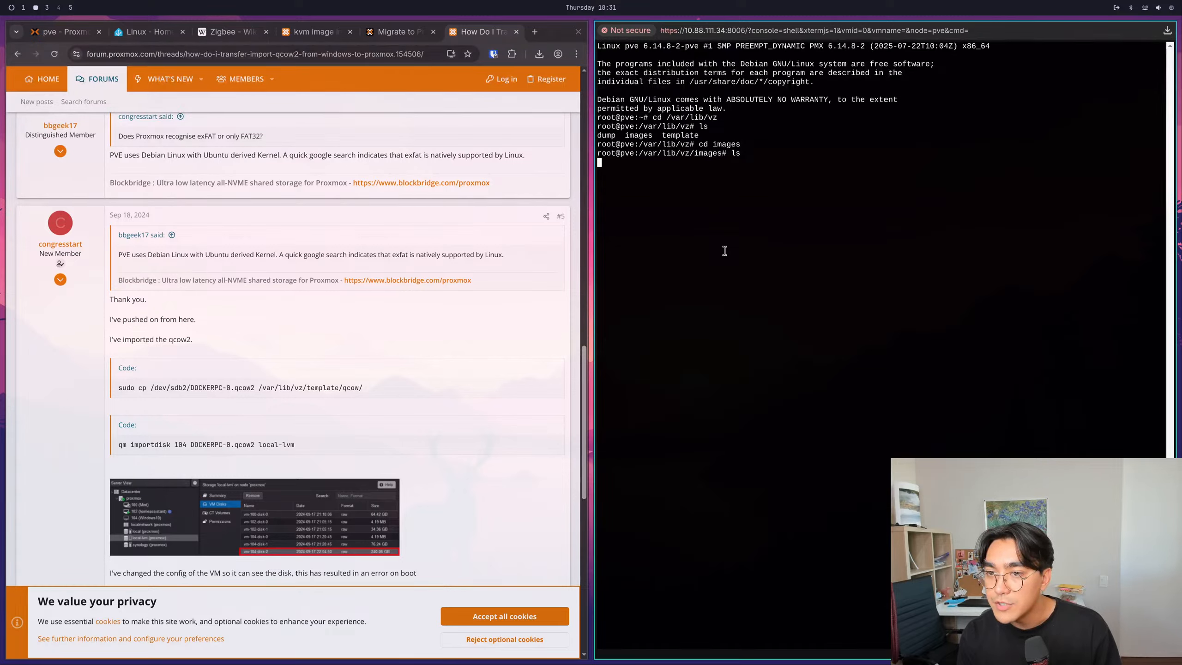
pyautogui.write('cd ..')
pyautogui.press('Return')
pyautogui.write('cd template')
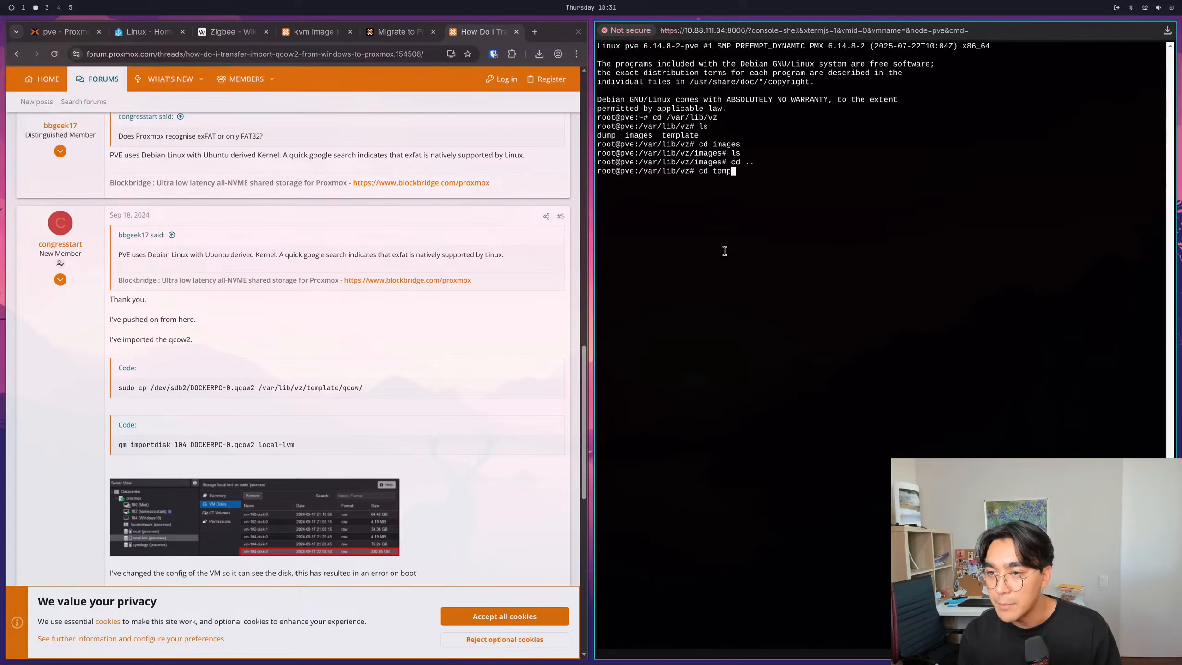
pyautogui.press('Return')
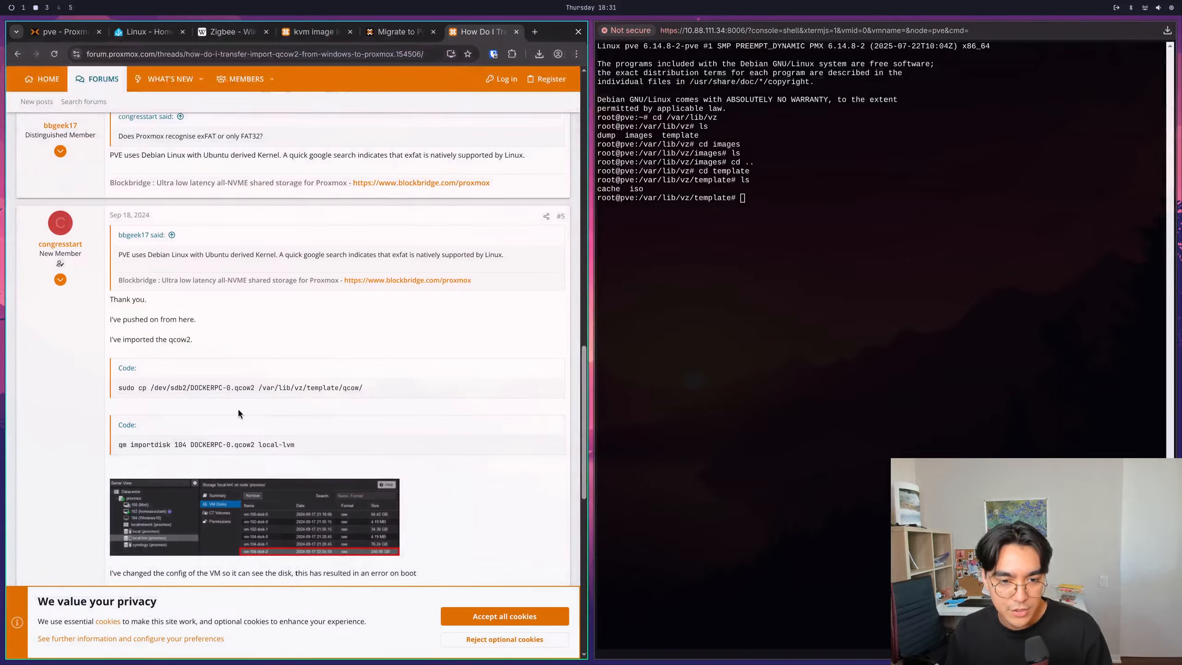
pyautogui.moveTo(339, 388); pyautogui.dragTo(363, 388)
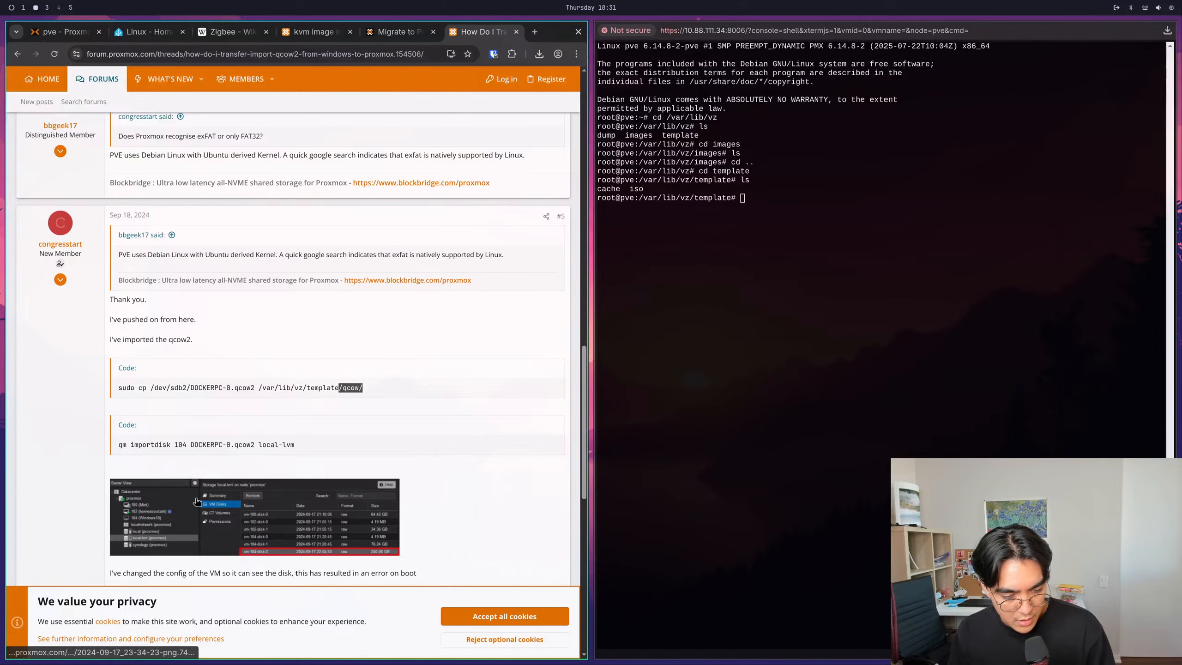
pyautogui.write('ls')
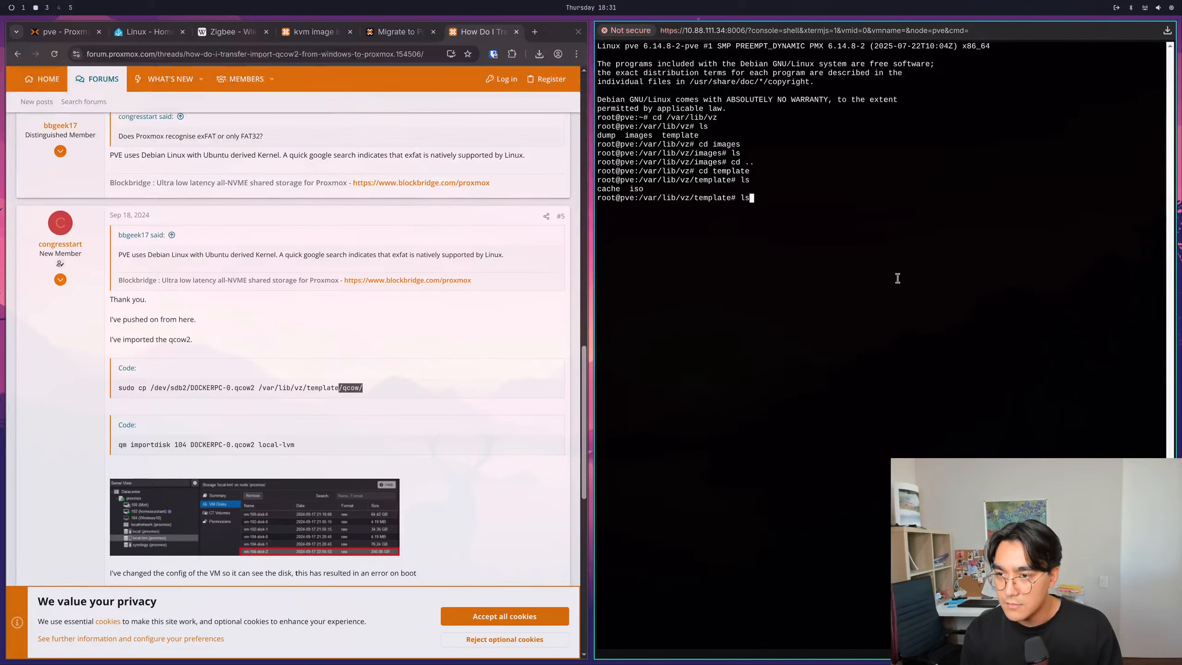
pyautogui.press('Return')
pyautogui.write('c')
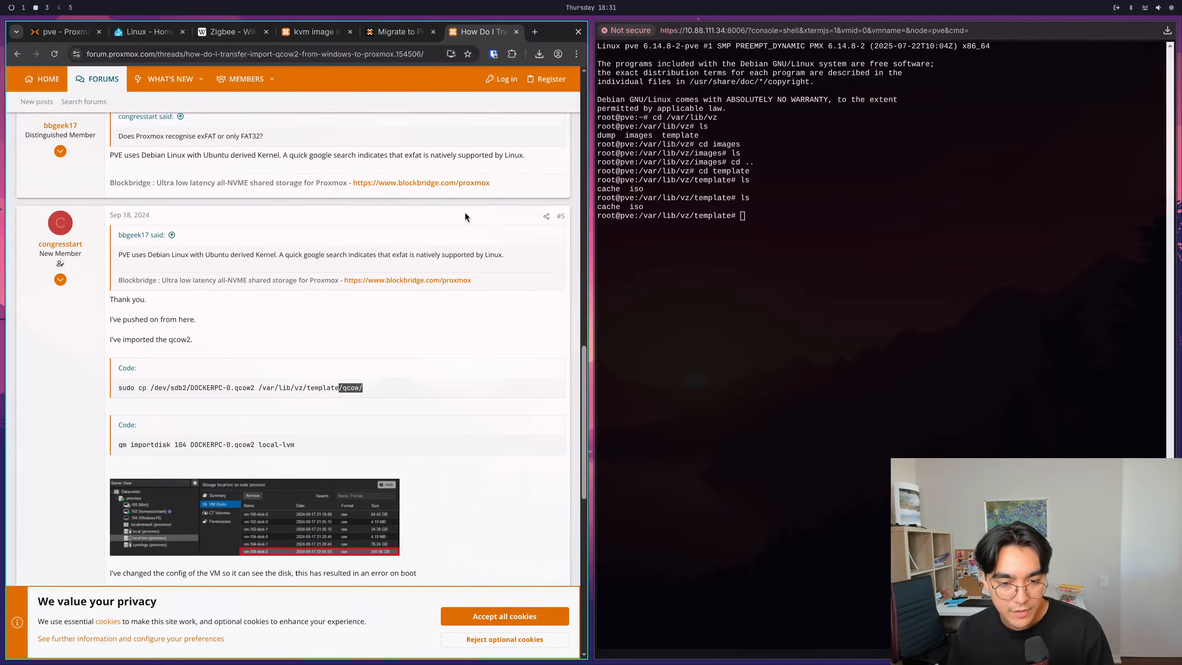
# - Examine the qm importdisk command and the quoted reply about exFAT support in forum post #5
pyautogui.scroll(-2, 317, 527)
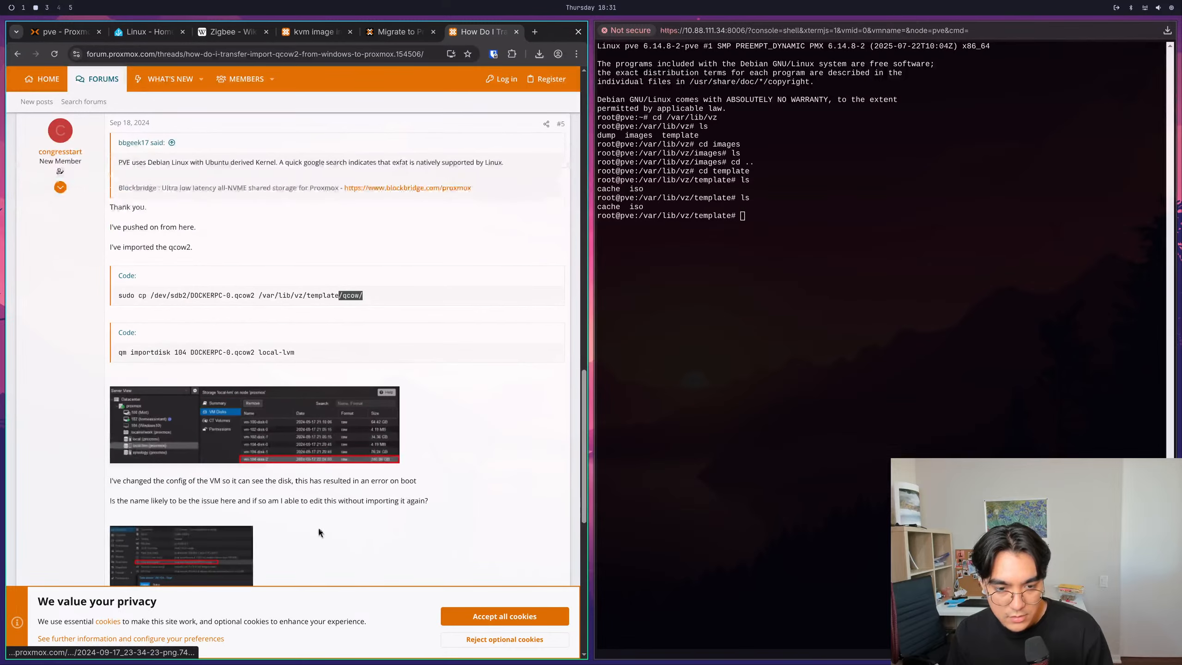
pyautogui.moveTo(122, 352); pyautogui.dragTo(197, 355)
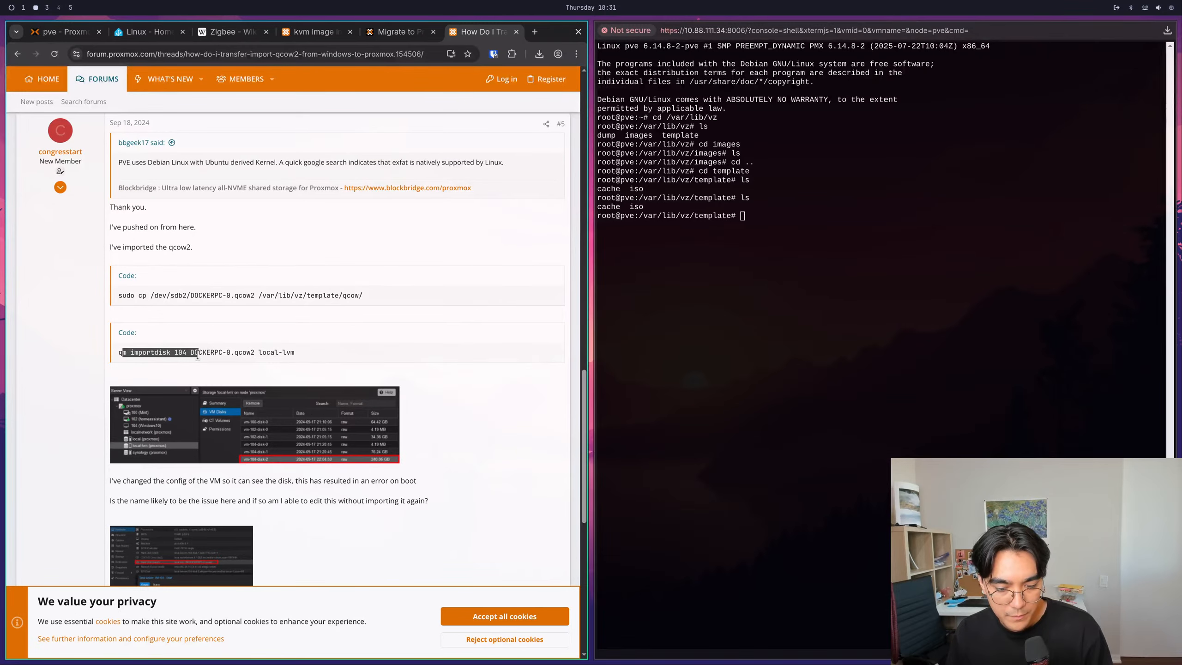
pyautogui.click(202, 356)
pyautogui.scroll(2, 248, 363)
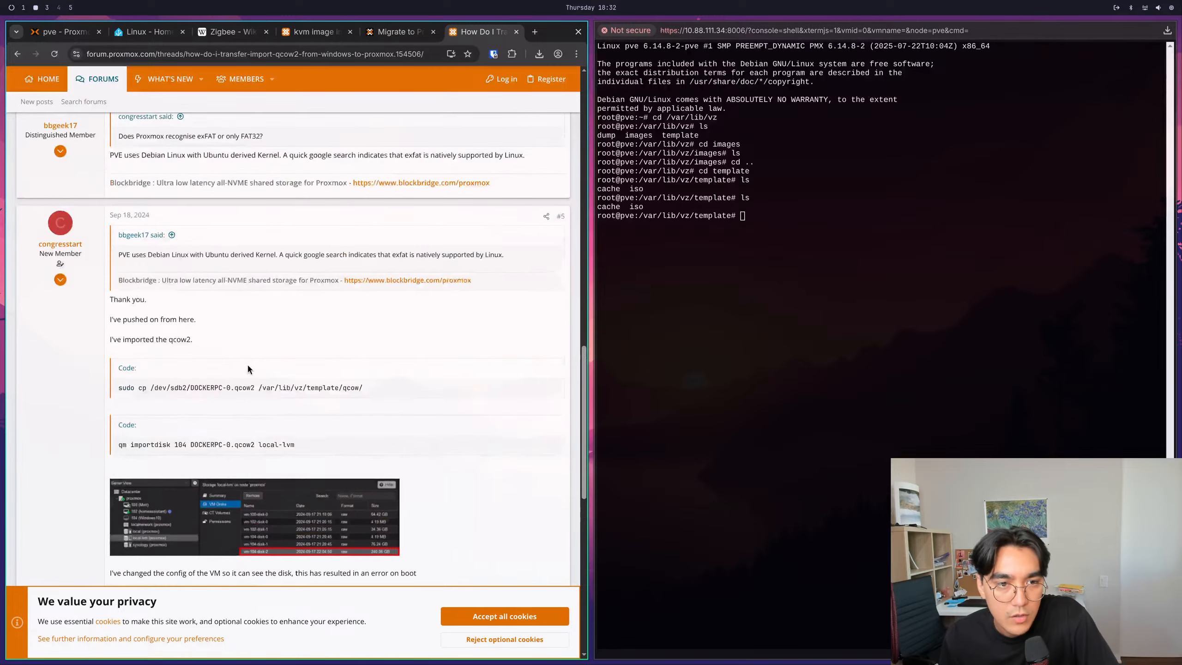
pyautogui.moveTo(118, 255); pyautogui.dragTo(331, 257)
pyautogui.click(334, 257)
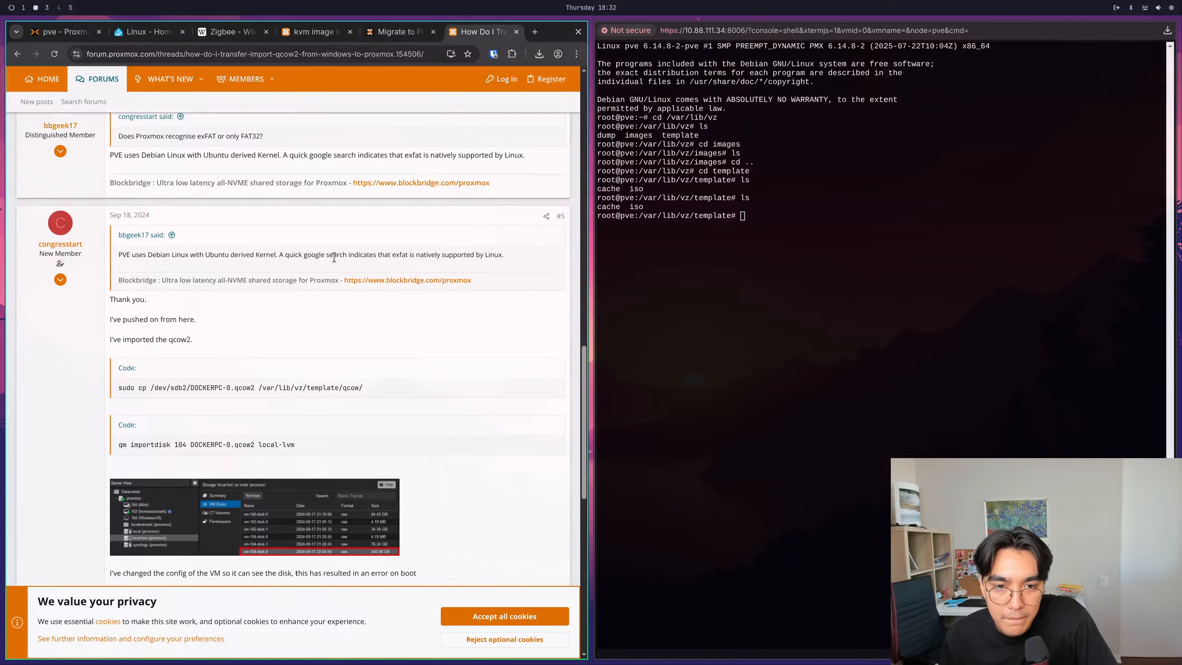
pyautogui.scroll(-4, 136, 329)
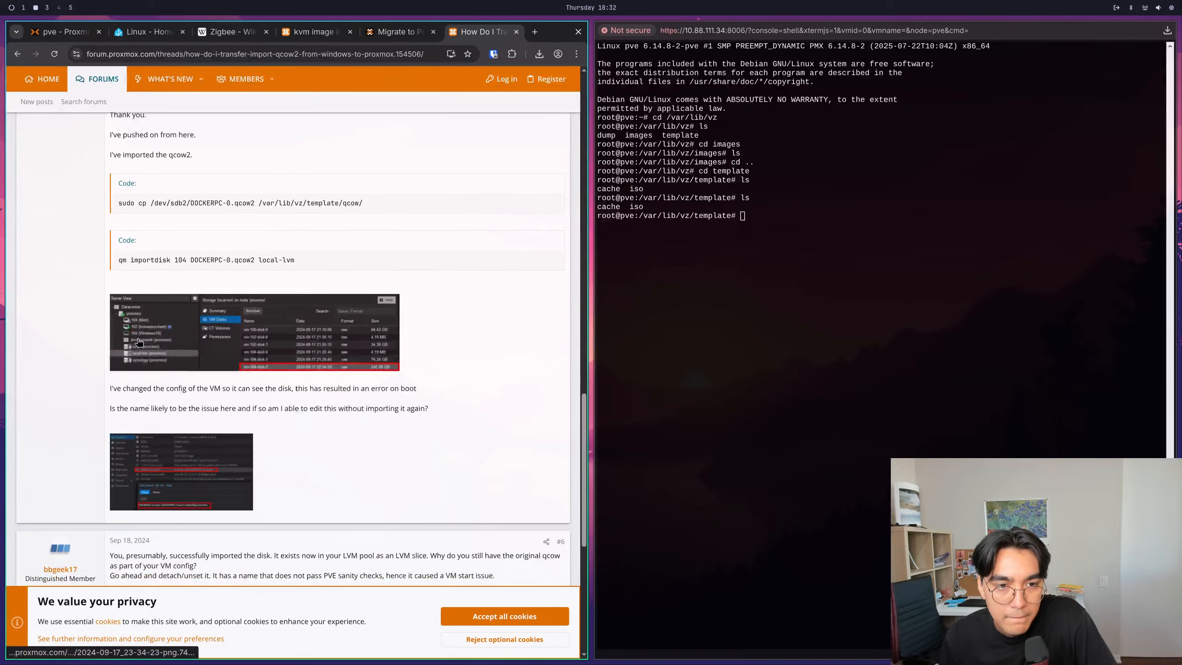
# - Read the end of post #5 on the VM config boot error and reply #6 on detaching the original qcow
pyautogui.moveTo(117, 389); pyautogui.dragTo(385, 400)
pyautogui.click(112, 401)
pyautogui.moveTo(116, 407); pyautogui.dragTo(232, 408)
pyautogui.click(232, 408)
pyautogui.scroll(-6, 232, 408)
pyautogui.scroll(2, 231, 409)
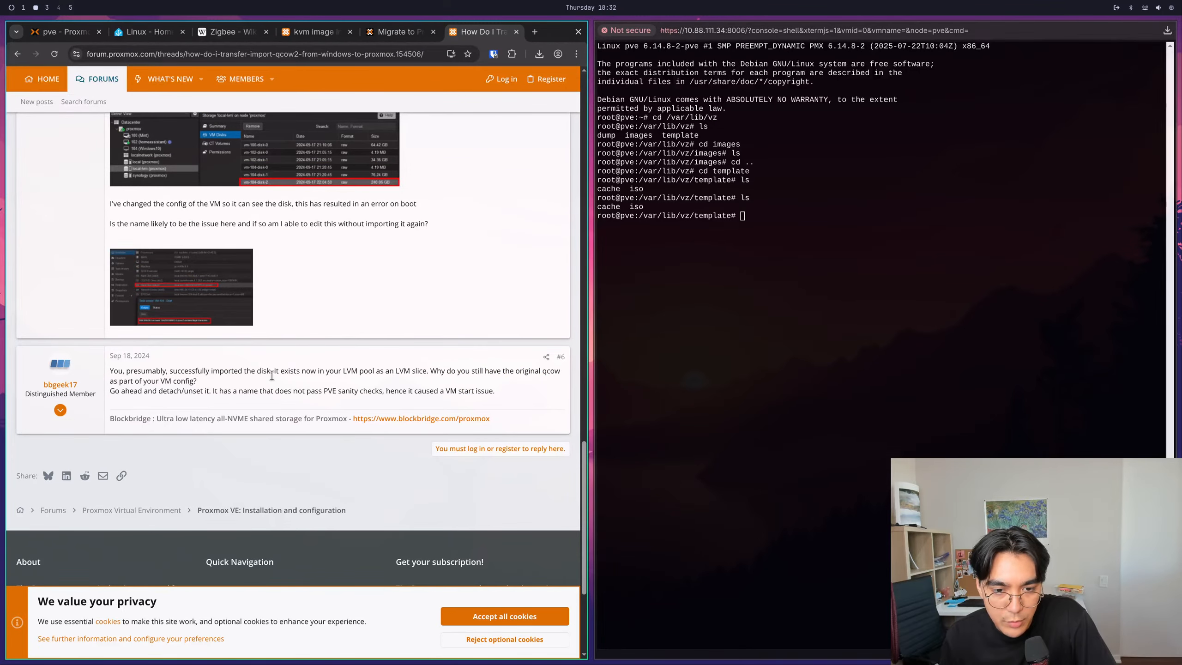
pyautogui.moveTo(275, 373); pyautogui.dragTo(365, 368)
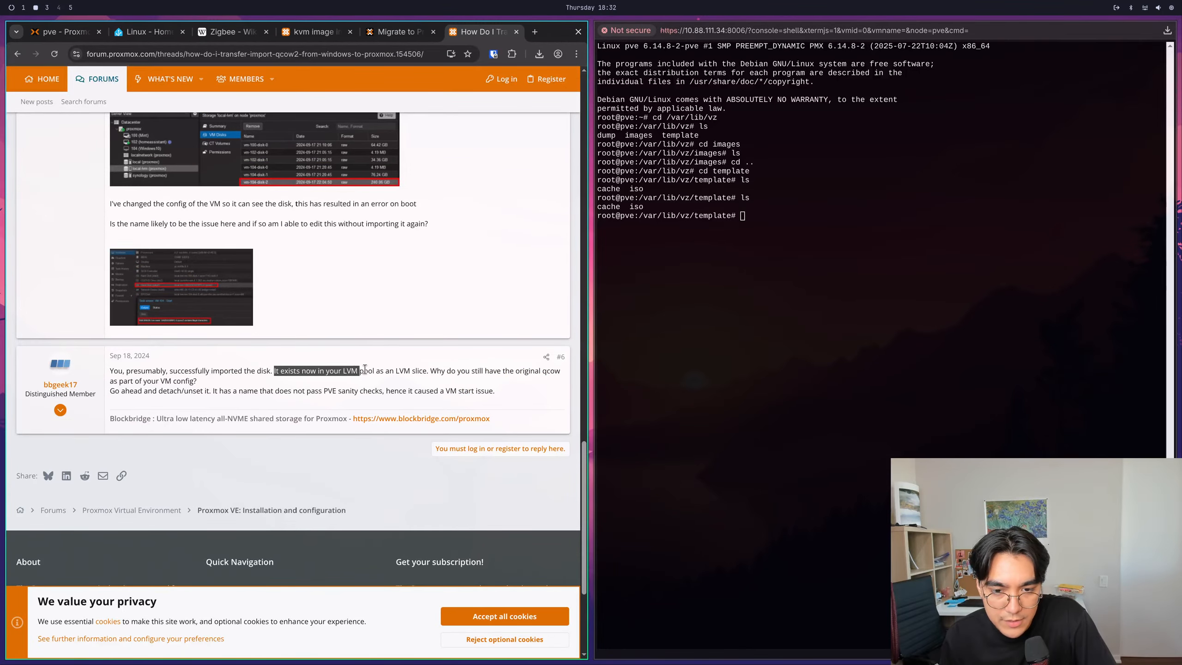
pyautogui.click(435, 375)
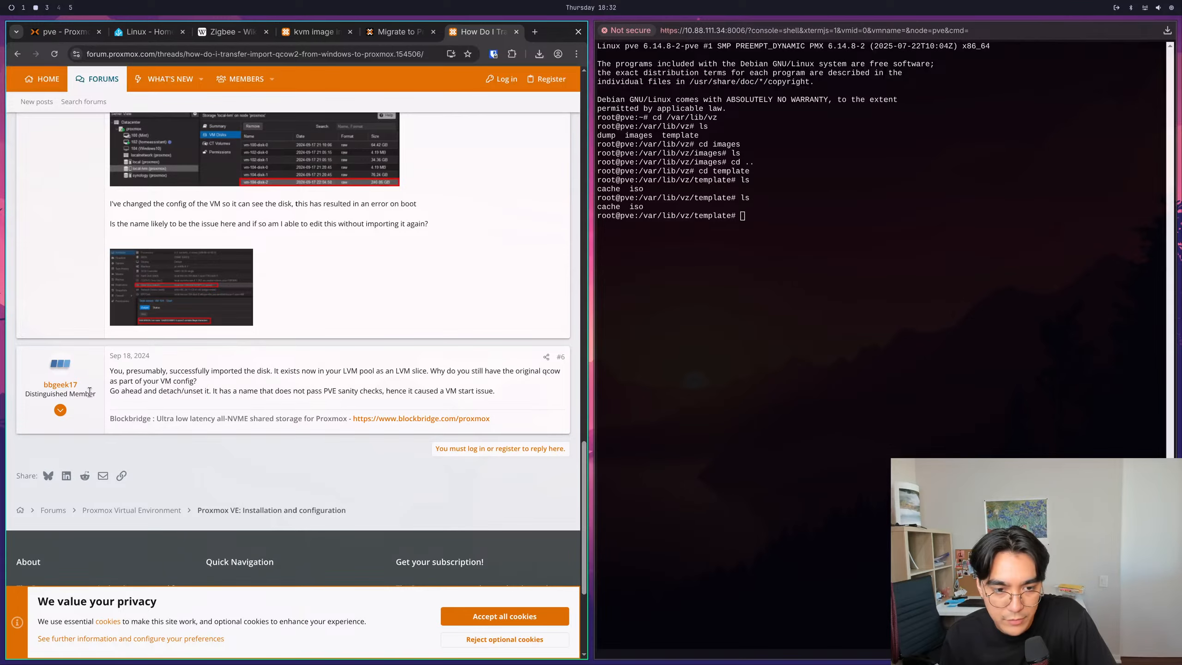
pyautogui.moveTo(113, 382); pyautogui.dragTo(231, 385)
pyautogui.click(229, 386)
pyautogui.moveTo(148, 392); pyautogui.dragTo(198, 394)
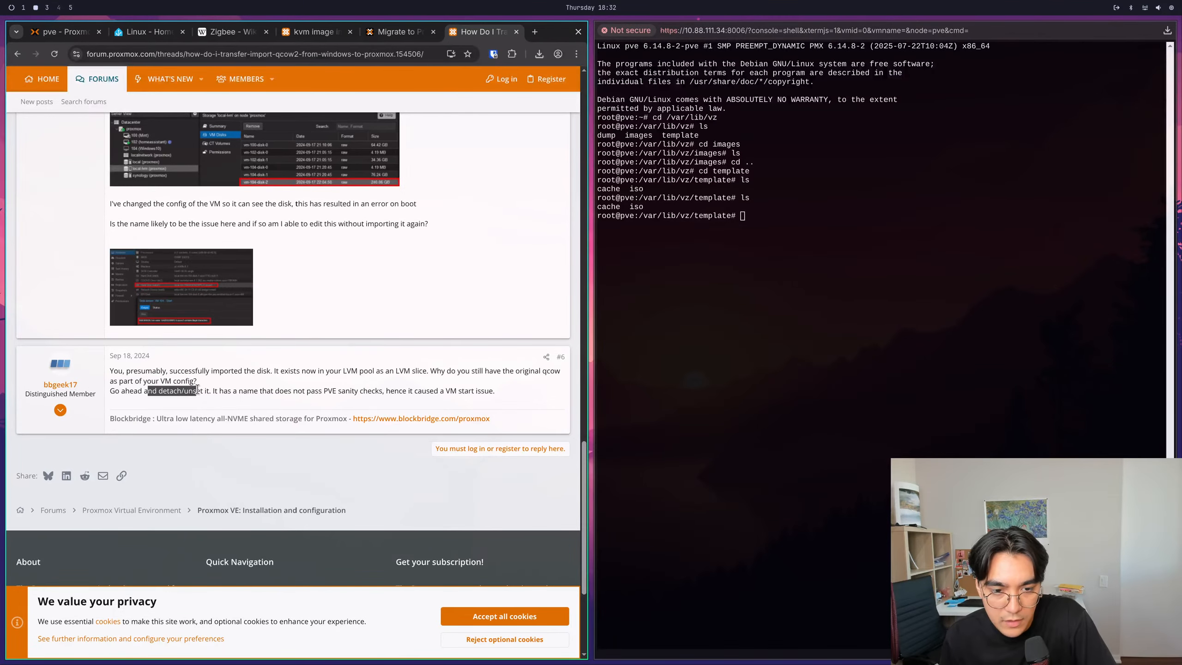
pyautogui.click(204, 396)
pyautogui.scroll(2, 207, 395)
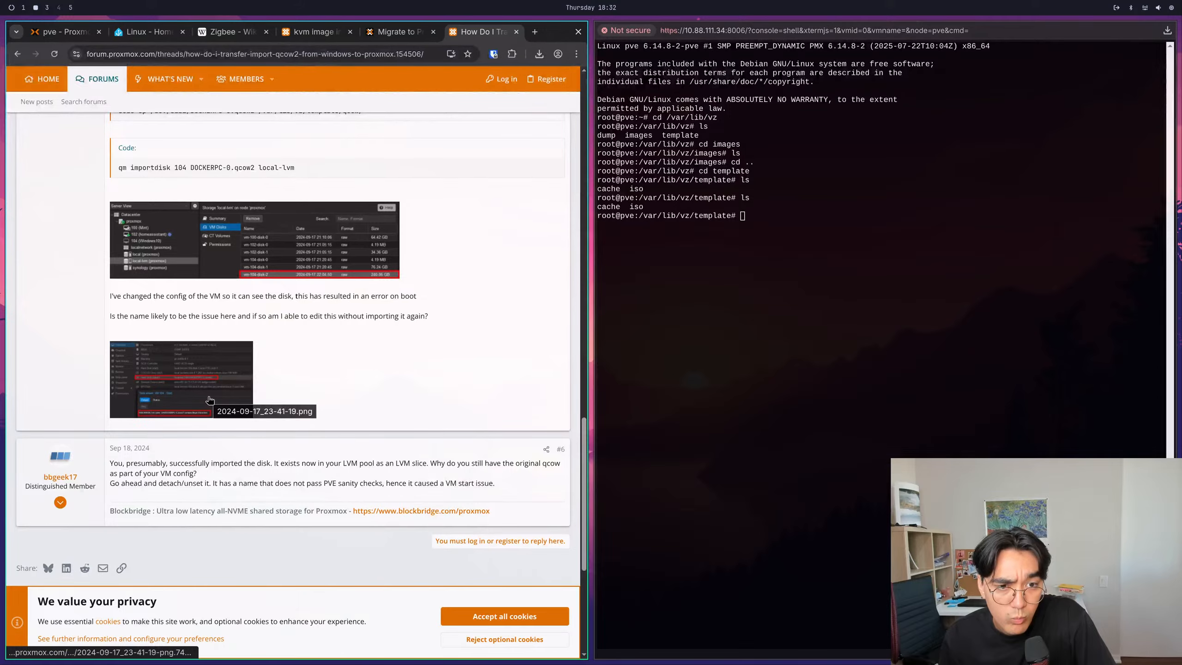
# - Reread the thread from the original question through the replies, ending at the sudo cp command that copies the qcow2 file in post #5
pyautogui.scroll(15, 209, 398)
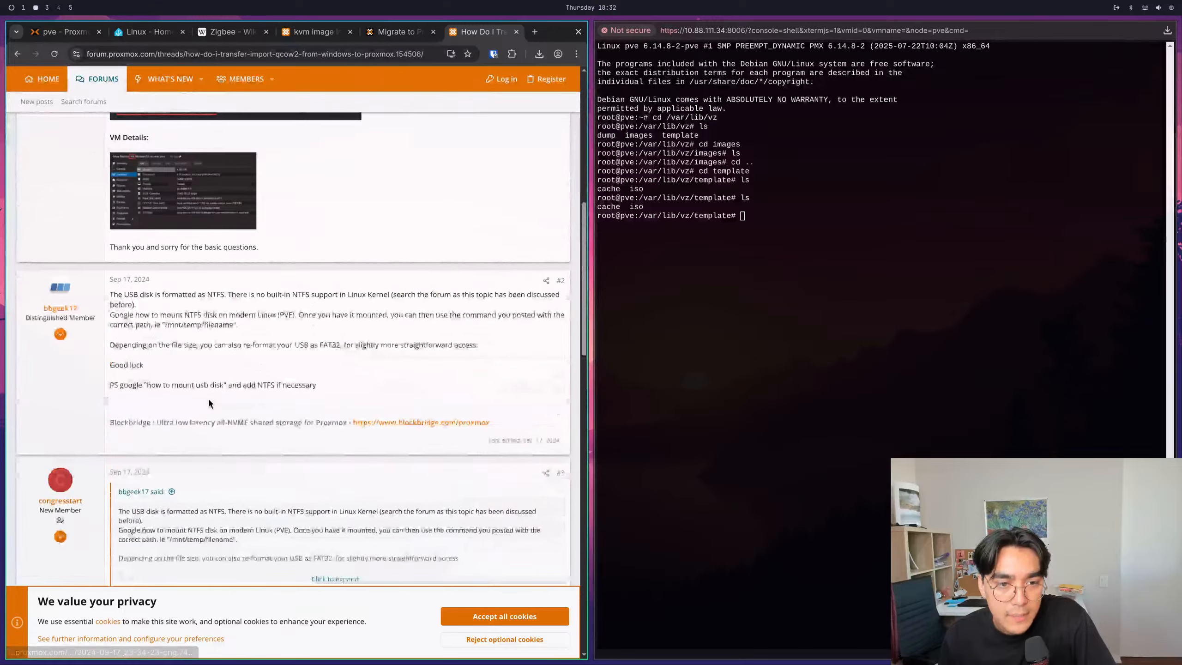
pyautogui.scroll(6, 186, 366)
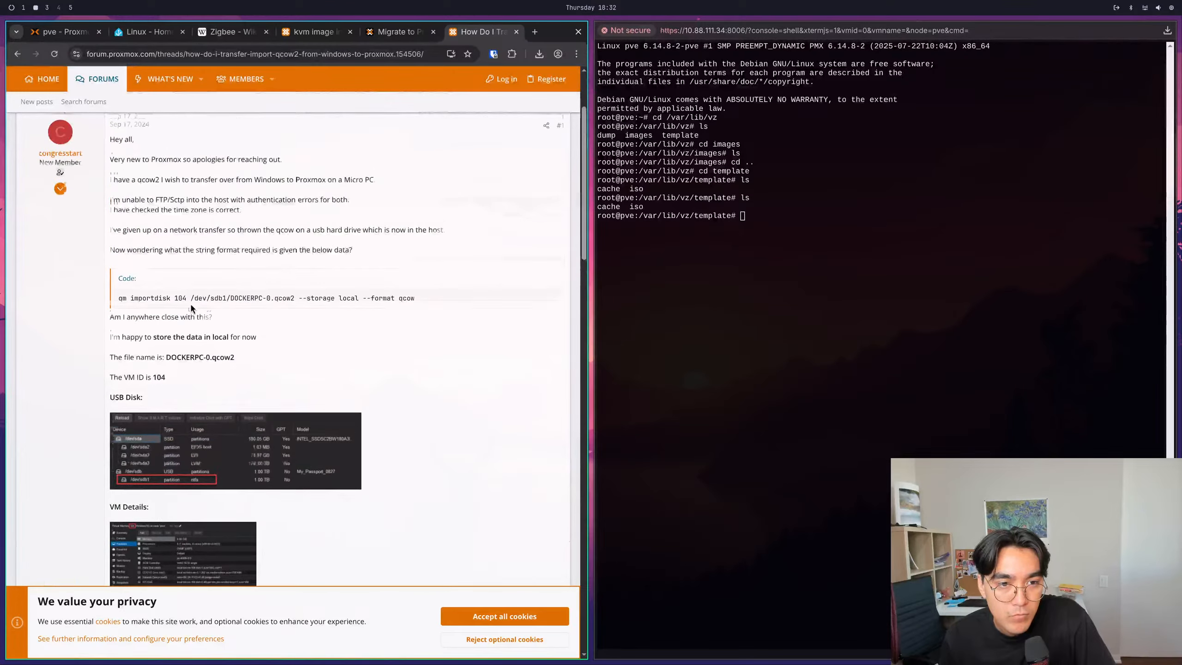
pyautogui.moveTo(118, 298); pyautogui.dragTo(370, 272)
pyautogui.scroll(3, 130, 264)
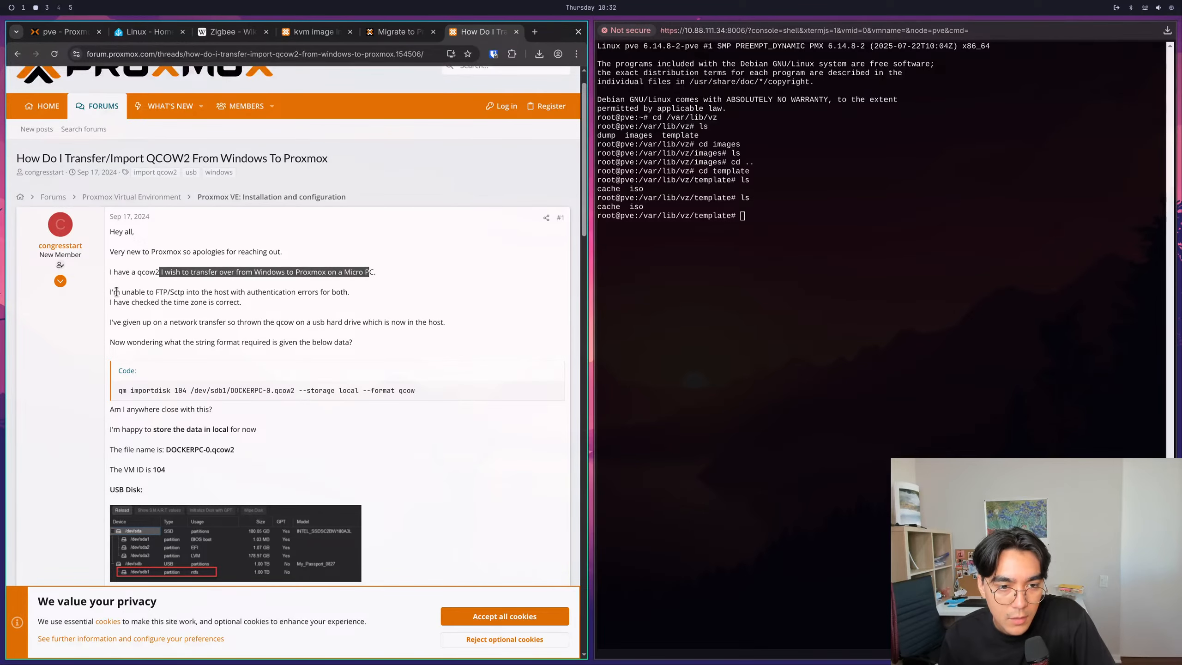
pyautogui.scroll(-4, 154, 328)
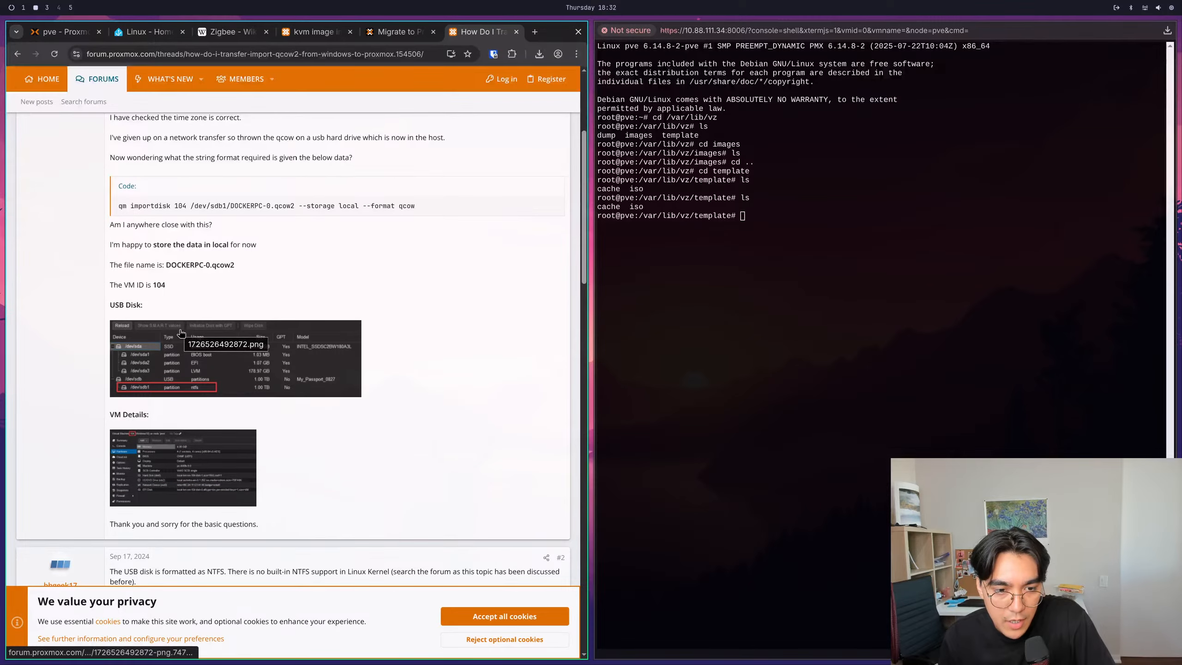
pyautogui.press('super+Right')
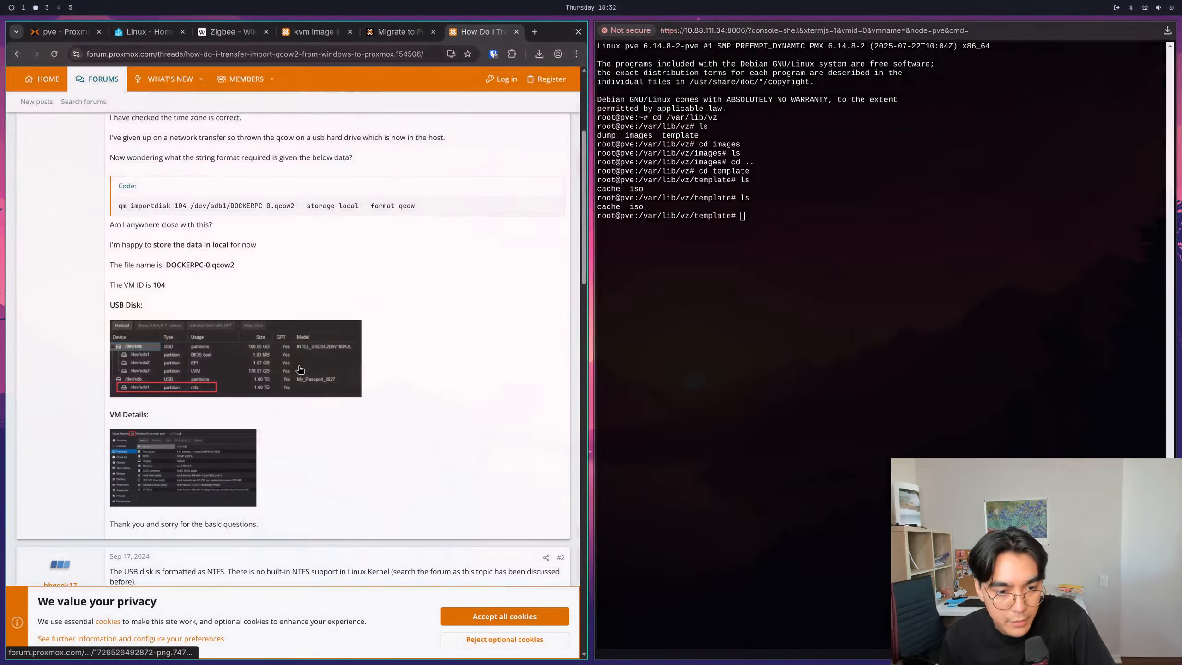
pyautogui.scroll(-4, 297, 365)
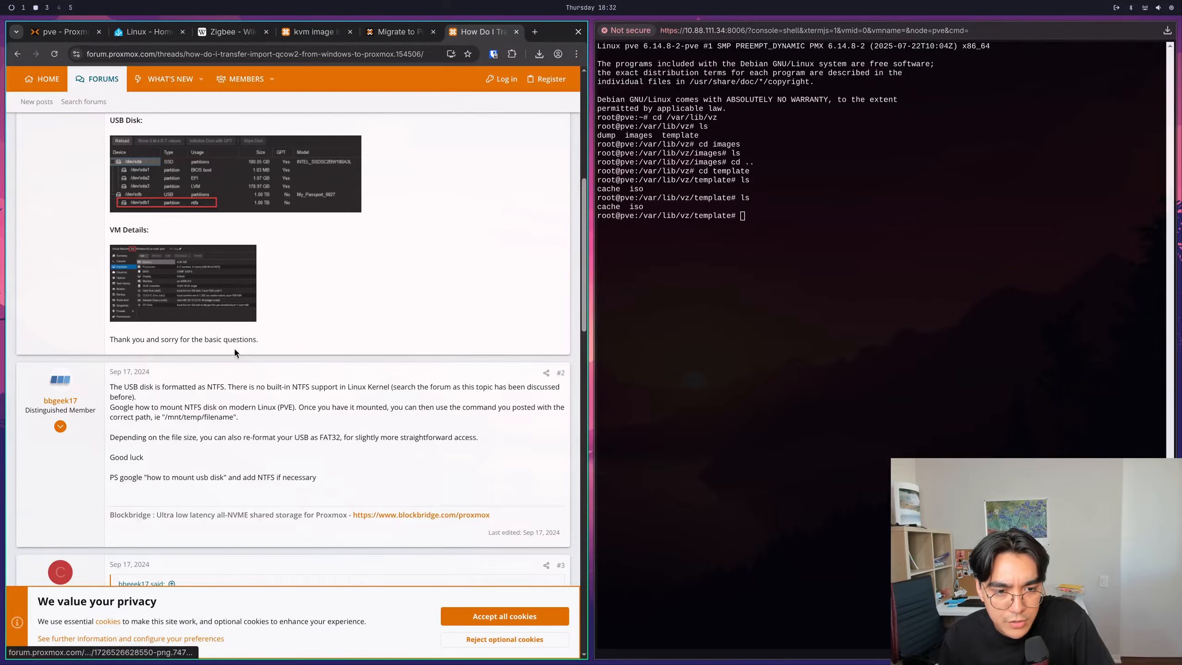
pyautogui.scroll(-4, 233, 348)
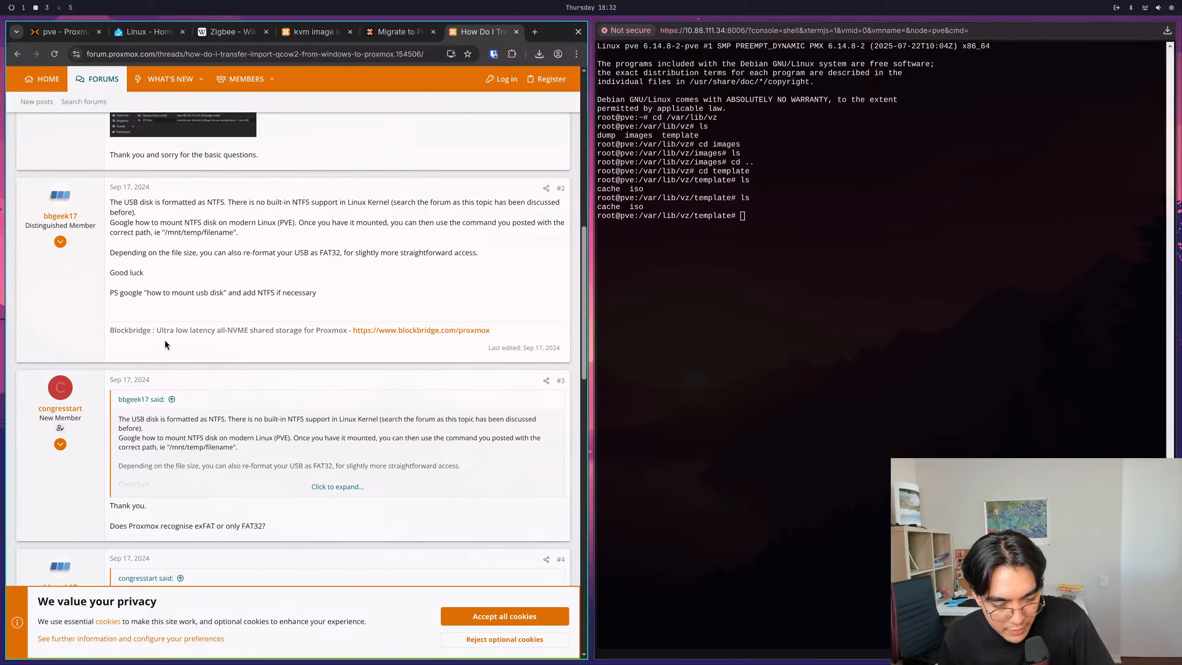
pyautogui.scroll(-6, 165, 341)
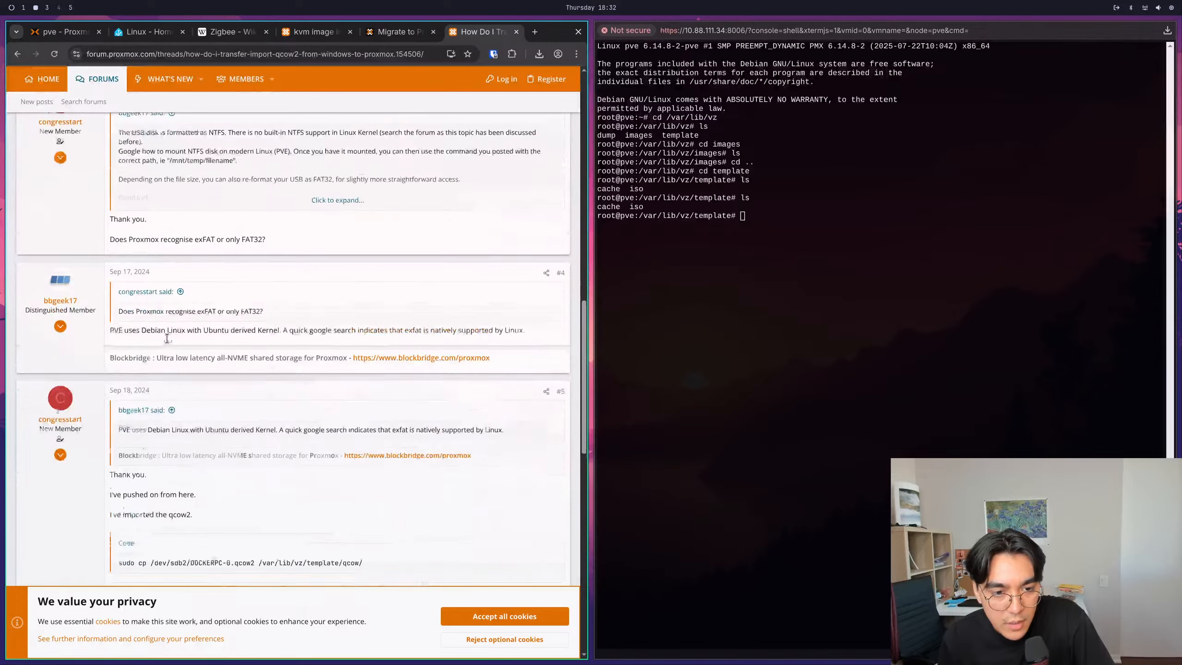
pyautogui.scroll(-2, 167, 338)
pyautogui.scroll(-2, 168, 342)
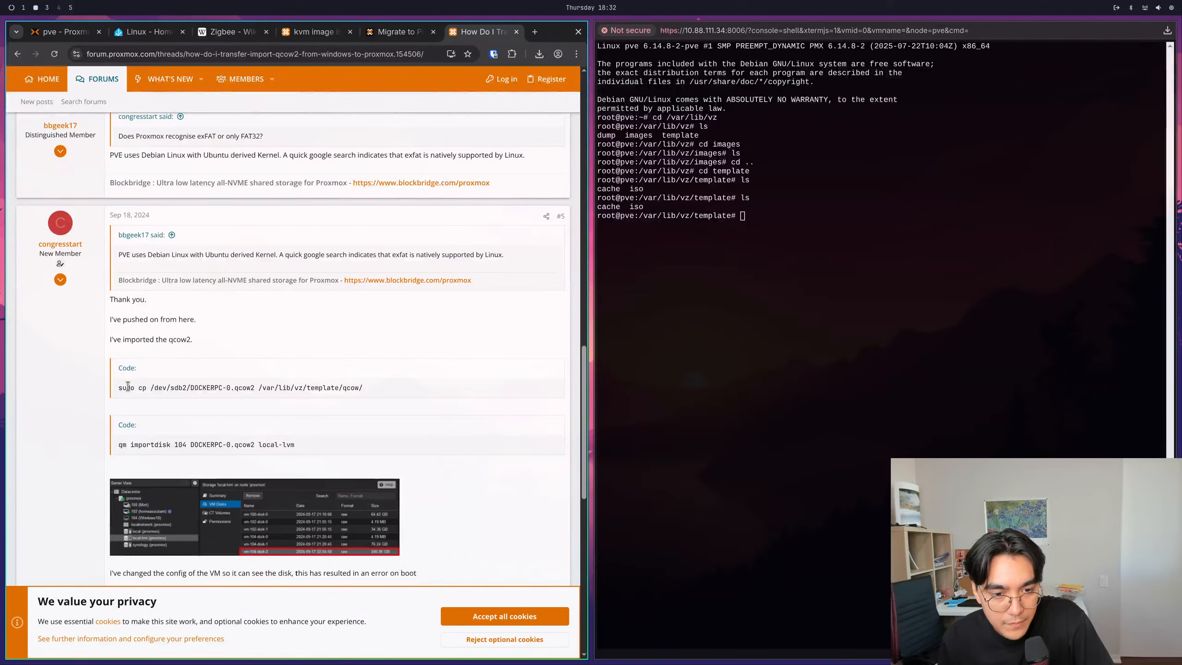
pyautogui.moveTo(117, 388); pyautogui.dragTo(251, 390)
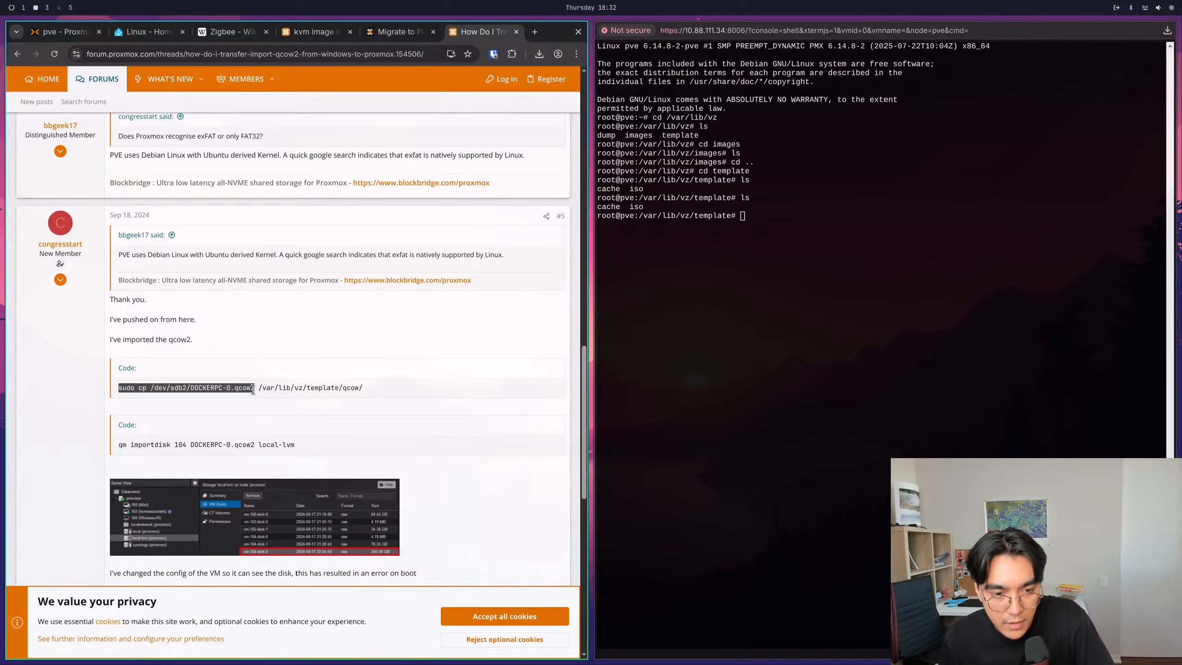
pyautogui.click(254, 390)
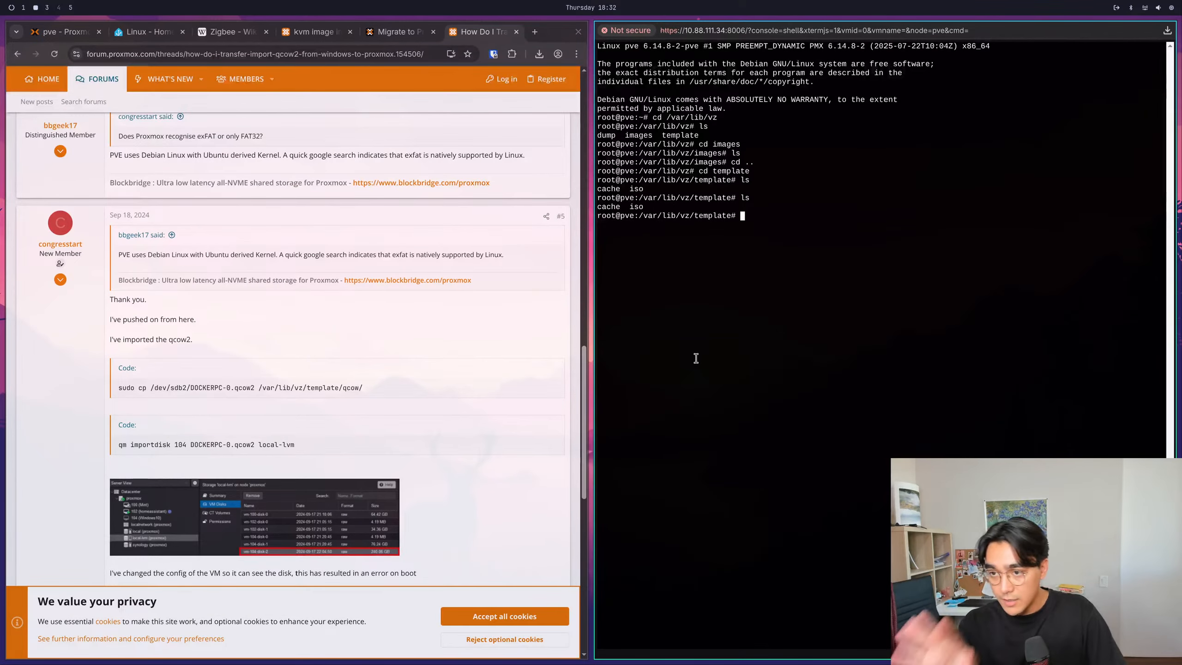
# - Open a new local terminal, change to the Downloads folder and list its files
pyautogui.press('super+Return')
pyautogui.write('ls')
pyautogui.press('Return')
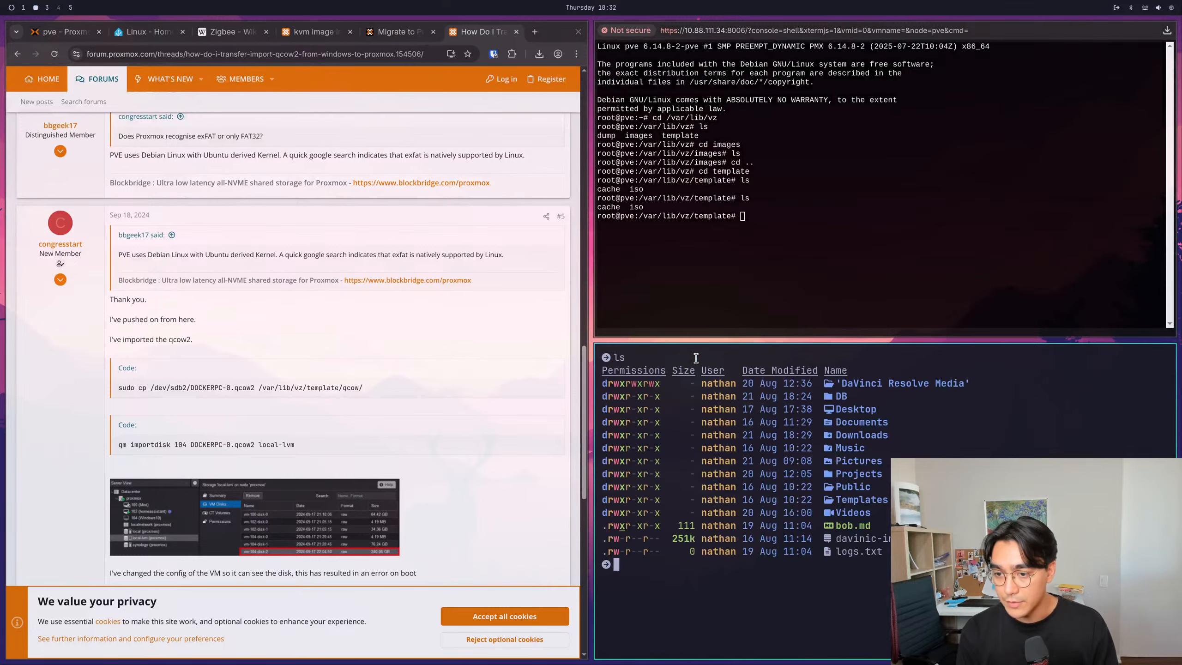
pyautogui.write('cd Downloads')
pyautogui.press('Return')
pyautogui.write('ls')
pyautogui.press('Return')
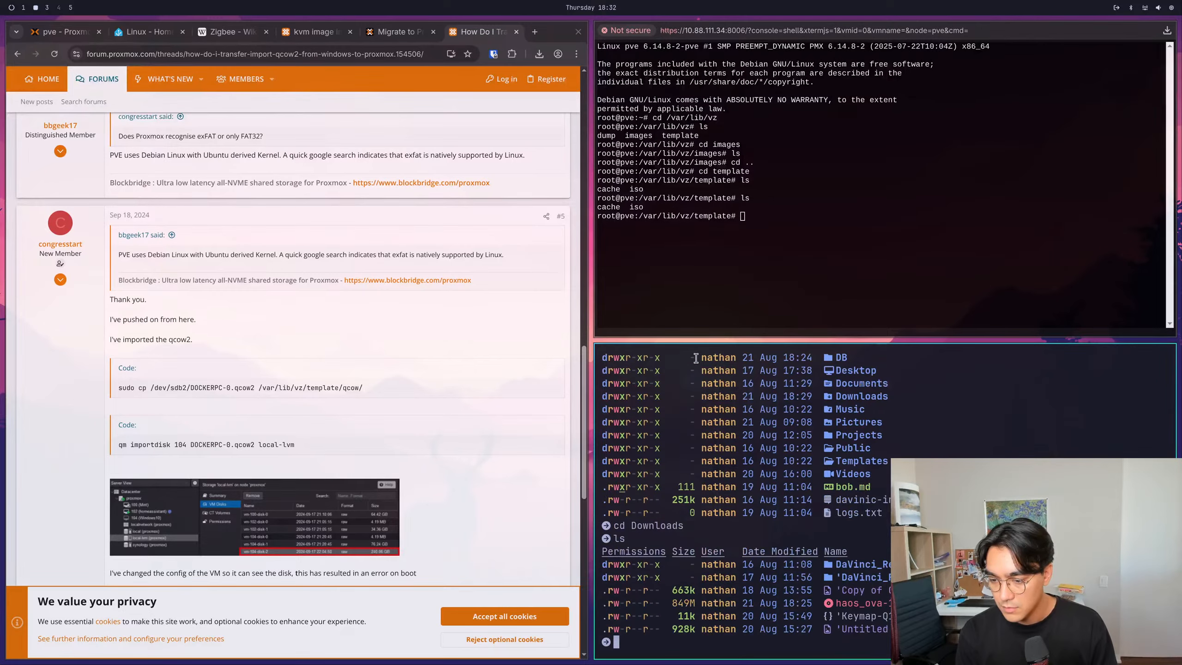
pyautogui.write('sftp')
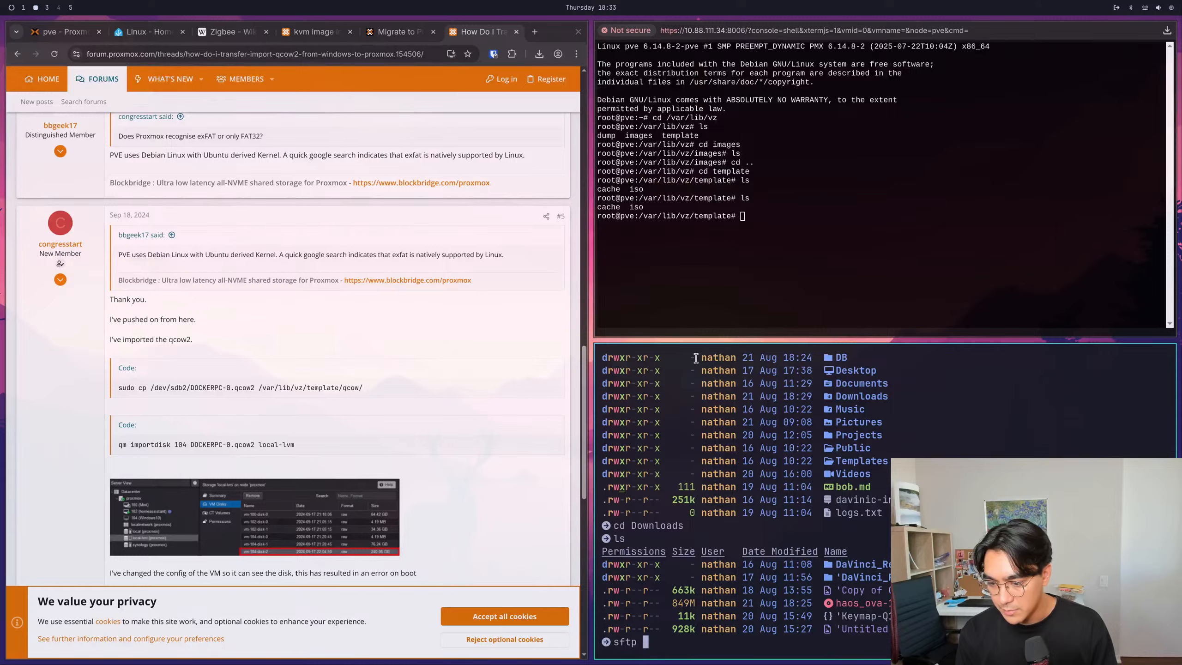
pyautogui.write(' root@')
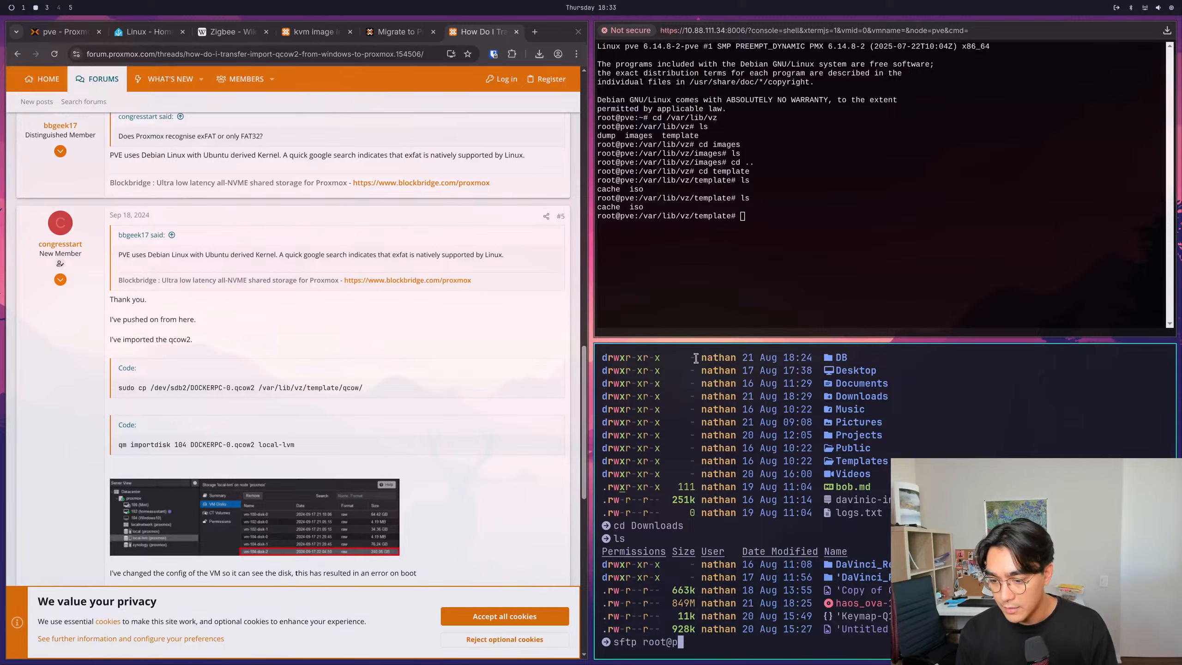
pyautogui.write('10.88')
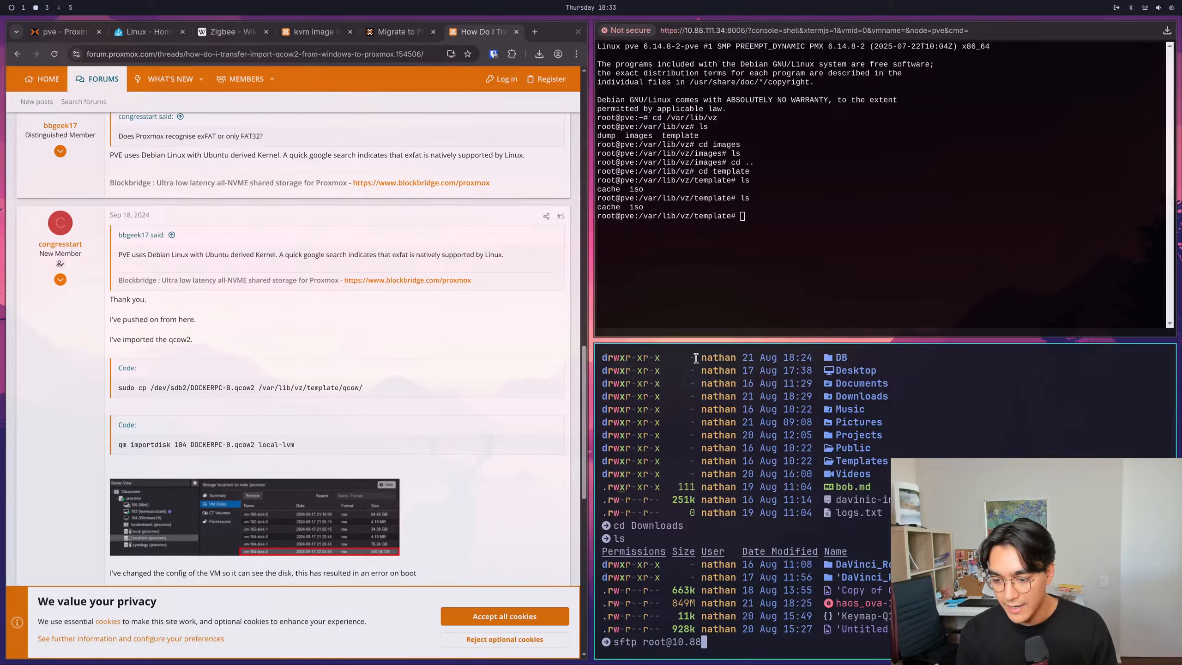
pyautogui.write('.111')
pyautogui.click(65, 32)
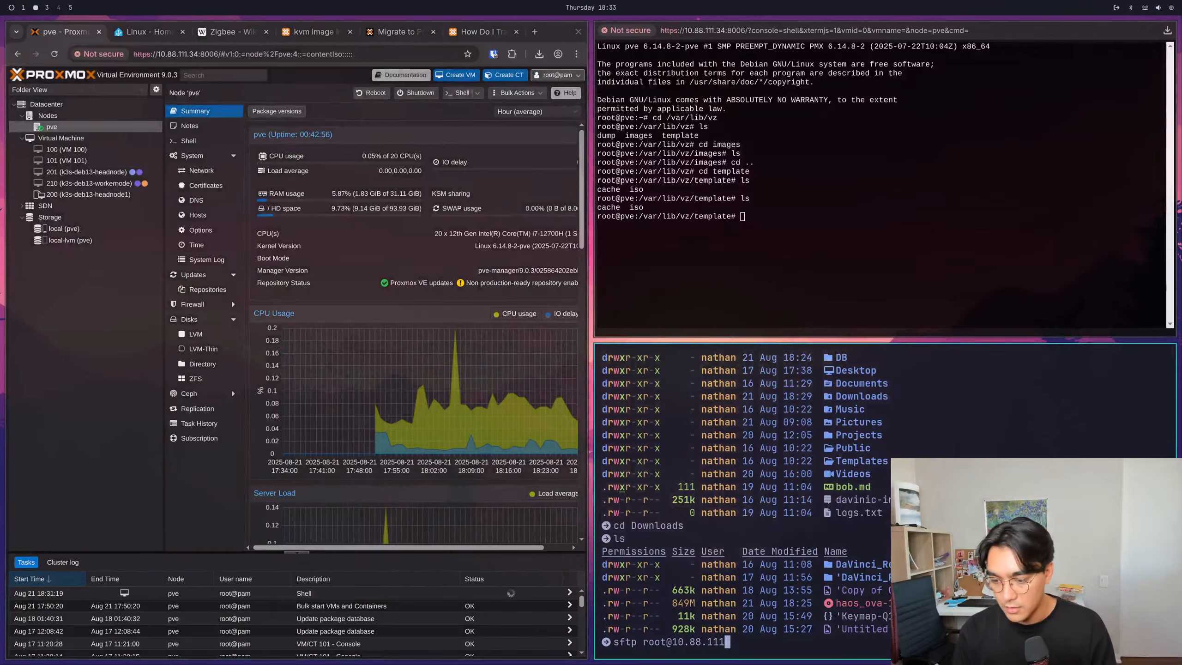
pyautogui.write('.34')
pyautogui.press('Return')
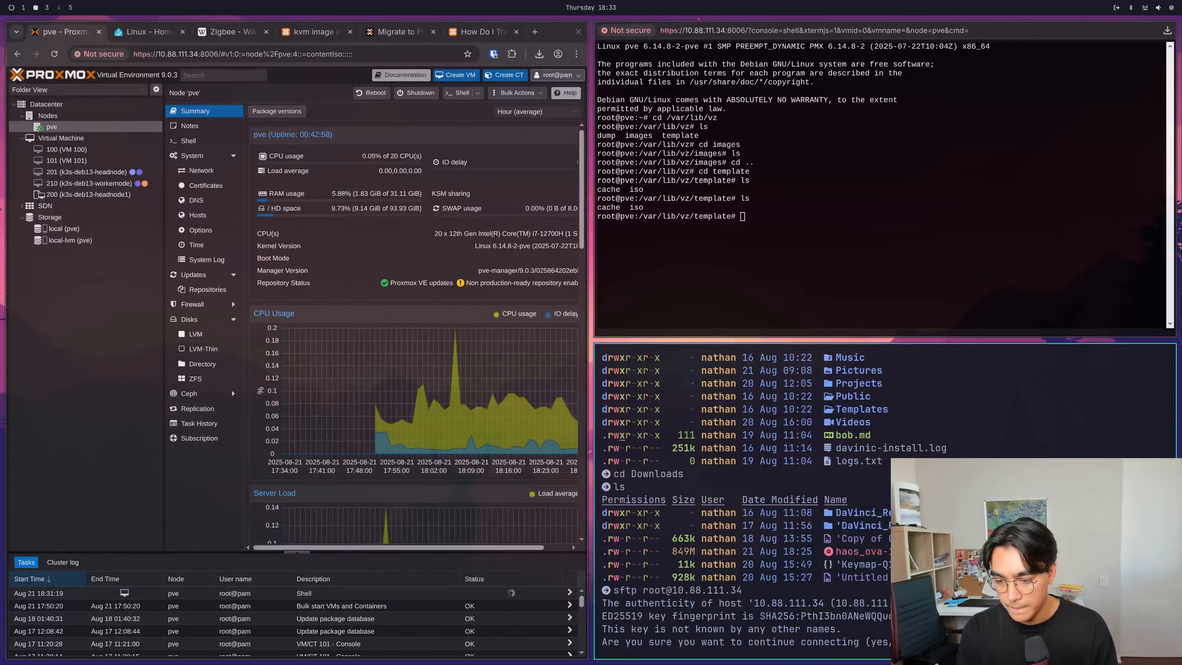
# - Accept the Proxmox host's key fingerprint and log in with the root account password
pyautogui.write('yes')
pyautogui.press('Return')
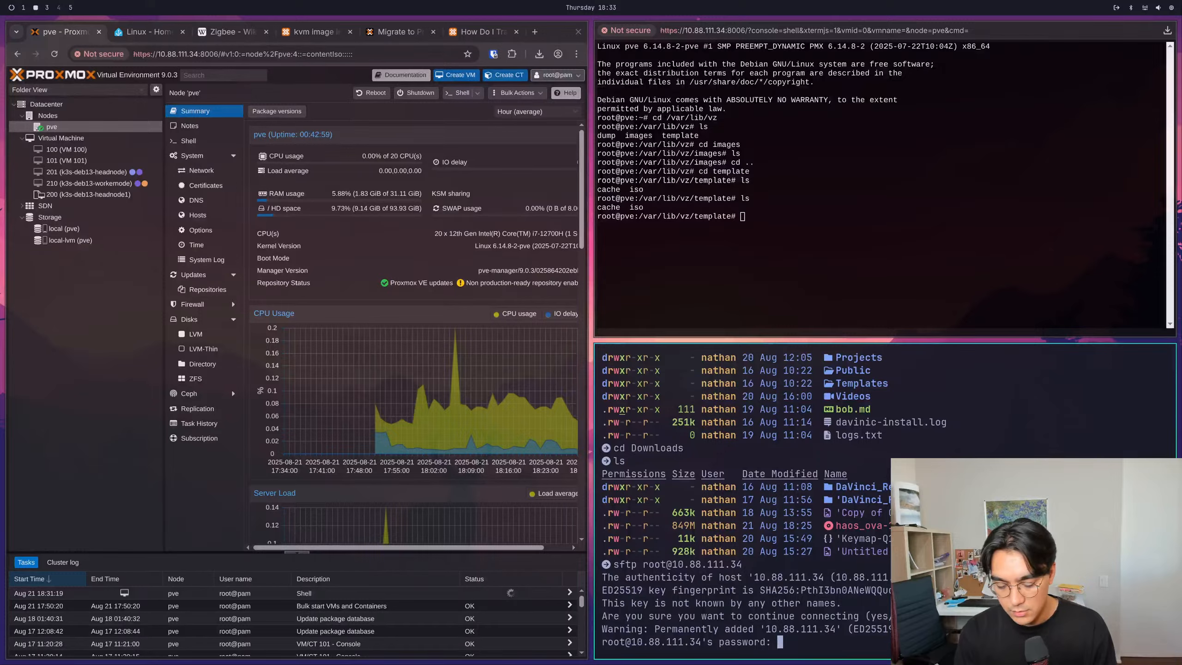
pyautogui.press('Return')
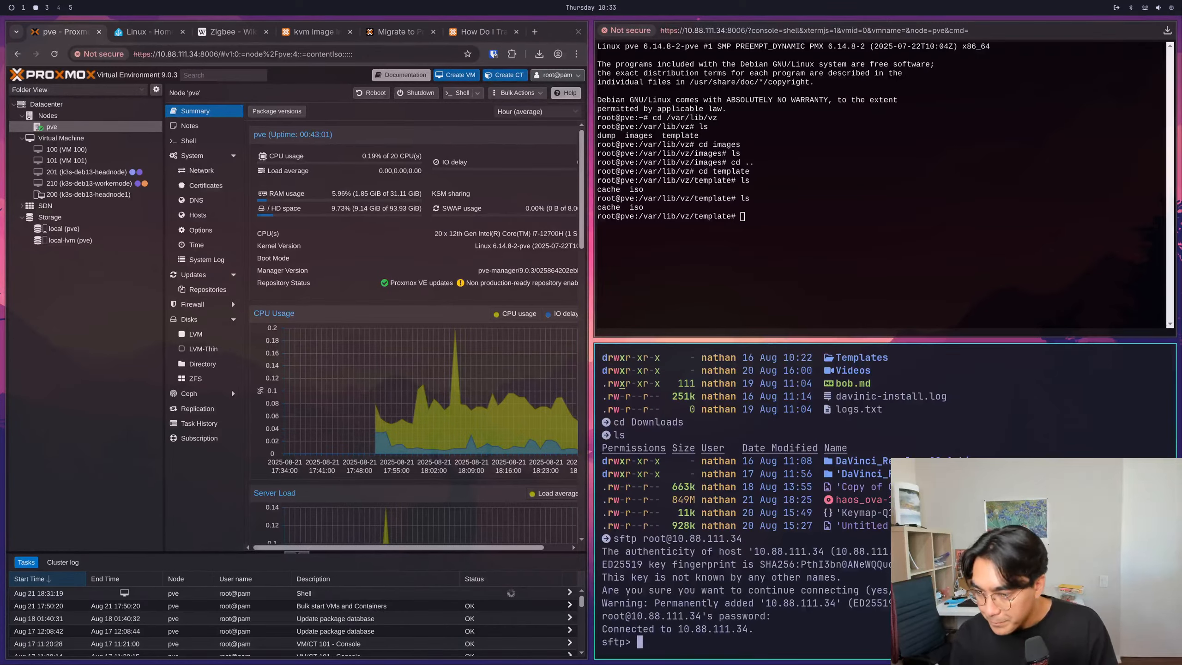
# - List the files in the remote home directory and in the local Downloads folder from the SFTP session
pyautogui.write('ls')
pyautogui.press('Return')
pyautogui.write('lls')
pyautogui.press('Return')
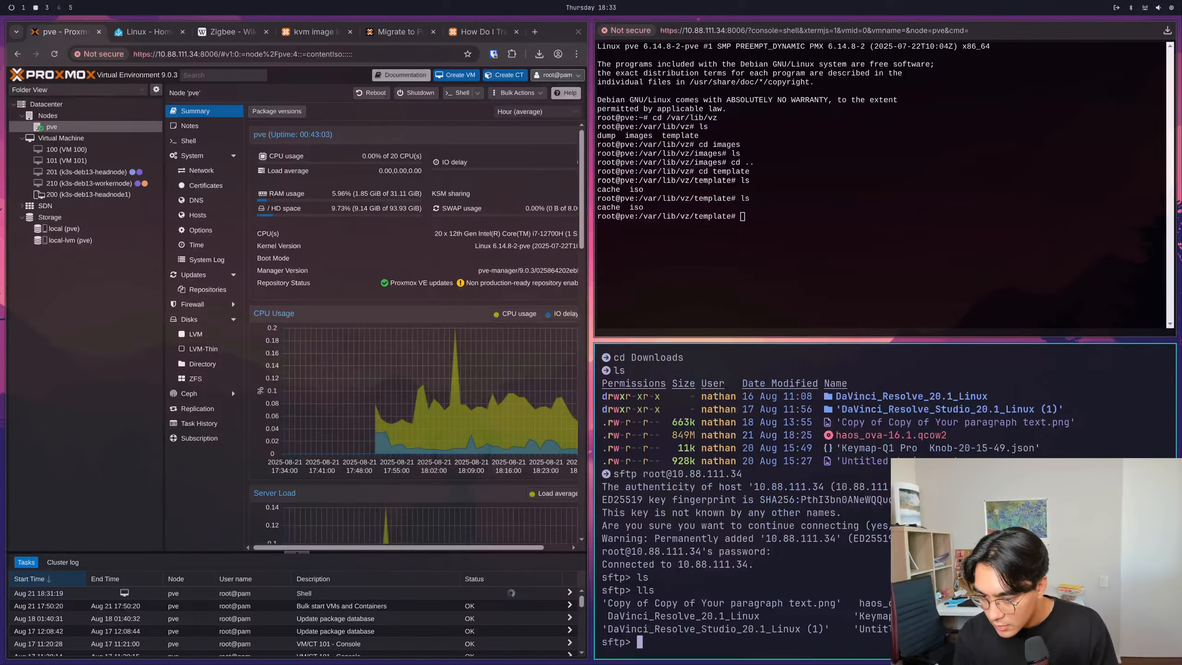
# - Change the remote SFTP directory to /var/lib/vz/template
pyautogui.write('cd /u')
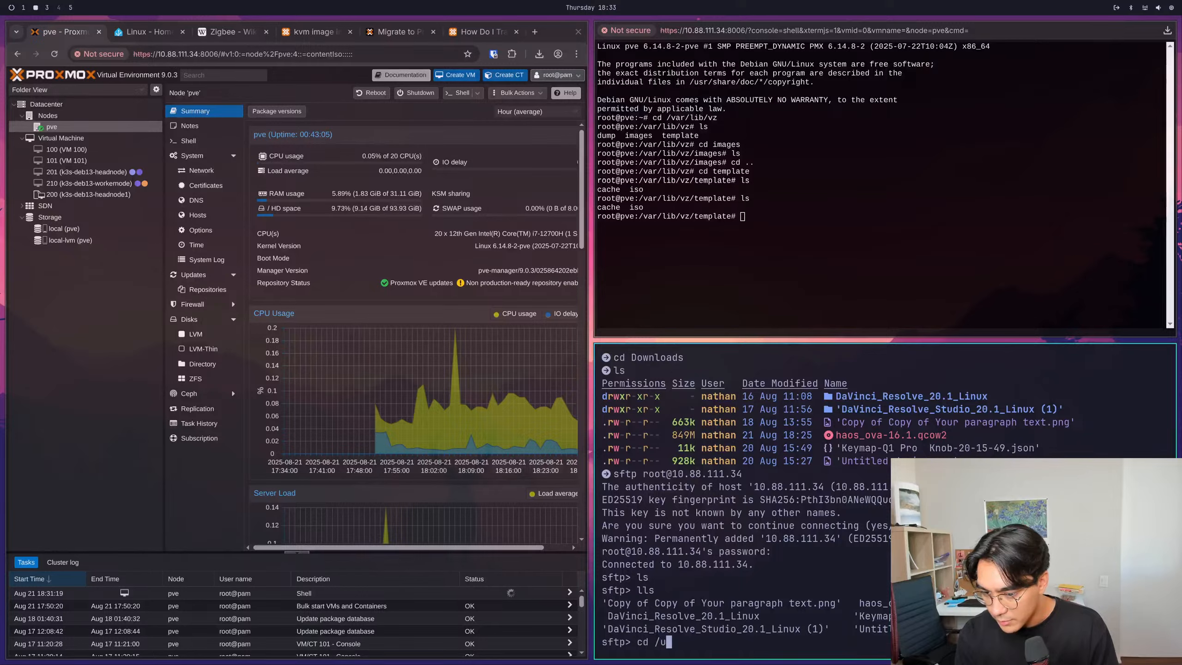
pyautogui.press('BackSpace')
pyautogui.press('BackSpace')
pyautogui.press('BackSpace')
pyautogui.press('BackSpace')
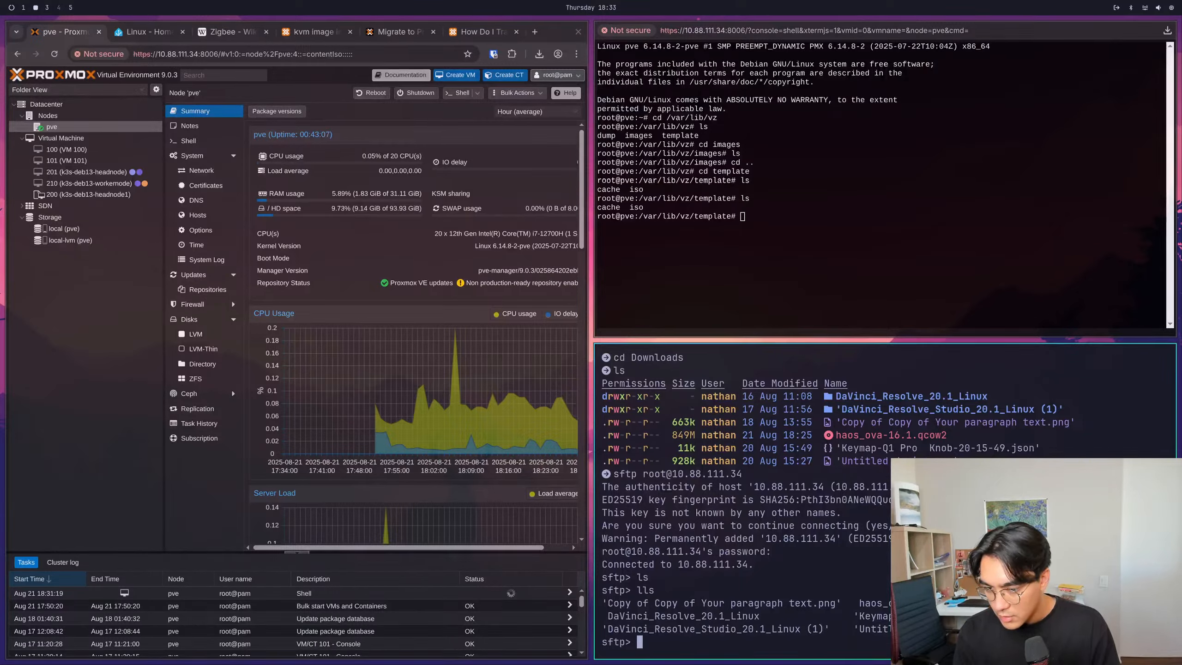
pyautogui.write('cd /')
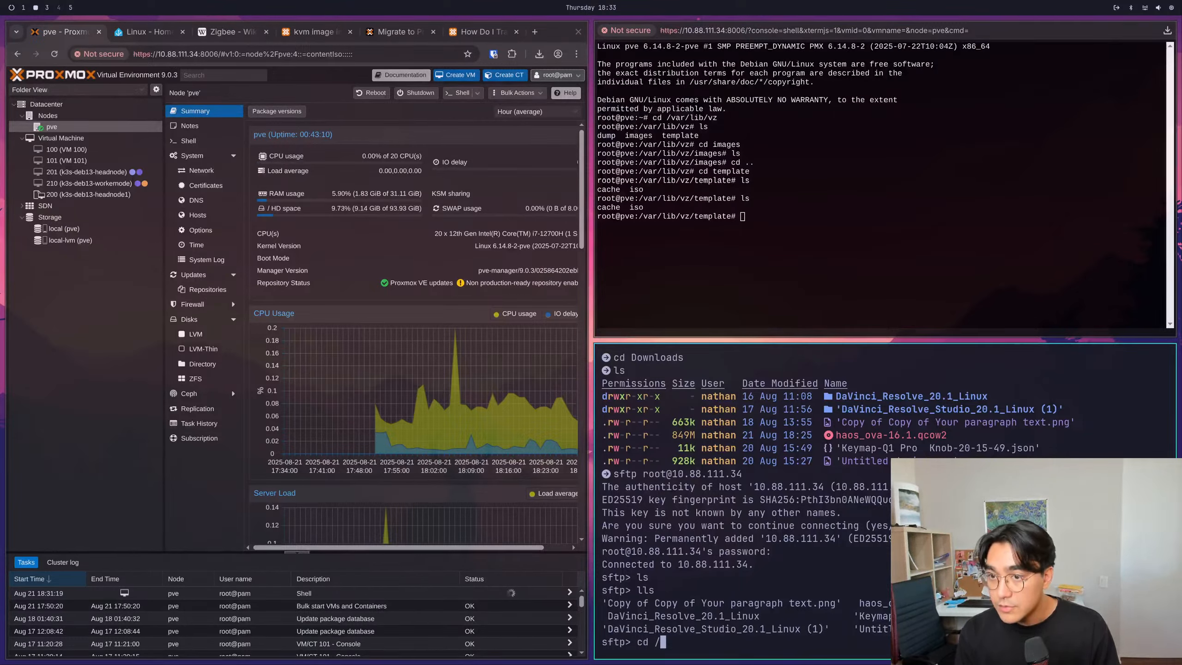
pyautogui.write('var/lib/')
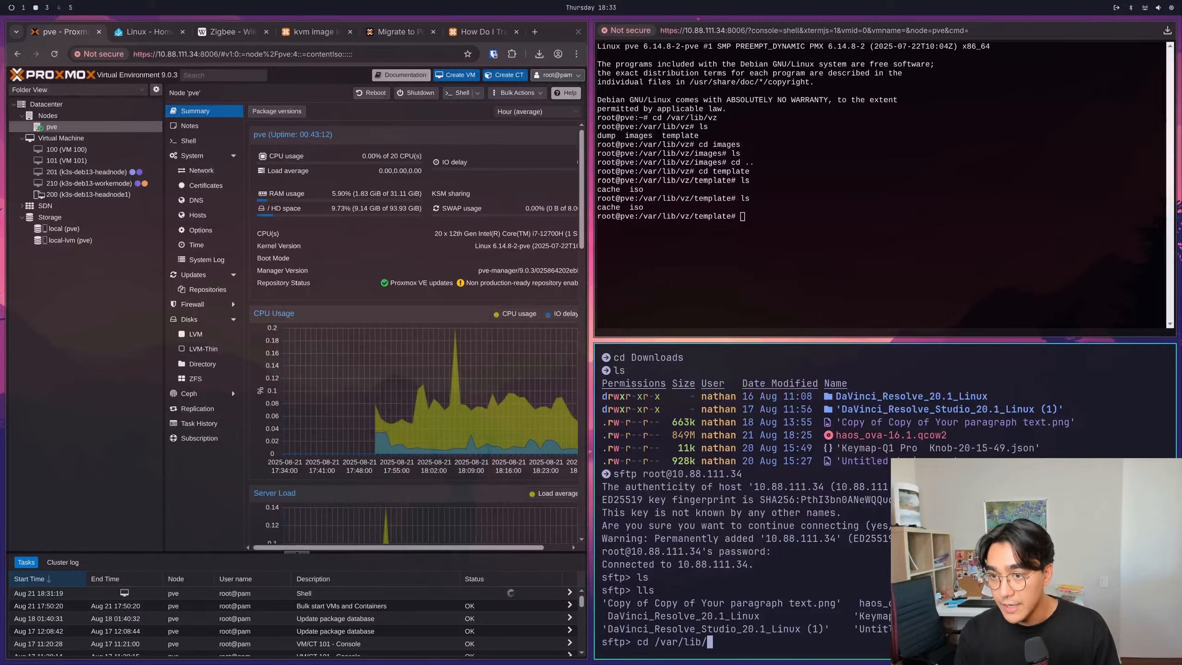
pyautogui.write('vz/template/')
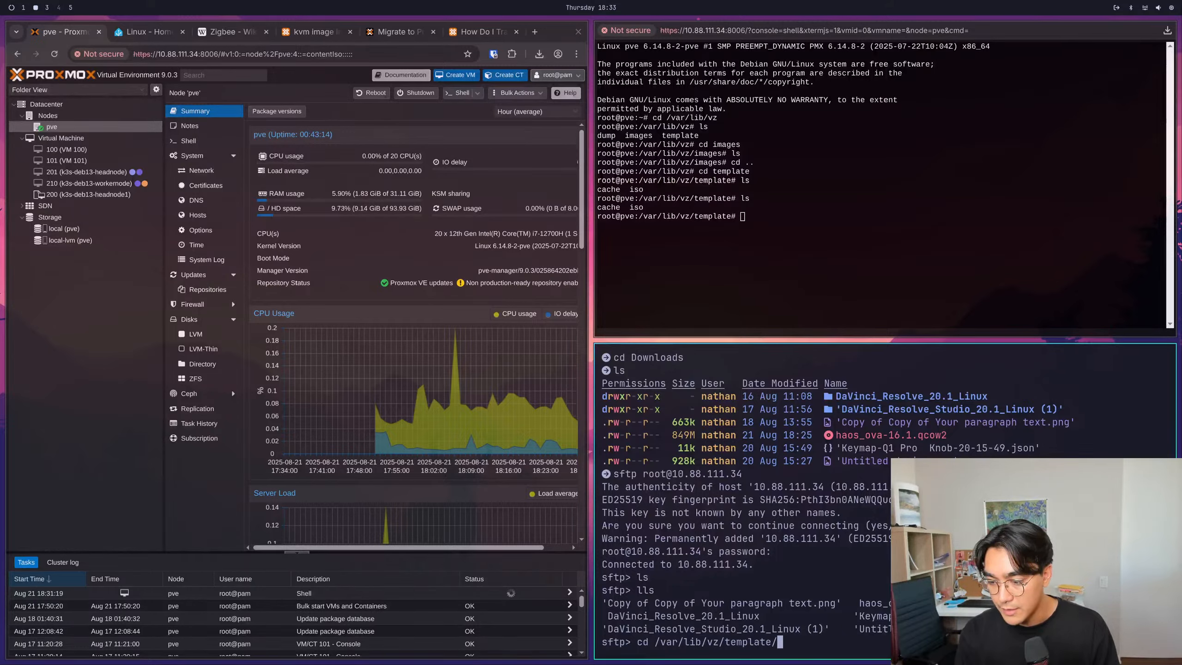
pyautogui.press('BackSpace')
pyautogui.press('Return')
# - Create a remote folder named qcodw in the template directory and list the directory's contents
pyautogui.write('mkdir ')
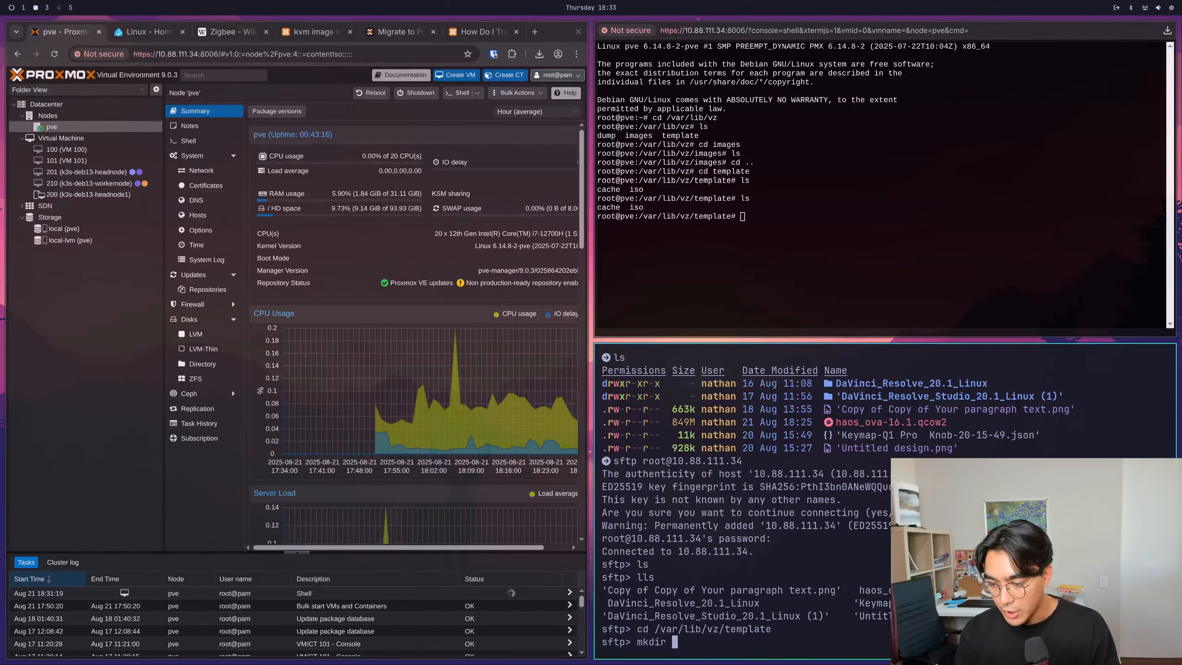
pyautogui.write('qcodw')
pyautogui.press('Return')
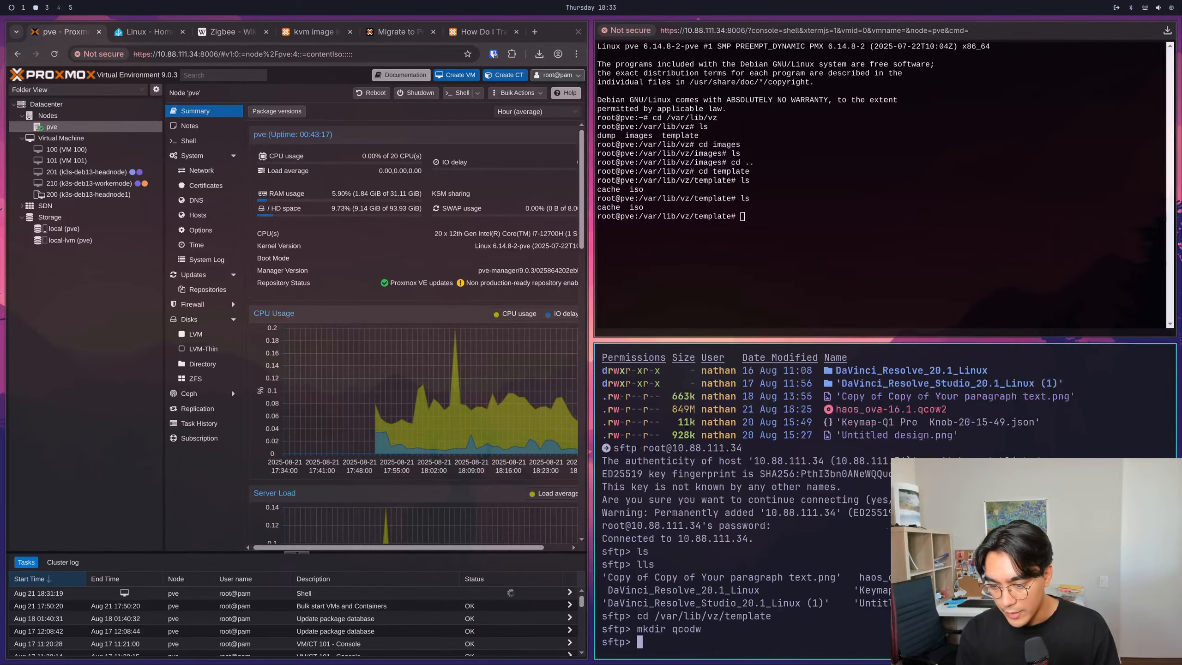
pyautogui.write('ls')
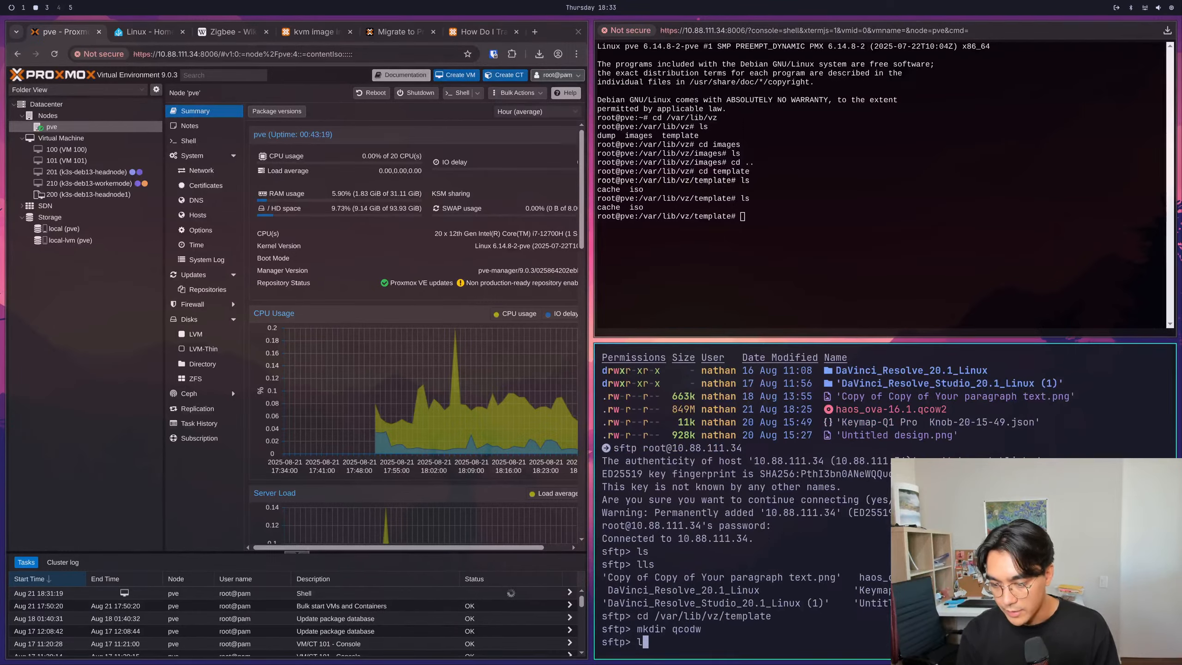
pyautogui.press('Return')
# - Try to remove the misspelled qcodw folder from the remote template directory with rm
pyautogui.write('rm cd')
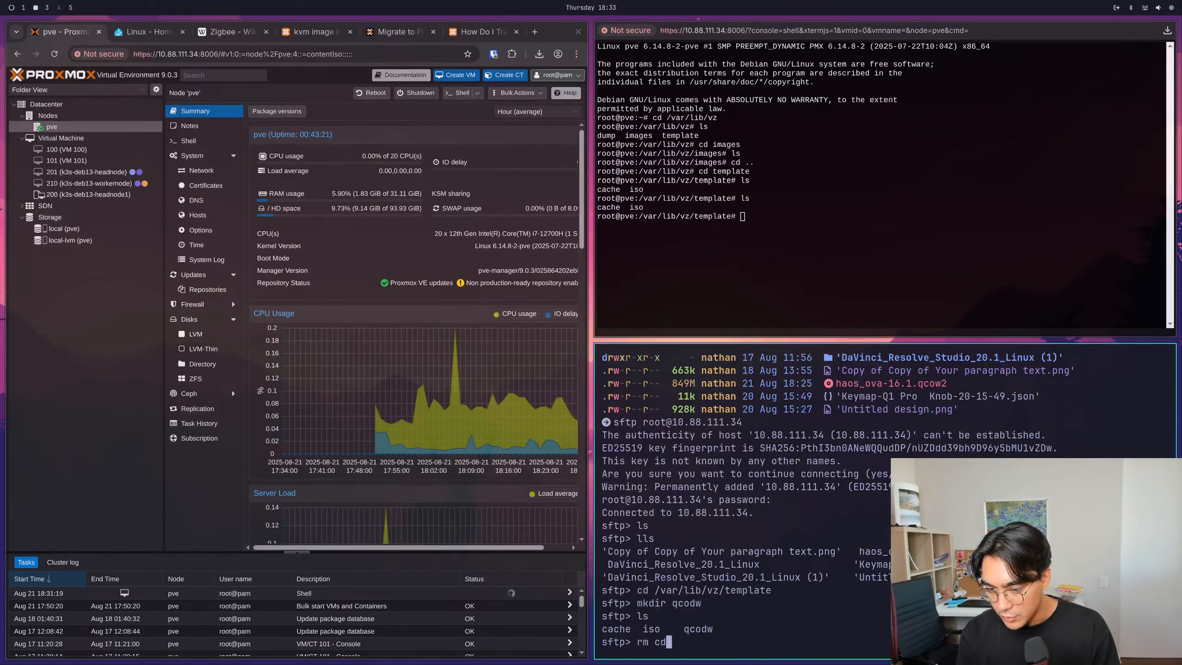
pyautogui.press('Tab')
pyautogui.press('Return')
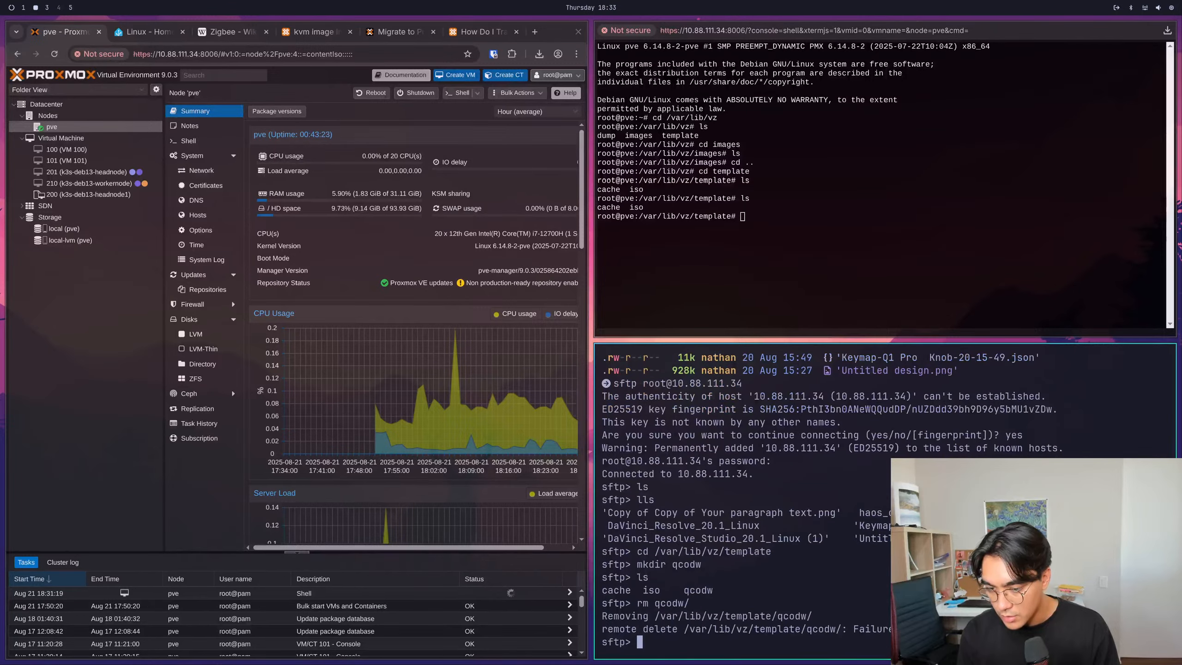
# - Create a remote folder named qcow in the template directory and list the directory's contents
pyautogui.write('mkdi')
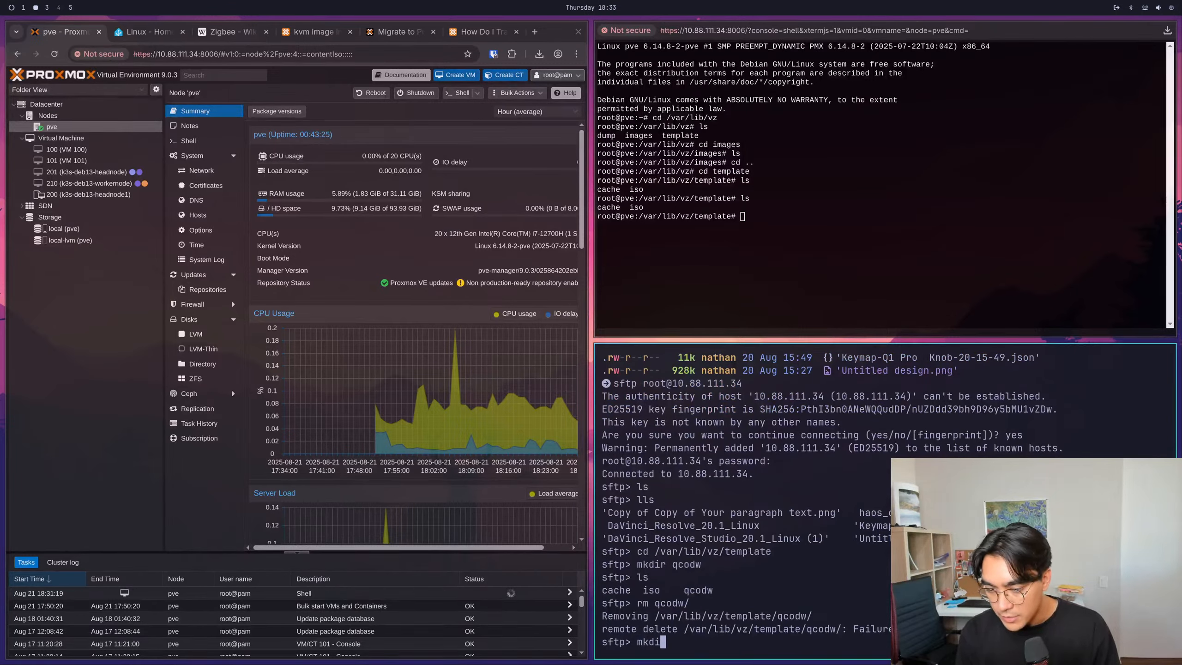
pyautogui.write('r qcow')
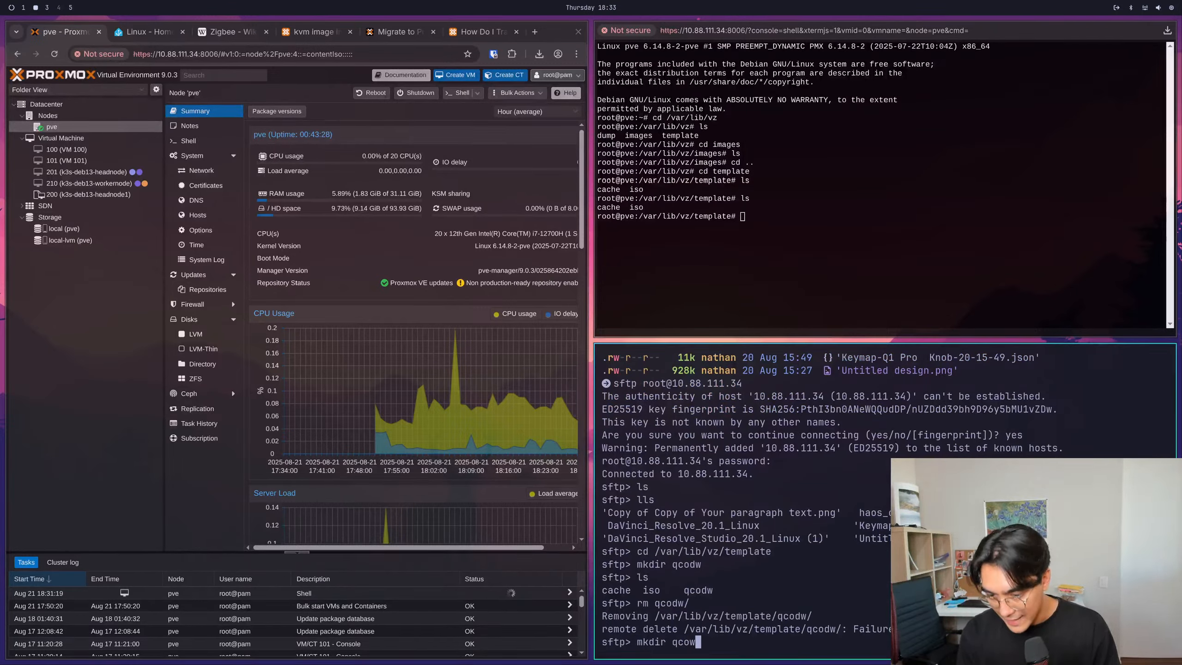
pyautogui.press('Return')
pyautogui.write('ls')
pyautogui.press('Return')
# - Change into the remote qcow folder and list its contents
pyautogui.write('cd ')
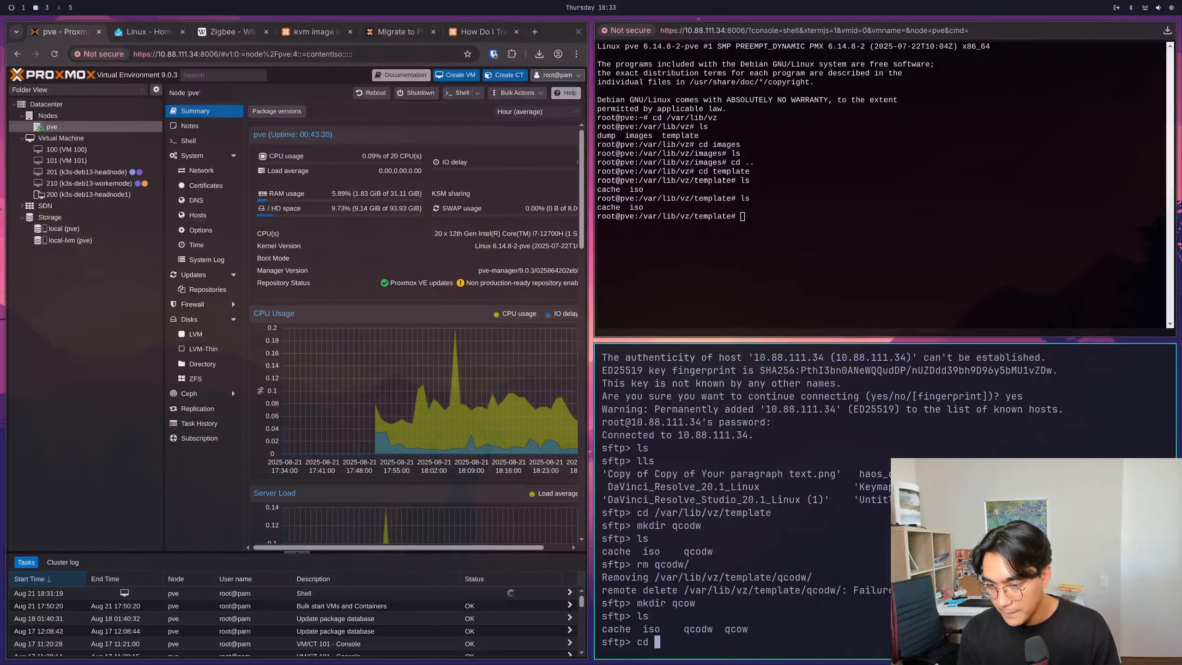
pyautogui.write('qcow')
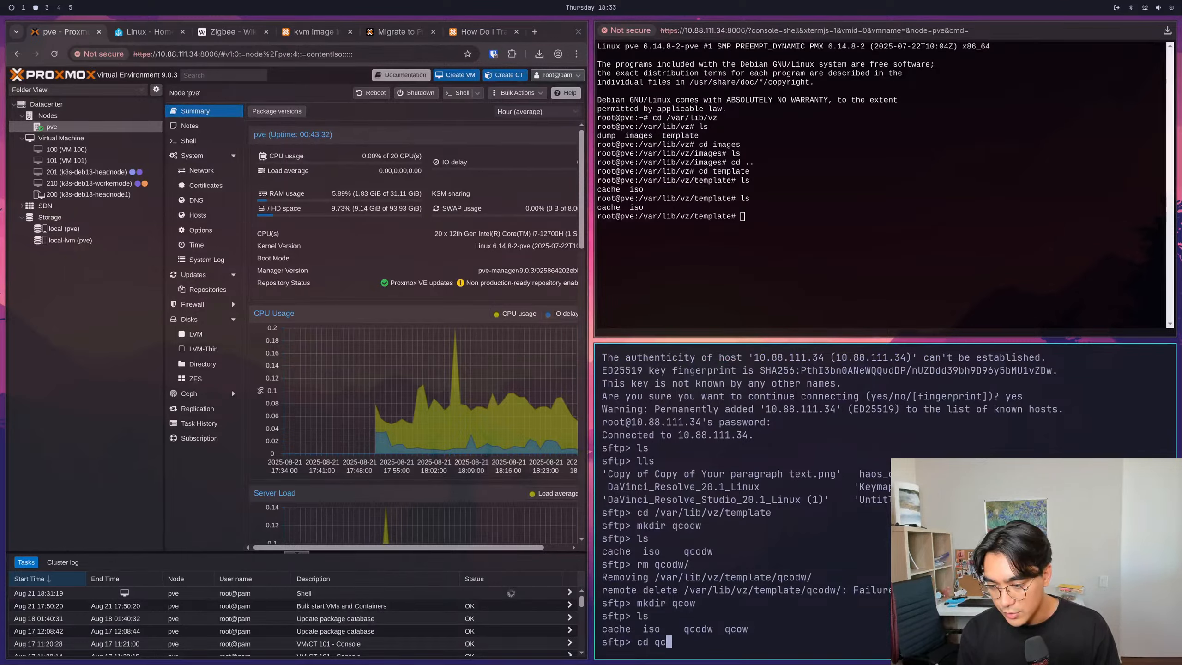
pyautogui.press('Return')
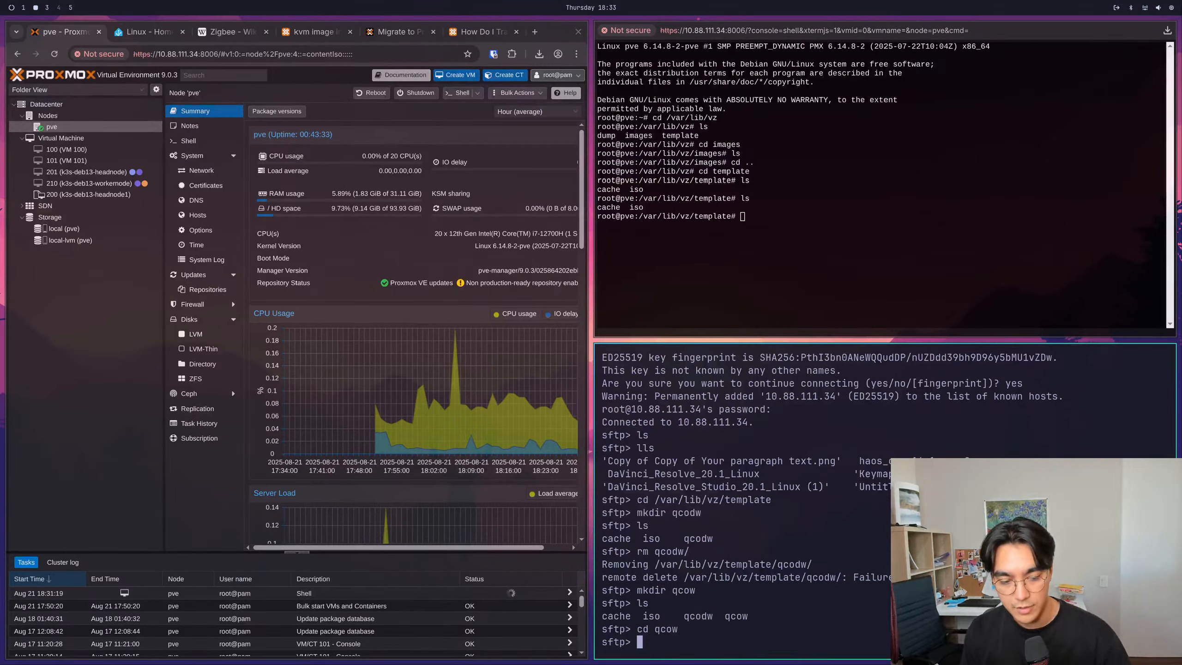
pyautogui.write('ls')
pyautogui.press('Return')
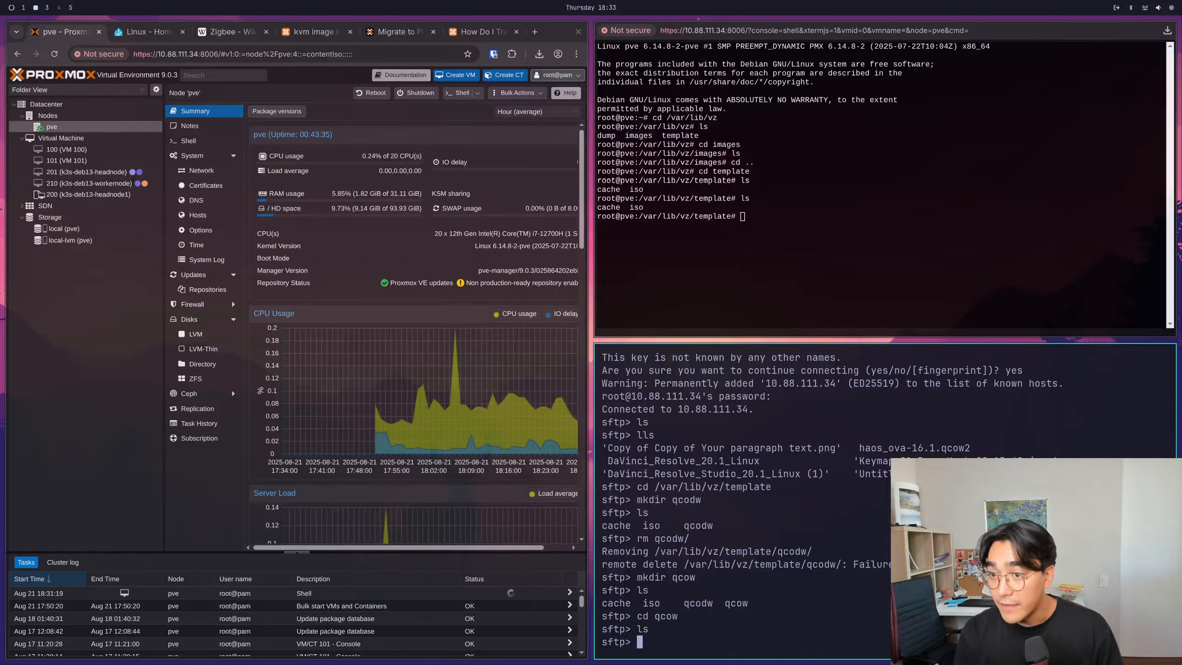
# - Upload haos_ova-16.1.qcow2 from the local Downloads folder to the remote qcow folder with put
pyautogui.write('put')
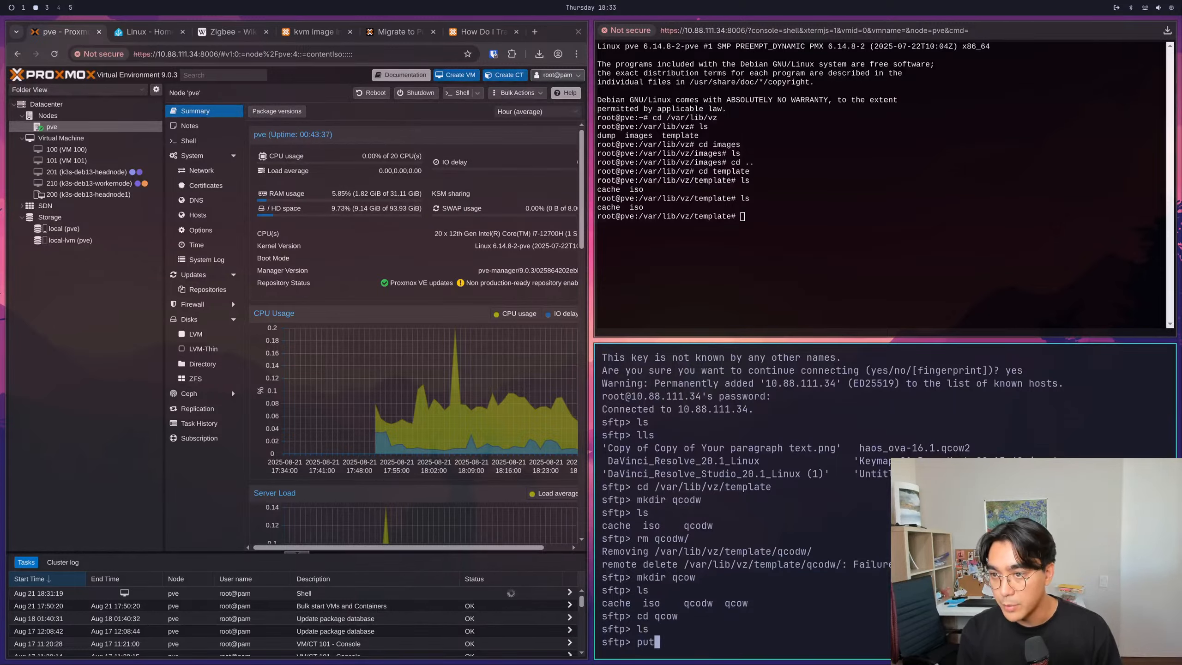
pyautogui.write(' hao')
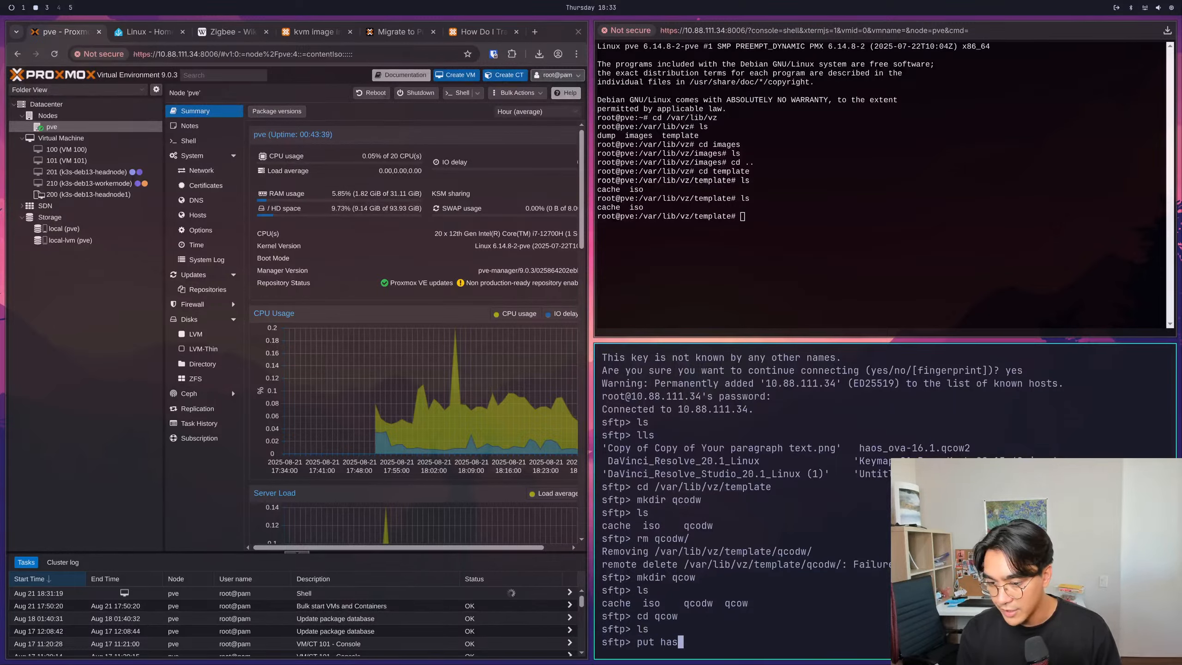
pyautogui.press('Tab')
pyautogui.press('Return')
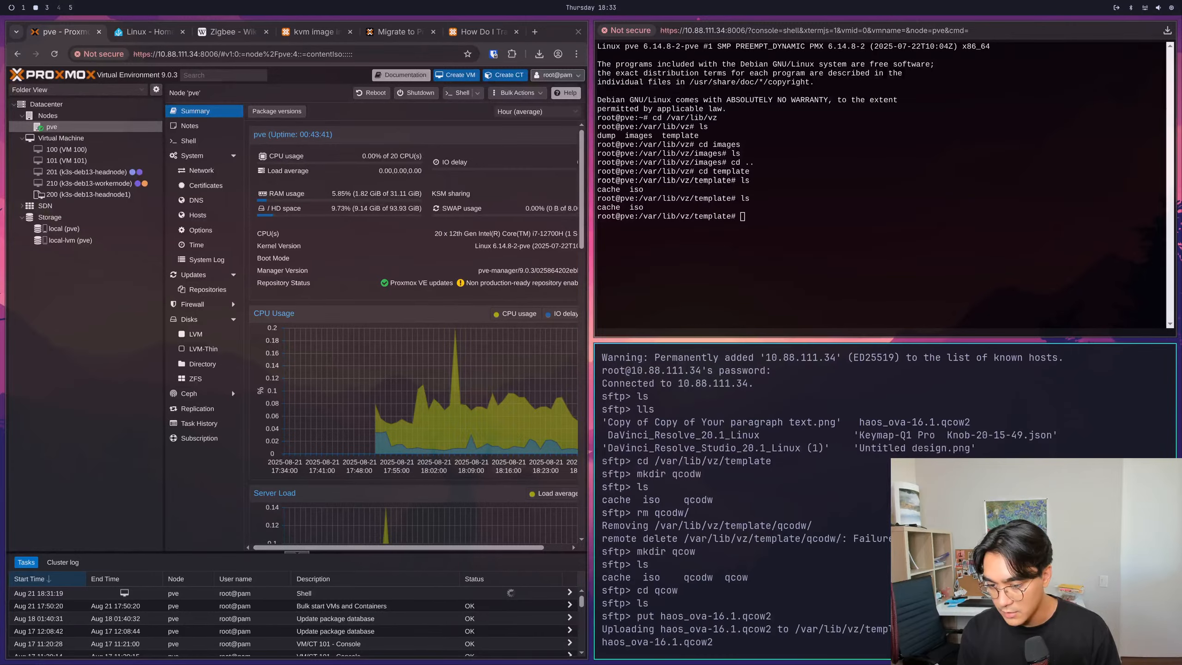
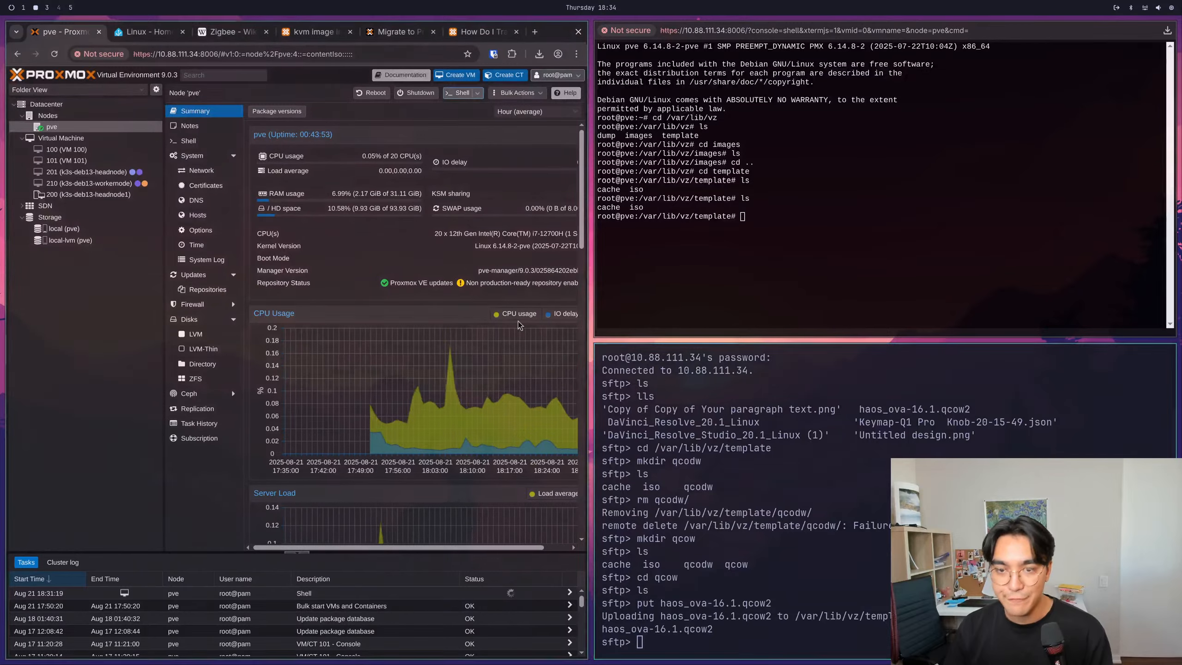
# - Check the ISO images and CT templates in pve's local storage for the uploaded Home Assistant image, refreshing the page
pyautogui.click(64, 230)
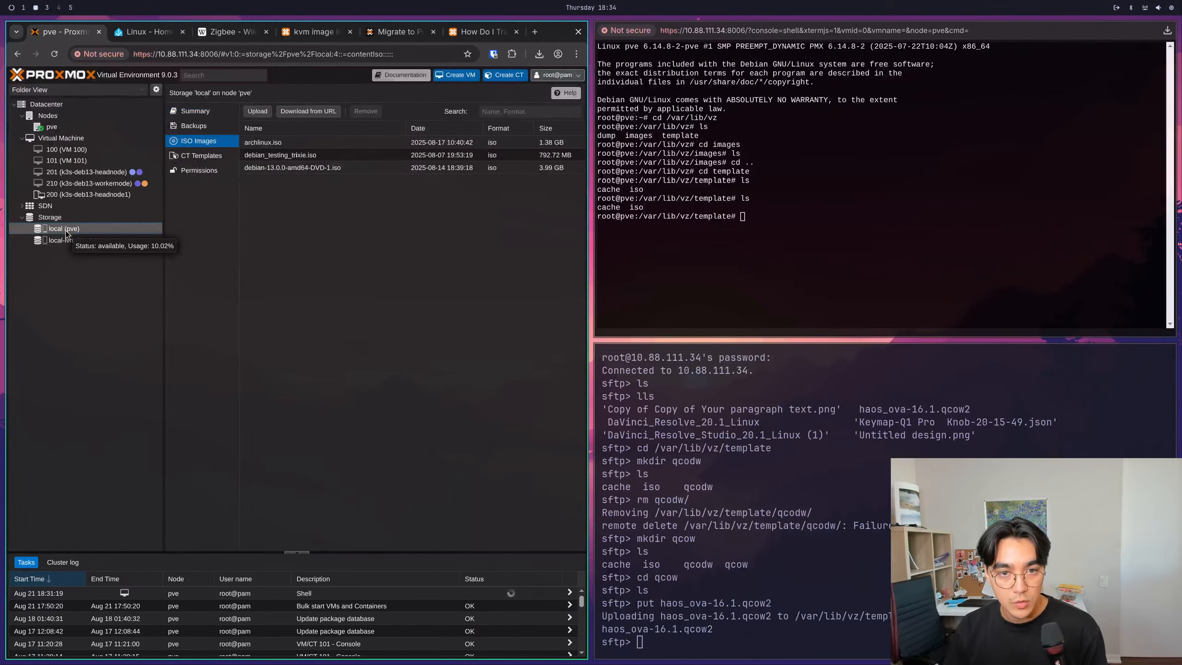
pyautogui.click(204, 143)
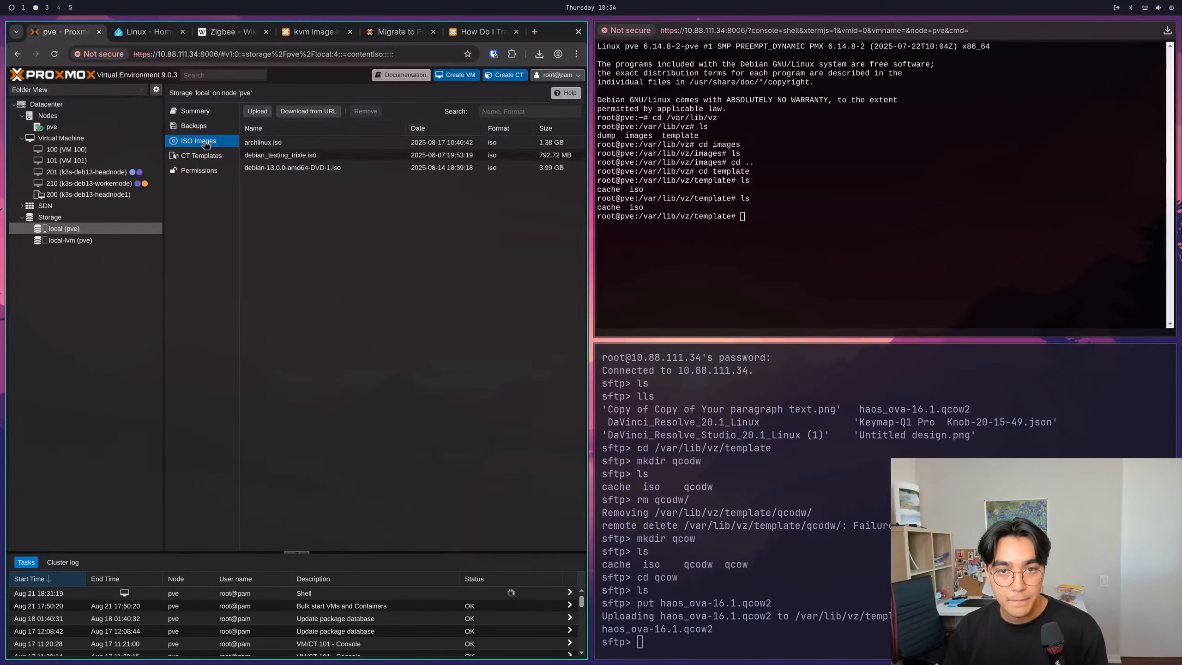
pyautogui.click(401, 214)
pyautogui.hotkey('ctrl', 'r')
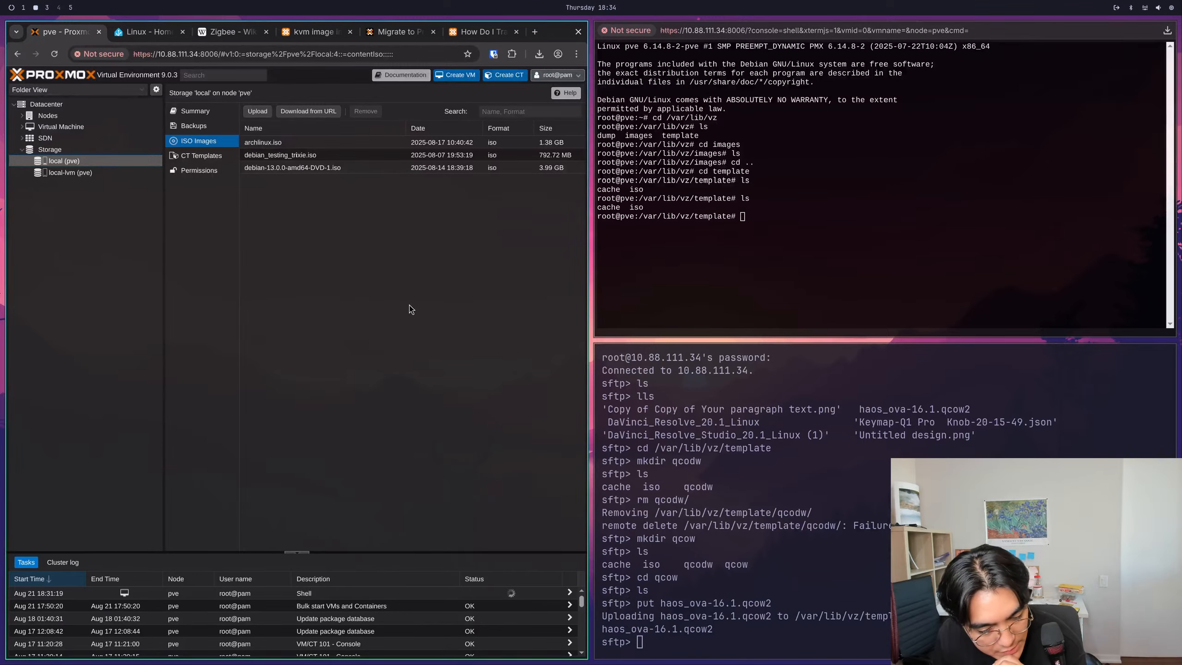
pyautogui.click(410, 305)
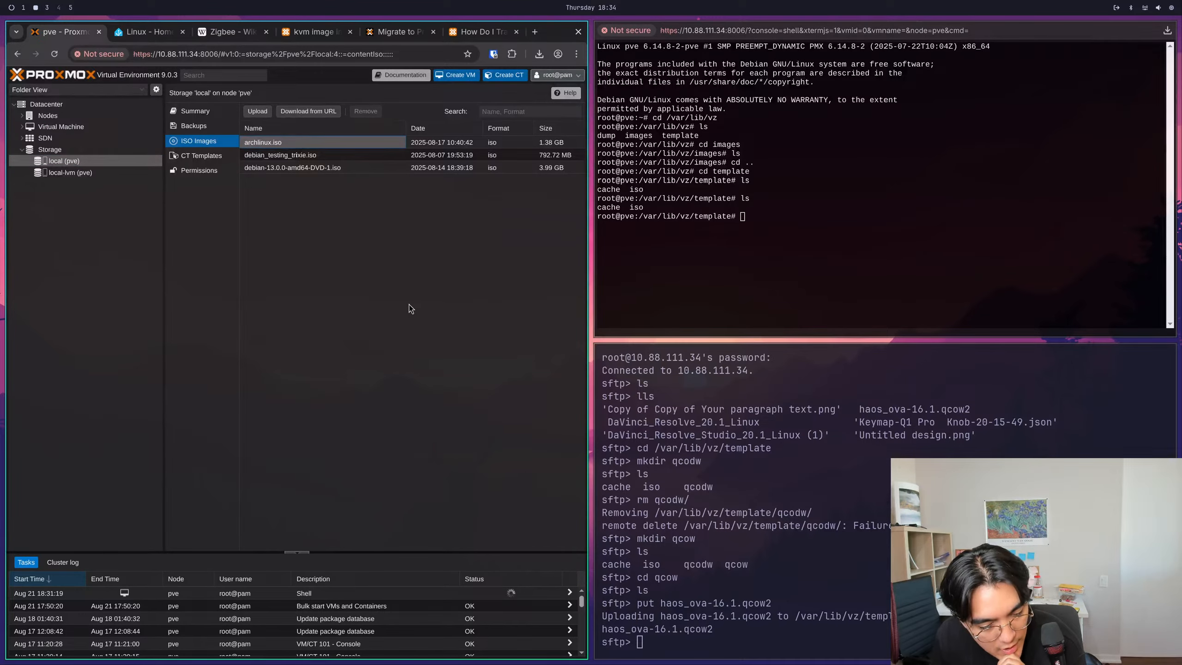
pyautogui.click(199, 155)
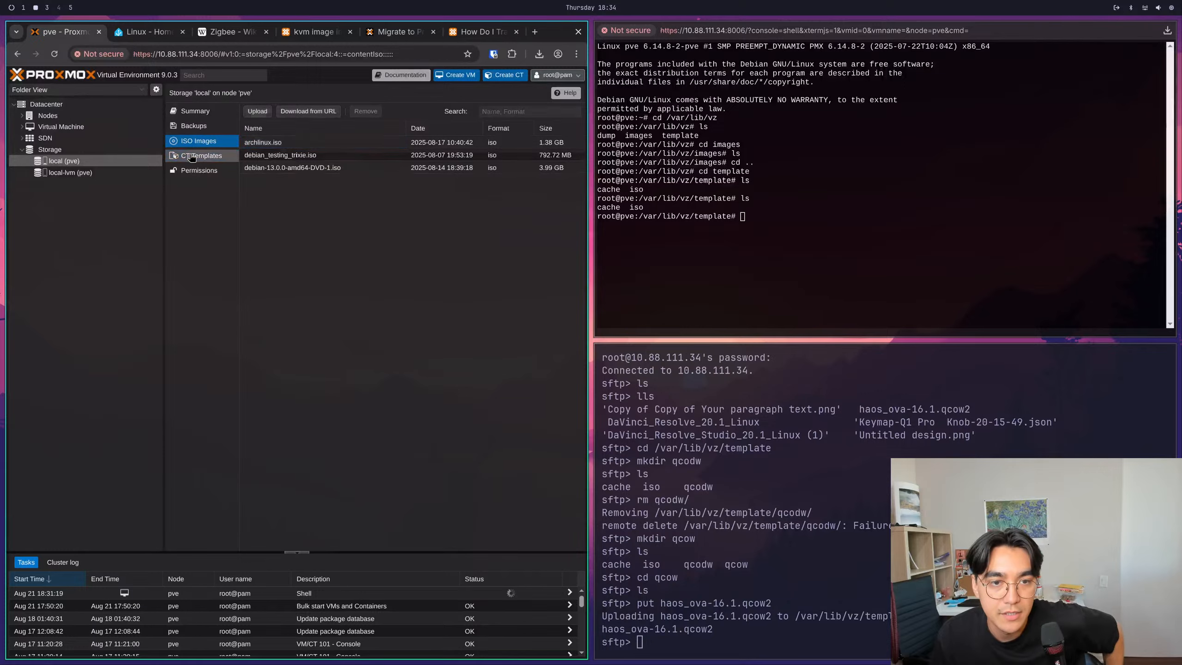
pyautogui.click(199, 142)
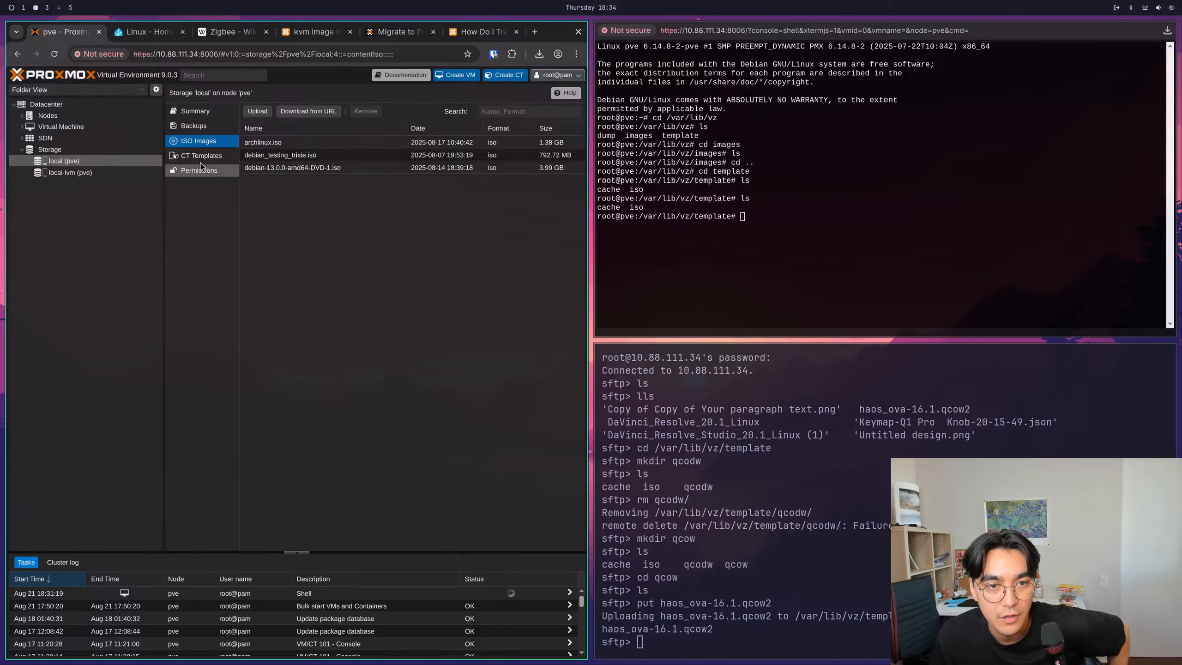
pyautogui.click(200, 155)
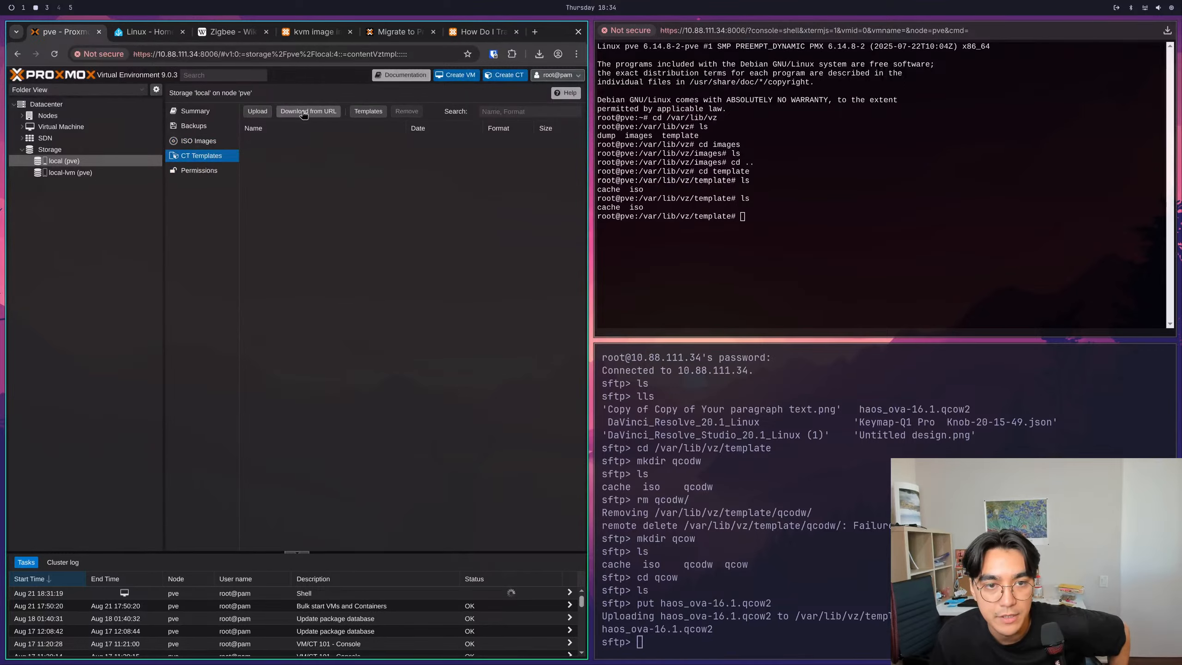
pyautogui.click(202, 146)
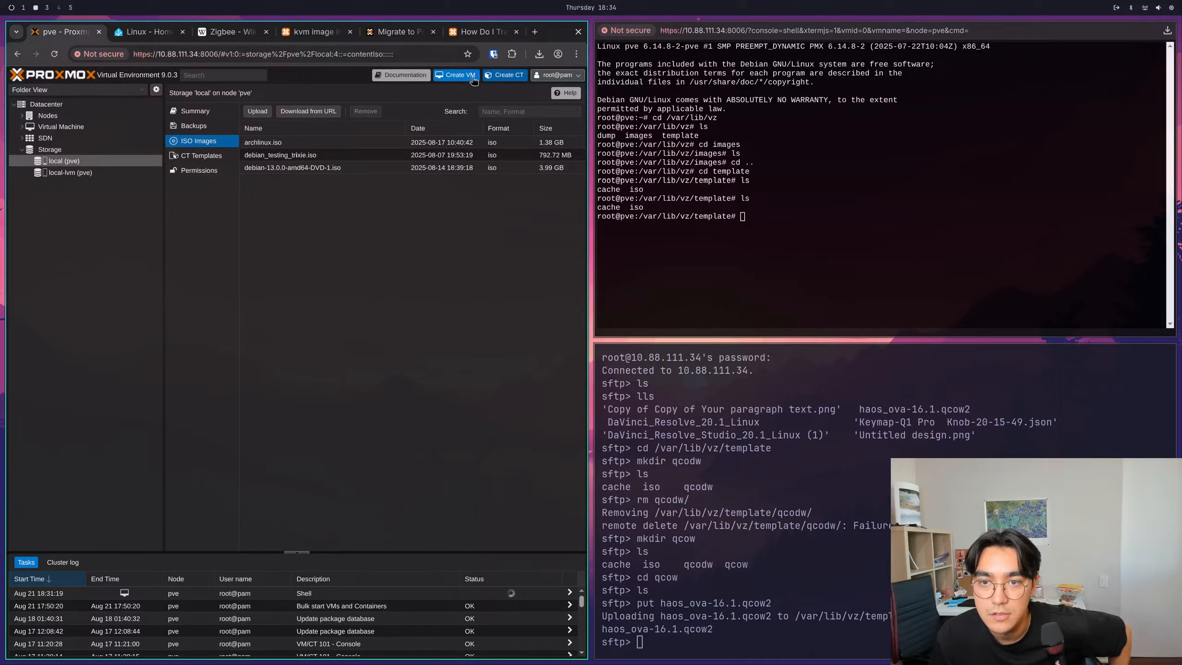
pyautogui.click(456, 74)
pyautogui.click(162, 251)
pyautogui.click(247, 286)
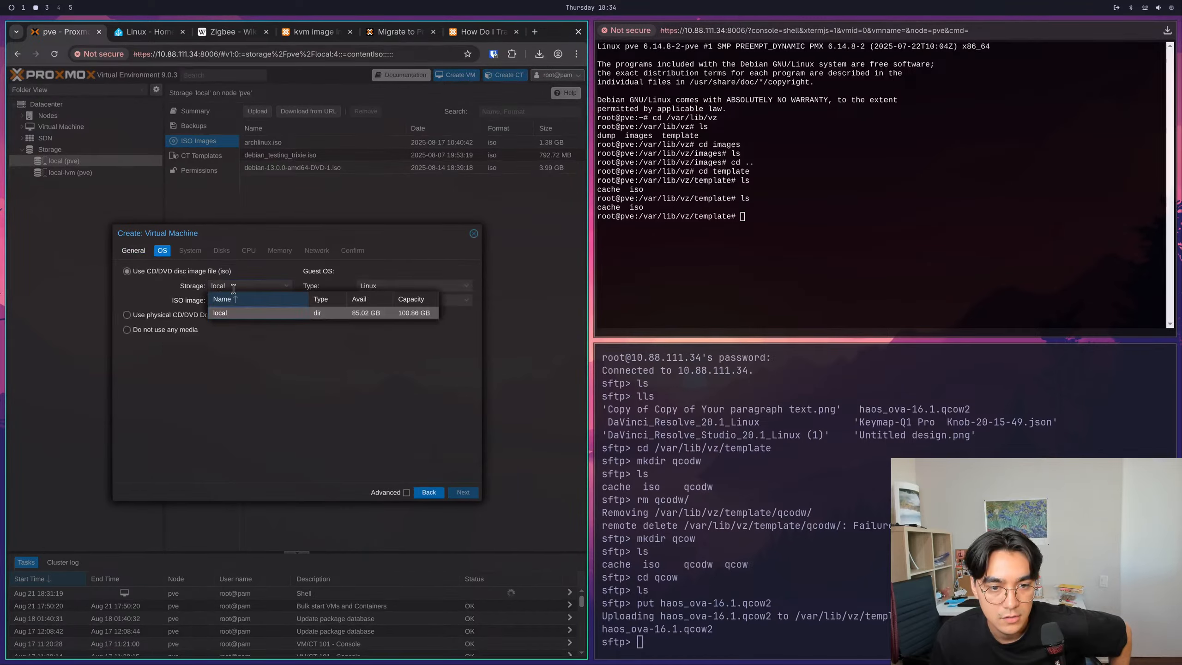
pyautogui.click(279, 313)
pyautogui.click(259, 301)
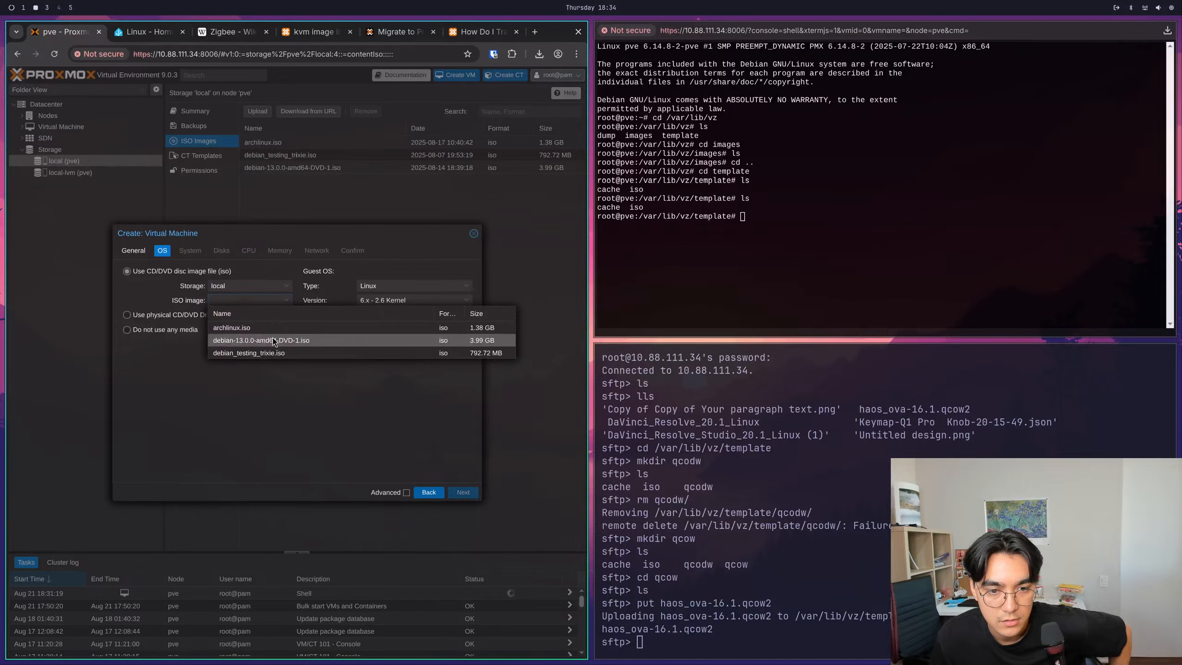
pyautogui.click(292, 365)
pyautogui.click(182, 316)
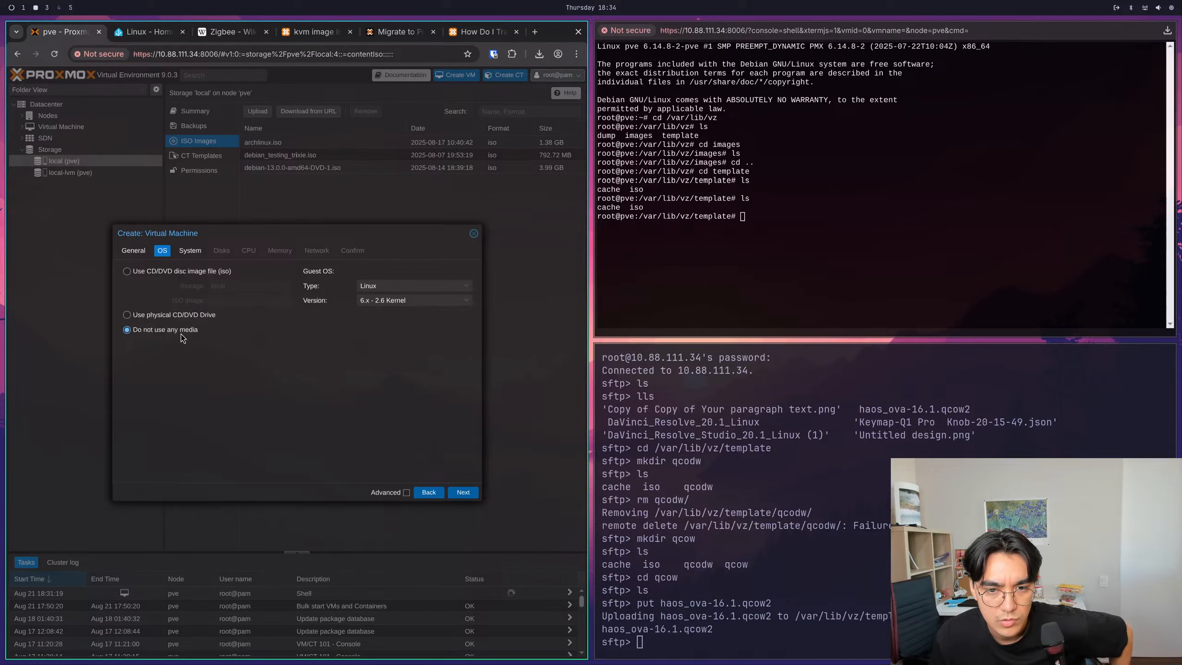
pyautogui.click(190, 251)
pyautogui.click(137, 251)
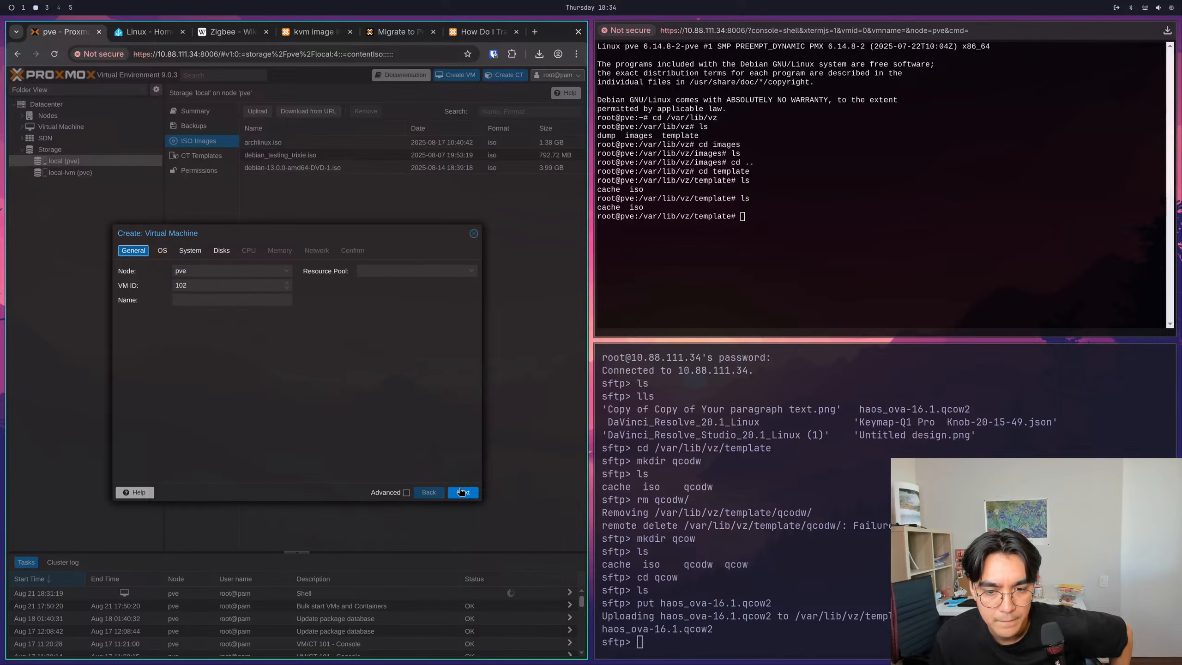
pyautogui.click(473, 233)
# - Examine the qm importdisk example command in the Proxmox forum thread about importing a qcow2 file
pyautogui.click(476, 32)
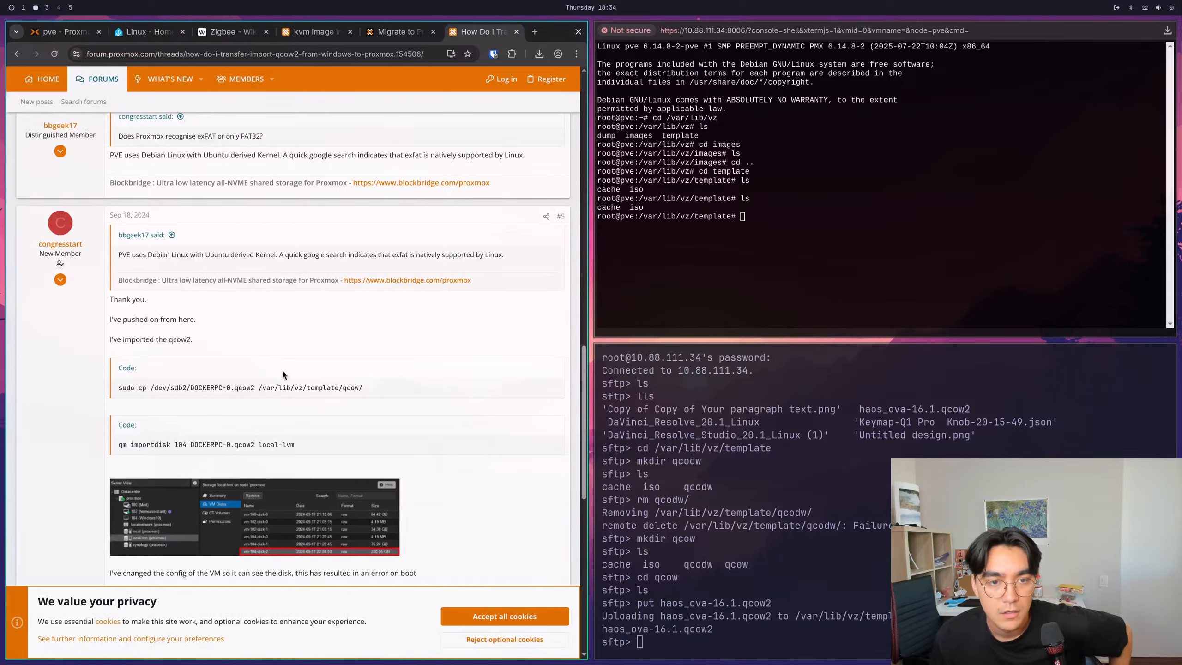
pyautogui.scroll(-2, 201, 404)
pyautogui.moveTo(118, 351); pyautogui.dragTo(273, 353)
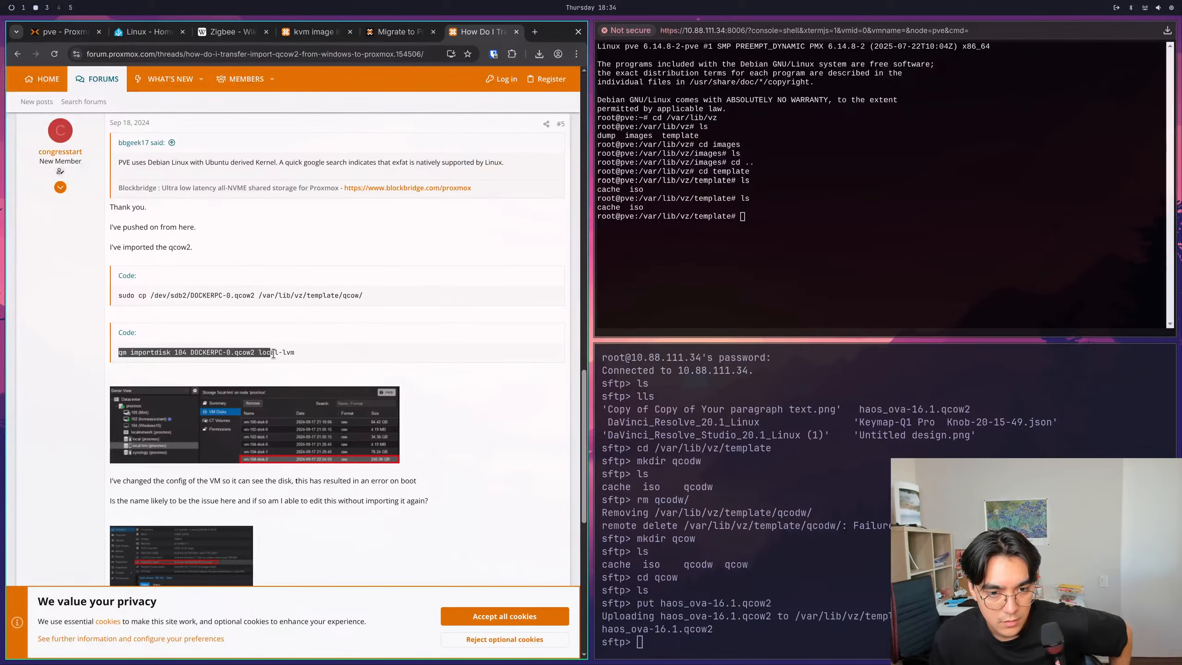
pyautogui.rightClick(295, 361)
pyautogui.click(315, 368)
pyautogui.click(312, 352)
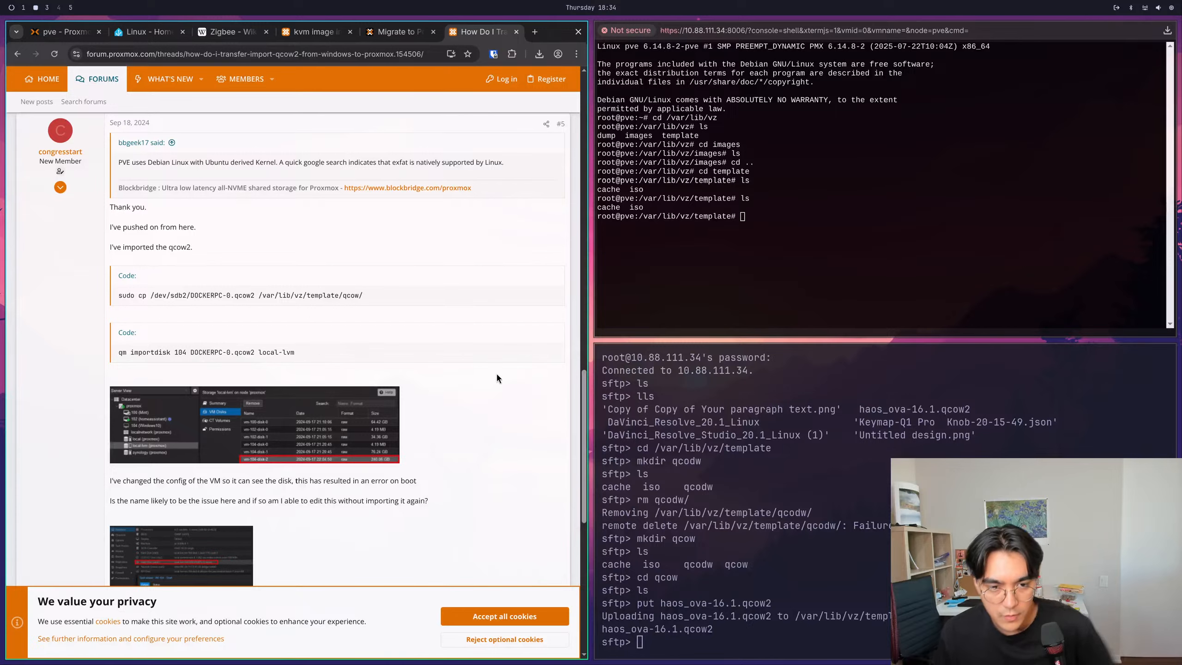
# - Exit the SFTP session and clear the local terminal
pyautogui.click(758, 461)
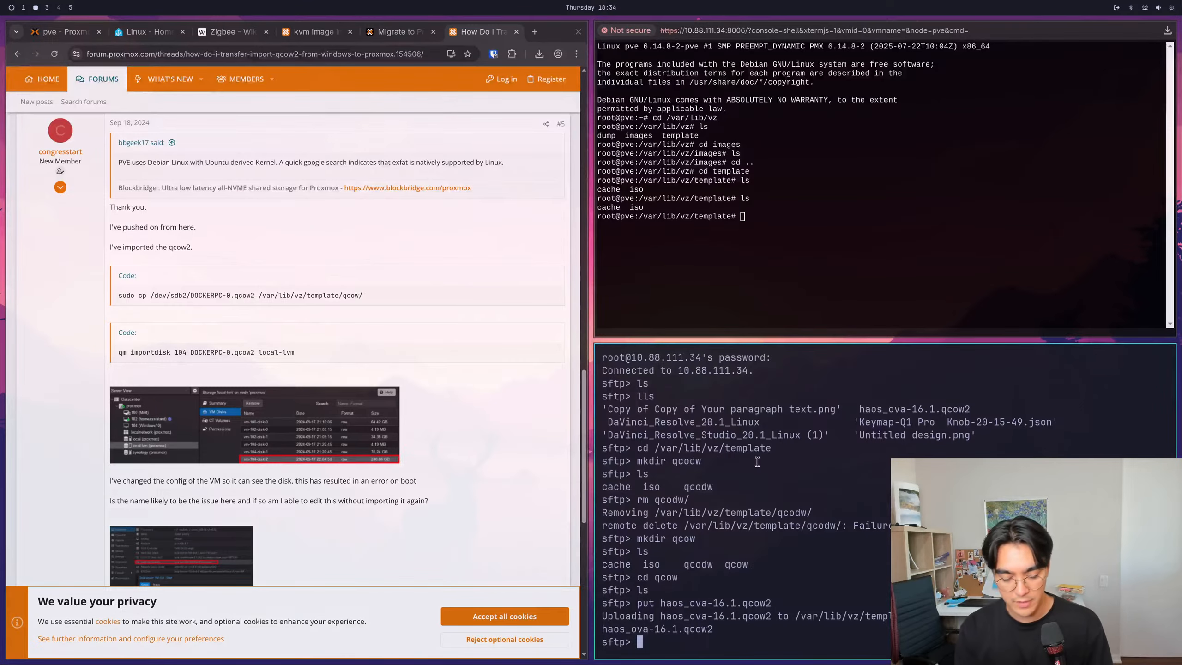
pyautogui.write('exit')
pyautogui.press('Return')
pyautogui.hotkey('ctrl', 'l')
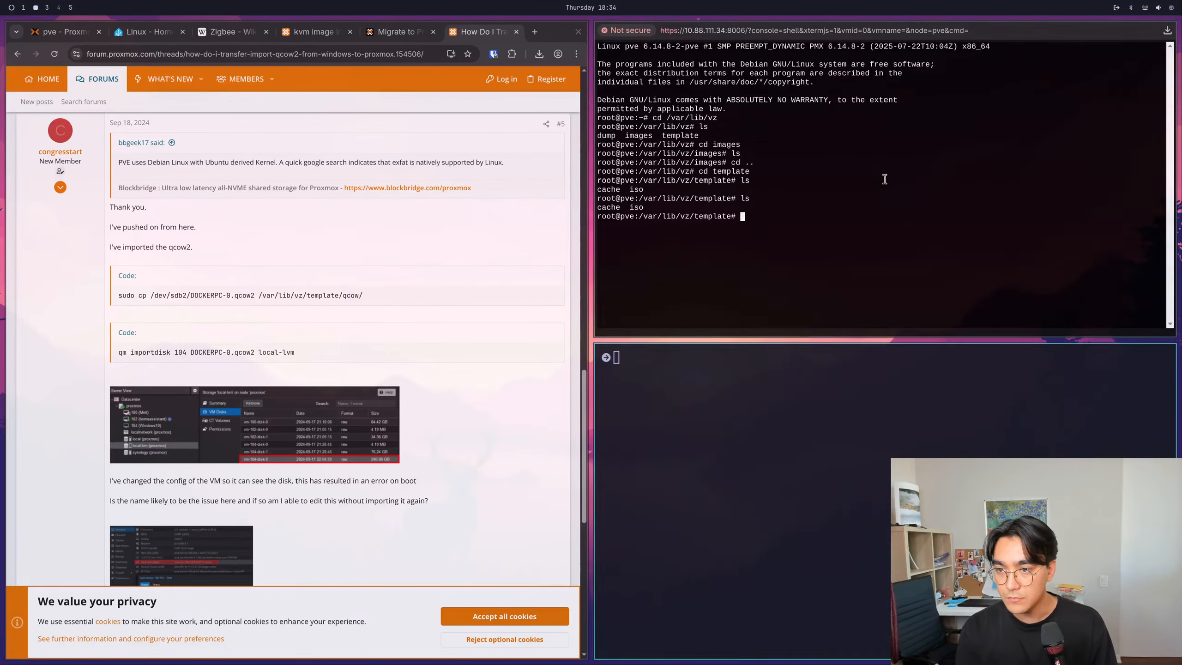
# - List the contents of the template directory in the Proxmox host shell, with the text enlarged to 110%
pyautogui.click(884, 180)
pyautogui.hotkey('ctrl', '+')
pyautogui.hotkey('ctrl', '+')
pyautogui.hotkey('ctrl', '+')
pyautogui.hotkey('ctrl', '+')
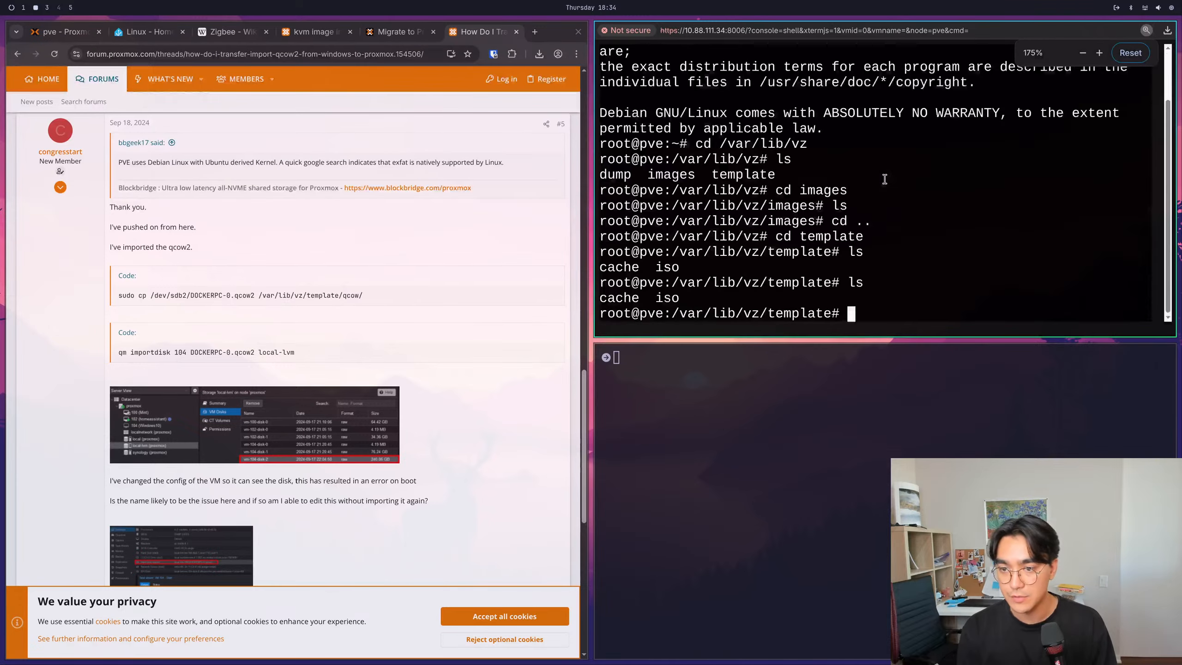
pyautogui.hotkey('ctrl', '-')
pyautogui.hotkey('ctrl', '-')
pyautogui.hotkey('ctrl', '-')
pyautogui.hotkey('ctrl', '-')
pyautogui.hotkey('ctrl', '-')
pyautogui.hotkey('ctrl', '-')
pyautogui.hotkey('ctrl', '+')
pyautogui.hotkey('ctrl', '+')
pyautogui.write('ls')
pyautogui.press('Return')
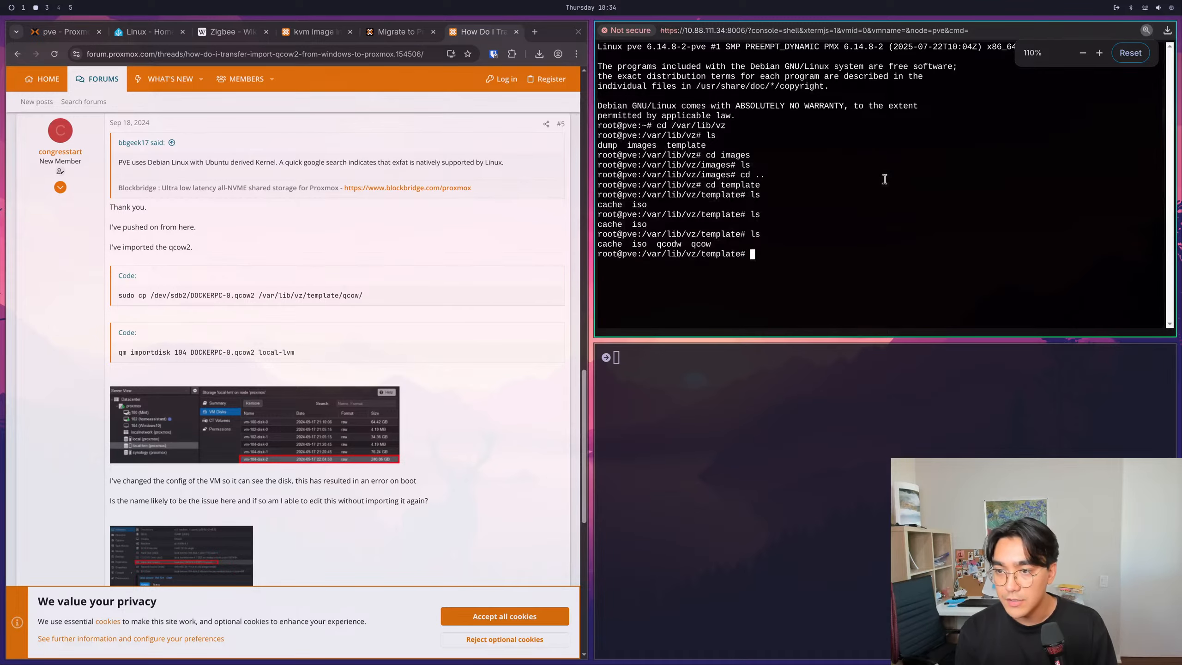
# - Run qm without arguments in the host shell and clear the shell's output
pyautogui.write('q')
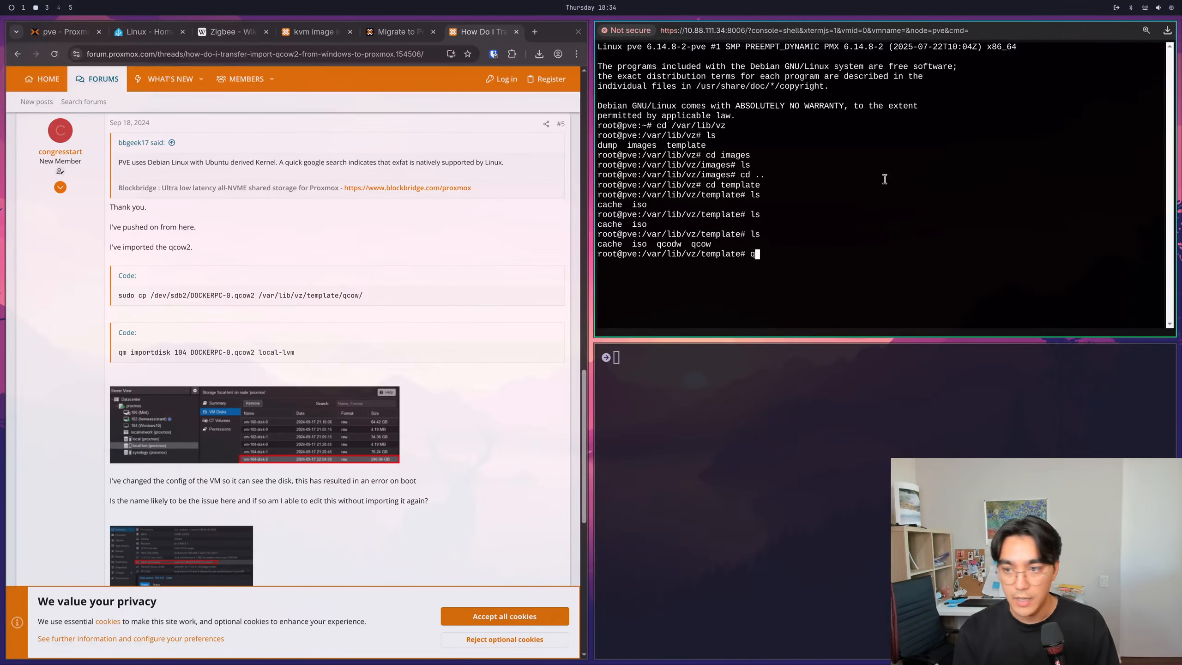
pyautogui.write('m')
pyautogui.press('Return')
pyautogui.write('clear')
pyautogui.press('Return')
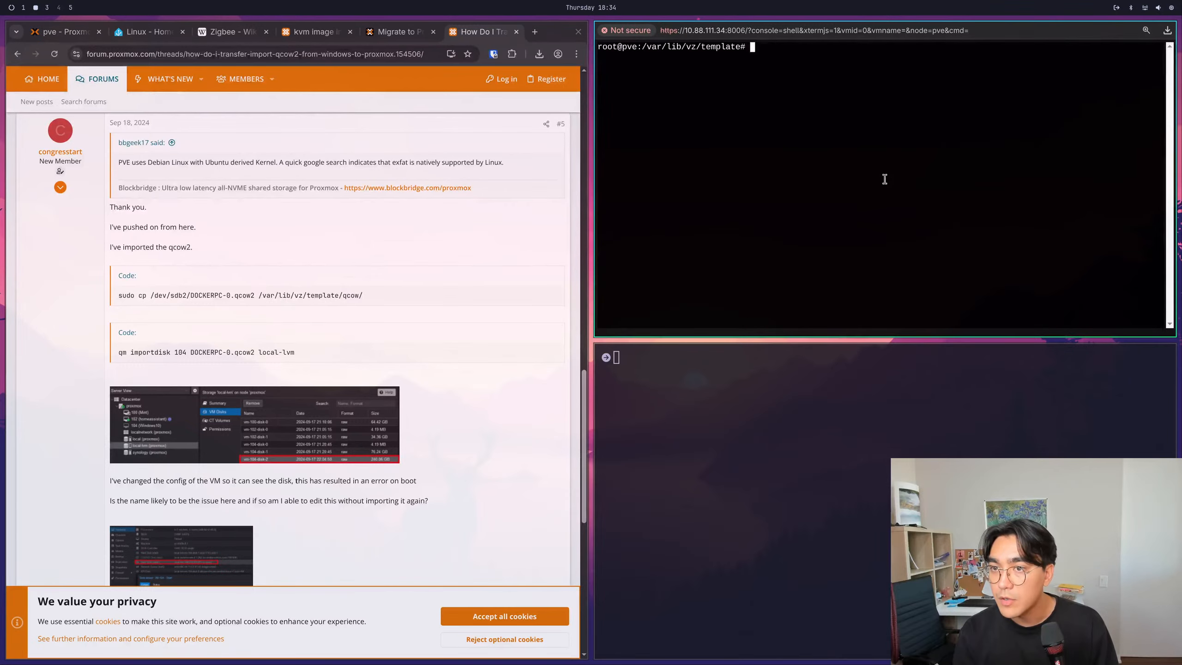
# - Enter qm importdisk at the host shell prompt without running it, and compare it with the forum post's example command
pyautogui.write('qm importdisk')
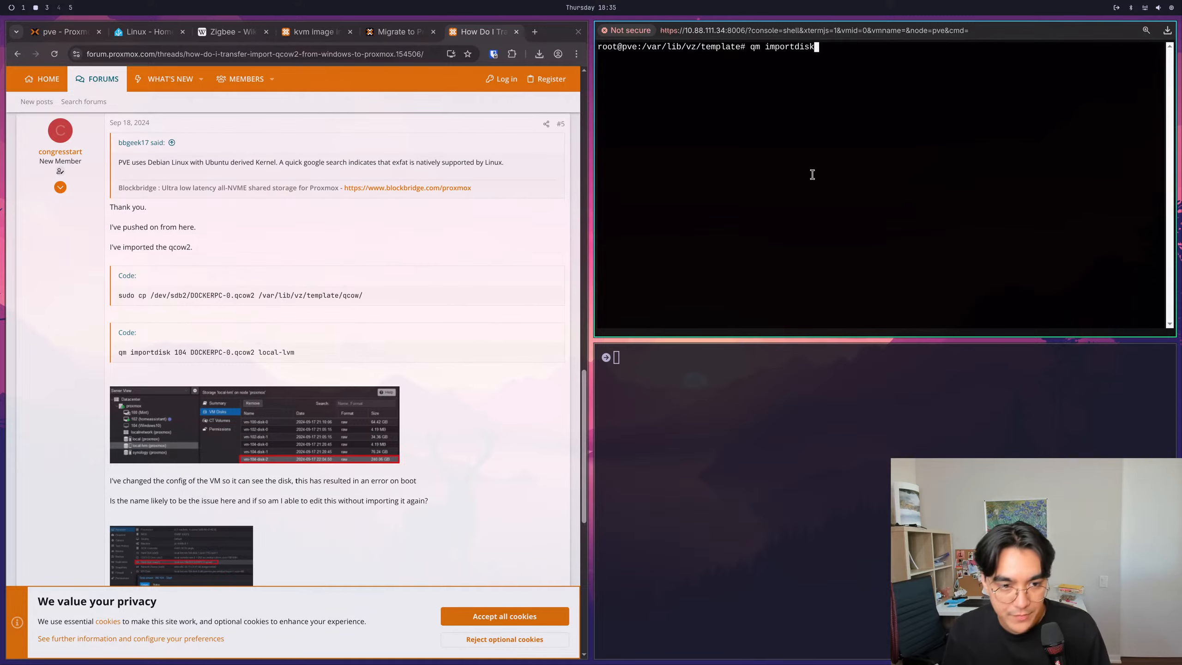
pyautogui.scroll(3, 265, 307)
pyautogui.scroll(-3, 249, 302)
pyautogui.moveTo(138, 352); pyautogui.dragTo(286, 364)
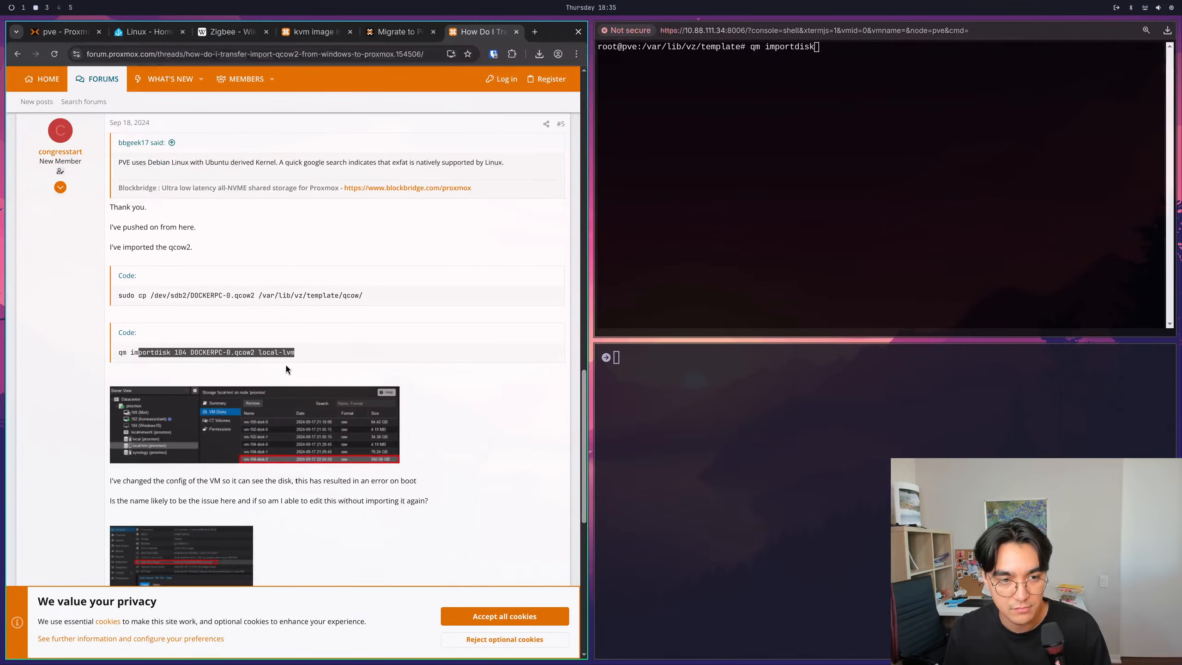
pyautogui.click(270, 342)
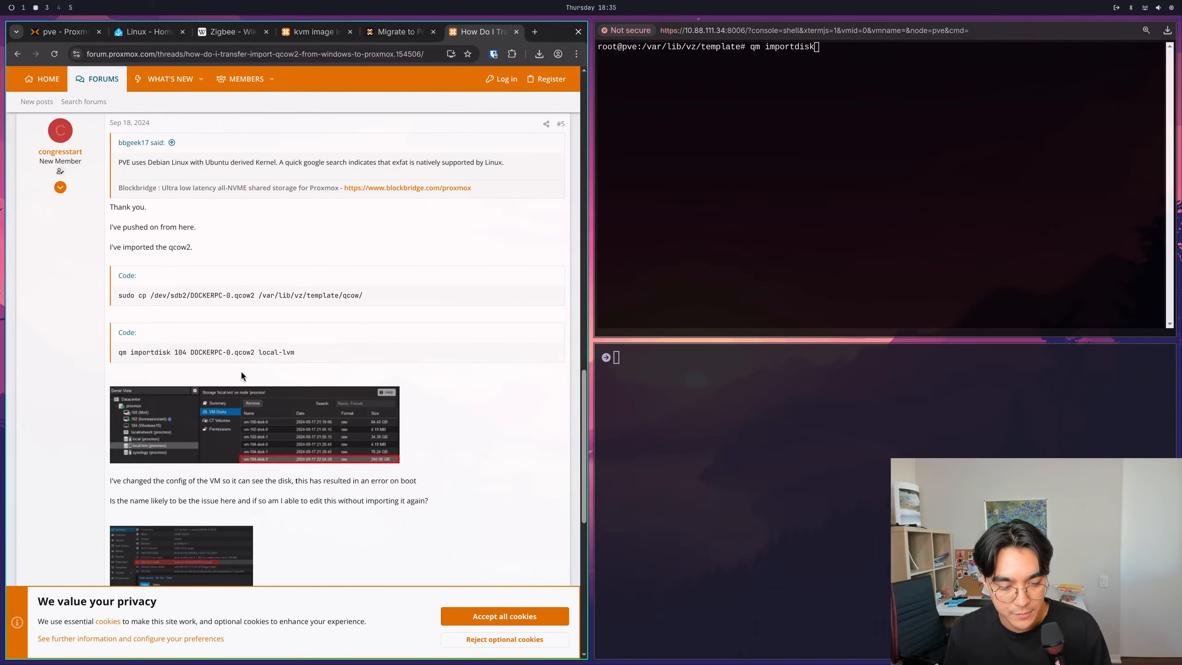
# - Narrow the browser window slightly and examine the VM ID and file name arguments in the forum's importdisk example
pyautogui.scroll(-2, 240, 370)
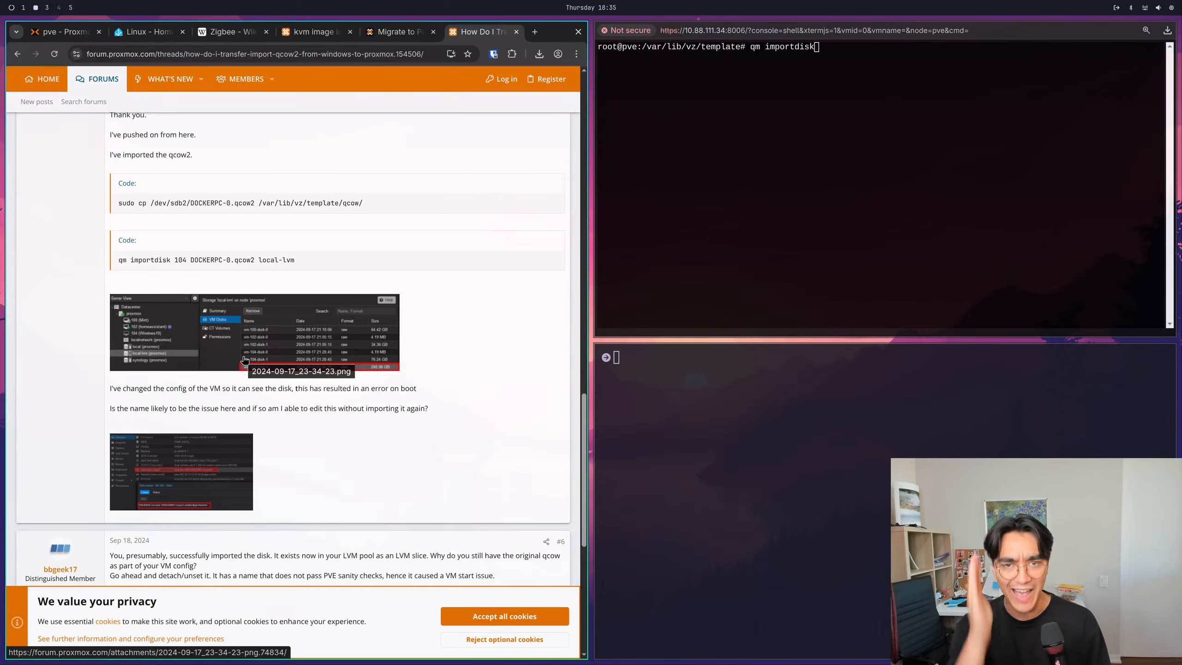
pyautogui.moveTo(529, 334); pyautogui.dragTo(496, 337)
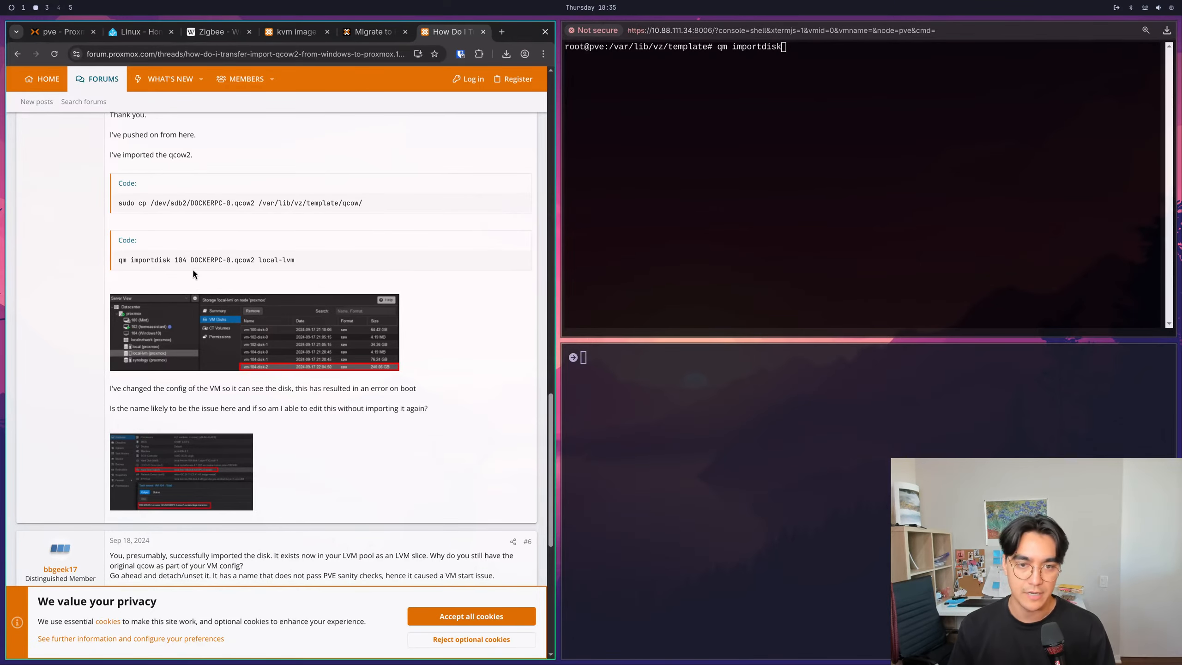
pyautogui.moveTo(167, 261); pyautogui.dragTo(247, 258)
pyautogui.click(247, 258)
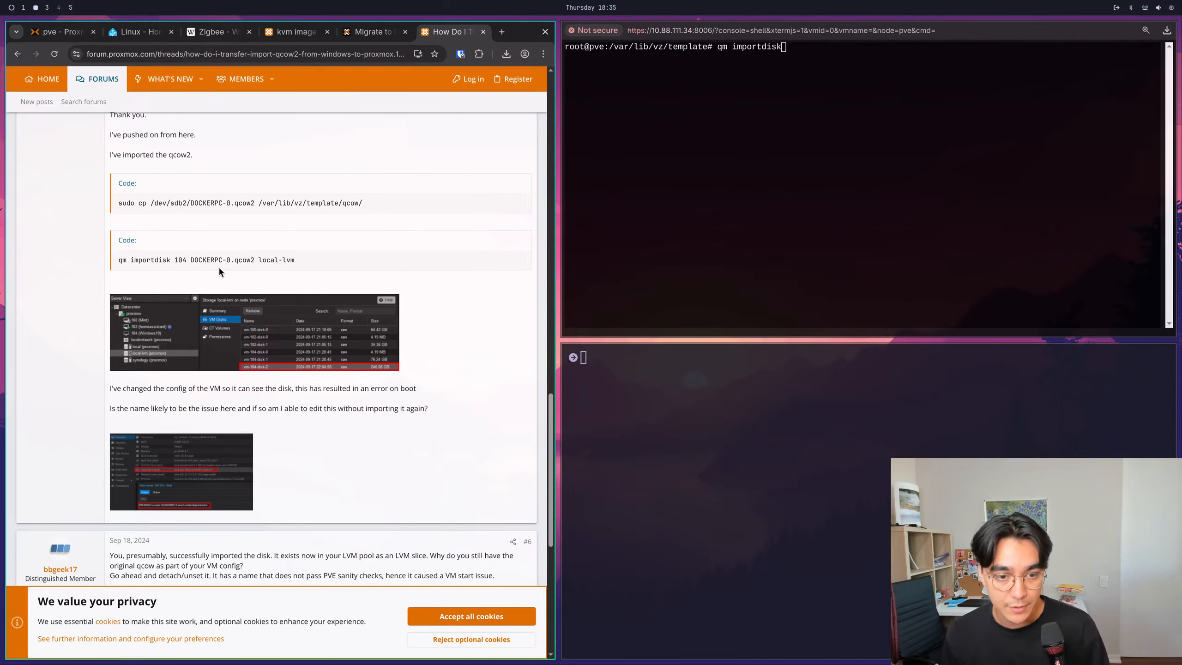
pyautogui.moveTo(119, 260); pyautogui.dragTo(181, 260)
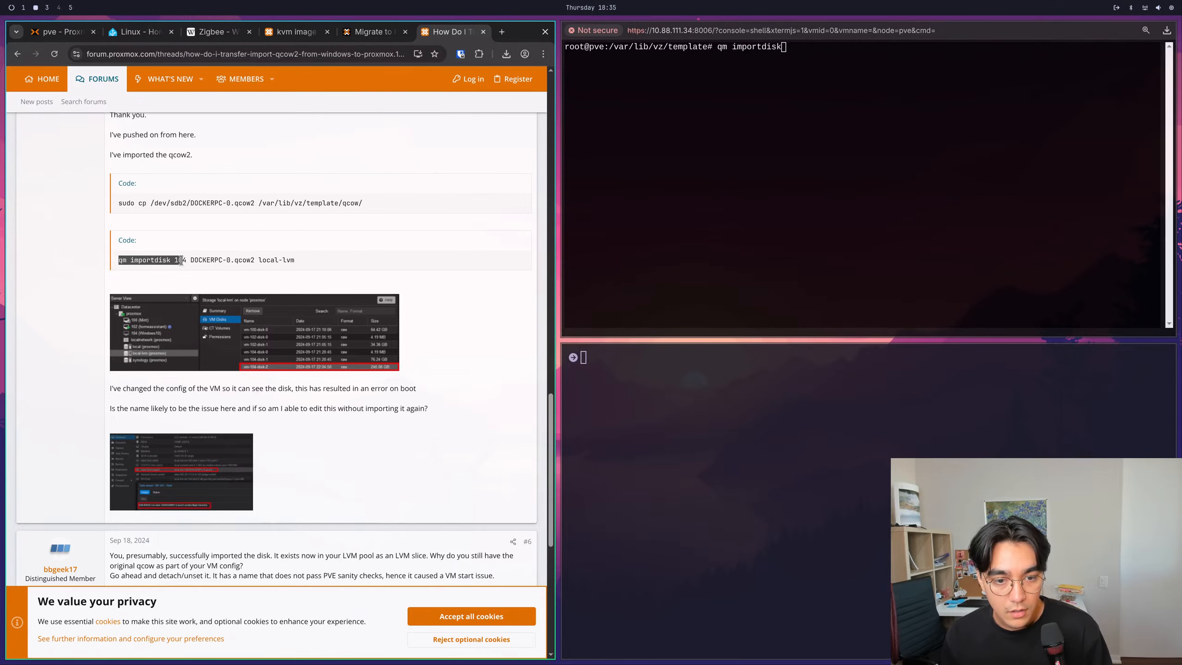
pyautogui.click(181, 260)
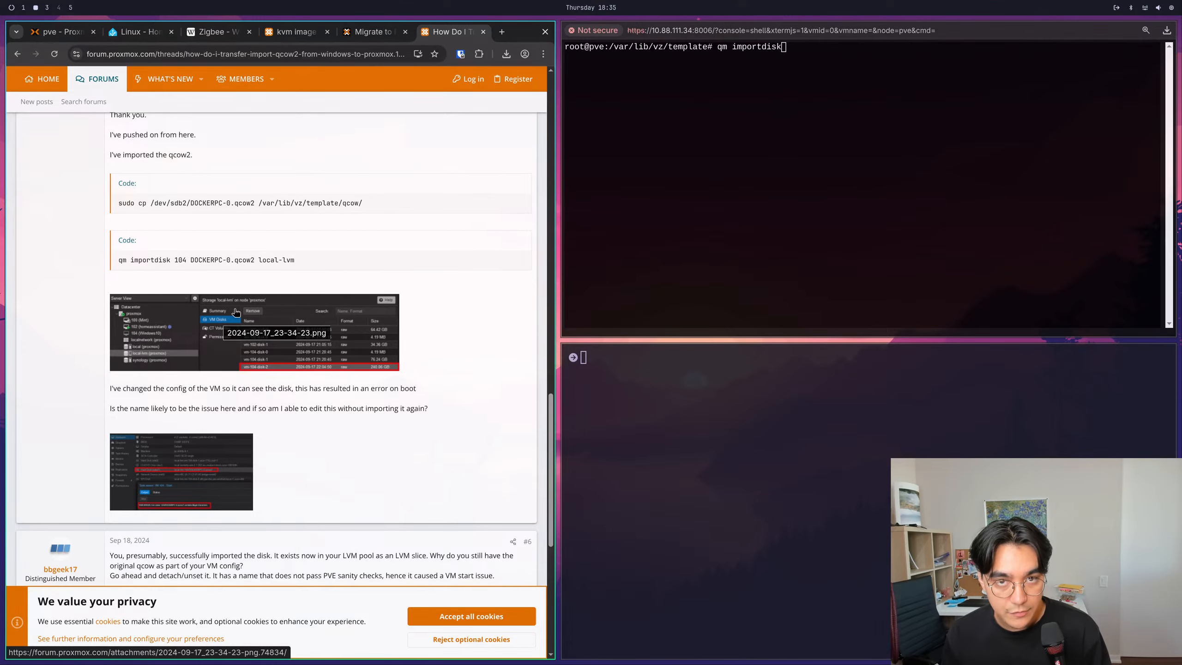
# - Examine the VM disks and CT volumes stored in local-lvm on pve, and return to the forum's import example
pyautogui.click(375, 32)
pyautogui.click(296, 33)
pyautogui.click(215, 33)
pyautogui.click(137, 33)
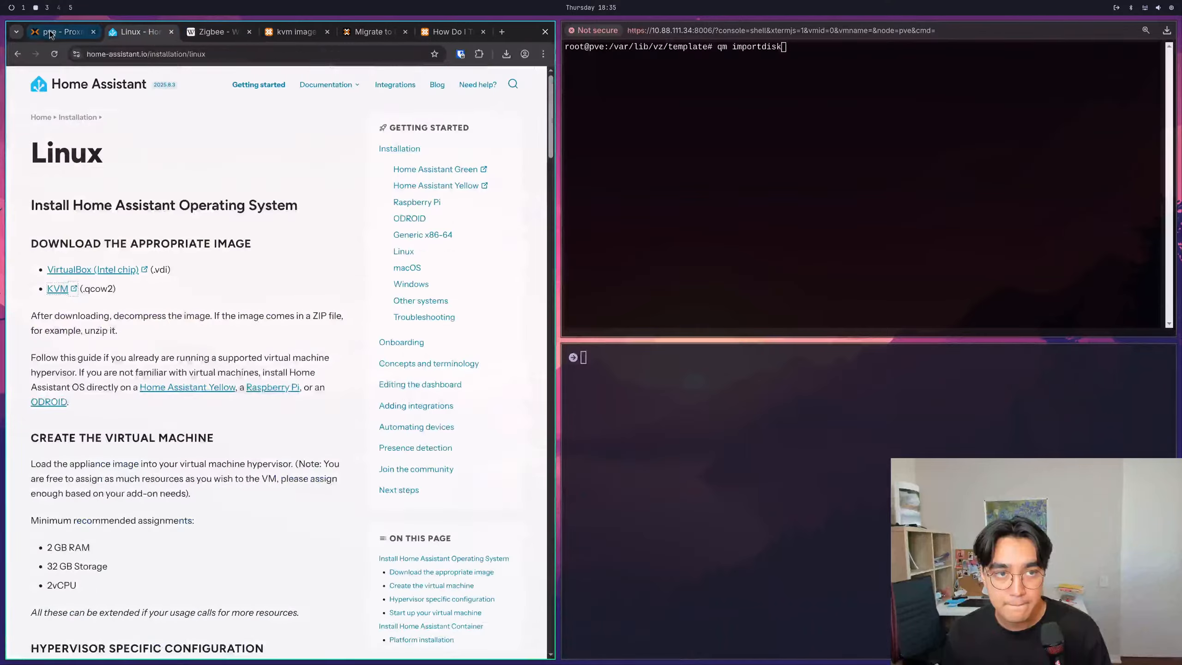
pyautogui.click(49, 32)
pyautogui.click(59, 182)
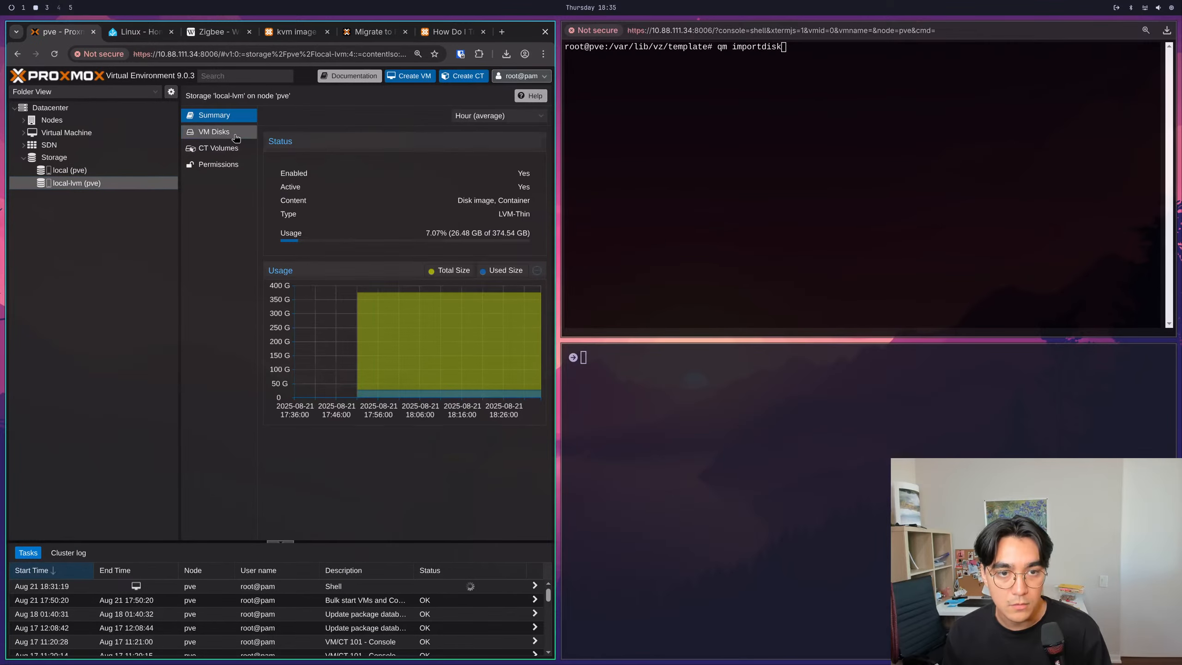
pyautogui.click(235, 135)
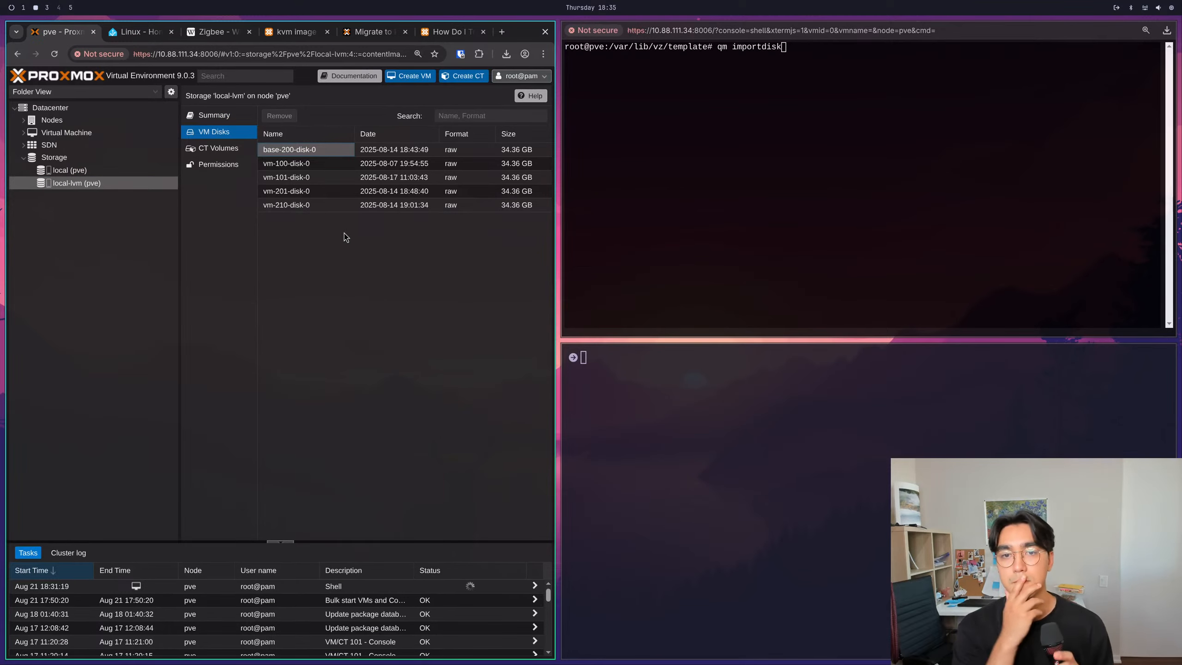
pyautogui.click(219, 149)
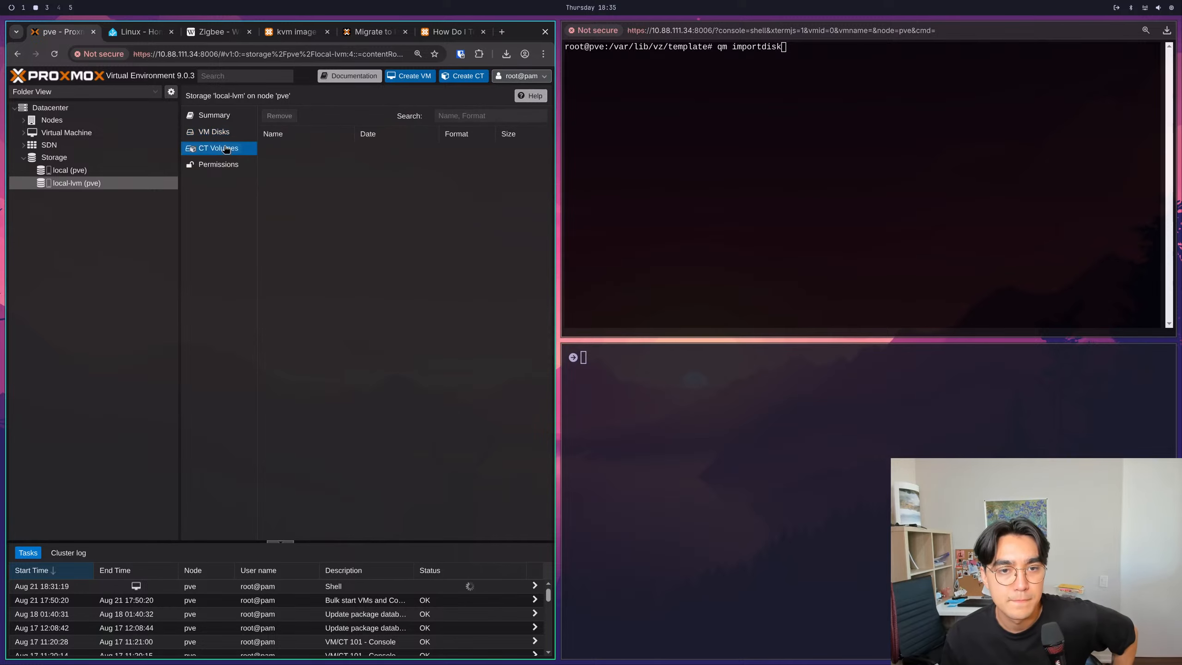
pyautogui.click(217, 134)
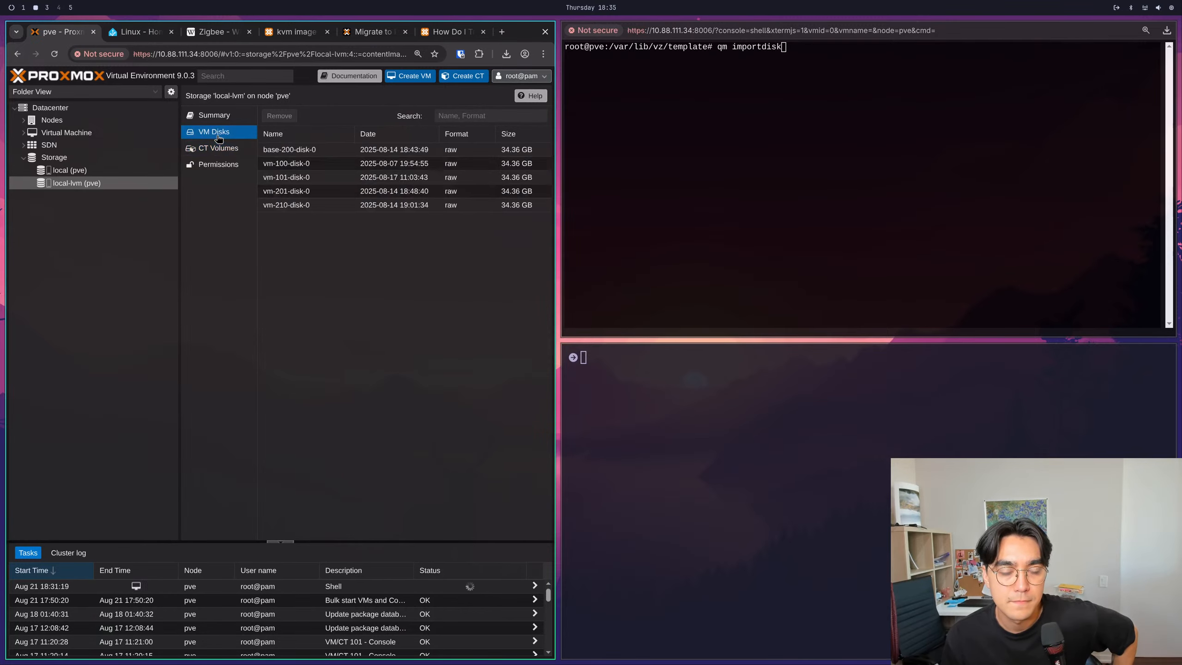
pyautogui.click(378, 36)
pyautogui.click(445, 31)
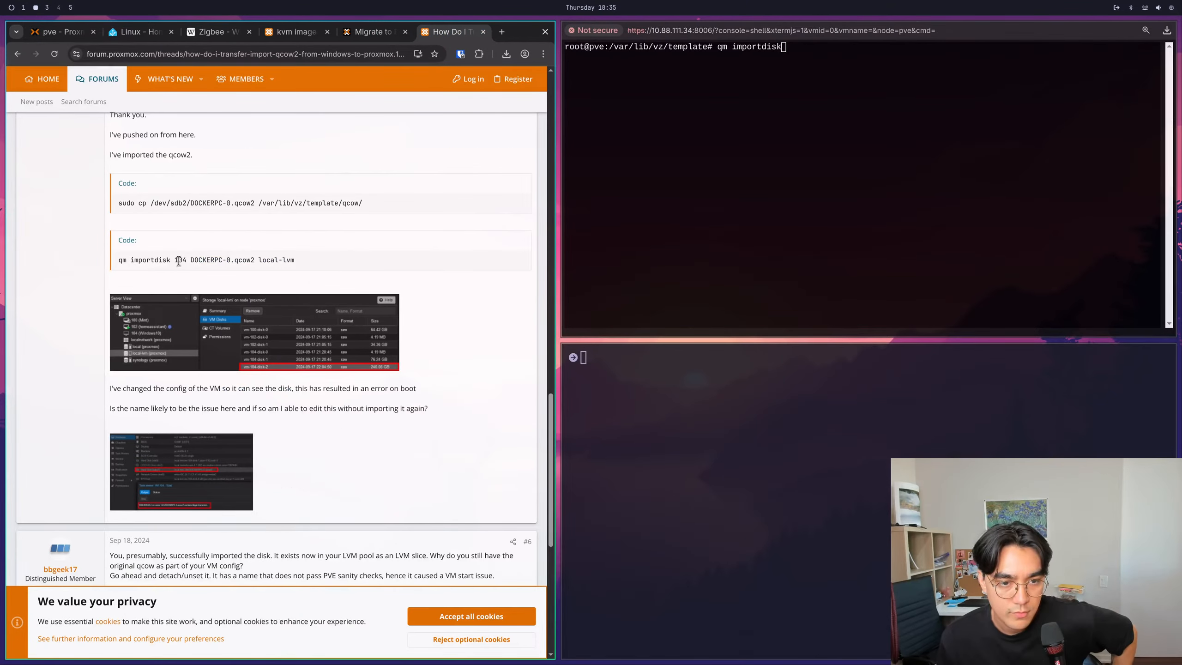
# - Examine the VM ID, file name and storage arguments in the forum's importdisk example and the screenshots and reply below it
pyautogui.moveTo(180, 260); pyautogui.dragTo(185, 260)
pyautogui.doubleClick(200, 260)
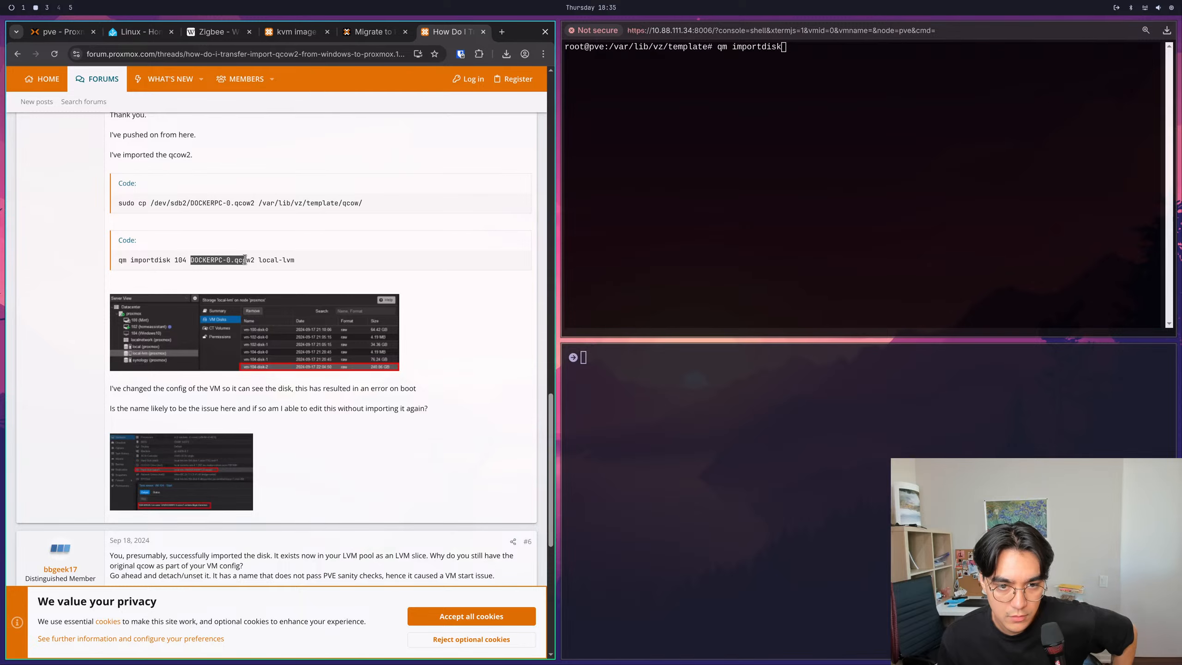
pyautogui.moveTo(304, 261); pyautogui.dragTo(191, 231)
pyautogui.click(116, 264)
pyautogui.scroll(2, 125, 256)
pyautogui.scroll(-5, 181, 244)
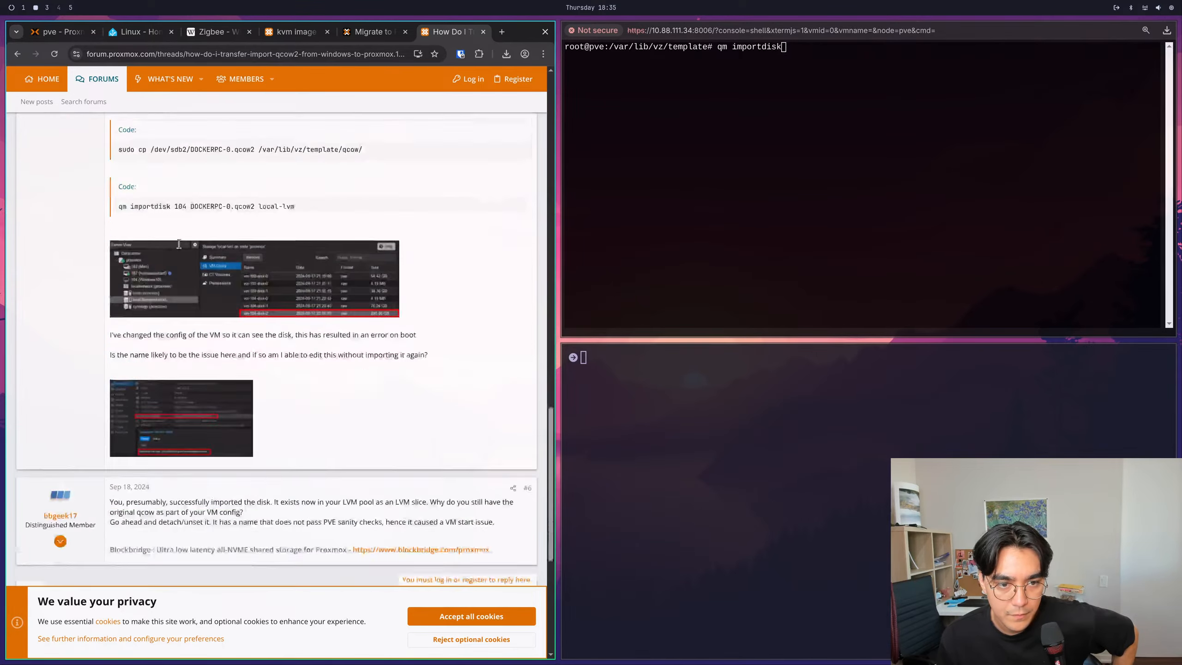
pyautogui.scroll(2, 125, 210)
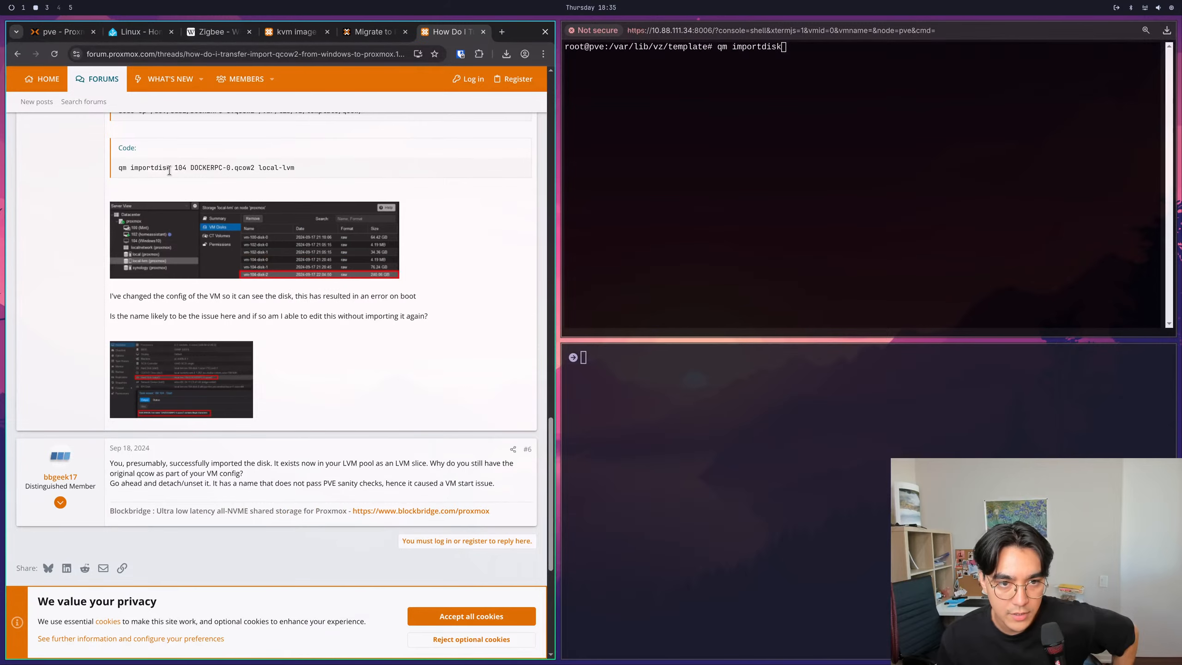
pyautogui.moveTo(174, 170); pyautogui.dragTo(255, 170)
pyautogui.click(197, 170)
pyautogui.click(110, 106)
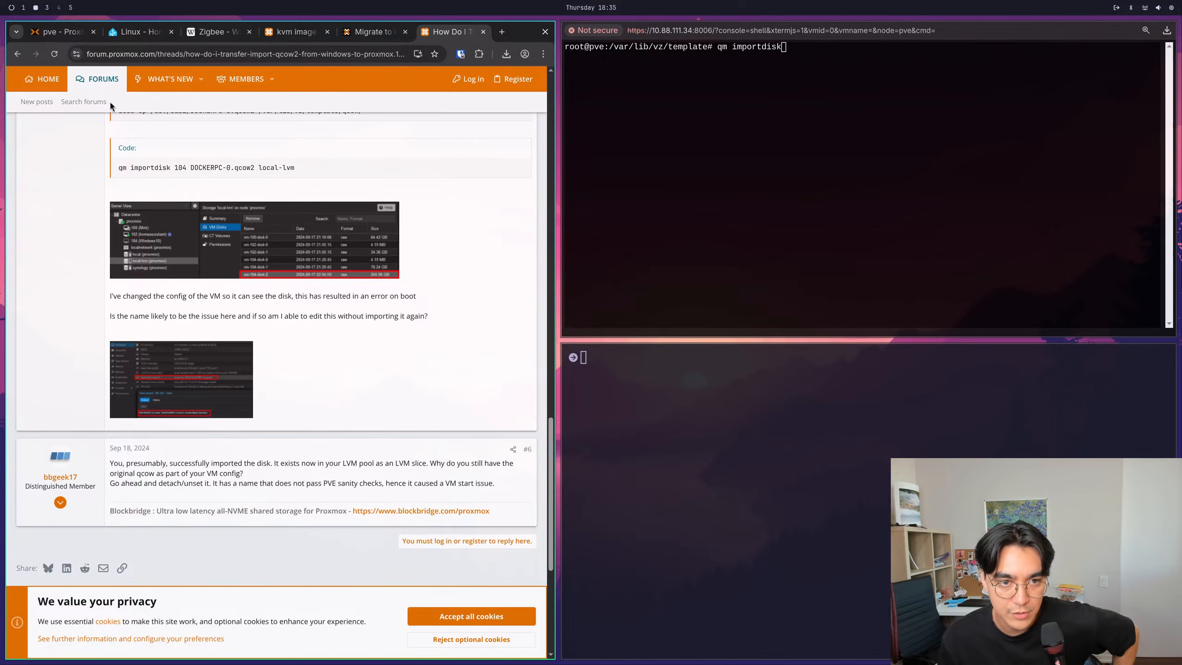
# - Review the existing virtual machines in Proxmox and start creating a new VM with ID 300
pyautogui.click(64, 35)
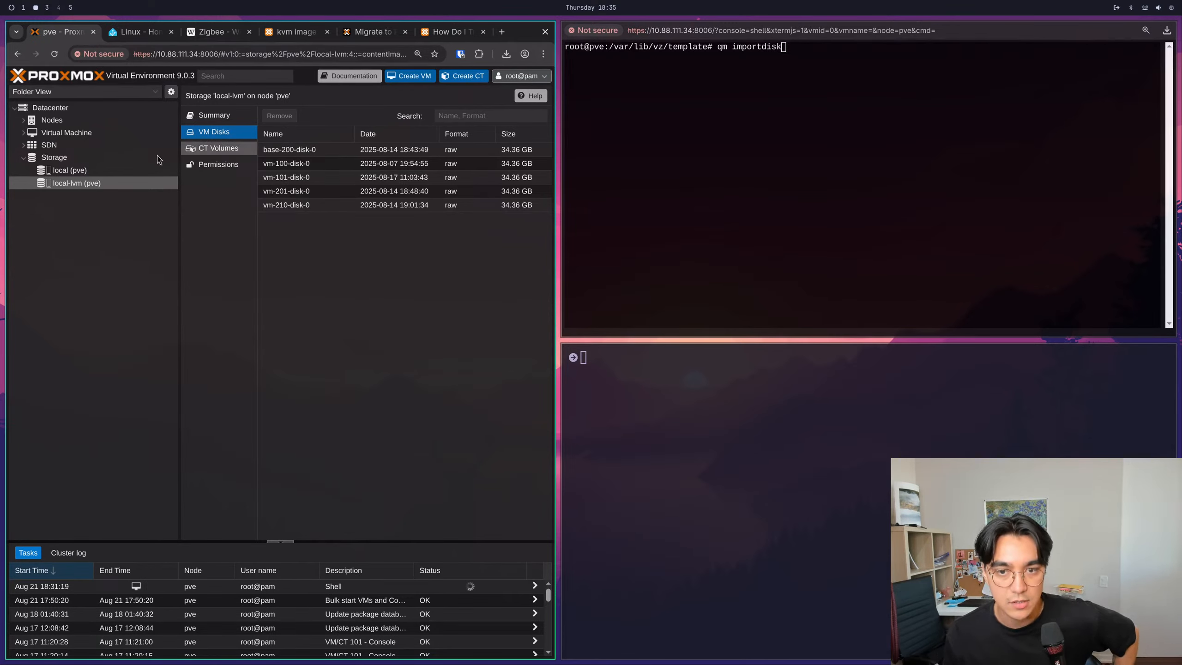
pyautogui.click(23, 133)
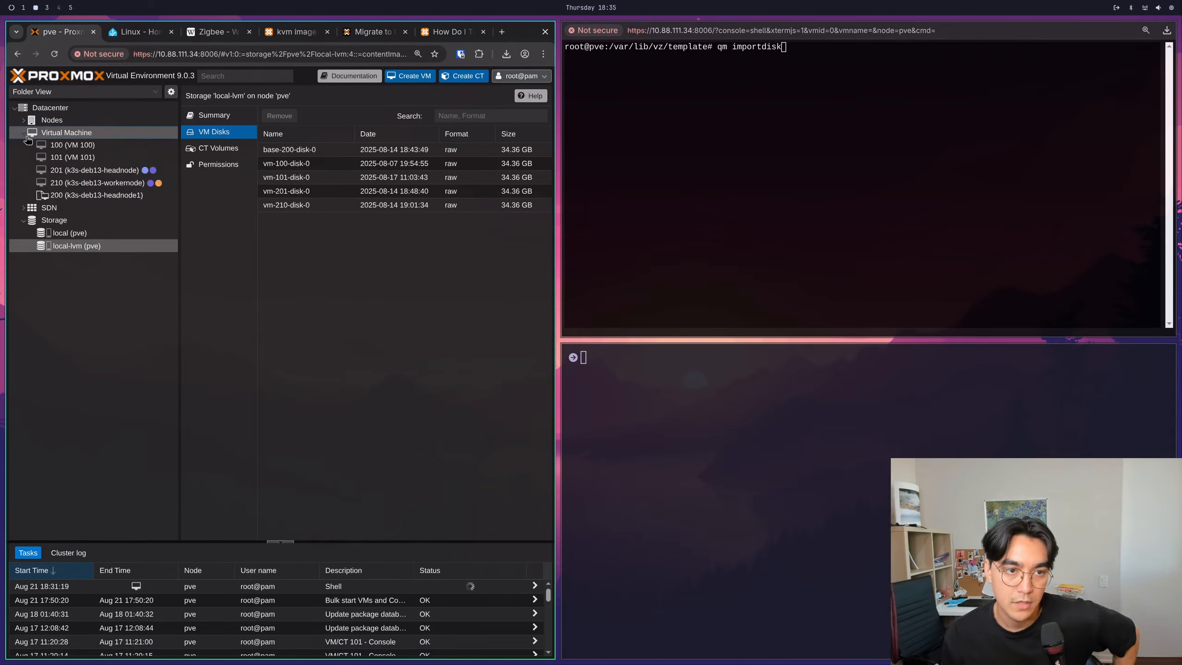
pyautogui.click(64, 134)
pyautogui.click(404, 76)
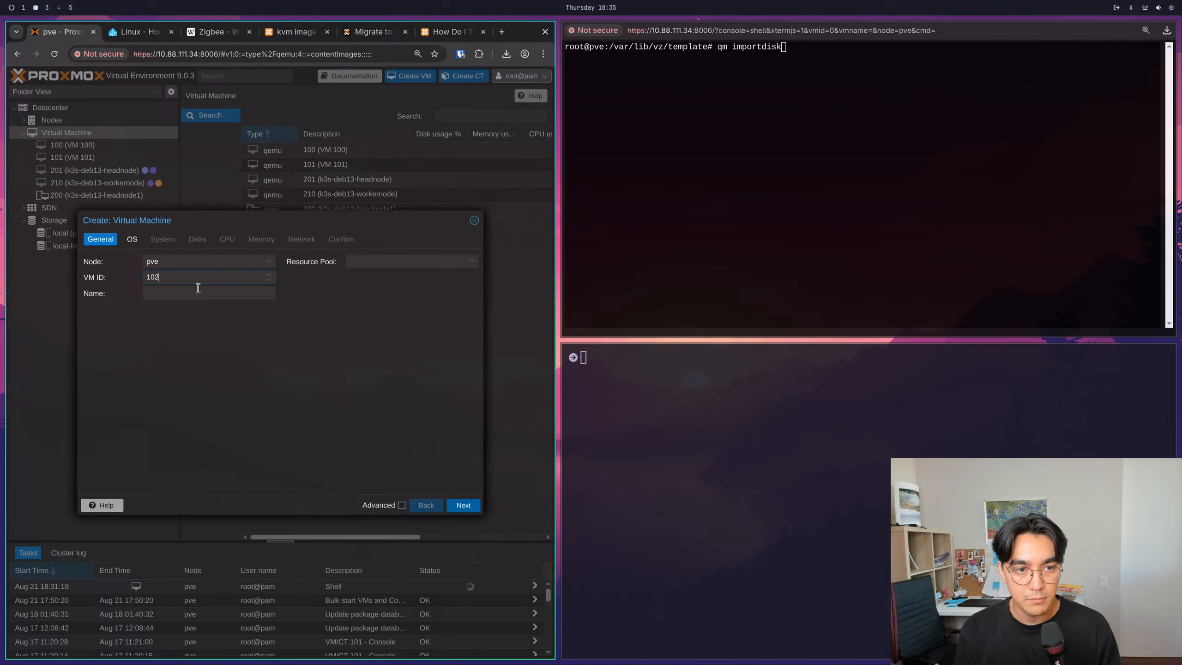
pyautogui.press('BackSpace')
pyautogui.press('BackSpace')
pyautogui.press('BackSpace')
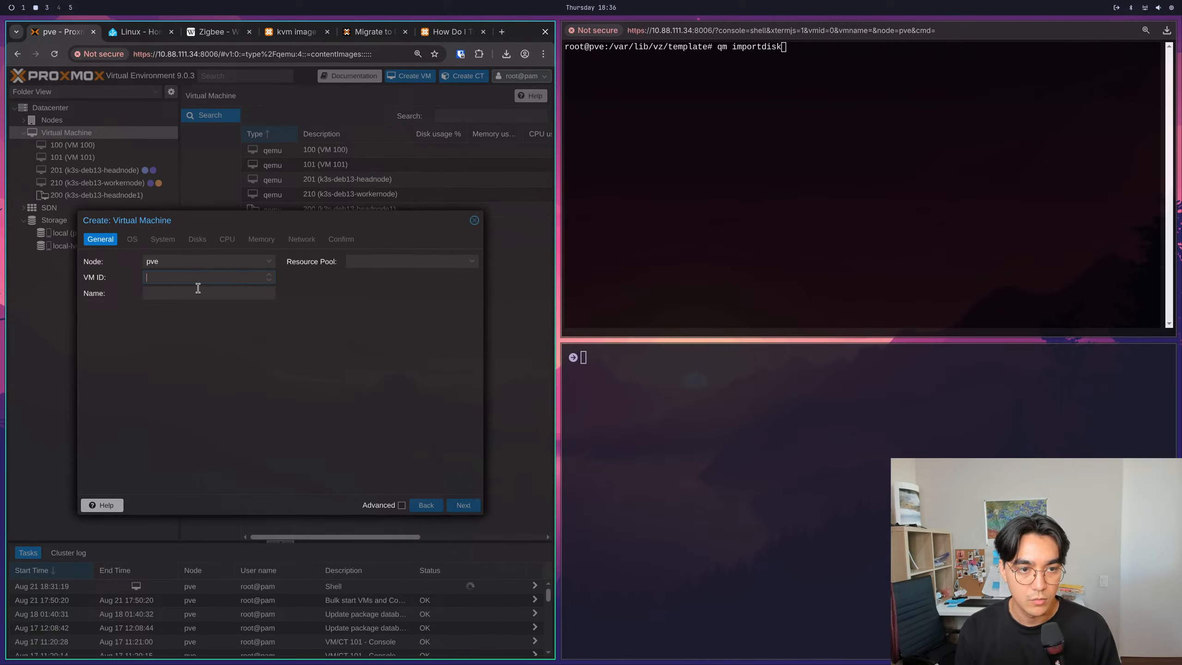
pyautogui.write('300')
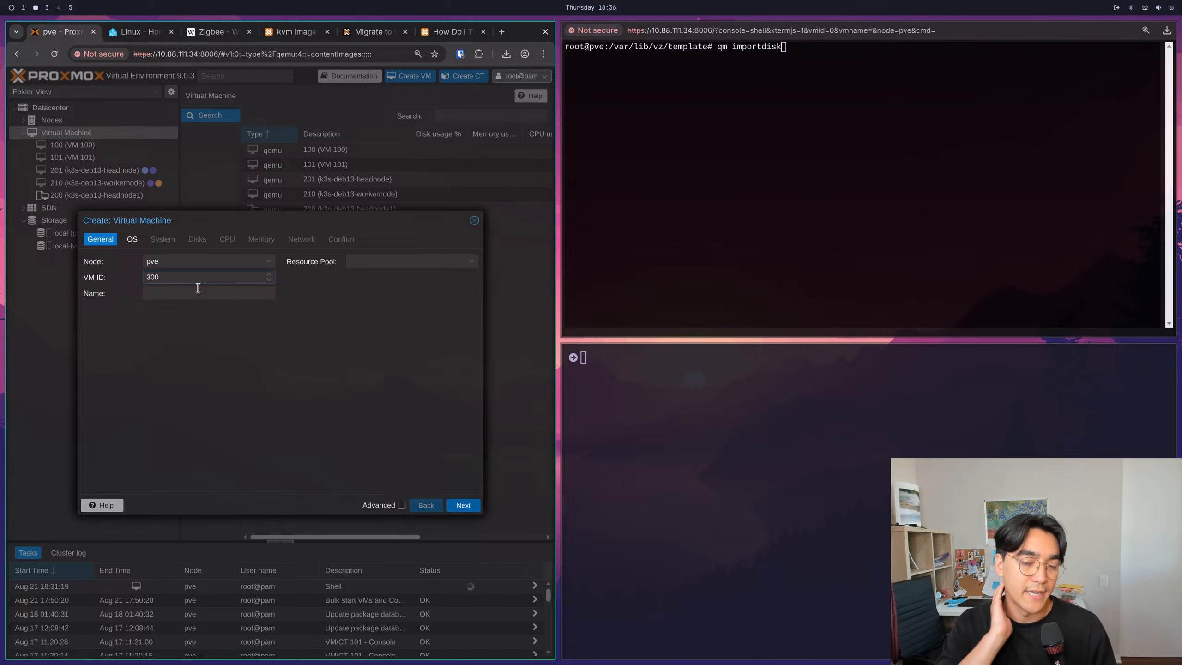
# - Name the new VM HomeAssistantOS and continue to the operating system settings
pyautogui.click(168, 294)
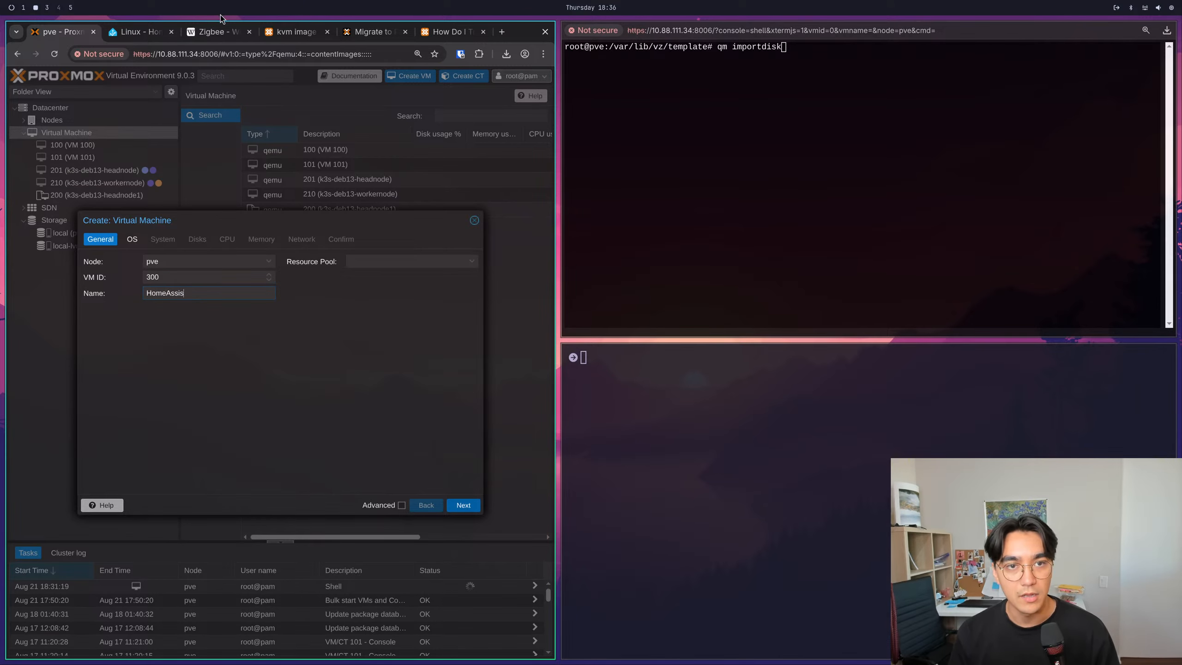
pyautogui.click(155, 37)
pyautogui.click(75, 33)
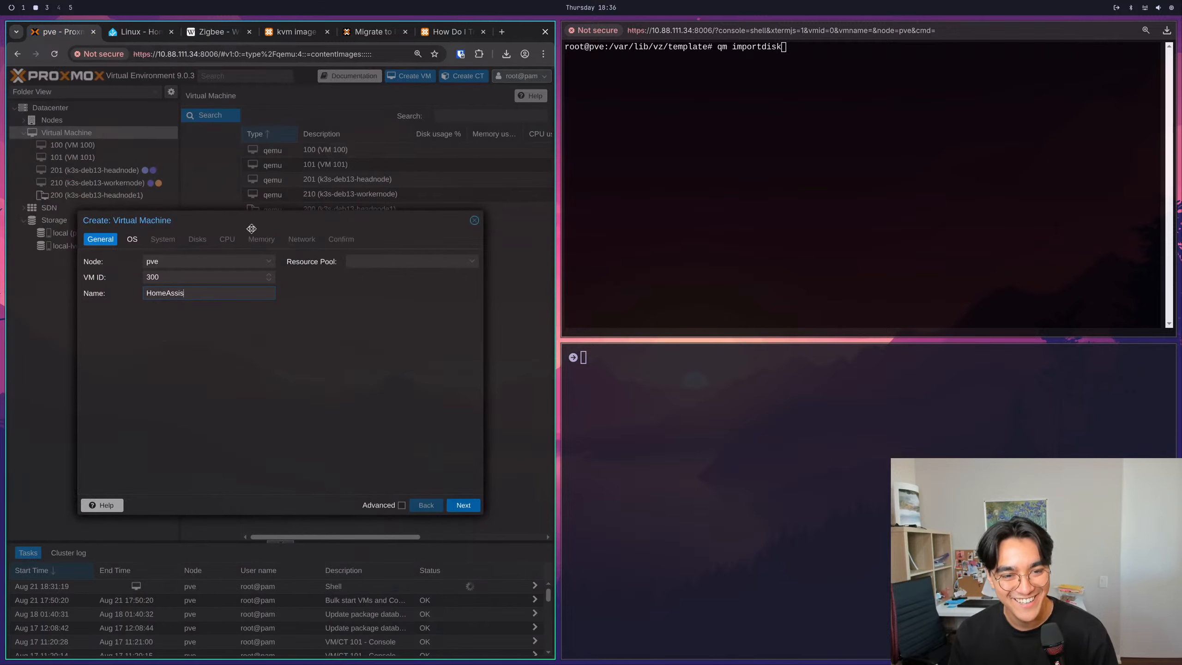
pyautogui.write('tantOS')
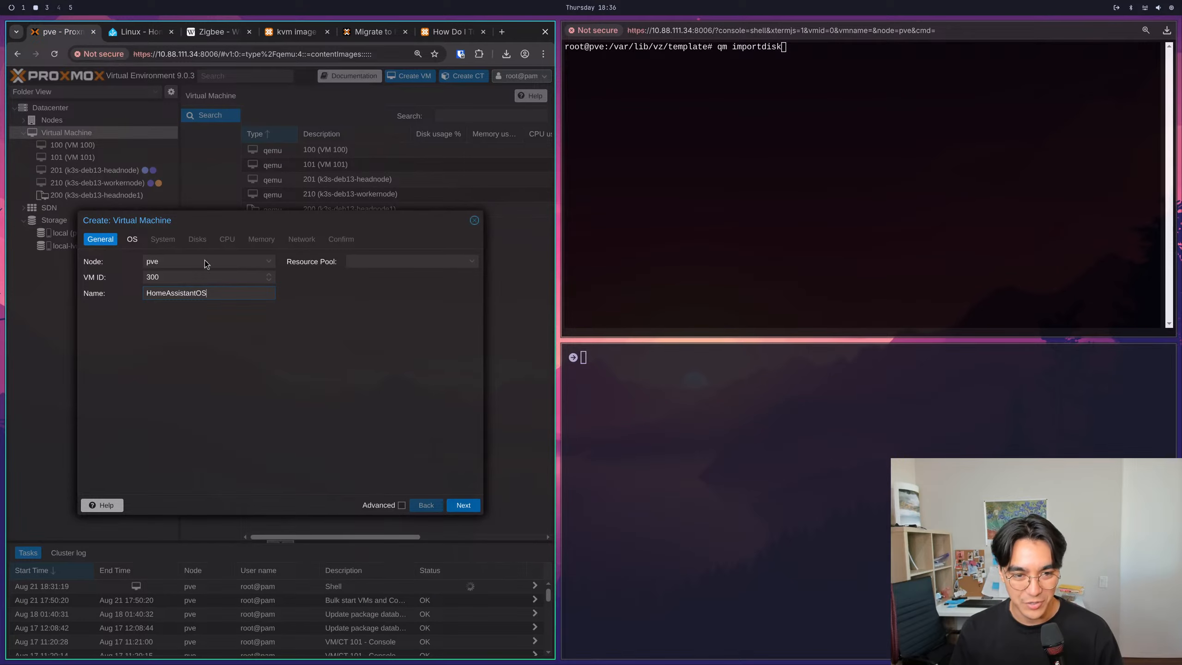
pyautogui.click(463, 505)
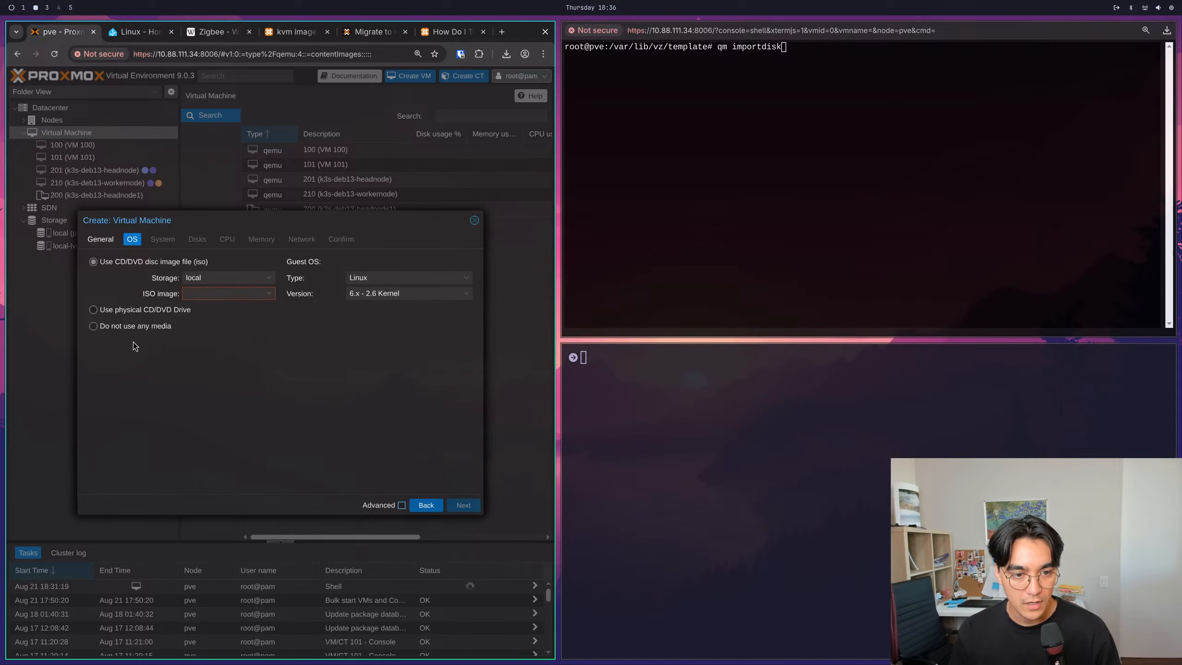
# - Choose not to use any installation media, keep the default system settings and continue to the disk settings
pyautogui.click(121, 327)
pyautogui.click(471, 505)
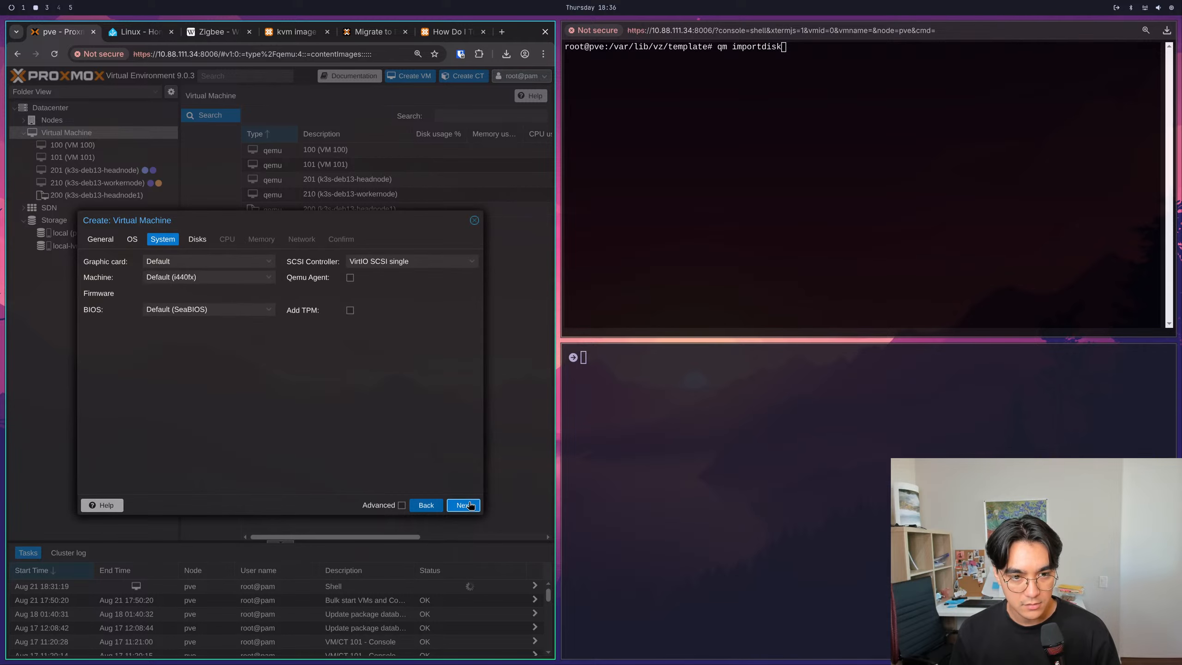
pyautogui.click(471, 505)
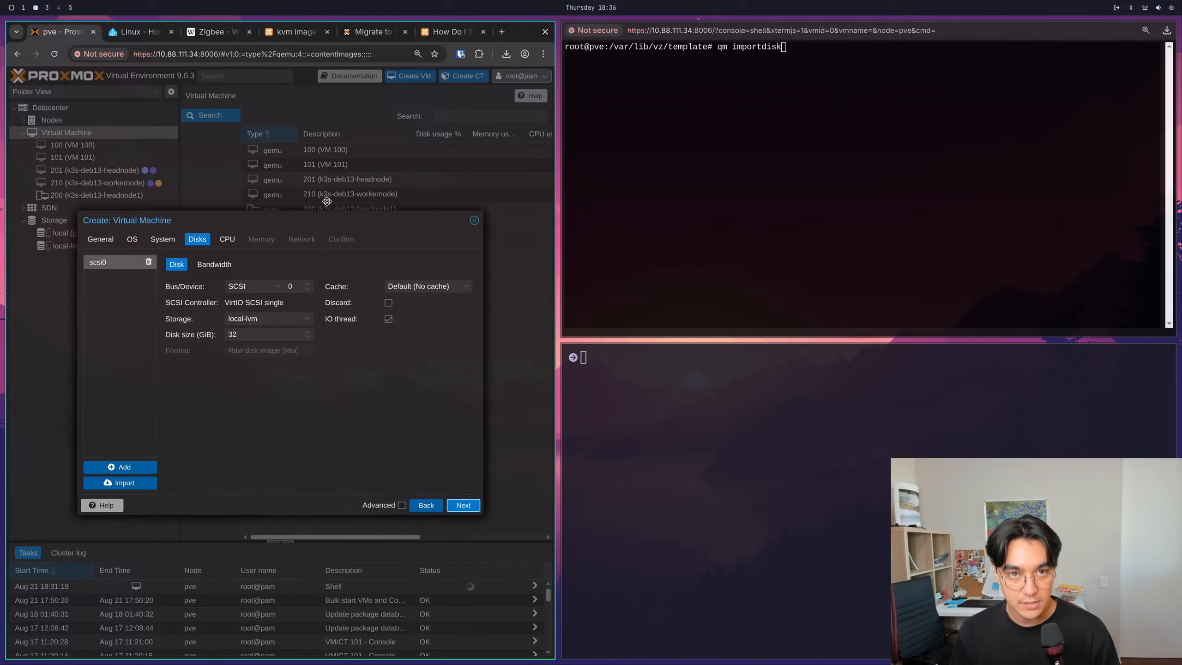
# - Copy the Create the Virtual Machine section with its minimum recommended assignments from Home Assistant's Linux installation page
pyautogui.click(145, 36)
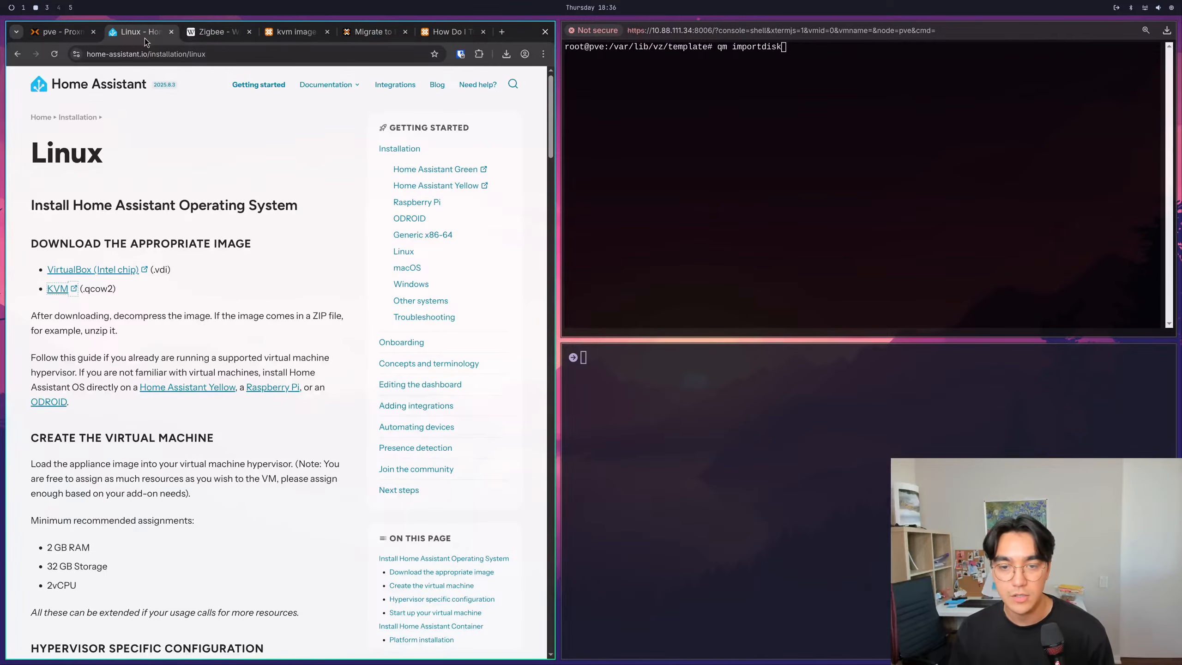
pyautogui.scroll(-4, 216, 412)
pyautogui.moveTo(77, 402); pyautogui.dragTo(32, 255)
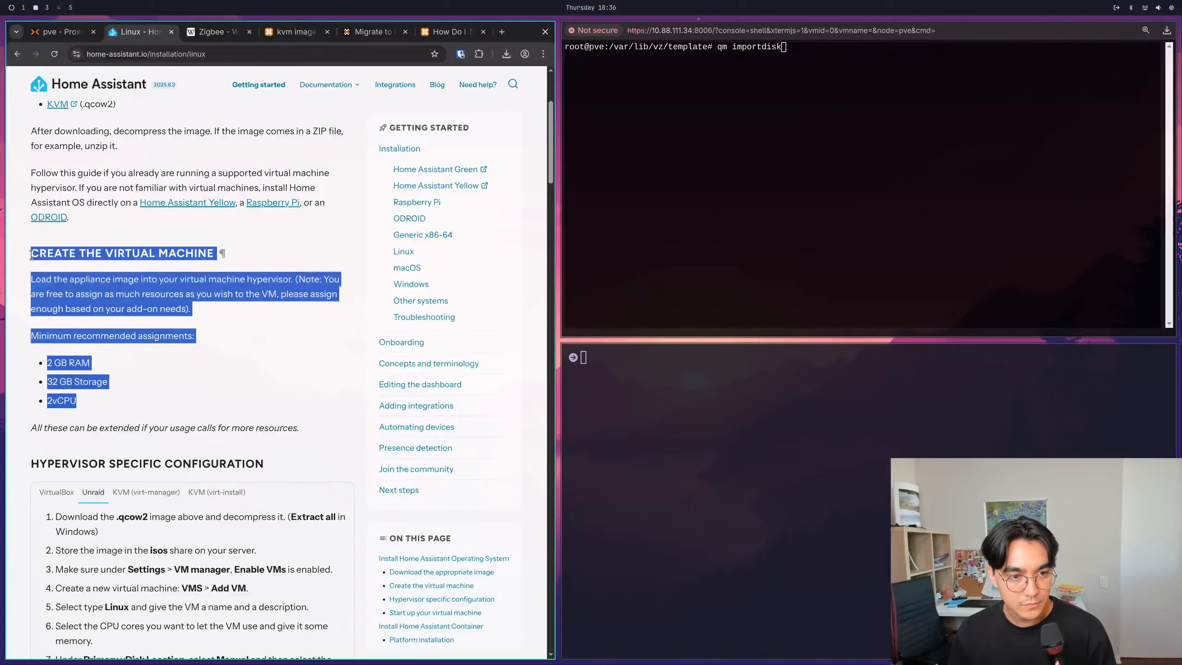
# - Switch to the homeAssistant.md notes in the text editor, add the heading "## VM configuration" below the plan and save the file
pyautogui.press('super+1')
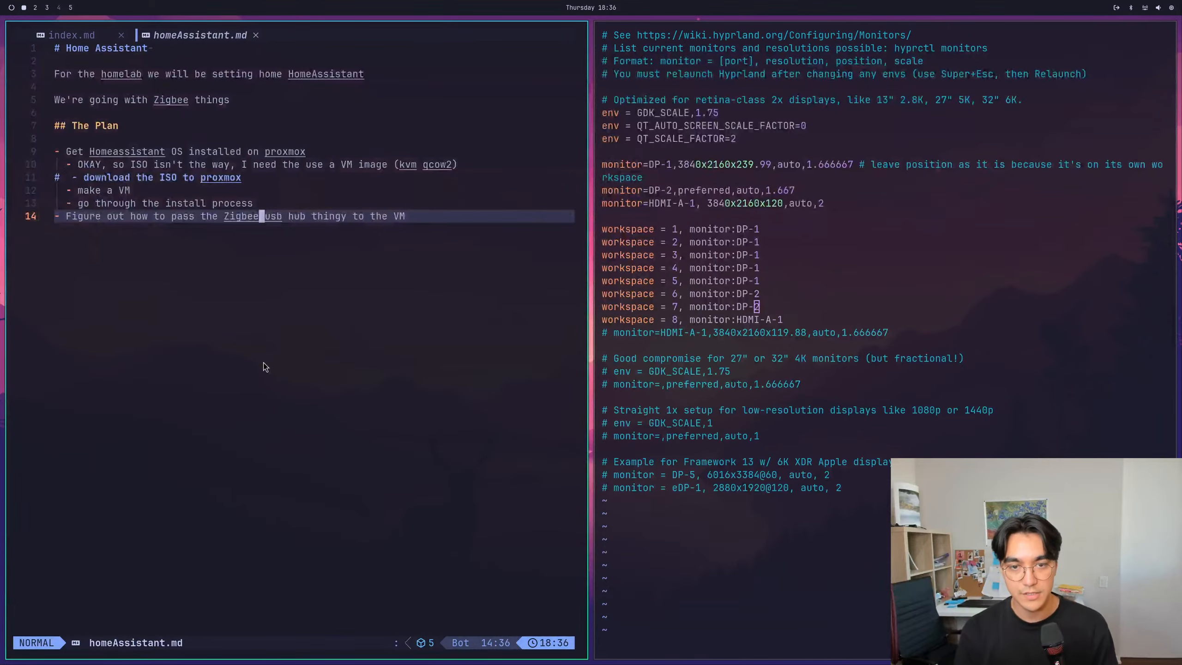
pyautogui.press('k')
pyautogui.press('k')
pyautogui.press('k')
pyautogui.press('j')
pyautogui.press('j')
pyautogui.press('k')
pyautogui.press('j')
pyautogui.press('j')
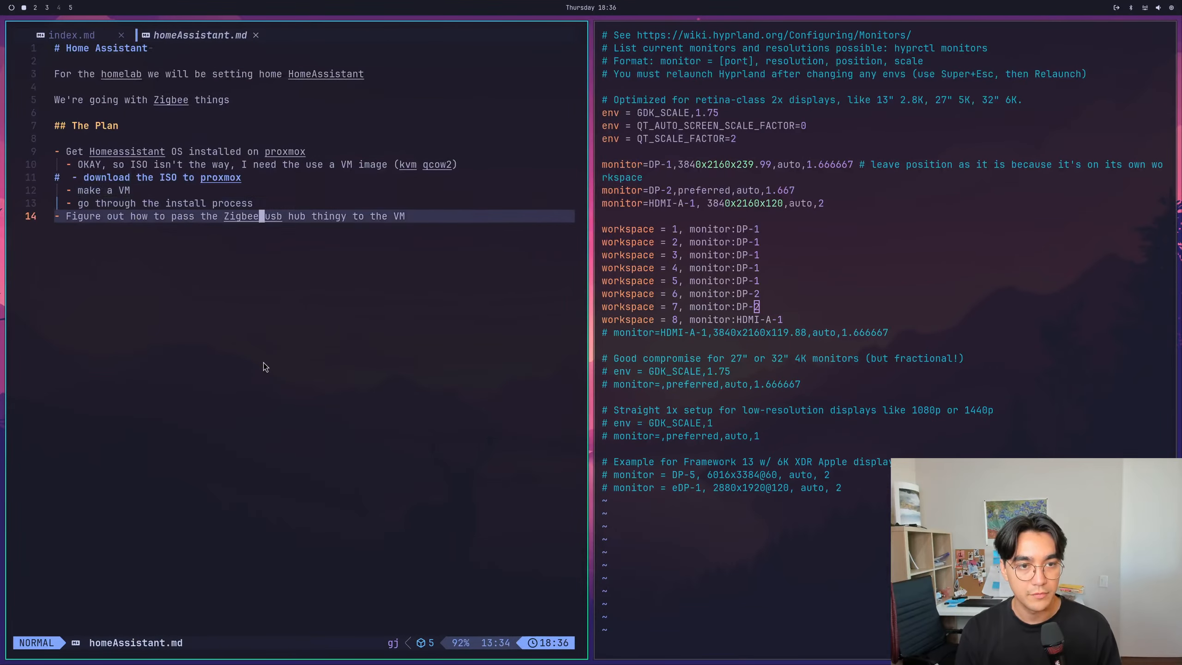
pyautogui.press('o')
pyautogui.press('Return')
pyautogui.write('## VM c')
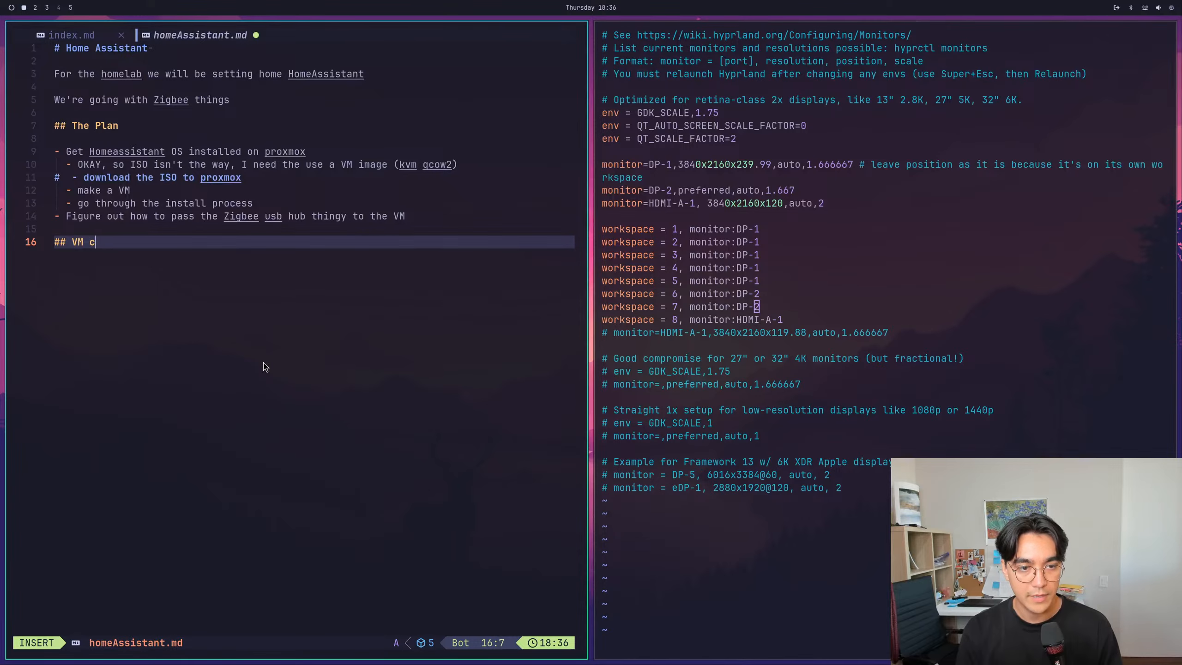
pyautogui.write('onfiguration')
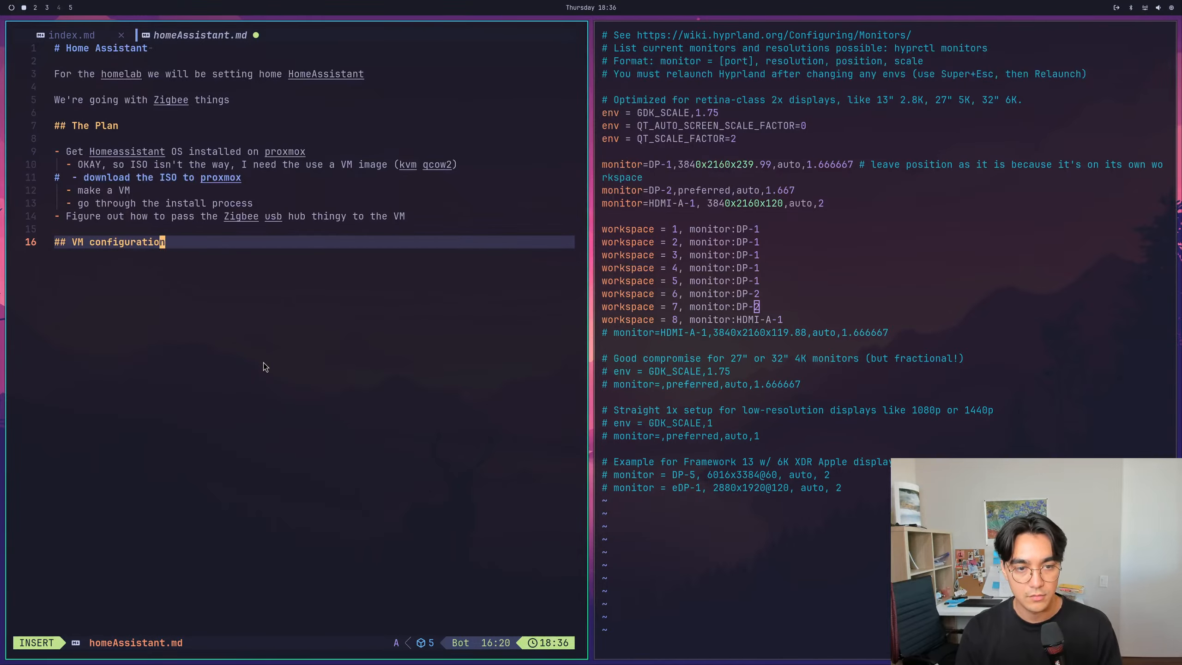
pyautogui.press('Escape')
pyautogui.write(':w')
pyautogui.press('Return')
# - Add the list items "ID: 300" and "NAME: HomeAssistantOS" under the VM configuration heading and save the file
pyautogui.press('o')
pyautogui.press('Return')
pyautogui.write('-')
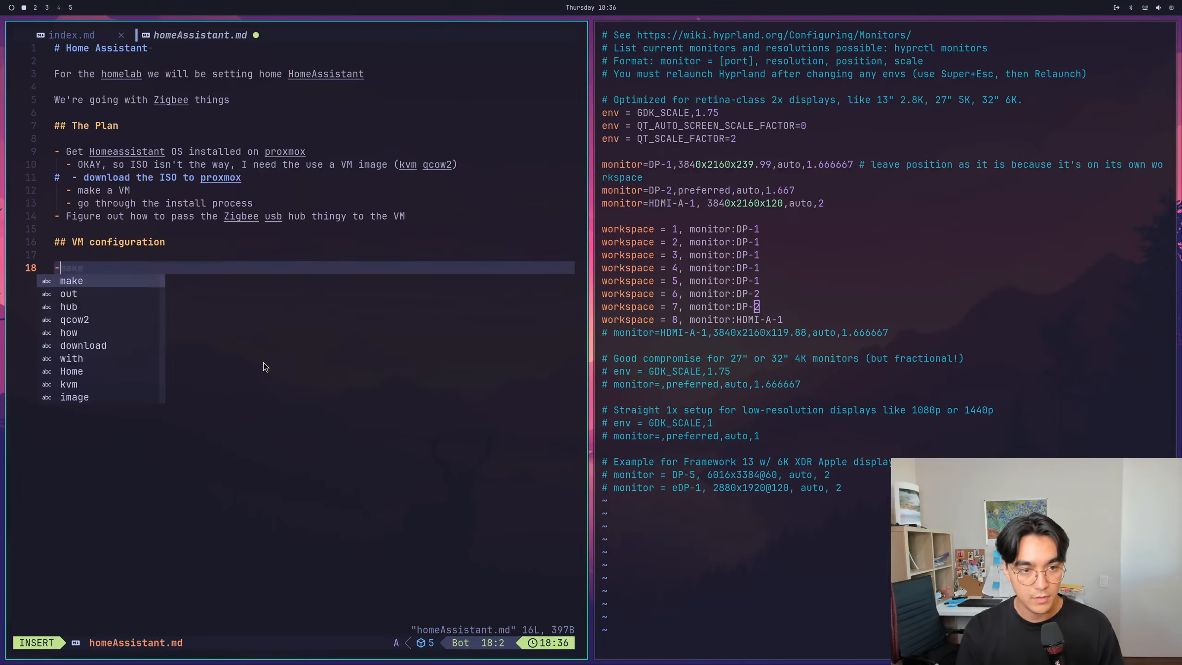
pyautogui.write(' ID: 300')
pyautogui.press('Escape')
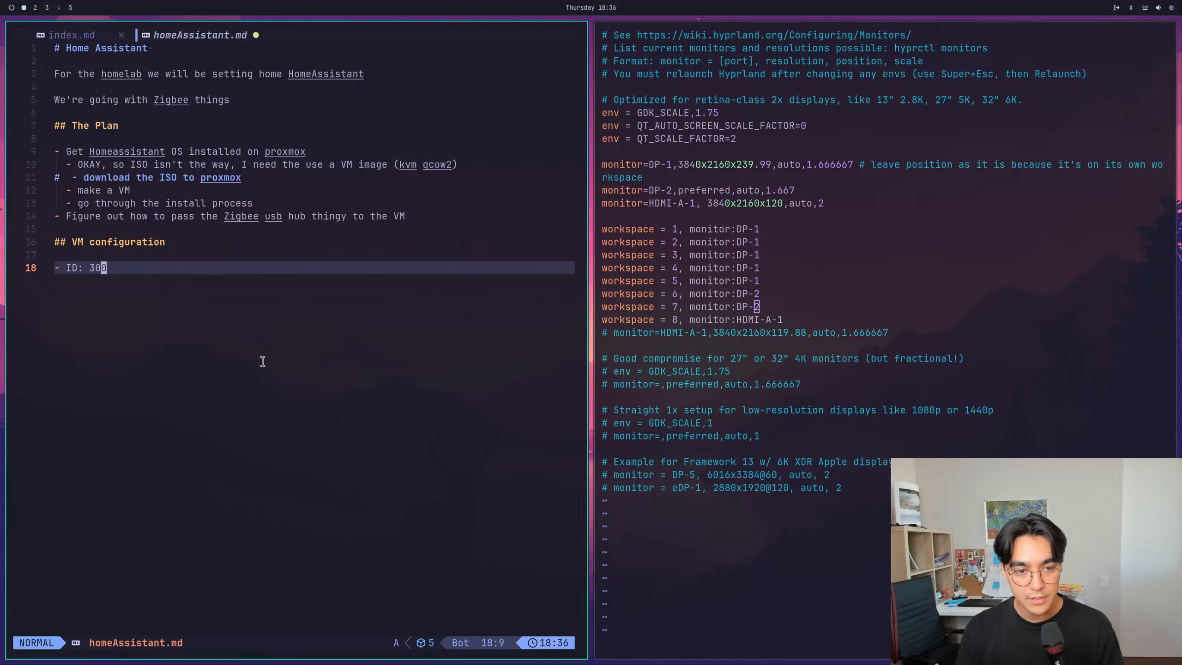
pyautogui.write('o- NAME')
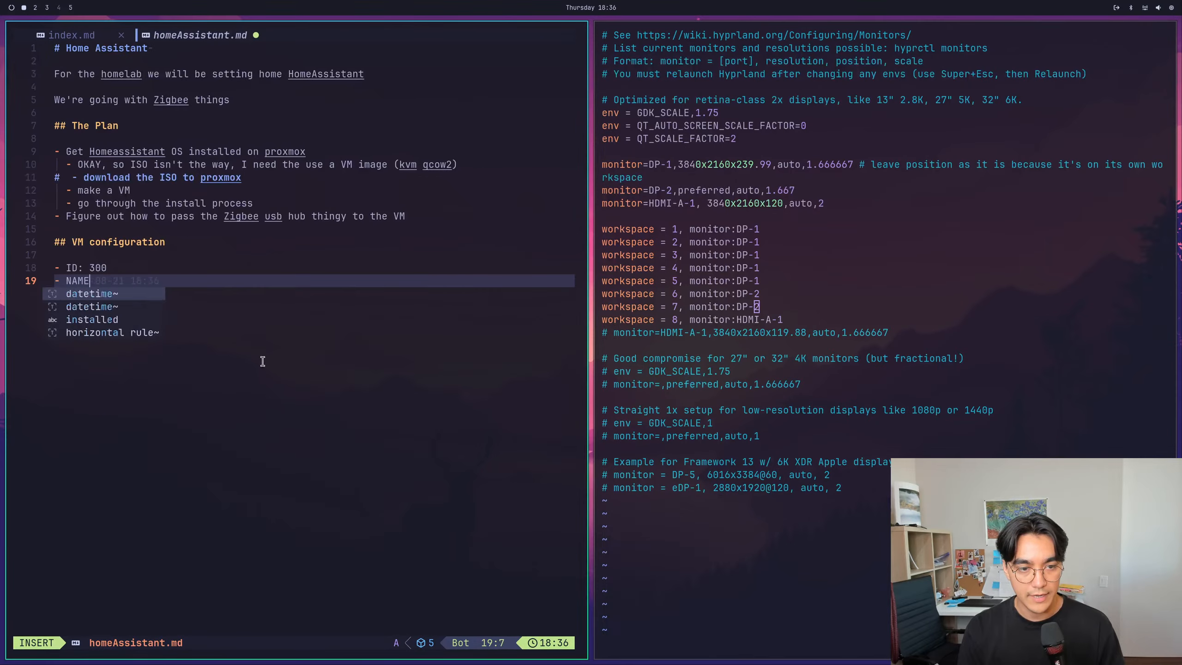
pyautogui.write(': HomeA')
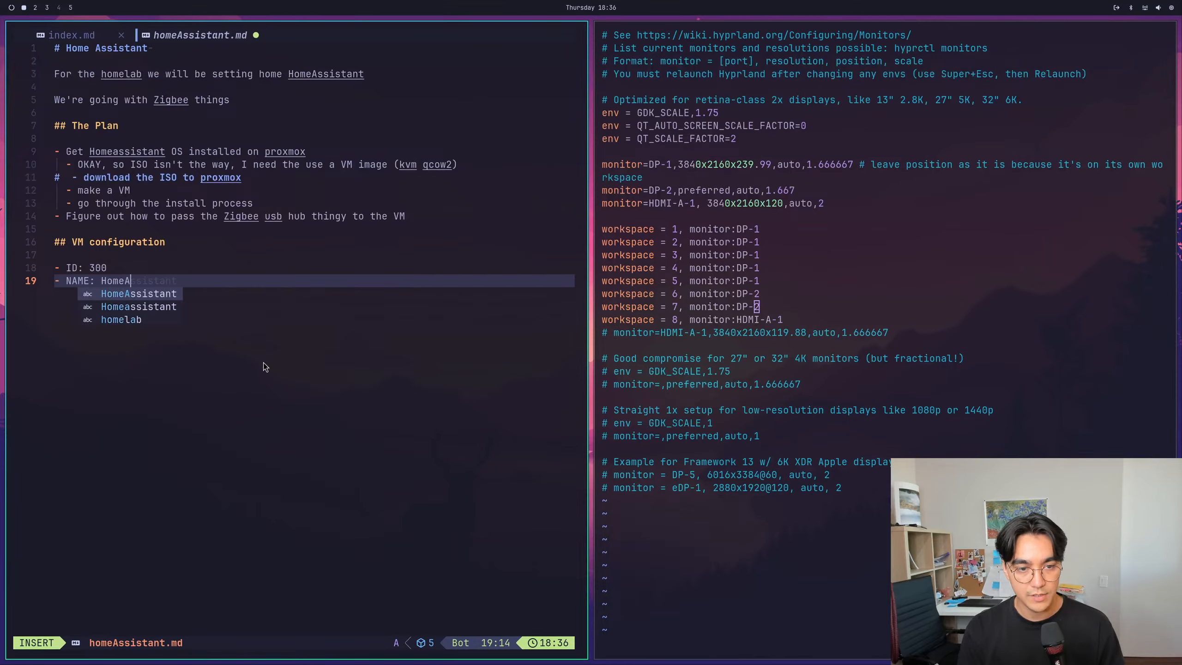
pyautogui.write('ssistantOS')
pyautogui.press('Escape')
pyautogui.write(':w')
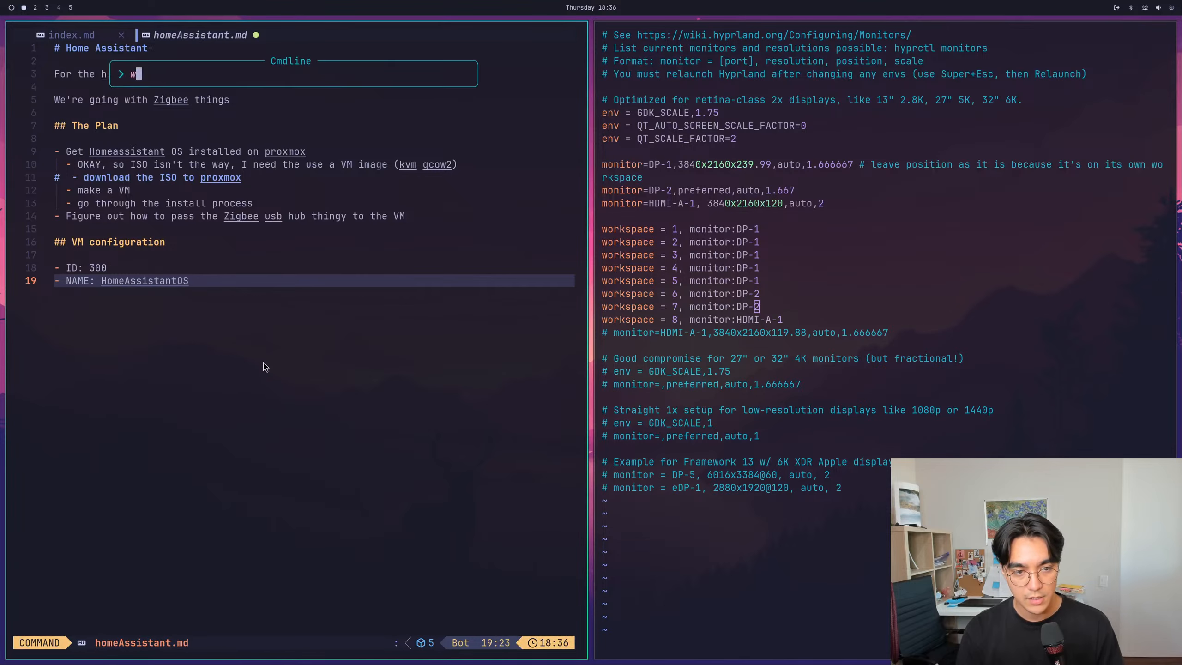
pyautogui.press('Return')
# - Try to add a fenced code block of triple backticks below the NAME item
pyautogui.press('o')
pyautogui.press('Return')
pyautogui.write('```')
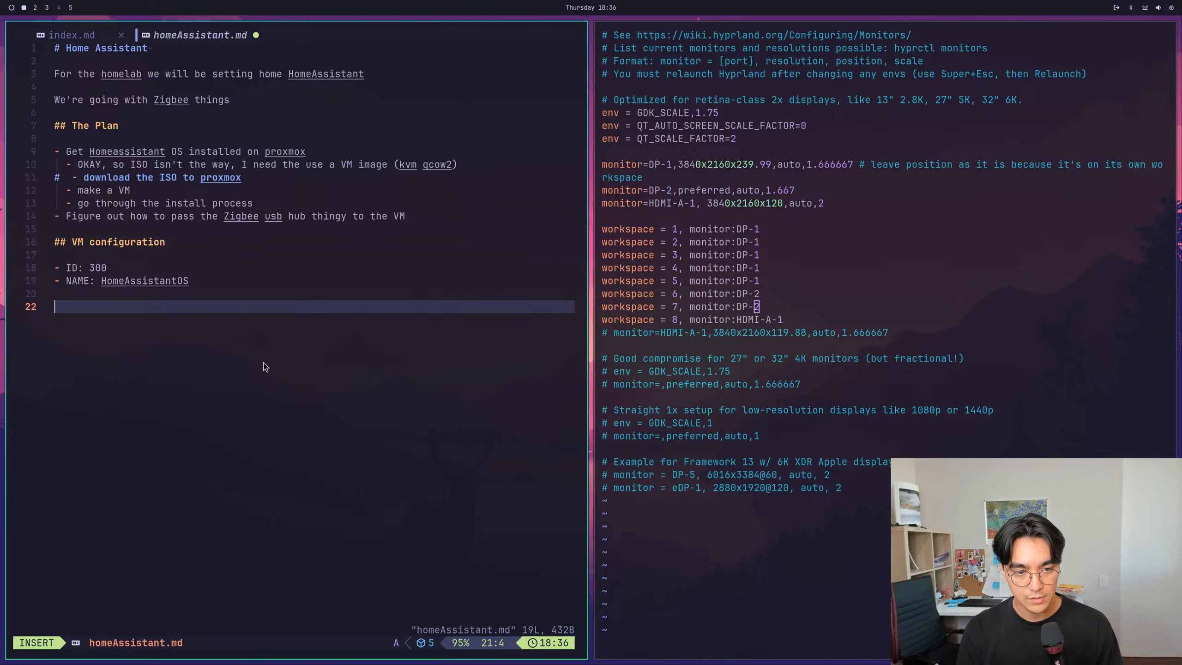
pyautogui.press('BackSpace')
pyautogui.press('Escape')
pyautogui.press('a')
pyautogui.press('BackSpace')
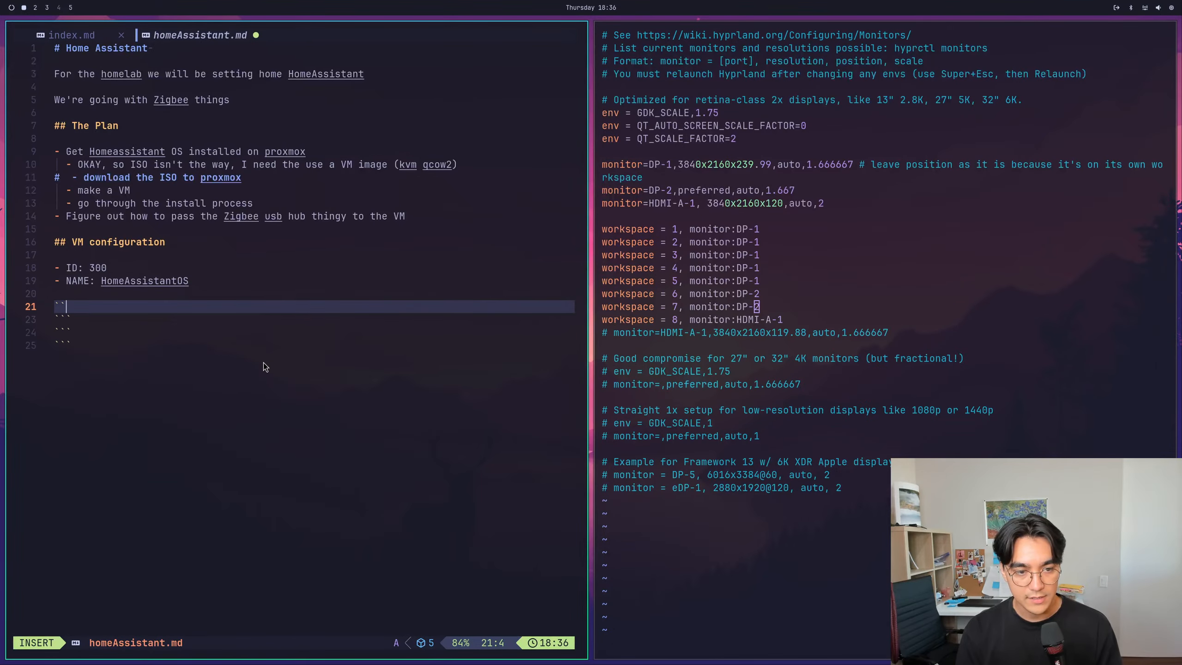
pyautogui.press('Escape')
pyautogui.press('k')
pyautogui.press('j')
pyautogui.press('j')
pyautogui.press('k')
pyautogui.press('a')
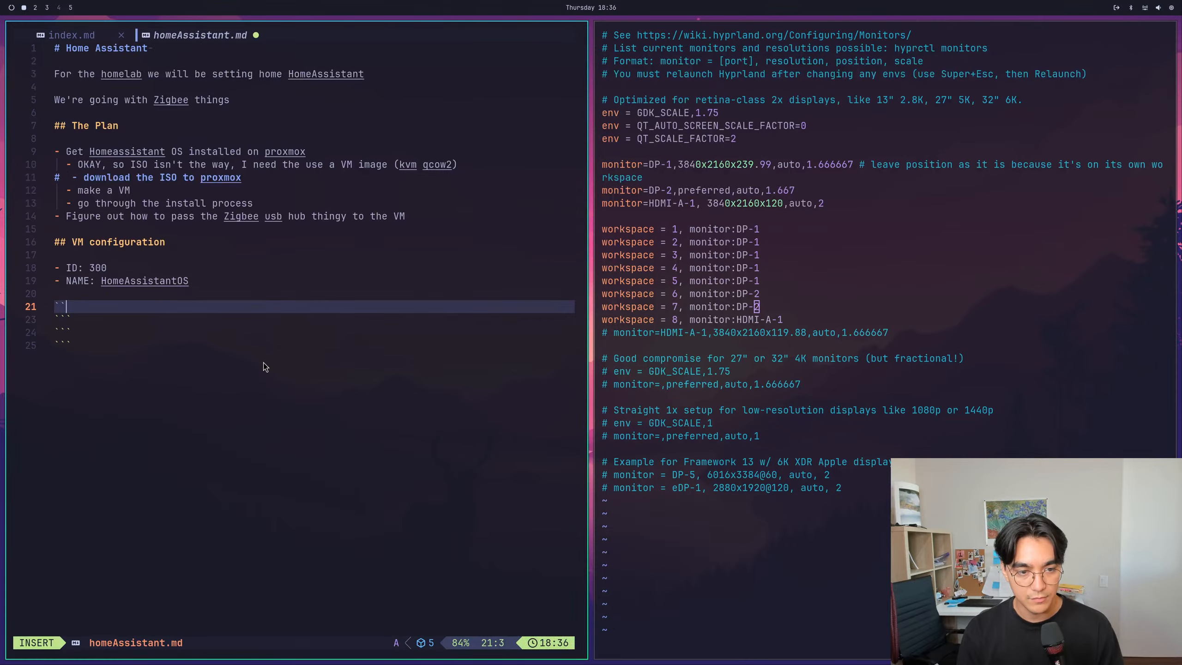
pyautogui.press('Escape')
pyautogui.press('j')
pyautogui.press('k')
pyautogui.press('k')
# - Paste the copied virtual machine requirements on a new line above the backtick lines
pyautogui.press('i')
pyautogui.press('Return')
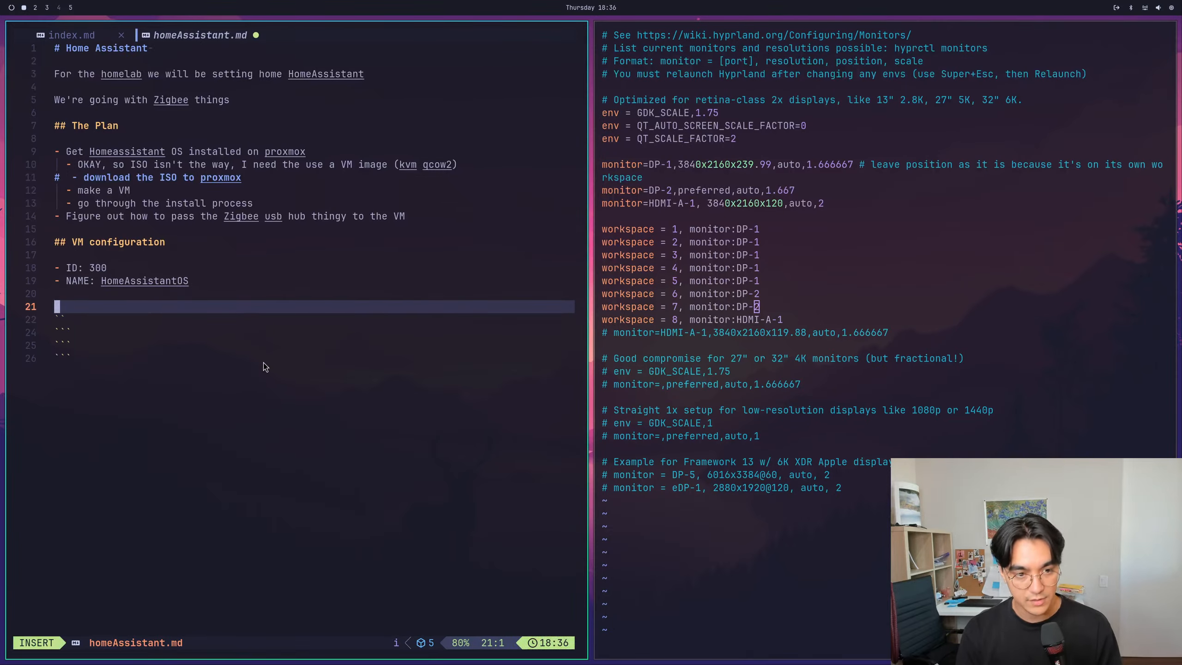
pyautogui.hotkey('ctrl', 'shift', 'v')
pyautogui.press('Escape')
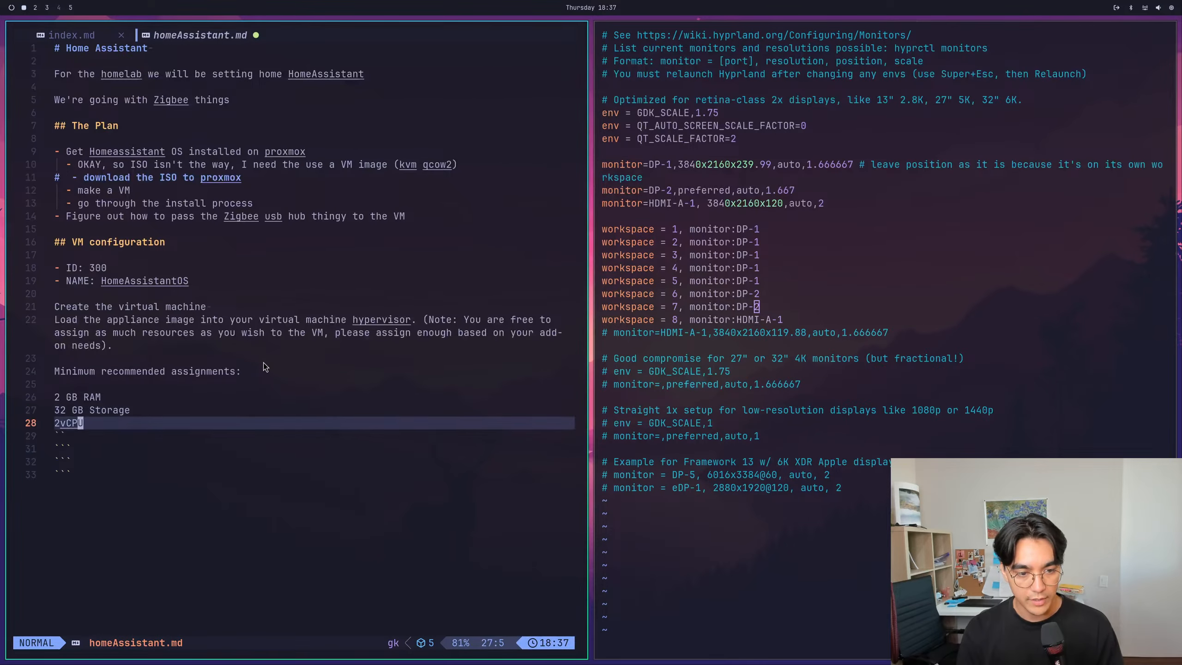
# - Delete the leftover backtick lines and the empty line below the 2vCPU entry
pyautogui.press('j')
pyautogui.hotkey('shift', 'v')
pyautogui.press('j')
pyautogui.hotkey('shift', 'g')
pyautogui.press('d')
pyautogui.hotkey('shift', 'a')
pyautogui.press('Return')
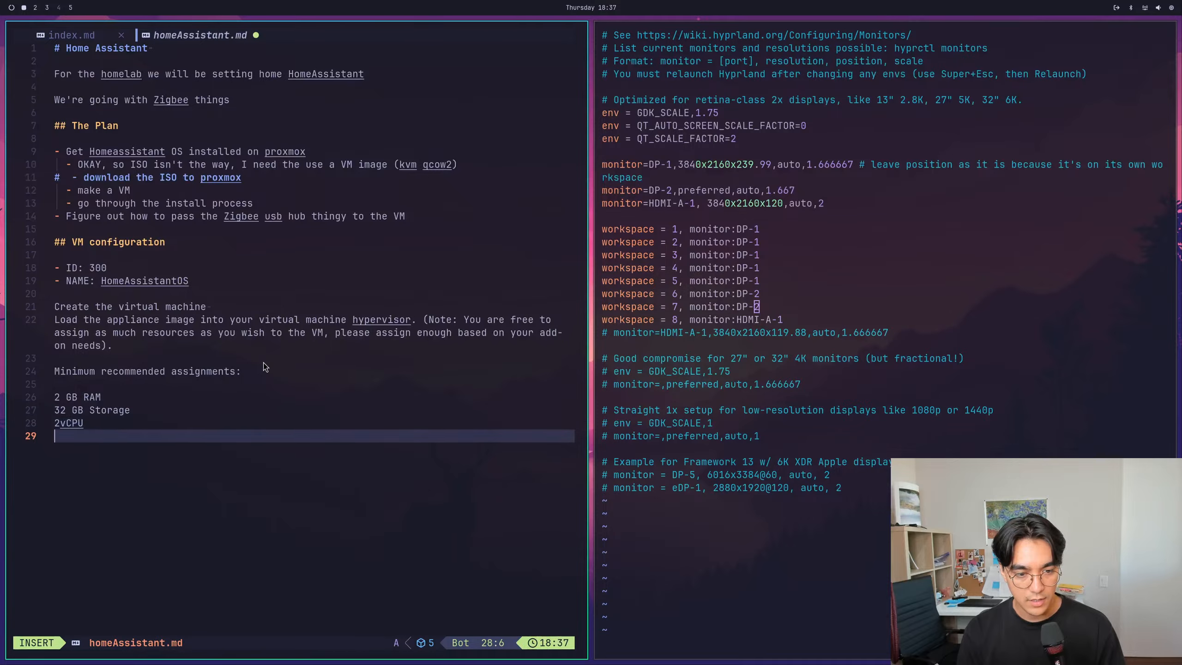
pyautogui.press('Escape')
pyautogui.press('d')
pyautogui.press('d')
# - Insert an opening triple-backtick code fence directly above the pasted "Create the virtual machine" line
pyautogui.press('k')
pyautogui.press('k')
pyautogui.press('k')
pyautogui.press('k')
pyautogui.press('k')
pyautogui.press('k')
pyautogui.press('k')
pyautogui.press('k')
pyautogui.press('k')
pyautogui.press('k')
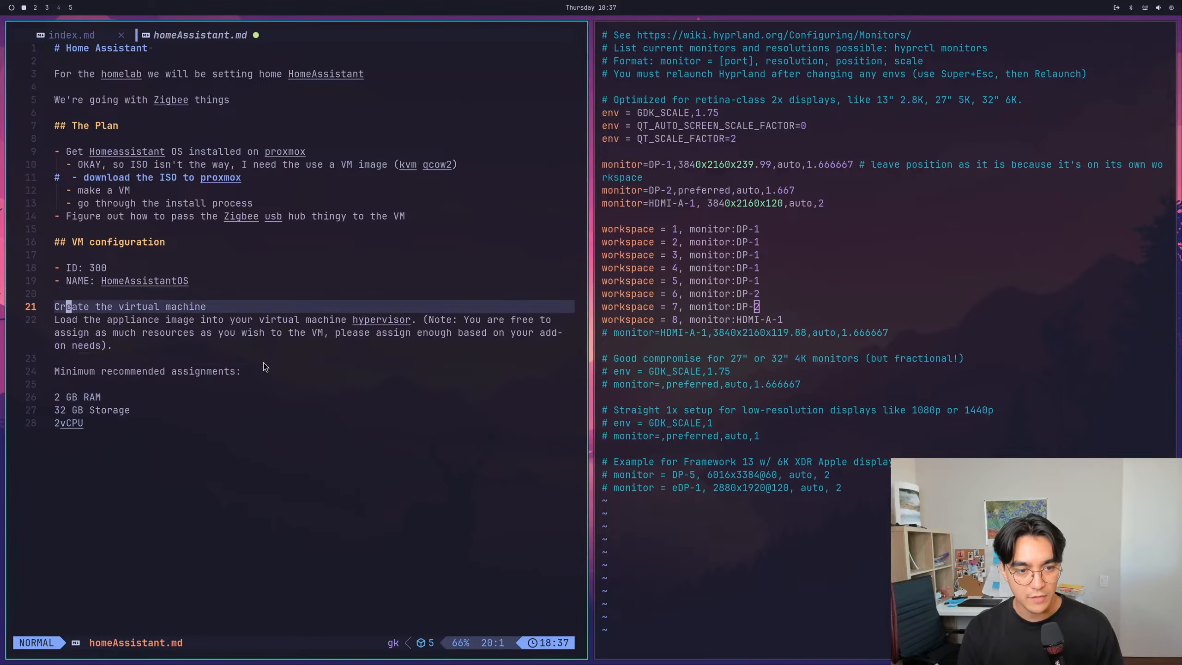
pyautogui.write('o```')
pyautogui.press('Escape')
# - Try to set the editor's conceal level to 0 with the set conceallevel command
pyautogui.press(':')
pyautogui.write('set')
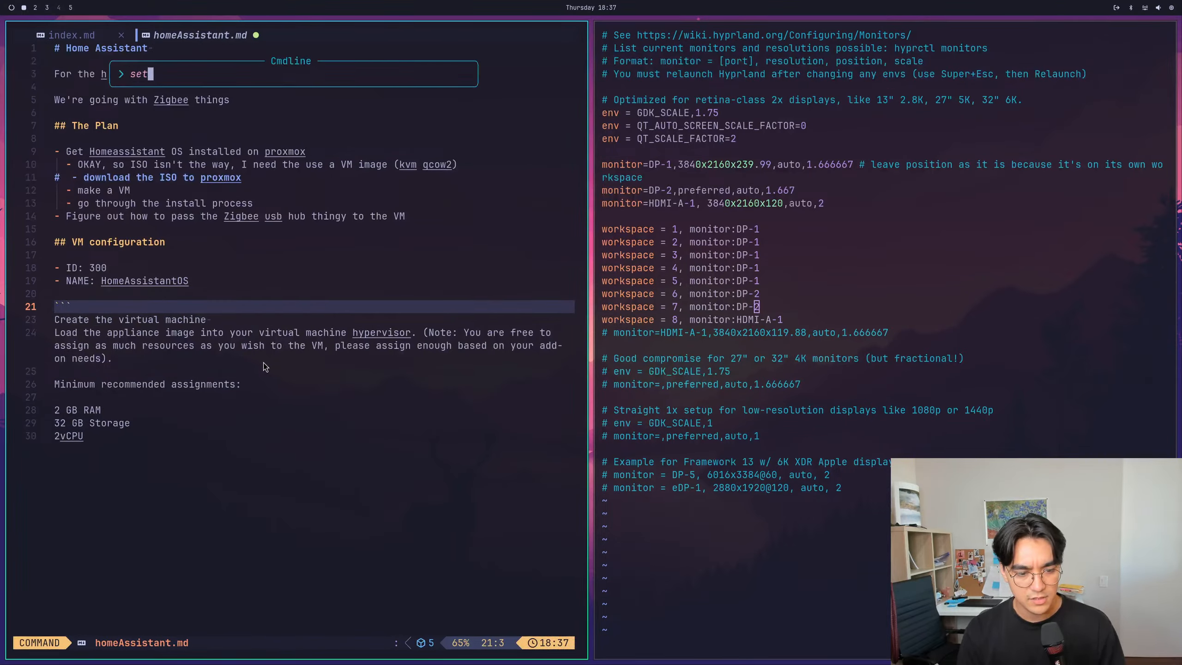
pyautogui.write(' conceallevel')
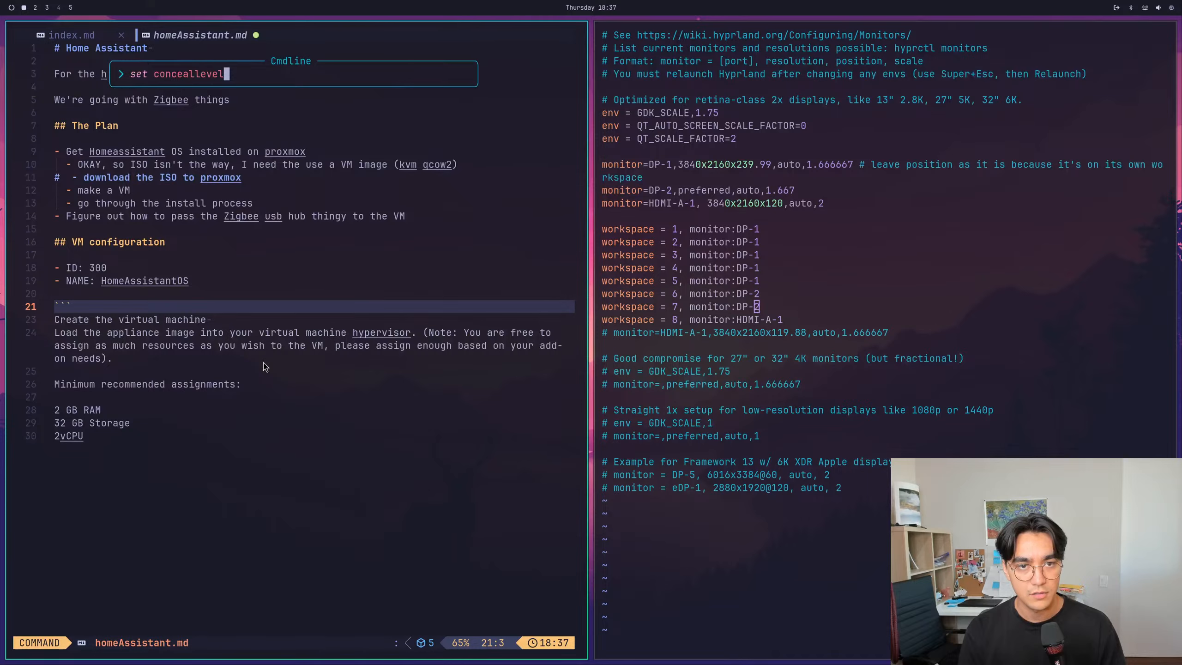
pyautogui.press('Return')
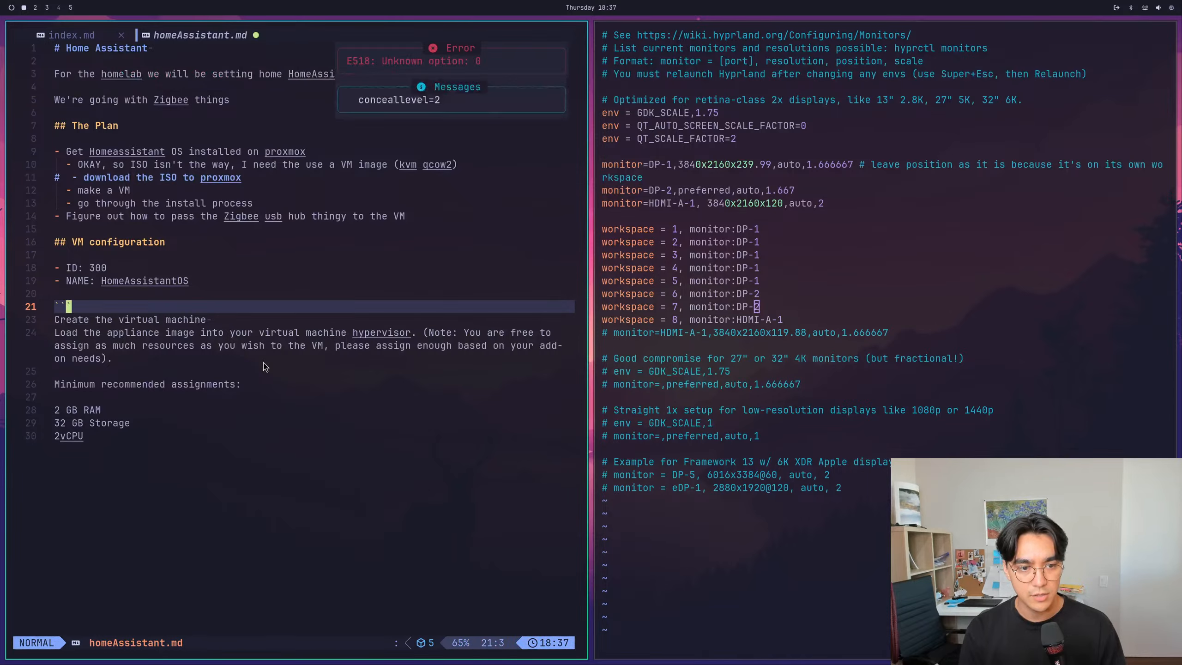
# - Set the editor option conceallevel=0 and save homeAssistant.md
pyautogui.press('j')
pyautogui.press('j')
pyautogui.press(':')
pyautogui.write('seat')
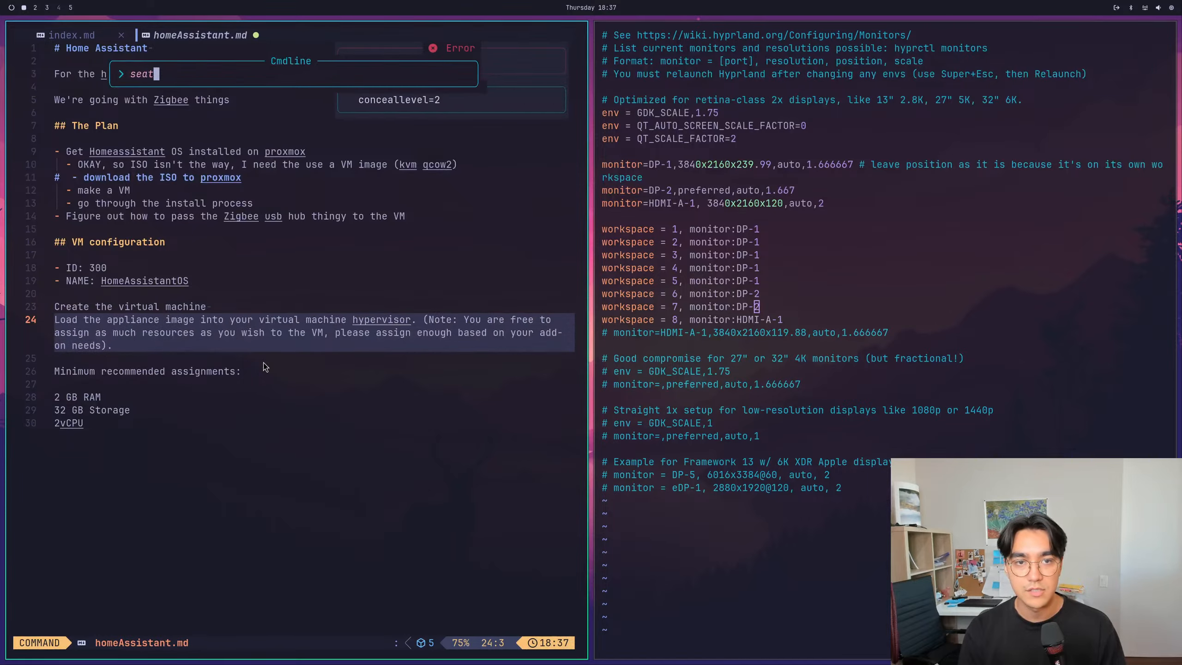
pyautogui.press('BackSpace')
pyautogui.press('BackSpace')
pyautogui.write('t conceal')
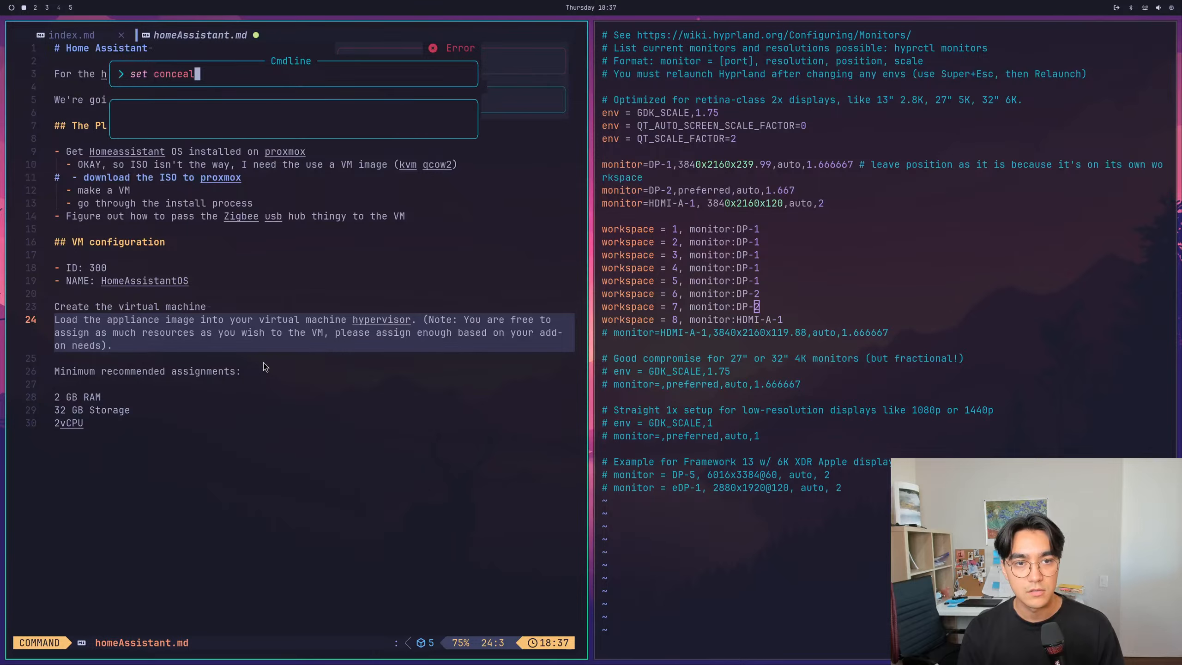
pyautogui.press('Tab')
pyautogui.write('=0')
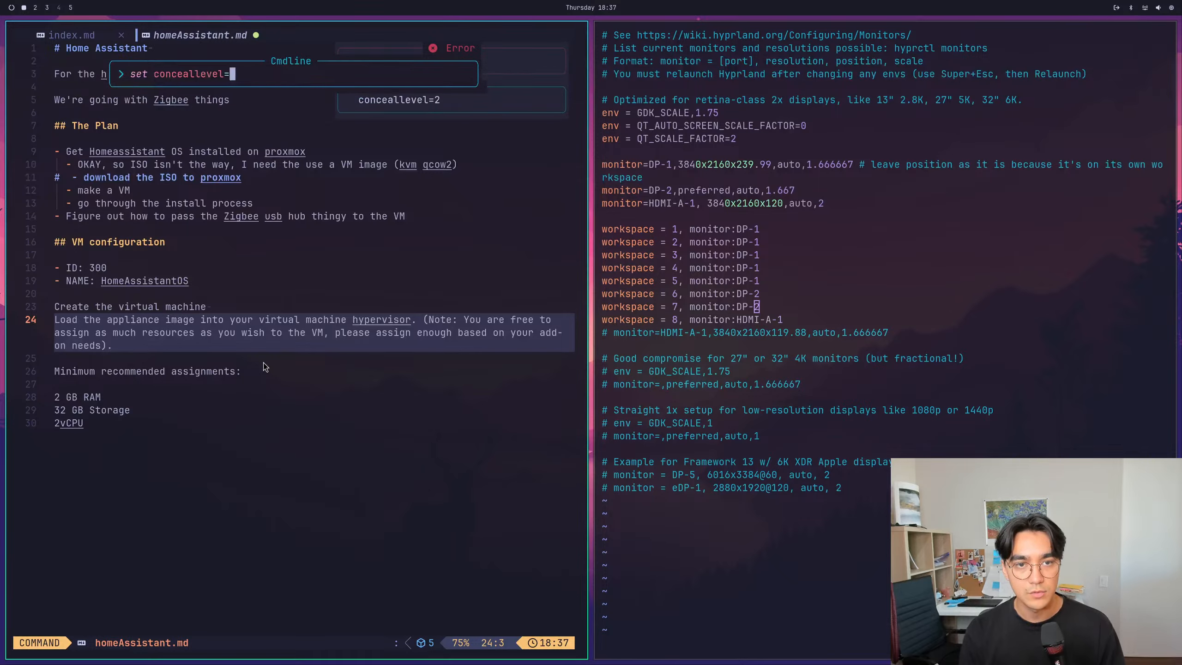
pyautogui.press('Return')
pyautogui.write(':w')
pyautogui.press('Return')
# - Delete the duplicate triple-backtick lines above and below the pasted virtual machine requirements, and save the file
pyautogui.press('k')
pyautogui.press('k')
pyautogui.press('k')
pyautogui.press('k')
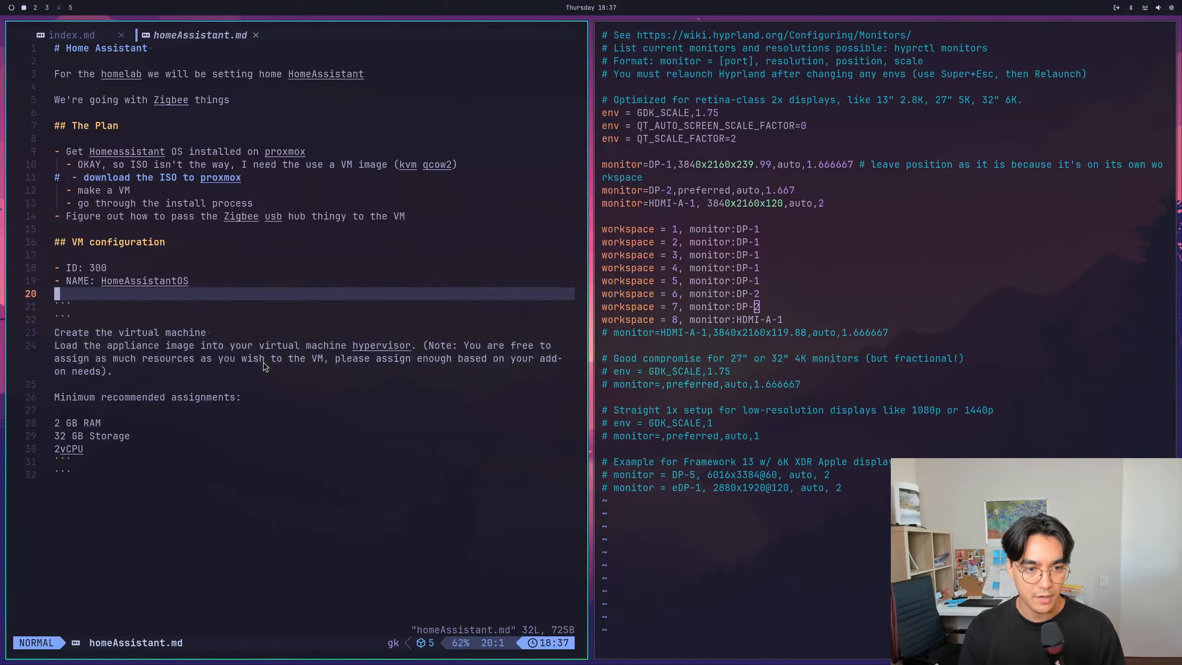
pyautogui.press('j')
pyautogui.press('d')
pyautogui.press('d')
pyautogui.hotkey('shift', 'g')
pyautogui.press('s')
pyautogui.press('Escape')
pyautogui.press('d')
pyautogui.press('d')
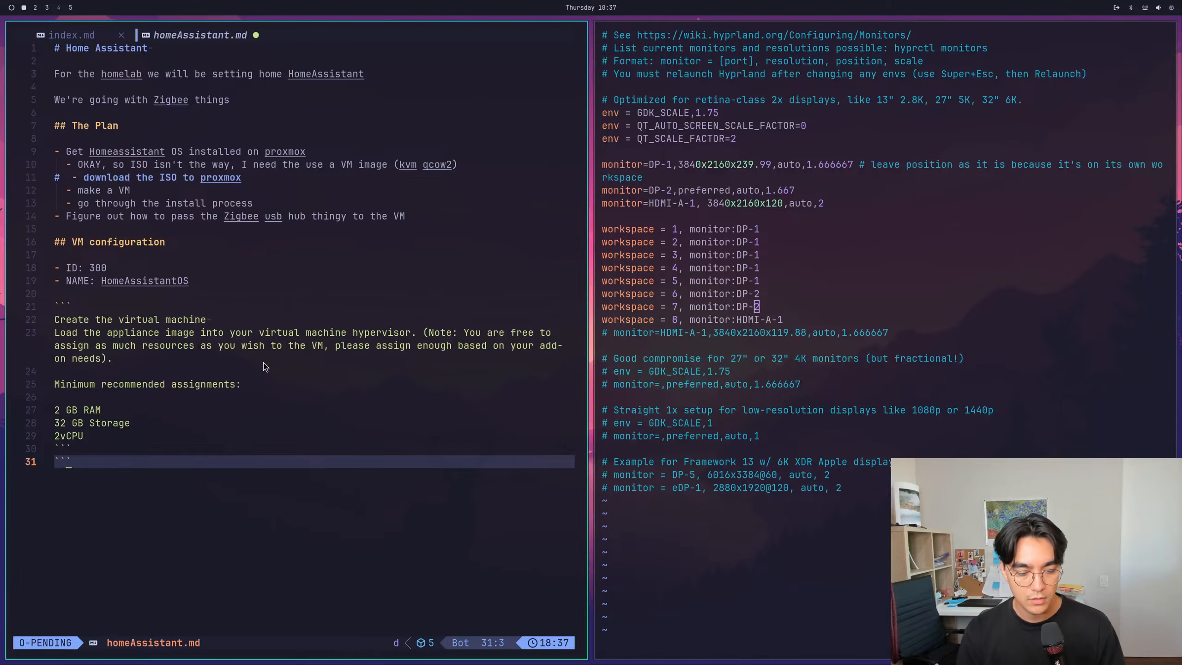
pyautogui.write(':w')
pyautogui.press('Return')
pyautogui.press('k')
pyautogui.press('k')
pyautogui.write(':w')
pyautogui.press('Return')
# - Add the list item "RAM: 4GB" below the NAME item in the VM configuration section
pyautogui.press('k')
pyautogui.press('k')
pyautogui.press('k')
pyautogui.press('k')
pyautogui.press('k')
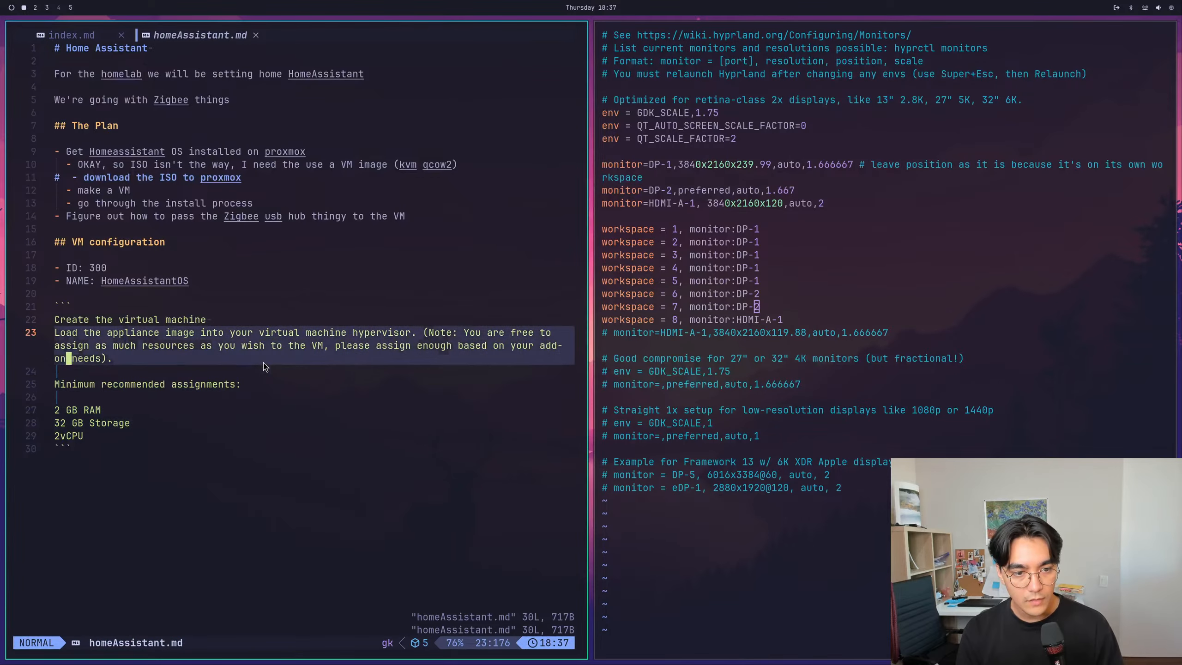
pyautogui.press('k')
pyautogui.press('k')
pyautogui.press('j')
pyautogui.press('j')
pyautogui.press('j')
pyautogui.press('j')
pyautogui.press('k')
pyautogui.press('k')
pyautogui.press('k')
pyautogui.press('k')
pyautogui.press('k')
pyautogui.press('k')
pyautogui.press('k')
pyautogui.press('k')
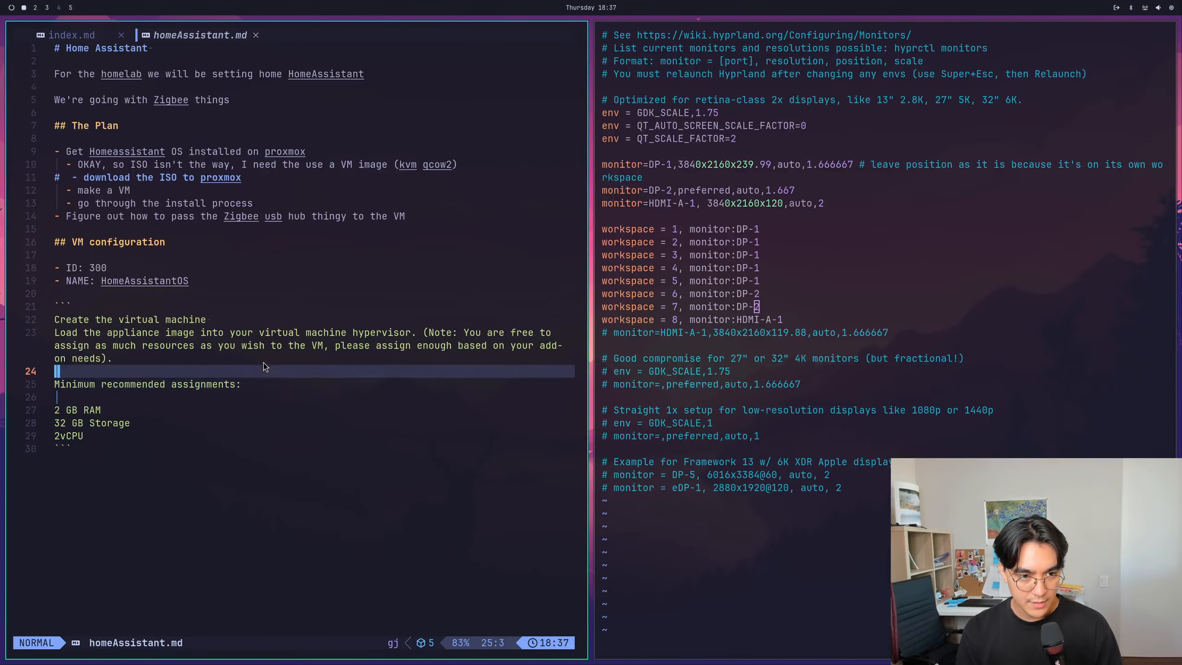
pyautogui.press('o')
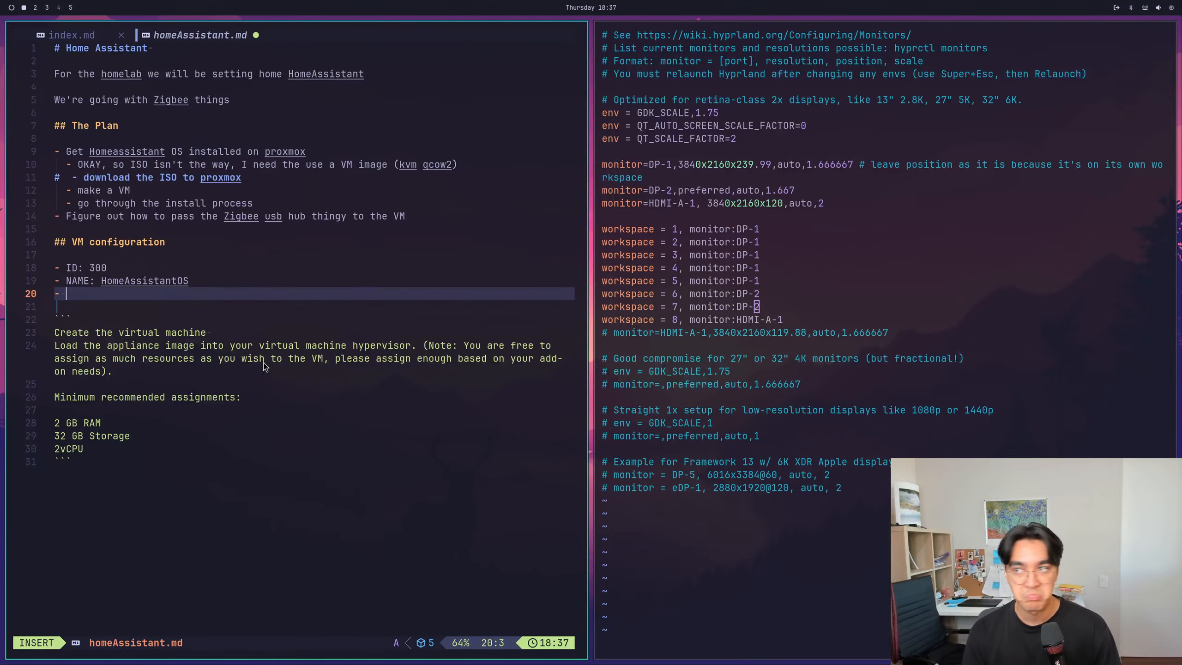
pyautogui.write('RAM: ')
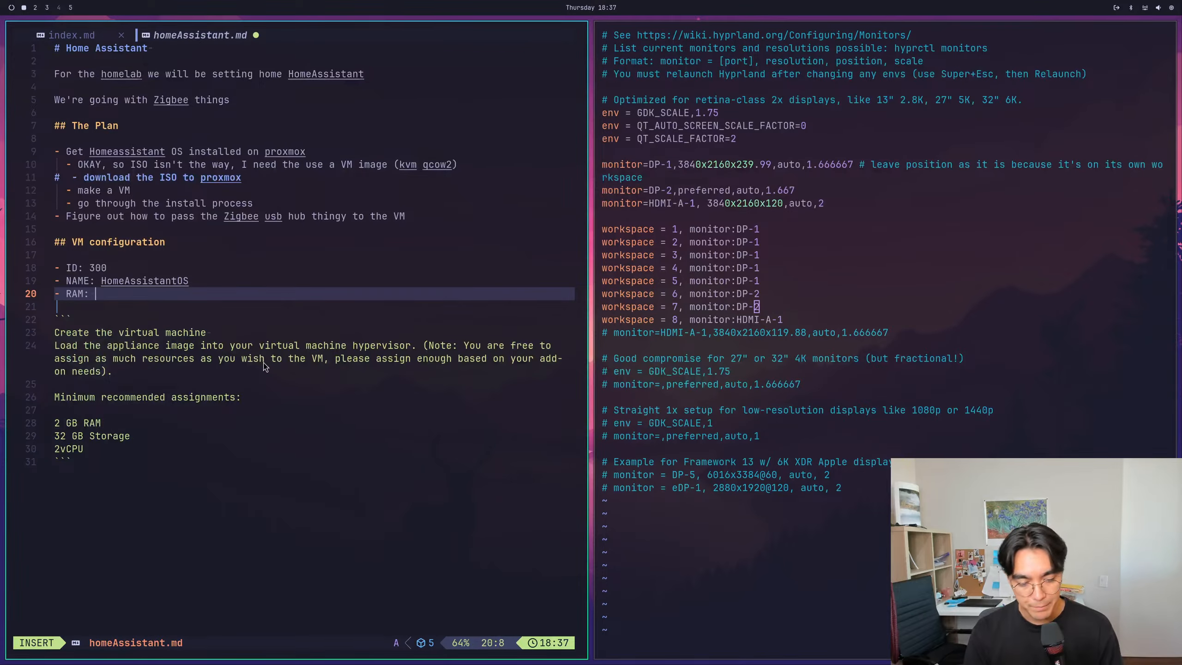
pyautogui.write('4GB')
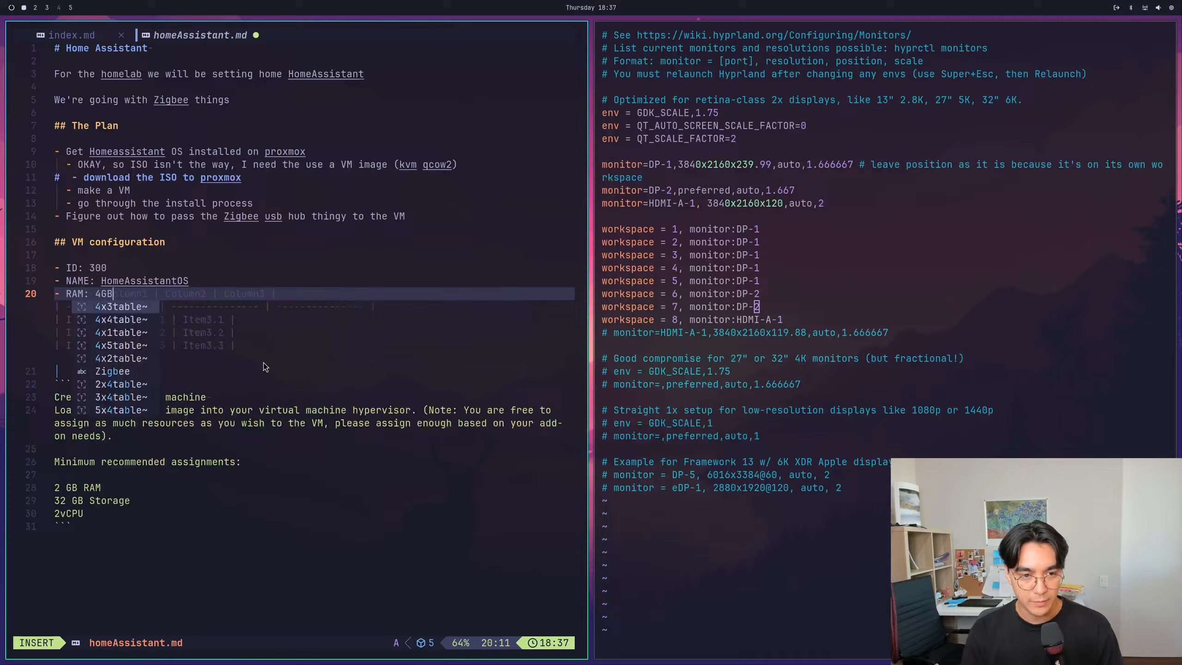
pyautogui.press('Escape')
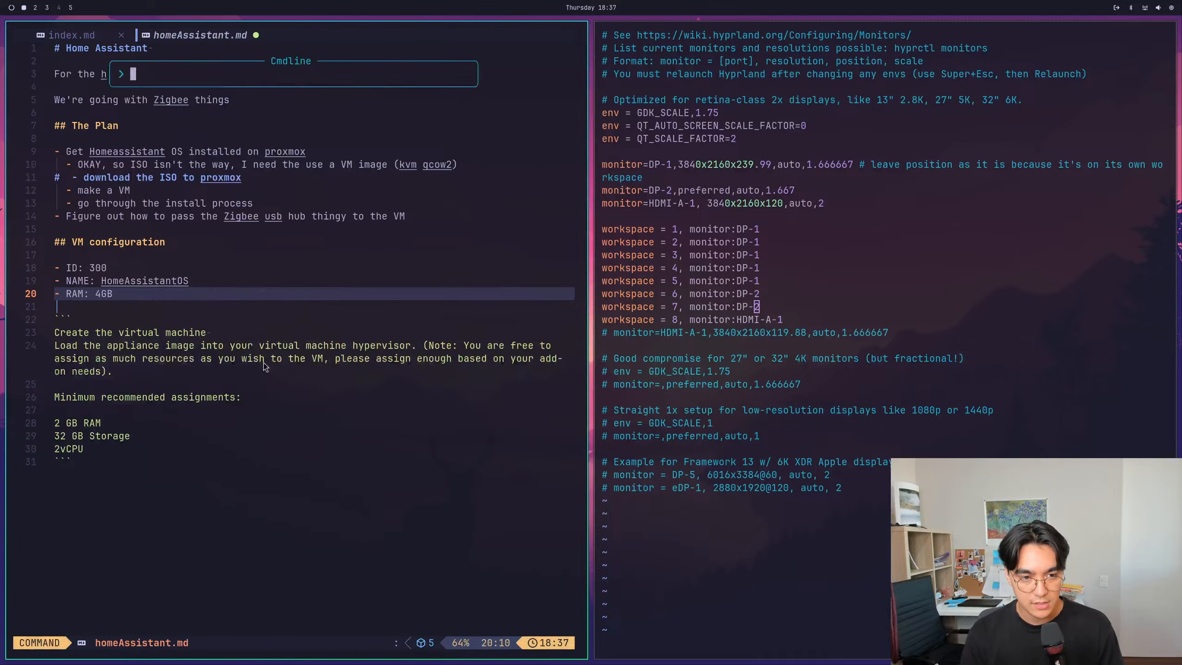
# - Add the list item "CPU: 2 cores" below the RAM item and save the file
pyautogui.write('o')
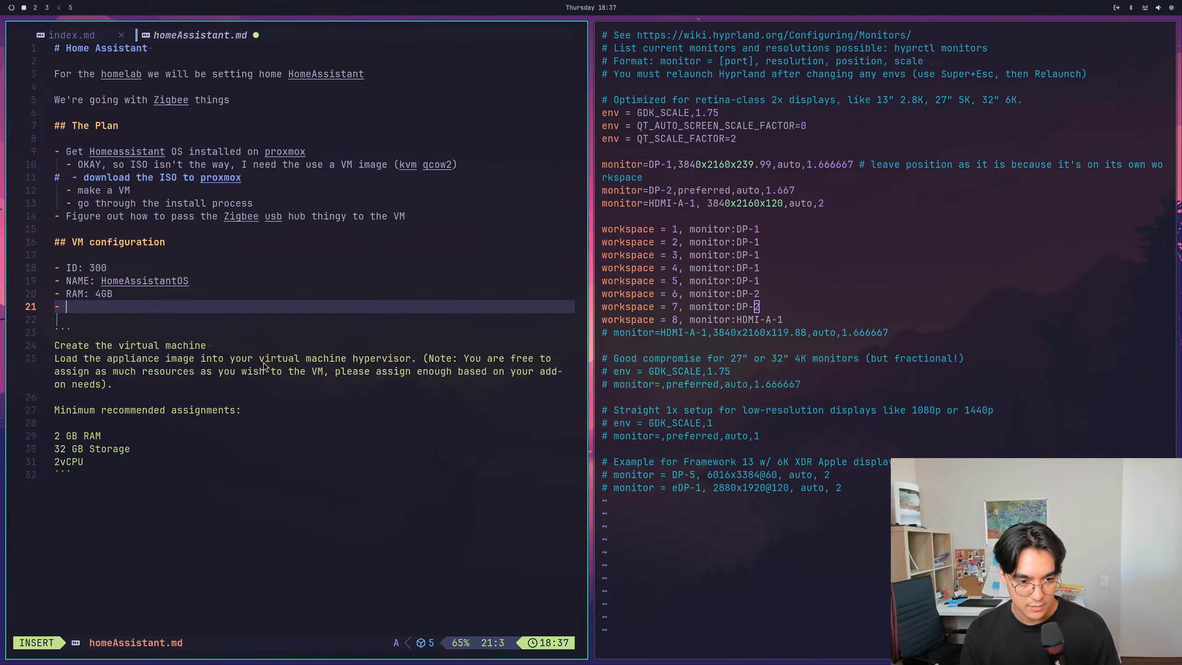
pyautogui.write(' C')
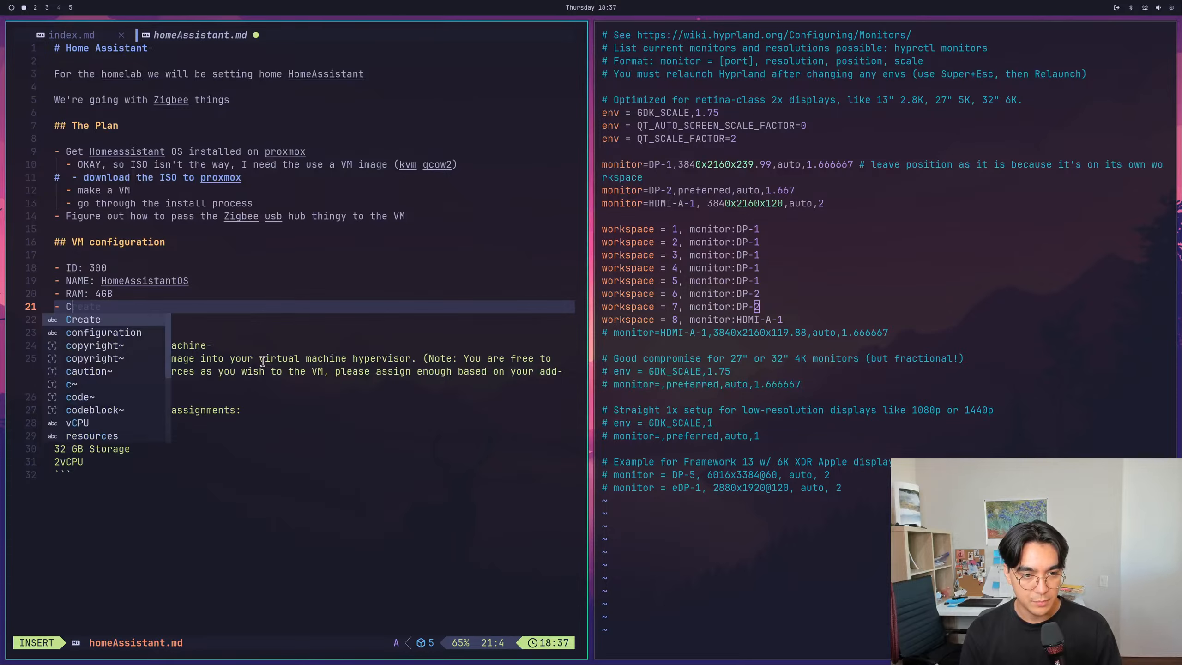
pyautogui.write('PU: 2 cores')
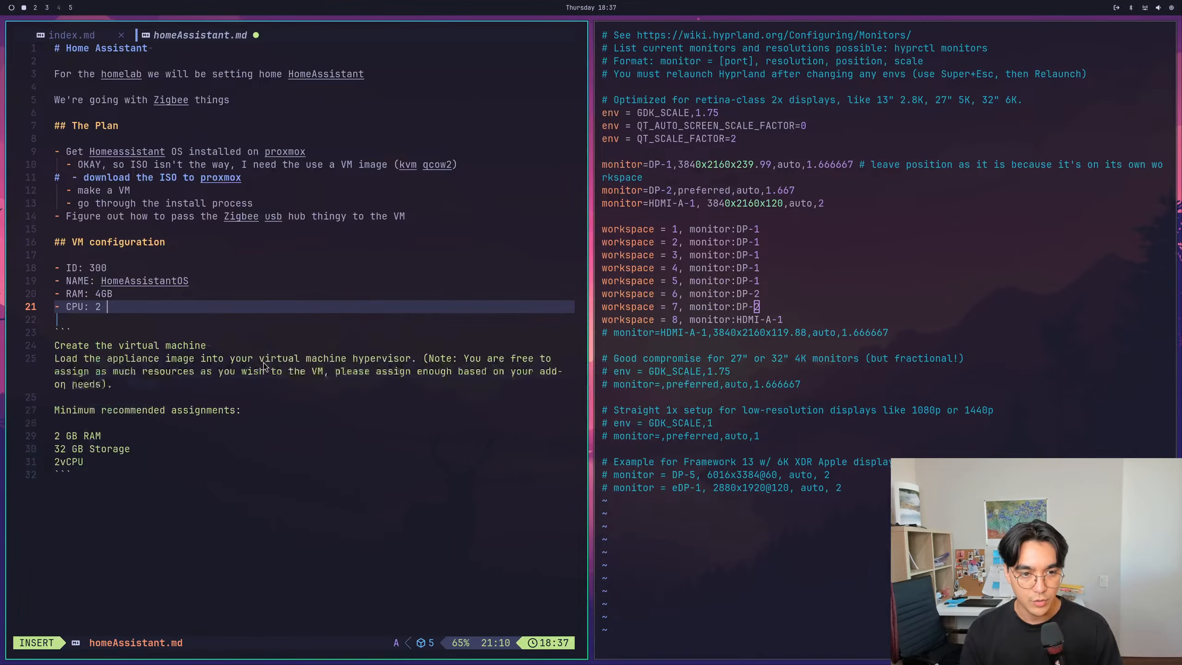
pyautogui.press('Escape')
pyautogui.press('k')
pyautogui.press('k')
pyautogui.press('k')
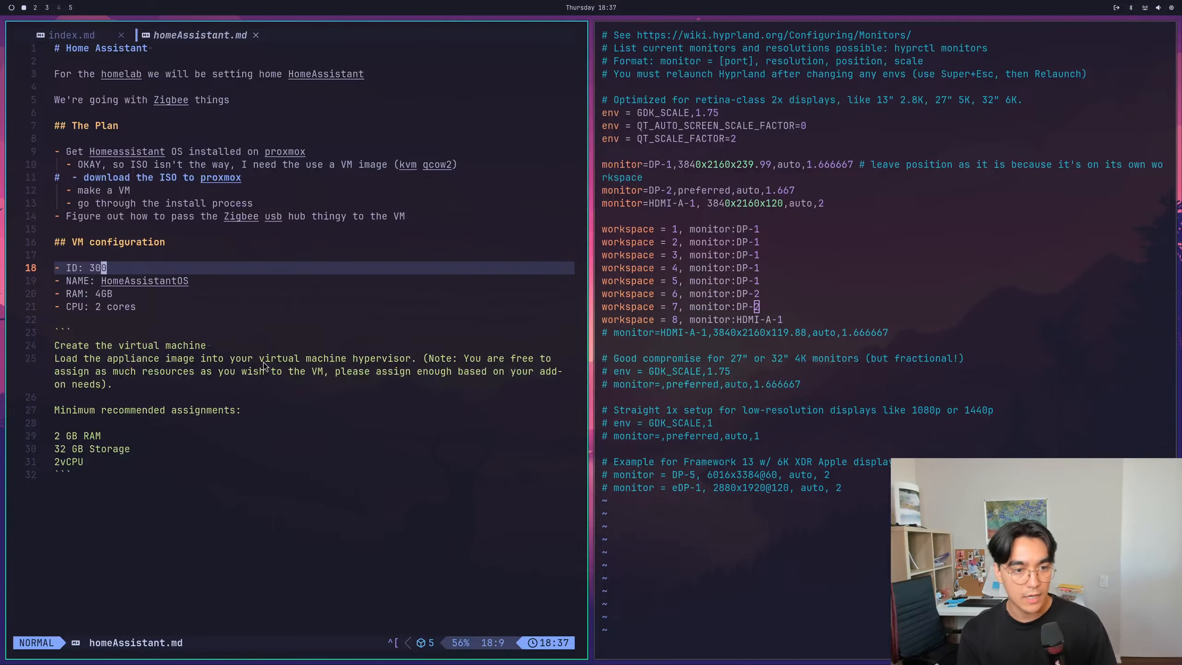
pyautogui.press('j')
pyautogui.press('j')
pyautogui.press('j')
pyautogui.press('j')
pyautogui.write(':w')
pyautogui.press('Return')
pyautogui.press('k')
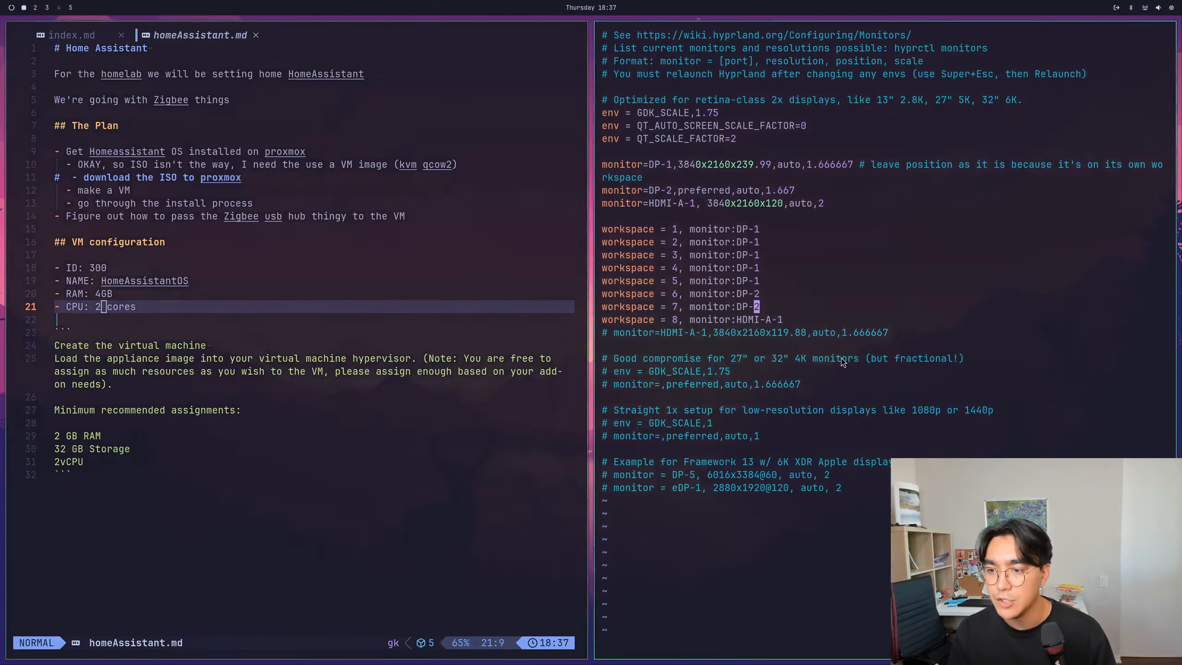
# - Check the minimum recommended storage assignment on the Home Assistant Linux installation page in the browser, and return to the notes
pyautogui.press('super+2')
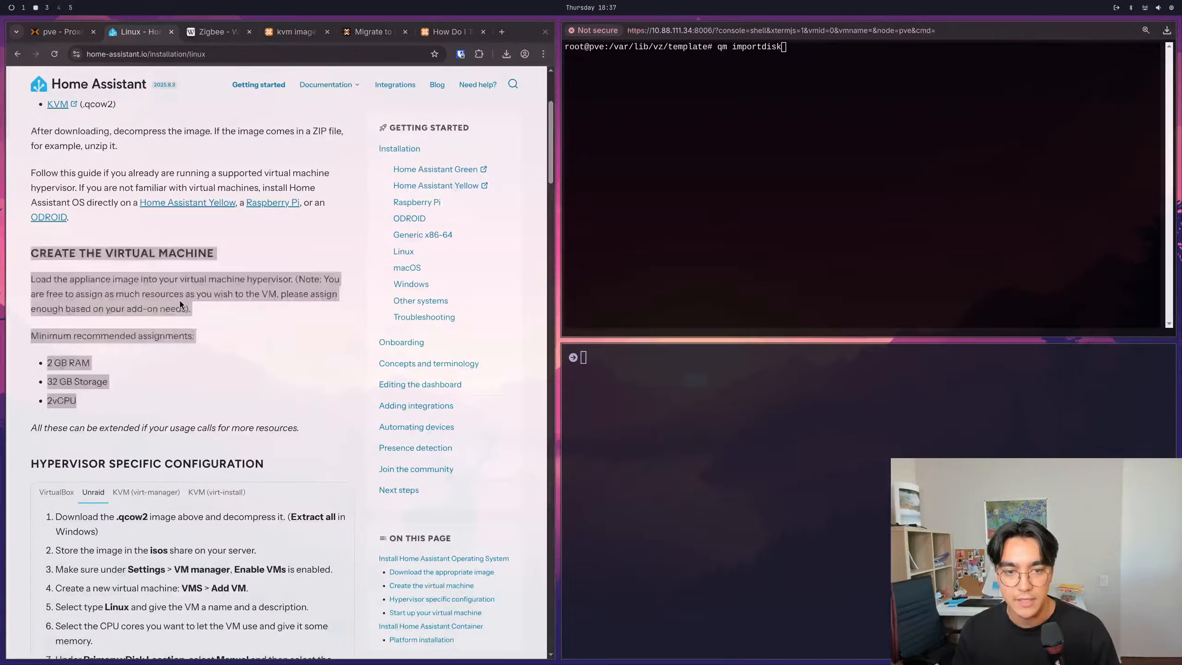
pyautogui.click(186, 33)
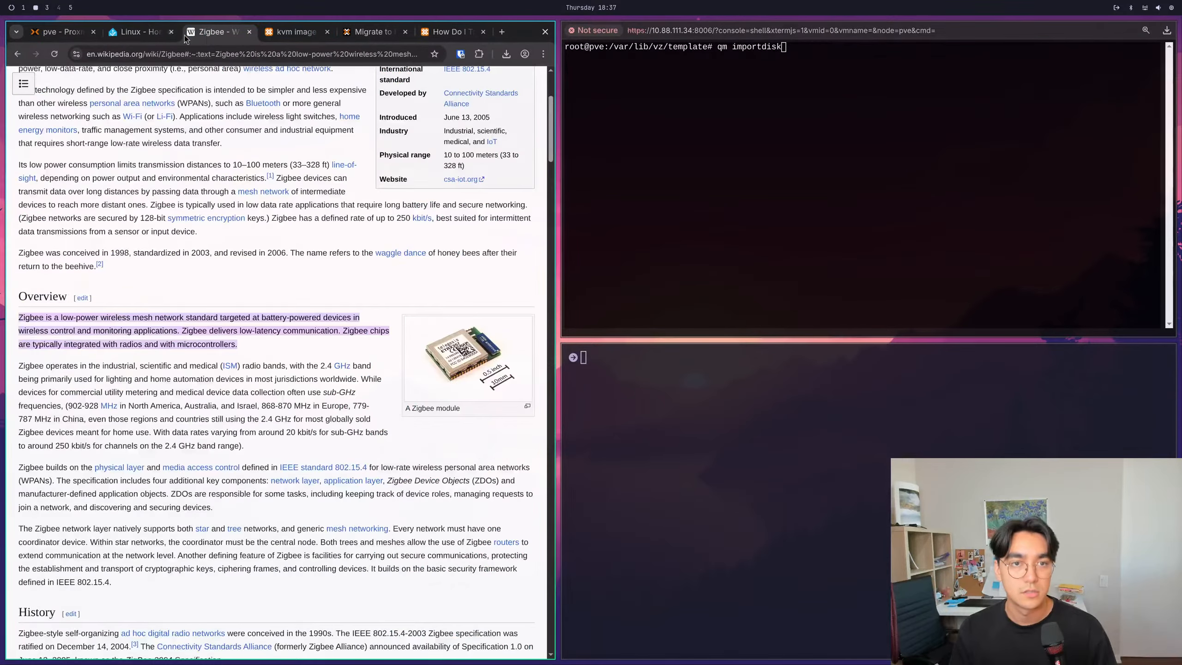
pyautogui.click(65, 30)
pyautogui.click(148, 37)
pyautogui.click(148, 433)
pyautogui.moveTo(77, 400); pyautogui.dragTo(48, 362)
pyautogui.click(64, 381)
pyautogui.press('super+1')
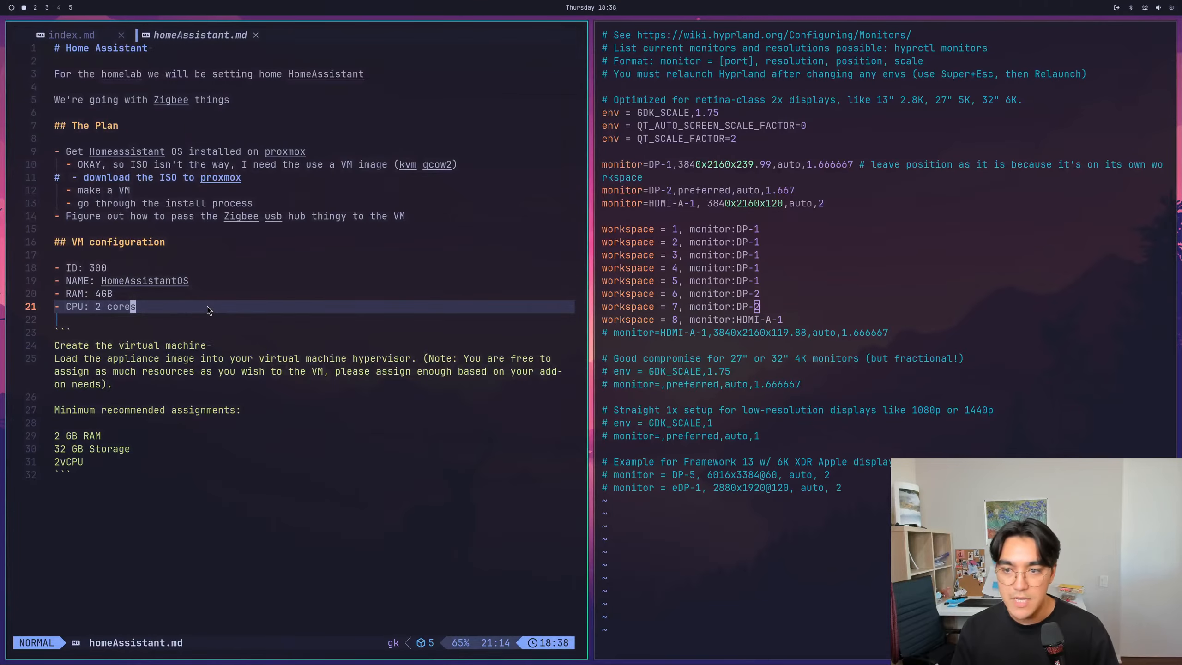
pyautogui.press('super+2')
pyautogui.press('super+3')
pyautogui.press('super+1')
# - Add the list item "Storage: 50gb" below the CPU item and save the file
pyautogui.write('o')
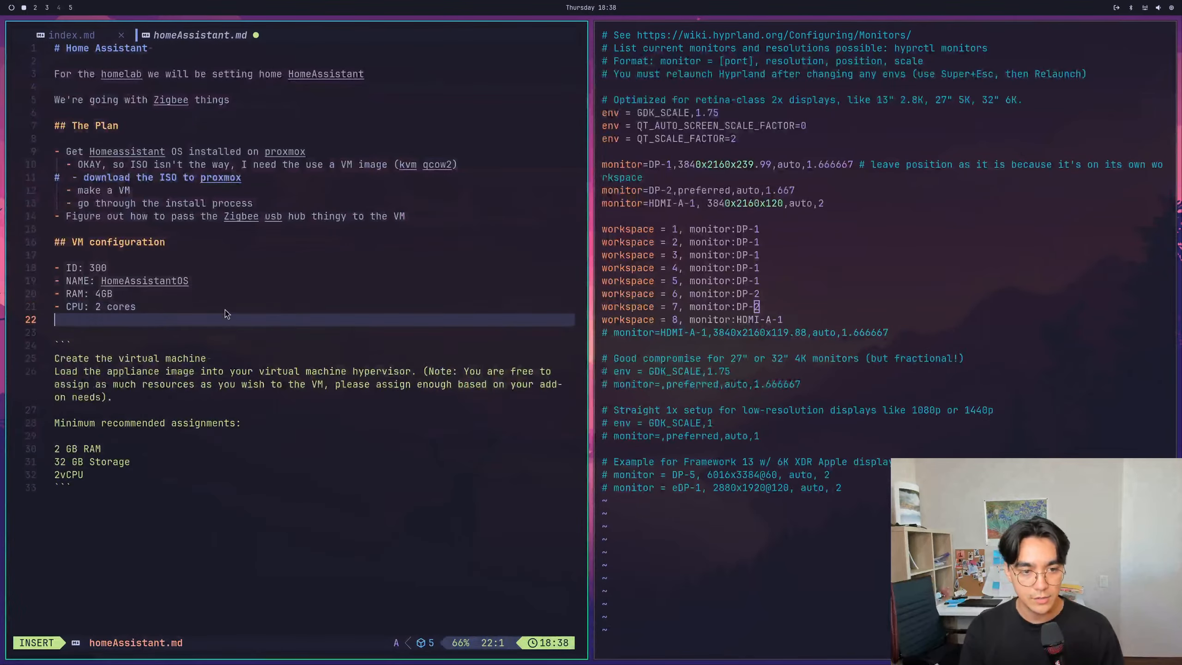
pyautogui.write('- Storage: 50gb')
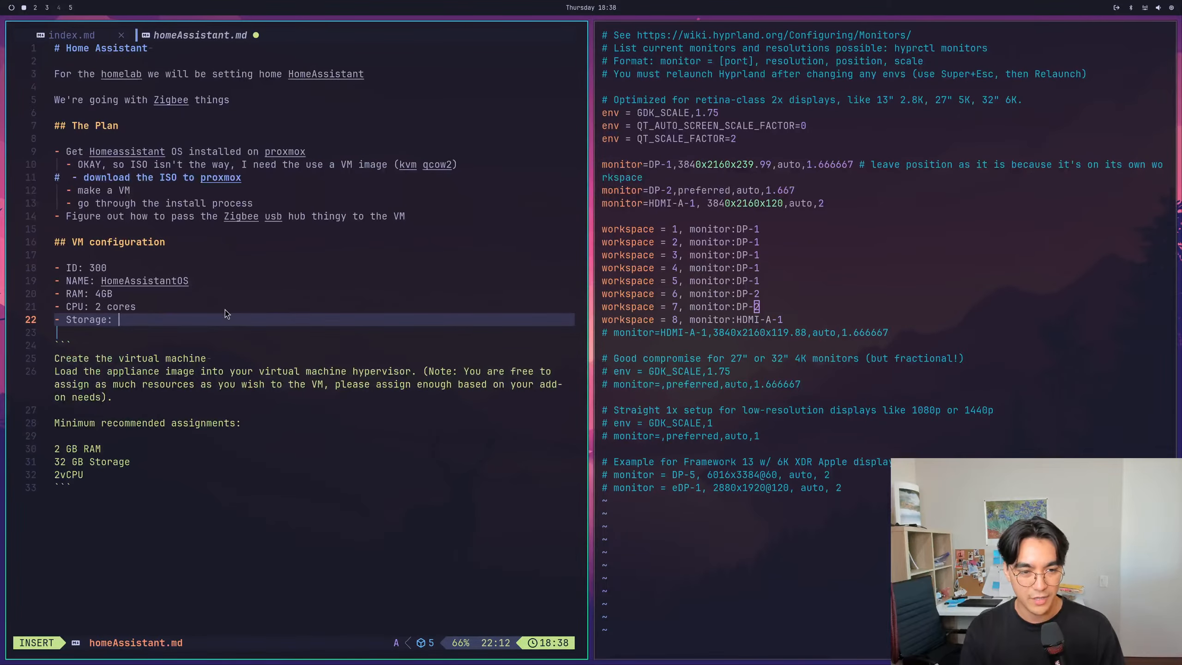
pyautogui.press('Escape')
pyautogui.write(':w')
pyautogui.press('Return')
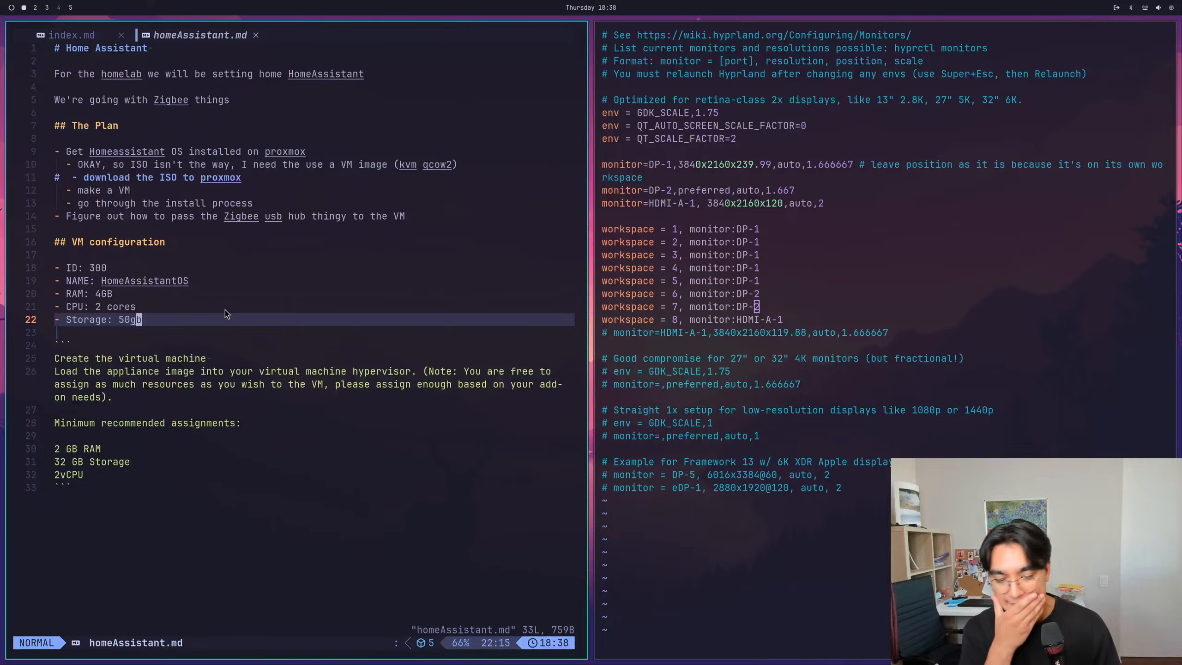
# - Change the Storage item's value to 64gb and save the file
pyautogui.press('b')
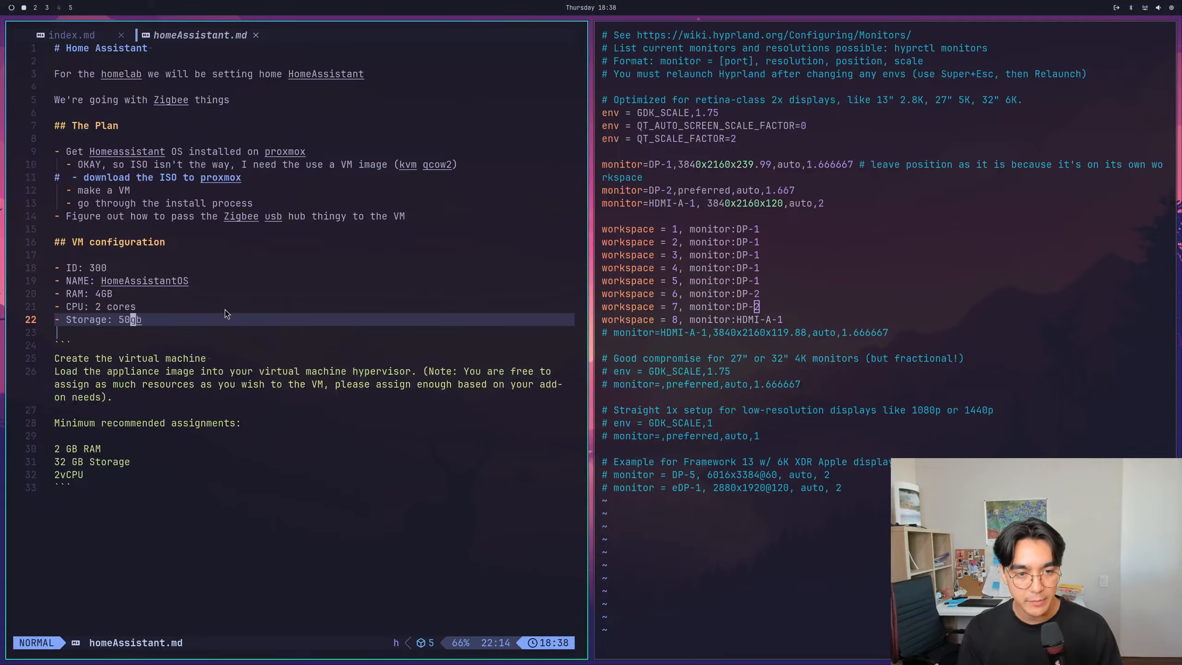
pyautogui.press('c')
pyautogui.press('g')
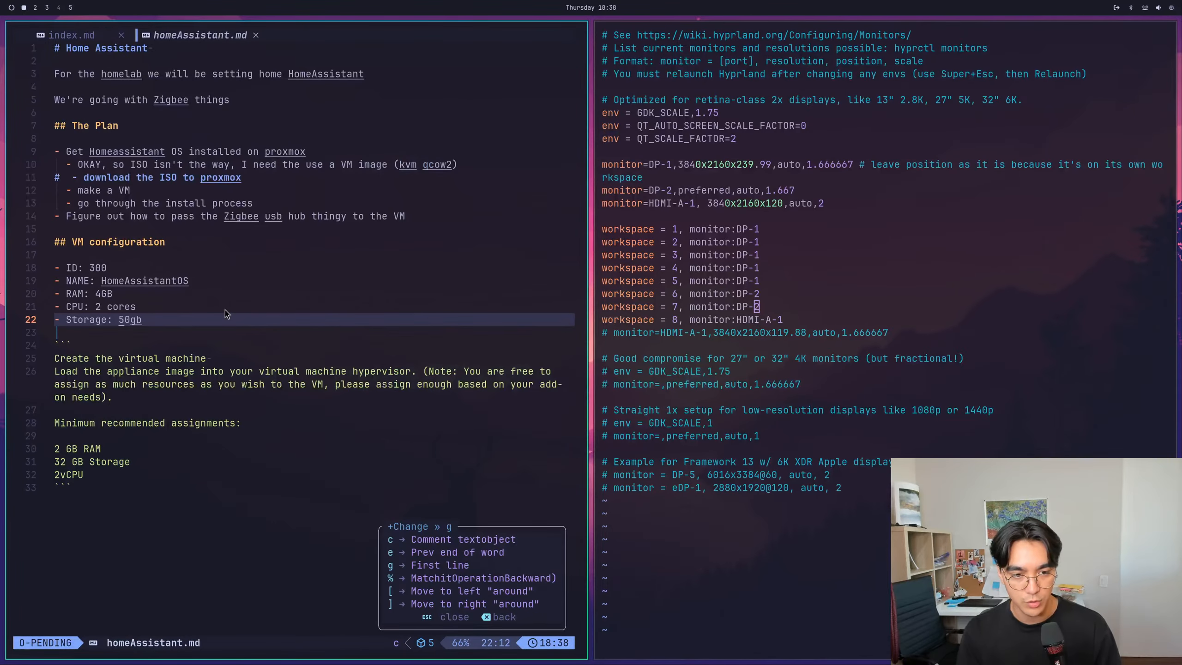
pyautogui.press('Escape')
pyautogui.write('ctg')
pyautogui.write('64')
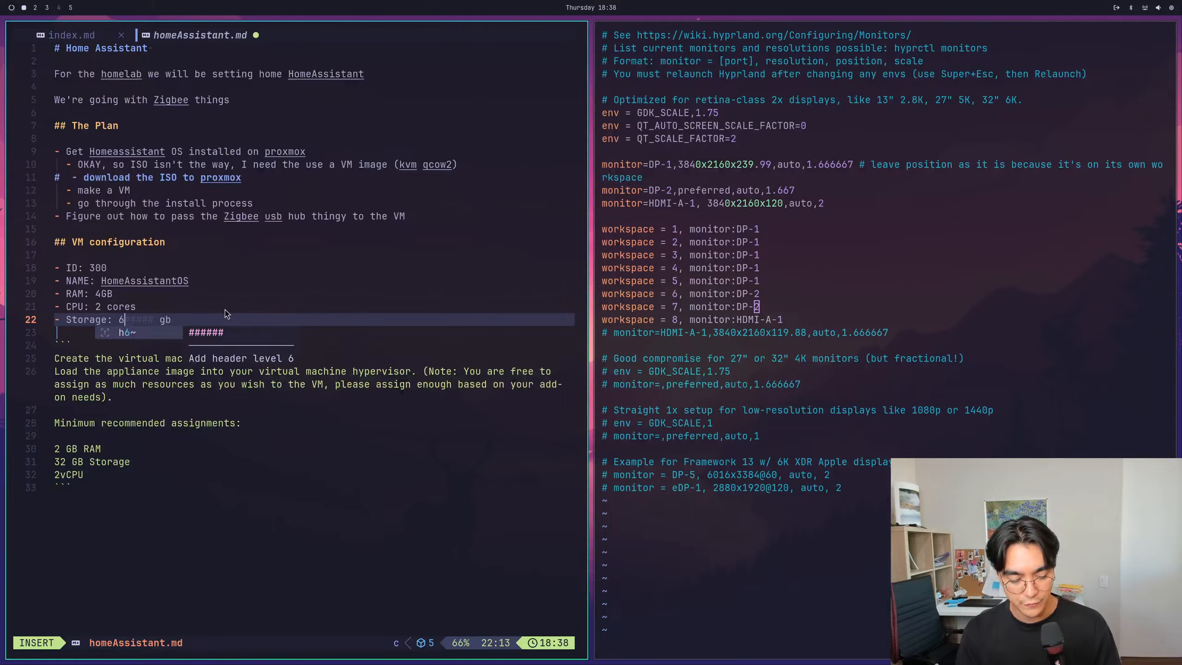
pyautogui.press('Escape')
pyautogui.write(':w')
pyautogui.press('Return')
pyautogui.press('k')
pyautogui.press('k')
pyautogui.press(':')
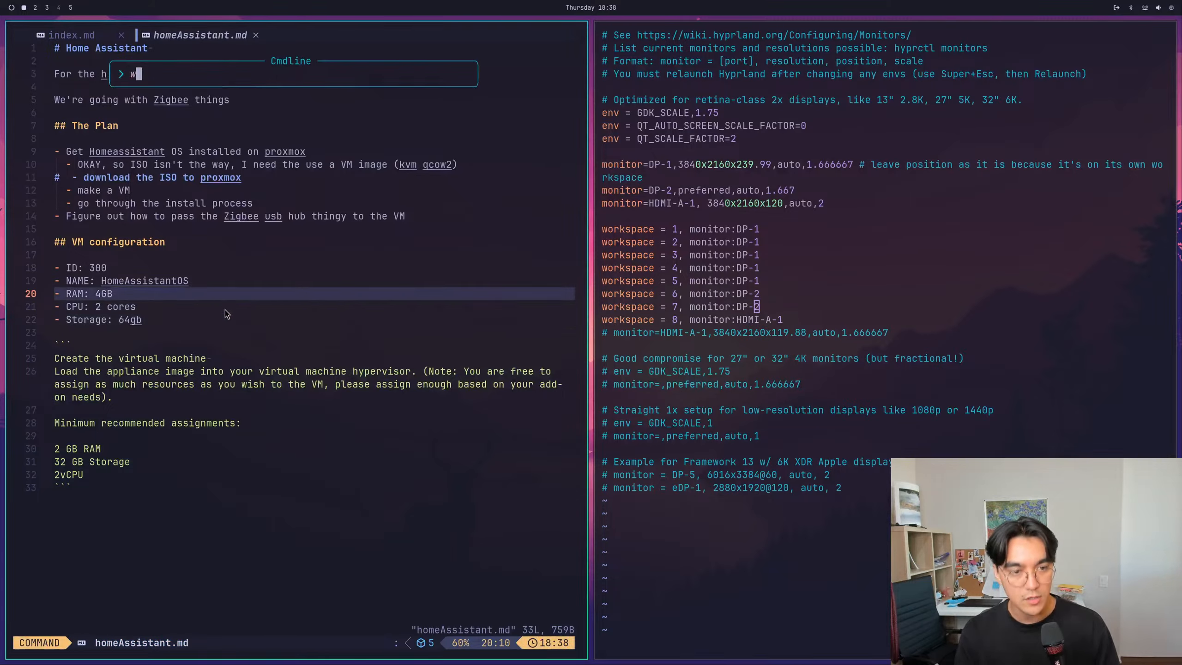
pyautogui.press('Escape')
# - Switch to Proxmox in the browser and set the new virtual machine's scsi0 disk size to 64 GiB
pyautogui.press('super+2')
pyautogui.click(50, 26)
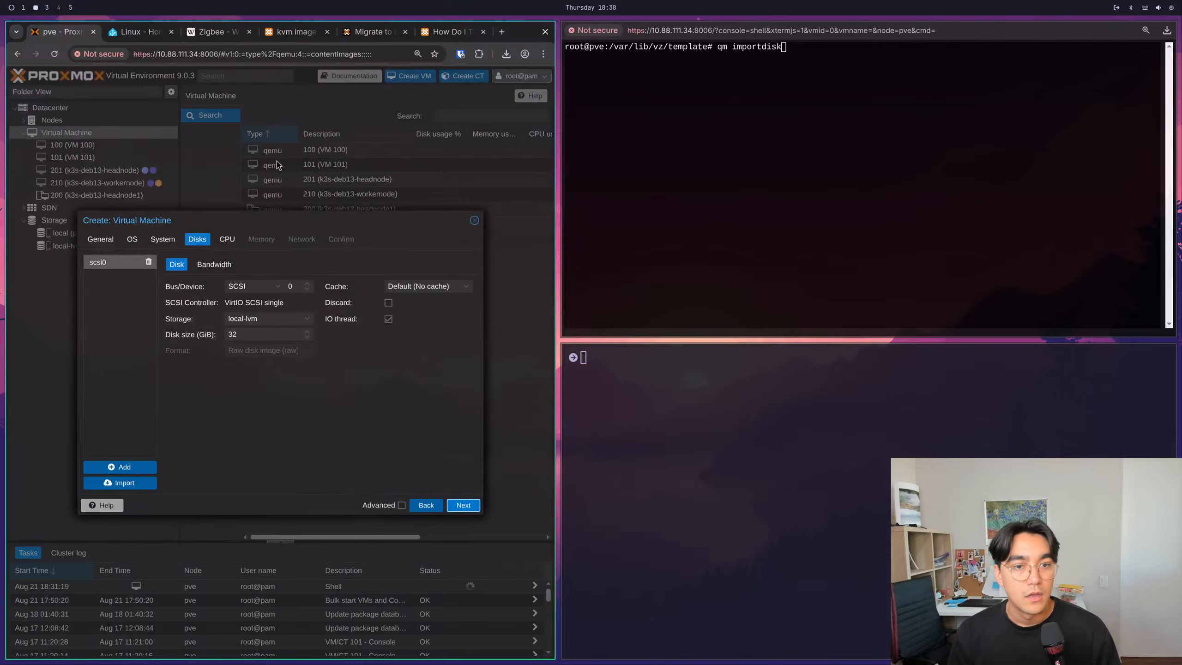
pyautogui.click(250, 333)
pyautogui.write('6')
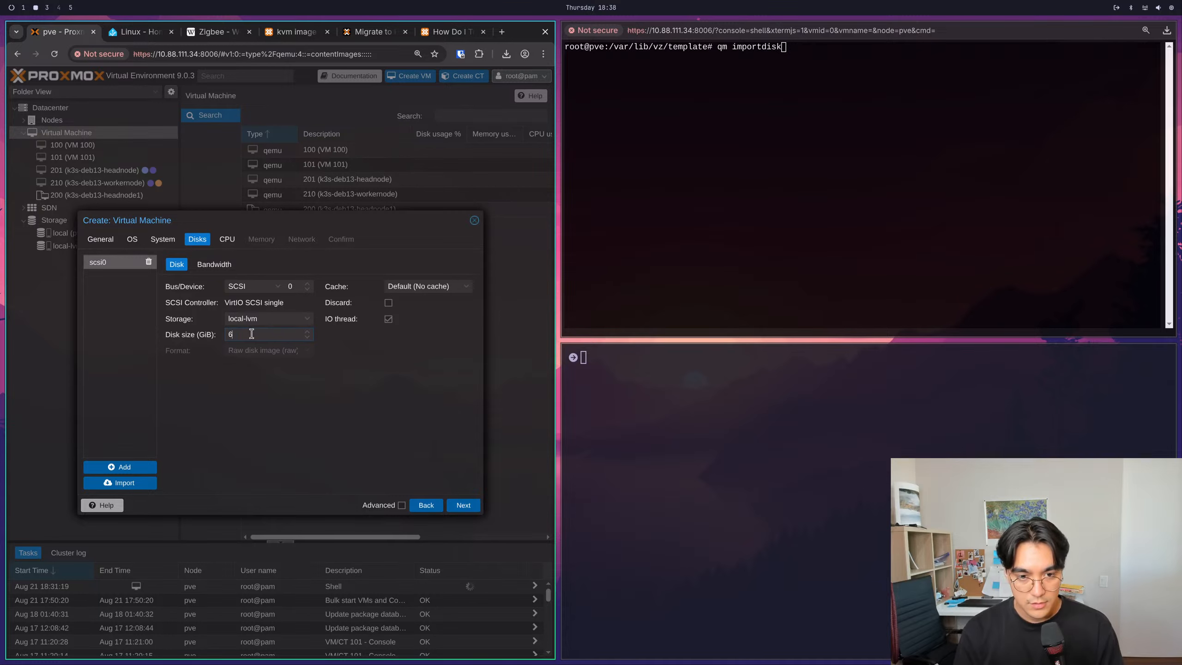
pyautogui.write('4')
# - Review the new virtual machine's System, OS and Disks settings, and open its CPU settings
pyautogui.click(166, 240)
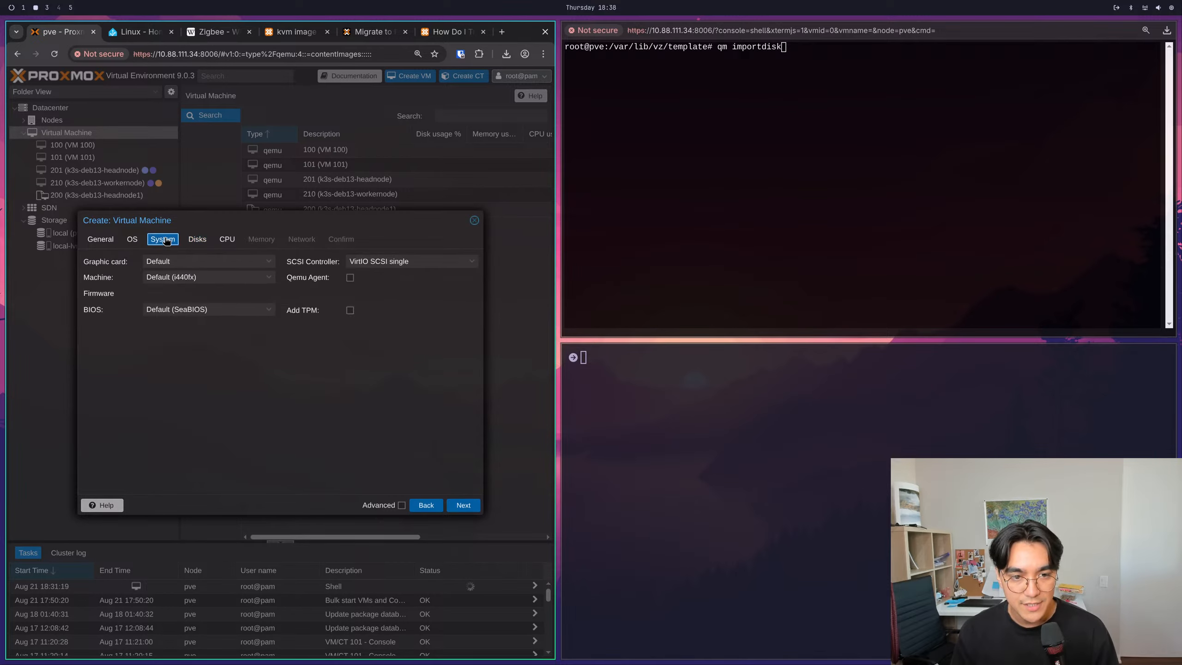
pyautogui.click(134, 239)
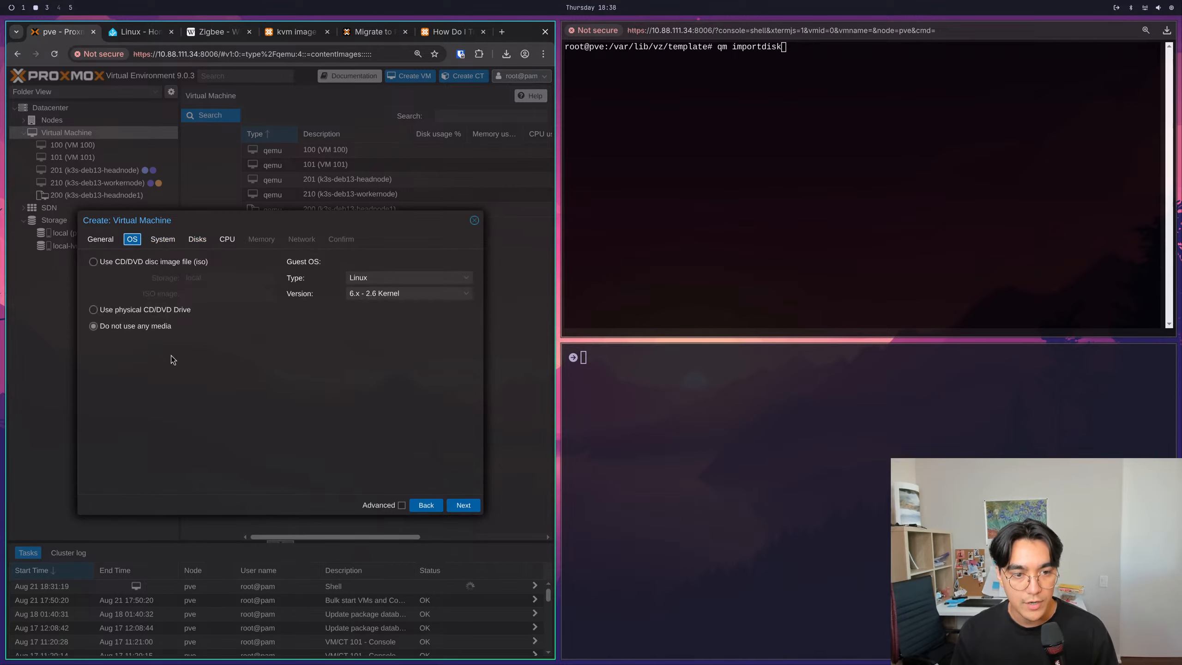
pyautogui.click(197, 239)
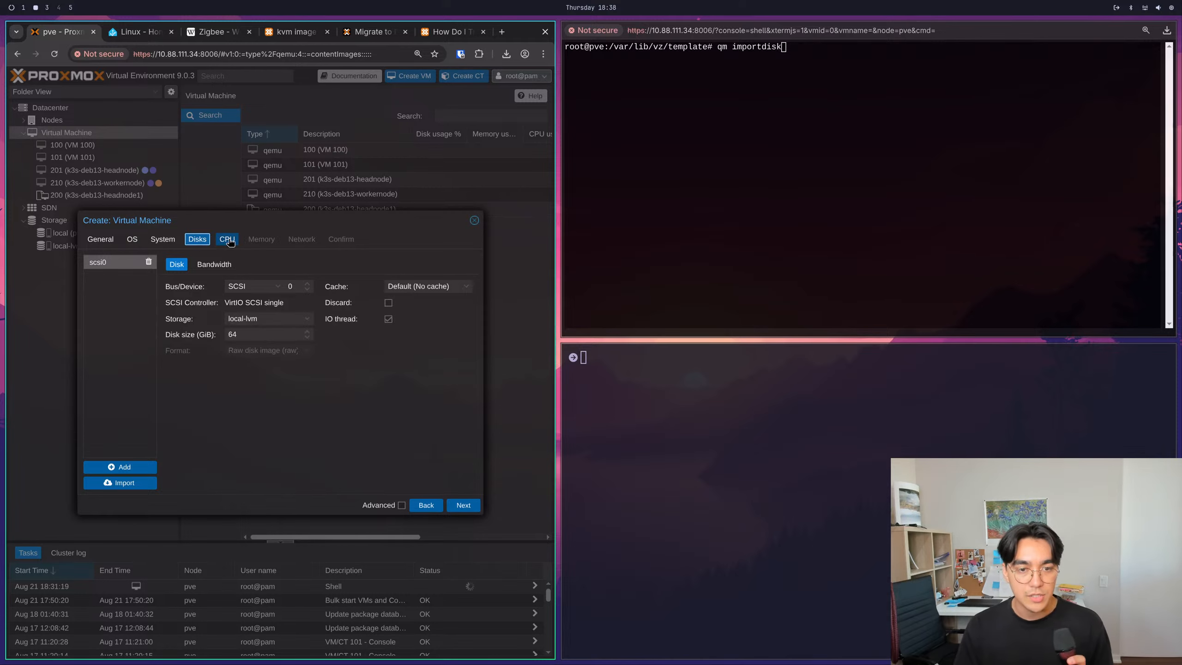
pyautogui.click(228, 239)
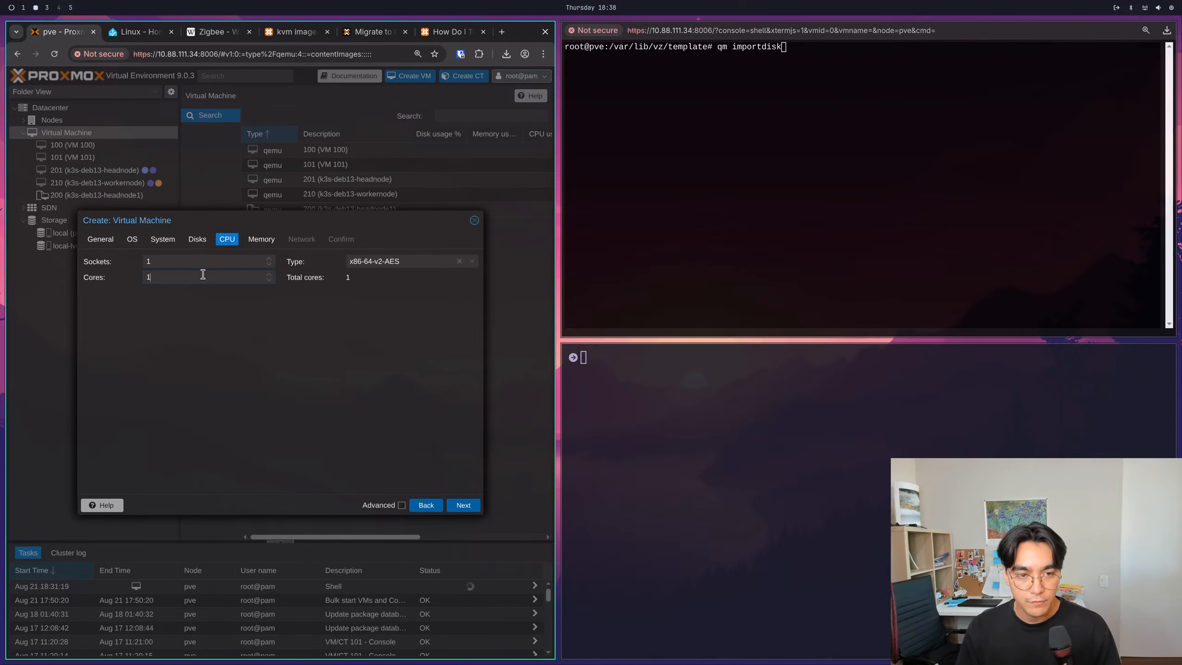
# - Give the new virtual machine 2 cores and 4096 MiB of memory, keep the default network settings, and finish creating it
pyautogui.click(464, 505)
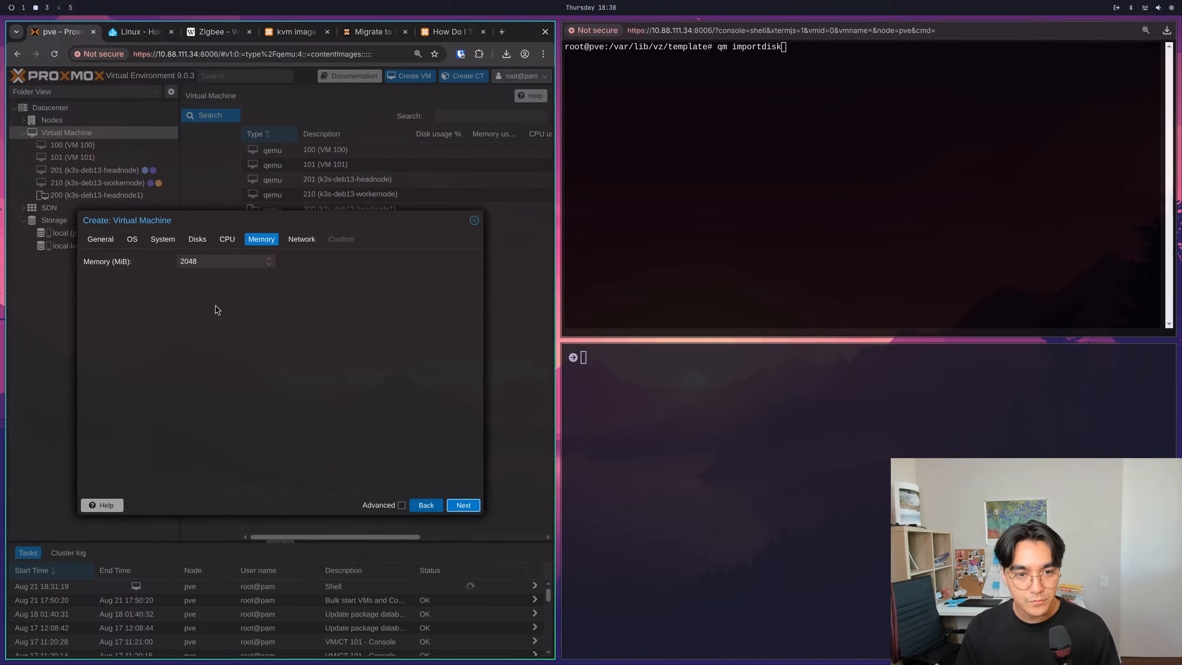
pyautogui.click(223, 263)
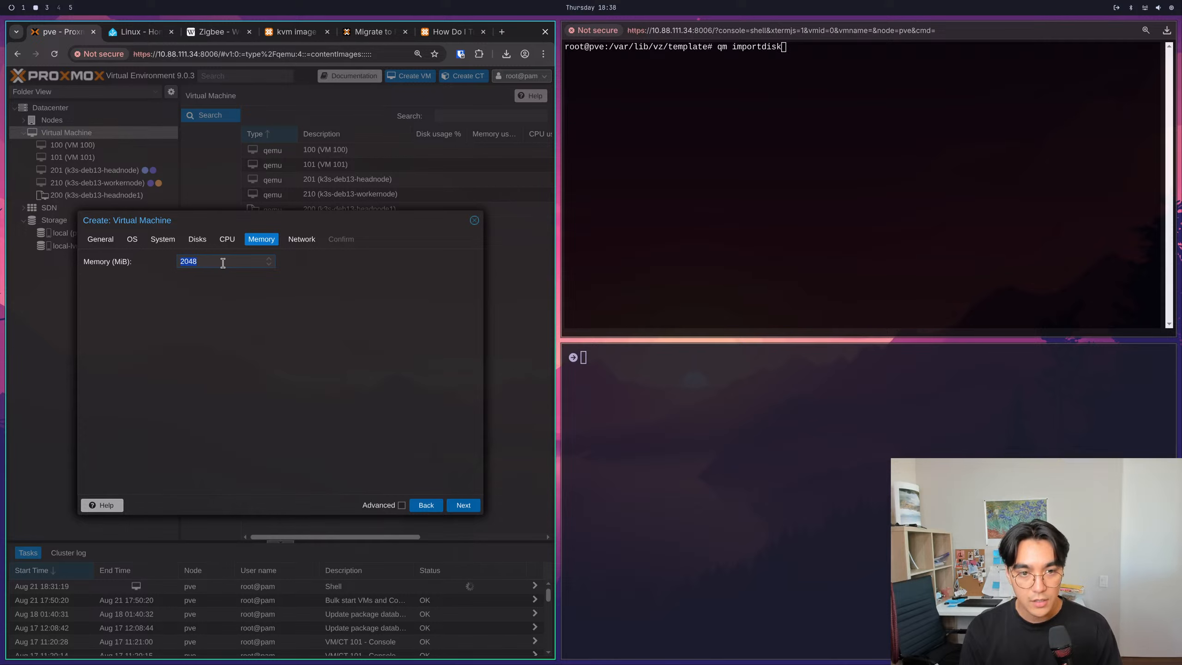
pyautogui.write('4096')
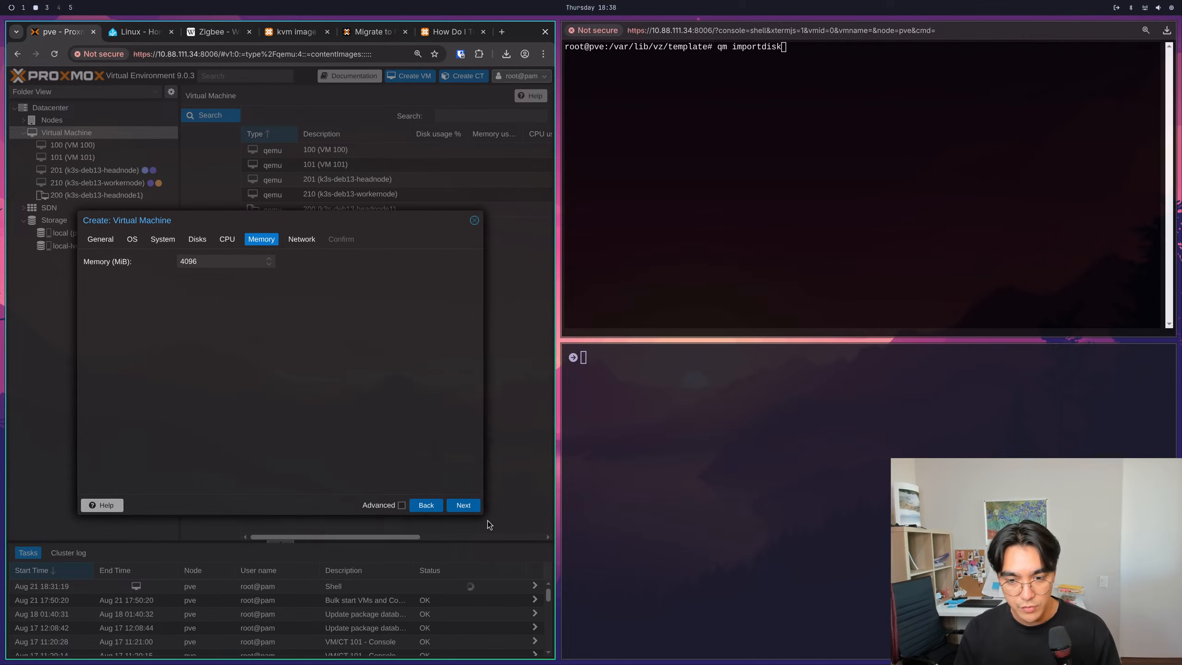
pyautogui.click(466, 506)
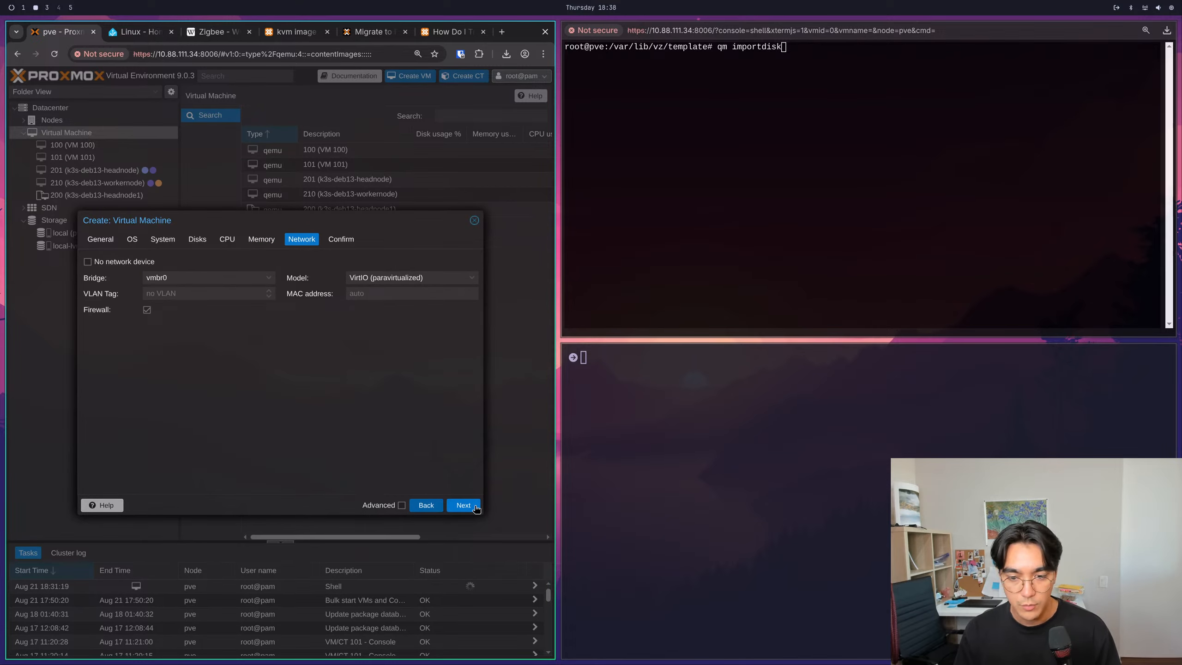
pyautogui.click(474, 507)
pyautogui.click(474, 506)
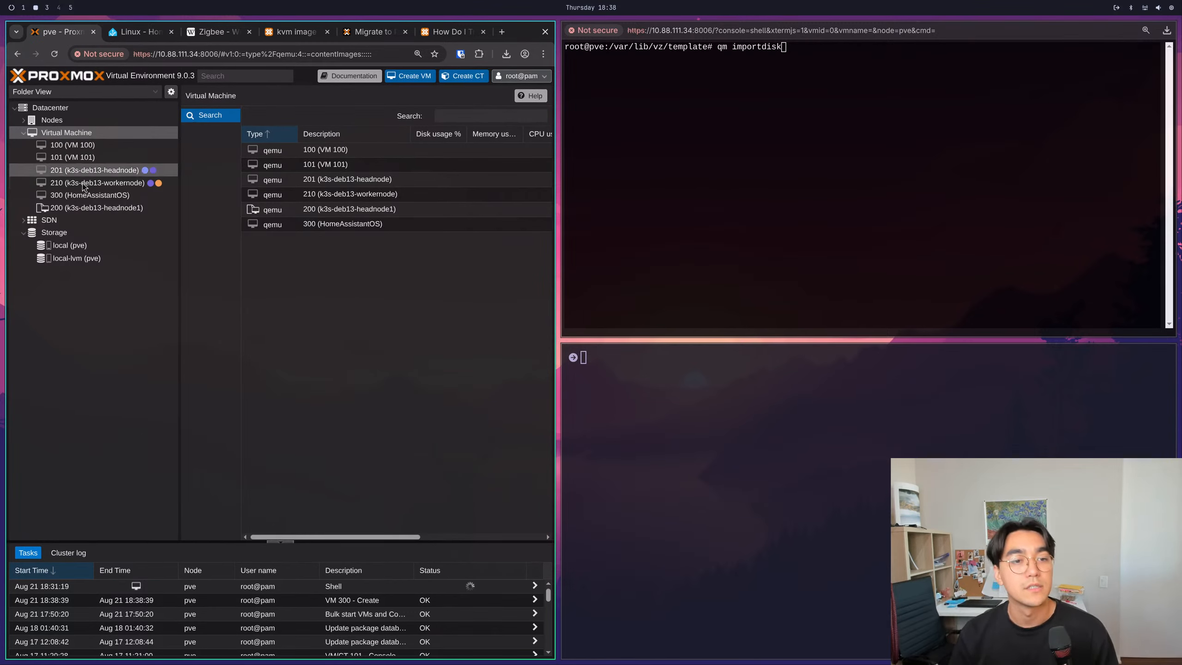
# - Review virtual machine 300's summary and find its disk vm-300-disk-0 among the local-lvm storage's VM disks
pyautogui.click(80, 199)
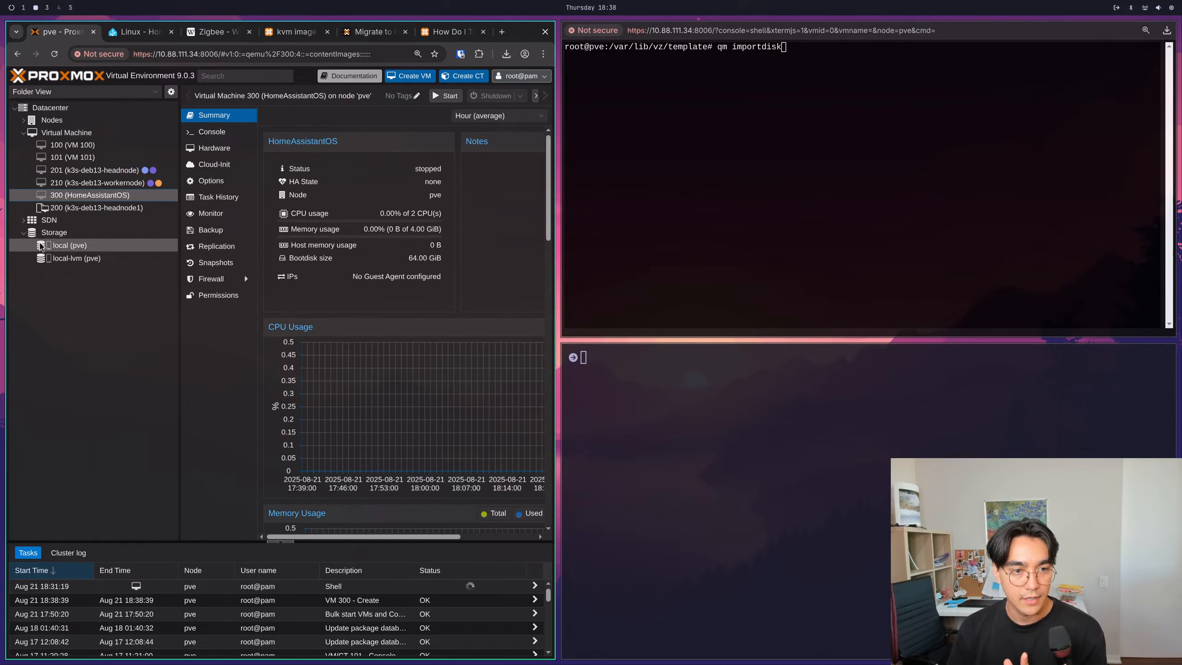
pyautogui.click(77, 245)
pyautogui.click(79, 259)
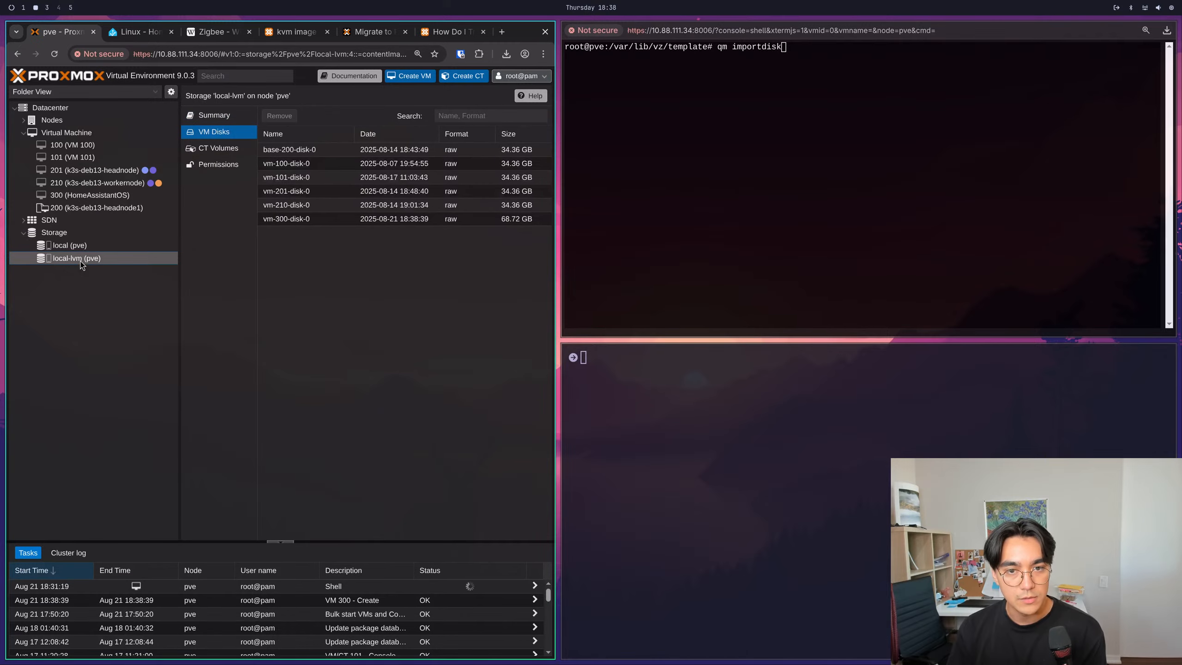
pyautogui.click(329, 219)
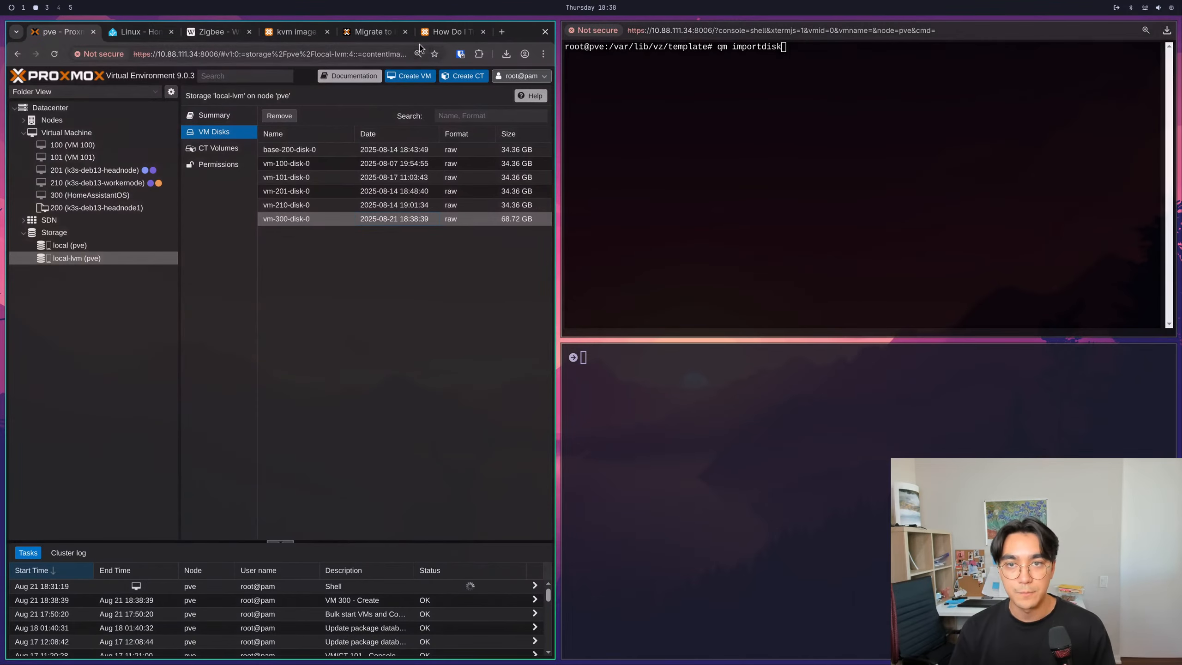
# - Copy the URL of the Proxmox forum thread about importing qcow2 images, and switch to homeAssistant.md in the editor
pyautogui.click(439, 37)
pyautogui.click(309, 48)
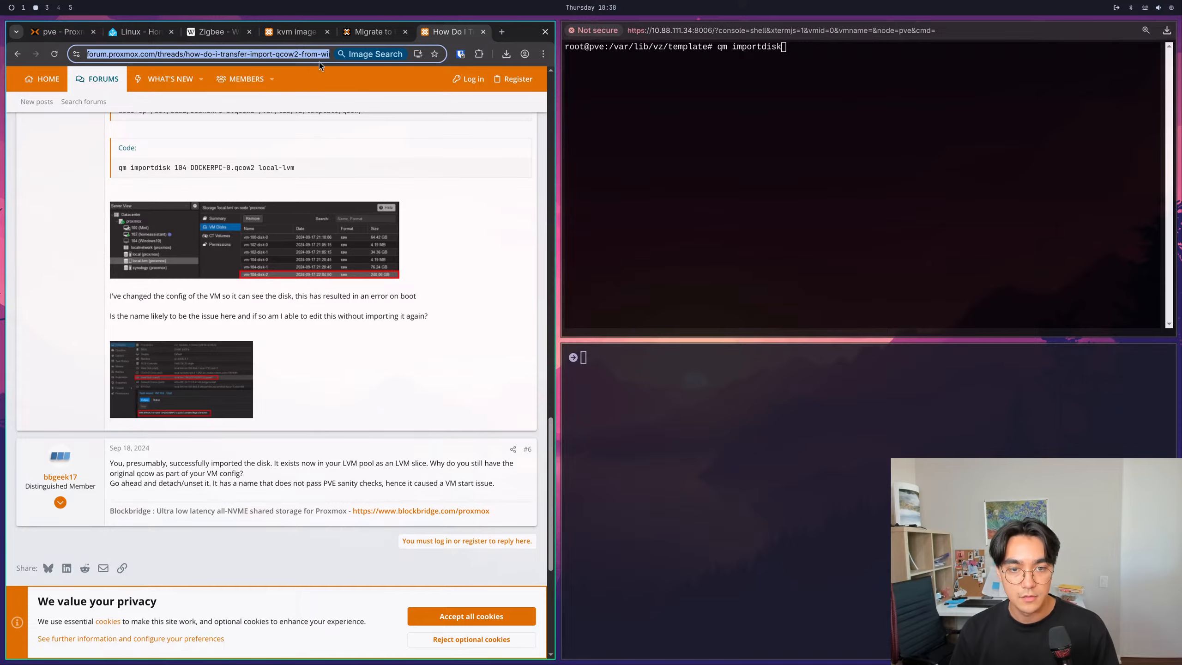
pyautogui.press('super+1')
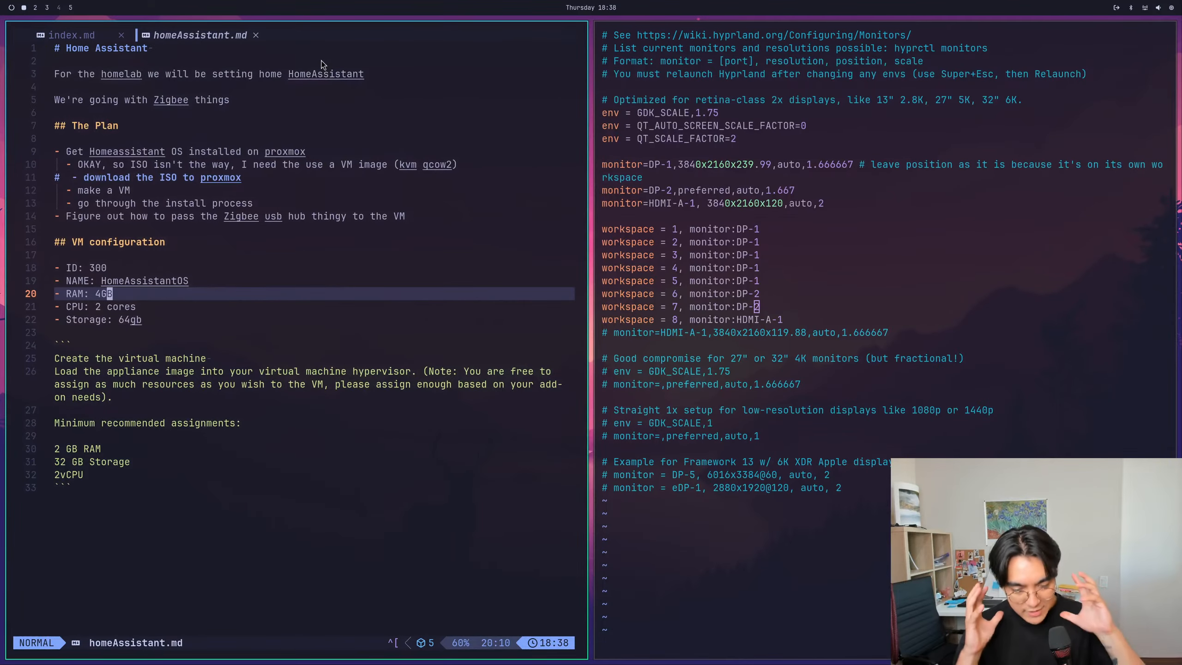
# - Start a new heading "### Installing the QCOW2" below the code block at the end of the file
pyautogui.press('k')
pyautogui.press('k')
pyautogui.press('k')
pyautogui.press('j')
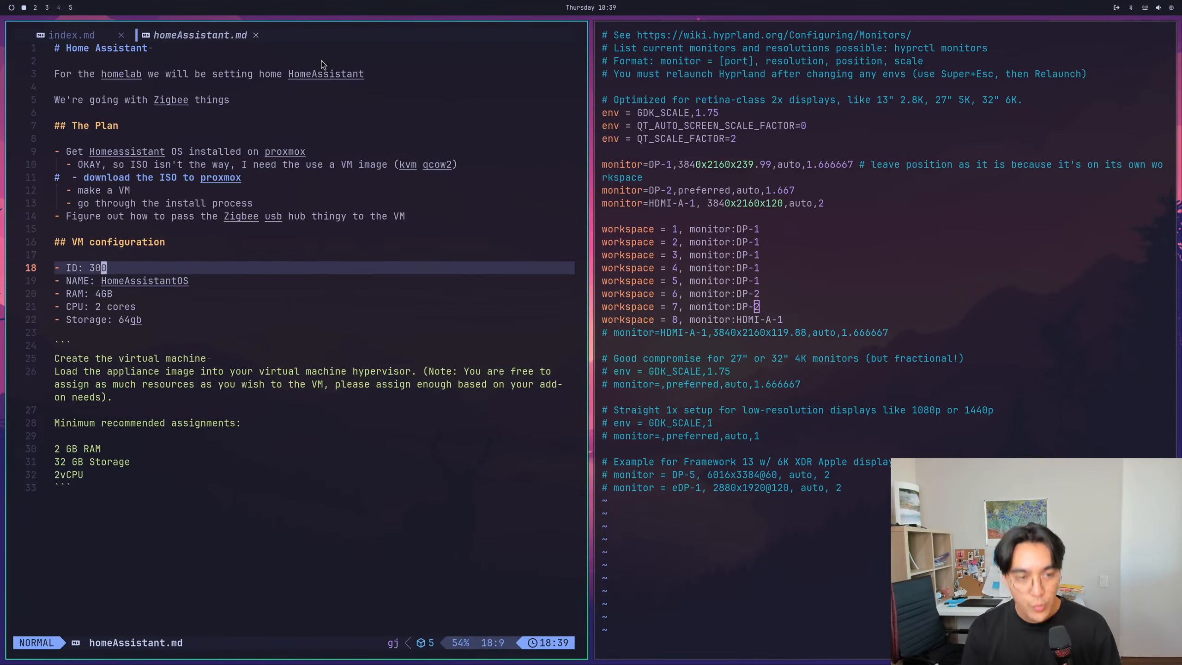
pyautogui.press('j')
pyautogui.press('j')
pyautogui.hotkey('shift', 'g')
pyautogui.hotkey('shift', 'a')
pyautogui.press('Return')
pyautogui.press('Return')
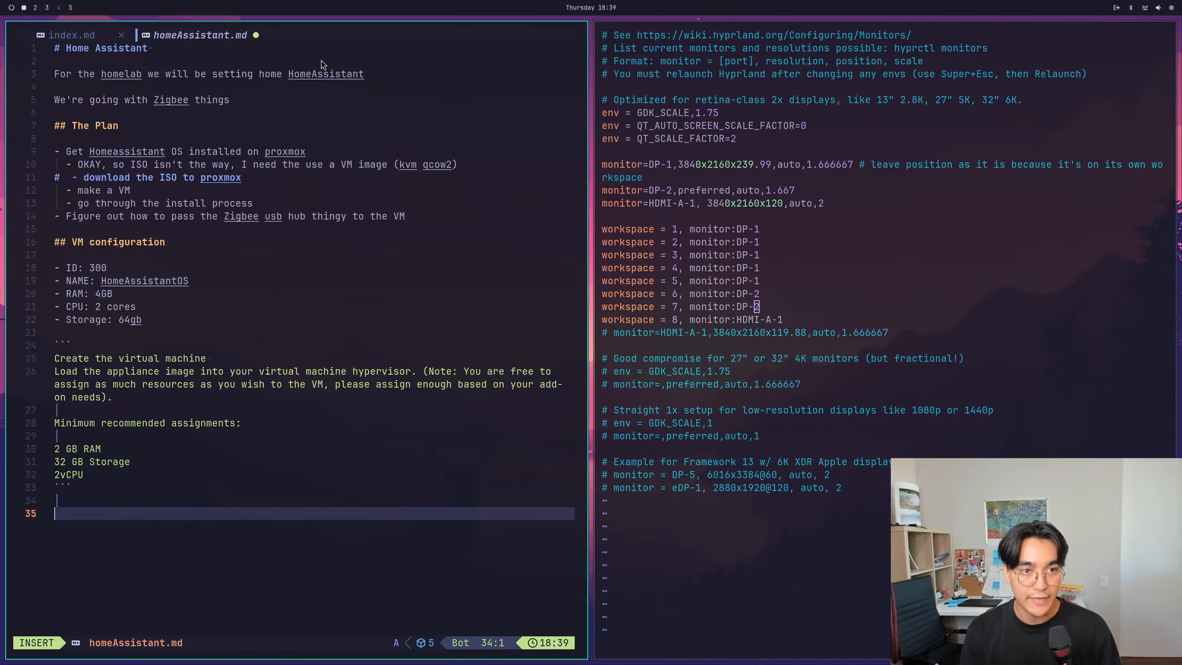
pyautogui.write('##')
pyautogui.press('BackSpace')
pyautogui.press('BackSpace')
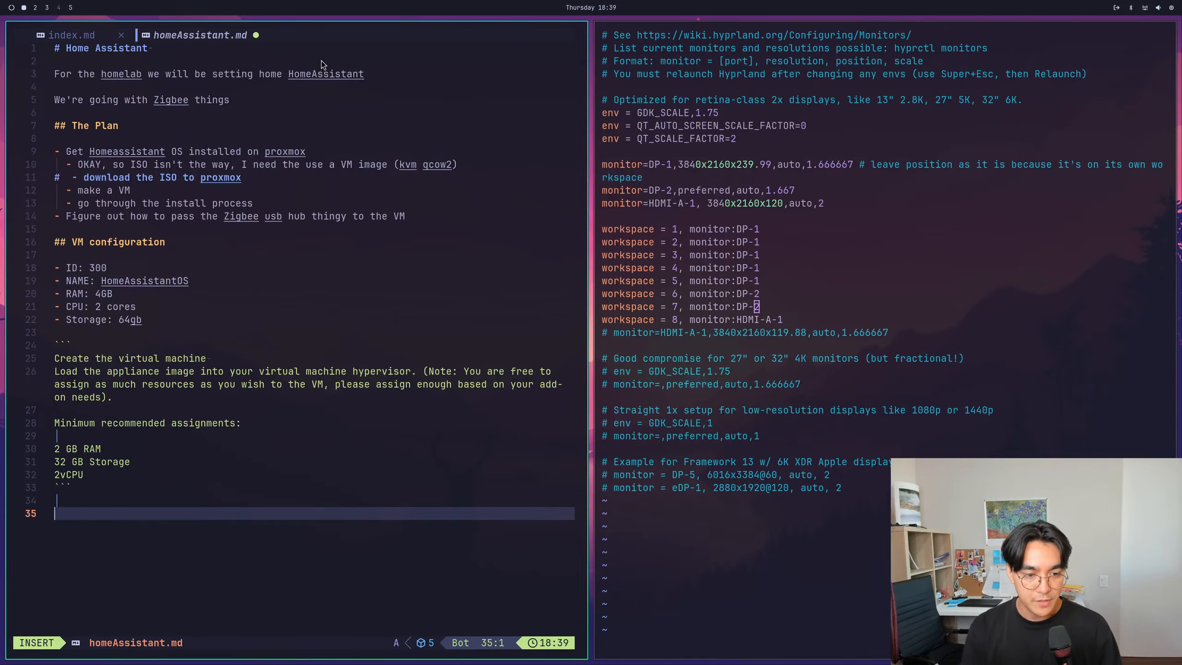
pyautogui.write('##')
pyautogui.press('BackSpace')
pyautogui.press('BackSpace')
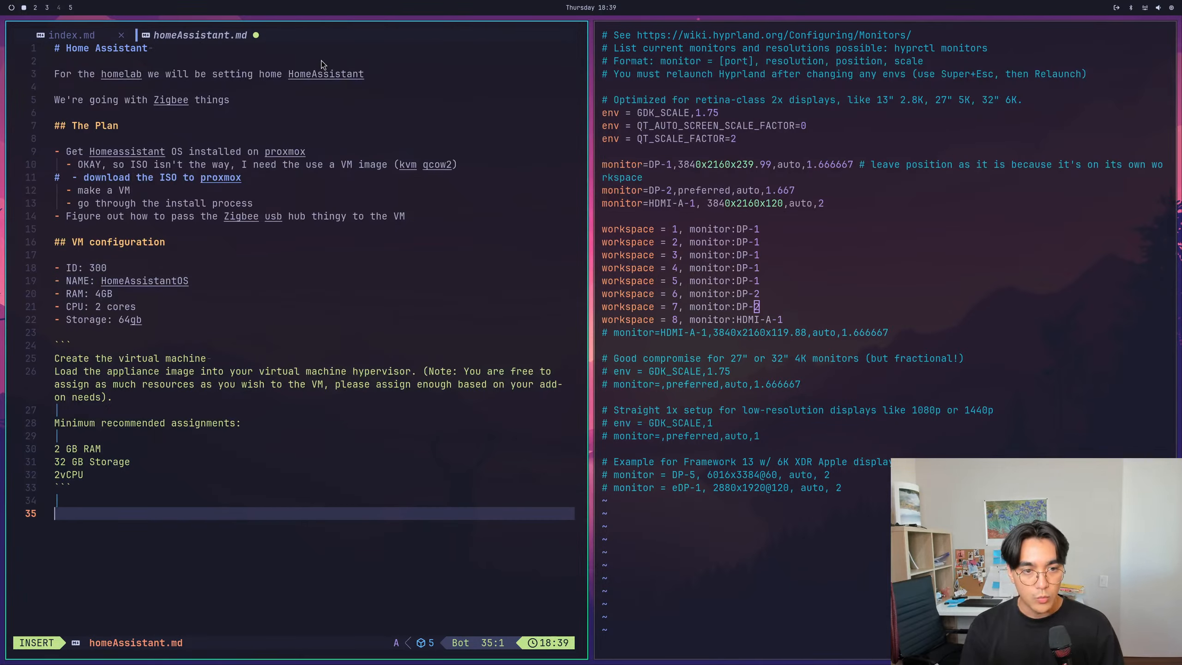
pyautogui.write('##')
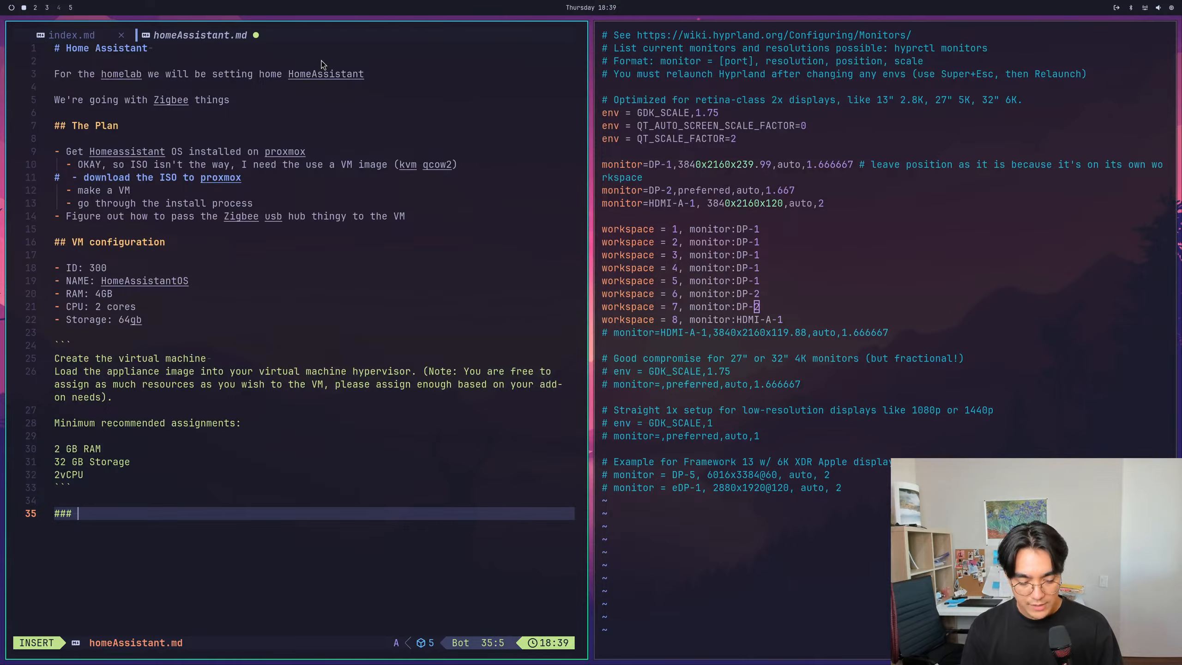
pyautogui.write('# Installing')
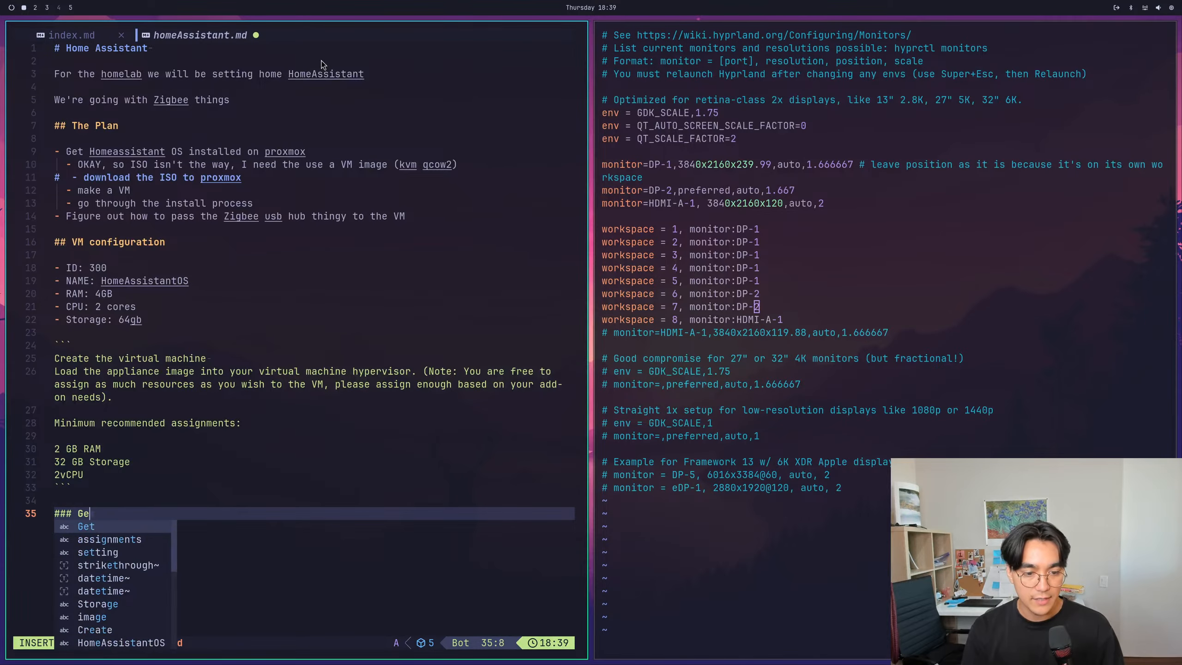
pyautogui.write(' the ')
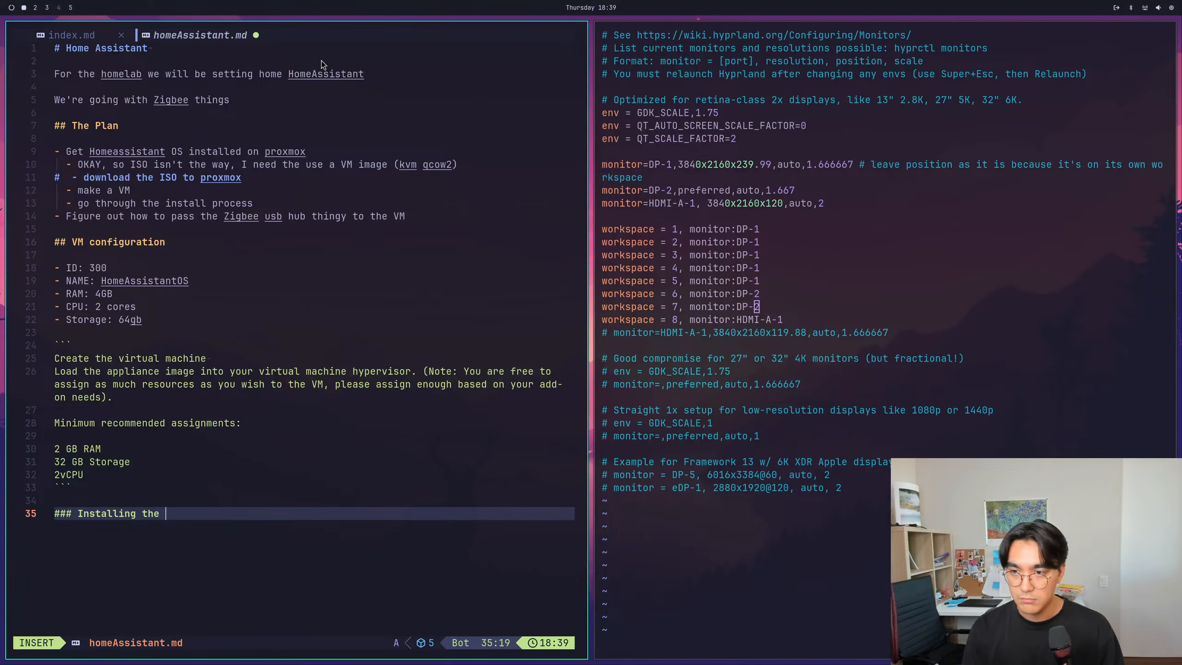
pyautogui.write('QCOW2 Imag')
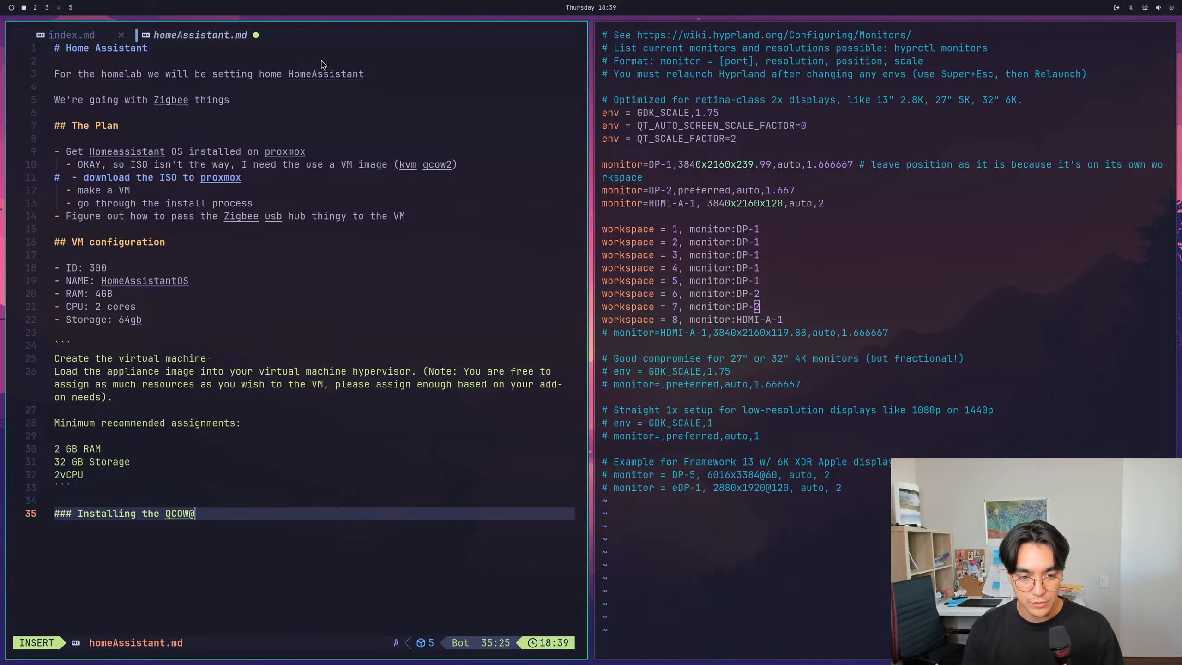
pyautogui.hotkey('ctrl', 'w')
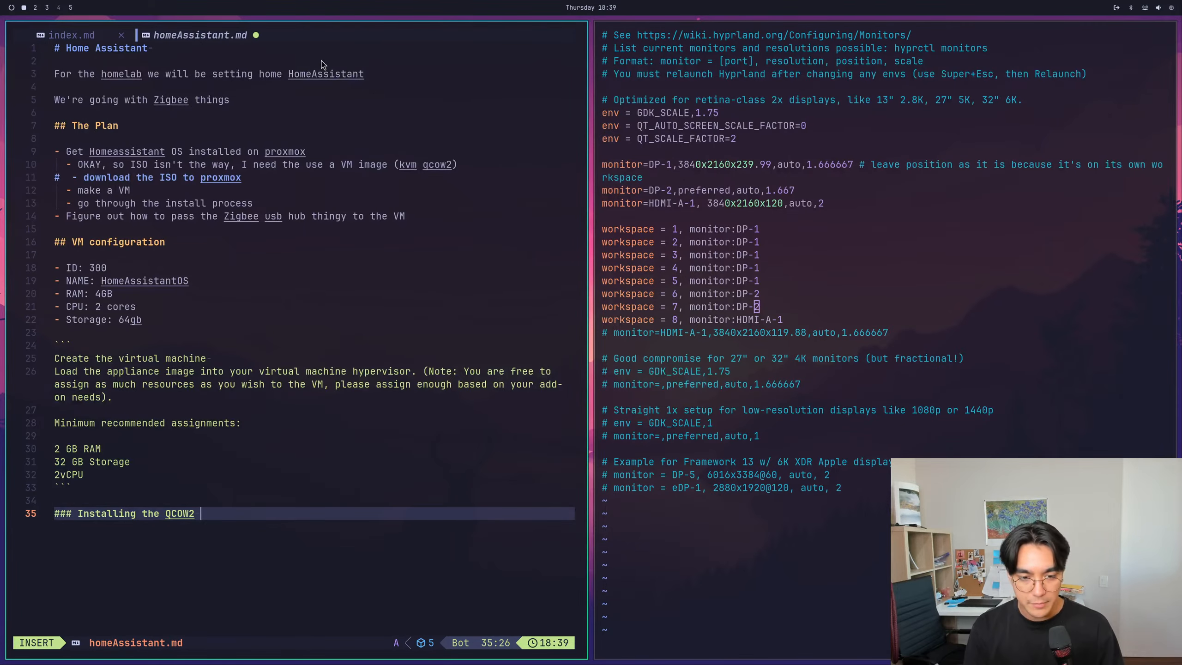
# - Check the "Download the appropriate image" section on the Home Assistant Linux installation page in the browser
pyautogui.press('super+2')
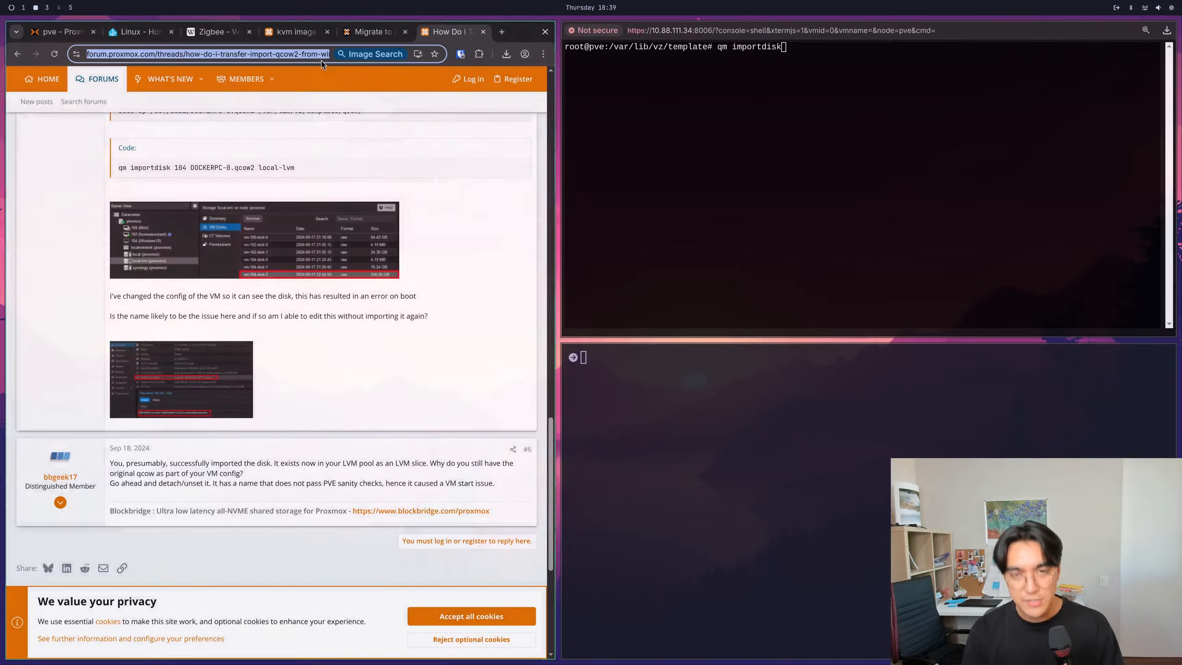
pyautogui.click(146, 34)
pyautogui.scroll(4, 143, 272)
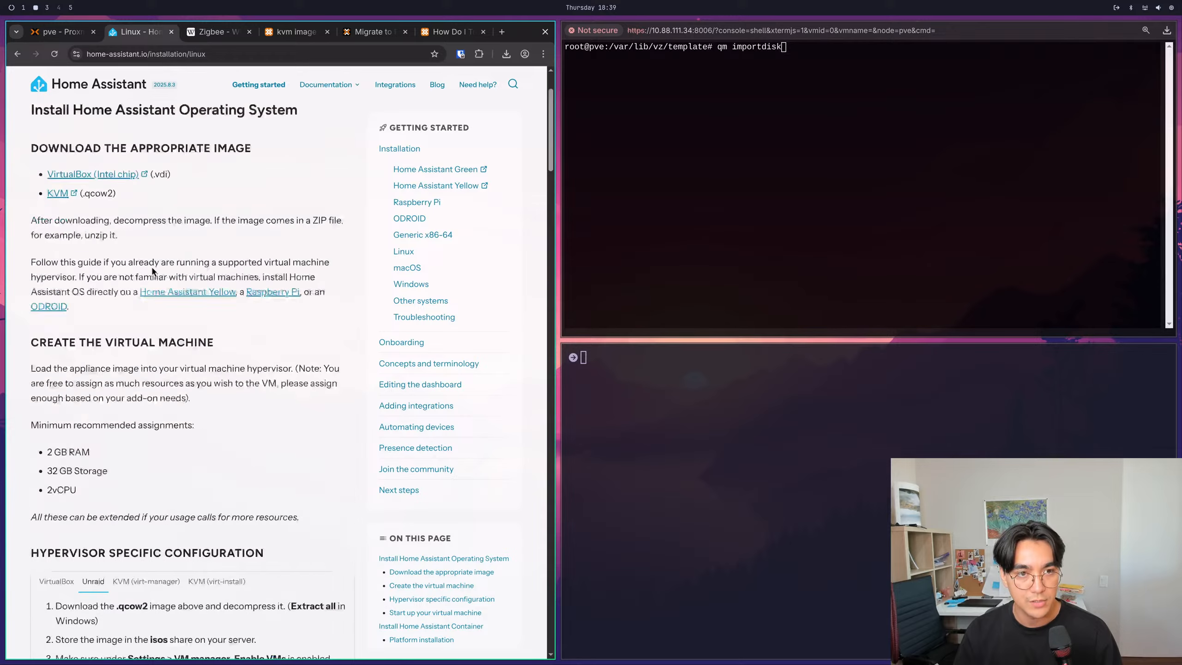
pyautogui.moveTo(83, 244); pyautogui.dragTo(218, 245)
pyautogui.click(219, 245)
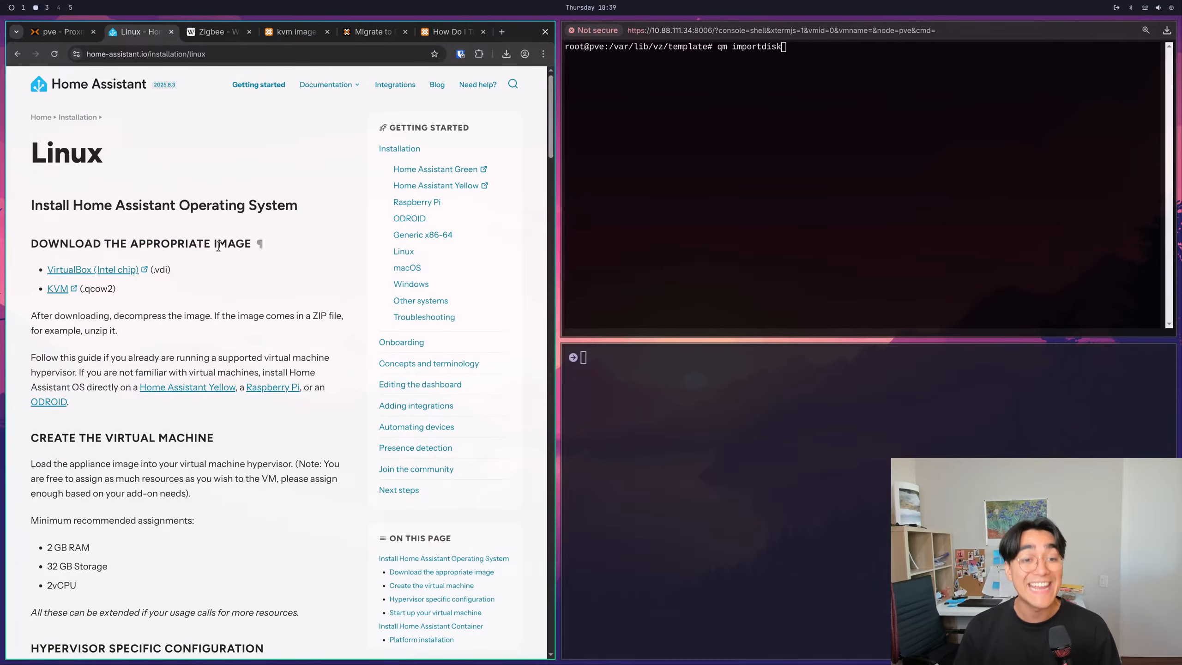
# - Return to homeAssistant.md, complete the new heading with the word "IMAGE" and save the file
pyautogui.press('super+1')
pyautogui.write('AIMAGE')
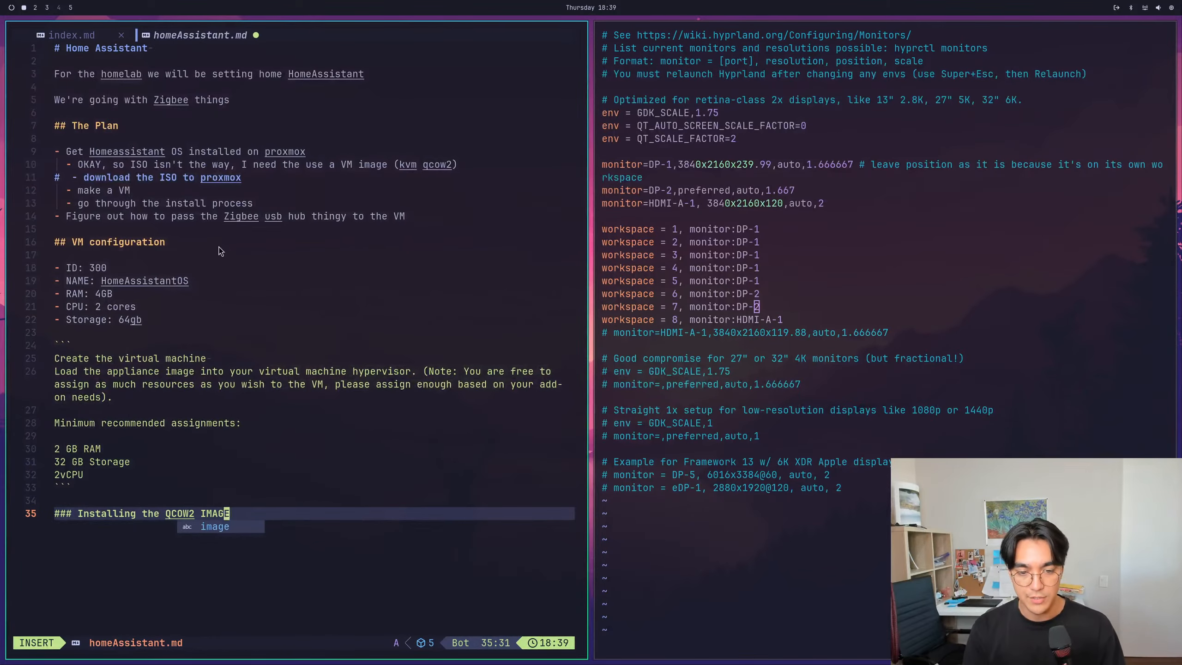
pyautogui.press('Escape')
# - Paste the copied forum thread URL below the heading "Installing the QCOW2 IMAGE", separated by a blank line
pyautogui.press('A')
pyautogui.press('Return')
pyautogui.press('Return')
pyautogui.press('Escape')
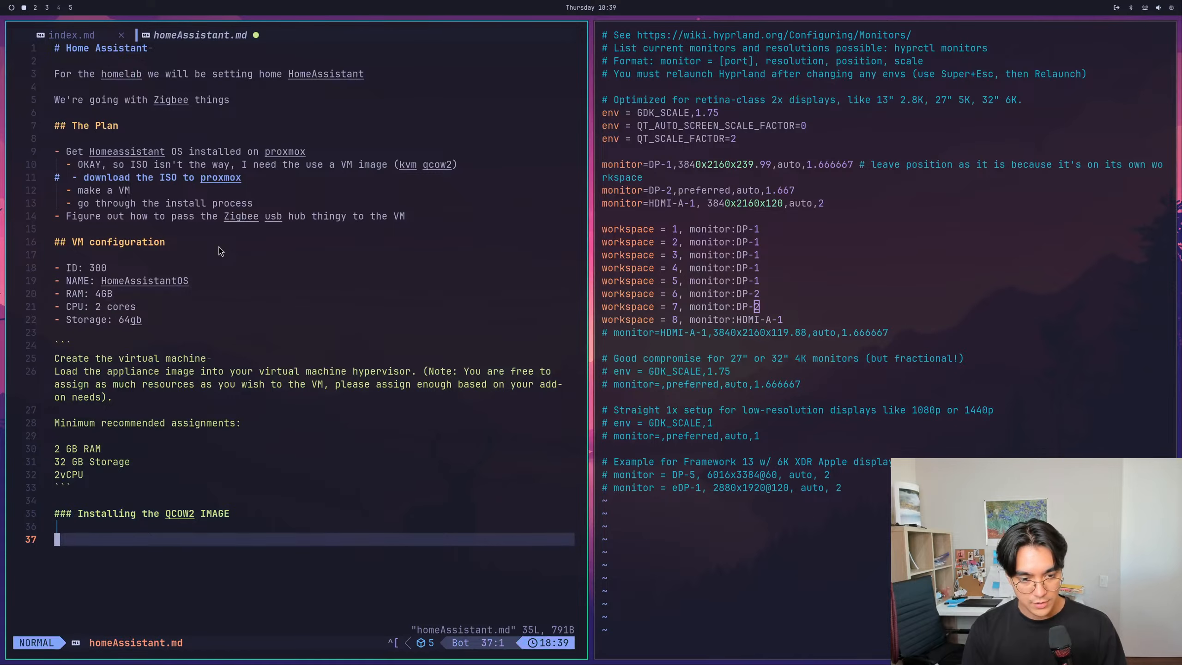
pyautogui.press('i')
pyautogui.write('https://forum.proxmox.com/threads/how-do-i-transfer-import-qcow2-from-windows-to-proxmox.154506/')
pyautogui.press('Escape')
pyautogui.write('0')
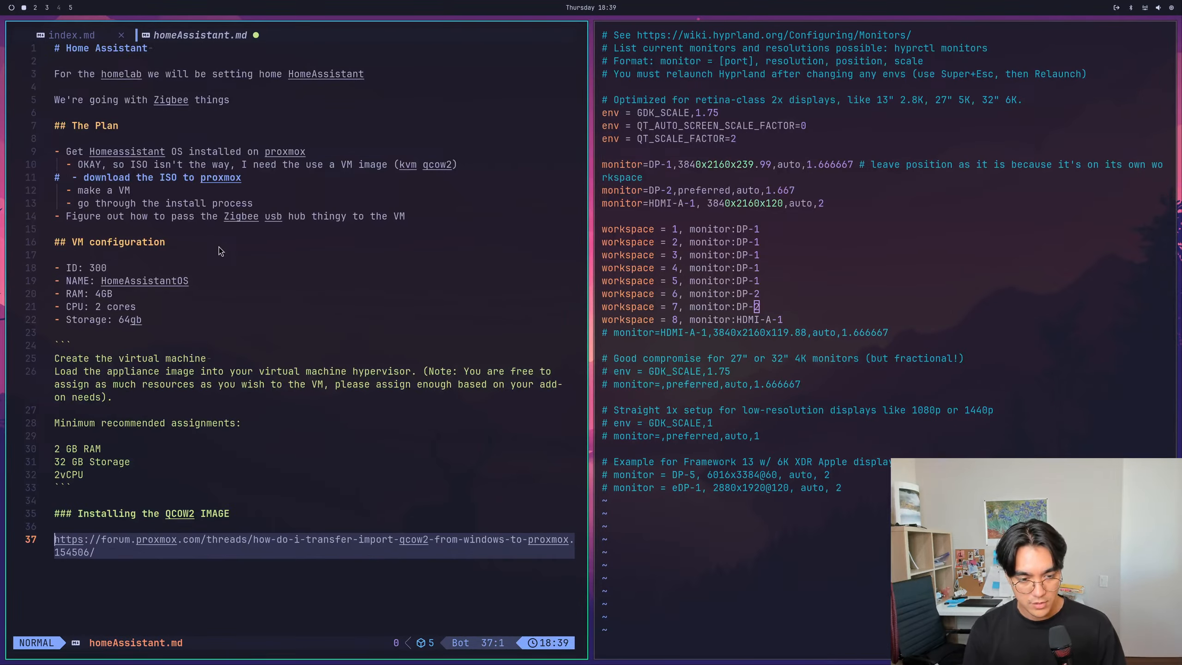
pyautogui.write('iSource')
pyautogui.write(':')
# - Insert "Source: [" in front of the forum URL
pyautogui.press('Escape')
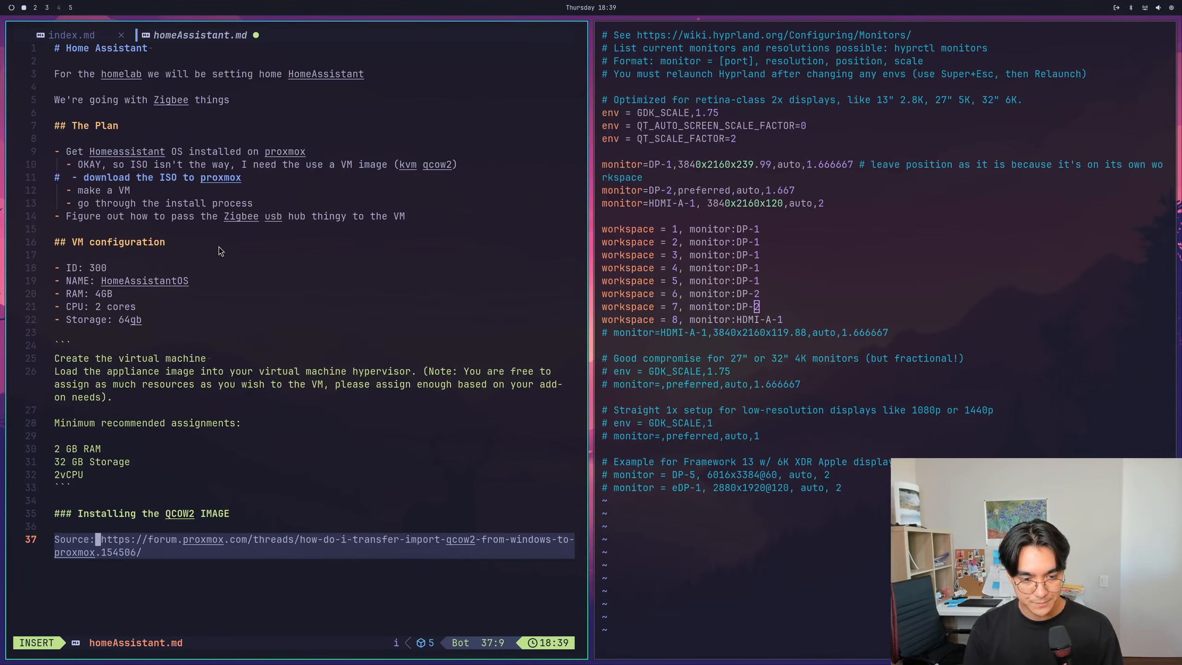
pyautogui.write('a[')
pyautogui.press('Escape')
pyautogui.hotkey('shift', 'a')
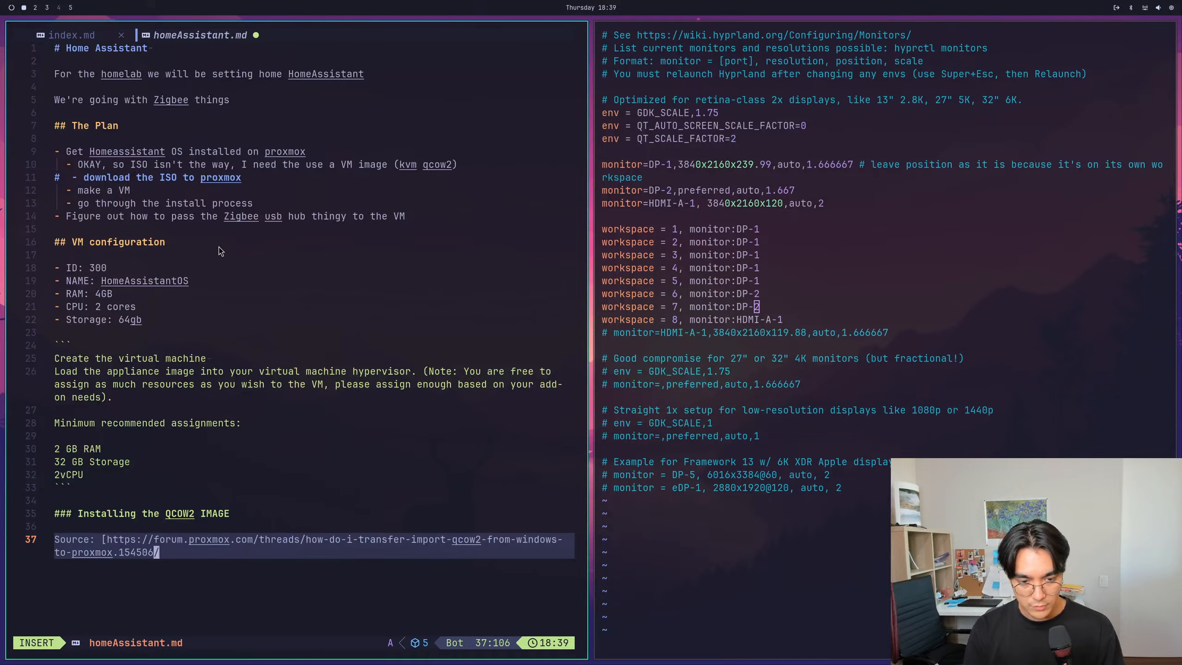
# - Remove the opening bracket, colon and space between "Source" and the forum URL
pyautogui.press('Escape')
pyautogui.hotkey('shift', 'f')
pyautogui.press(':')
pyautogui.press('b')
pyautogui.press('b')
pyautogui.press('x')
pyautogui.press('h')
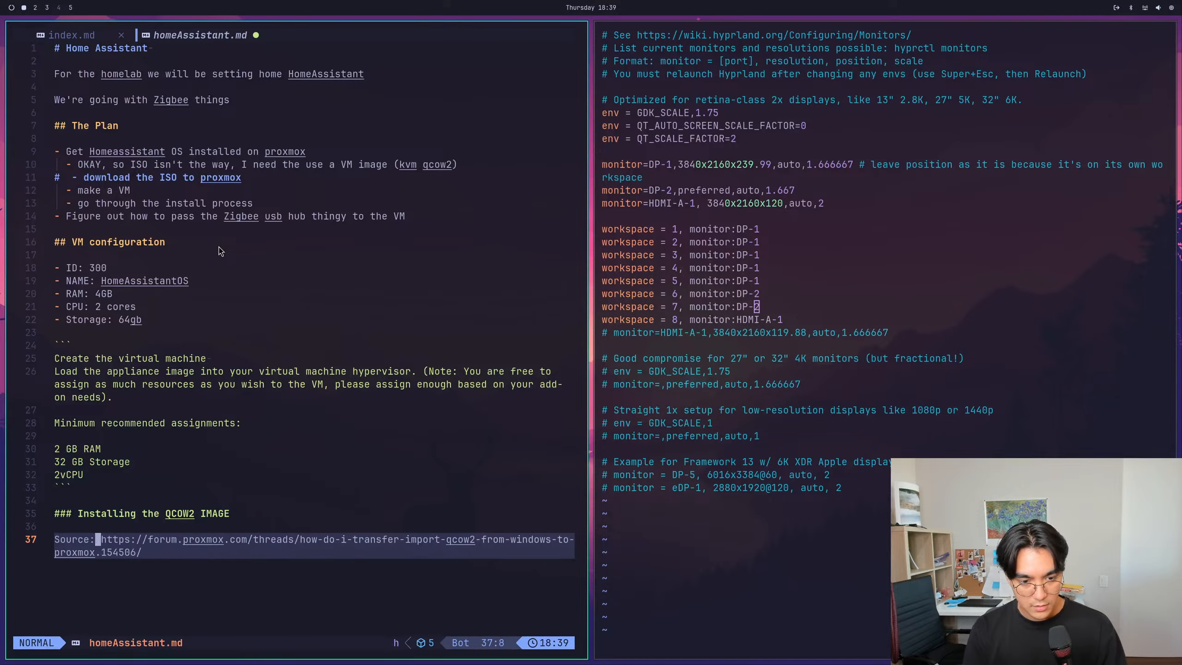
pyautogui.press('h')
pyautogui.press('x')
pyautogui.press('x')
pyautogui.write('0i')
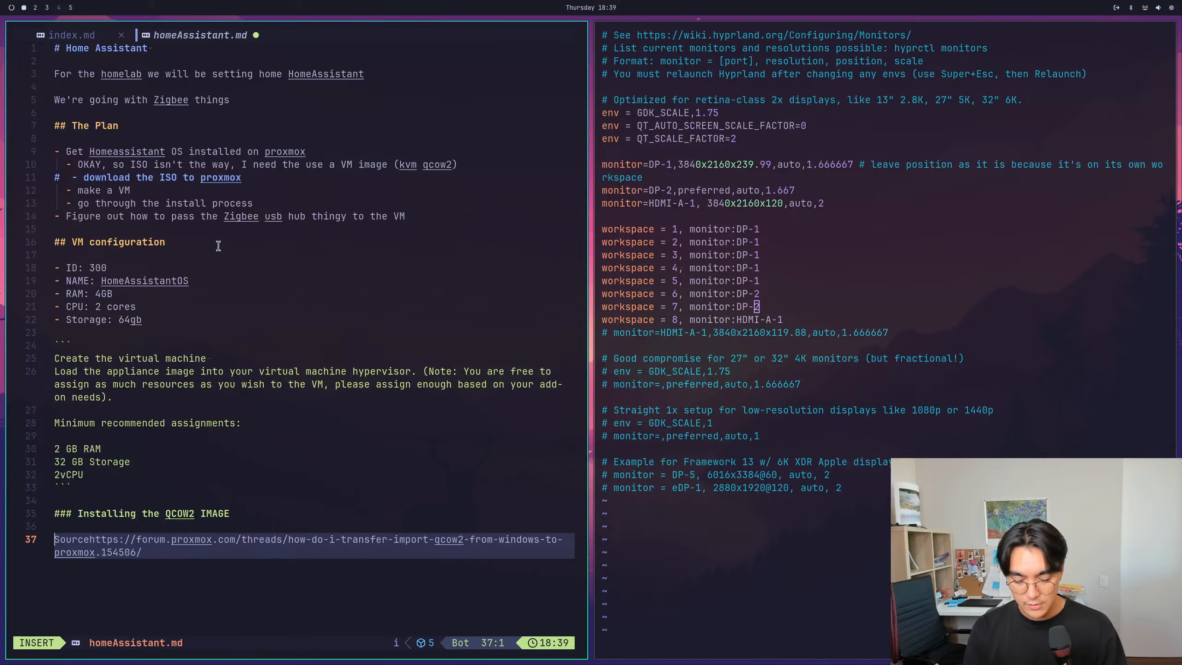
pyautogui.write('[')
# - Enclose the word before the forum URL in square brackets as Markdown link text
pyautogui.press('Escape')
pyautogui.press('l')
pyautogui.press('l')
pyautogui.press('l')
pyautogui.press('l')
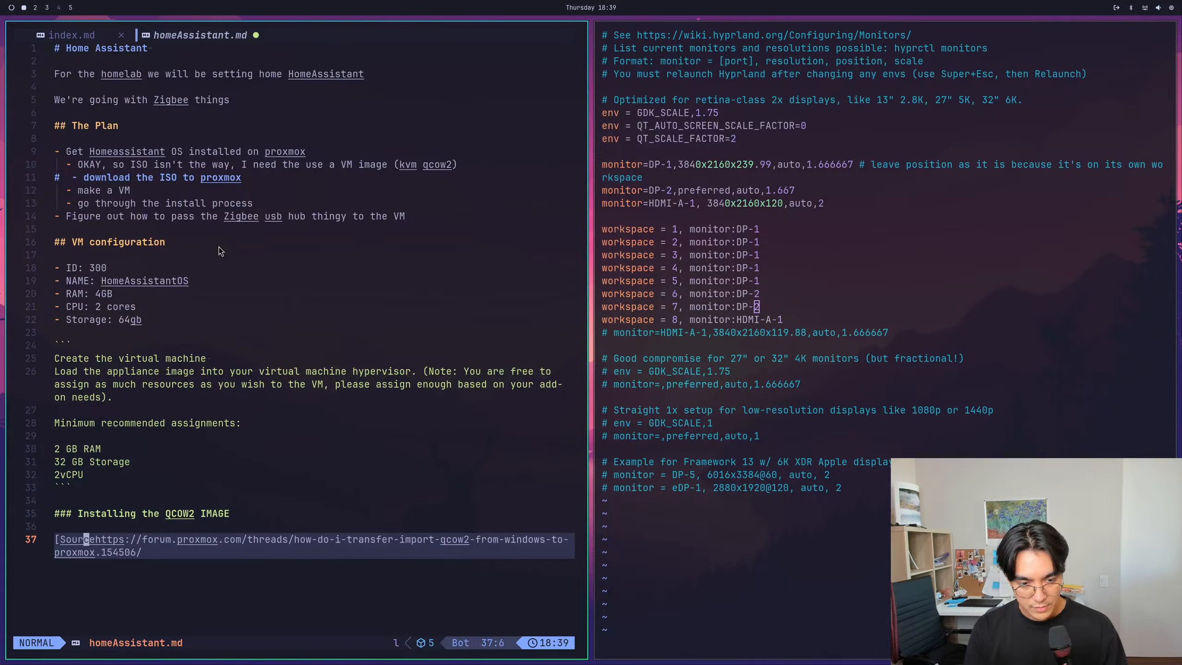
pyautogui.write('lill')
pyautogui.press('Escape')
pyautogui.write('li')
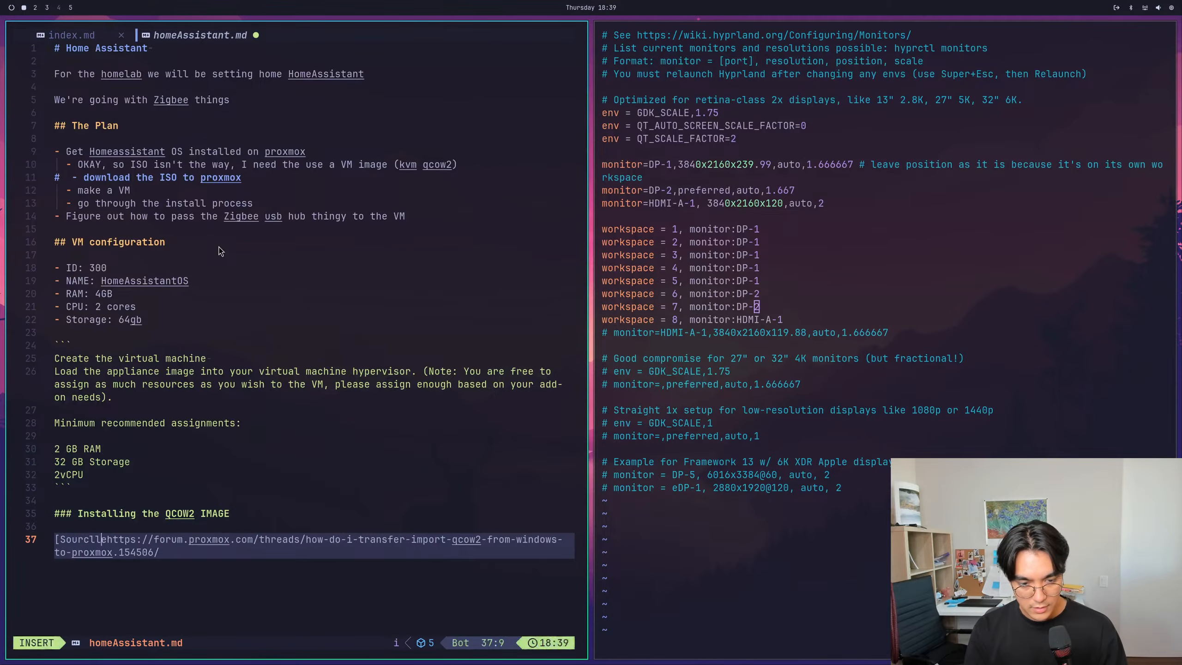
pyautogui.write(']')
pyautogui.press('Escape')
pyautogui.press('h')
pyautogui.press('l')
pyautogui.press('l')
pyautogui.press('x')
# - Replace the text inside the square brackets with "Guide for importing"
pyautogui.press('h')
pyautogui.press('h')
pyautogui.press('c')
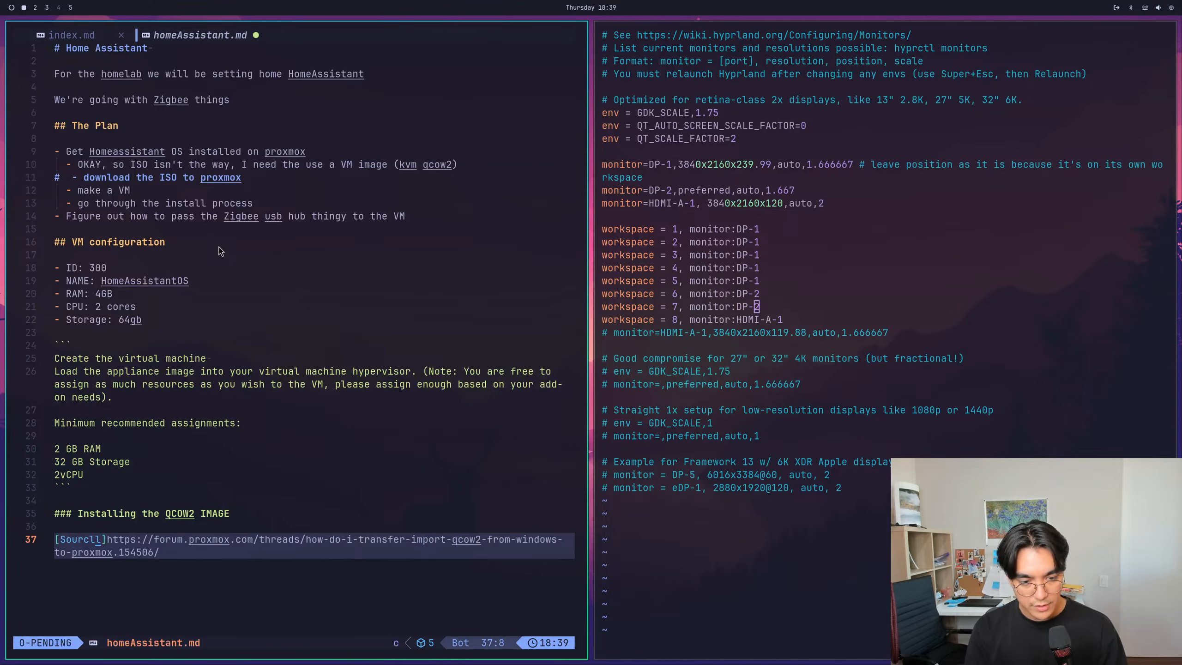
pyautogui.press('i')
pyautogui.press('[')
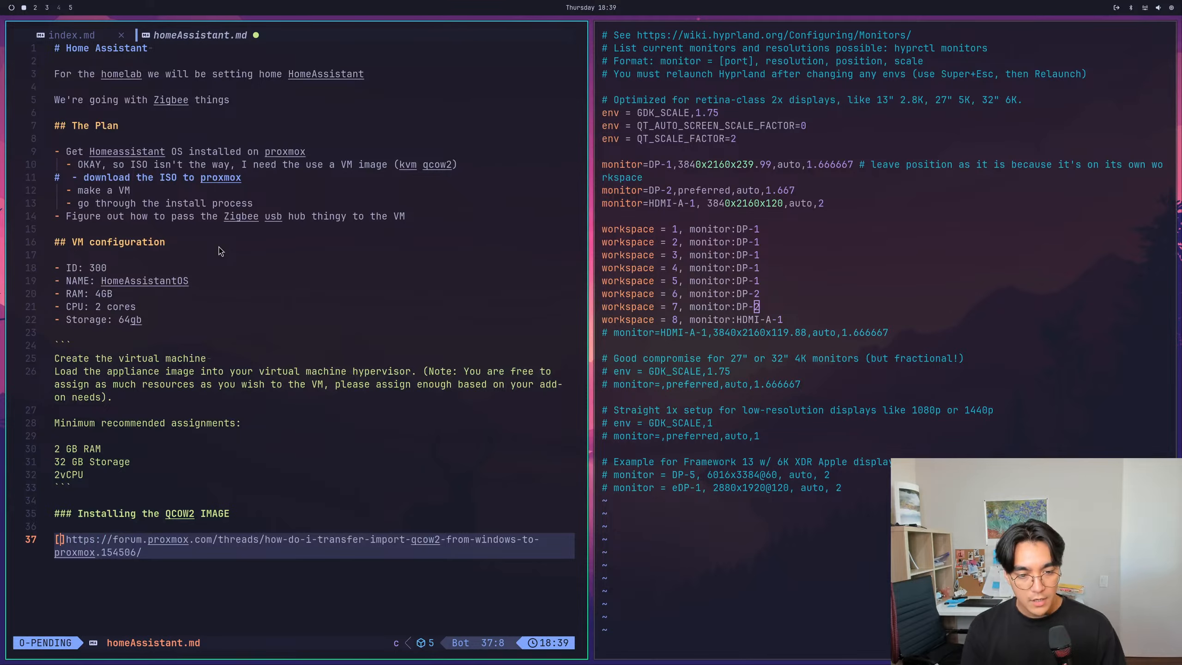
pyautogui.write('Guide for importin')
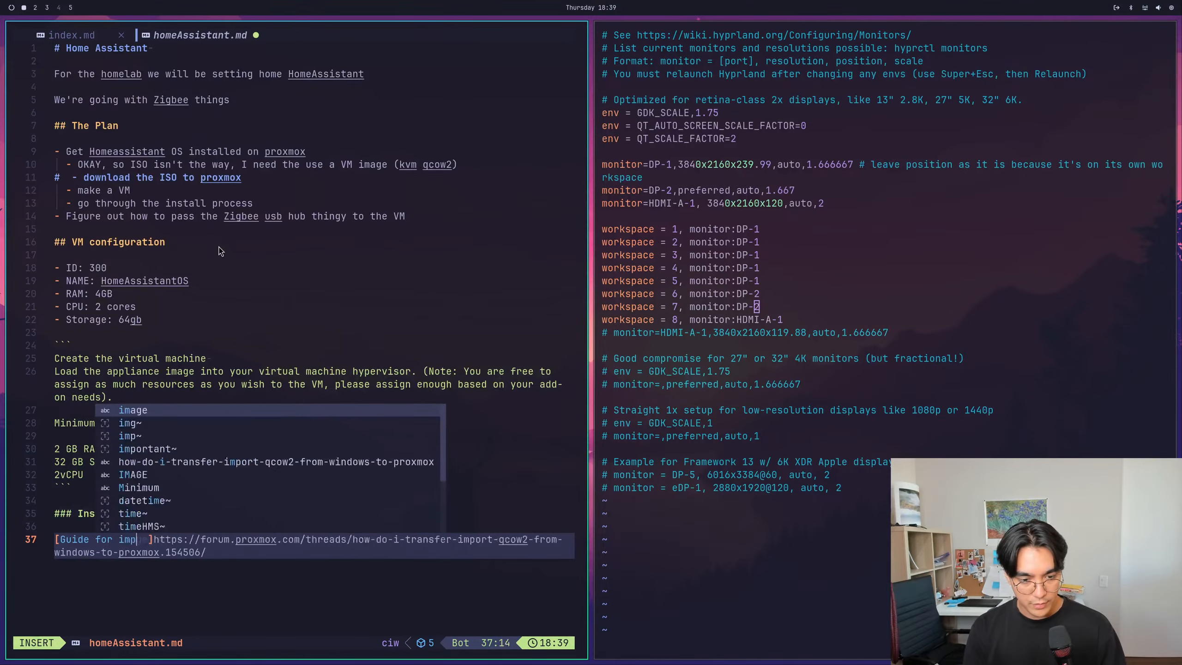
pyautogui.write('g')
# - Complete the Markdown link by enclosing the forum URL in parentheses after "[Guide for importing]", and save the note
pyautogui.press('Escape')
pyautogui.press('l')
pyautogui.press('l')
pyautogui.write('ing](')
pyautogui.press('Escape')
pyautogui.press('j')
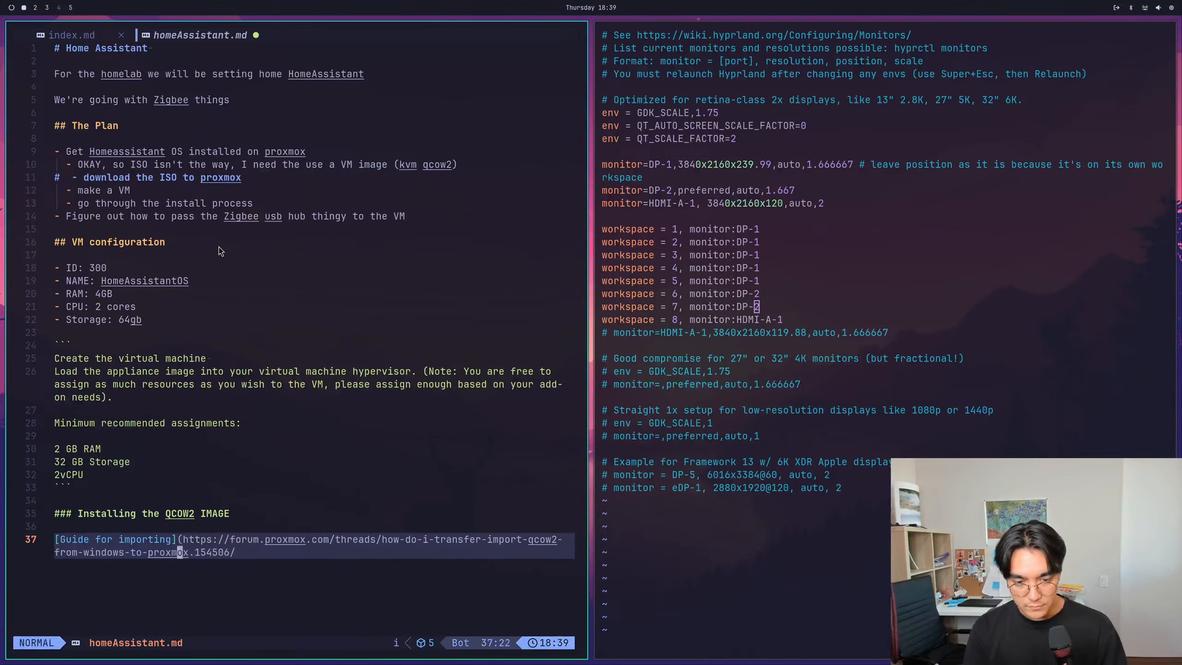
pyautogui.hotkey('shift', 'a')
pyautogui.write(')')
pyautogui.press('Escape')
pyautogui.write(':w')
pyautogui.press('Return')
pyautogui.write(':w')
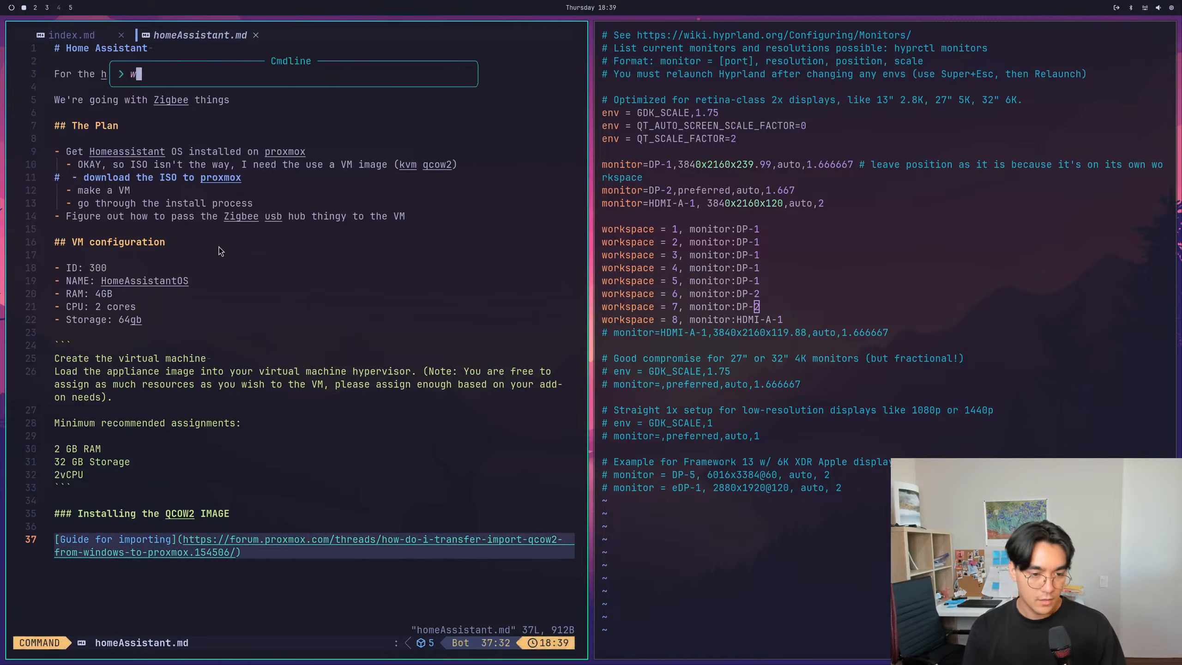
pyautogui.press('Return')
# - Copy the address of the Home Assistant Linux installation page onto a new line below the guide link and save the note
pyautogui.press('super+2')
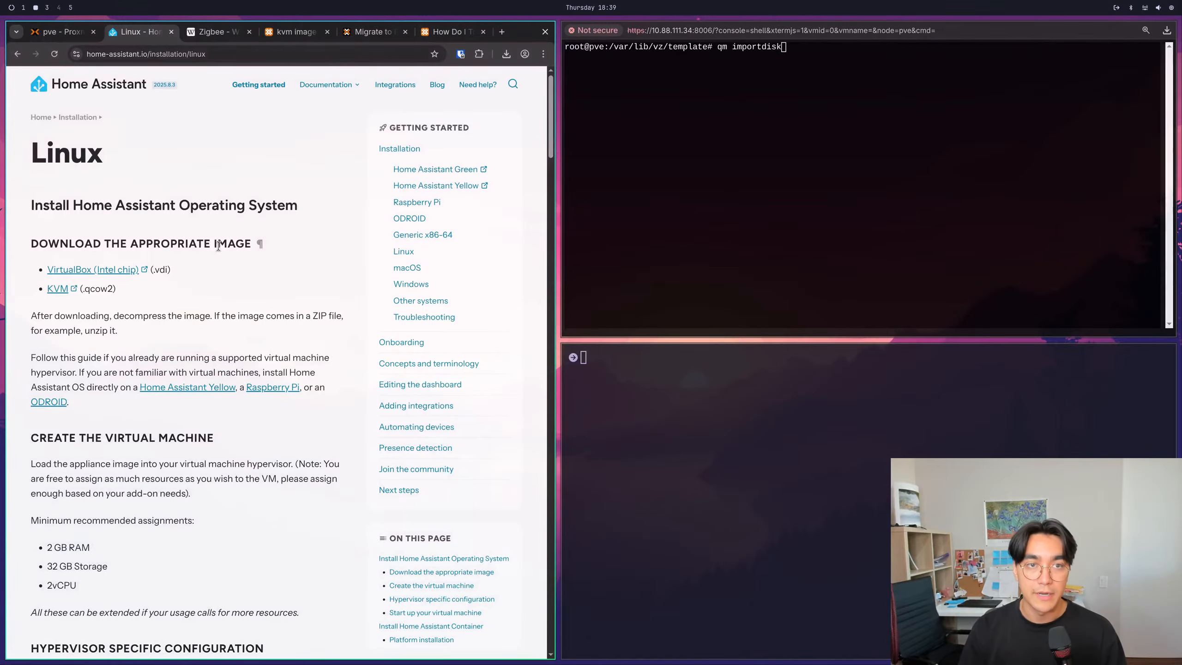
pyautogui.click(198, 53)
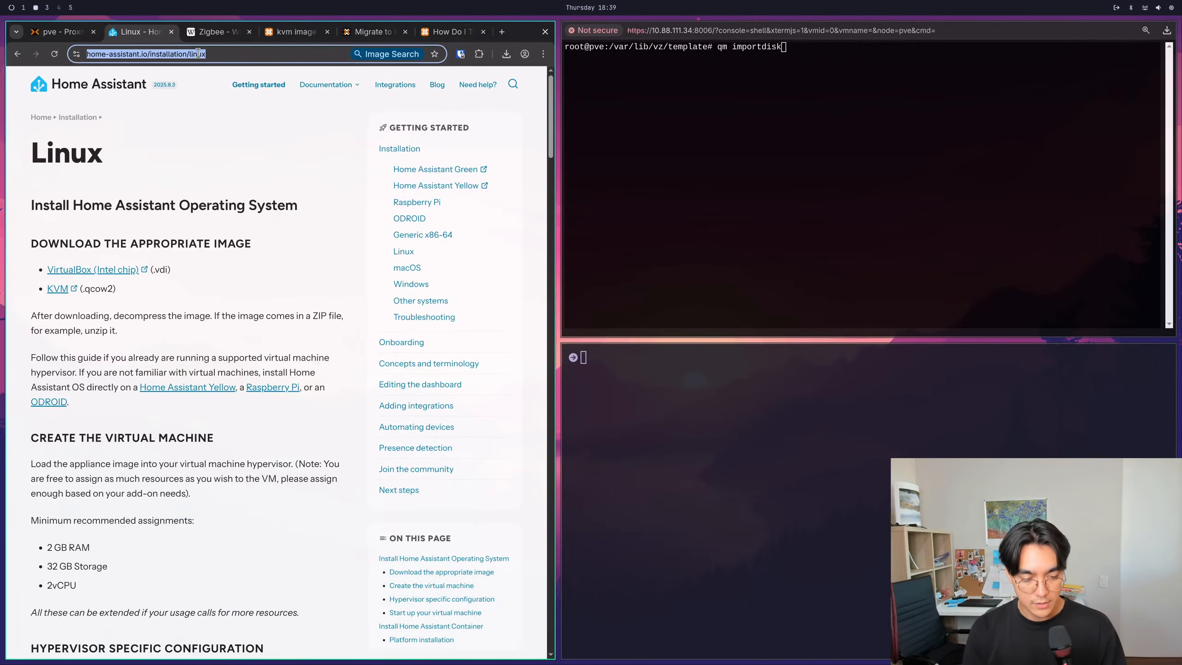
pyautogui.press('super+1')
pyautogui.press('o')
pyautogui.press('Escape')
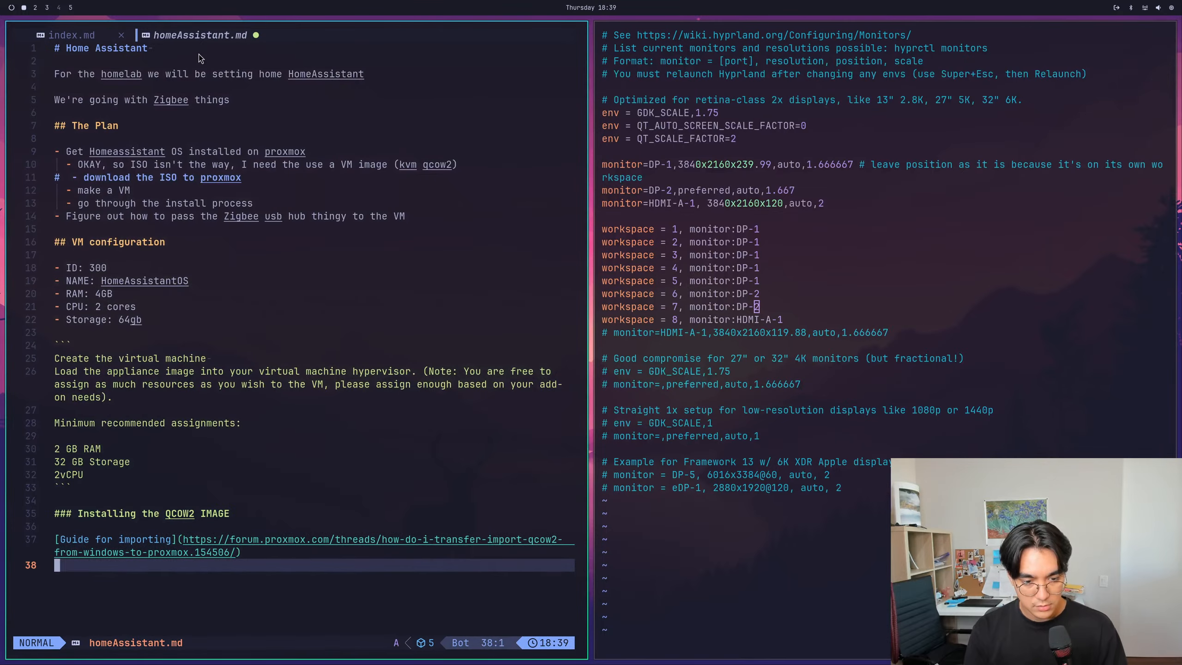
pyautogui.write('ps://www.home-assistant.io/installation/linux')
pyautogui.press('Return')
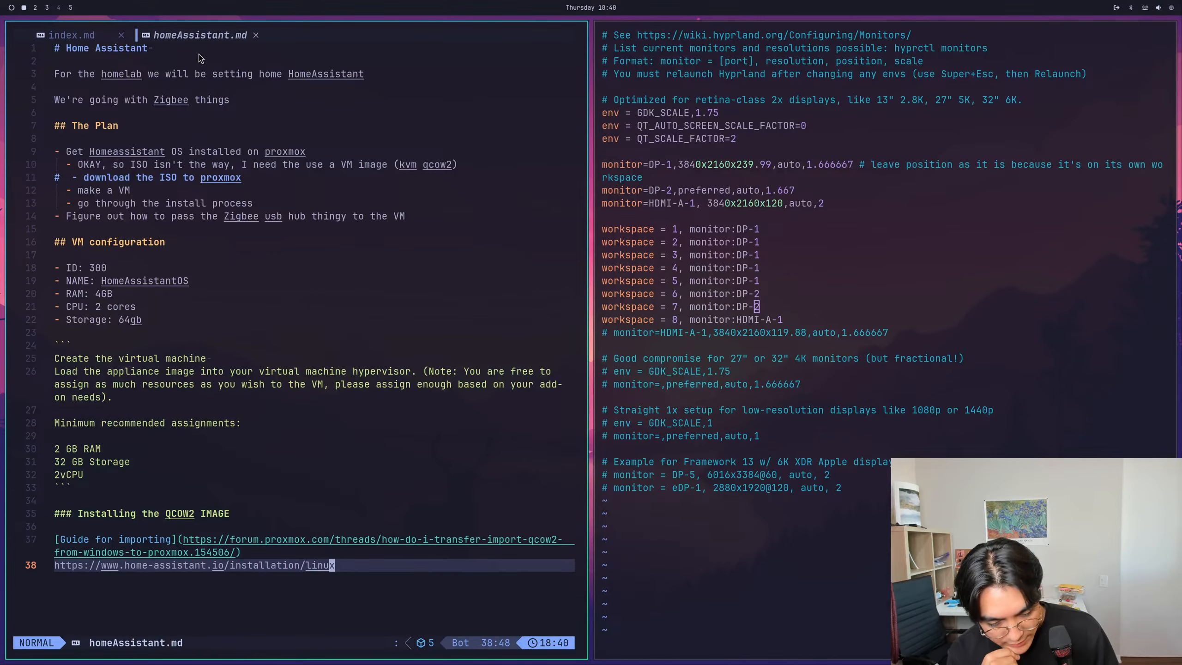
pyautogui.write(':w')
pyautogui.press('Return')
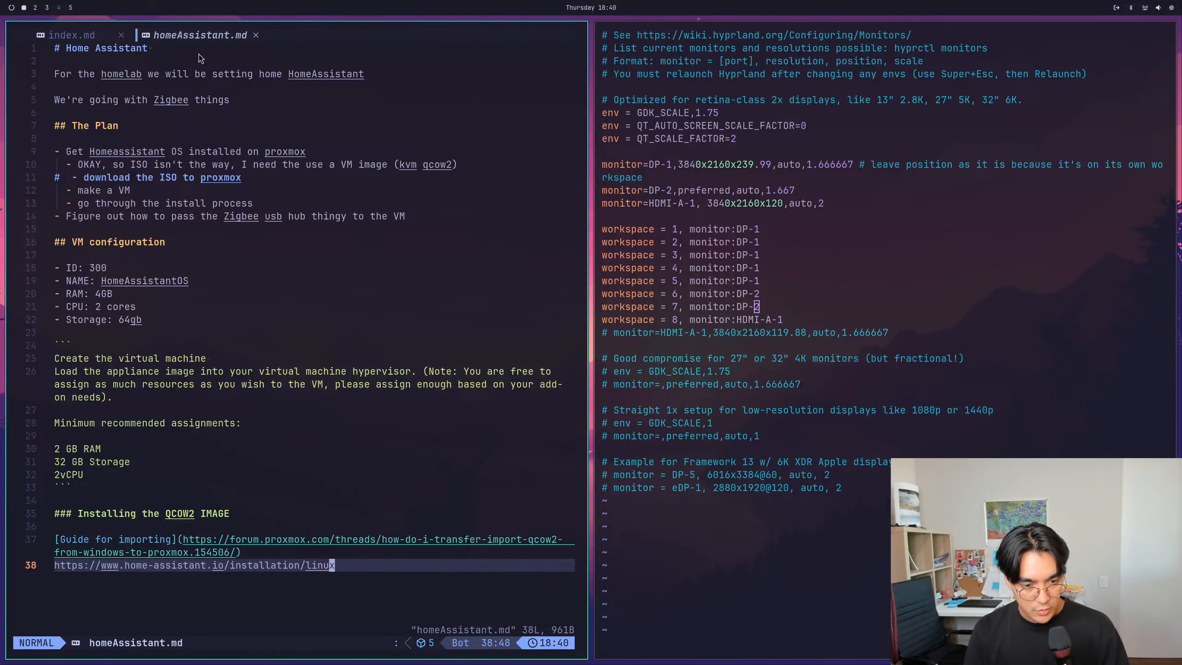
# - Start a new line below the Home Assistant URL and check the Proxmox forum thread on importing a qcow2 image
pyautogui.press('k')
pyautogui.press('j')
pyautogui.press('o')
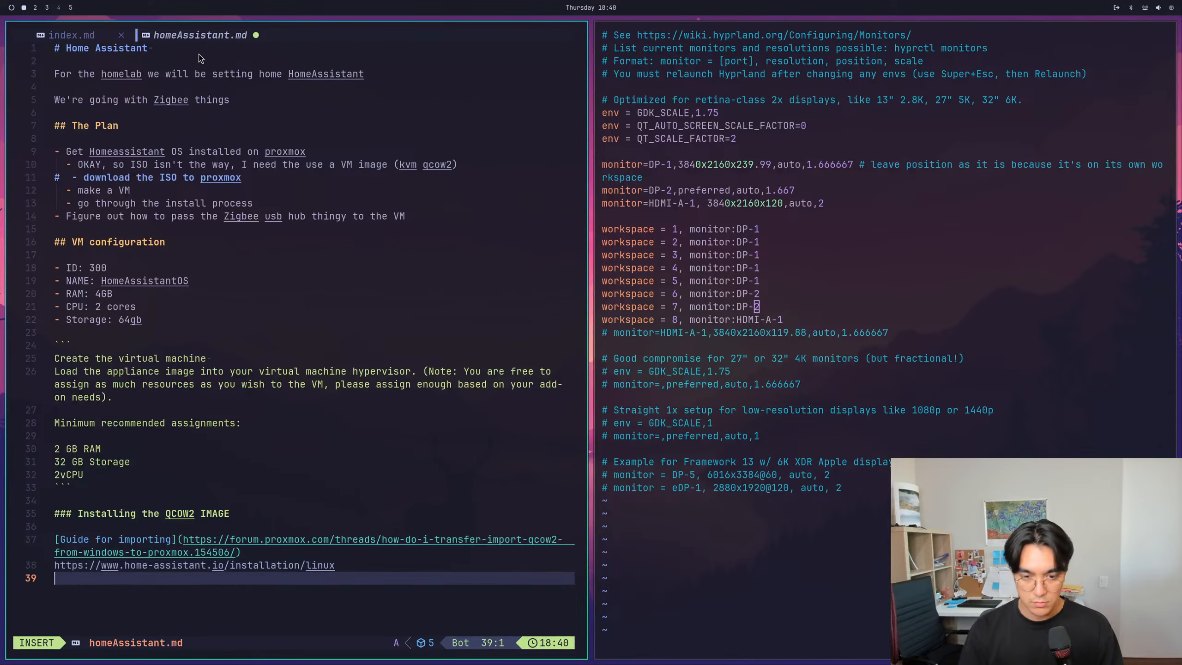
pyautogui.press('super+2')
pyautogui.click(442, 32)
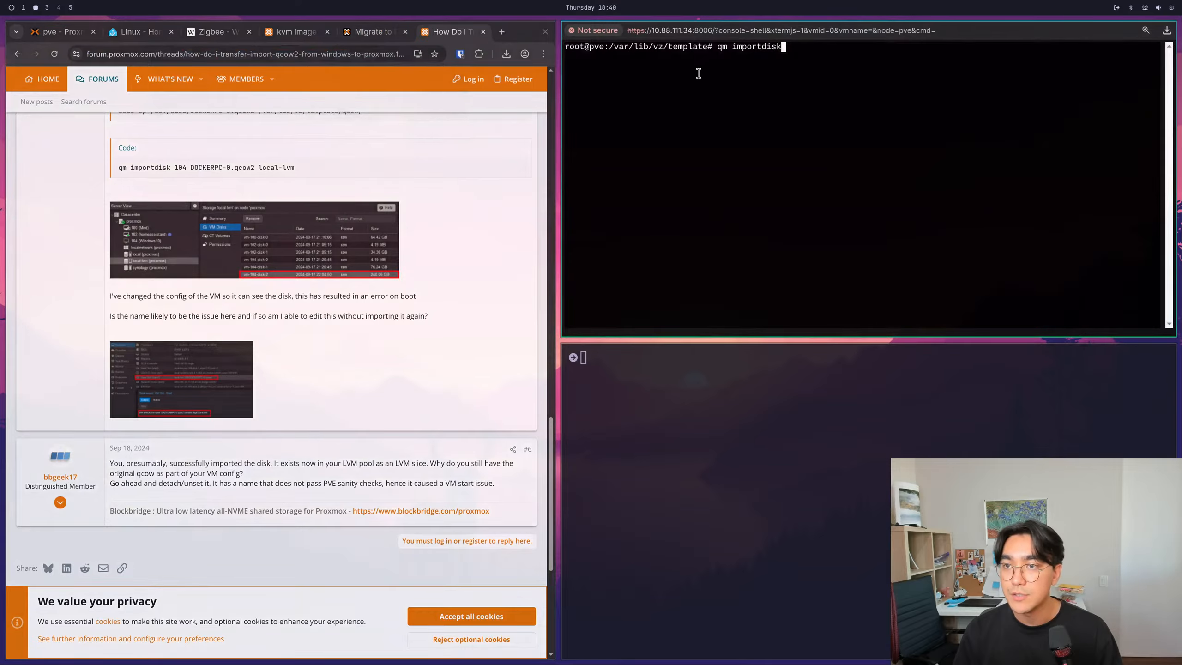
pyautogui.press('super+1')
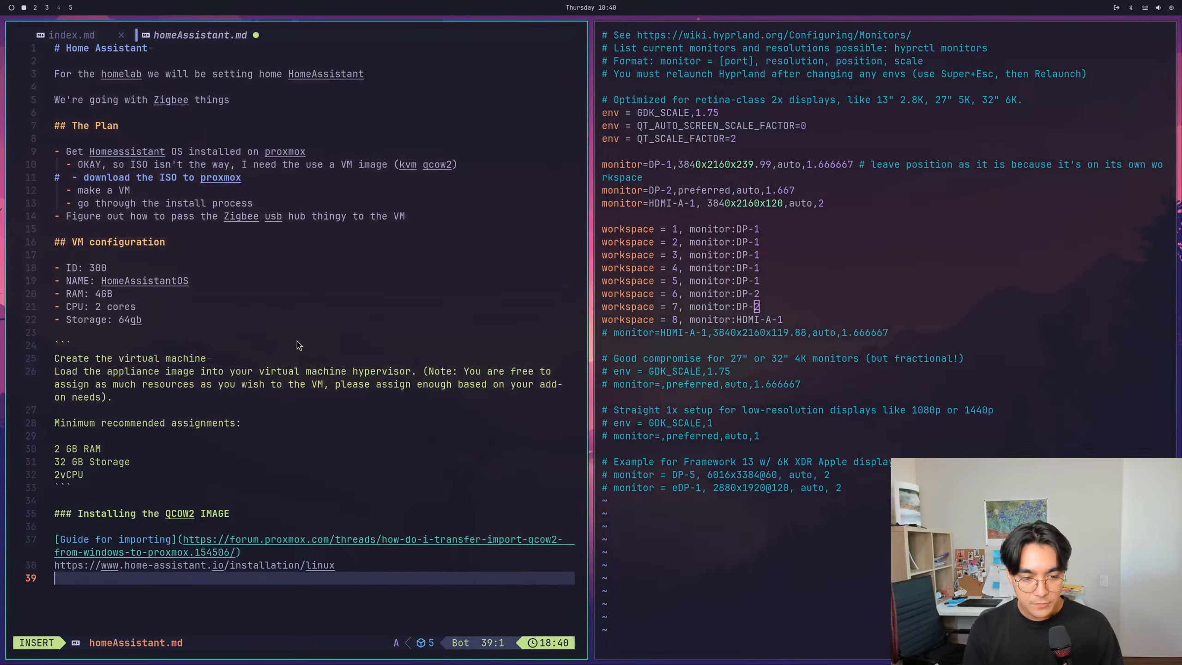
pyautogui.write('scp')
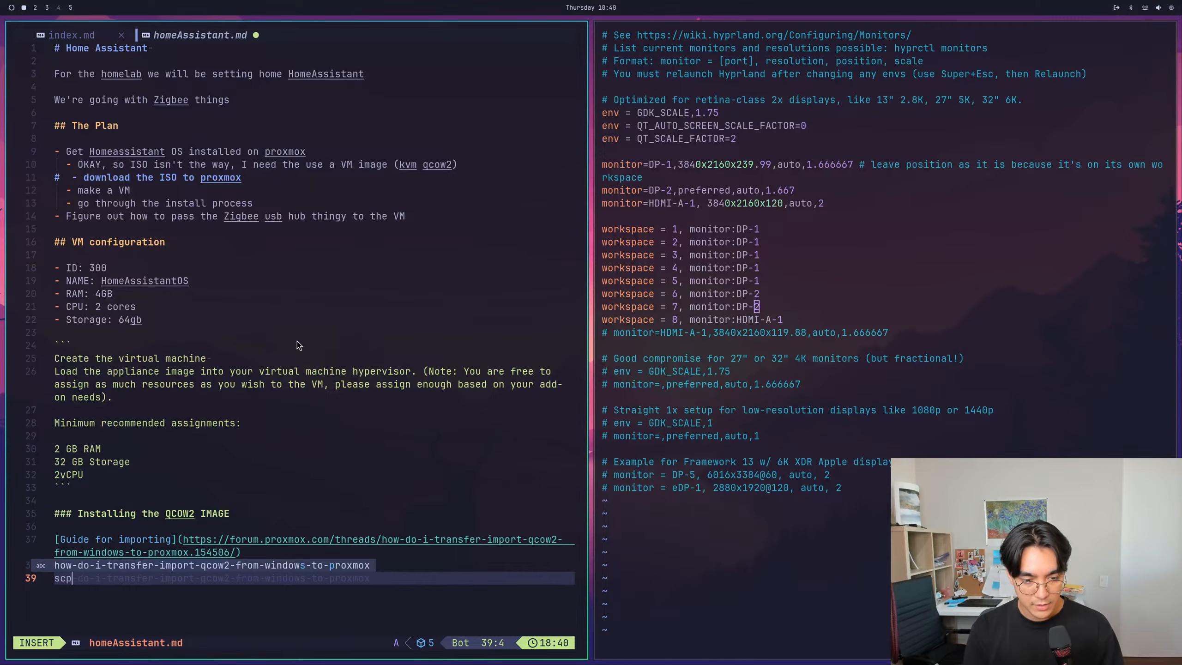
pyautogui.press('Escape')
pyautogui.press('0')
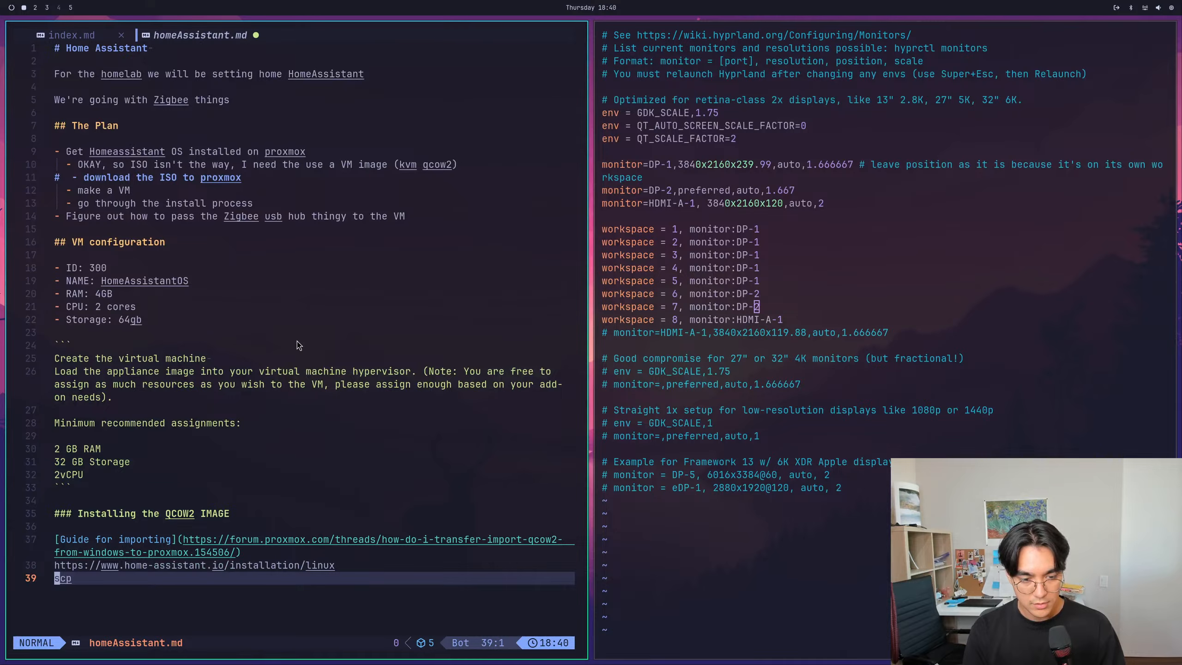
pyautogui.hotkey('shift', 'd')
# - Write "Downloaded from the website" on the new line and put a hyphen in front of it
pyautogui.write('iDownloaded f')
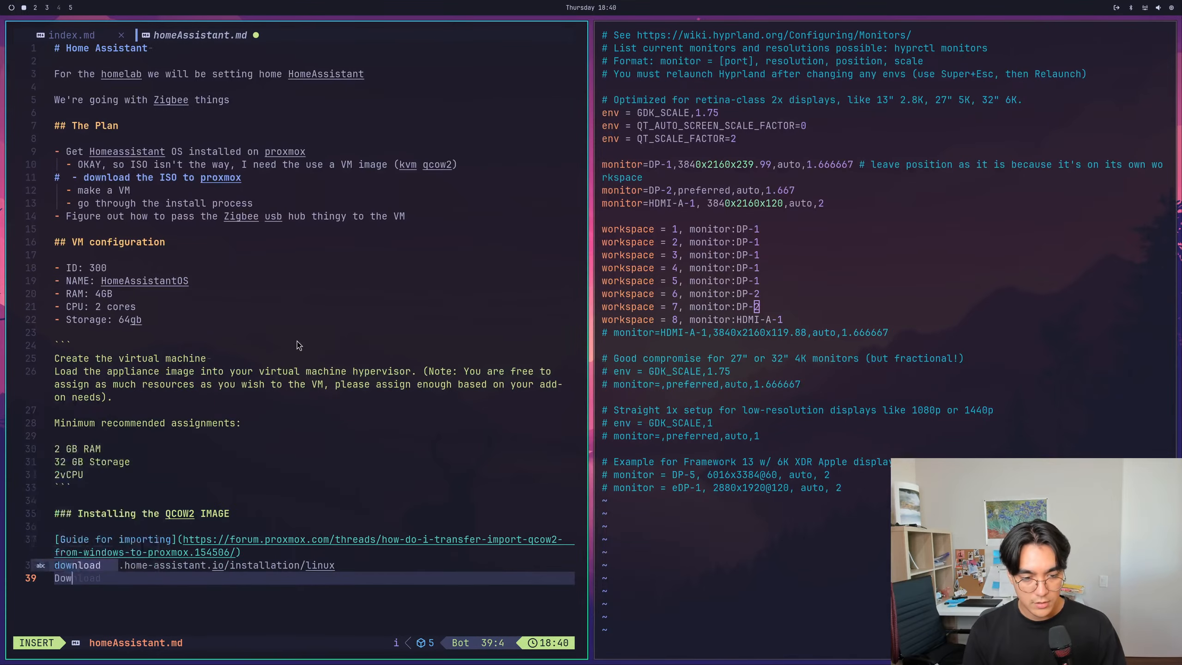
pyautogui.write('rom the website')
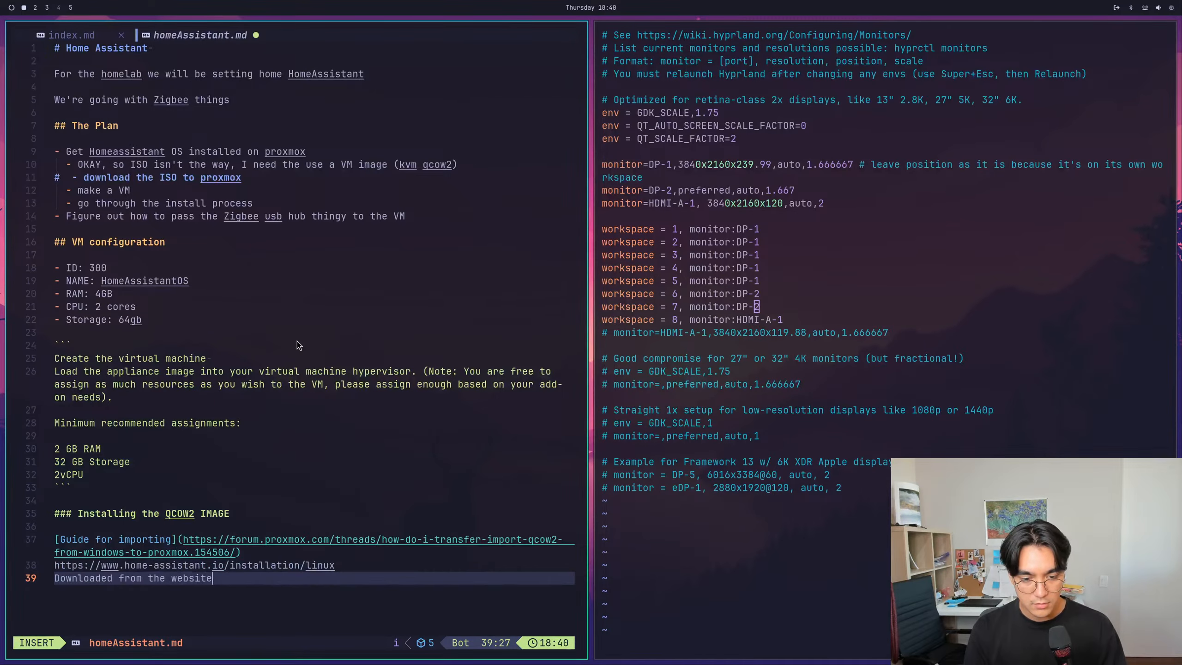
pyautogui.press('Return')
pyautogui.press('Escape')
pyautogui.write('ki-')
pyautogui.press('Escape')
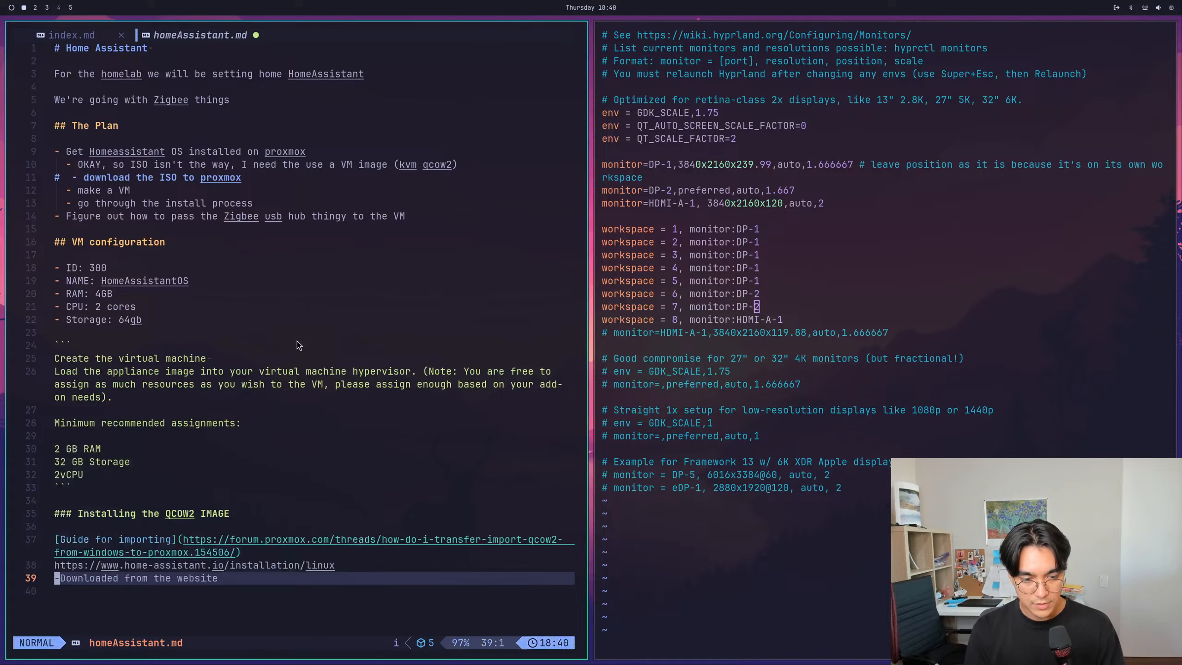
# - Insert two blank lines between the Home Assistant URL and the "-Downloaded from the website" line, and save the note
pyautogui.press('k')
pyautogui.press('l')
pyautogui.press('h')
pyautogui.press('o')
pyautogui.press('Return')
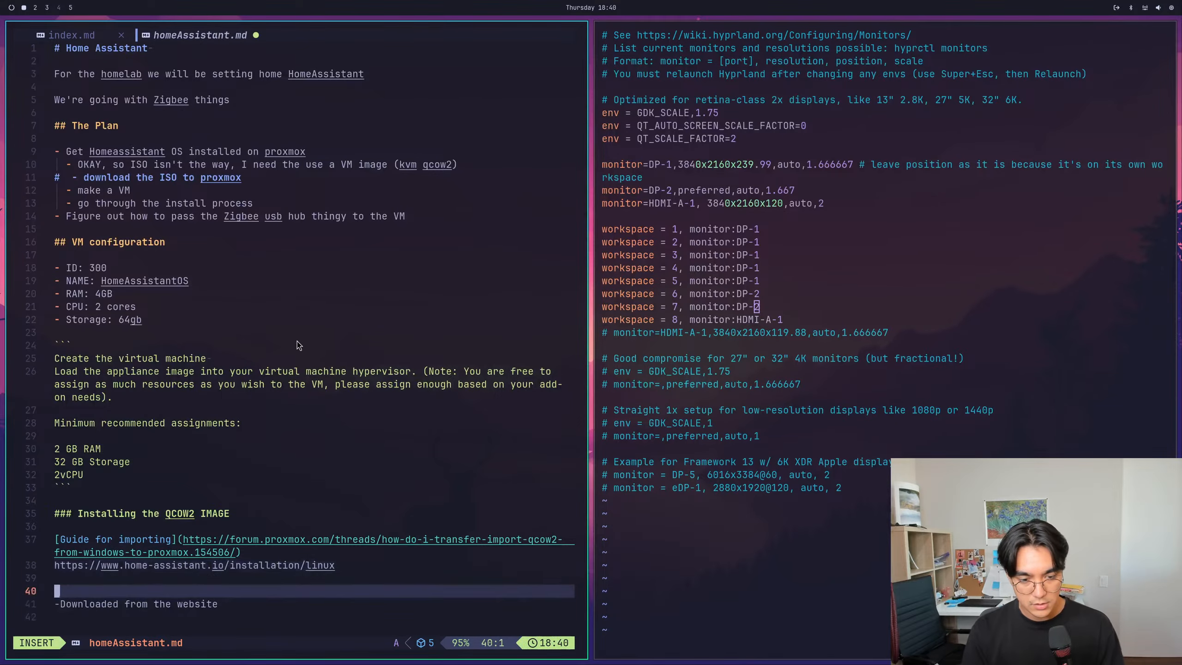
pyautogui.press('Escape')
pyautogui.press('j')
pyautogui.press('j')
pyautogui.write(':w')
pyautogui.press('Return')
# - Add blank lines at the end of homeAssistant.md up to line 60 and save the note
pyautogui.hotkey('shift', 'a')
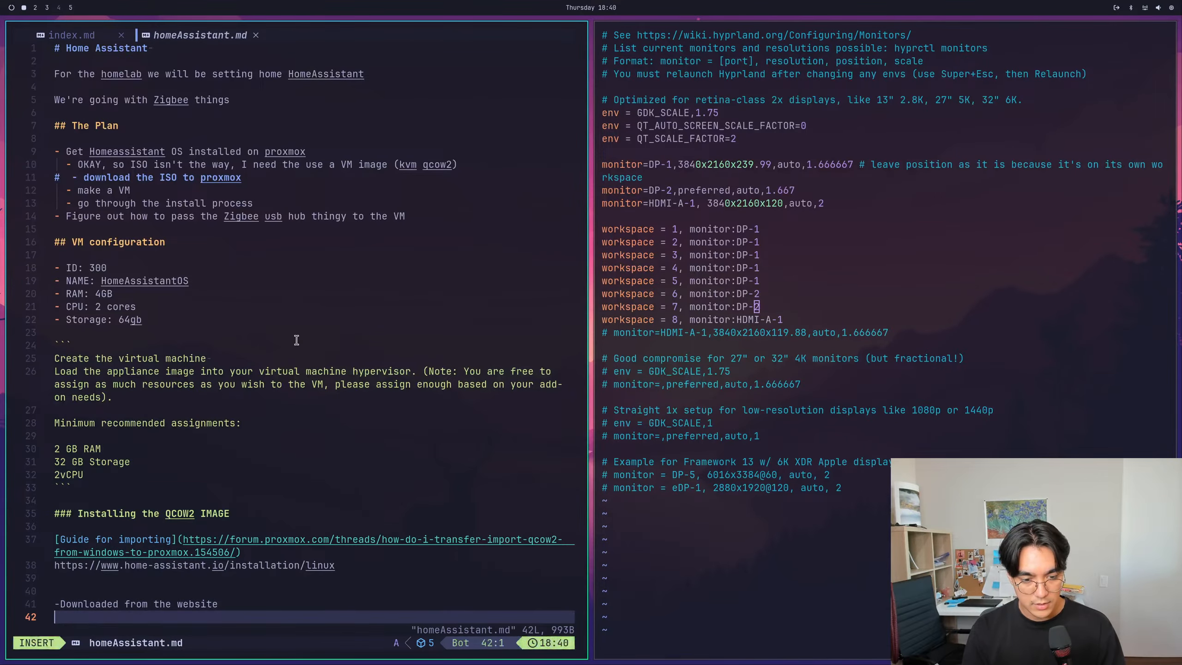
pyautogui.press('Return')
pyautogui.press('Return')
pyautogui.press('Return')
pyautogui.press('Return')
pyautogui.press('Return')
pyautogui.press('Return')
pyautogui.press('Return')
pyautogui.press('Return')
pyautogui.press('Return')
pyautogui.press('Return')
pyautogui.press('Return')
pyautogui.press('Return')
pyautogui.press('Return')
pyautogui.press('Escape')
pyautogui.press('k')
pyautogui.press('k')
pyautogui.write(':w')
pyautogui.press('Return')
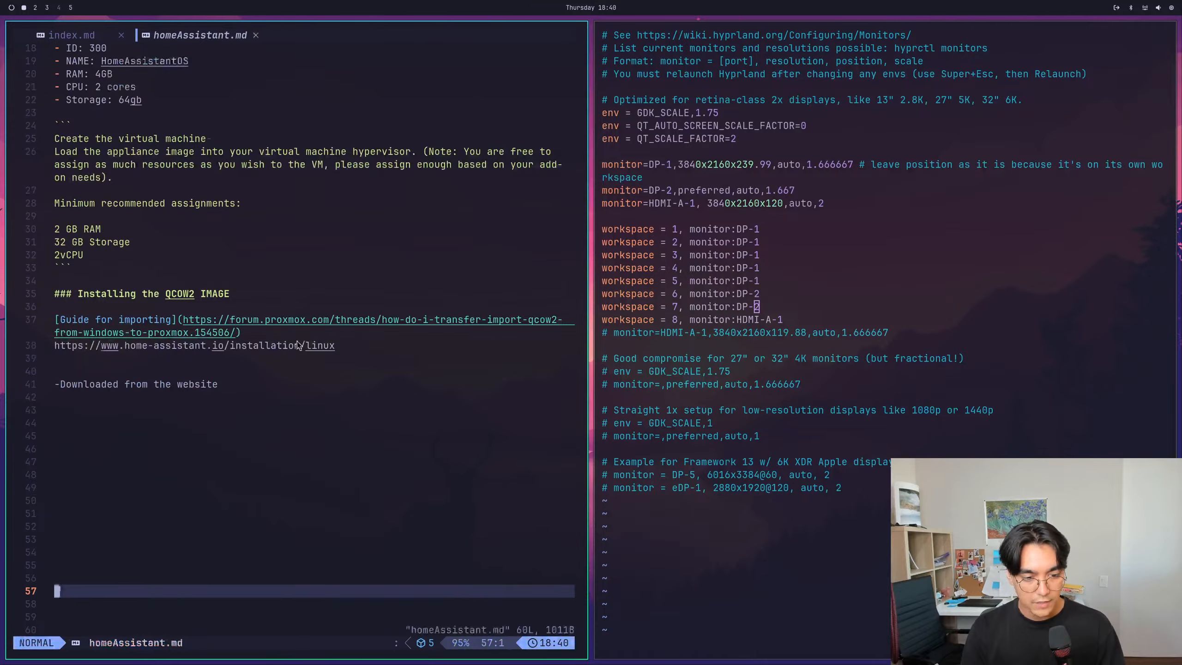
# - Insert a space after the hyphen in the "-Downloaded from the website" line
pyautogui.press('k')
pyautogui.press('k')
pyautogui.press('k')
pyautogui.press('k')
pyautogui.press('k')
pyautogui.press('k')
pyautogui.press('k')
pyautogui.press('k')
pyautogui.press('k')
pyautogui.press('k')
pyautogui.press('k')
pyautogui.press('k')
pyautogui.press('k')
pyautogui.press('k')
pyautogui.write('jj')
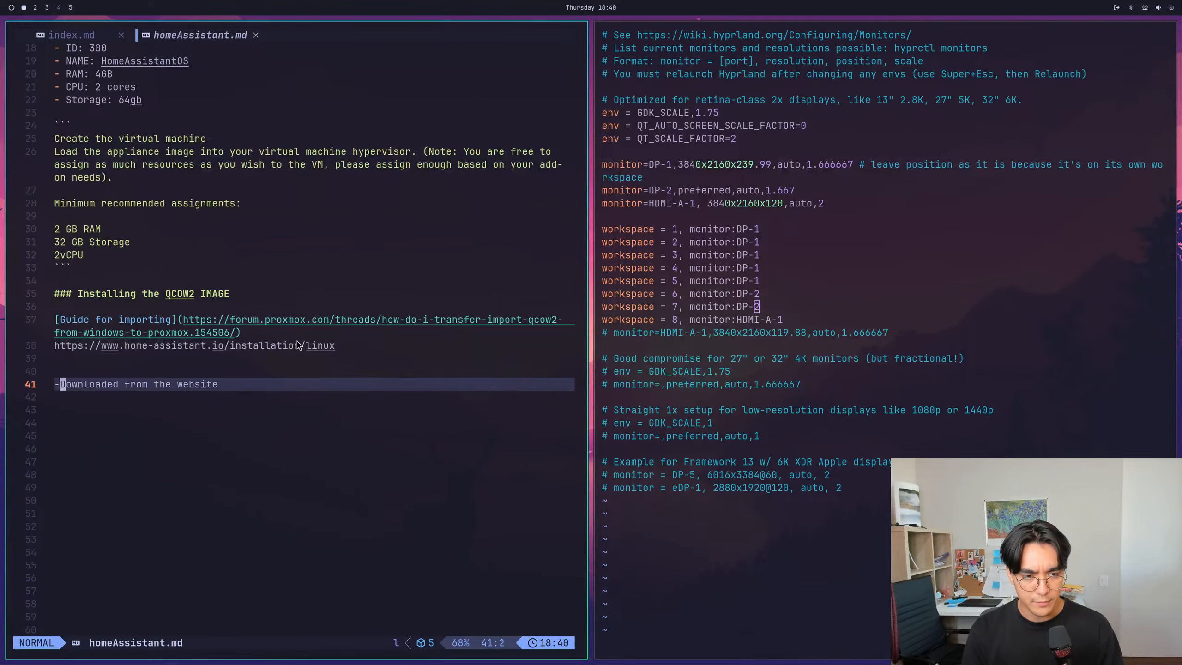
pyautogui.write('a')
pyautogui.press('Escape')
# - Set the editor's scrolloff option to 10 and test it by moving around the end of the note
pyautogui.write(':set scroll')
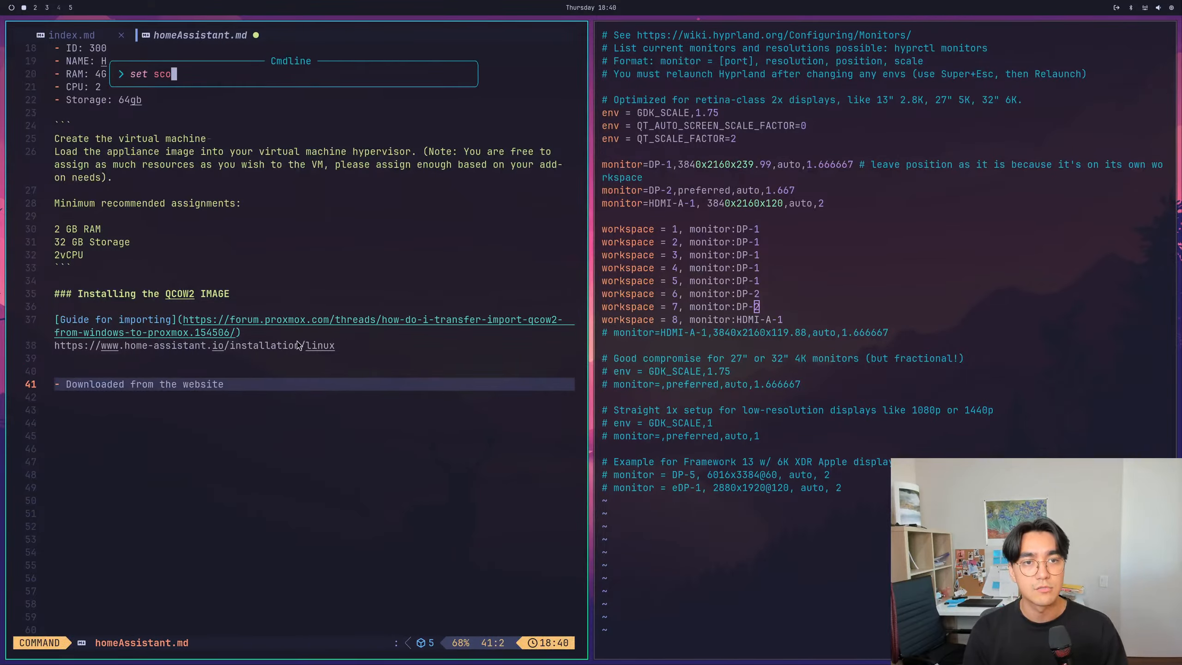
pyautogui.press('Tab')
pyautogui.press('Tab')
pyautogui.press('Tab')
pyautogui.press('Tab')
pyautogui.press('Tab')
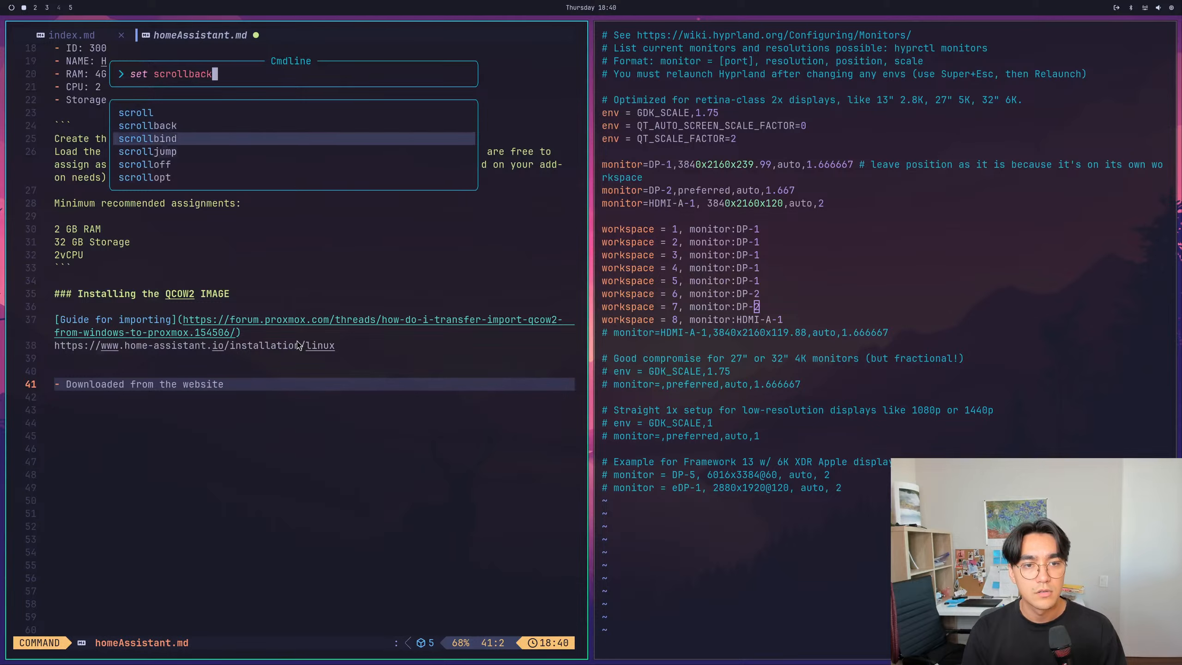
pyautogui.write('=')
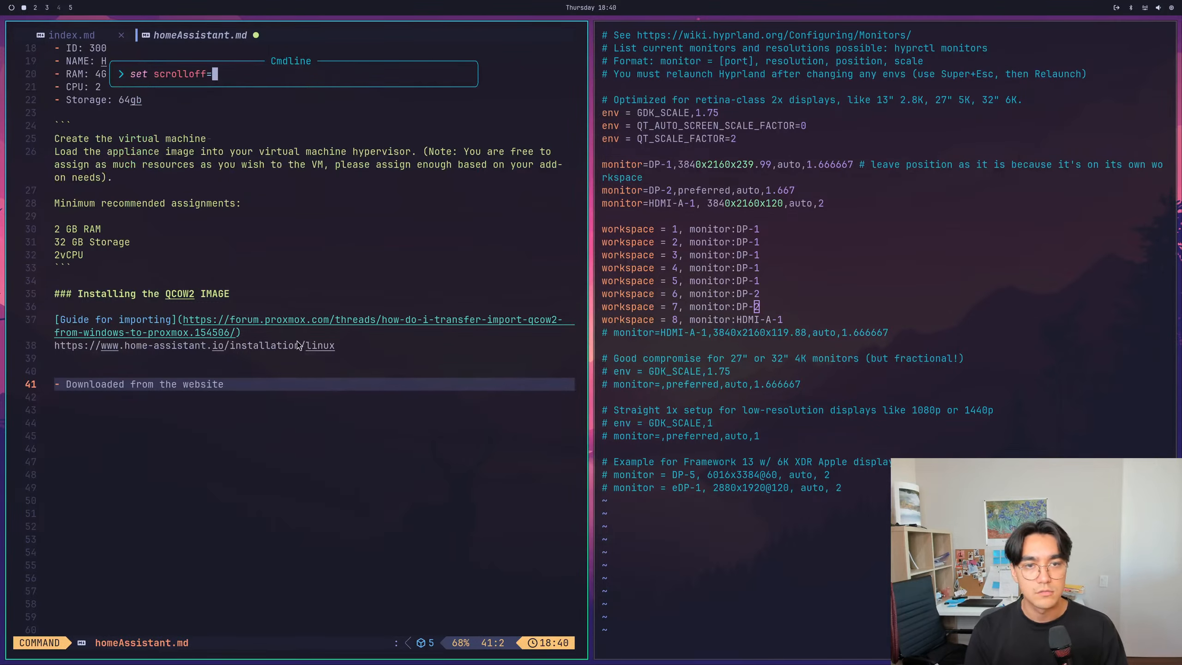
pyautogui.write('10')
pyautogui.press('Return')
pyautogui.hotkey('shift', 'g')
pyautogui.press('k')
pyautogui.press('k')
pyautogui.press('j')
pyautogui.press('j')
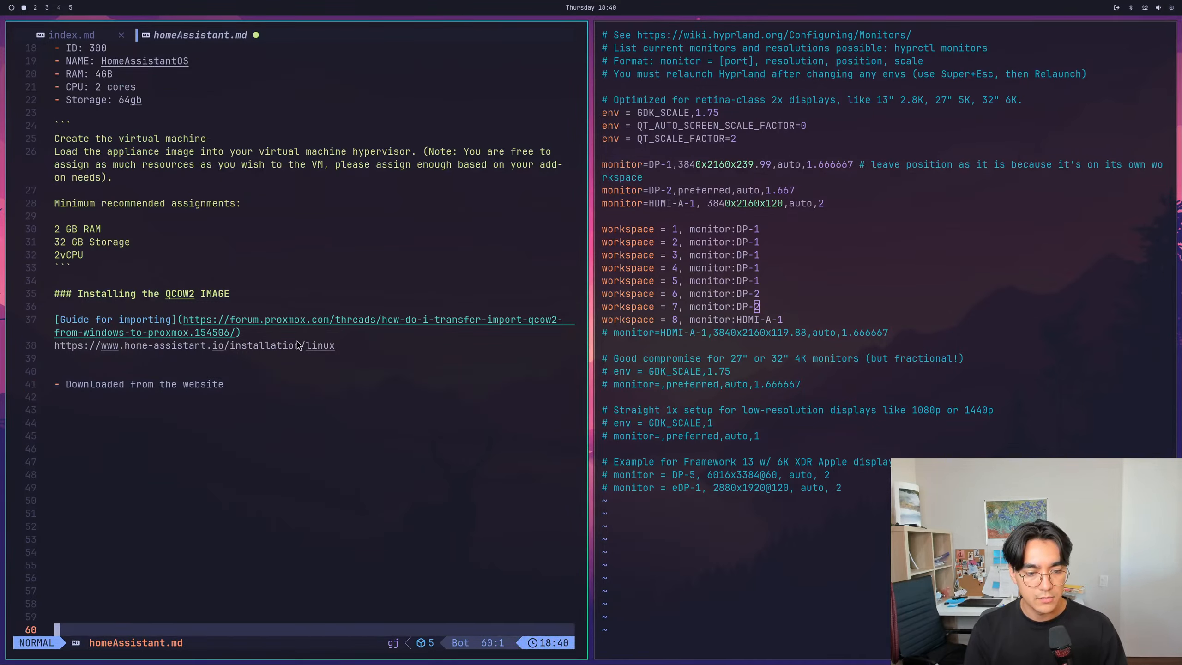
# - Save the note and extend the "Downloaded from the website" item with "onto omarchbtw"
pyautogui.press('k')
pyautogui.press('k')
pyautogui.press('k')
pyautogui.press('k')
pyautogui.press('k')
pyautogui.press('k')
pyautogui.press('k')
pyautogui.press('k')
pyautogui.press('k')
pyautogui.press('k')
pyautogui.press('k')
pyautogui.press('k')
pyautogui.press('k')
pyautogui.press('k')
pyautogui.press('k')
pyautogui.press('k')
pyautogui.press('k')
pyautogui.press('k')
pyautogui.press('k')
pyautogui.press('k')
pyautogui.write(':w')
pyautogui.press('Return')
pyautogui.press('j')
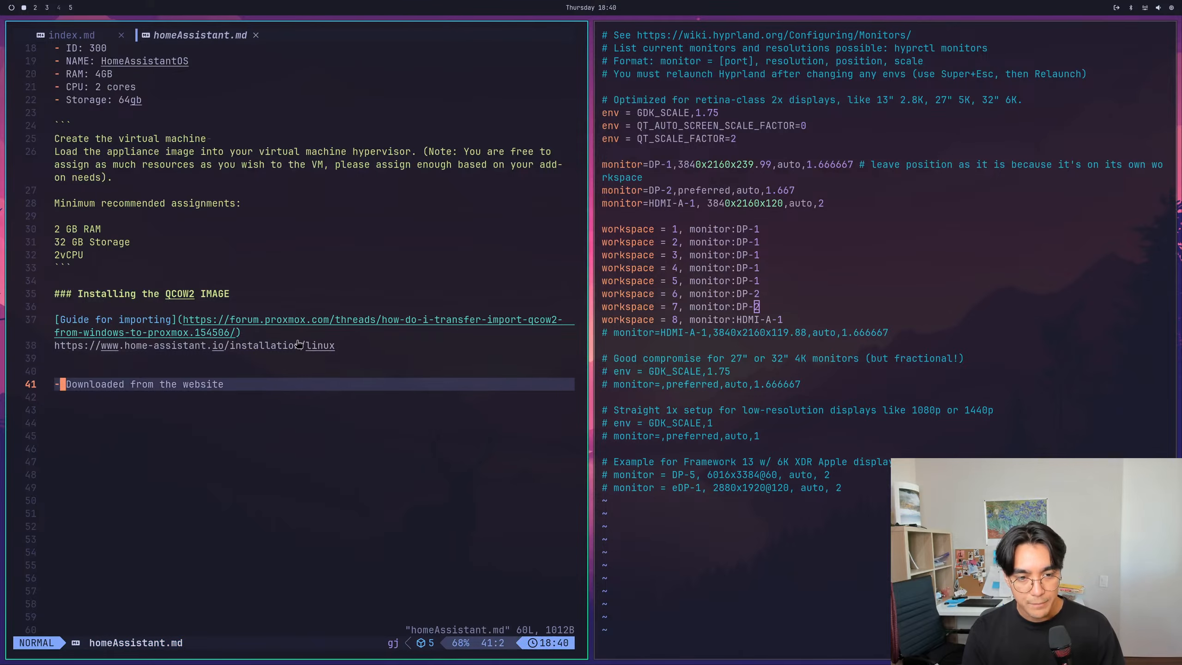
pyautogui.hotkey('shift', 'a')
pyautogui.write('on')
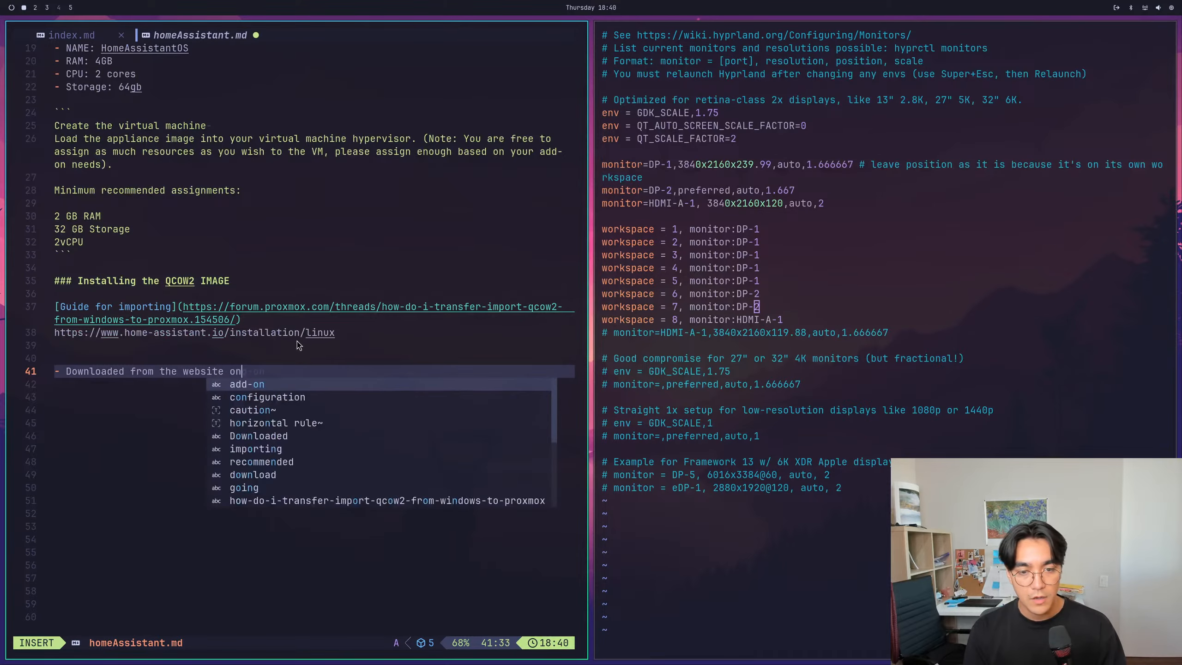
pyautogui.write('to omarchbtw')
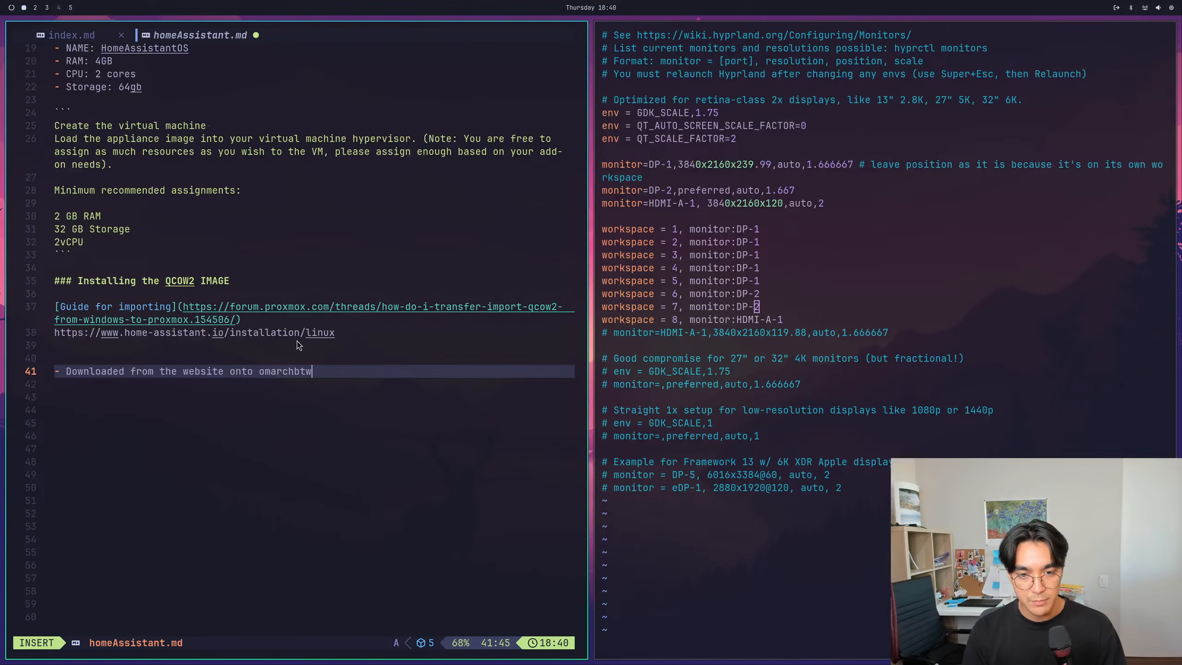
pyautogui.press('Escape')
# - Add a list item "scp" below the "Downloaded from the website onto omarchbtw" item
pyautogui.write('os')
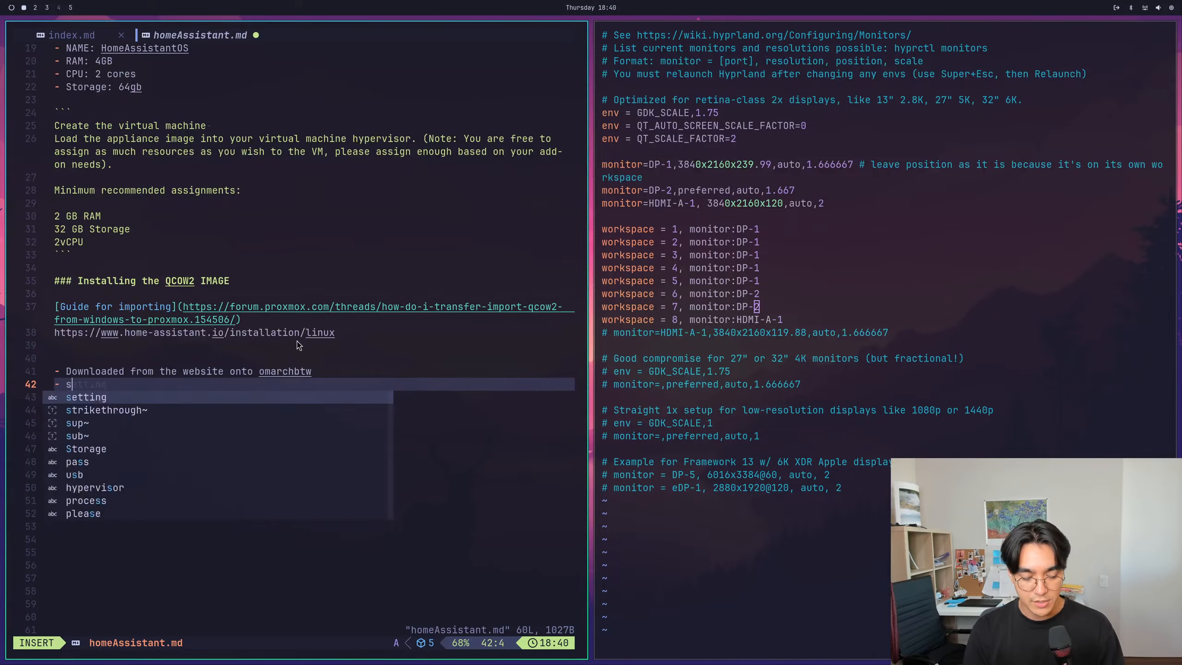
pyautogui.write('cp')
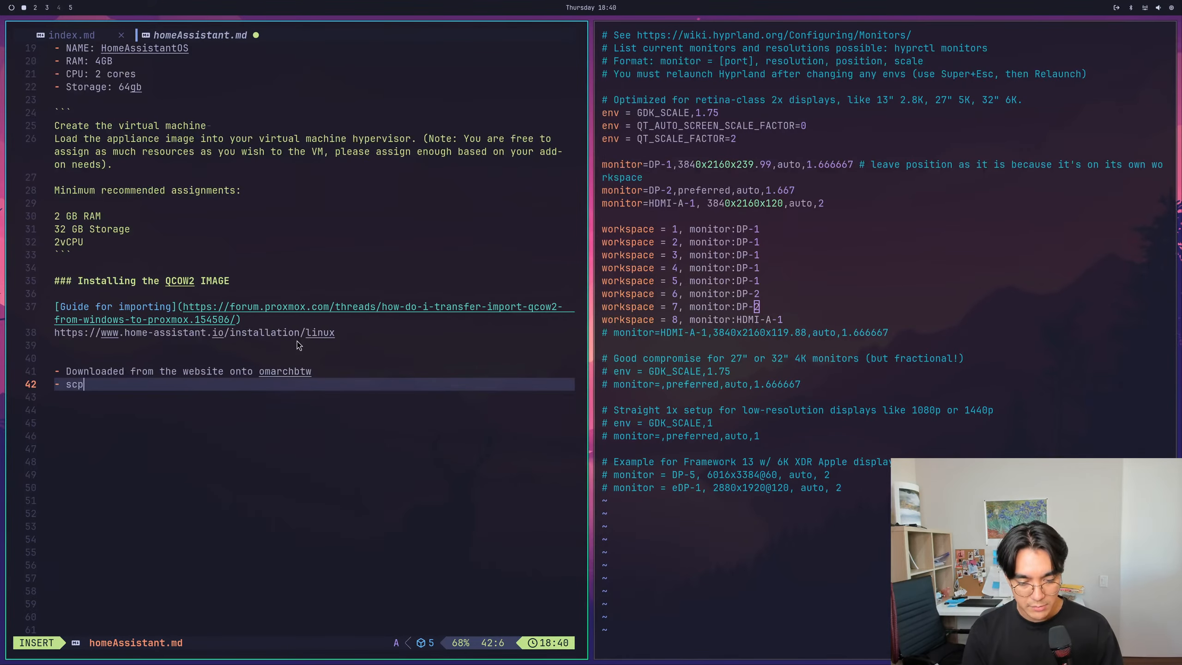
pyautogui.press('super+6')
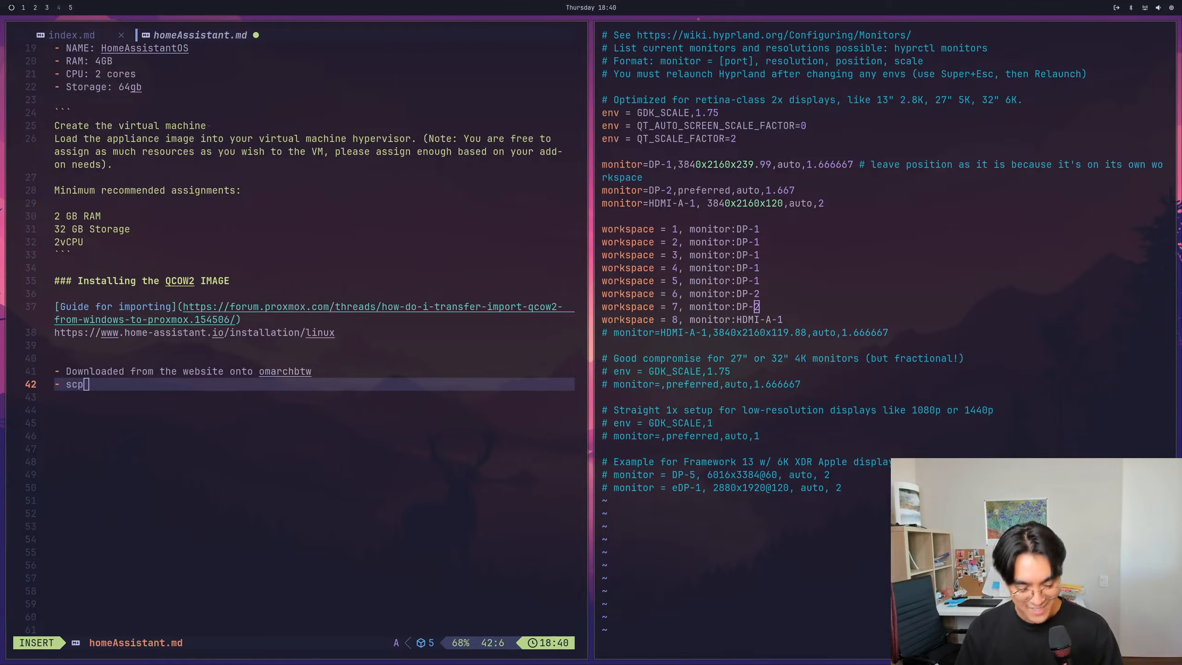
pyautogui.press('super+1')
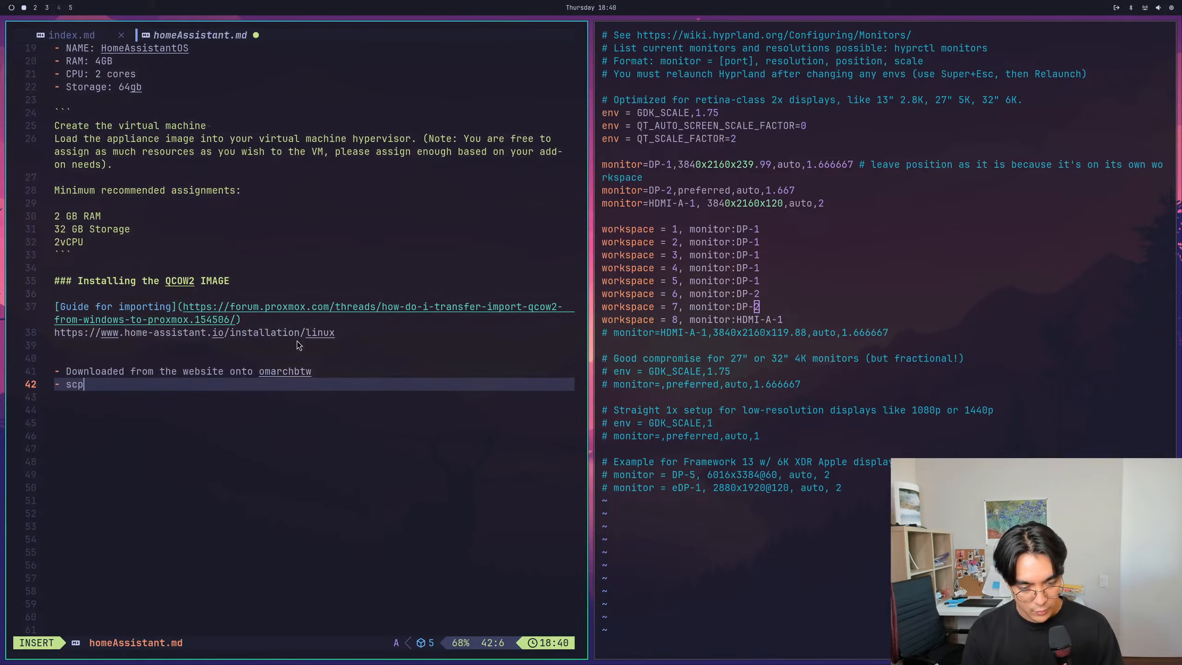
pyautogui.press('BackSpace')
pyautogui.press('BackSpace')
pyautogui.press('BackSpace')
pyautogui.write('root@')
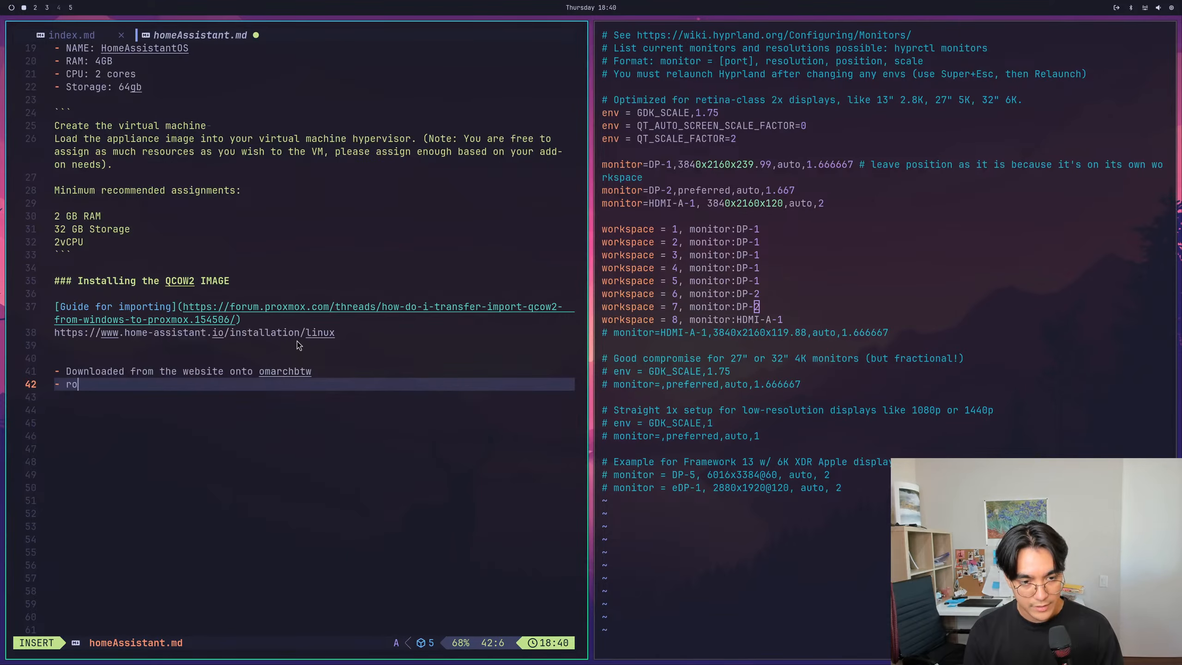
pyautogui.press('Escape')
pyautogui.write('u')
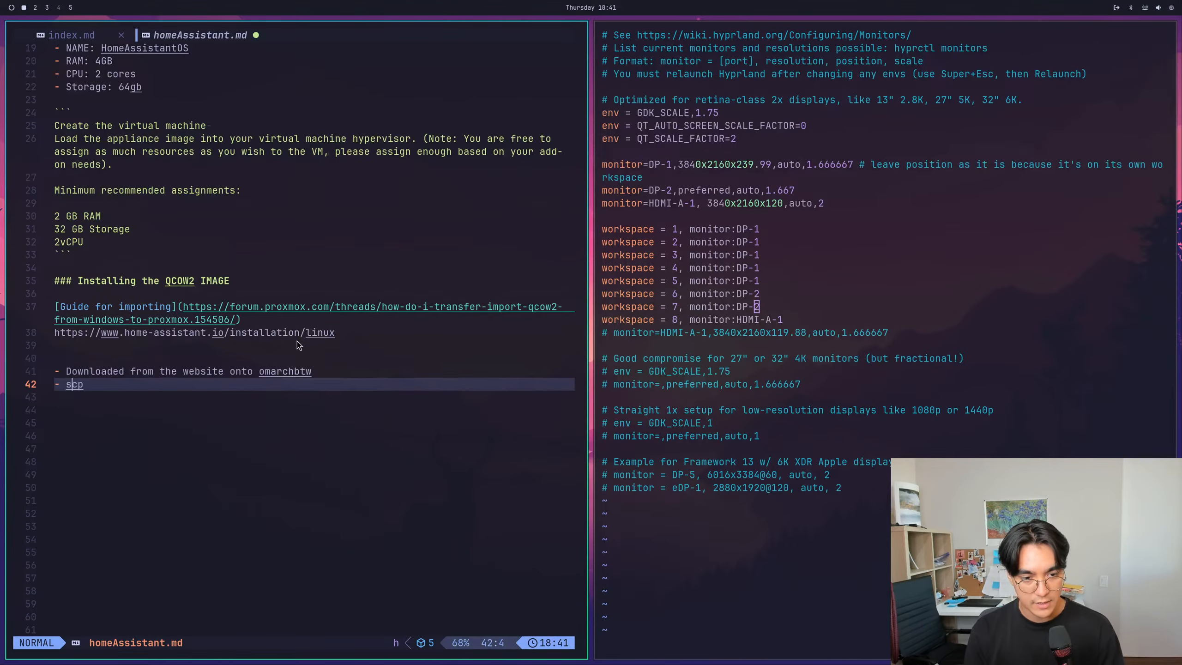
pyautogui.write('hi`')
# - Put an opening backtick before "scp" in the last list item and leave a space after the command
pyautogui.press('Escape')
pyautogui.press('A')
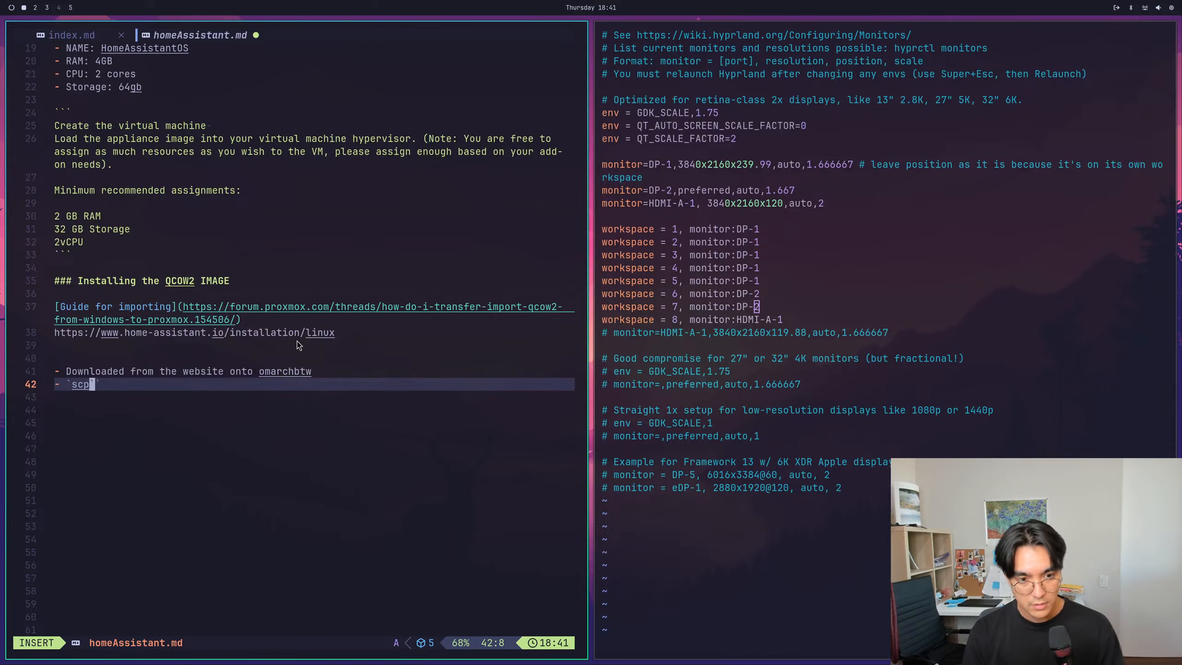
pyautogui.press('BackSpace')
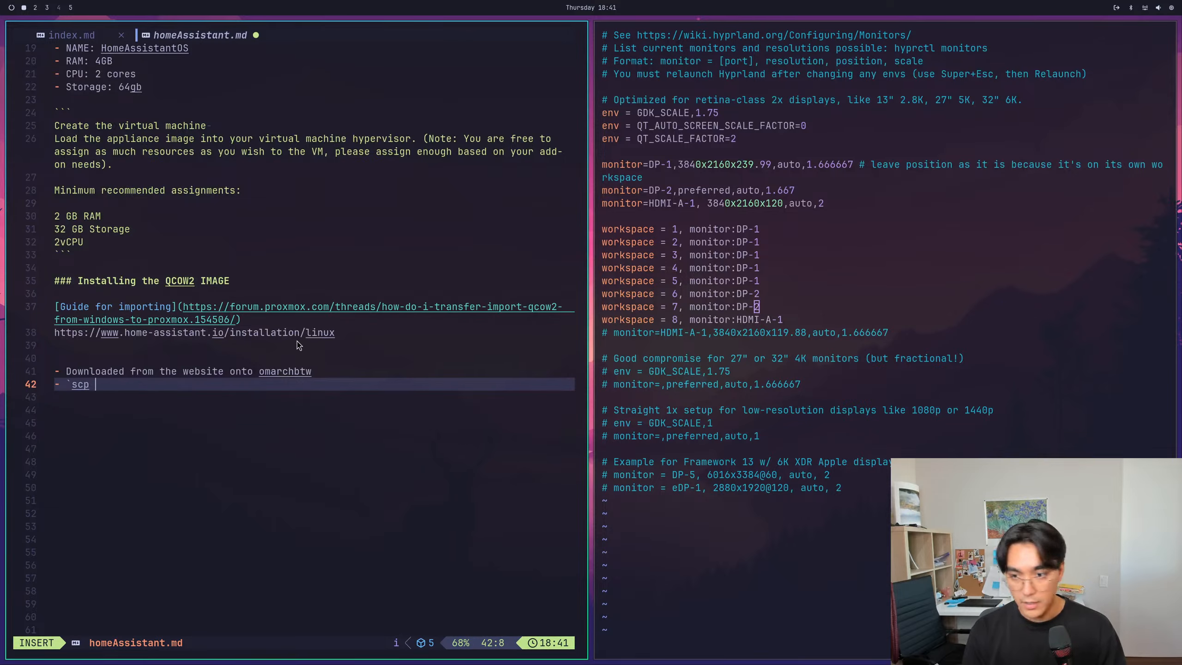
# - Quit the monitor configuration file in the other terminal, clear the terminal and list the contents of the Downloads folder
pyautogui.press('super+Right')
pyautogui.write(':q')
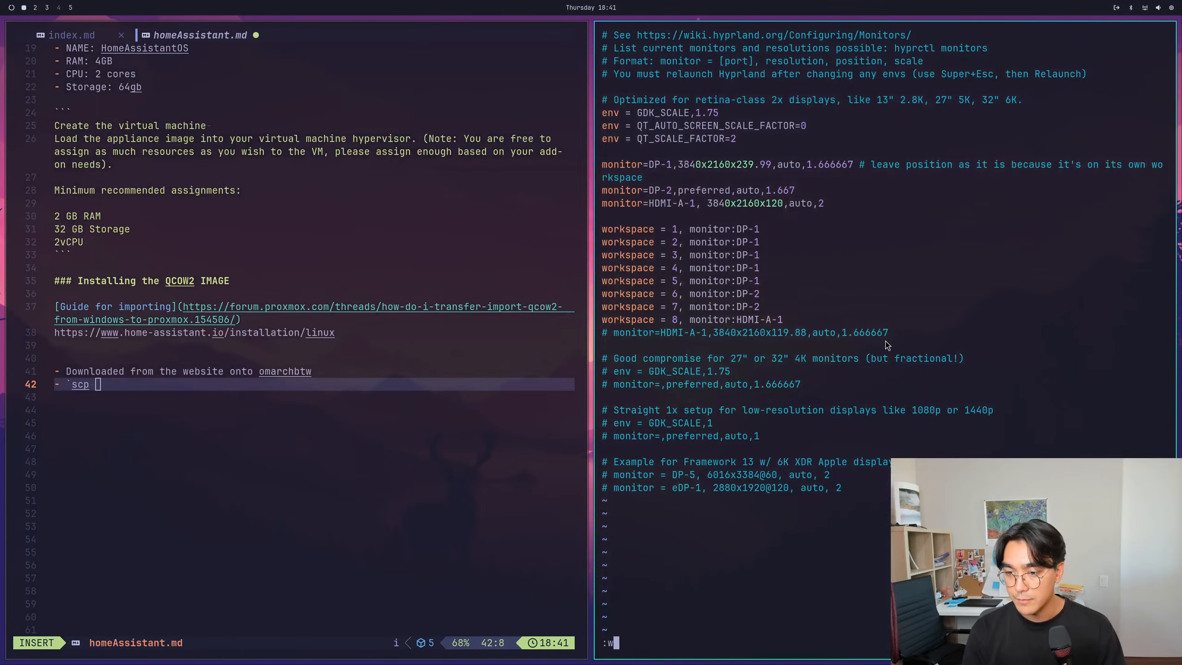
pyautogui.press('Return')
pyautogui.write('clear')
pyautogui.press('Return')
pyautogui.write('cd Downloads')
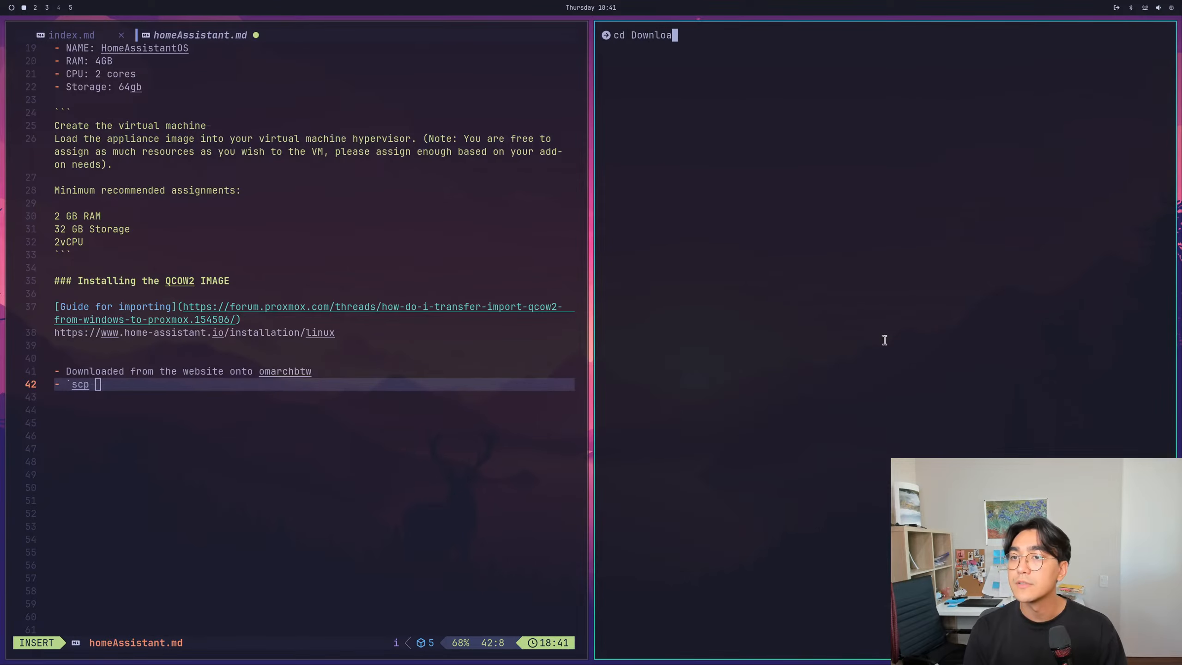
pyautogui.press('Return')
pyautogui.write('ls')
pyautogui.press('Return')
# - Add the file name haos_ova-16.1.qcow2 after scp in the note's last list item
pyautogui.press('super+Left')
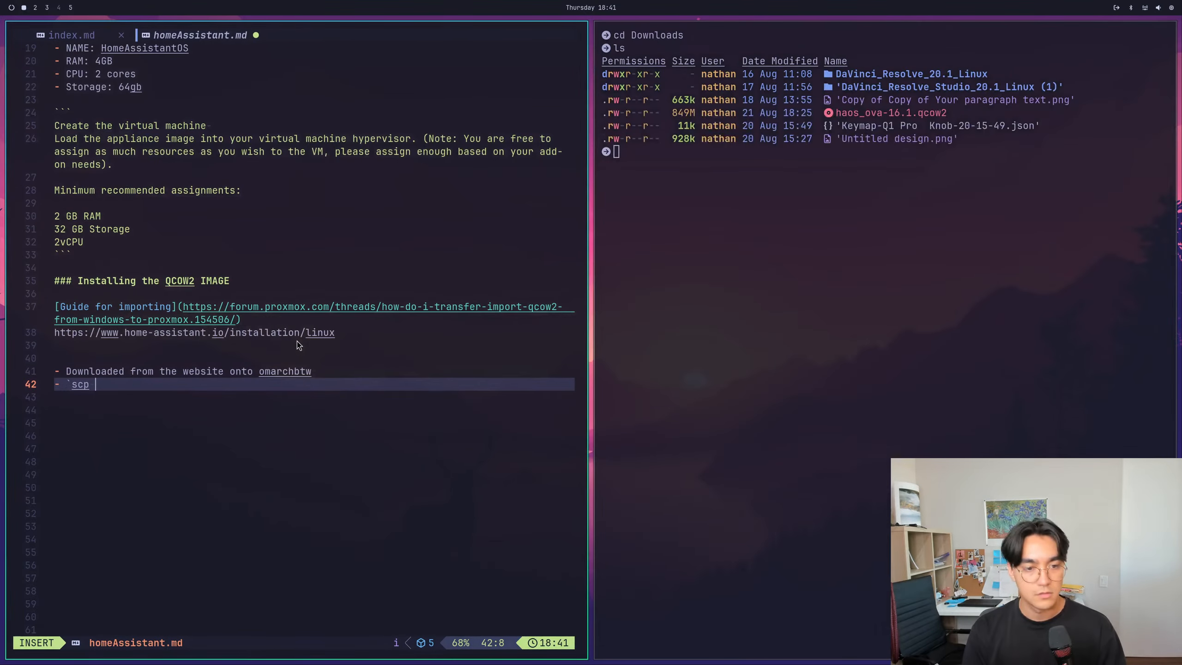
pyautogui.write('haos')
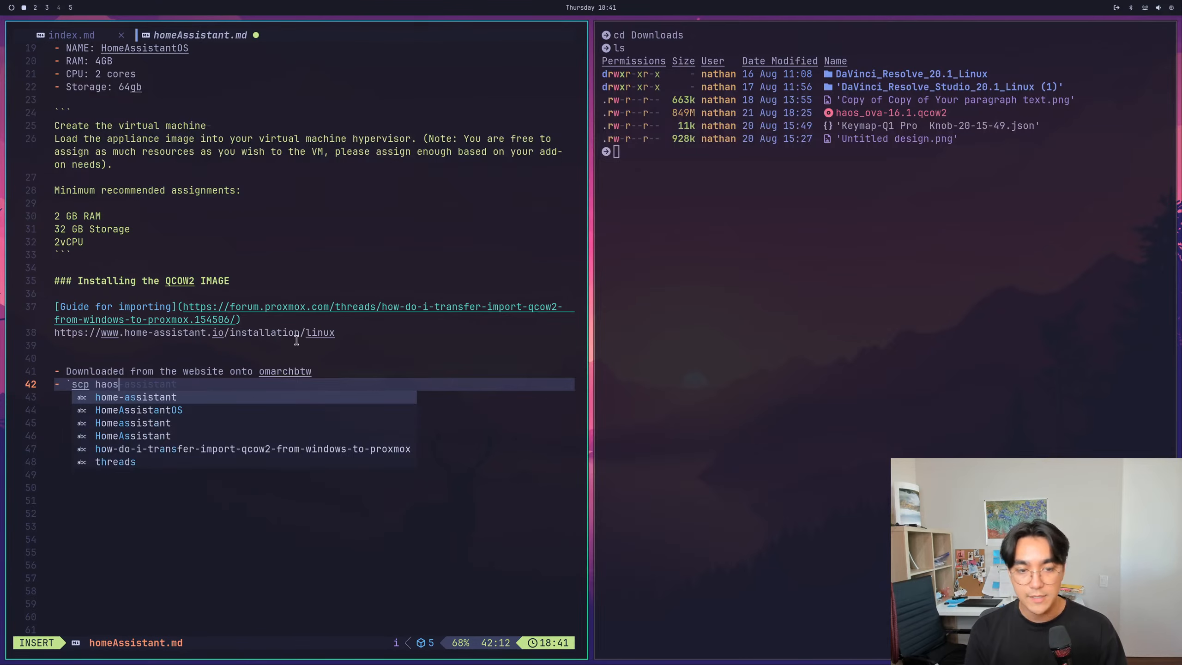
pyautogui.write('_ova-1')
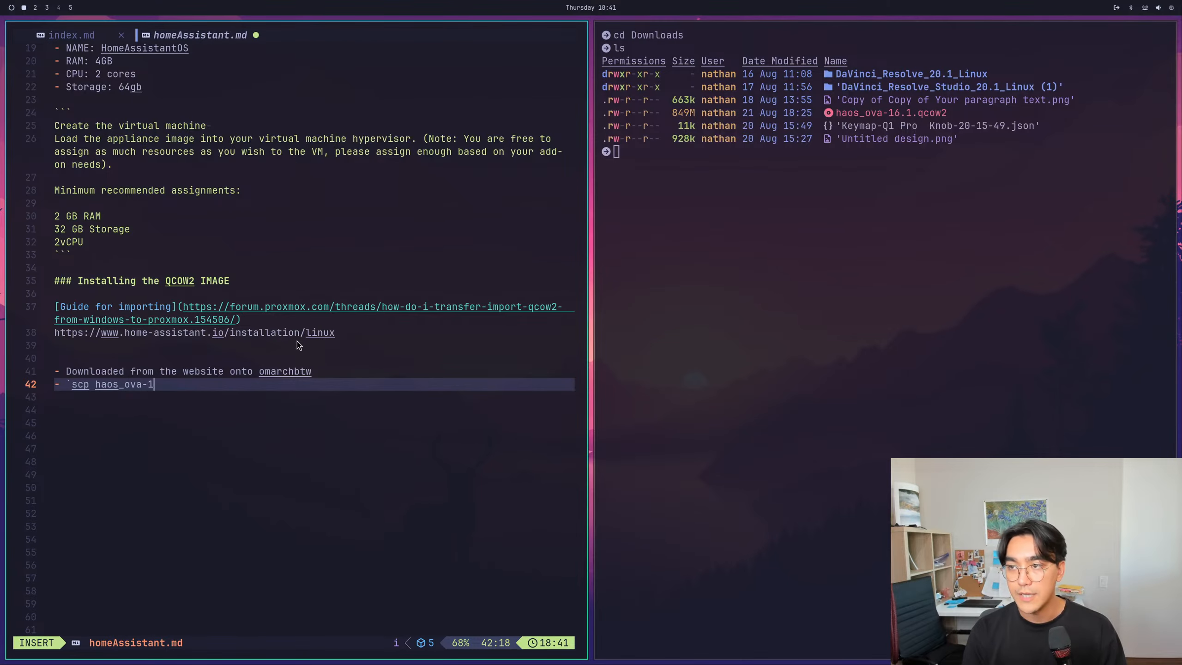
pyautogui.write('6.1.c')
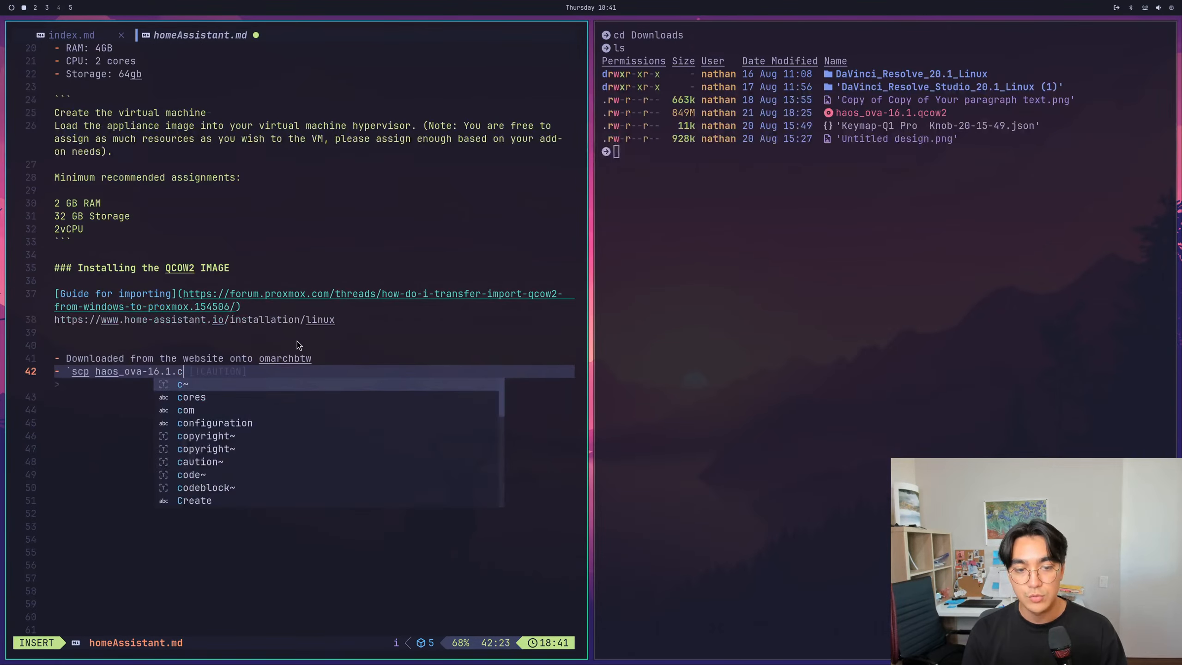
pyautogui.press('BackSpace')
pyautogui.write('qcow2')
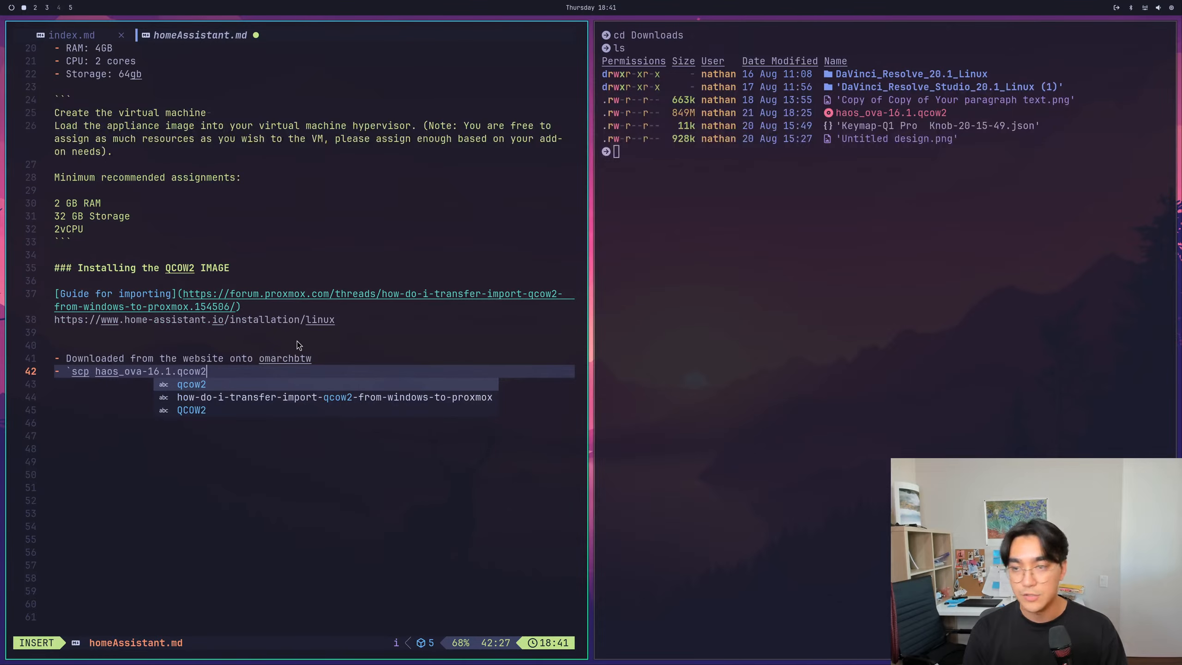
# - Insert a list item starting with "extracted:" and an opening backtick between the download and scp items
pyautogui.press('Escape')
pyautogui.press('k')
pyautogui.hotkey('shift', 'a')
pyautogui.press('Return')
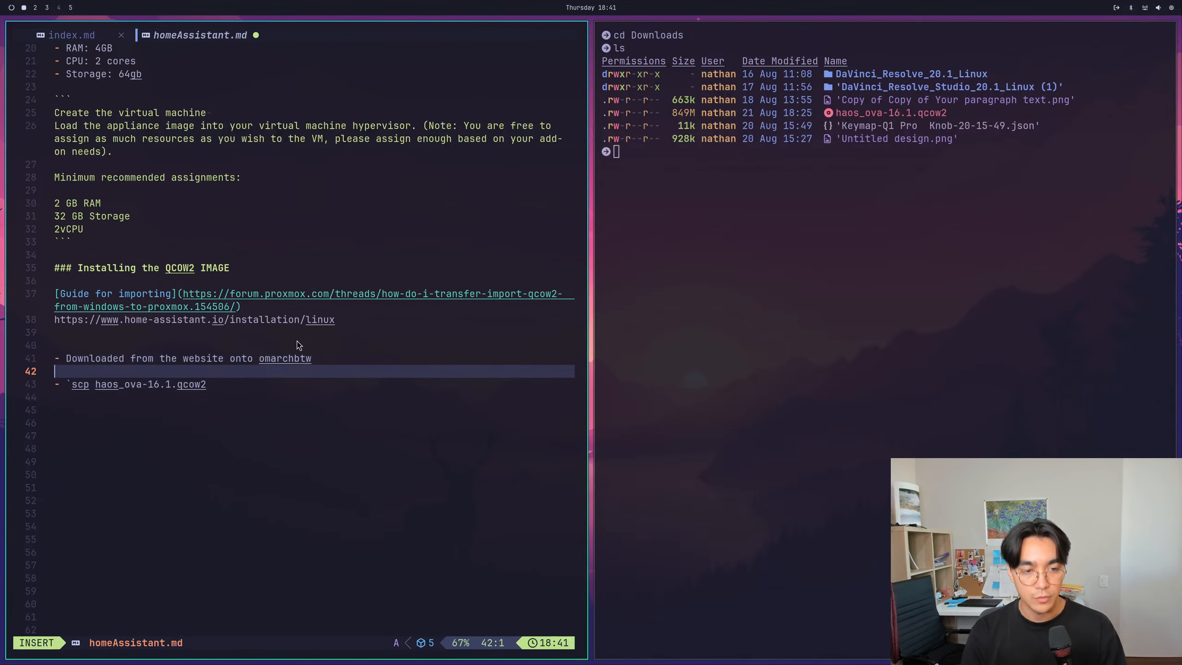
pyautogui.write('-')
pyautogui.press('BackSpace')
pyautogui.press('BackSpace')
pyautogui.write('- e')
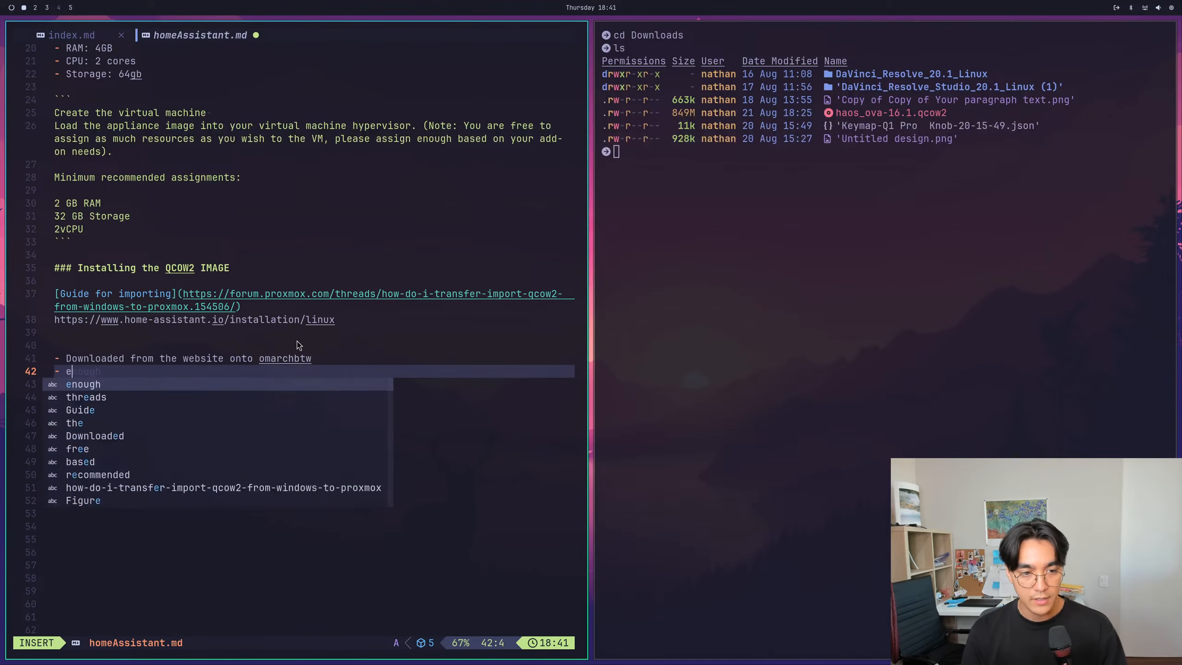
pyautogui.write('xtracted: `z')
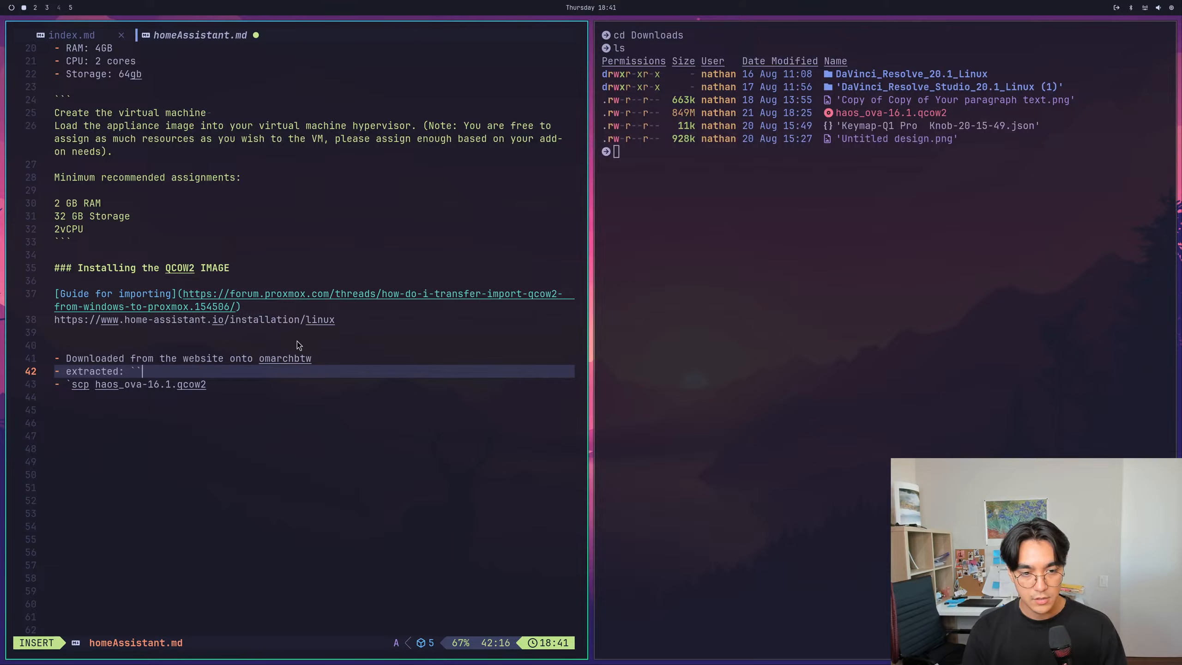
# - Complete the "extracted:" item with the inline code command xz -d haos_ova-16.1.qcow2.xz
pyautogui.press('BackSpace')
pyautogui.write('xz -d')
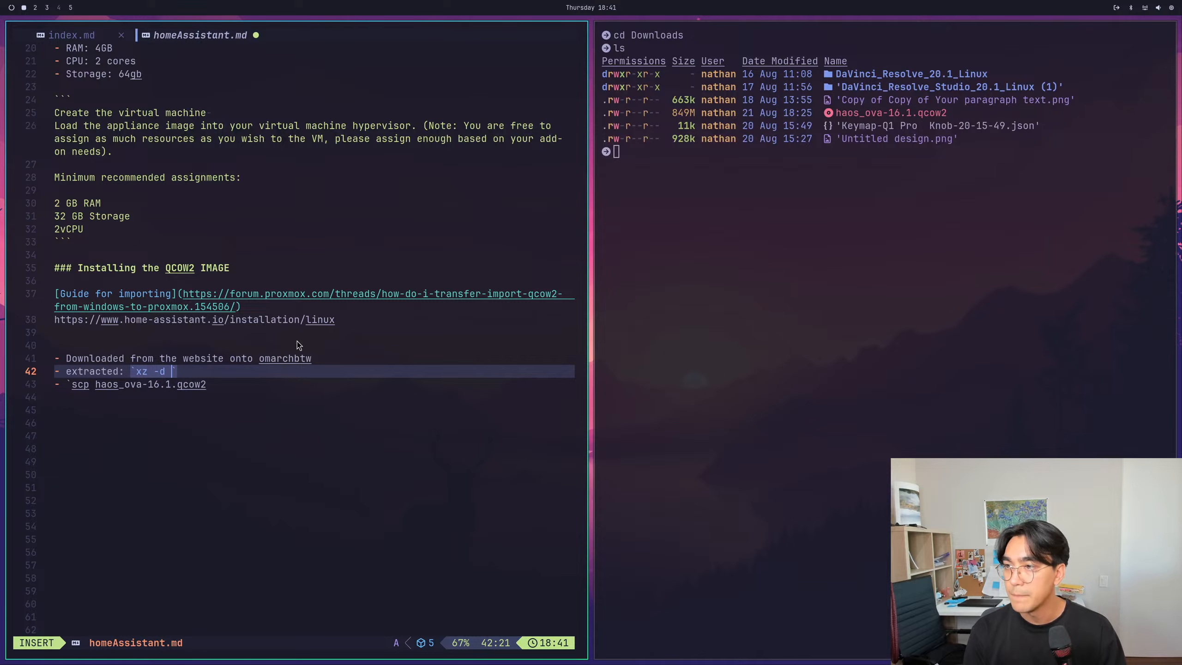
pyautogui.write(' haos')
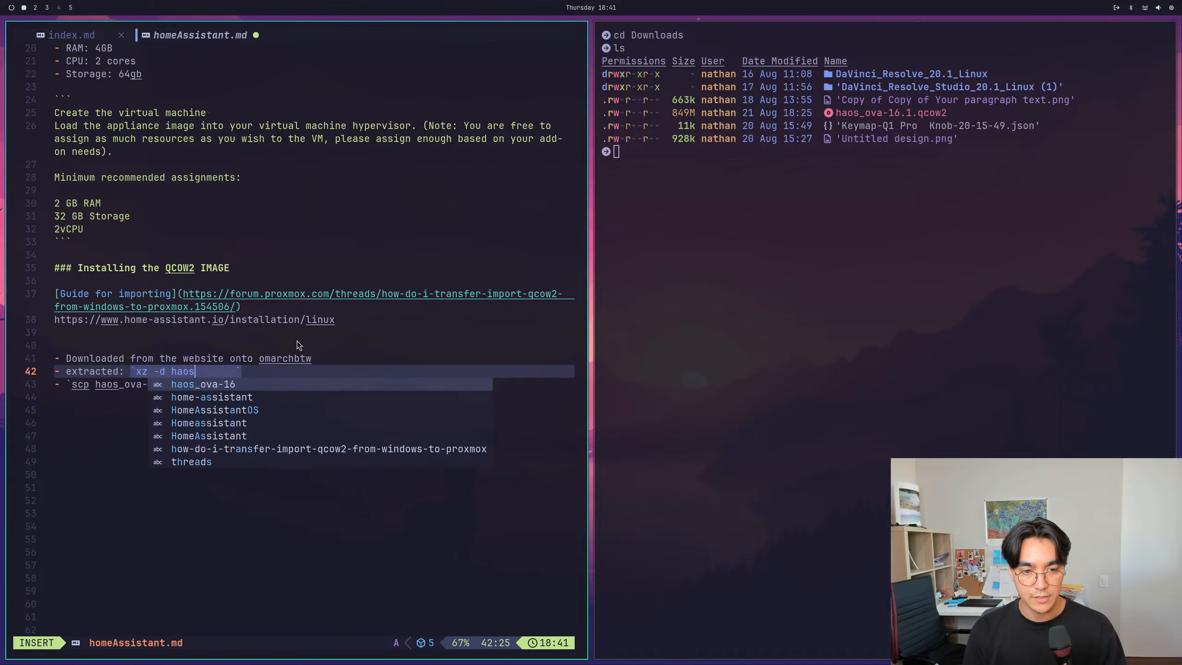
pyautogui.write('_')
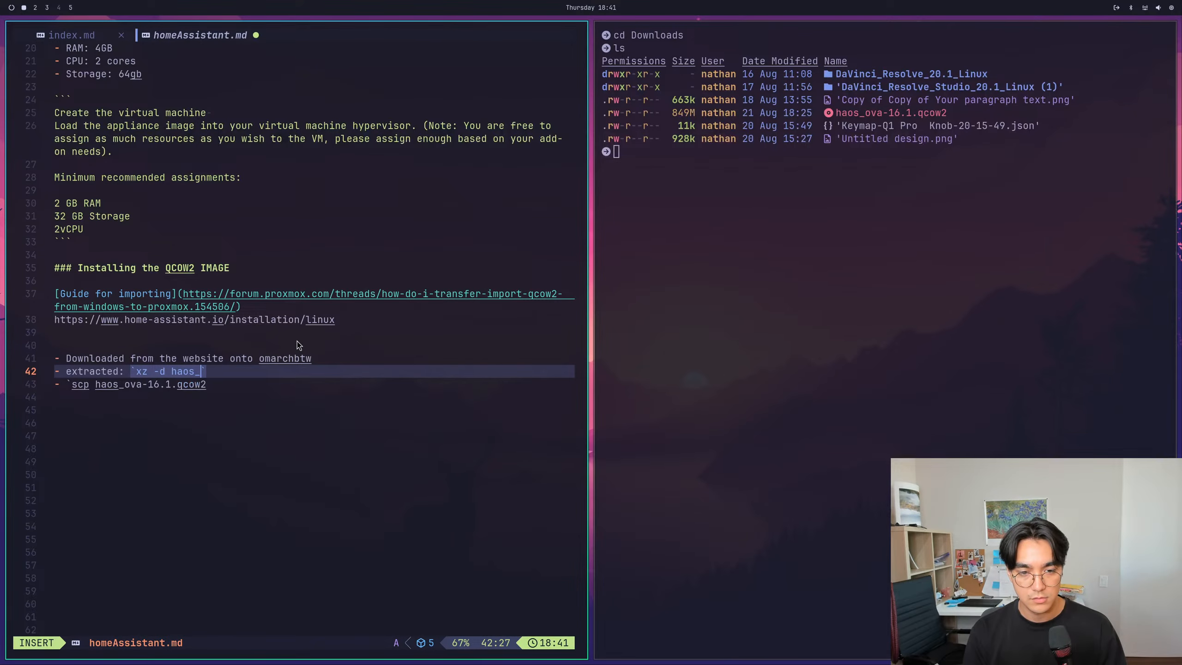
pyautogui.write('o')
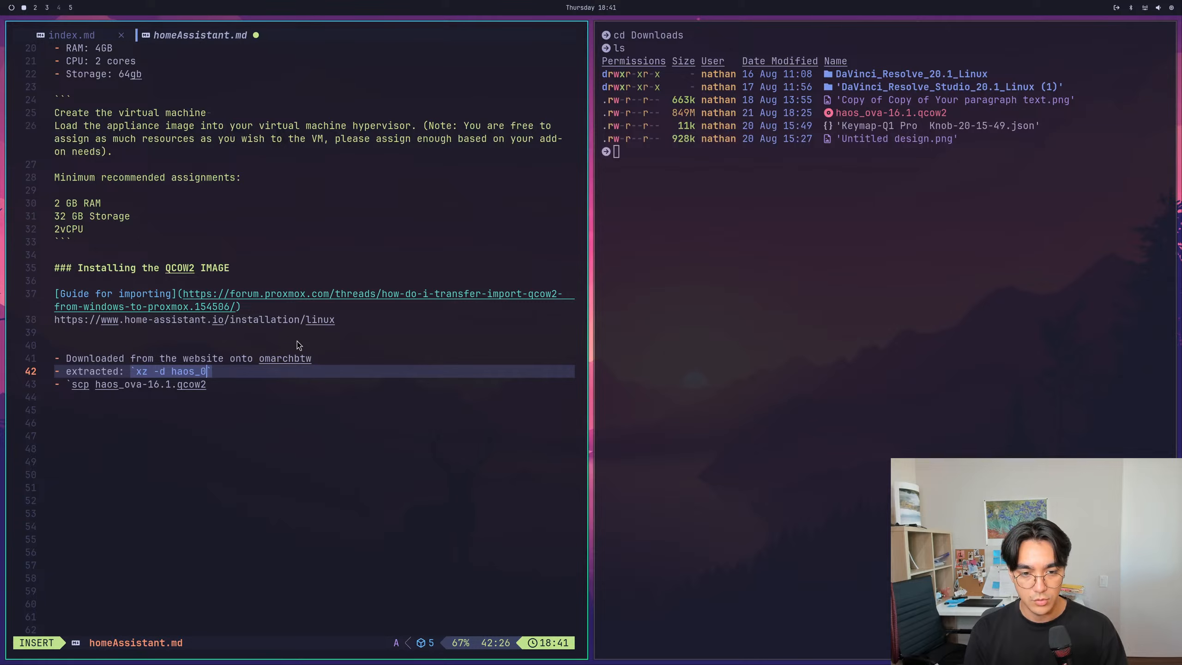
pyautogui.press('Return')
pyautogui.write('.1.qcow2')
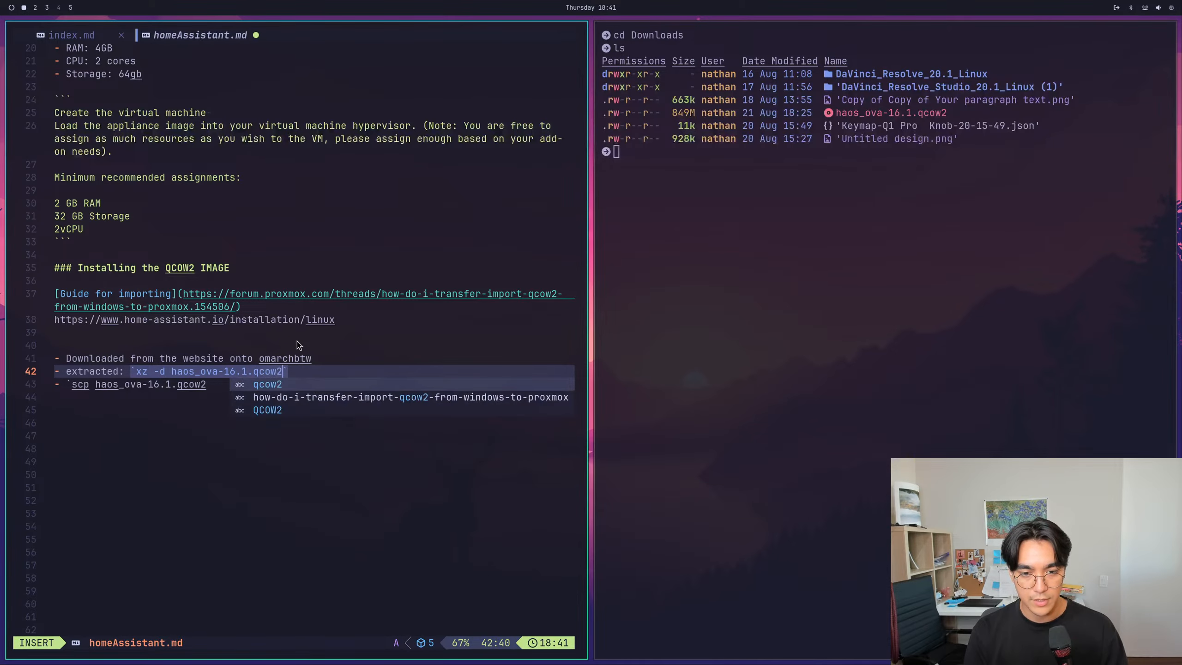
pyautogui.press('Return')
pyautogui.write('.xz')
pyautogui.press('Escape')
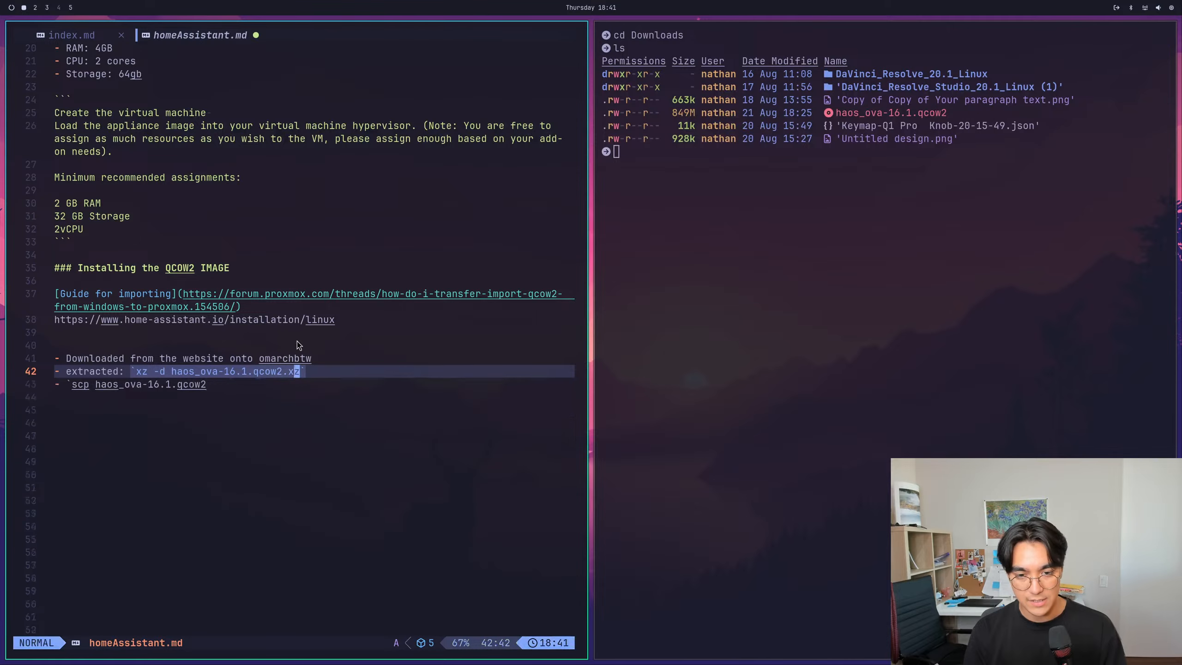
# - Close the scp command's inline code with a single backtick after haos_ova-16.1.qcow2
pyautogui.write('jA`')
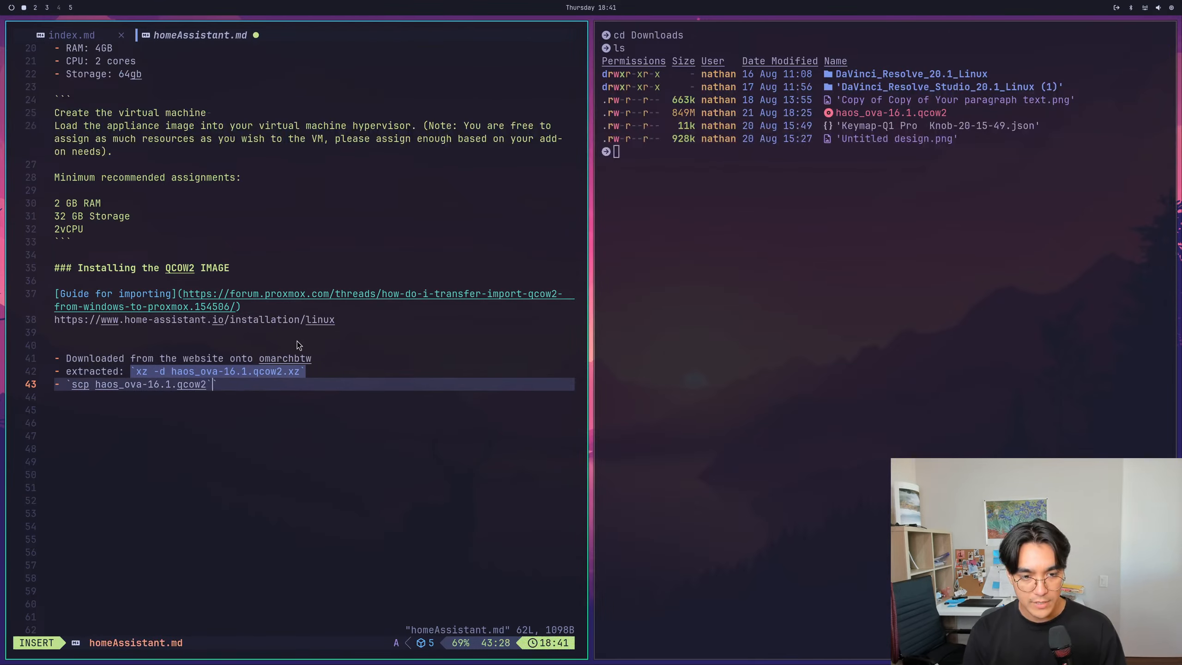
pyautogui.press('Escape')
pyautogui.press('d')
pyautogui.press('l')
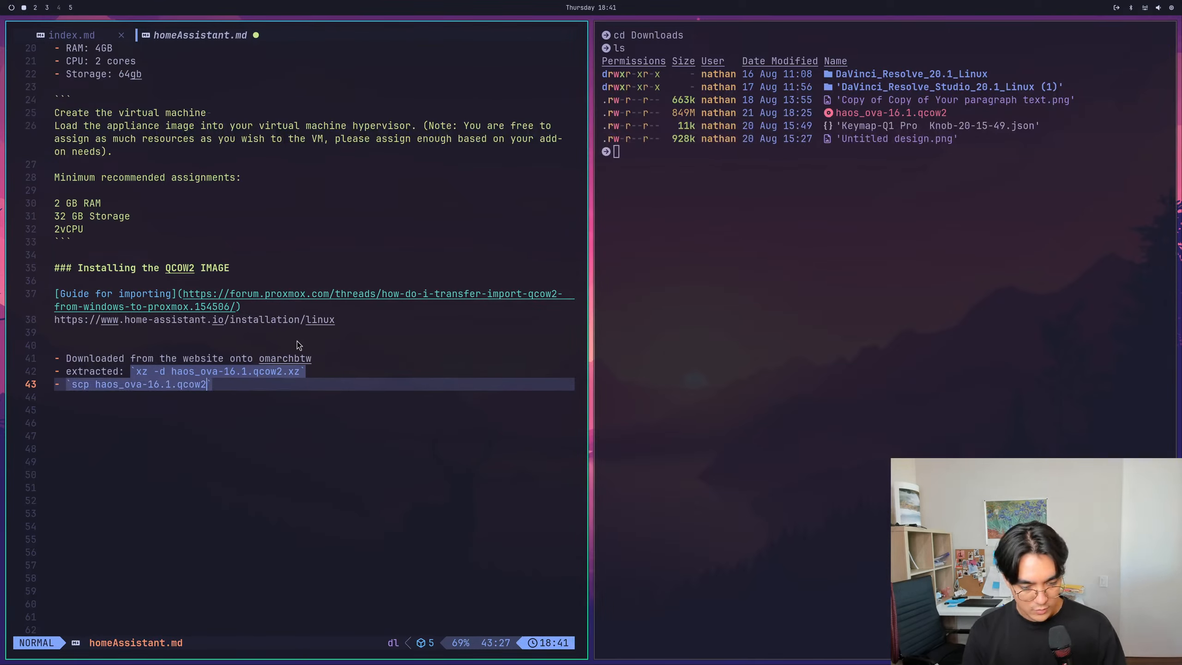
pyautogui.press('i')
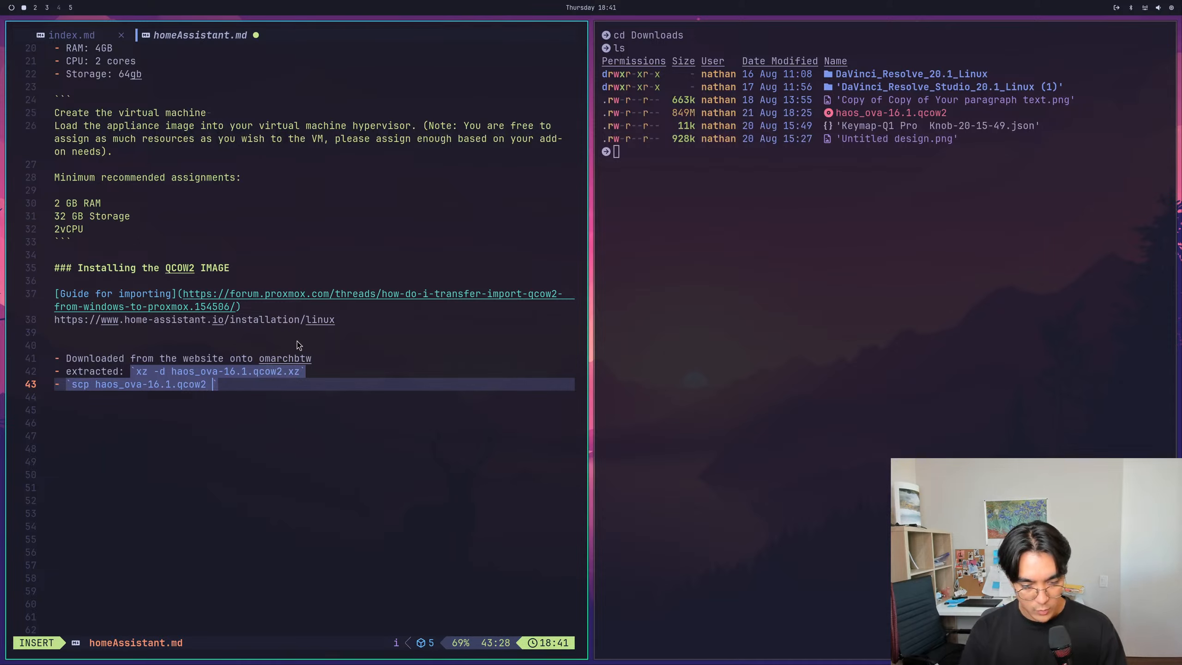
pyautogui.press('super+6')
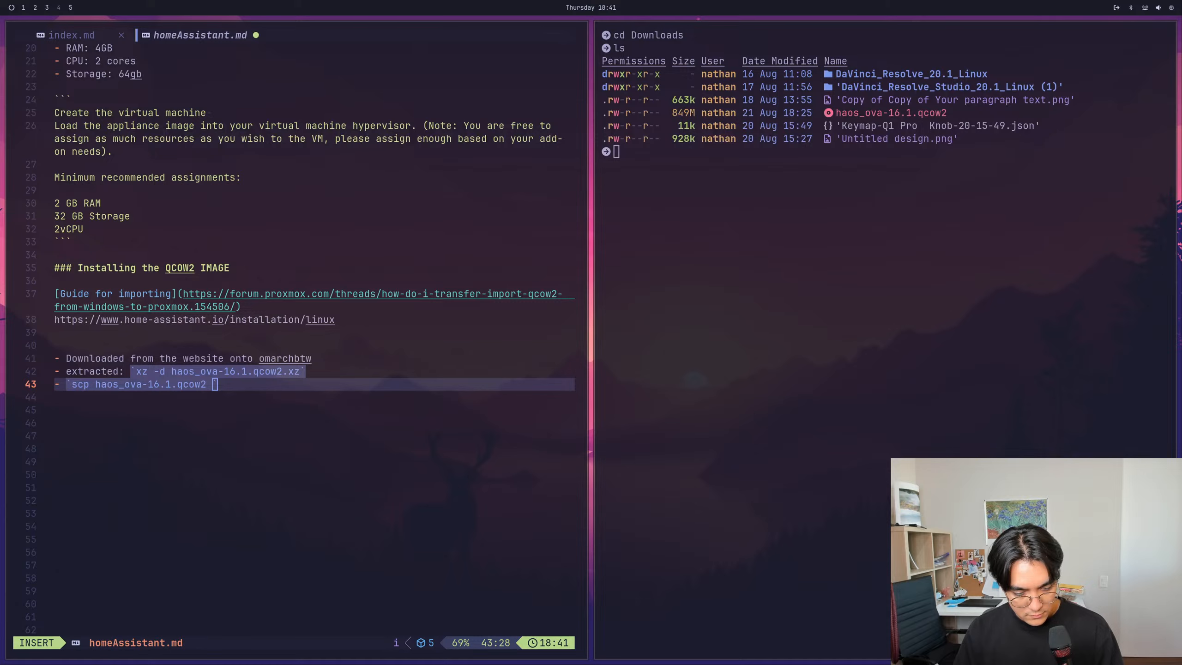
pyautogui.press('super+1')
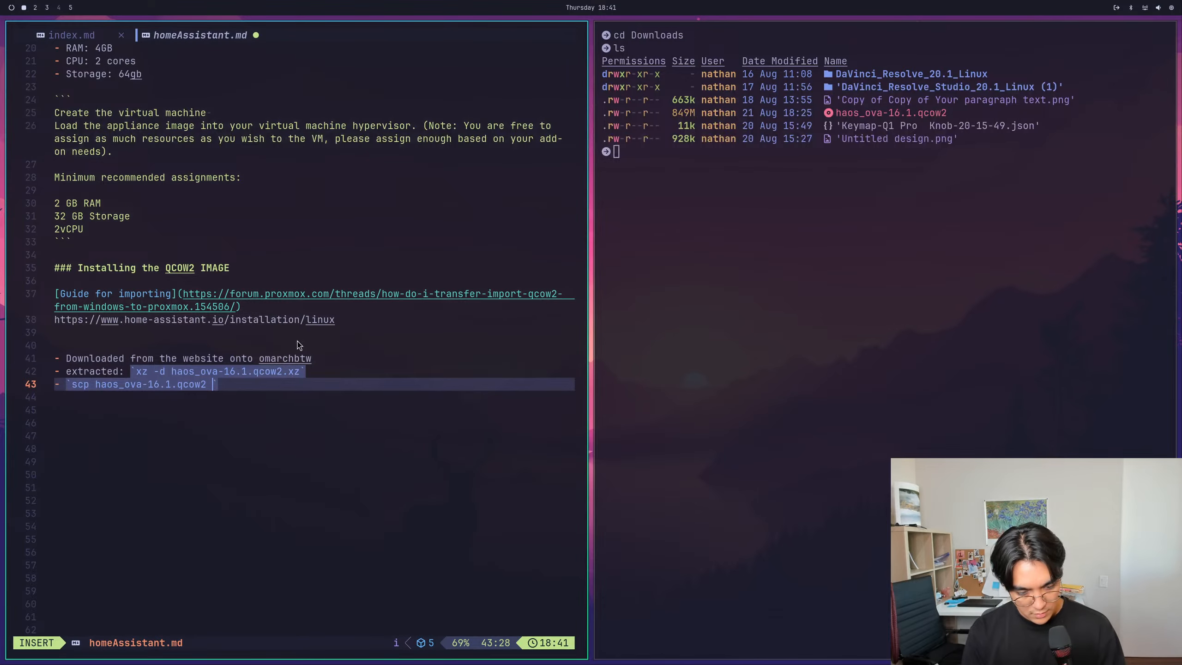
pyautogui.write('root@10.88')
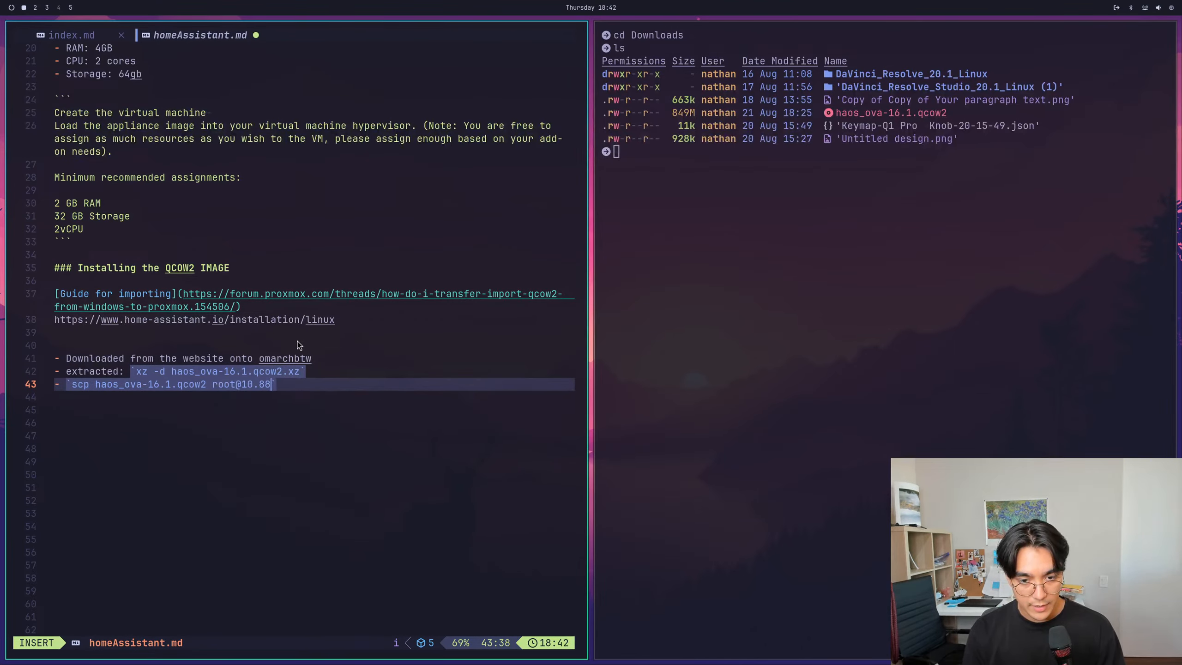
pyautogui.write('.111')
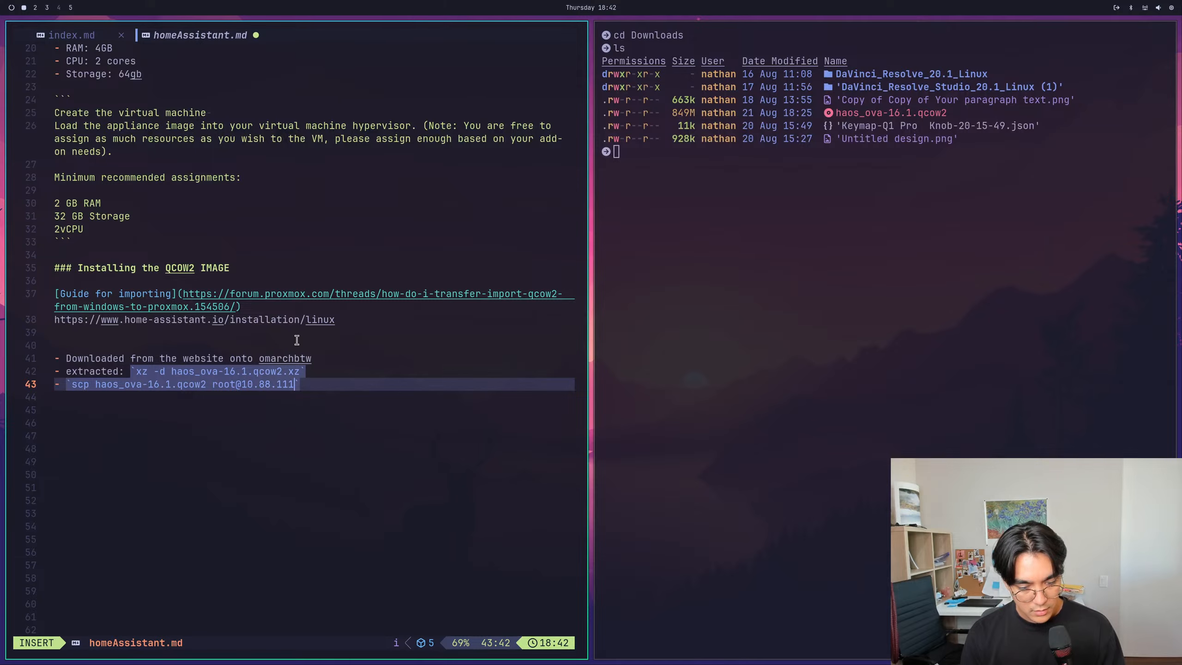
pyautogui.write('.34')
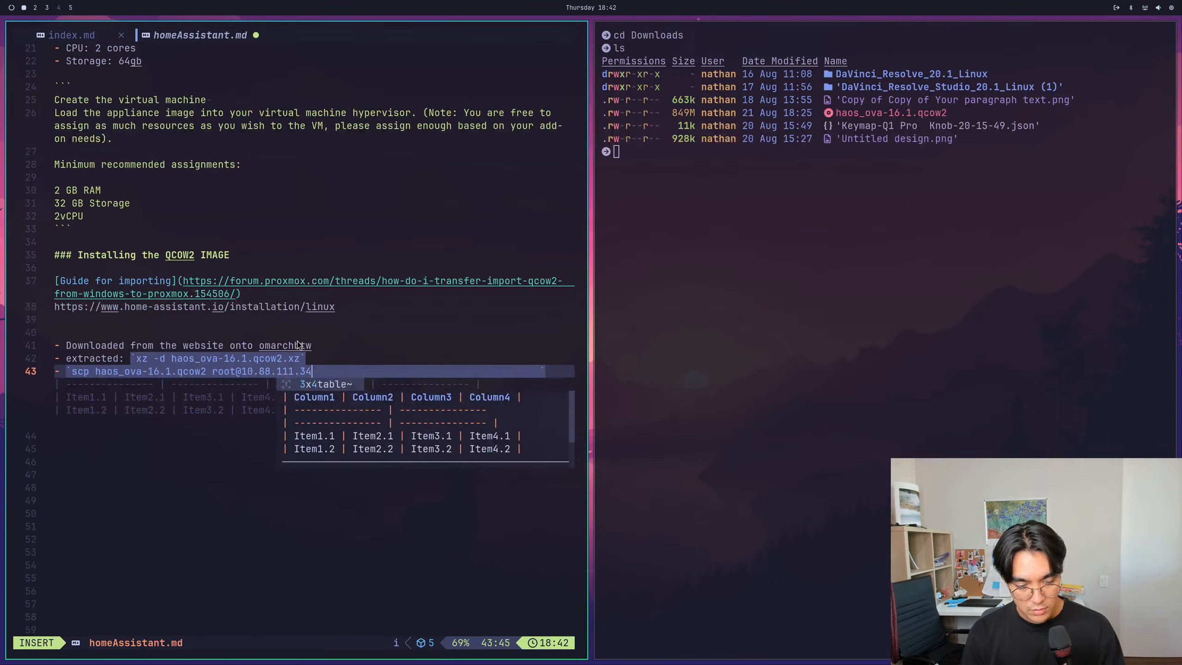
pyautogui.write(':/var')
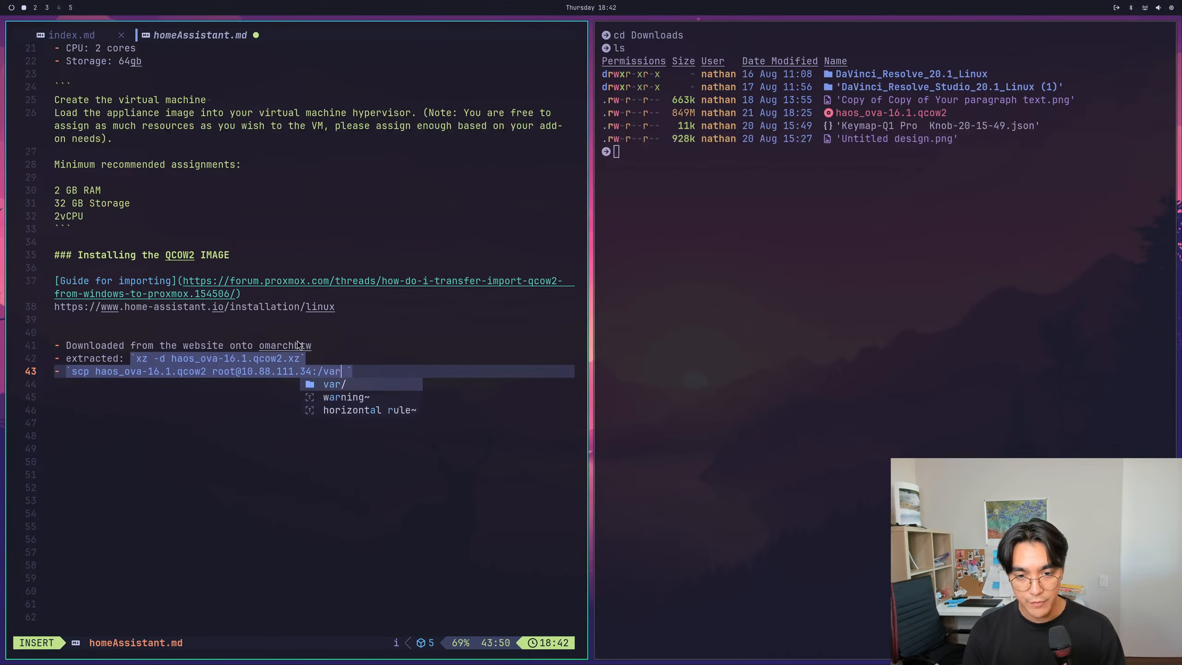
pyautogui.write('/lib/vz')
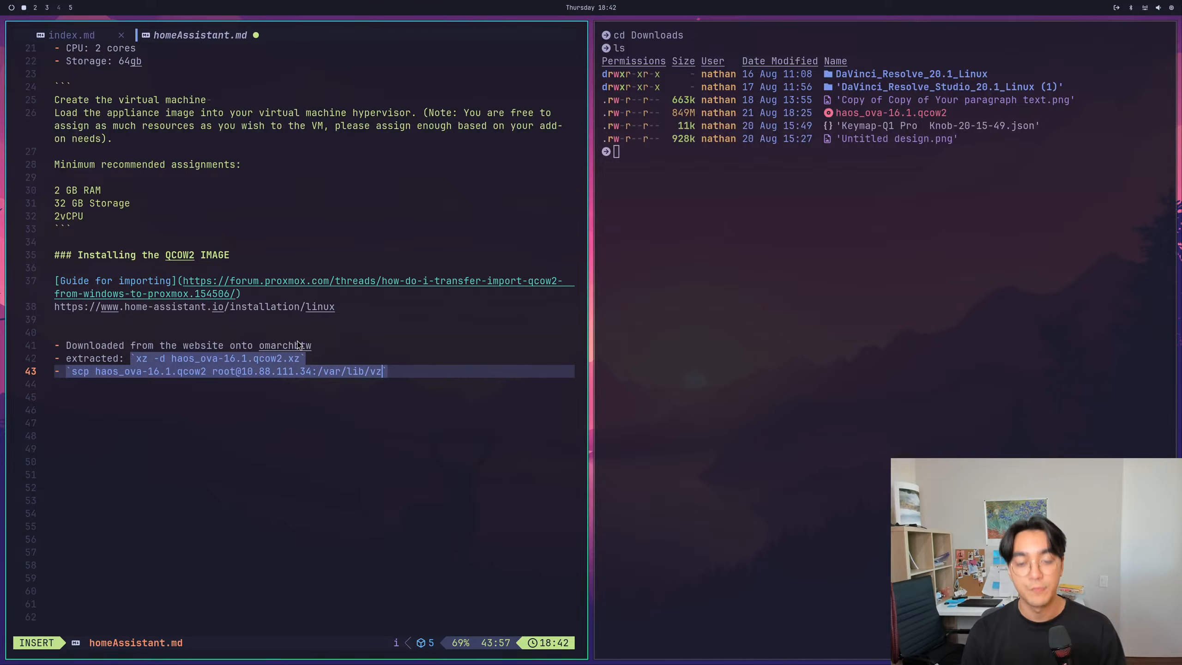
pyautogui.write('/template/q')
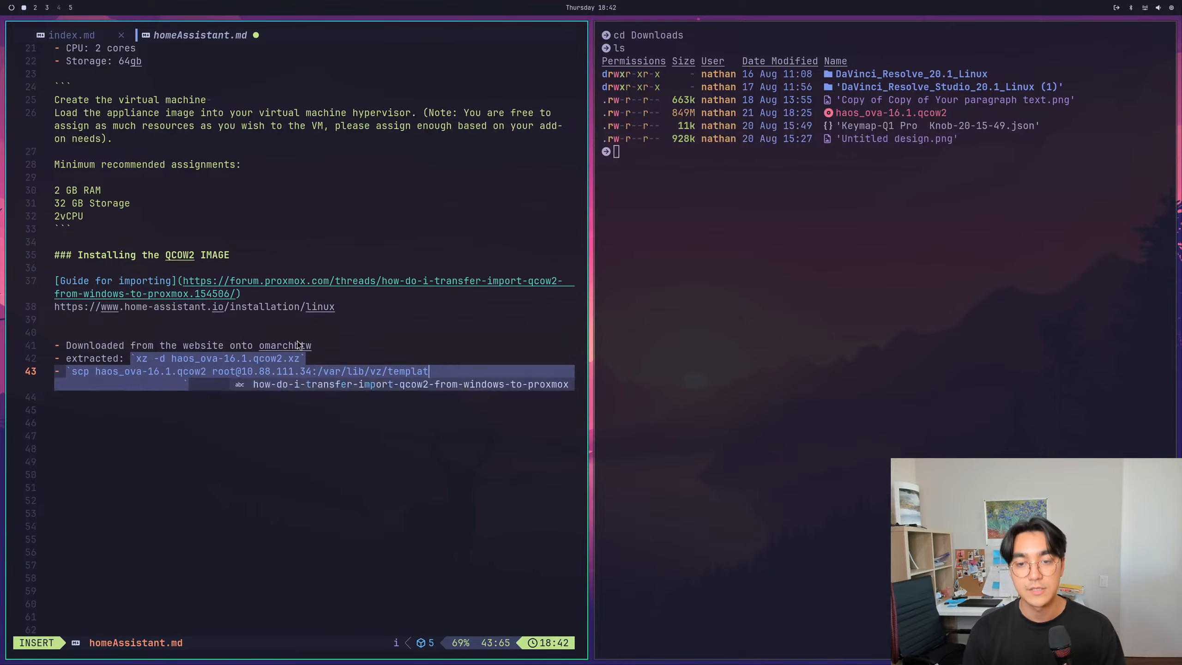
pyautogui.write('cow')
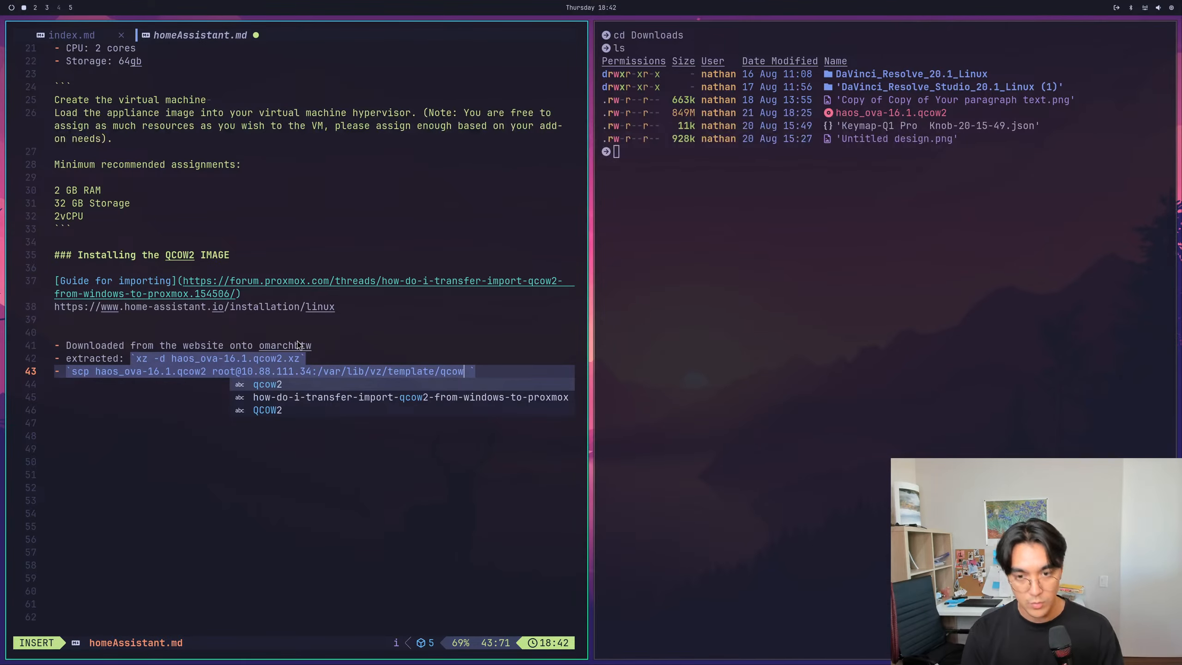
# - Append the remote path :/var/lib/vz/template/qcow/ to the scp destination and save the note
pyautogui.press('Escape')
pyautogui.write('w')
pyautogui.press('Return')
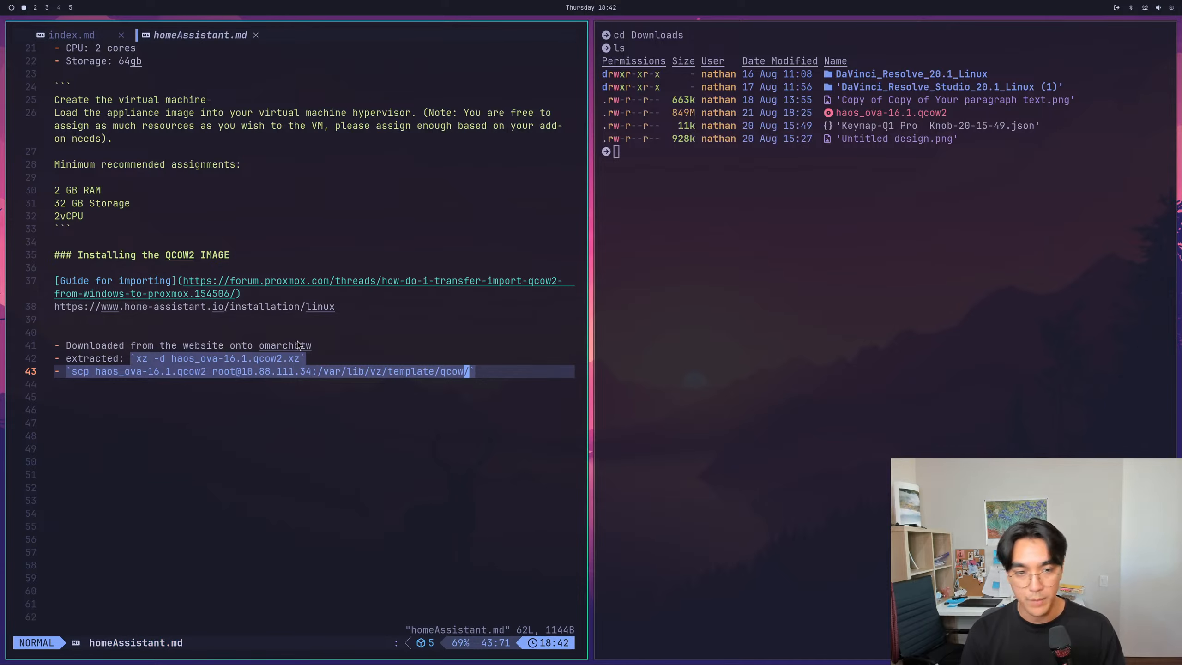
# - Add a new line below the scp item and save homeAssistant.md
pyautogui.press('k')
pyautogui.press('k')
pyautogui.write(':w')
pyautogui.press('Return')
pyautogui.press('j')
pyautogui.press('j')
pyautogui.press('A')
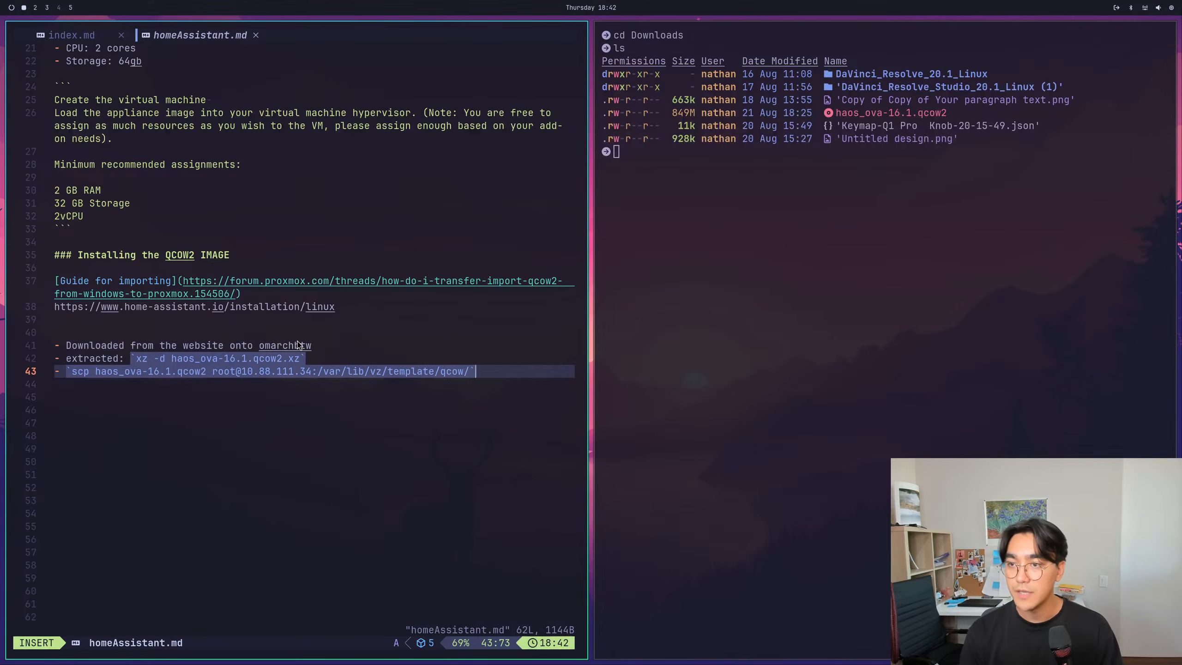
pyautogui.press('Return')
pyautogui.press('Escape')
pyautogui.write(':w')
pyautogui.press('Return')
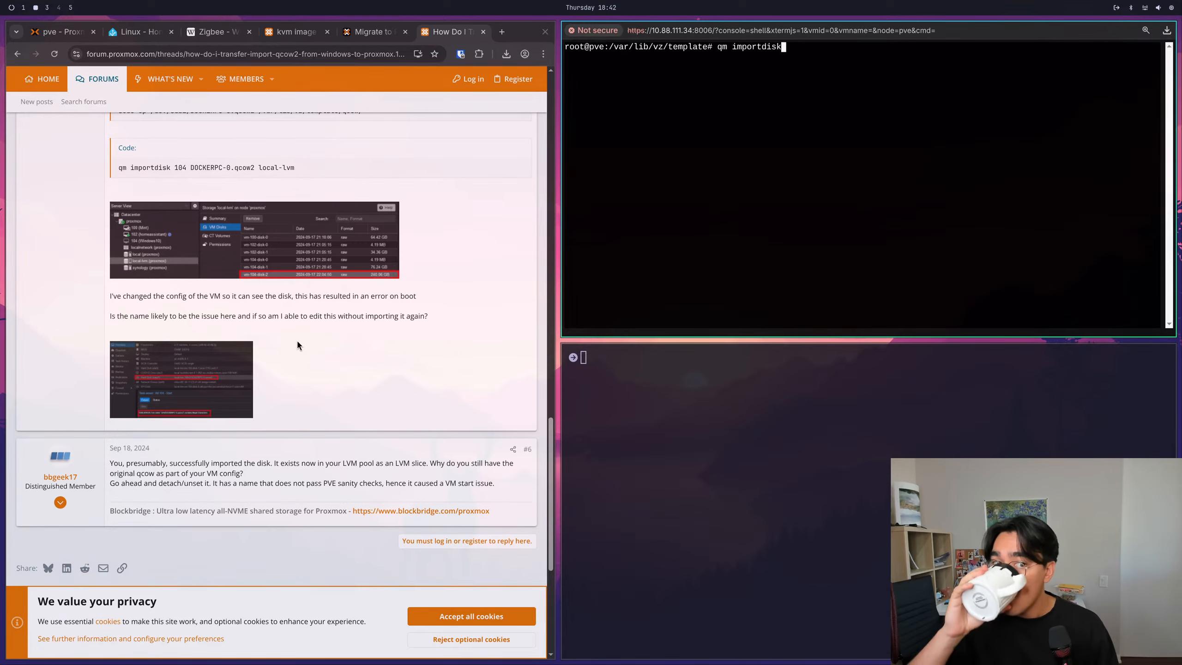
# - Import the Home Assistant disk into VM 300 by running qm importdisk 300 ./qcow/haos_ova-16.1.qcow2 local-lvm in the Proxmox shell
pyautogui.hotkey('ctrl', 'l')
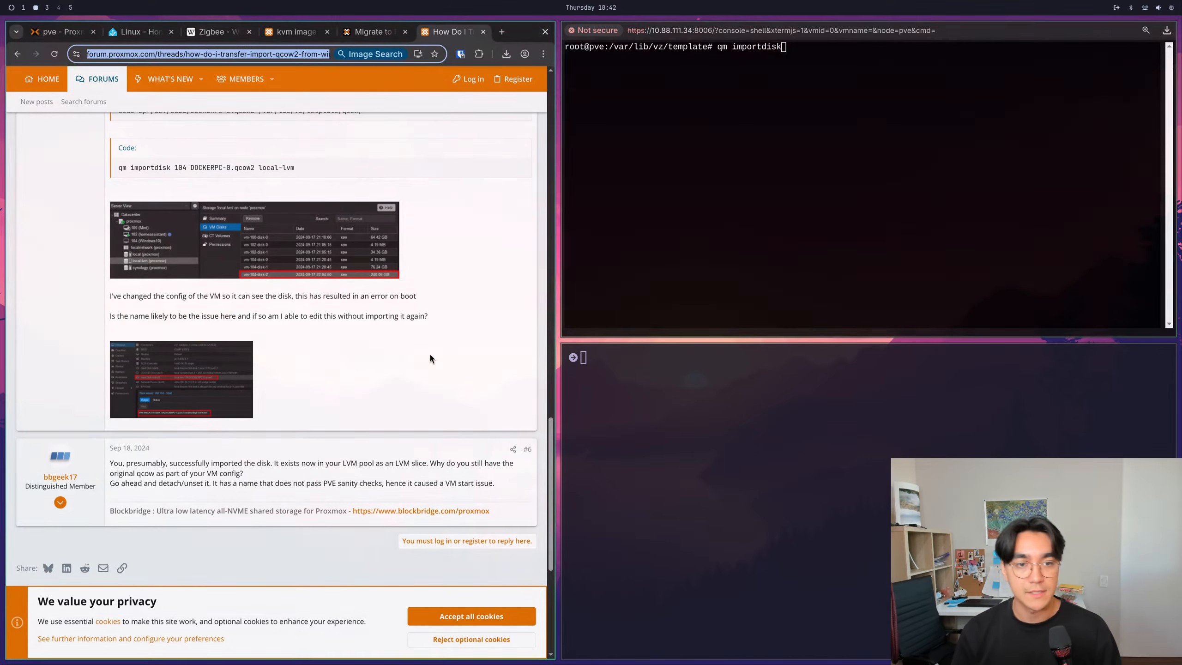
pyautogui.moveTo(119, 167); pyautogui.dragTo(289, 176)
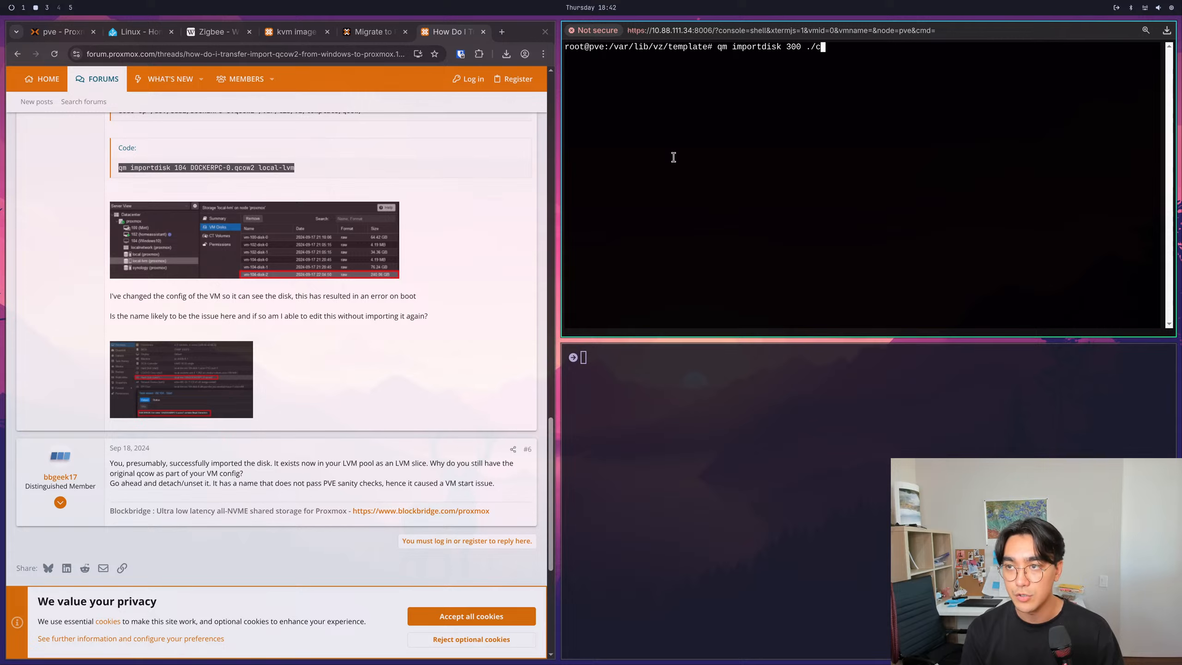
pyautogui.press('Tab')
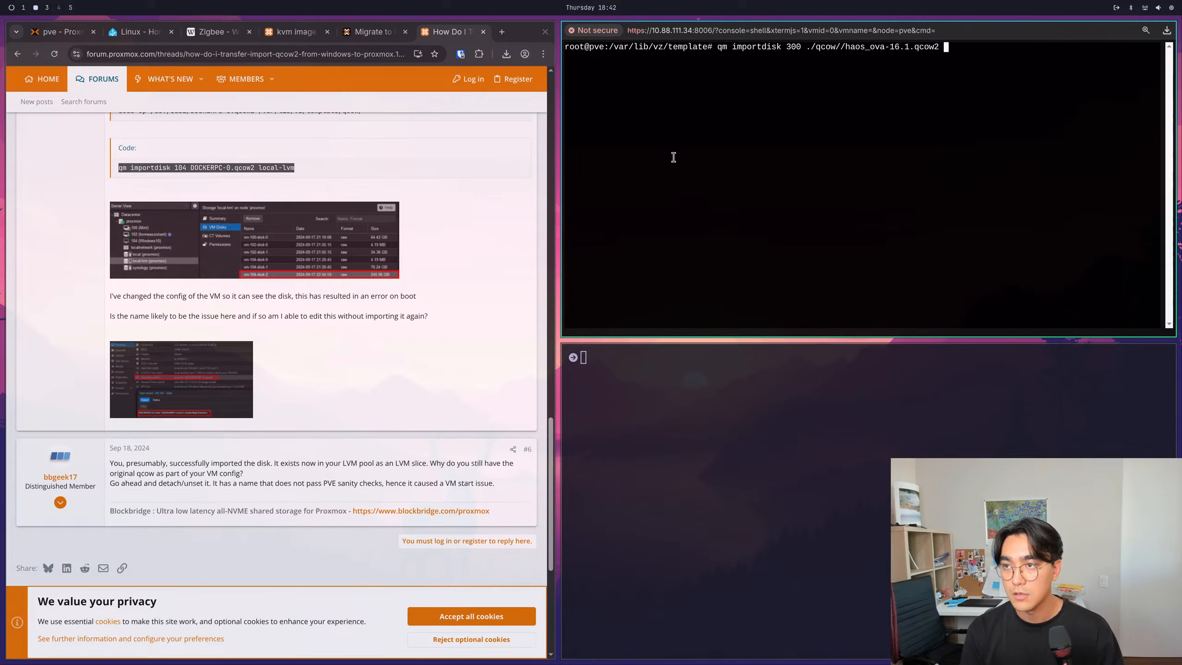
pyautogui.write('local-lv')
pyautogui.press('BackSpace')
pyautogui.press('BackSpace')
pyautogui.press('BackSpace')
pyautogui.press('BackSpace')
pyautogui.press('BackSpace')
pyautogui.press('BackSpace')
pyautogui.press('BackSpace')
pyautogui.press('BackSpace')
pyautogui.press('BackSpace')
pyautogui.press('BackSpace')
pyautogui.press('BackSpace')
pyautogui.press('BackSpace')
pyautogui.press('BackSpace')
pyautogui.press('BackSpace')
pyautogui.press('BackSpace')
pyautogui.press('BackSpace')
pyautogui.press('BackSpace')
pyautogui.press('BackSpace')
pyautogui.press('BackSpace')
pyautogui.press('BackSpace')
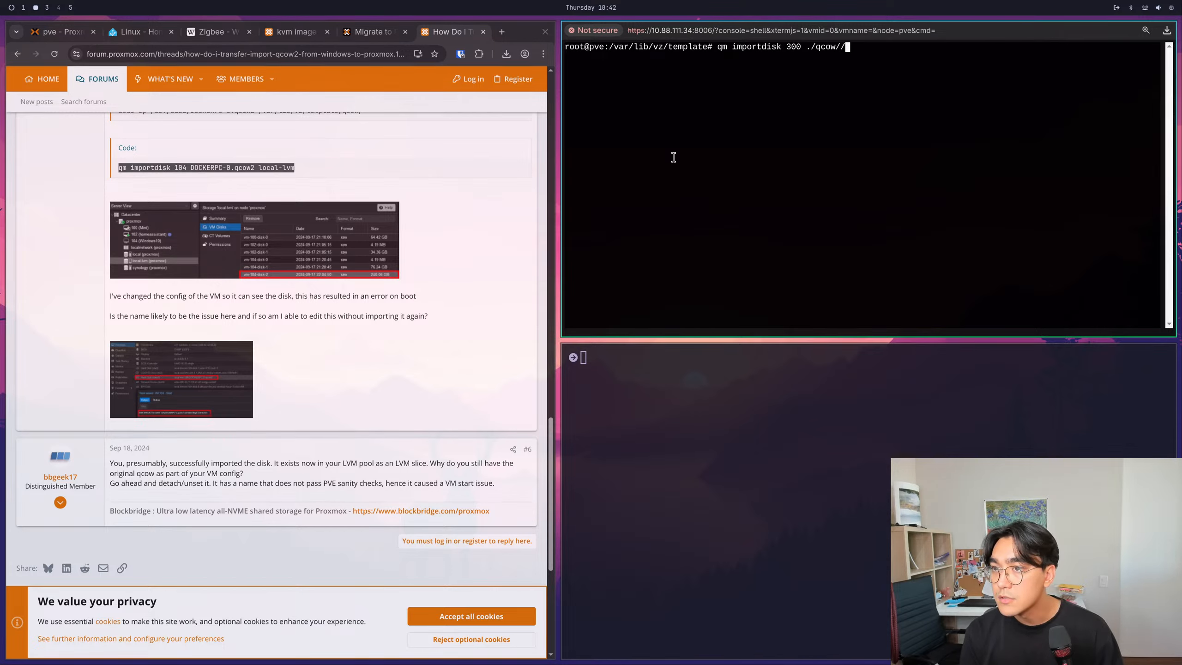
pyautogui.press('Tab')
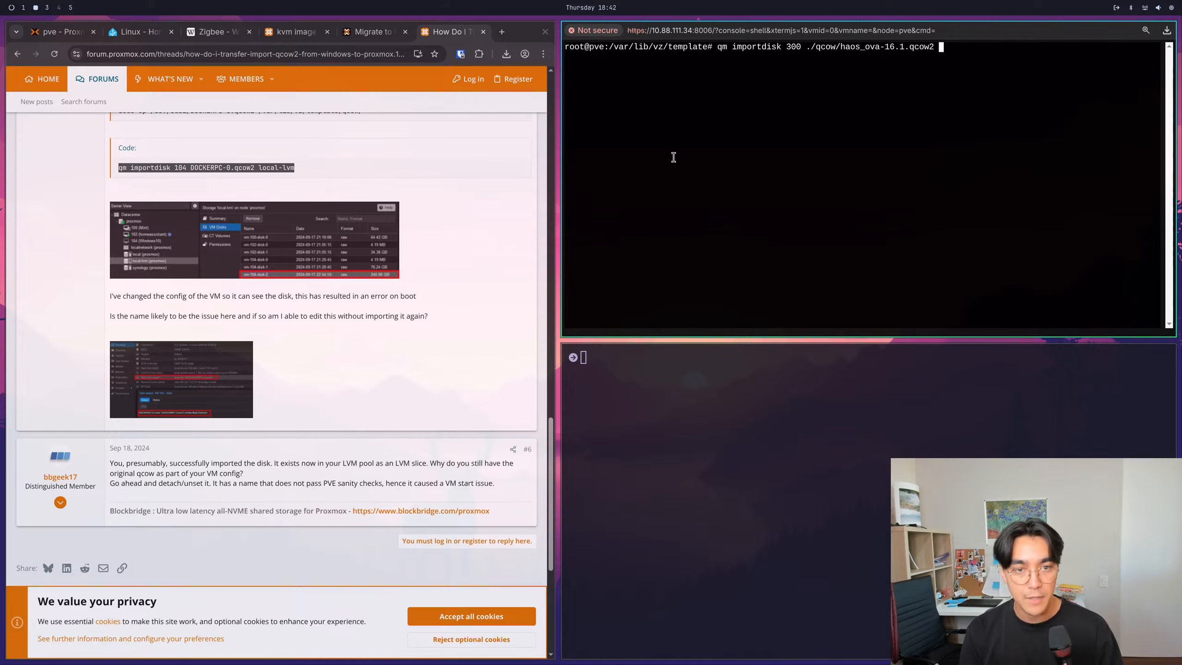
pyautogui.write('local')
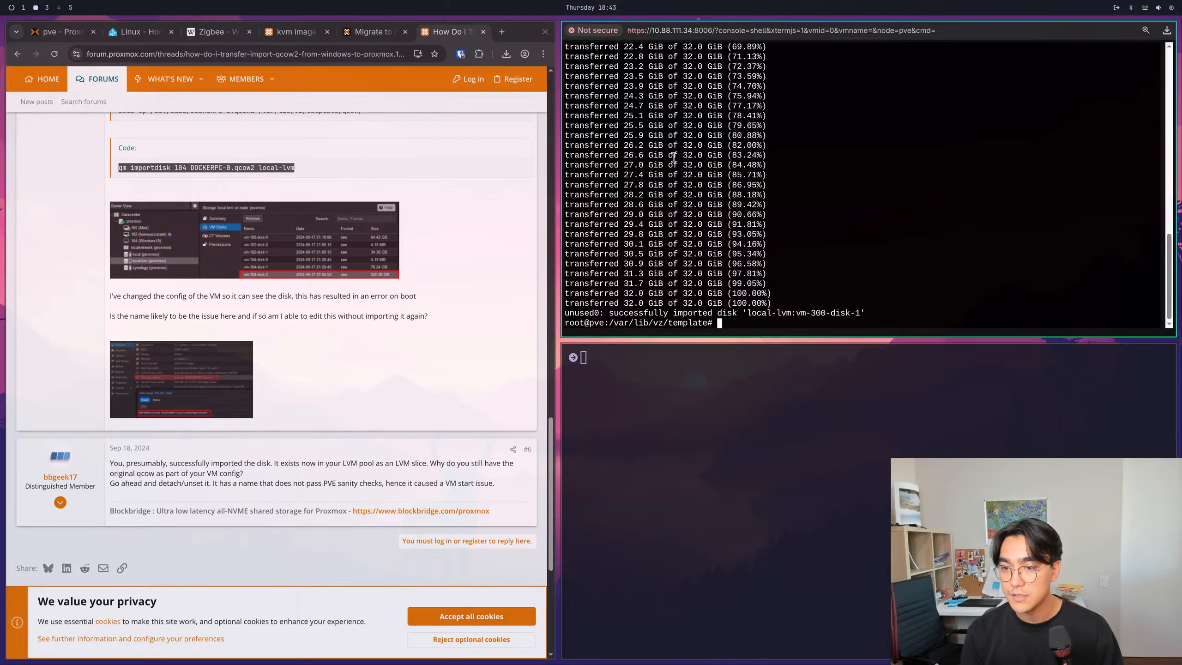
# - Copy the executed qm importdisk command from the shell and add it as an inline-code list item below the scp line in homeAssistant.md
pyautogui.scroll(15, 838, 252)
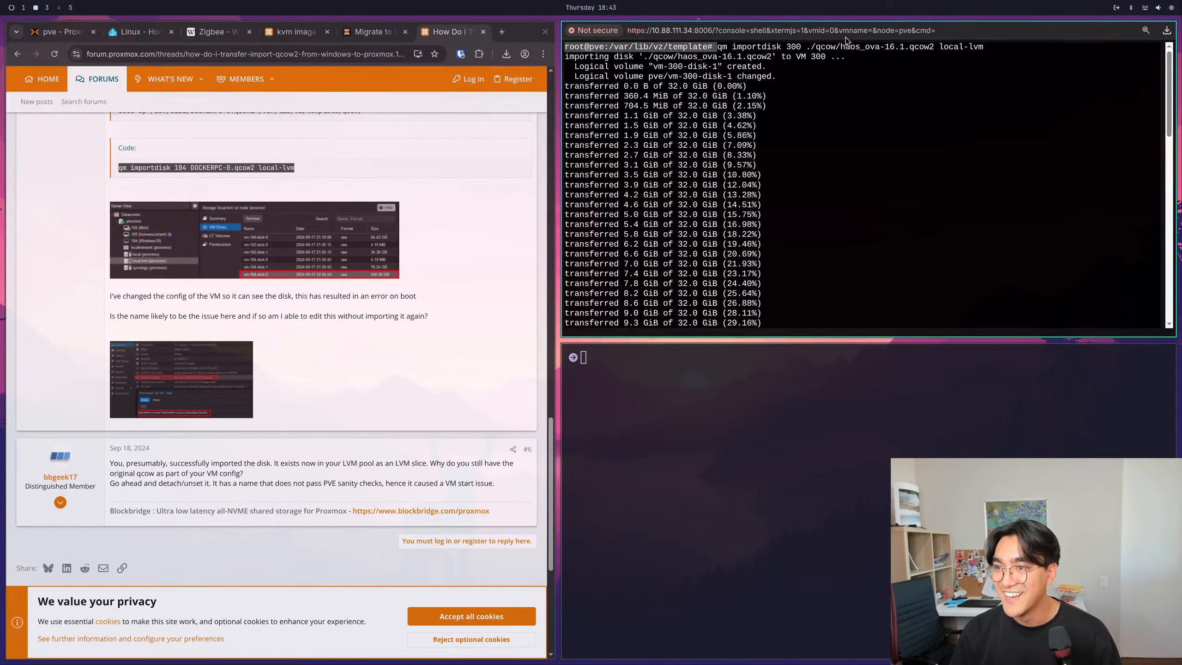
pyautogui.moveTo(719, 47); pyautogui.dragTo(983, 47)
pyautogui.rightClick(981, 51)
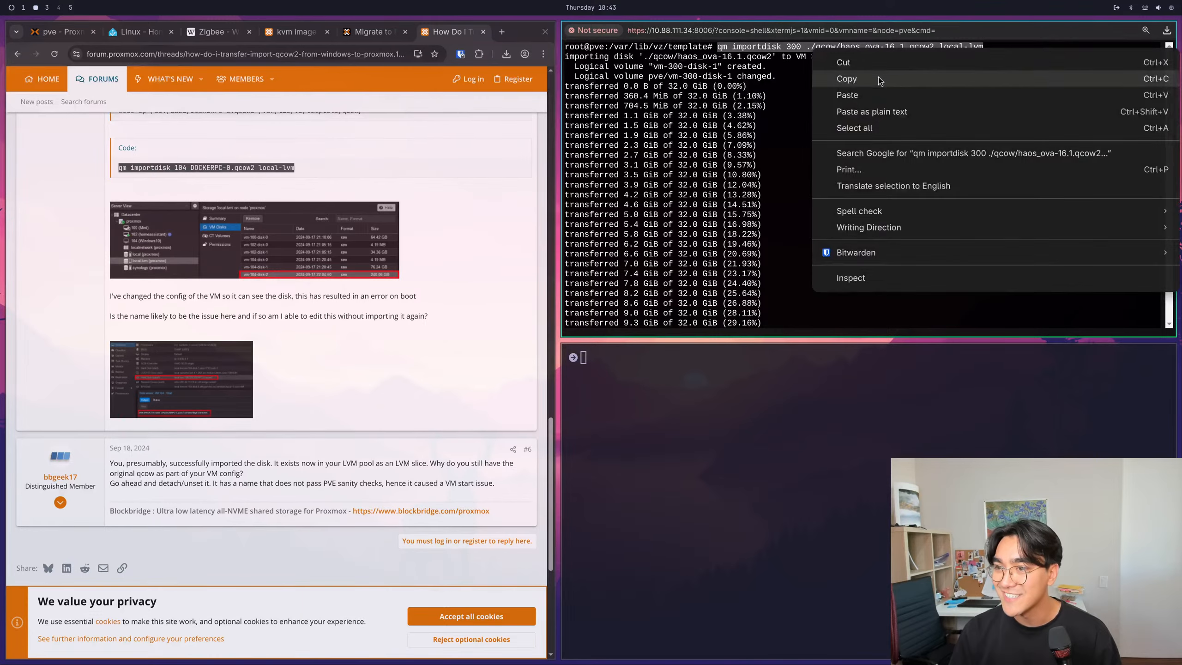
pyautogui.click(845, 79)
pyautogui.press('super+1')
pyautogui.click(419, 397)
pyautogui.press('k')
pyautogui.press('k')
pyautogui.write('i')
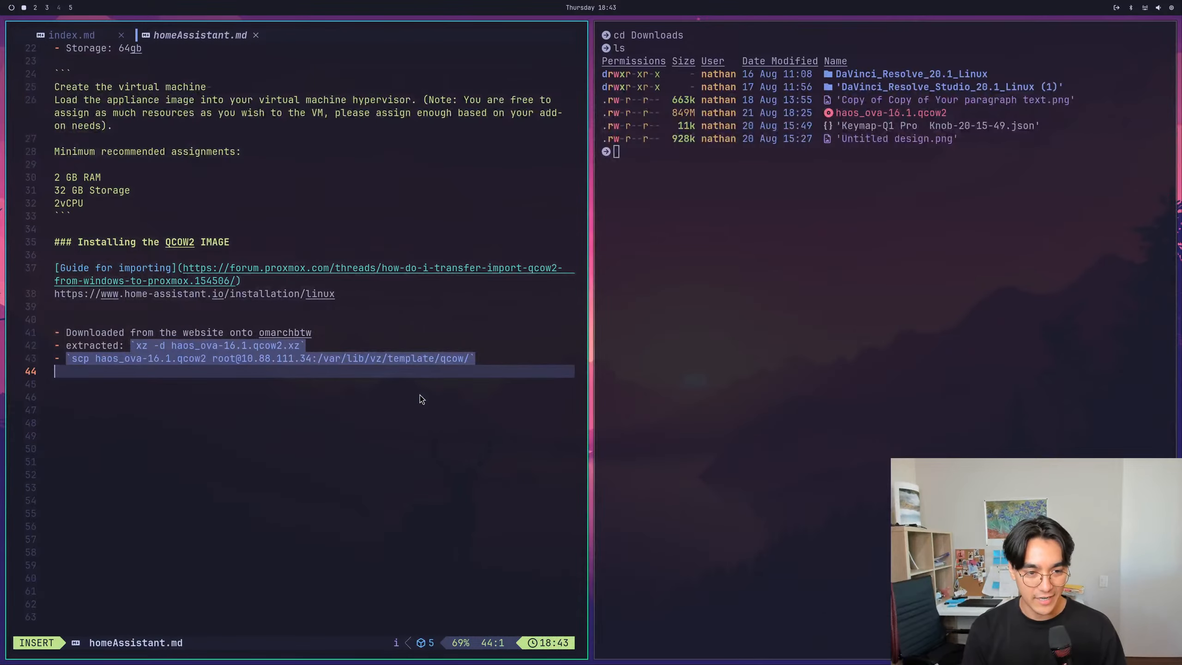
pyautogui.write('- `')
pyautogui.hotkey('ctrl', 'shift', 'v')
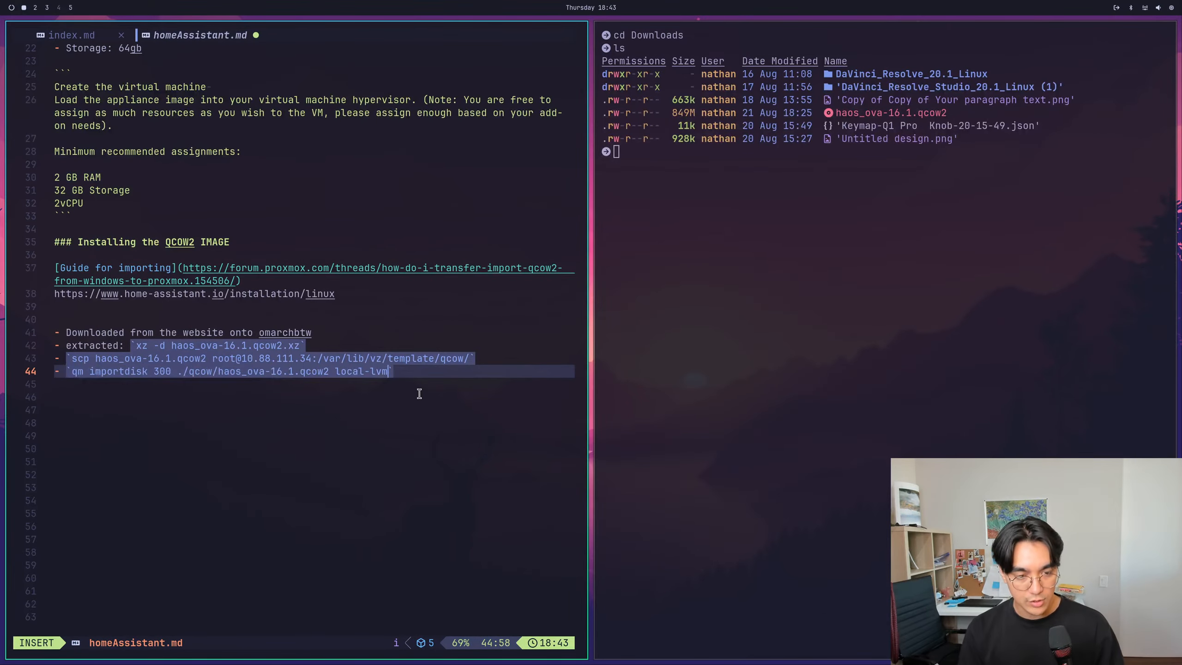
# - Replace the relative start of the image path in the qm importdisk note with /var/lib/vz/template/ before qcow/haos_ova-16.1.qcow2
pyautogui.press('Escape')
pyautogui.press('w')
pyautogui.press('w')
pyautogui.press('w')
pyautogui.press('w')
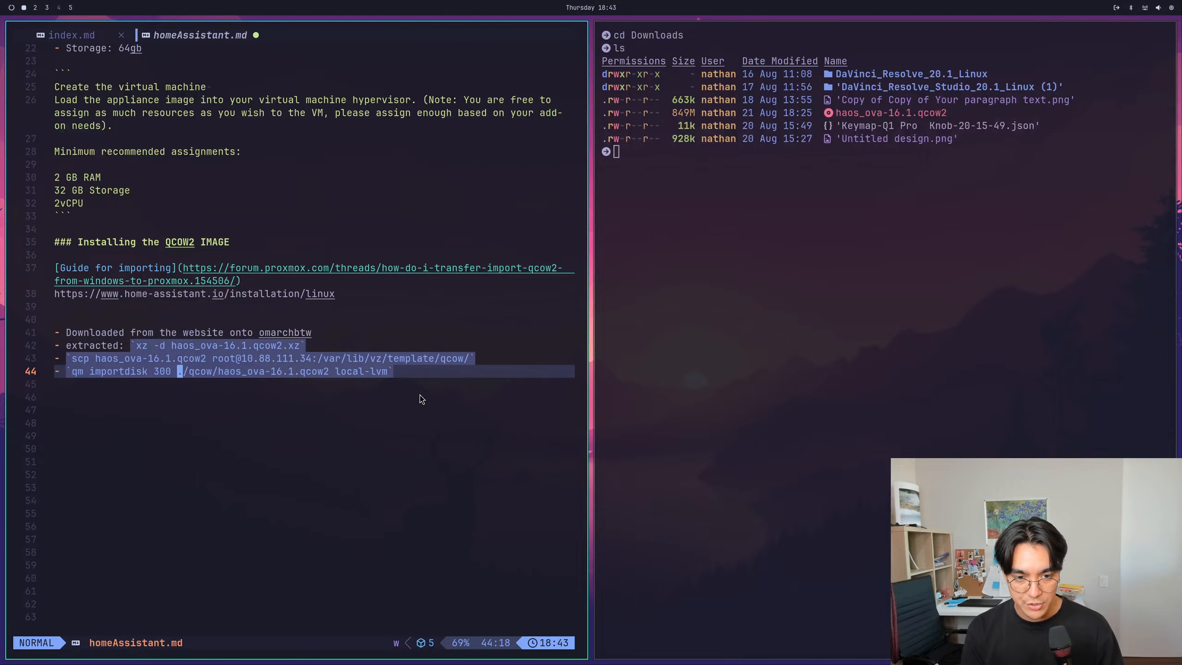
pyautogui.write('xi/va')
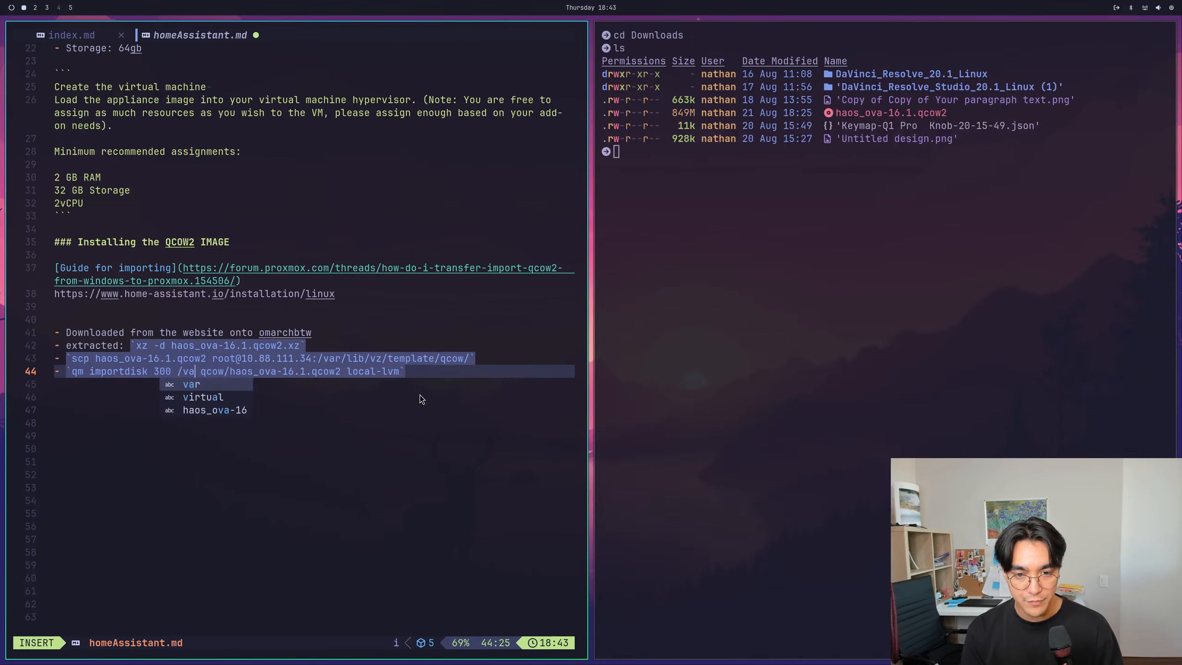
pyautogui.write('r/lib/lvz')
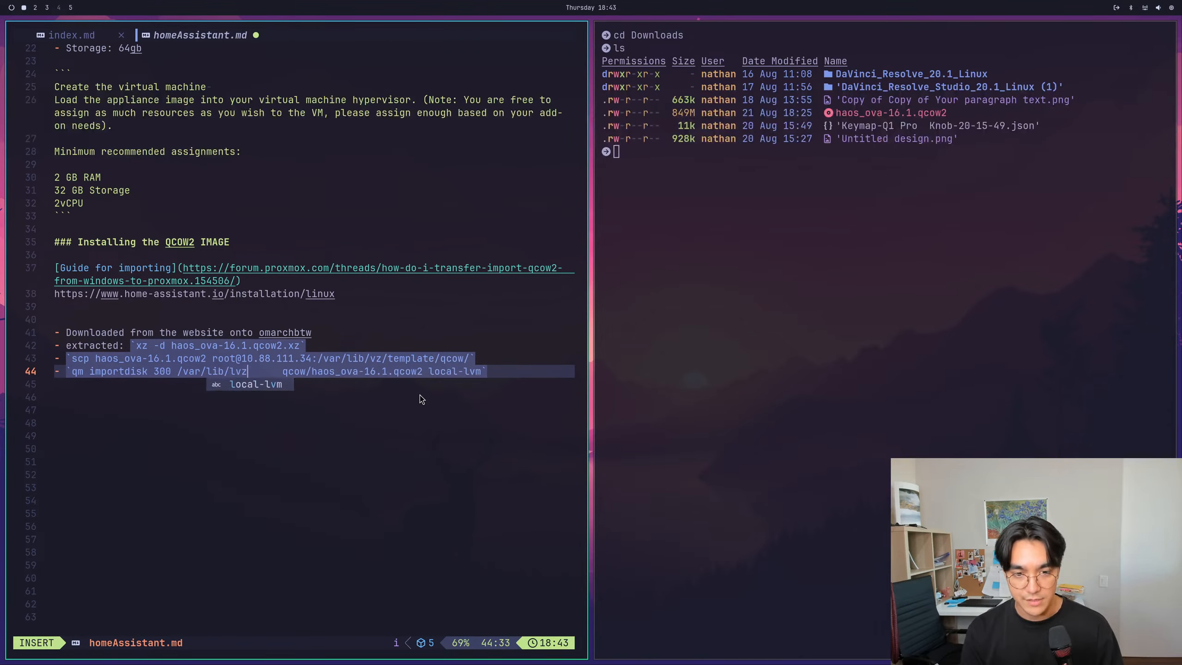
pyautogui.press('BackSpace')
pyautogui.press('BackSpace')
pyautogui.press('BackSpace')
pyautogui.write('vz/template/')
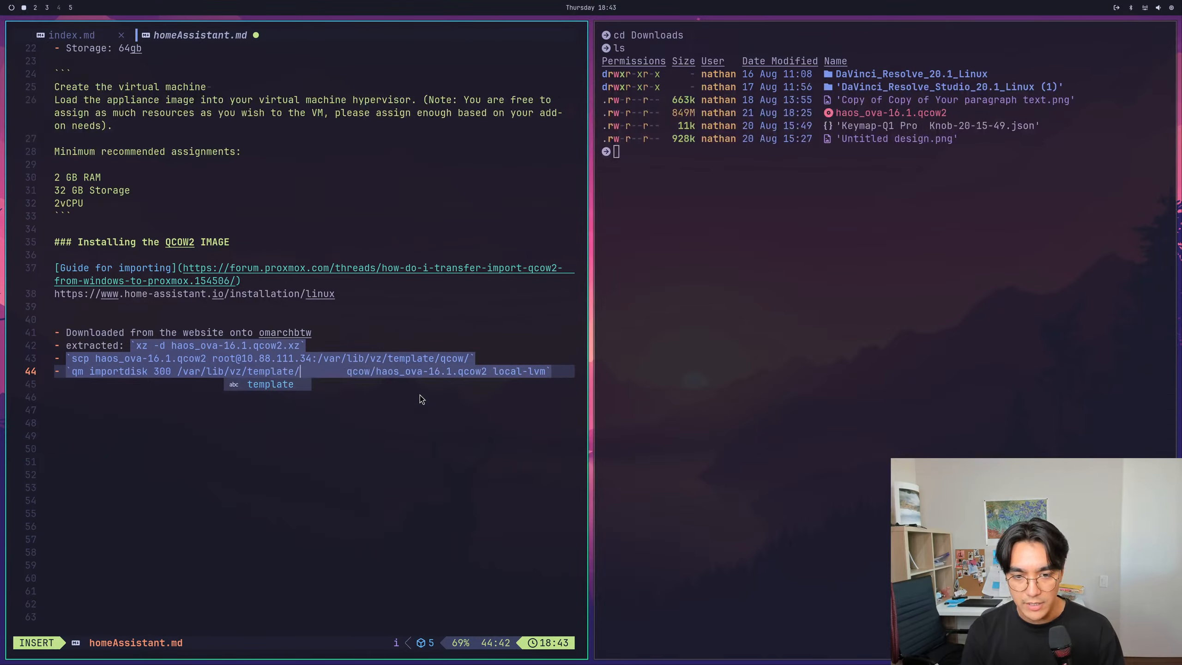
# - Save homeAssistant.md with the completed qm importdisk entry
pyautogui.press('Escape')
pyautogui.press(':')
pyautogui.write('w')
pyautogui.press('Return')
pyautogui.press(':')
pyautogui.write('w')
pyautogui.press('Return')
pyautogui.press('k')
pyautogui.press('k')
pyautogui.press('k')
pyautogui.press('k')
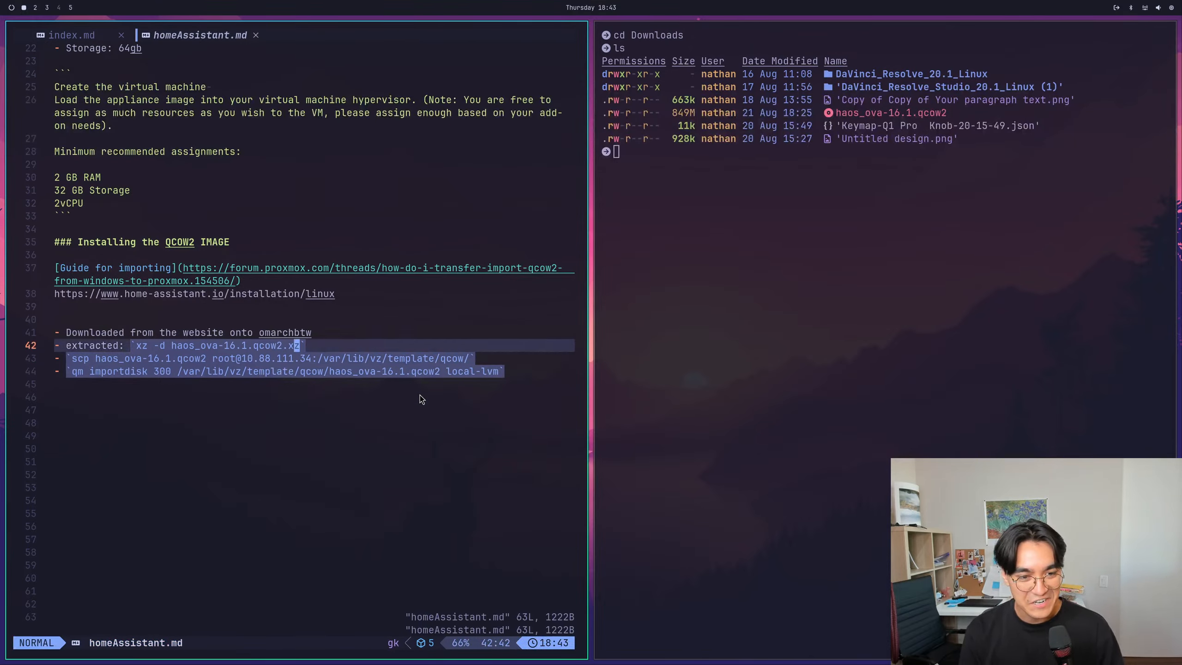
pyautogui.press('j')
pyautogui.press('j')
# - Return to the Proxmox web interface in the browser and open the summary of VM 300 (HomeAssistantOS)
pyautogui.press('super+2')
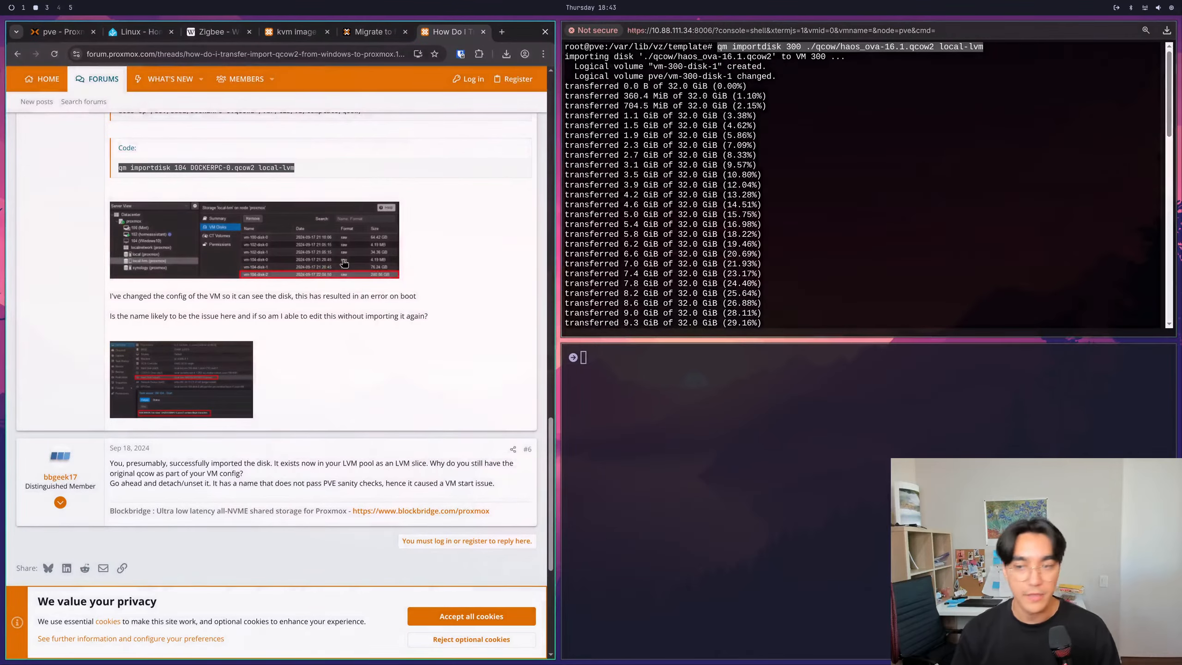
pyautogui.moveTo(613, 288); pyautogui.dragTo(789, 286)
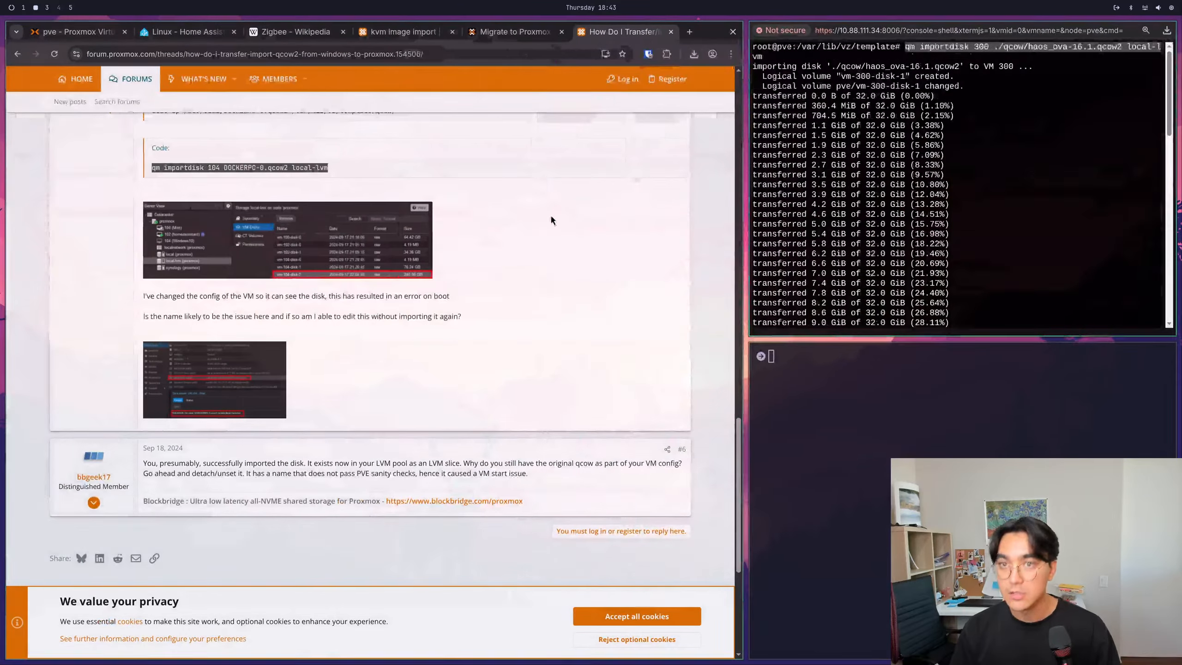
pyautogui.click(512, 31)
pyautogui.click(405, 33)
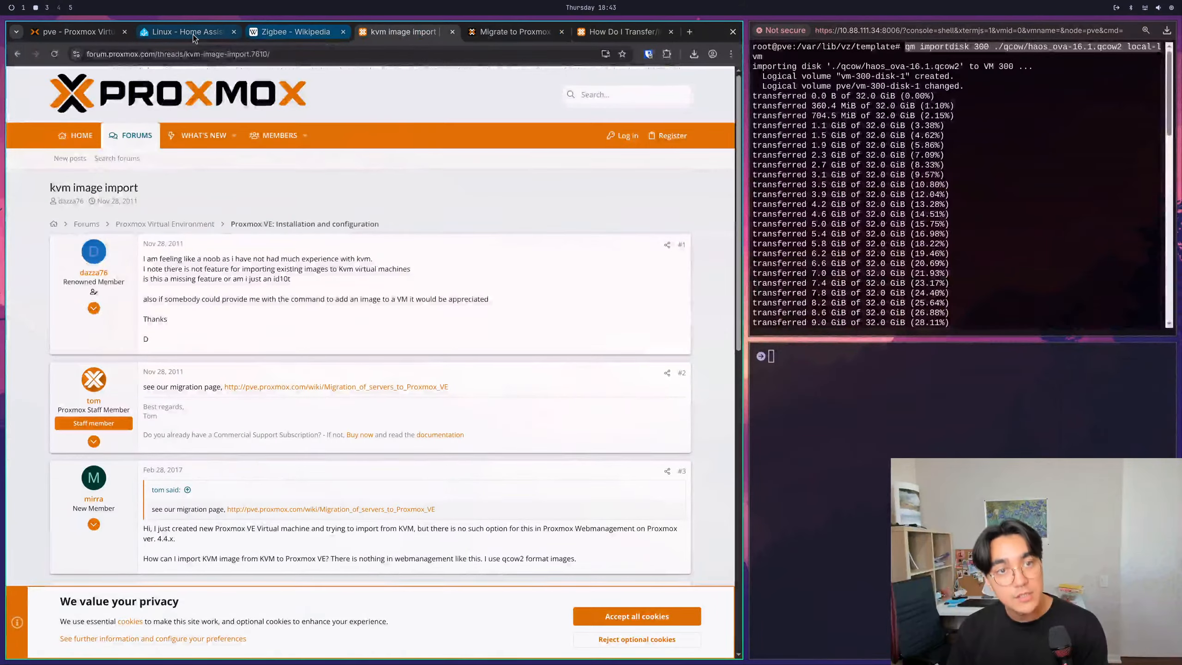
pyautogui.click(83, 33)
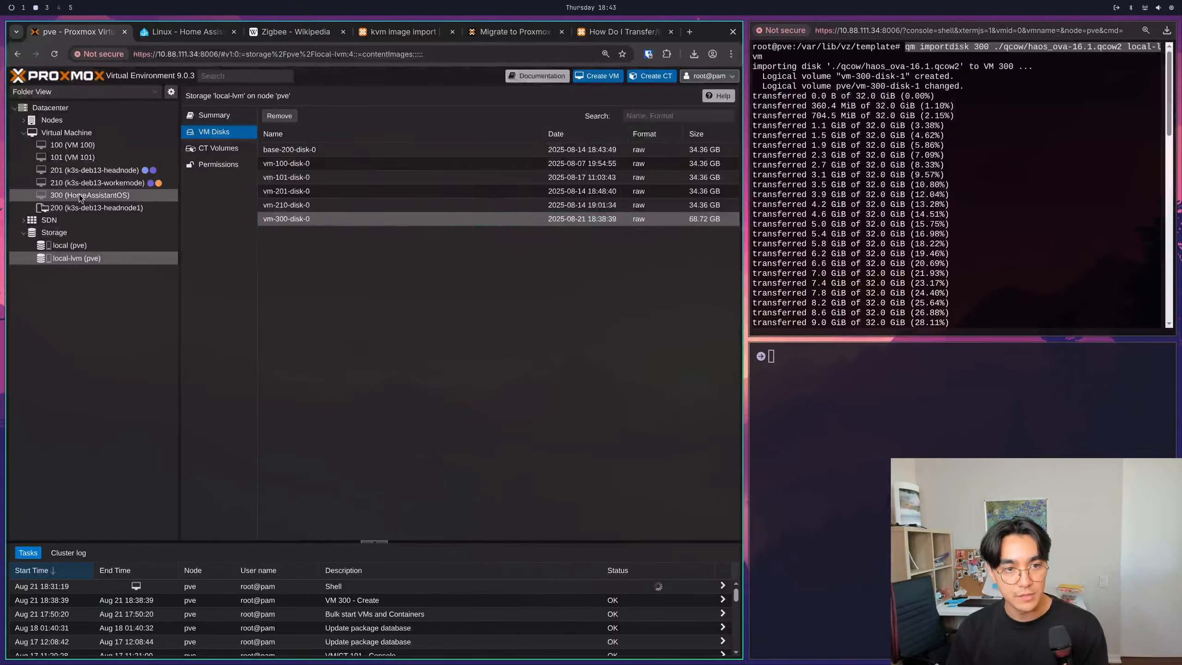
pyautogui.click(84, 195)
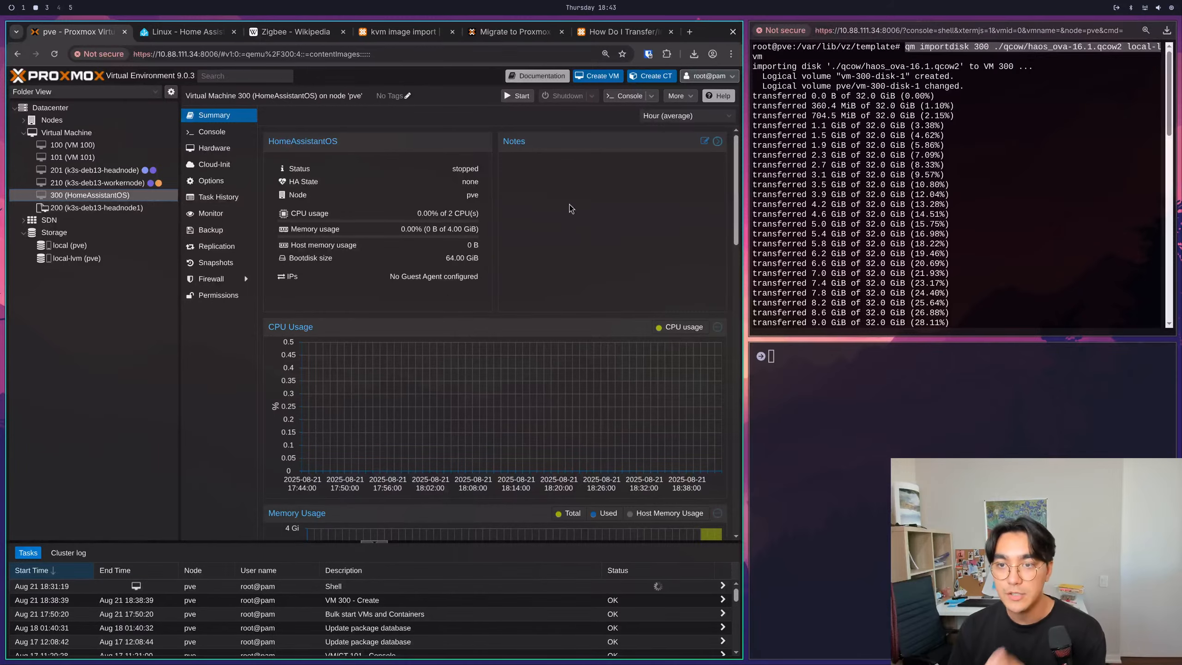
# - Close the Proxmox shell window and confirm leaving the page
pyautogui.click(1002, 225)
pyautogui.press('super+w')
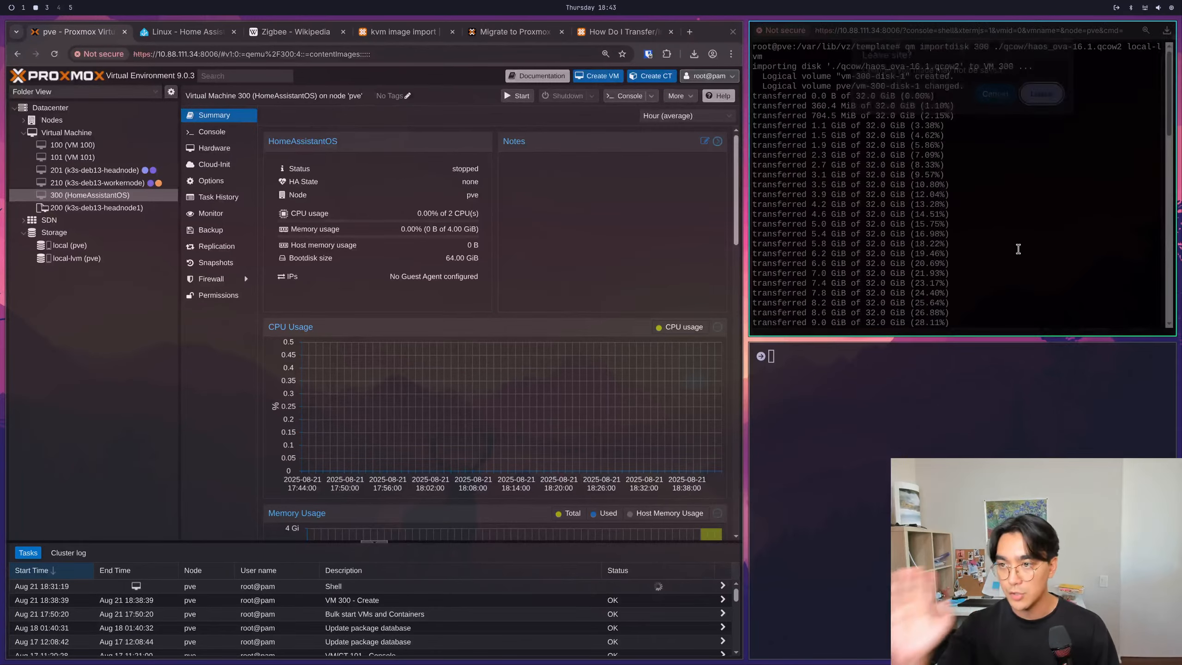
pyautogui.click(1045, 95)
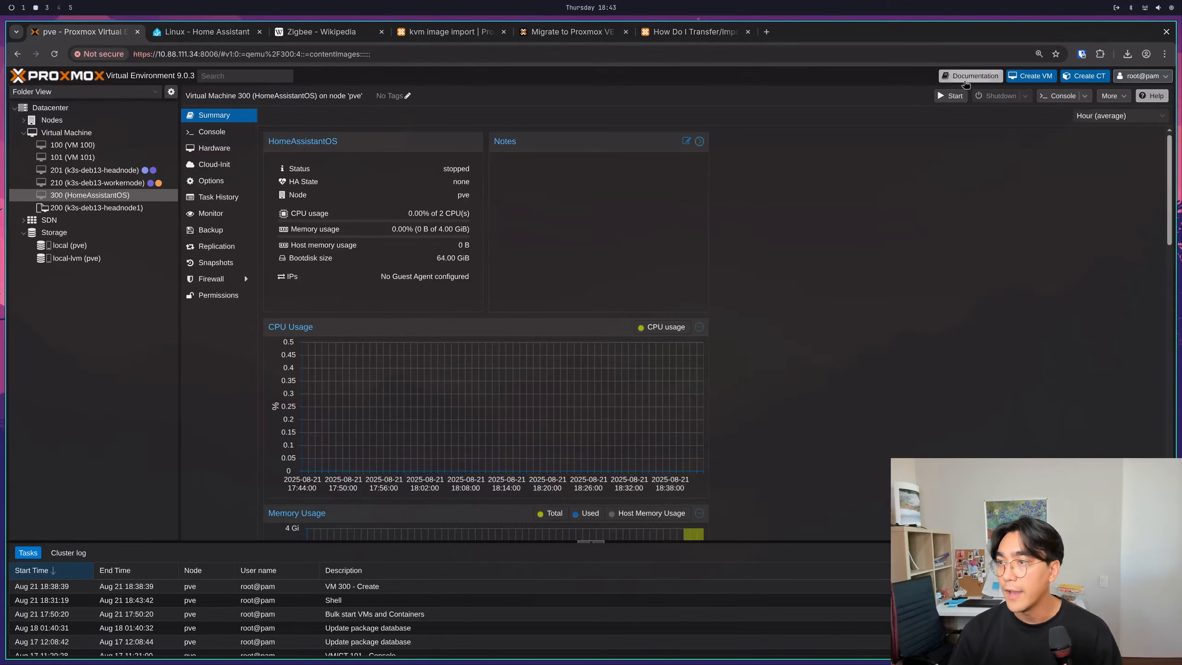
# - Start VM 300, check its boot output in the console, and close the console window
pyautogui.click(952, 96)
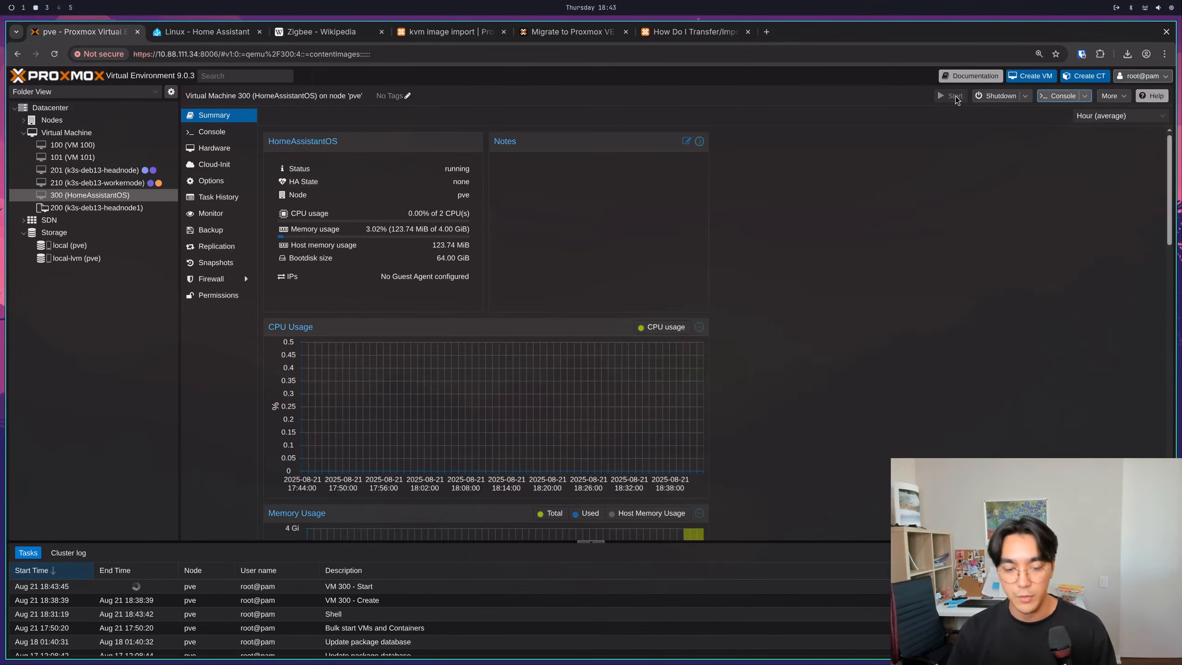
pyautogui.click(1057, 97)
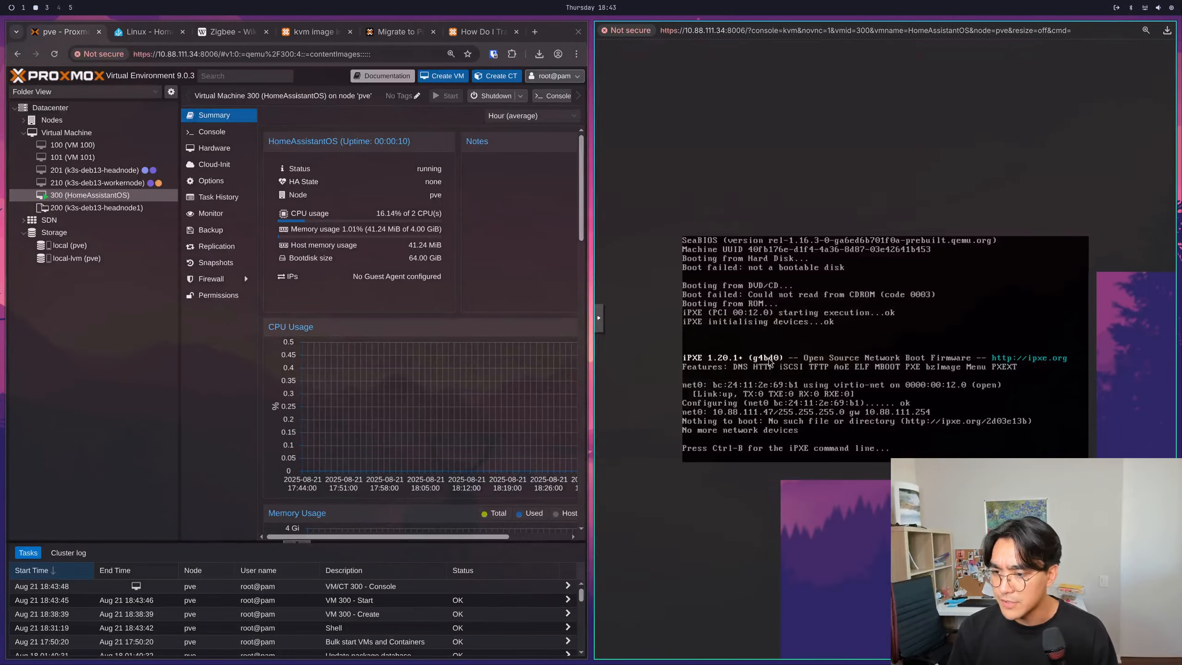
pyautogui.press('super+w')
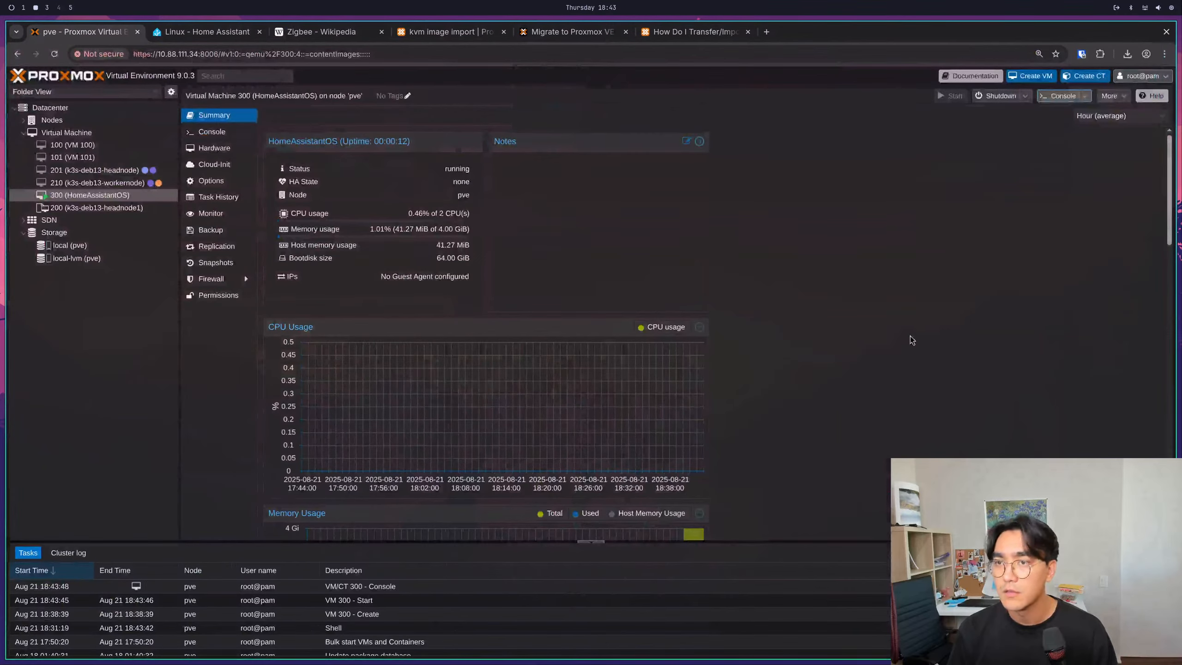
# - Stop VM 300 (HomeAssistantOS) and confirm the stop
pyautogui.rightClick(130, 197)
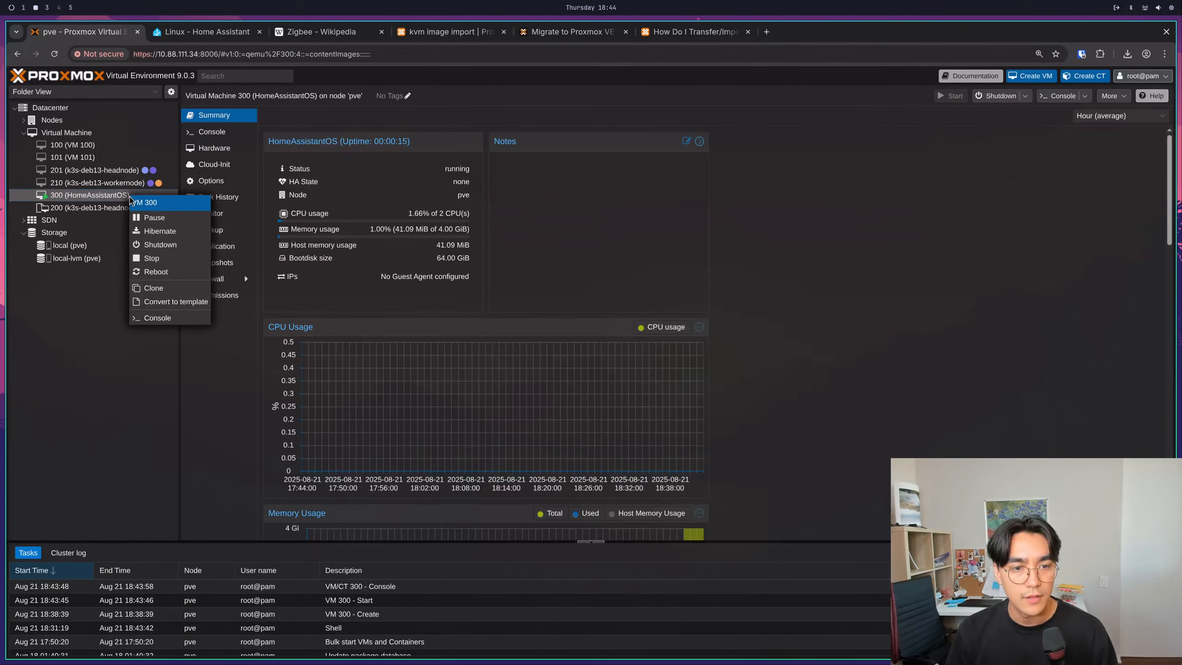
pyautogui.click(152, 258)
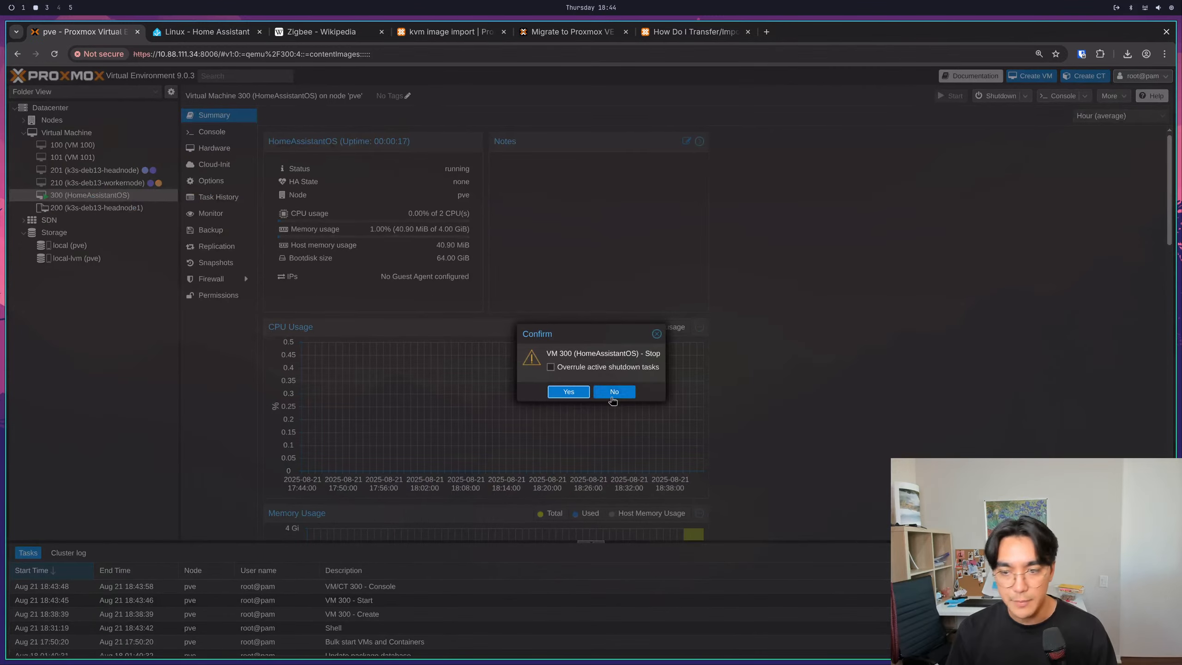
pyautogui.click(568, 392)
pyautogui.rightClick(89, 197)
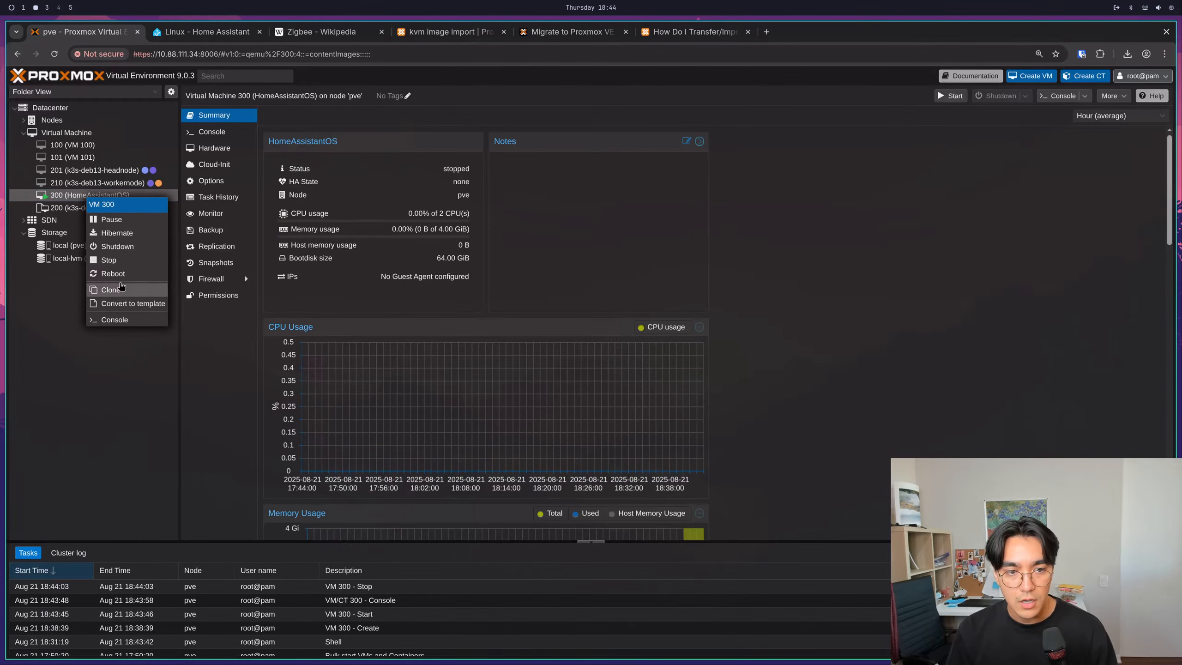
pyautogui.click(129, 382)
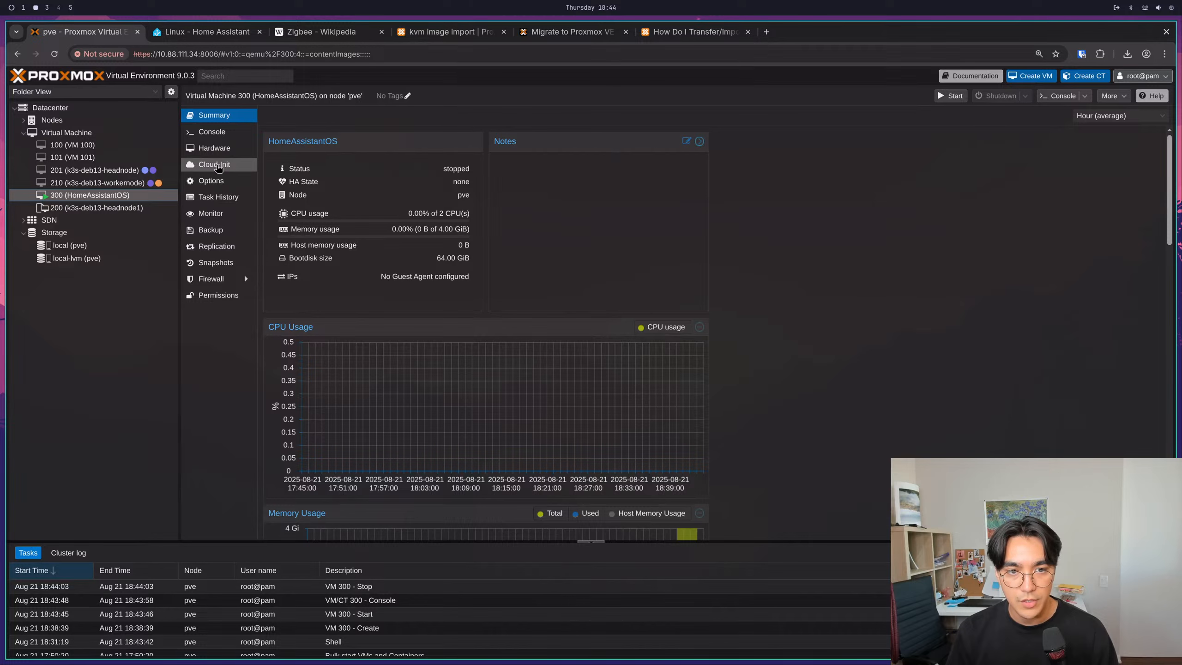
# - Inspect the CD/DVD drive's media options in VM 300's hardware list and cancel the edit
pyautogui.click(214, 148)
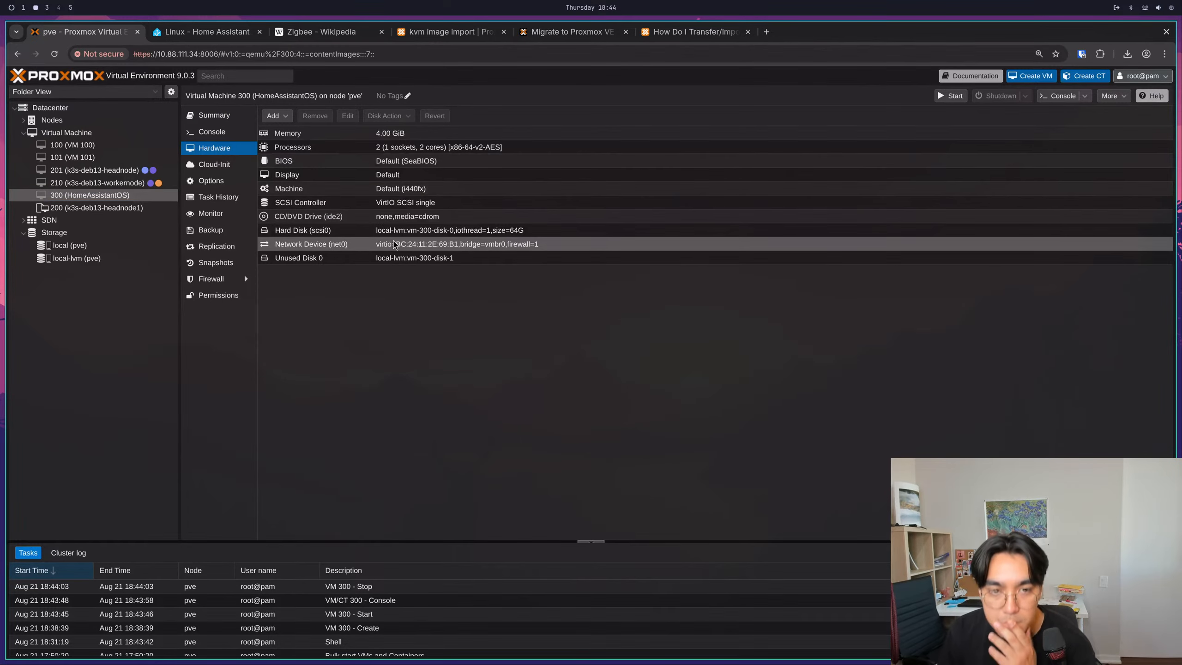
pyautogui.click(423, 218)
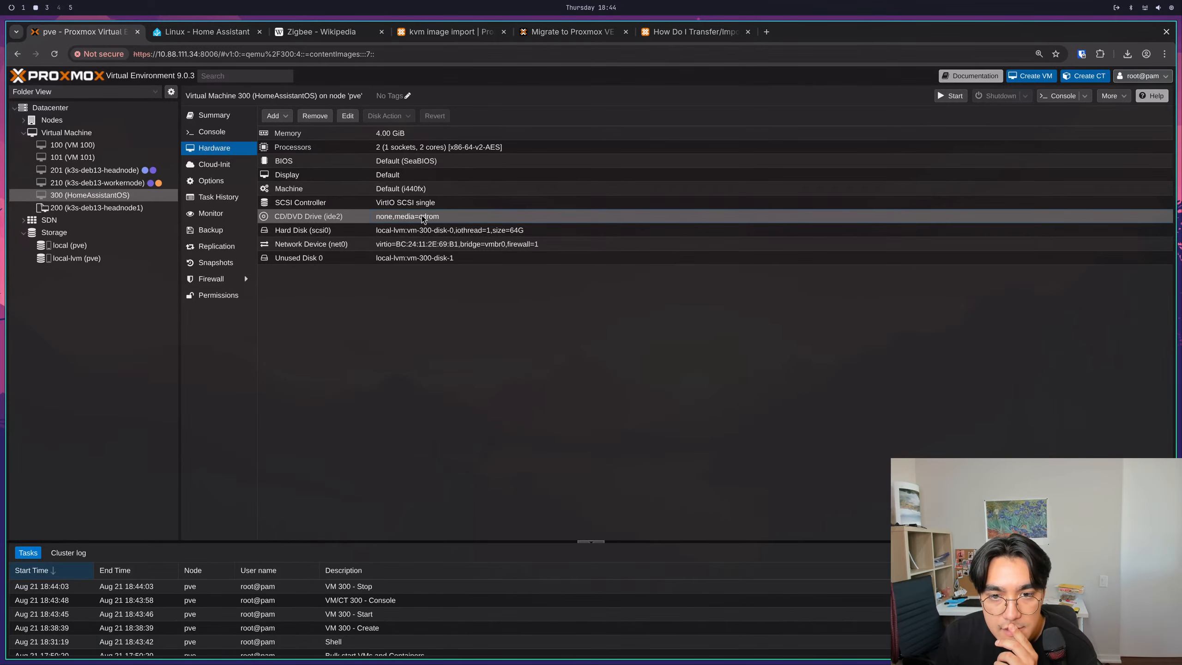
pyautogui.doubleClick(423, 218)
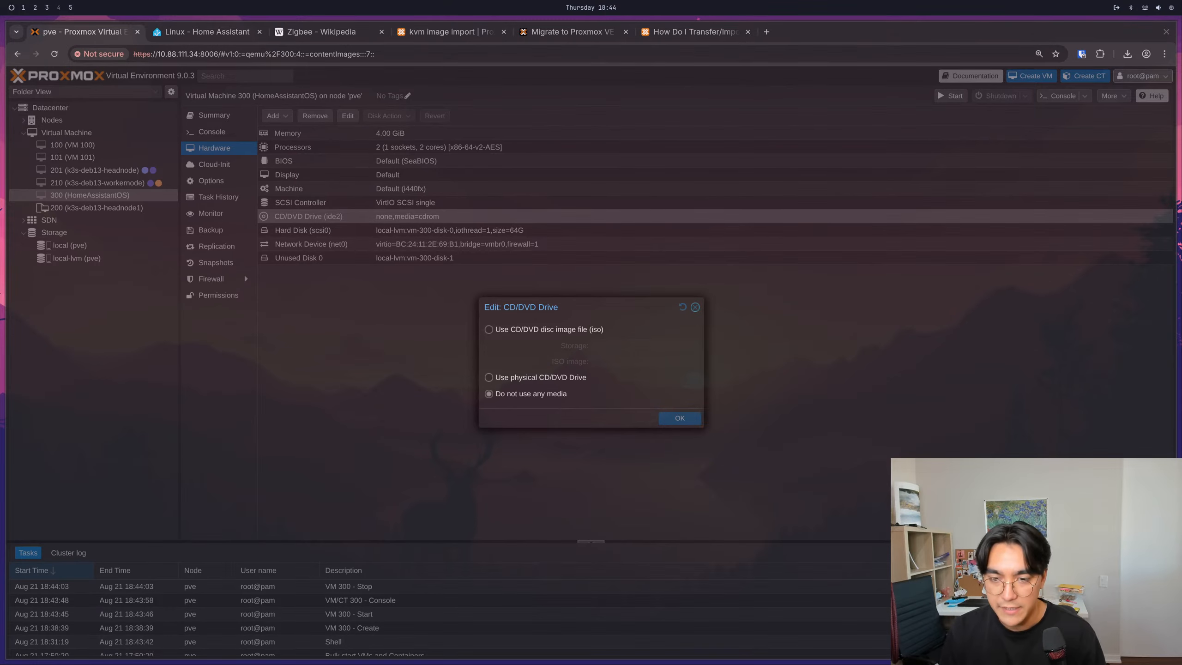
pyautogui.press('super+1')
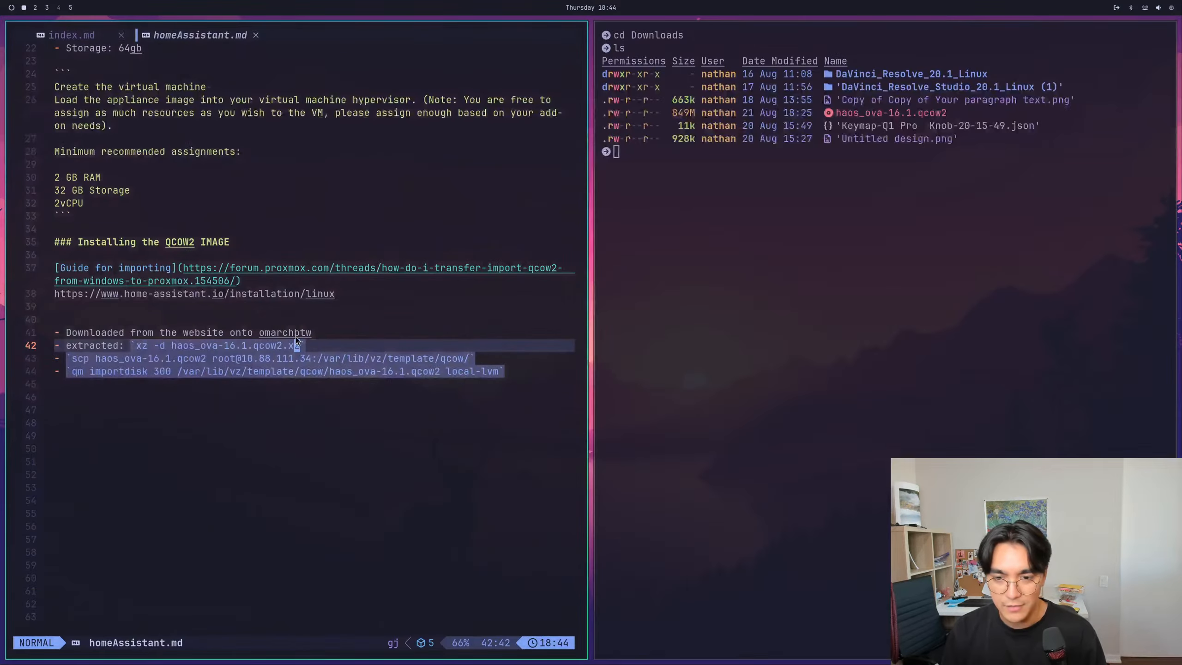
pyautogui.press('super+2')
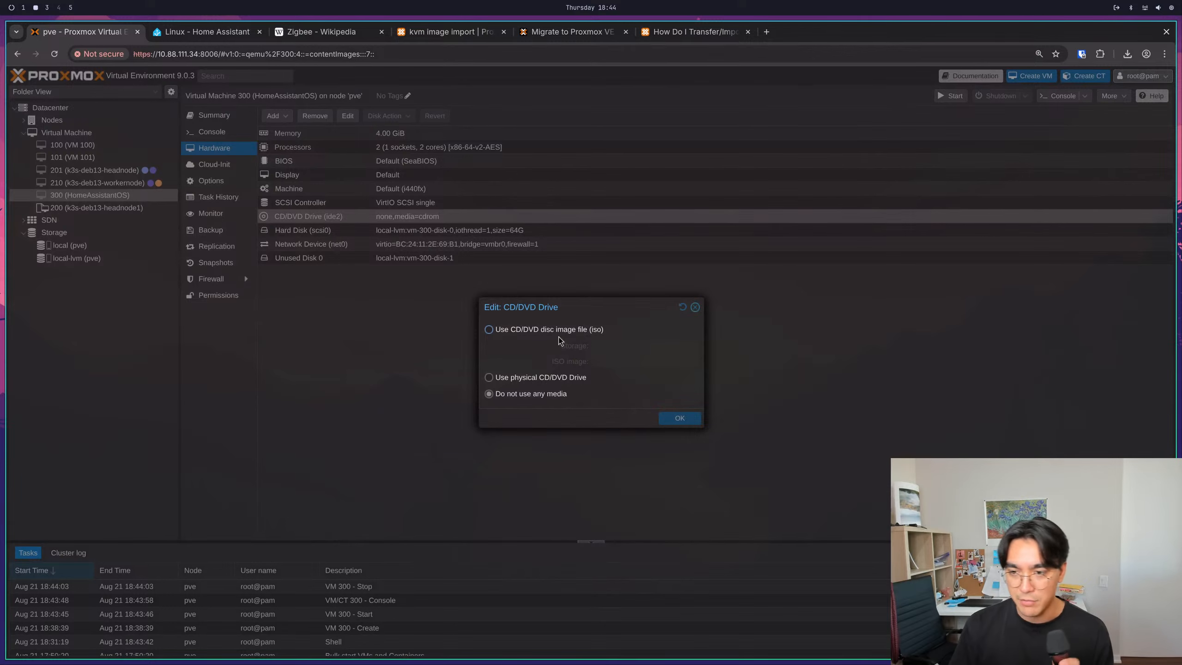
pyautogui.click(695, 307)
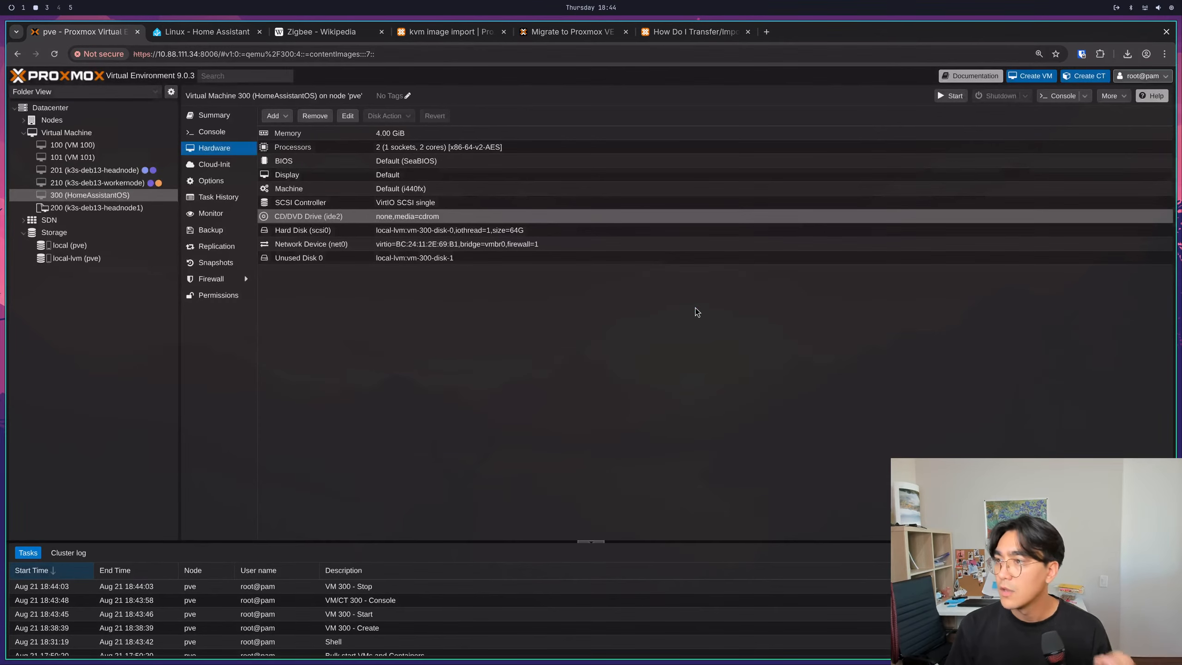
# - Inspect the available actions and the disk and bandwidth settings of VM 300's Unused Disk 0, and close its dialog without adding it
pyautogui.click(424, 235)
pyautogui.click(441, 260)
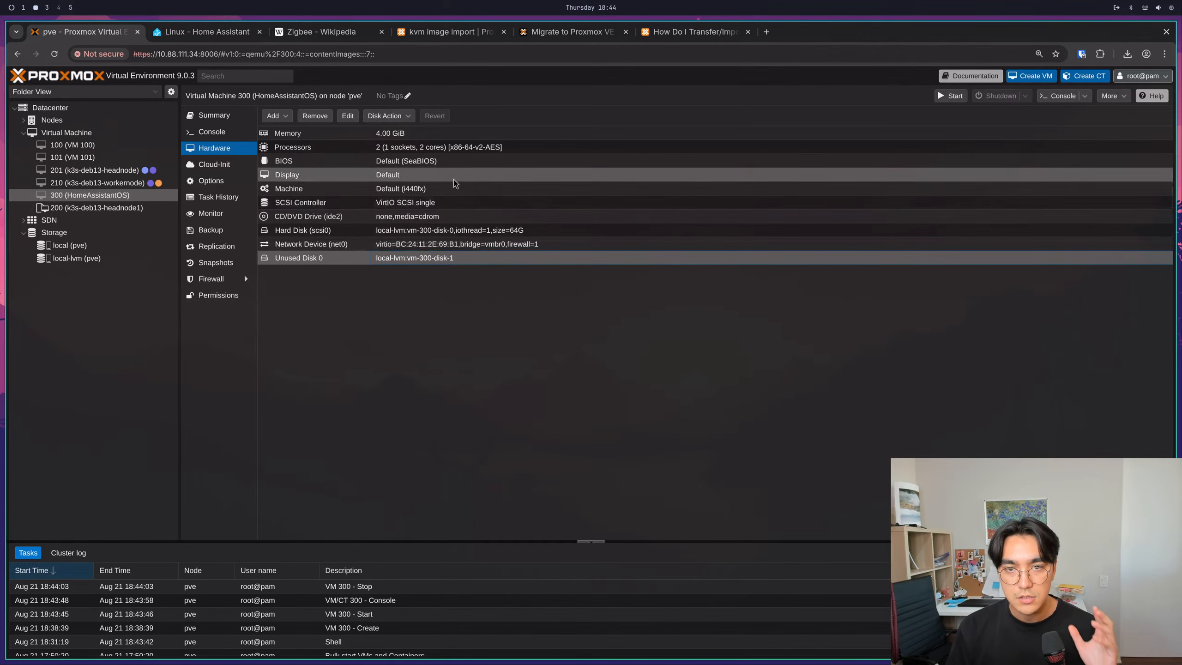
pyautogui.click(389, 116)
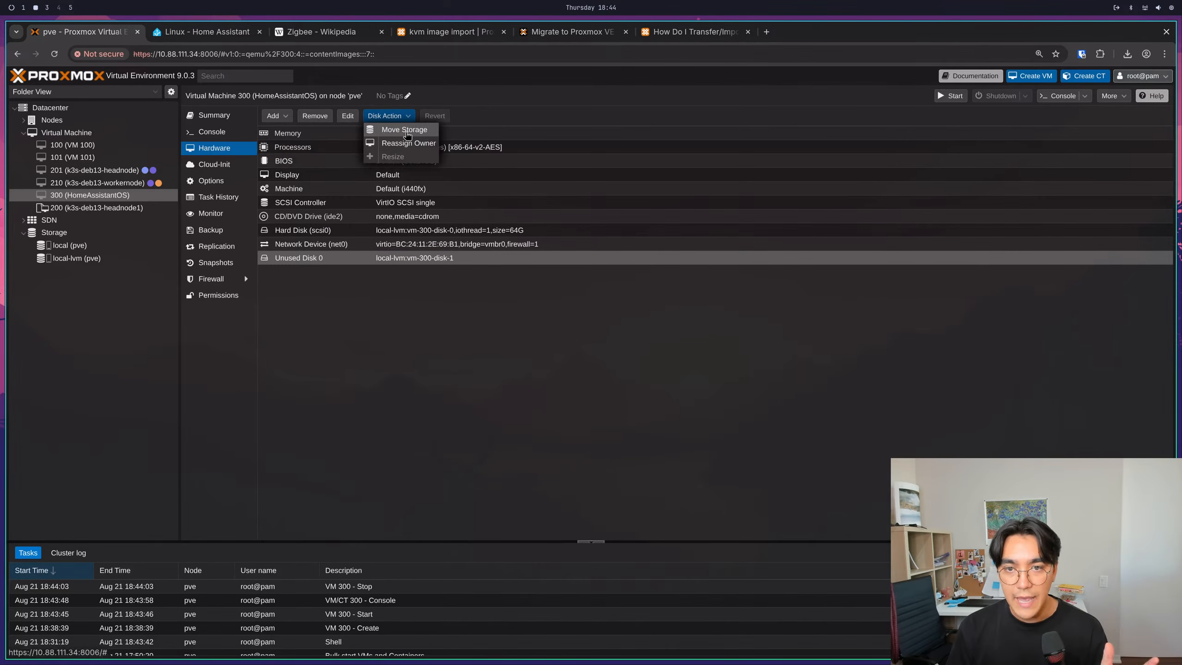
pyautogui.click(346, 119)
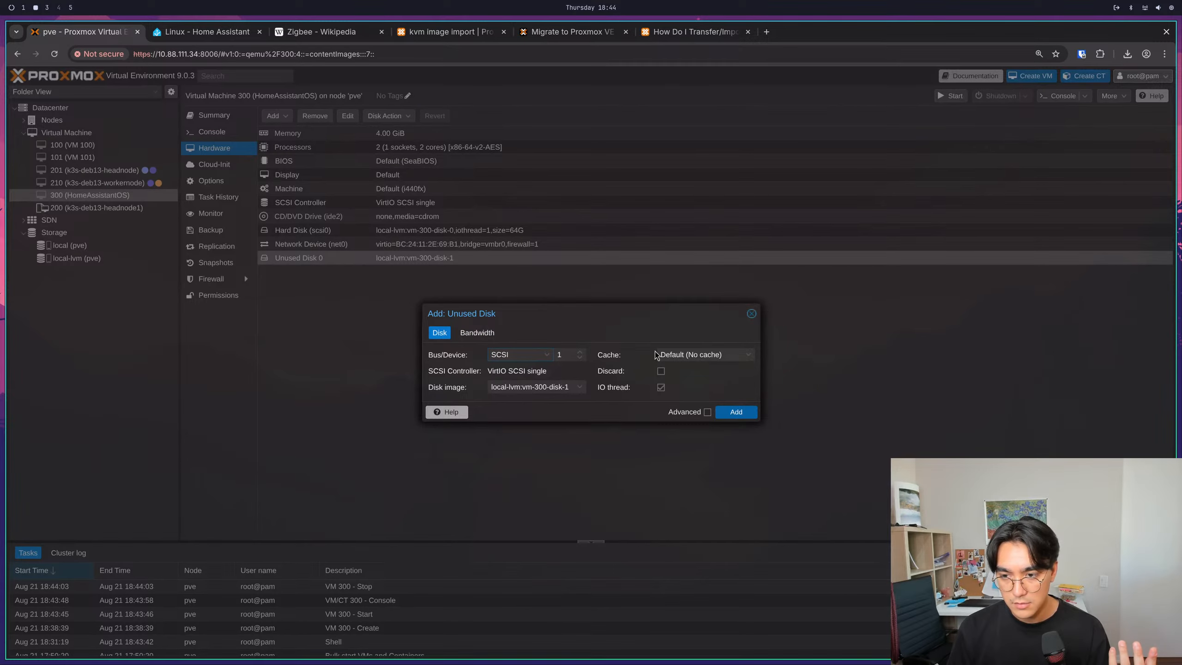
pyautogui.click(479, 331)
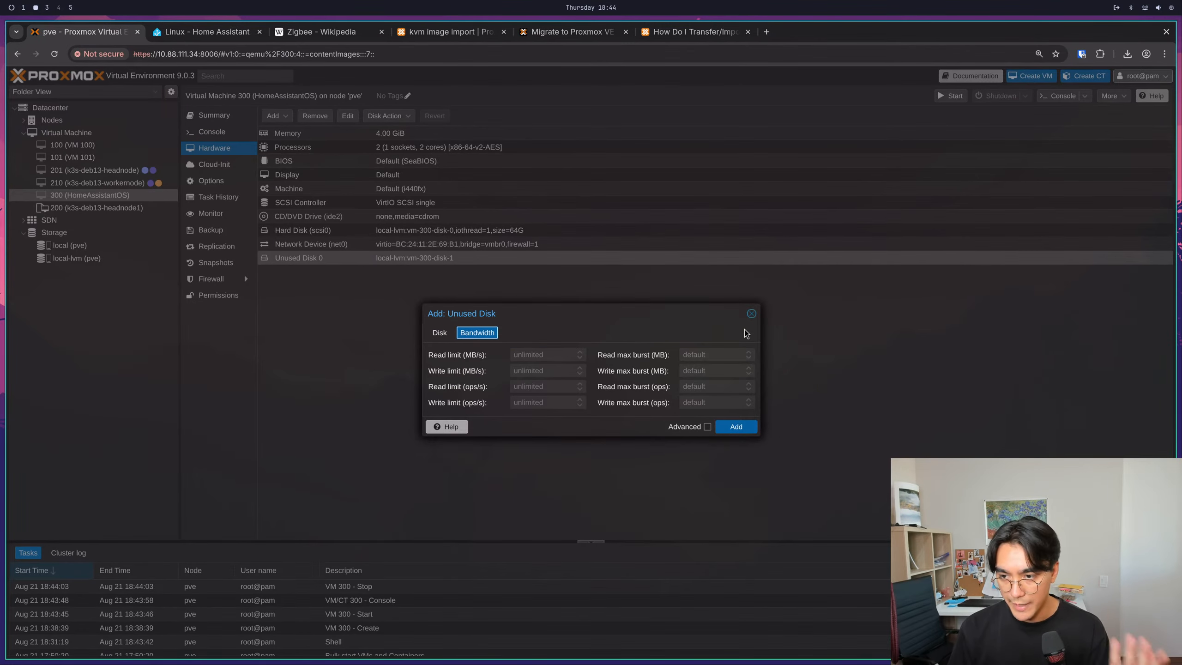
pyautogui.click(751, 314)
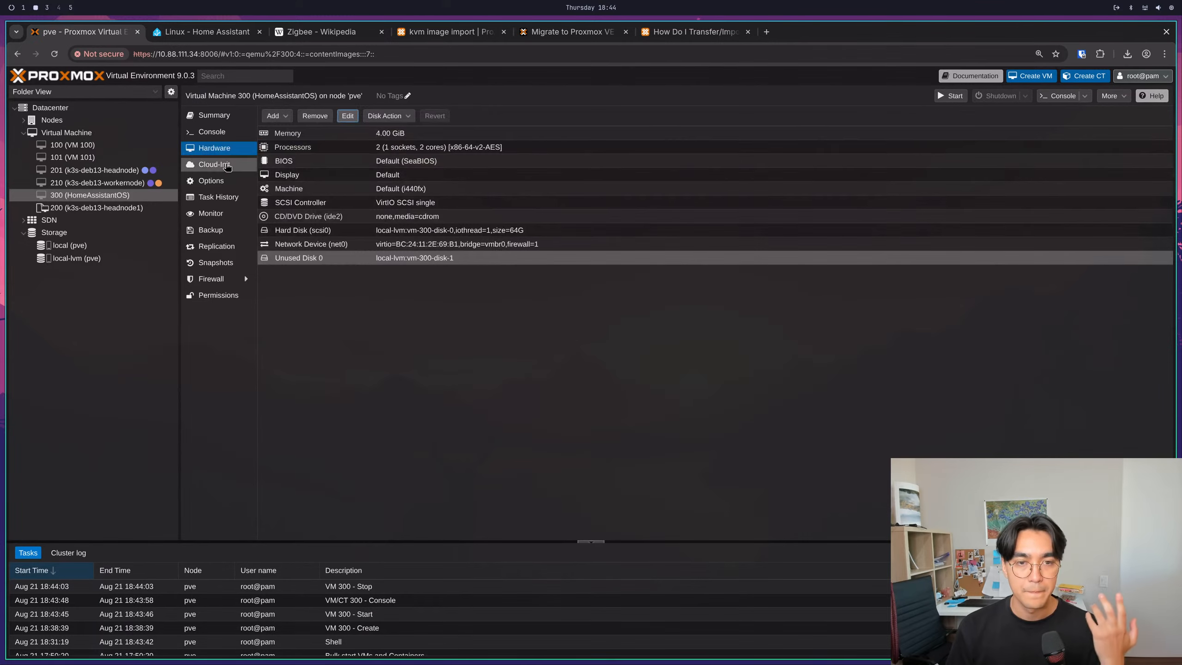
# - Review VM 300's Options and Task History, and return to its hardware list
pyautogui.click(227, 167)
pyautogui.click(226, 181)
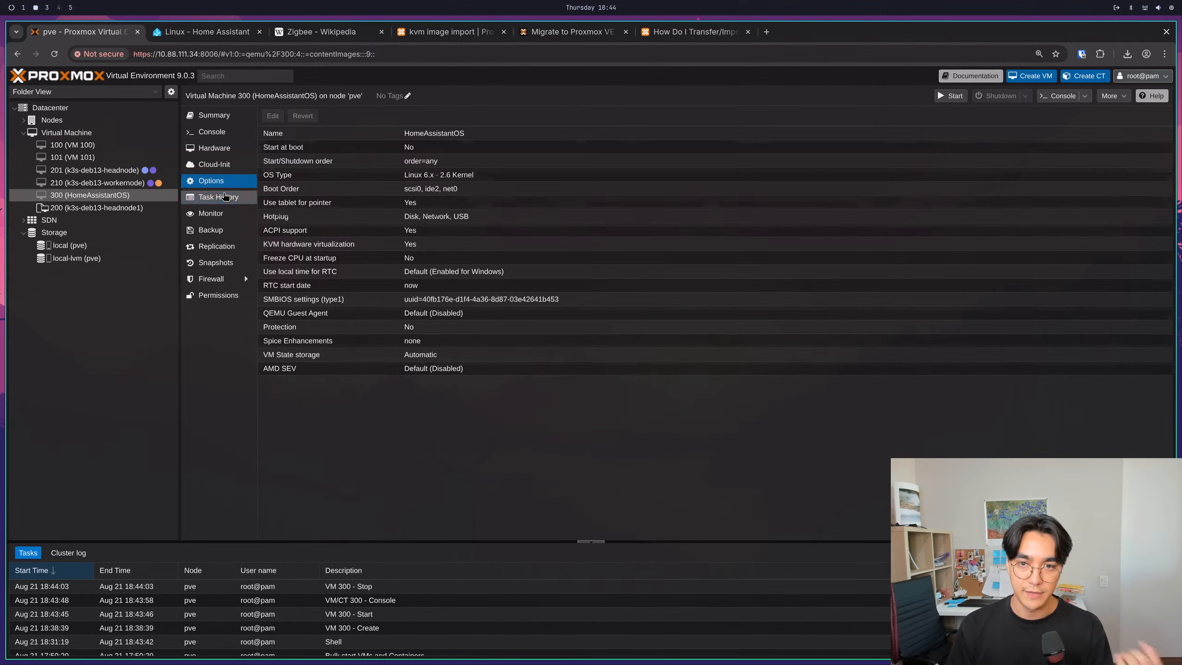
pyautogui.click(225, 196)
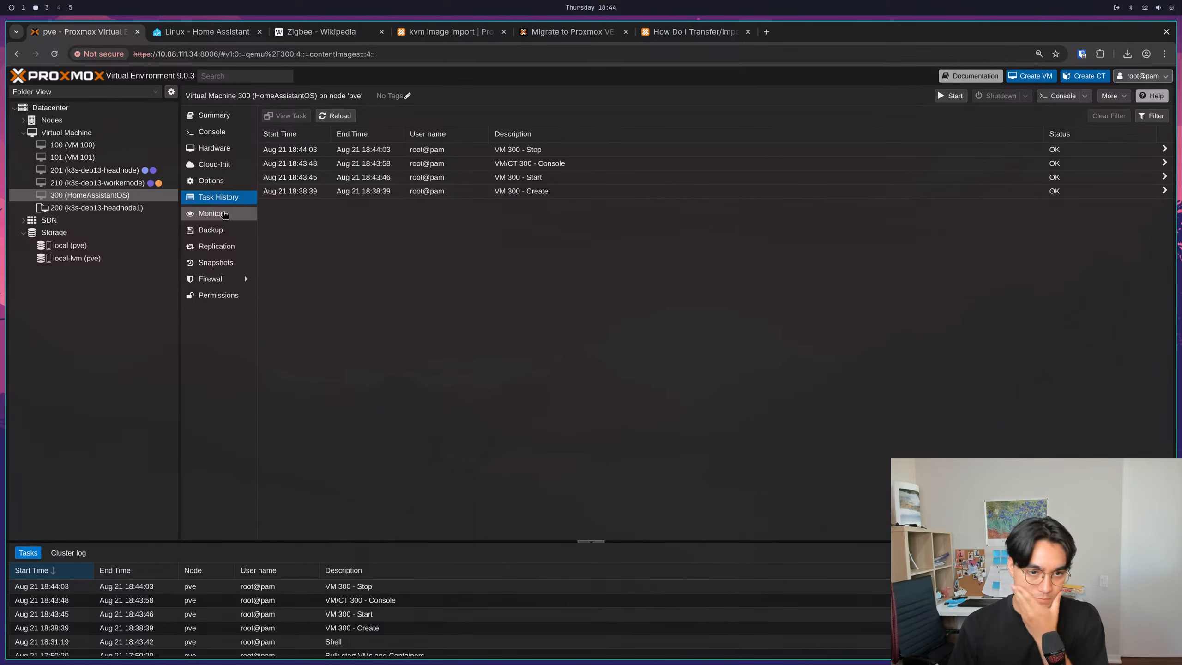
pyautogui.click(206, 147)
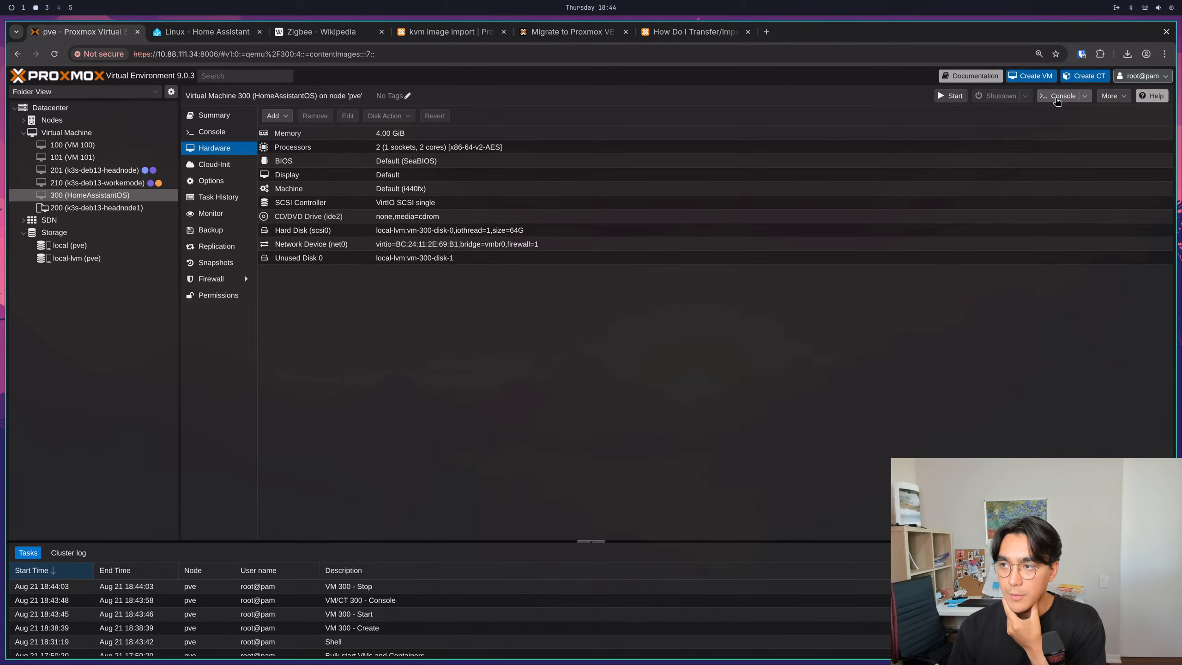
pyautogui.click(800, 418)
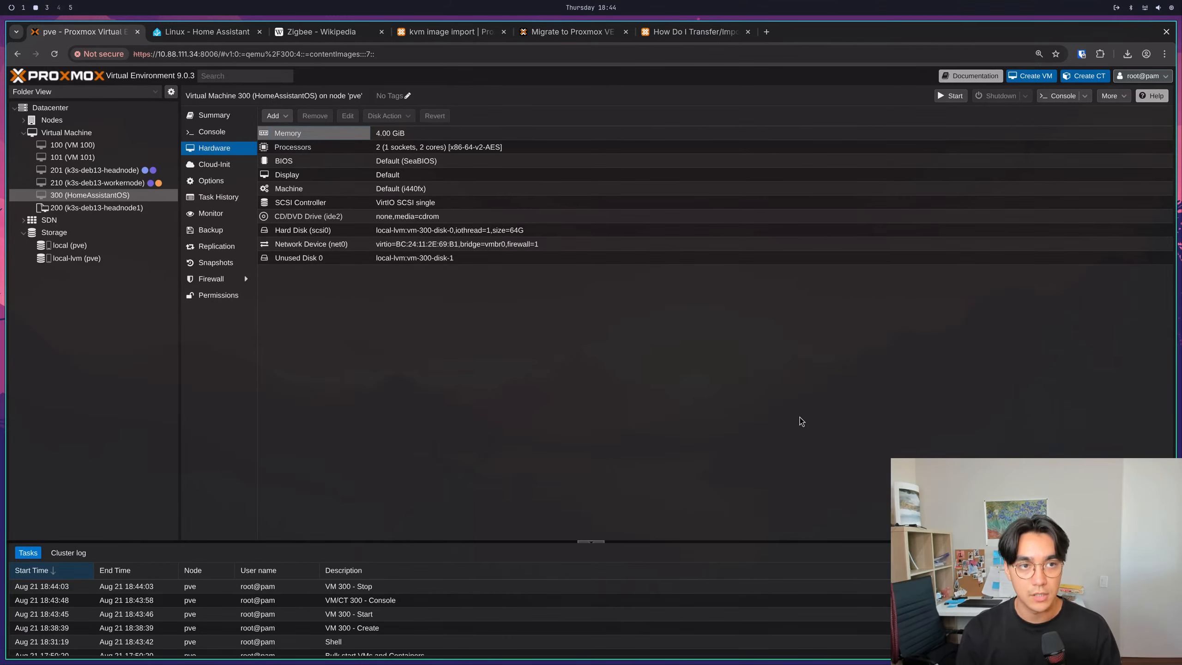
# - Launch Firefox, dismiss its restore notice, and load the Proxmox page address from the current browser for VM 300
pyautogui.press('super+space')
pyautogui.press('Escape')
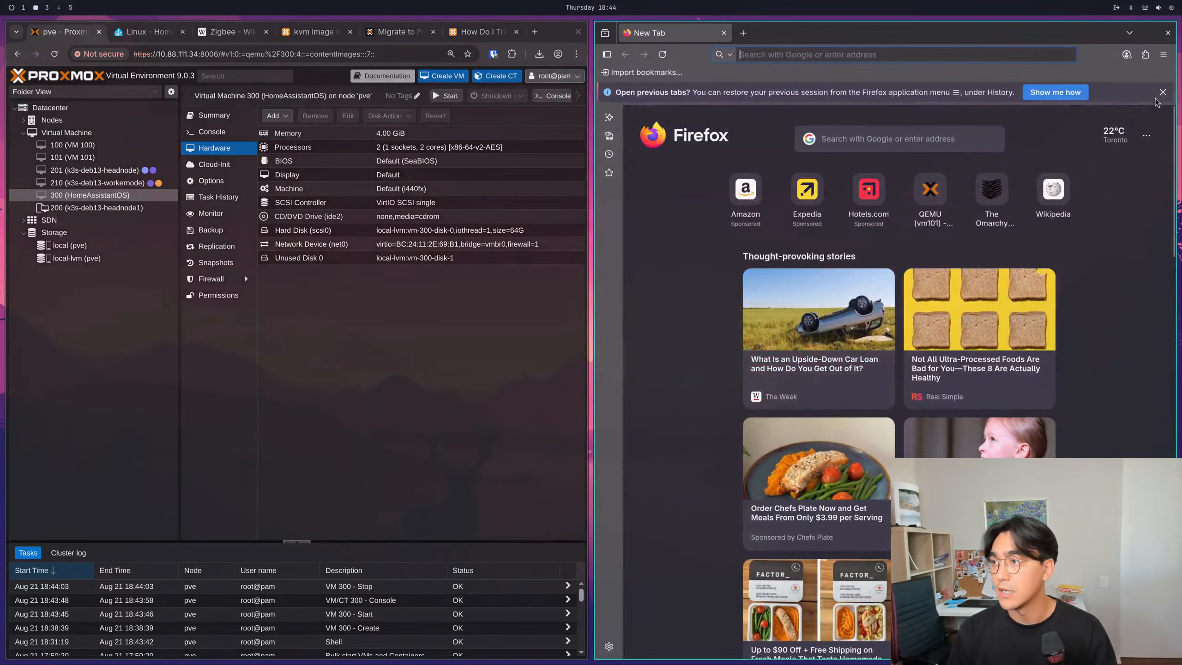
pyautogui.click(1163, 93)
pyautogui.hotkey('ctrl', 'l')
pyautogui.hotkey('ctrl', 'c')
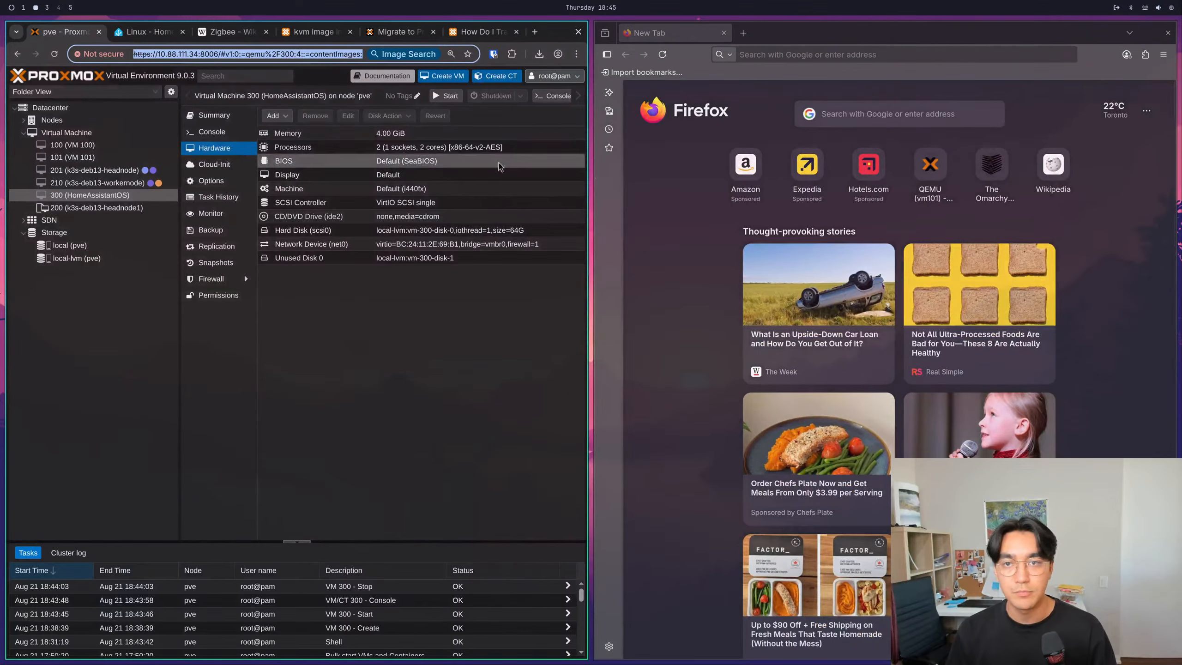
pyautogui.click(785, 57)
pyautogui.hotkey('ctrl', 'v')
pyautogui.press('Return')
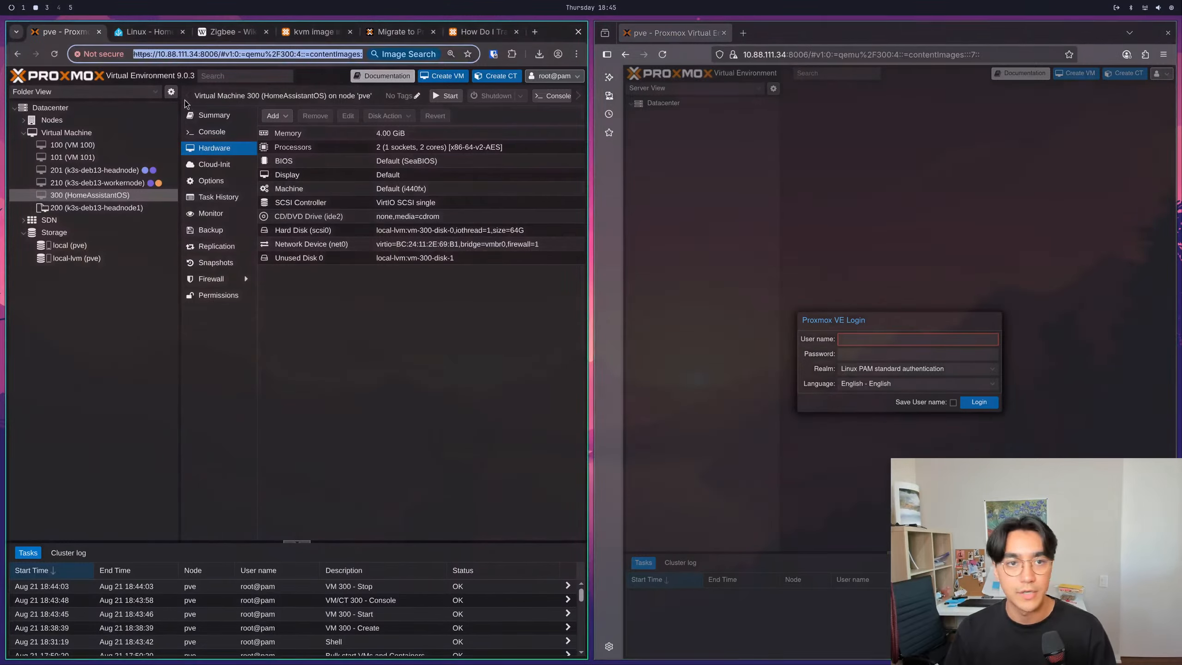
# - Log in to Proxmox VE as root with the account password and dismiss the subscription notice
pyautogui.click(846, 343)
pyautogui.write('root')
pyautogui.press('Tab')
pyautogui.write('****')
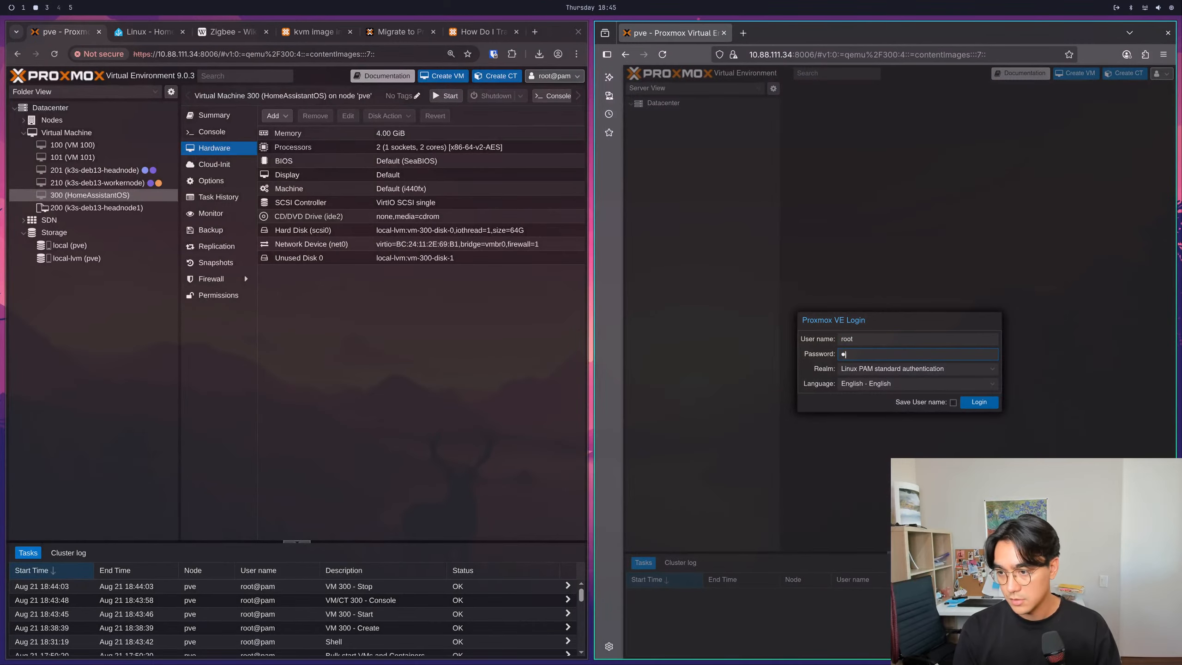
pyautogui.press('BackSpace')
pyautogui.press('BackSpace')
pyautogui.press('BackSpace')
pyautogui.write('**')
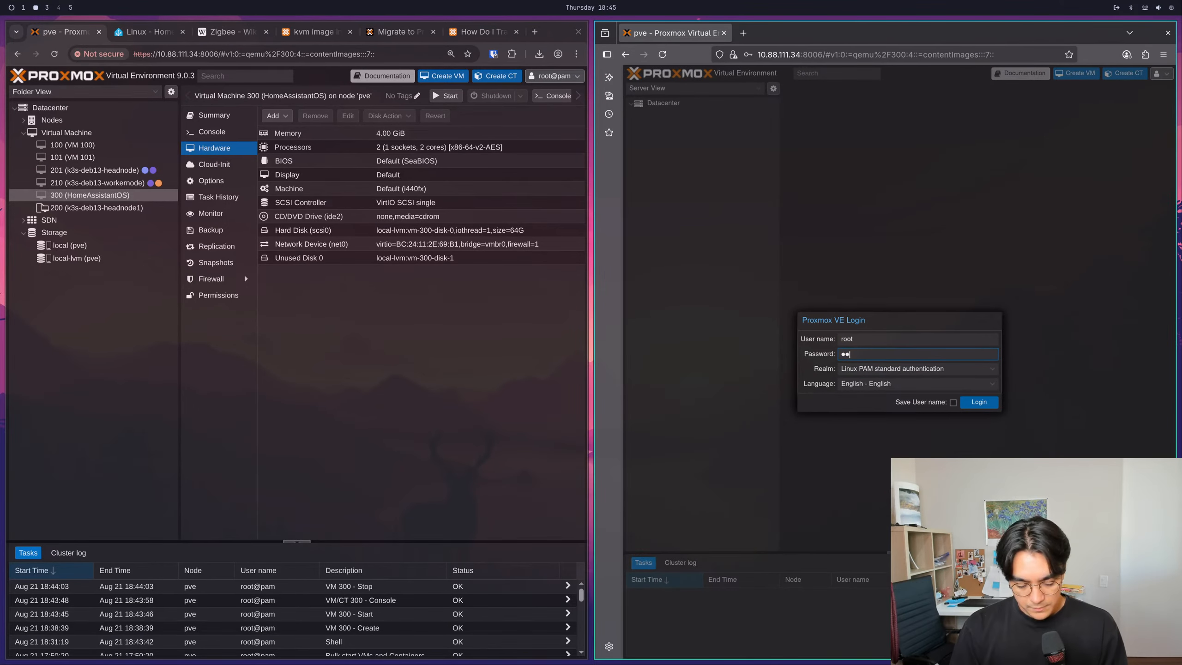
pyautogui.write('*******')
pyautogui.press('Return')
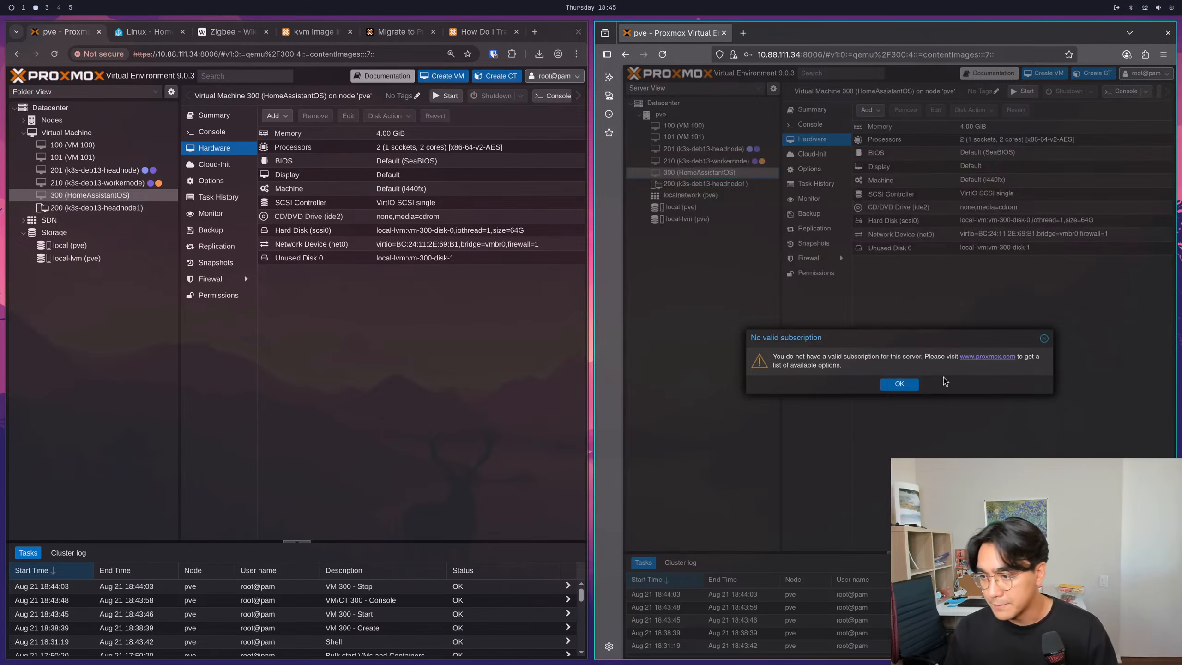
pyautogui.click(905, 384)
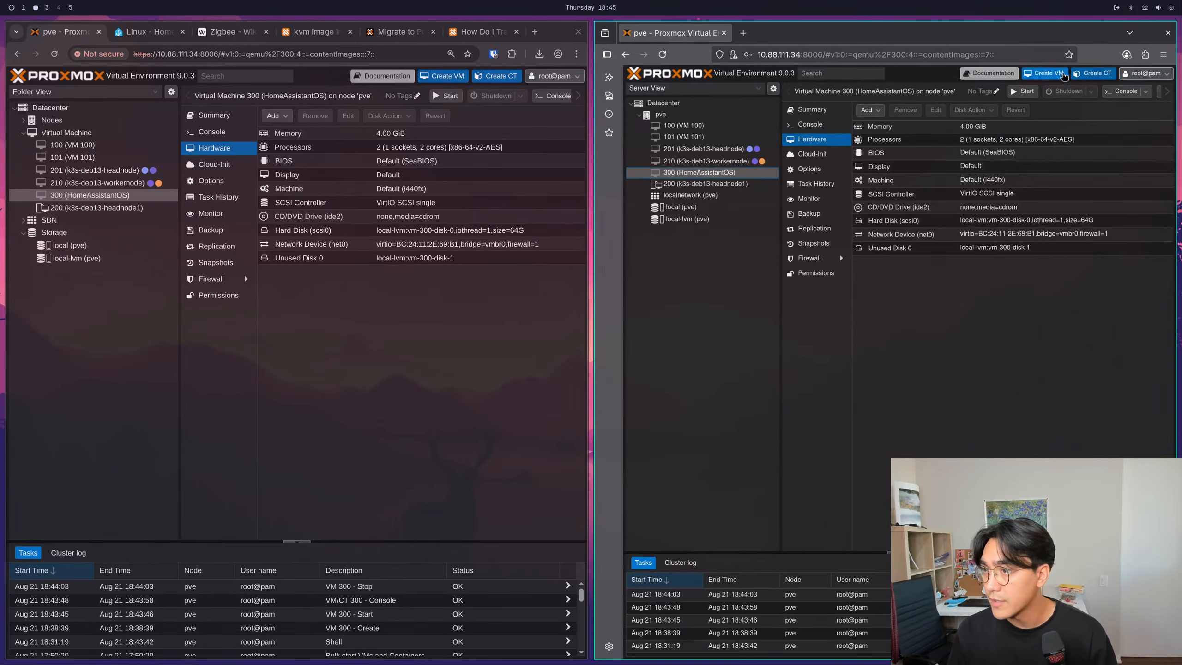
# - Copy the address of the Home Assistant Linux installation page and open it in a new Firefox tab
pyautogui.click(150, 33)
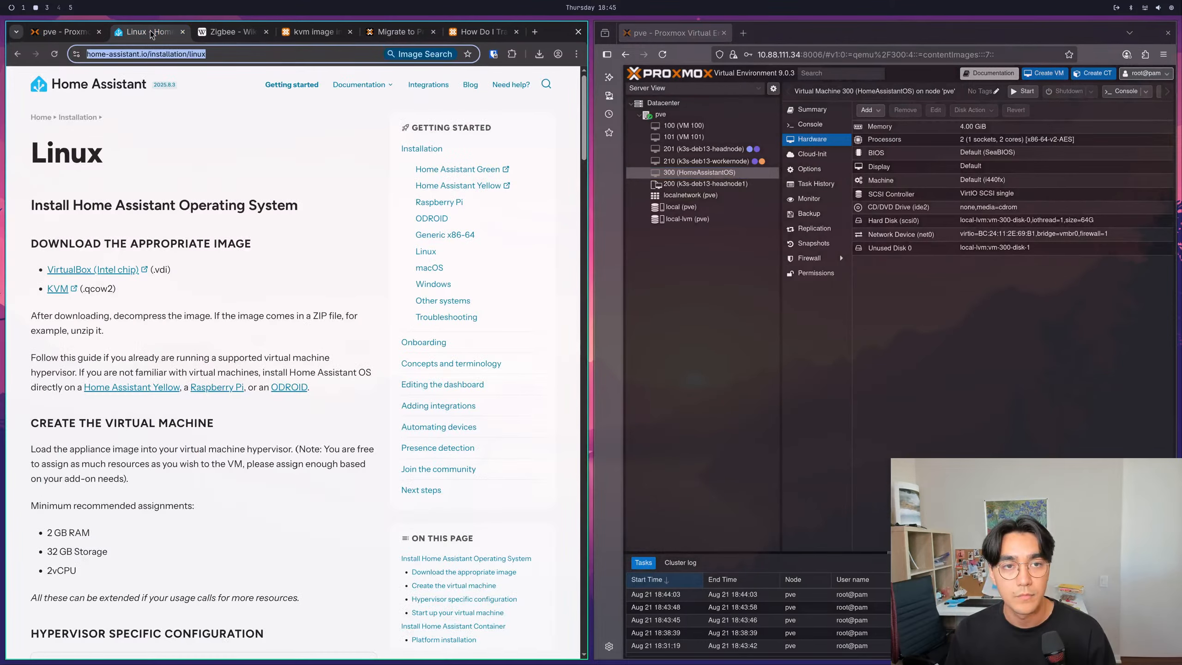
pyautogui.click(198, 53)
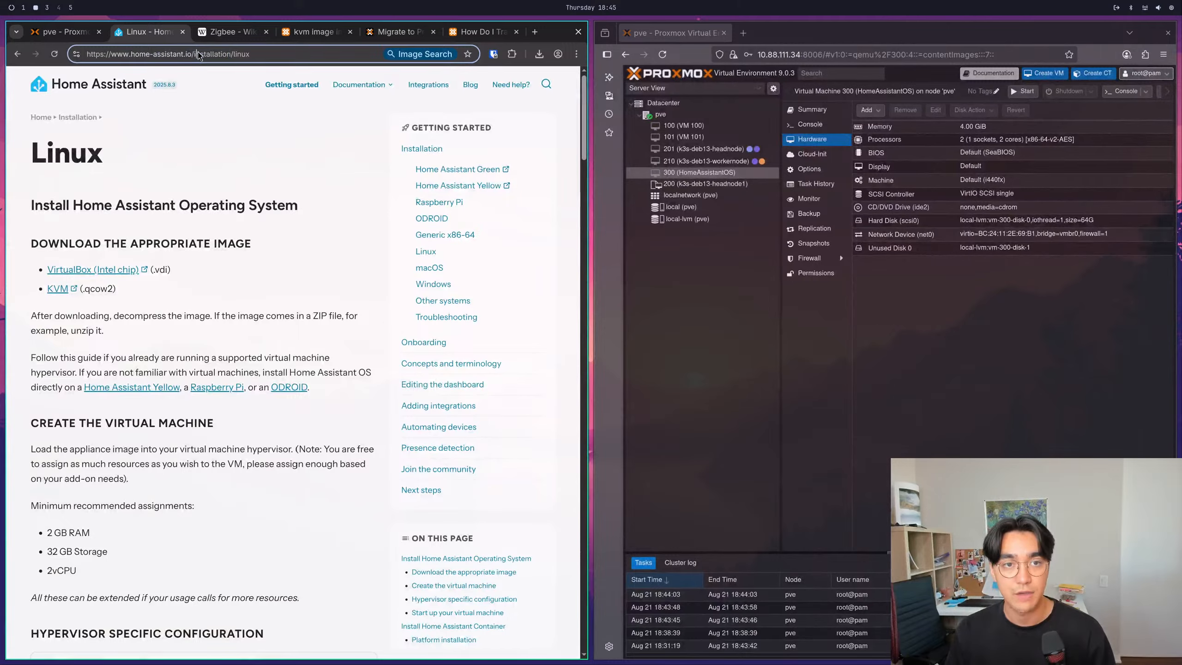
pyautogui.hotkey('ctrl', 'a')
pyautogui.hotkey('ctrl', 'c')
pyautogui.hotkey('ctrl', 't')
pyautogui.hotkey('ctrl', 'v')
pyautogui.press('Return')
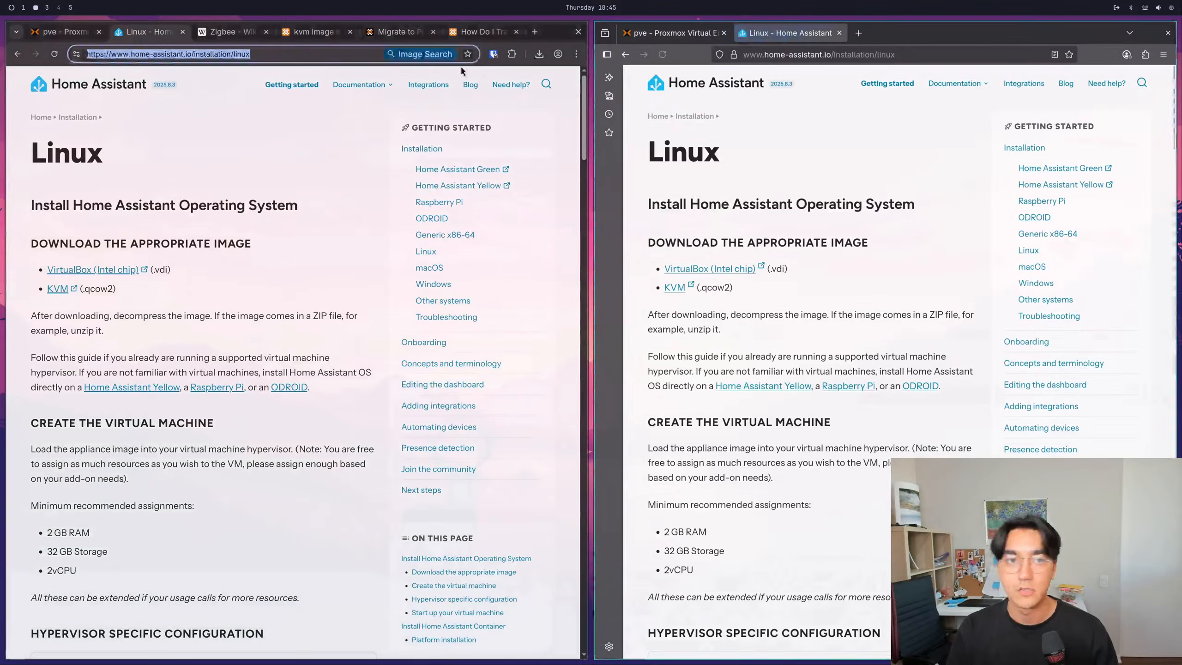
# - Check the kvm image import forum thread and close it along with the Migrate to Proxmox VE wiki page
pyautogui.click(308, 33)
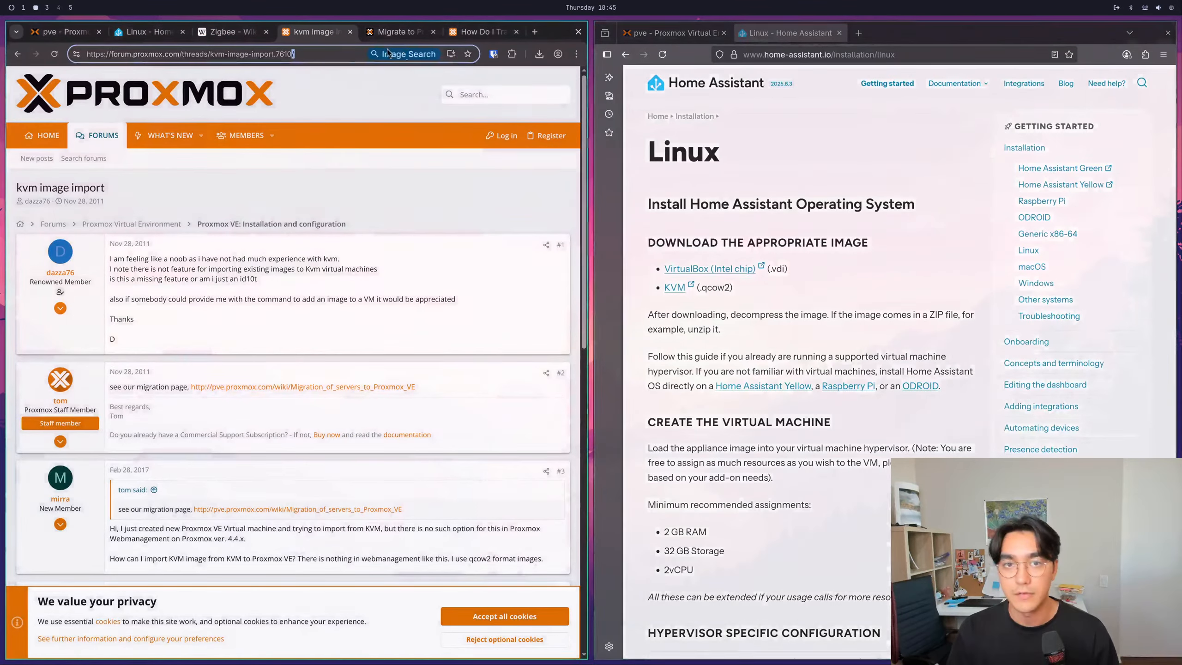
pyautogui.click(427, 57)
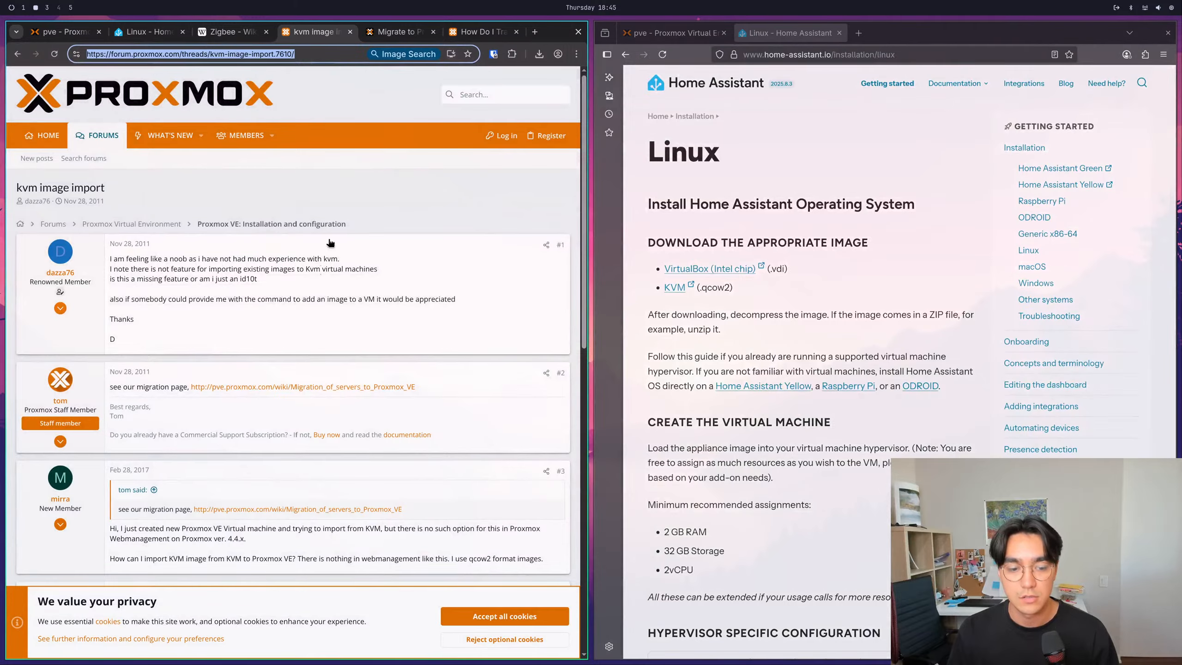
pyautogui.scroll(-15, 330, 242)
pyautogui.click(350, 32)
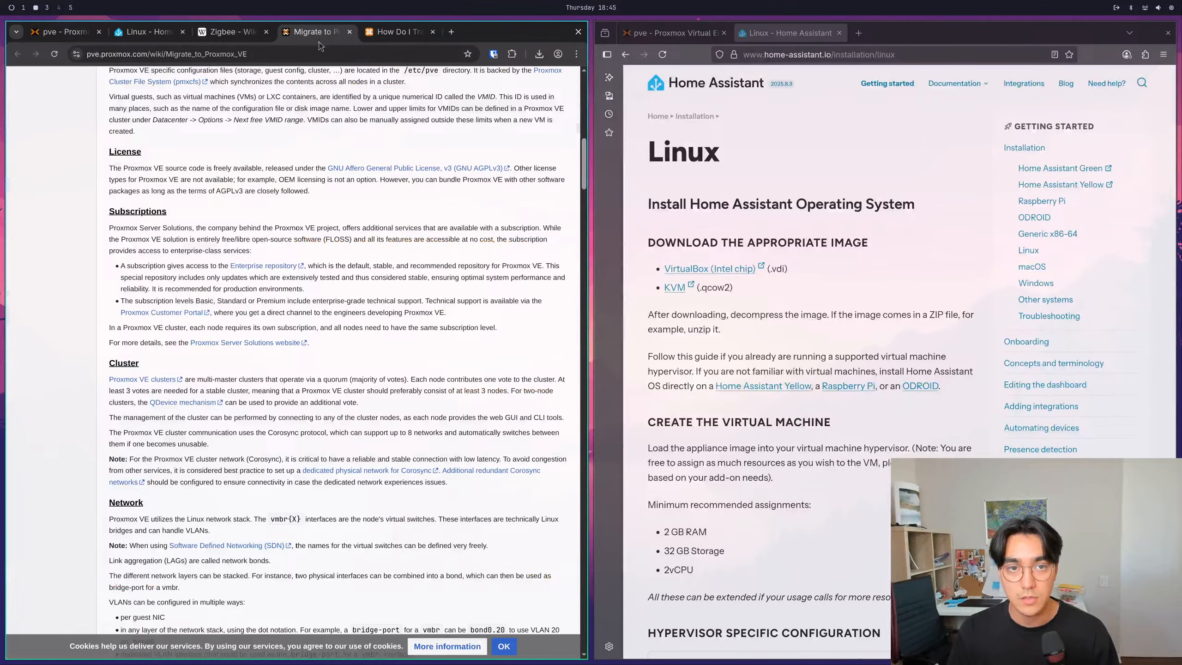
pyautogui.click(350, 32)
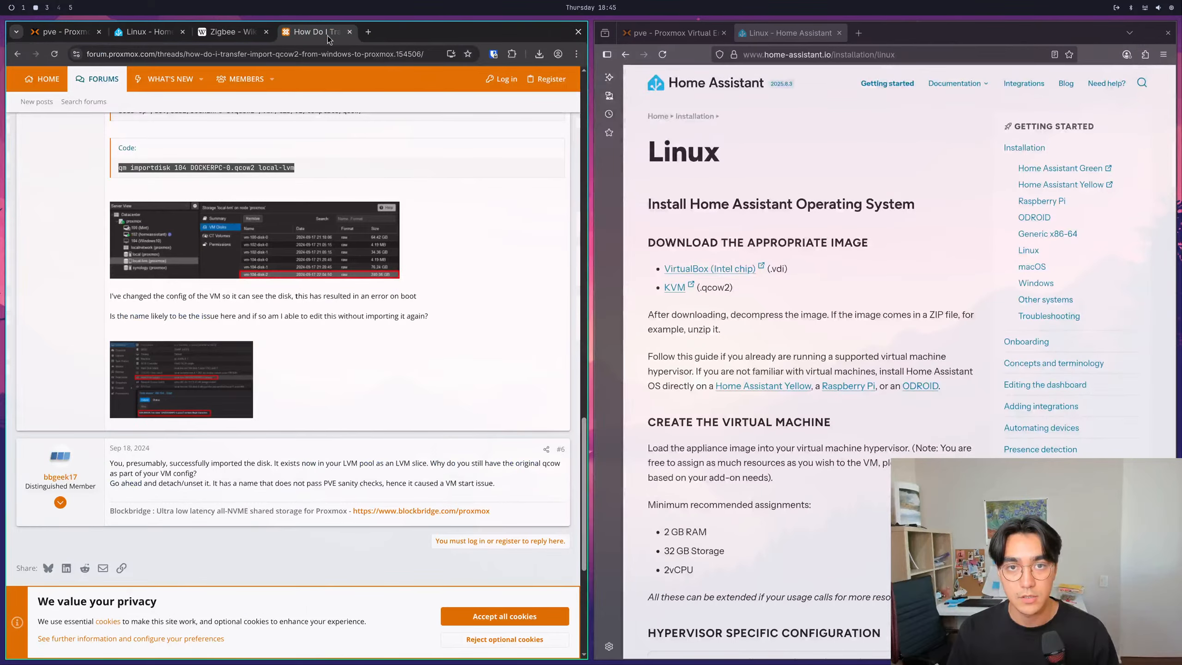
# - Open the forum thread on transferring and importing qcow2 to Proxmox in a new Firefox tab, and close the old browser window
pyautogui.click(859, 33)
pyautogui.hotkey('ctrl', 'v')
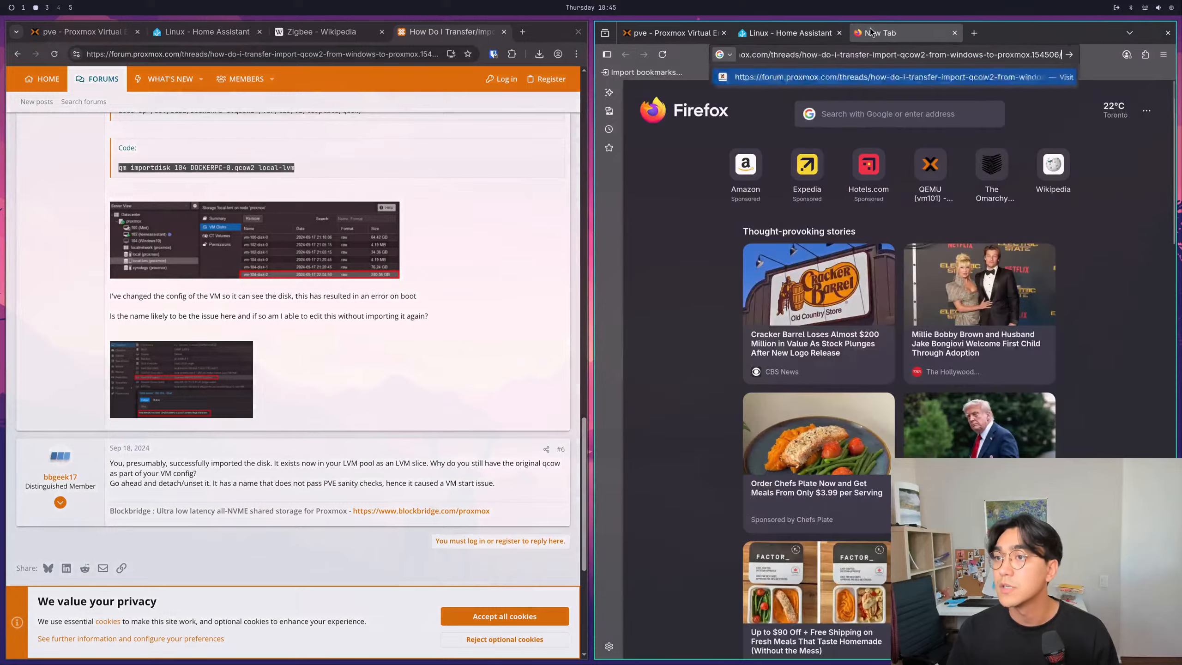
pyautogui.press('Return')
pyautogui.click(578, 32)
# - Start VM 300 (HomeAssistantOS) from the Proxmox page in Firefox, check its boot output in the console, and close the console
pyautogui.click(79, 34)
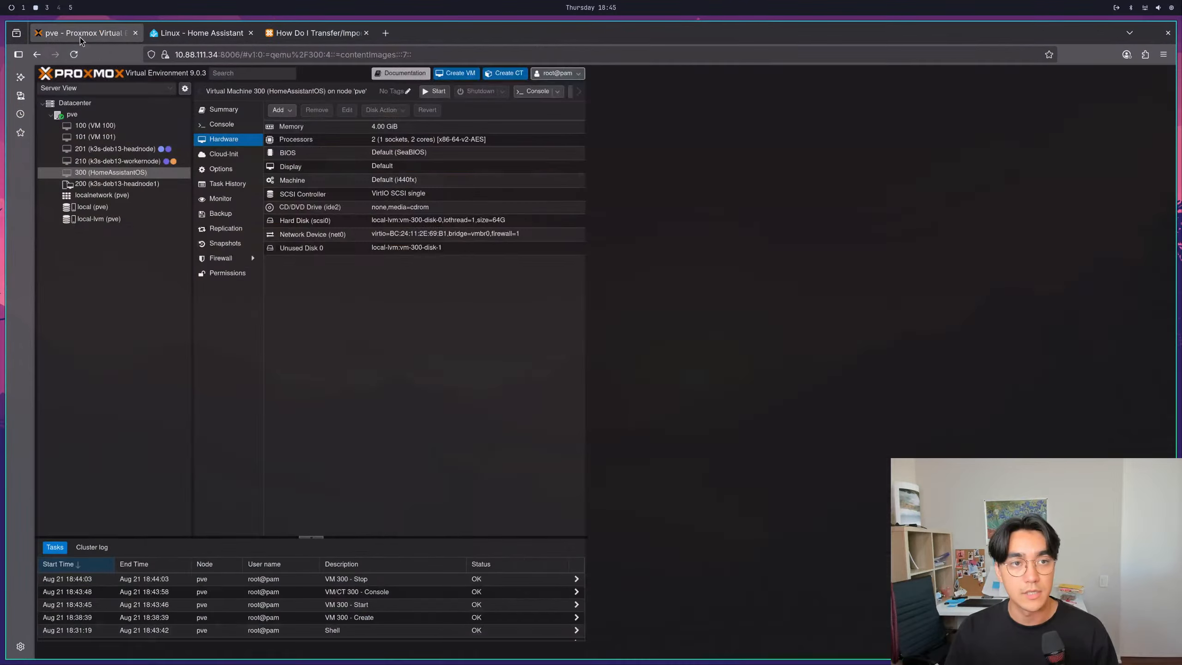
pyautogui.click(114, 173)
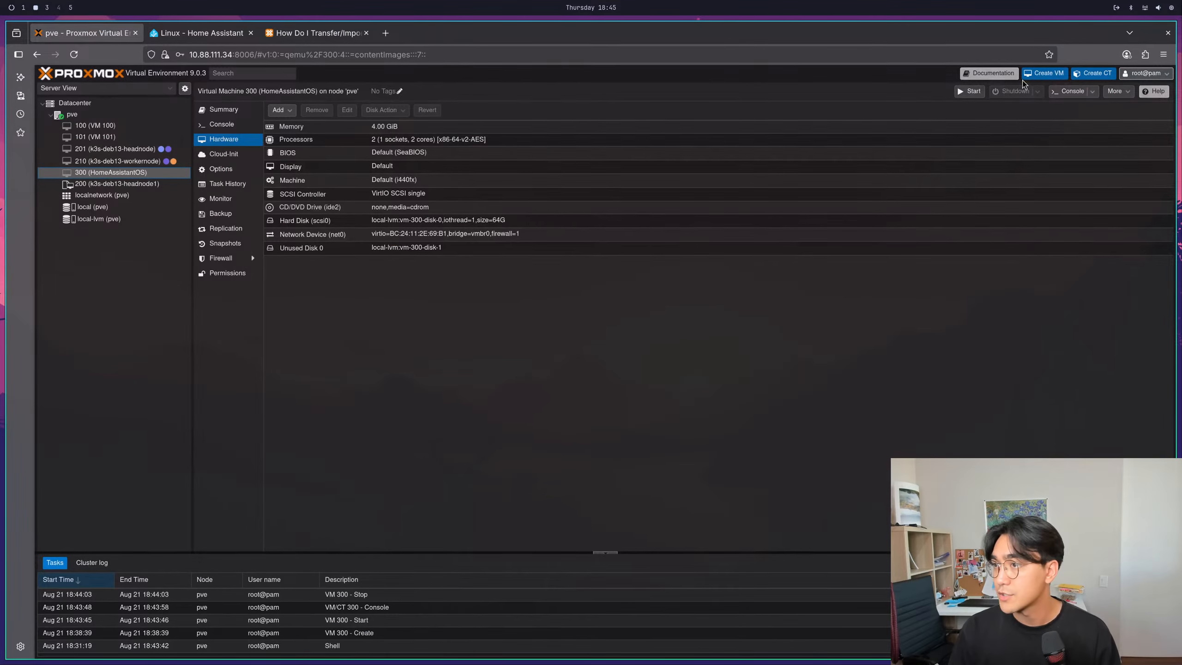
pyautogui.click(969, 91)
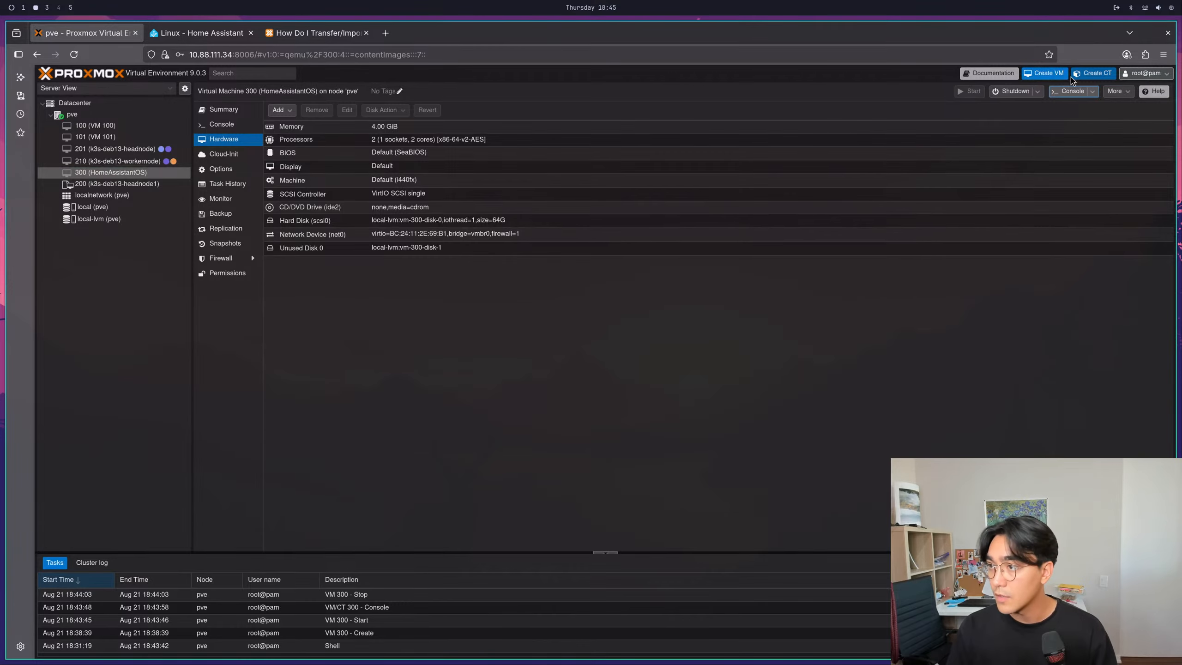
pyautogui.click(1071, 91)
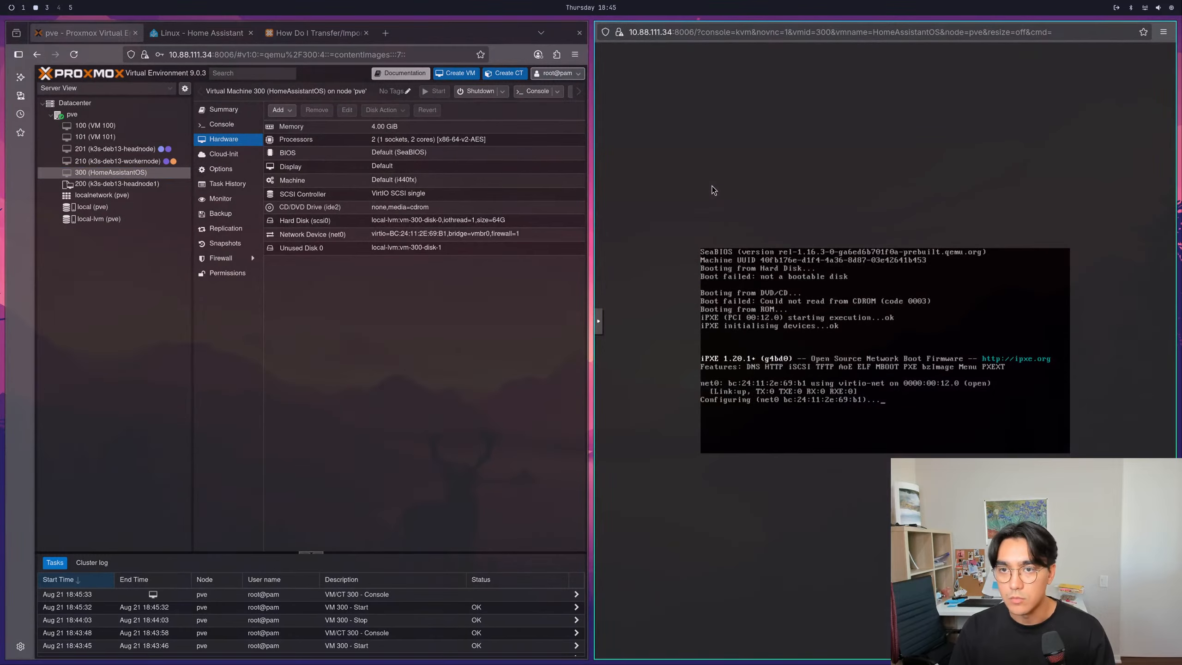
pyautogui.hotkey('ctrl', 'w')
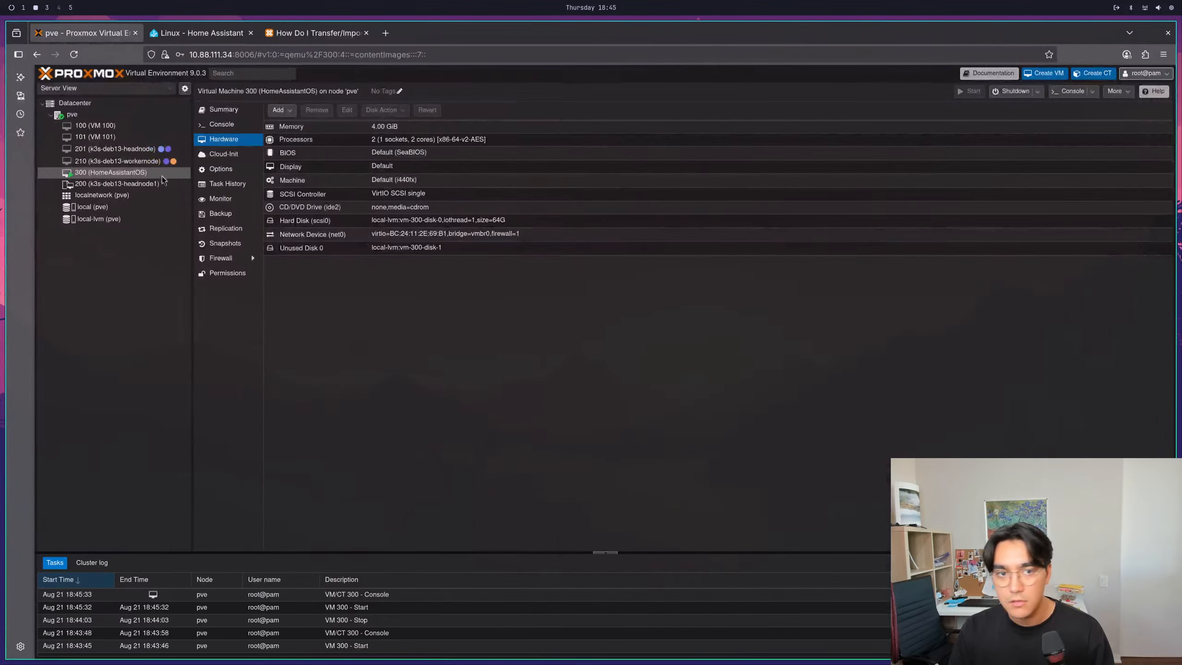
# - Reopen VM 300's noVNC console, enter the SeaBIOS boot menu, and choose boot device 1, the virtio-scsi drive
pyautogui.click(1092, 92)
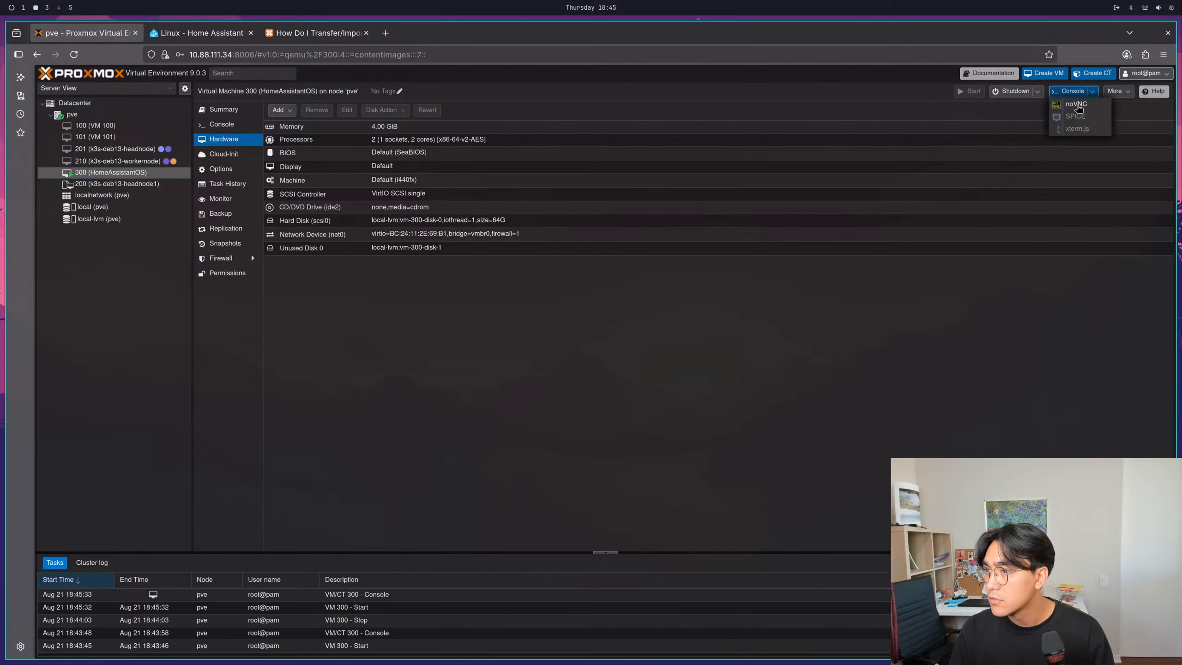
pyautogui.click(1070, 110)
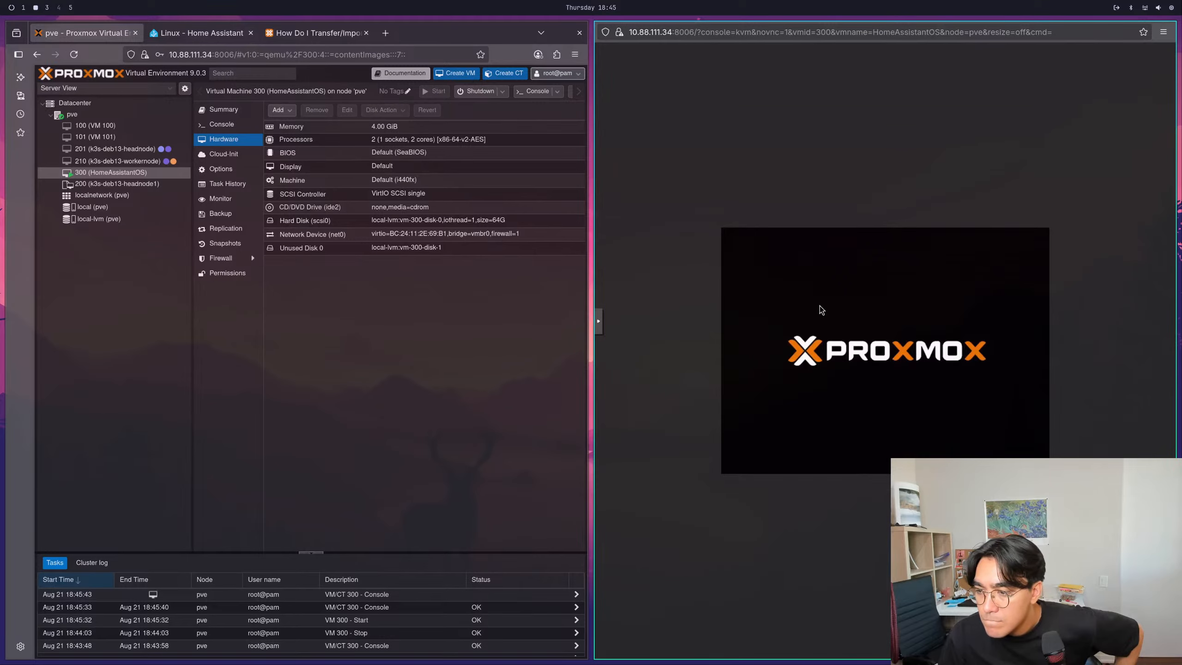
pyautogui.press('Escape')
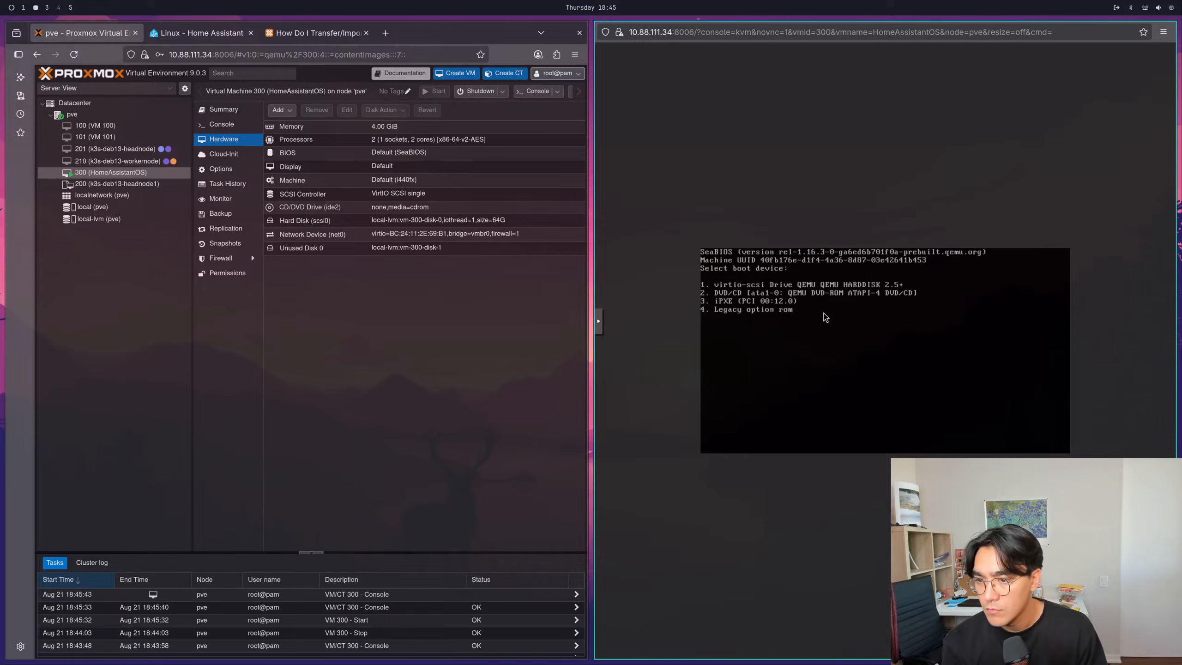
pyautogui.press('1')
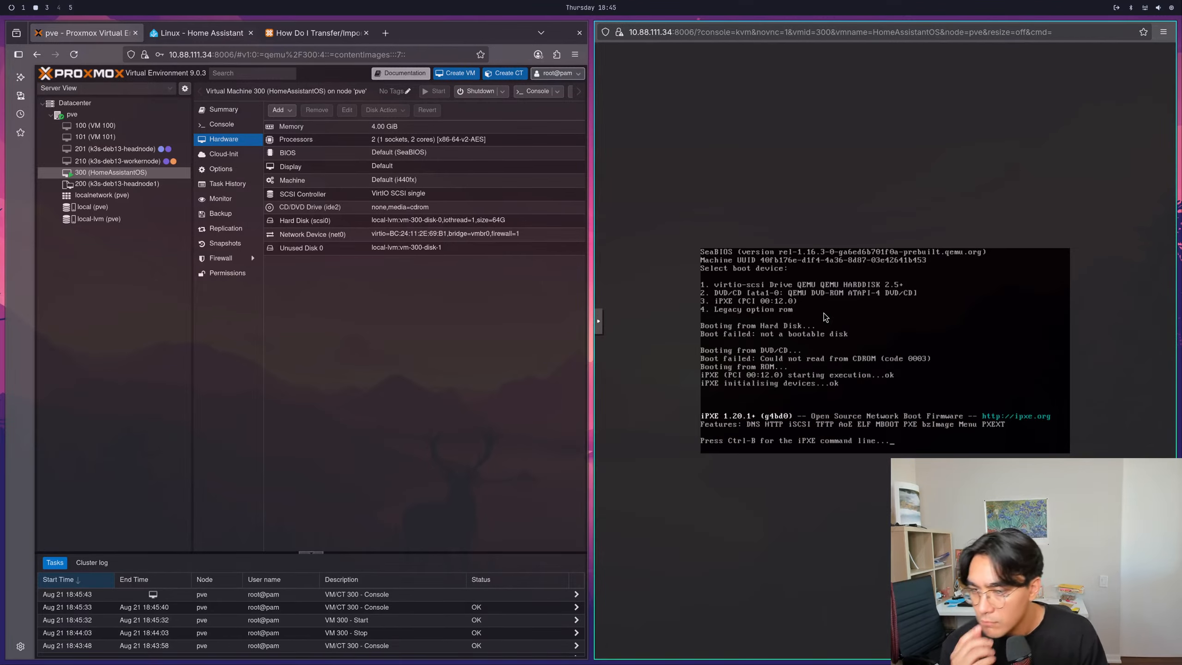
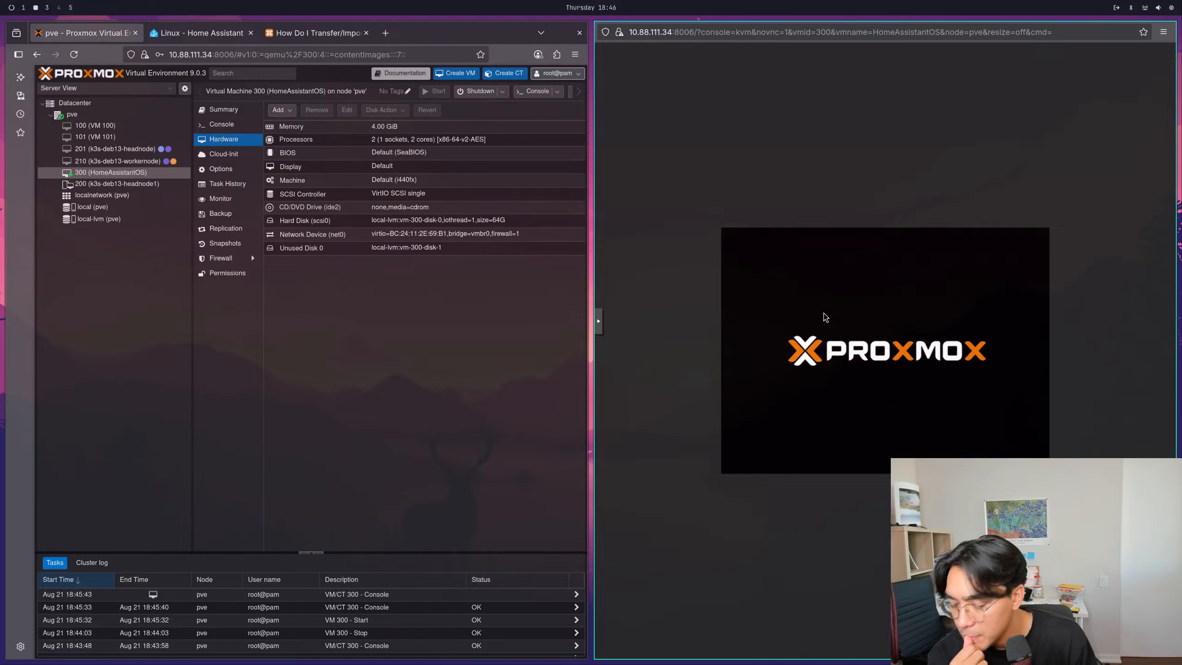
# - Enter VM 300's boot menu, and find the "[GUIDE] Install Home Assistant OS in a VM" thread by searching "proxmox homeassistant os" in a new tab
pyautogui.press('Escape')
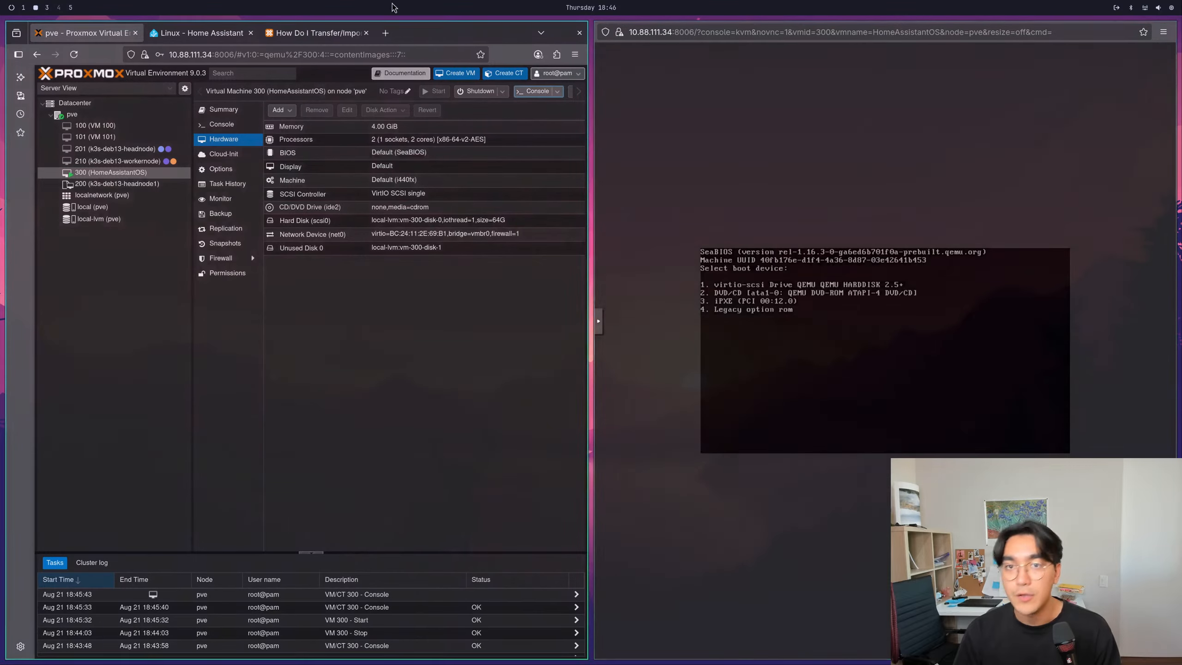
pyautogui.click(385, 32)
pyautogui.write('prox')
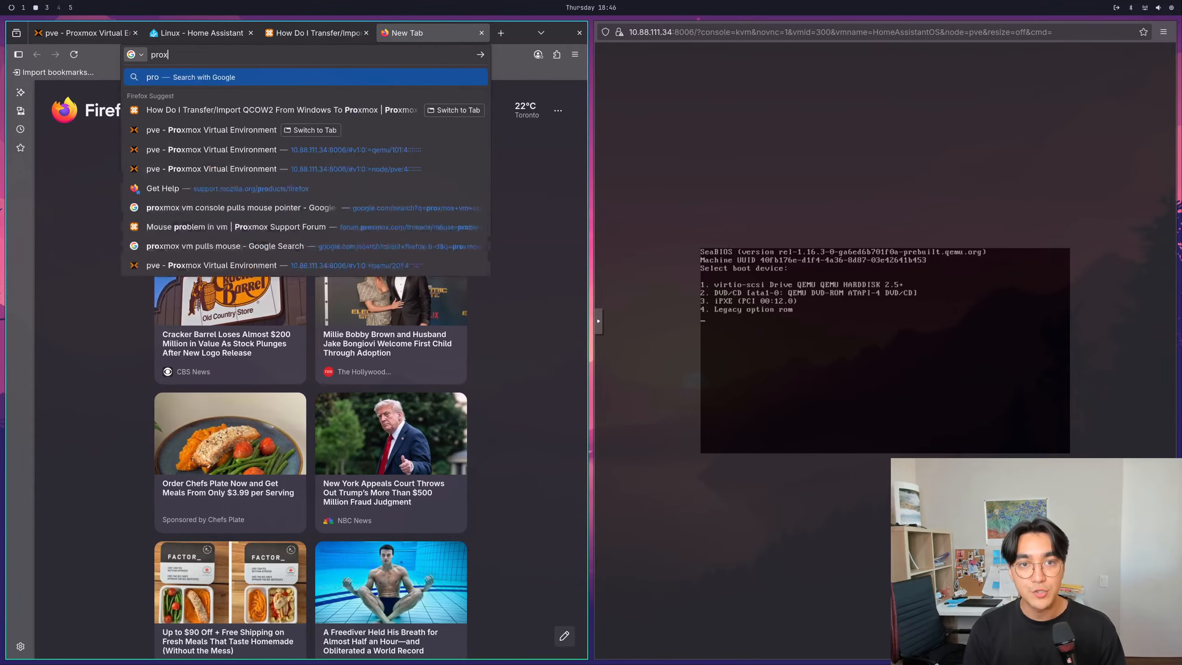
pyautogui.write('mox hom')
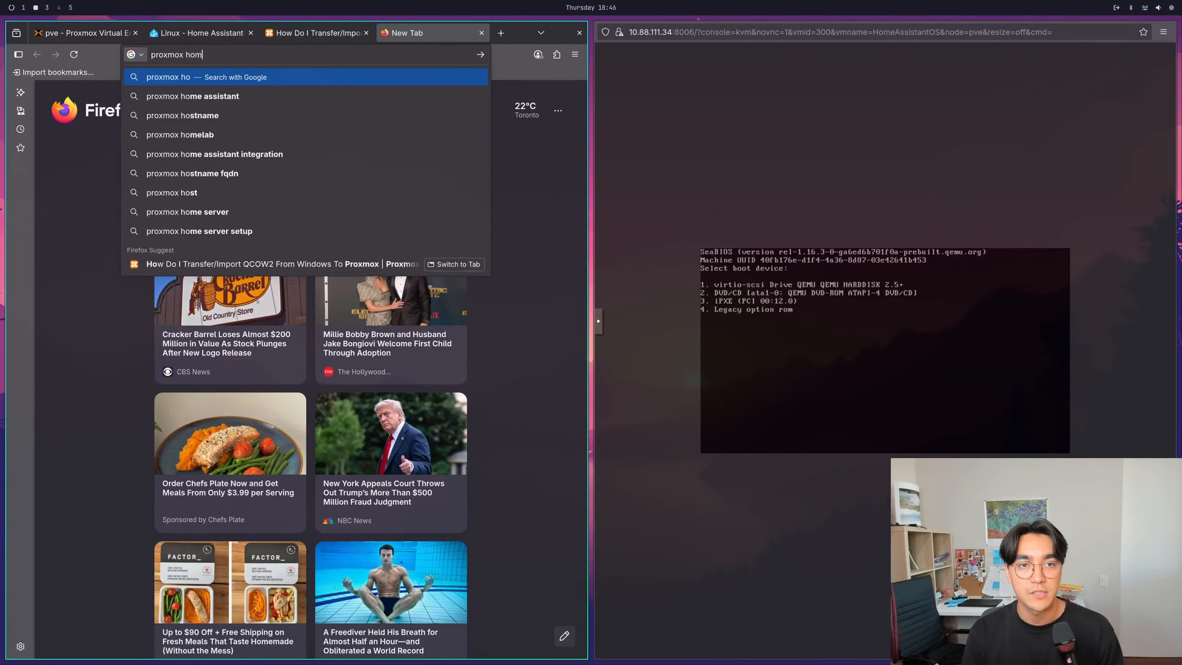
pyautogui.write('eassistant os')
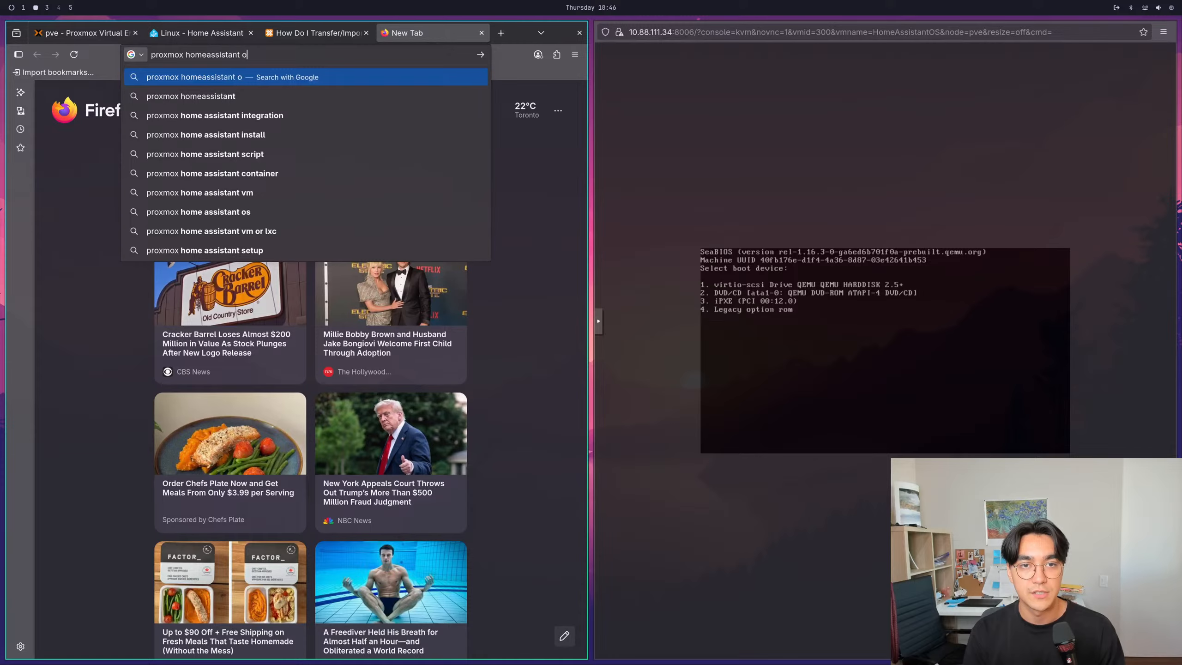
pyautogui.press('Return')
pyautogui.click(131, 181)
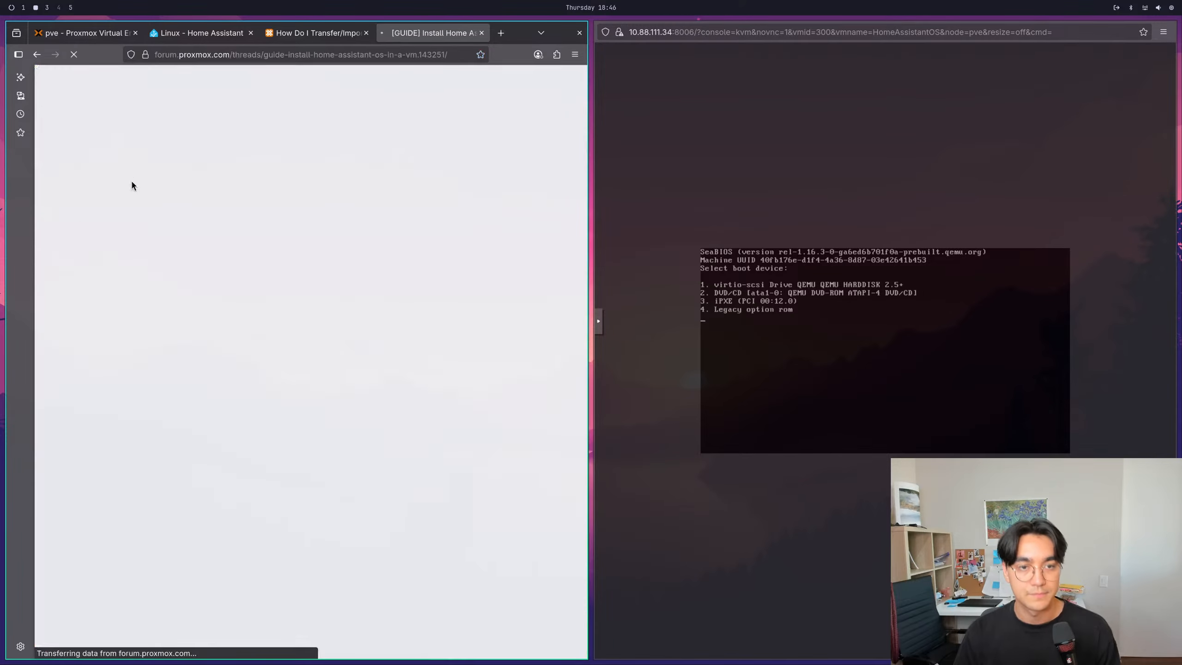
pyautogui.scroll(-1, 292, 397)
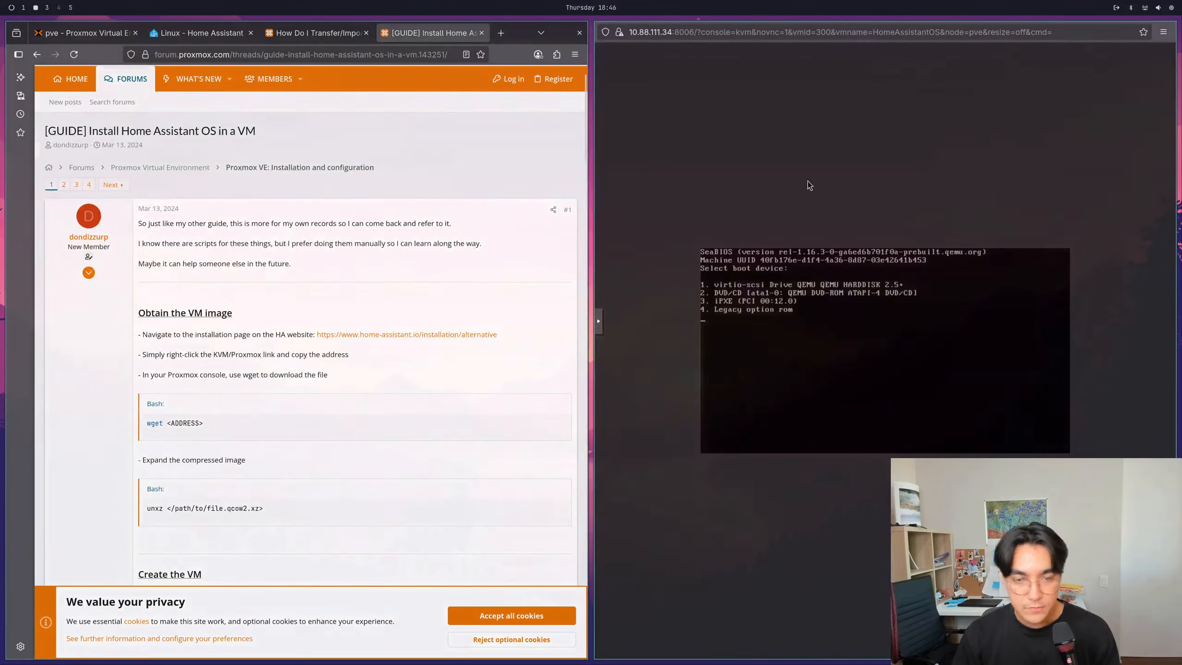
# - Close the VM console window and read the guide's sections on obtaining the VM image and creating the VM, including the System settings
pyautogui.press('super+w')
pyautogui.scroll(-1, 449, 344)
pyautogui.scroll(-2, 450, 327)
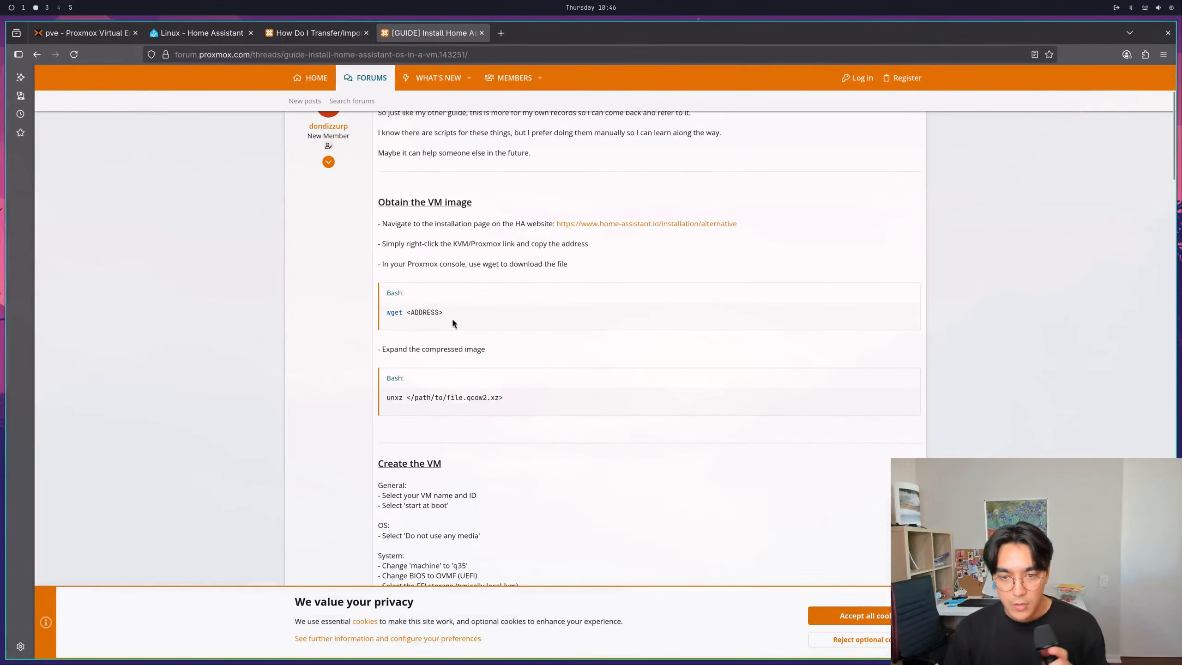
pyautogui.moveTo(387, 343); pyautogui.dragTo(498, 345)
pyautogui.click(498, 344)
pyautogui.scroll(-1, 507, 321)
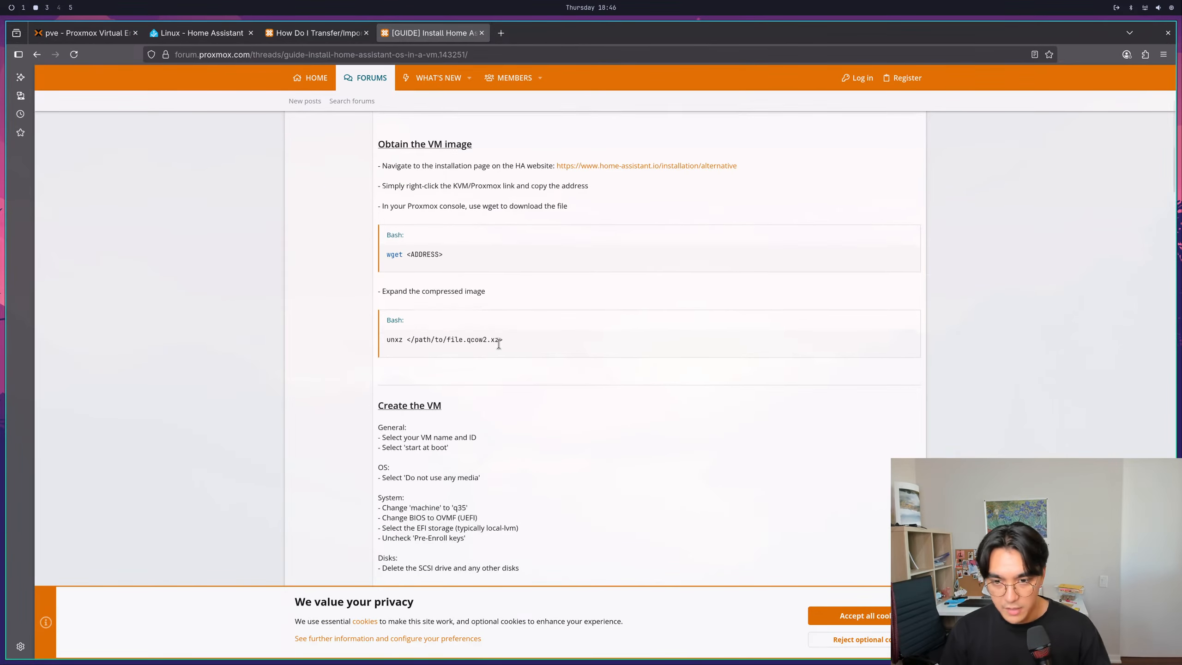
pyautogui.scroll(-1, 400, 322)
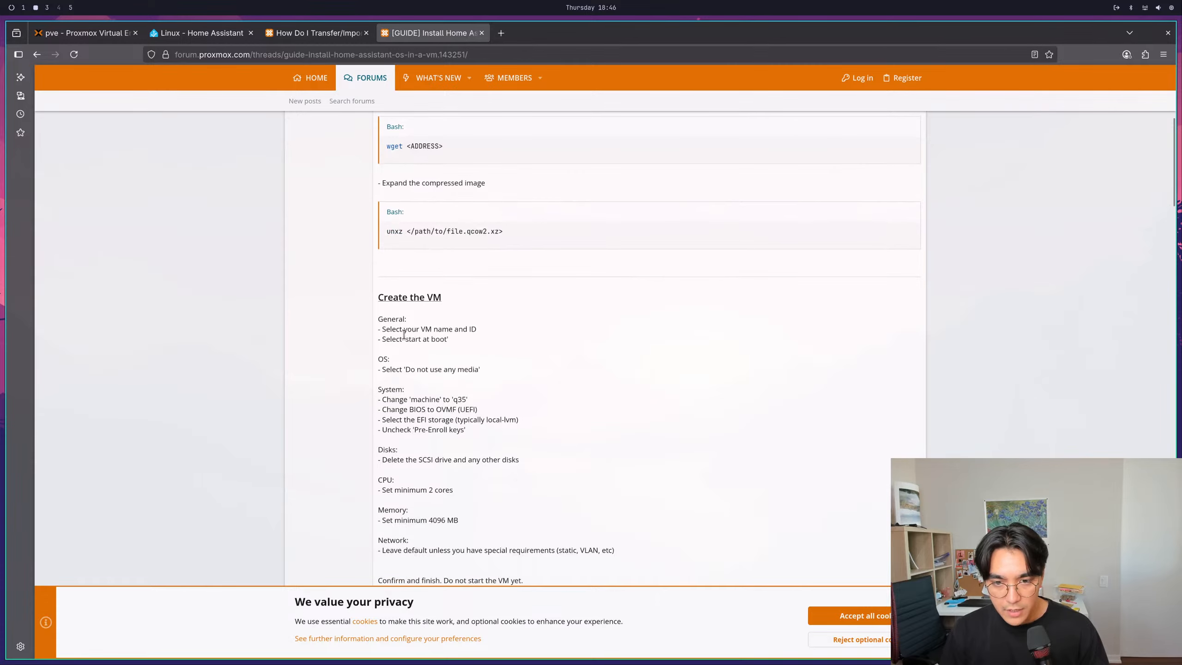
pyautogui.scroll(-3, 404, 336)
pyautogui.scroll(1, 404, 338)
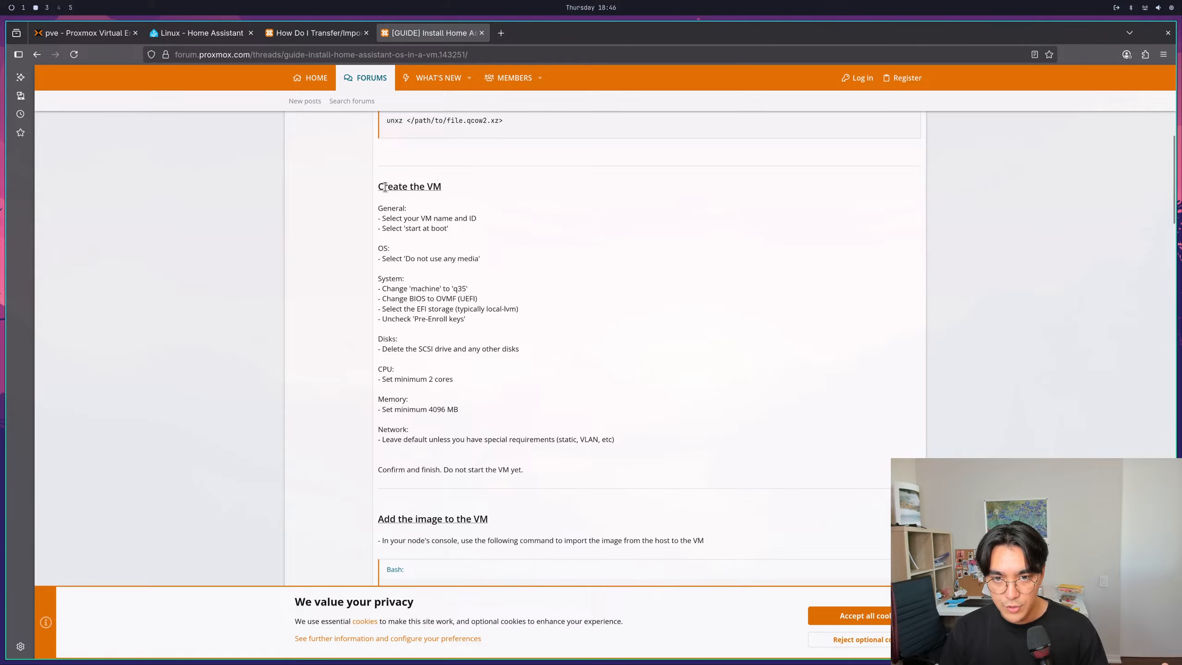
pyautogui.moveTo(379, 282); pyautogui.dragTo(412, 283)
pyautogui.click(392, 289)
pyautogui.moveTo(472, 319); pyautogui.dragTo(377, 279)
pyautogui.click(383, 291)
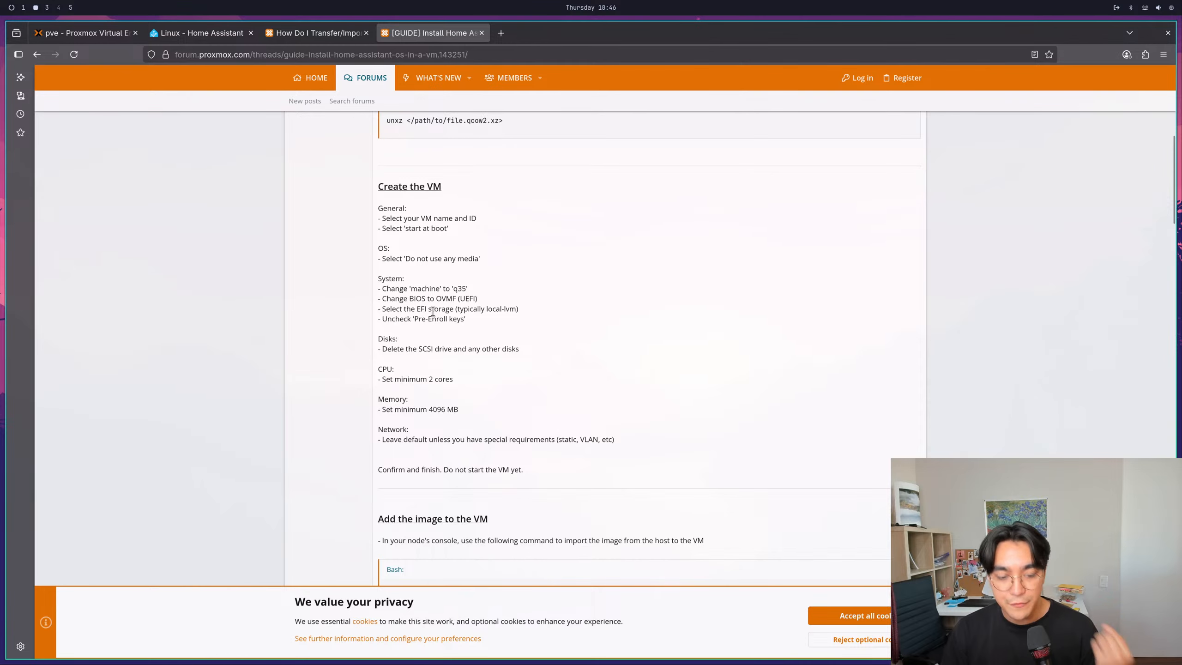
# - Read the guide's "Add the image to the VM" section, examining the qm importdisk example and the disk and boot order instructions
pyautogui.scroll(-5, 433, 312)
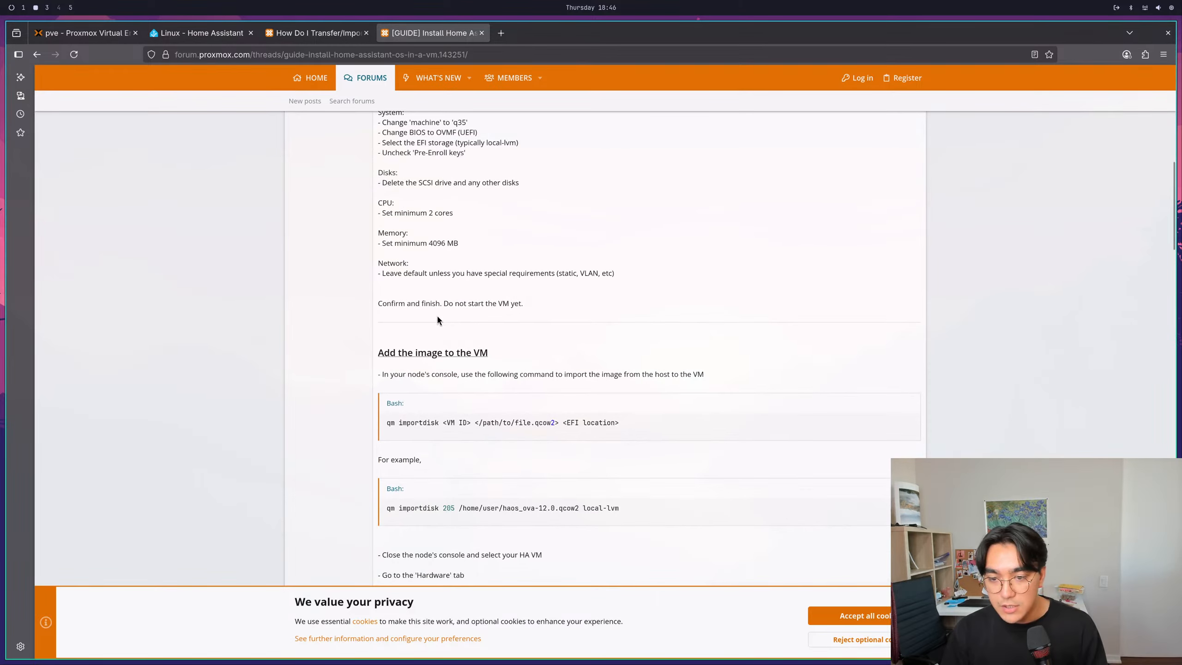
pyautogui.moveTo(633, 368); pyautogui.dragTo(527, 369)
pyautogui.click(567, 383)
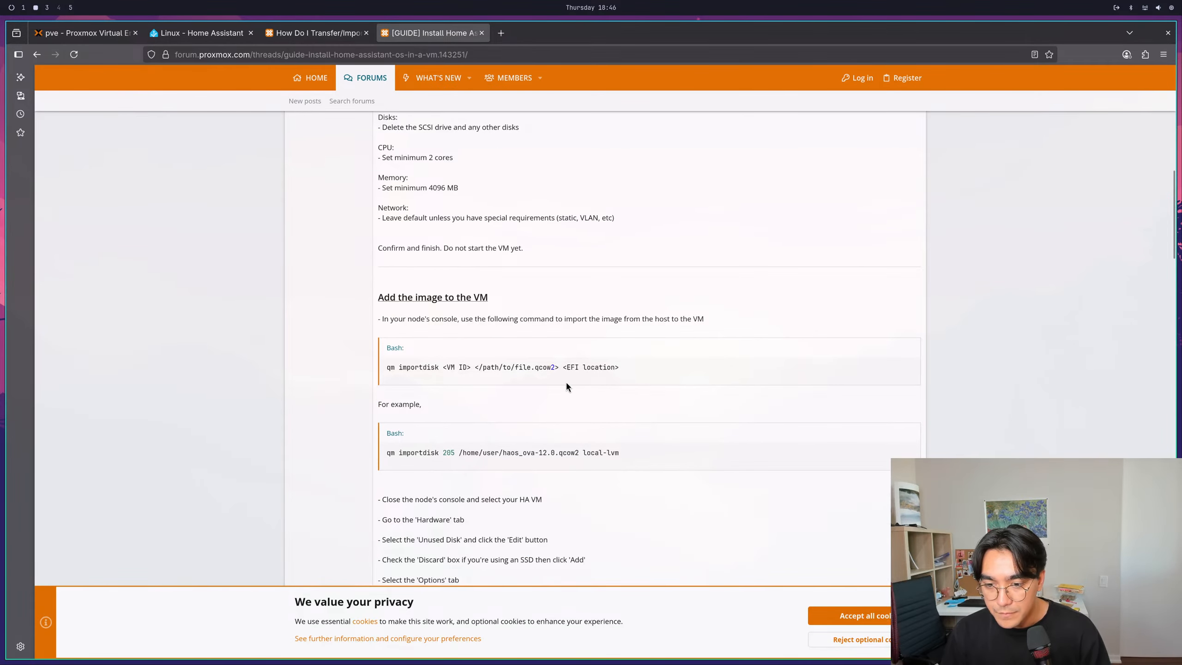
pyautogui.moveTo(615, 453); pyautogui.dragTo(387, 454)
pyautogui.scroll(-4, 442, 452)
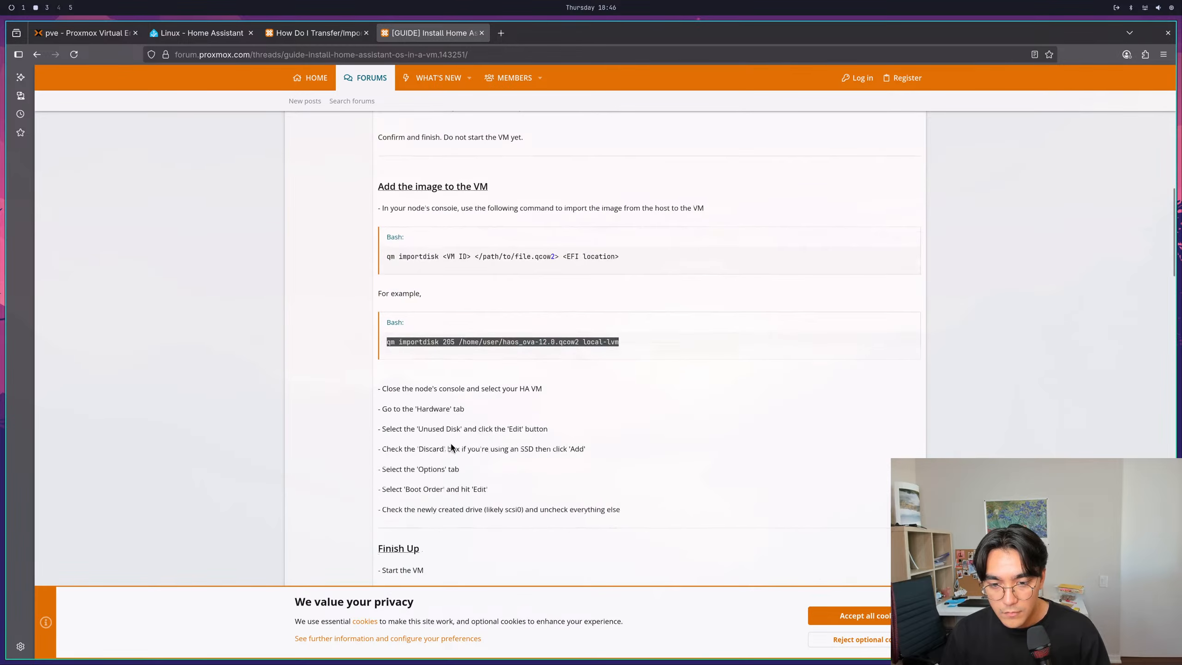
pyautogui.moveTo(390, 338); pyautogui.dragTo(572, 338)
pyautogui.click(572, 336)
pyautogui.scroll(3, 571, 354)
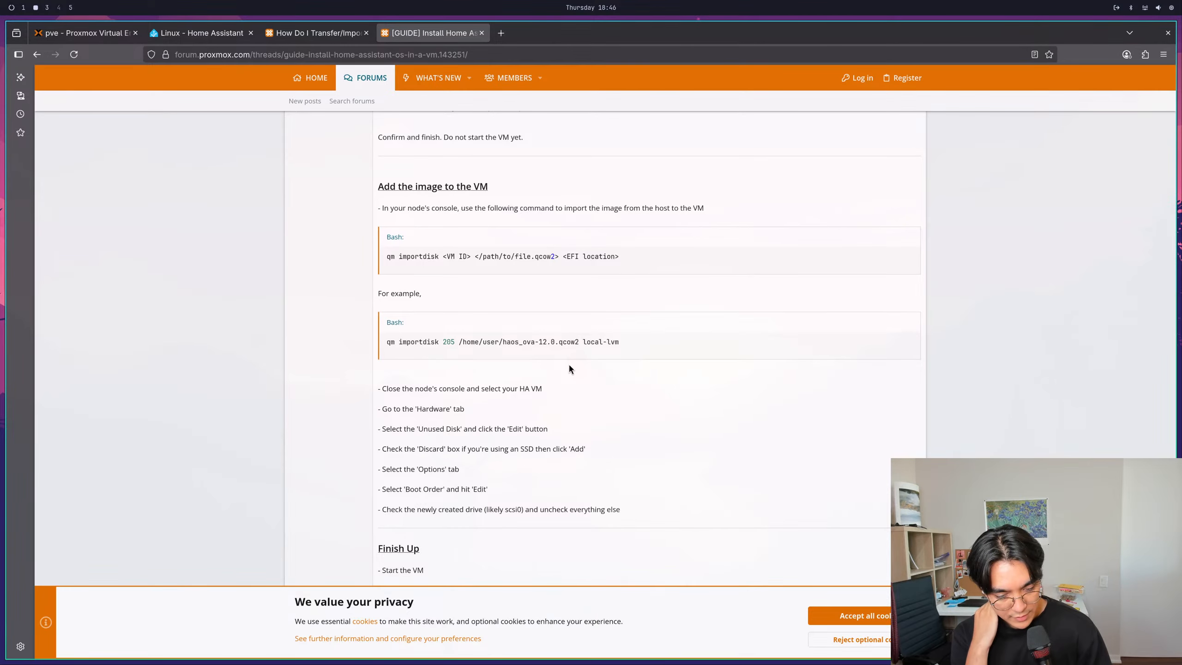
pyautogui.scroll(3, 562, 443)
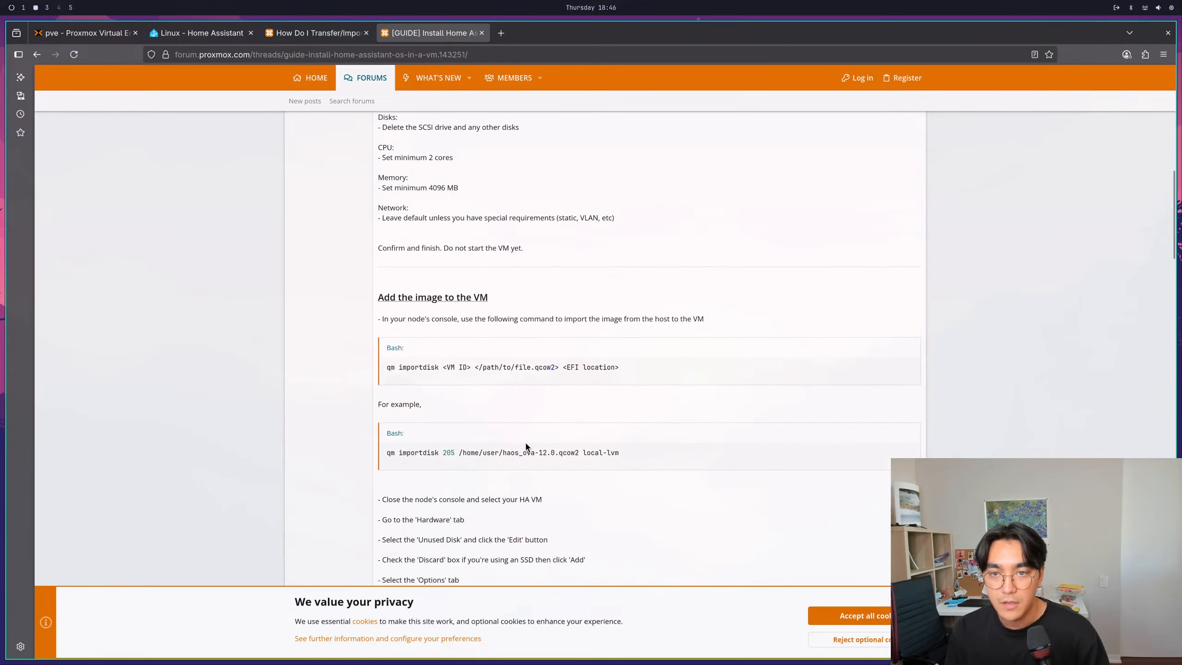
# - Stop VM 300 (HomeAssistantOS) from the Proxmox page and dismiss its reopened context menu
pyautogui.click(60, 37)
pyautogui.rightClick(113, 173)
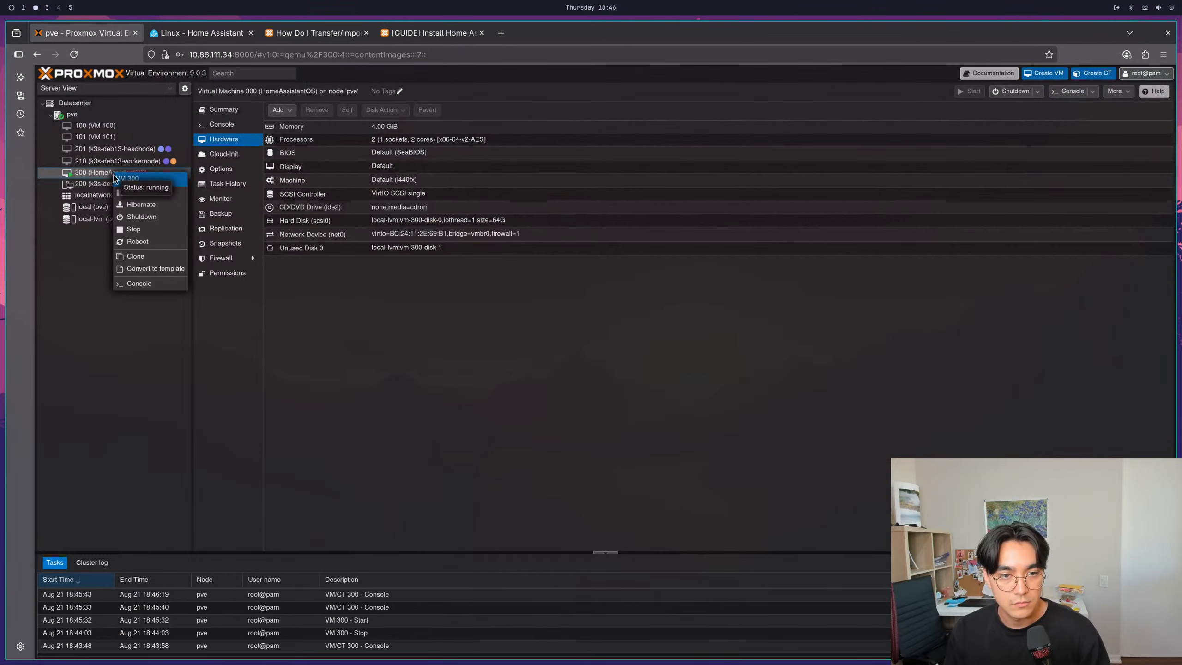
pyautogui.click(134, 233)
pyautogui.click(585, 391)
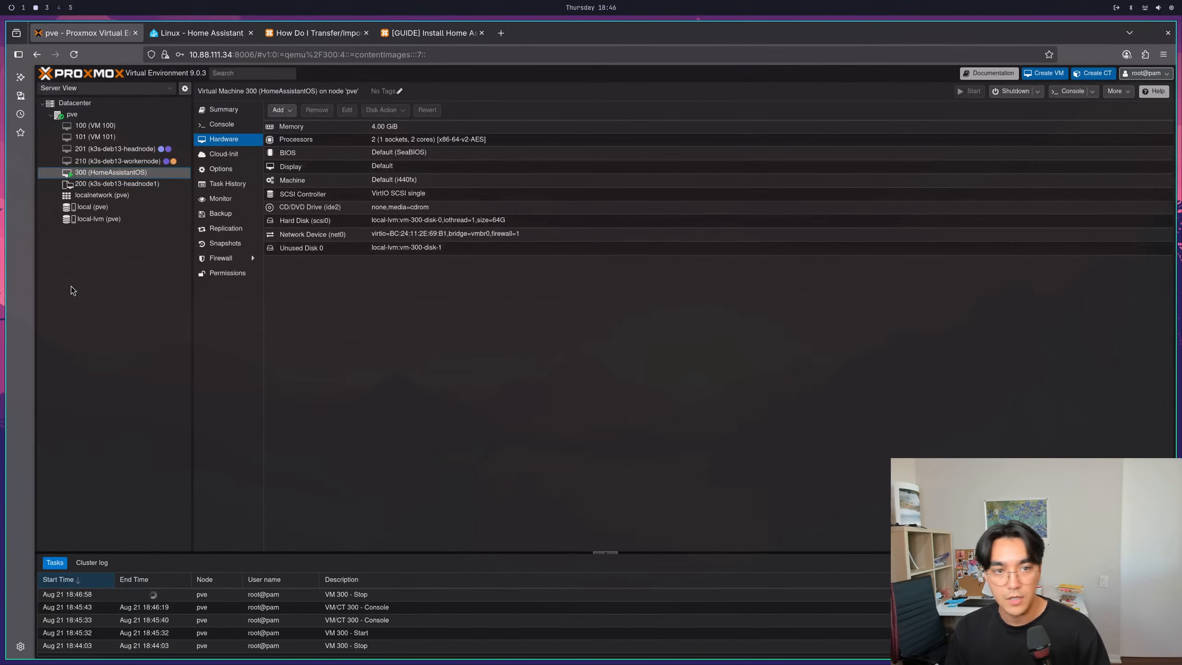
pyautogui.rightClick(116, 171)
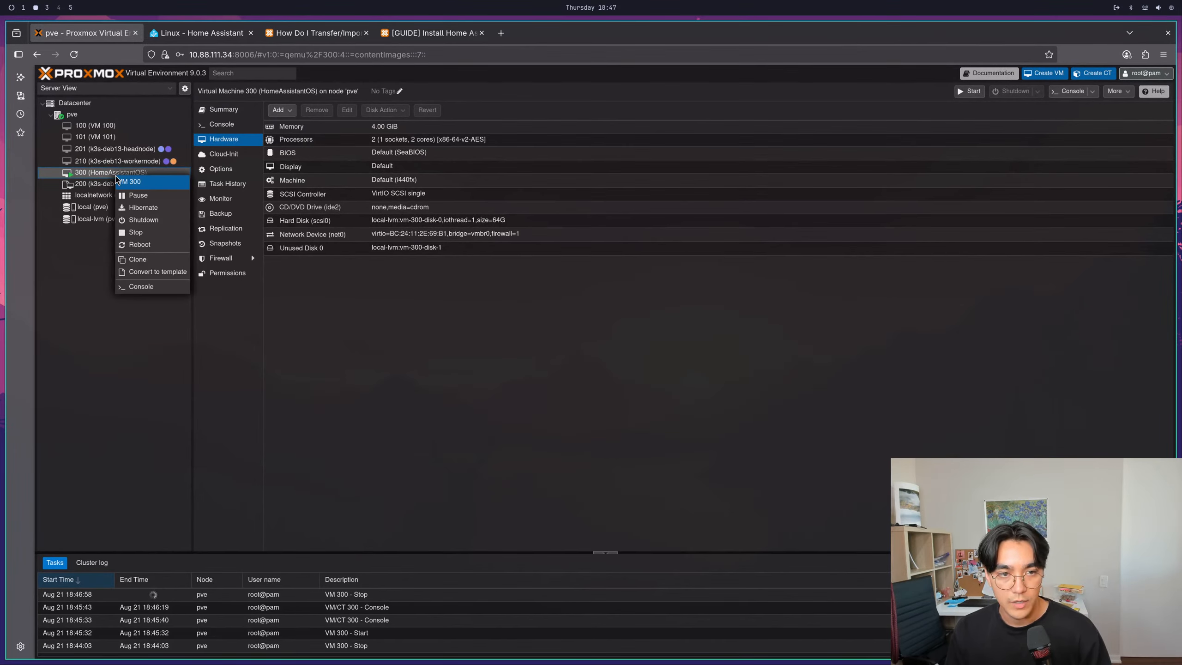
pyautogui.click(133, 364)
# - Copy the address of the Home Assistant OS install guide thread and switch to homeAssistant.md in the terminal editor
pyautogui.click(193, 33)
pyautogui.click(310, 33)
pyautogui.click(428, 32)
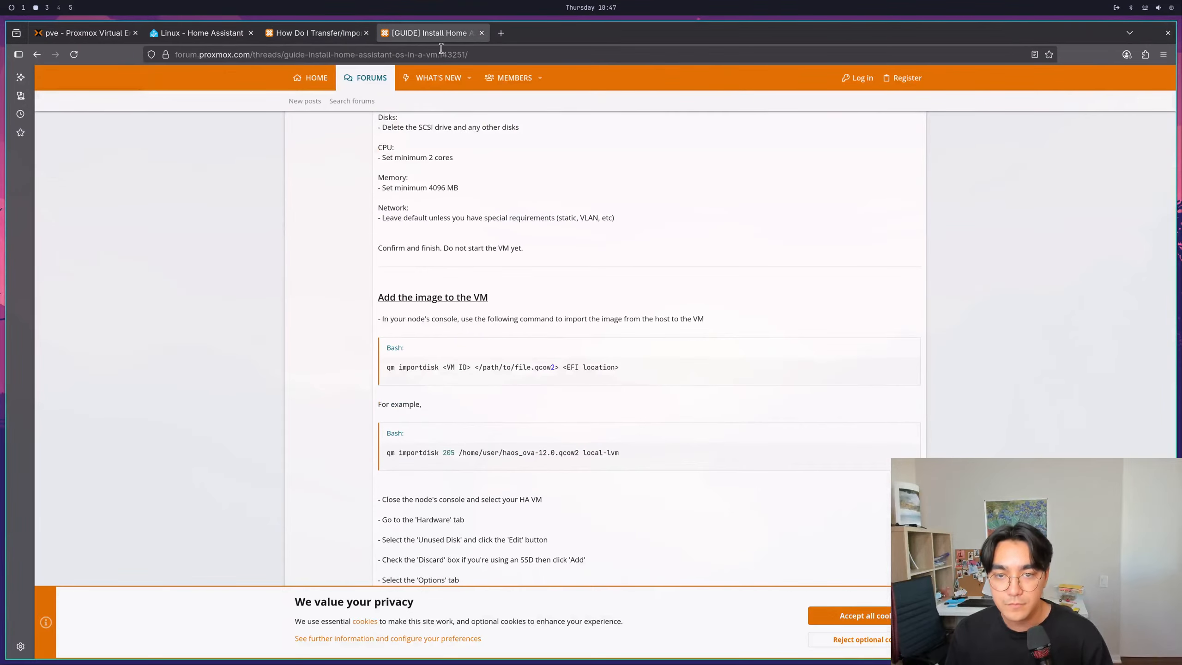
pyautogui.hotkey('ctrl', 'l')
pyautogui.press('super+c')
pyautogui.press('super+2')
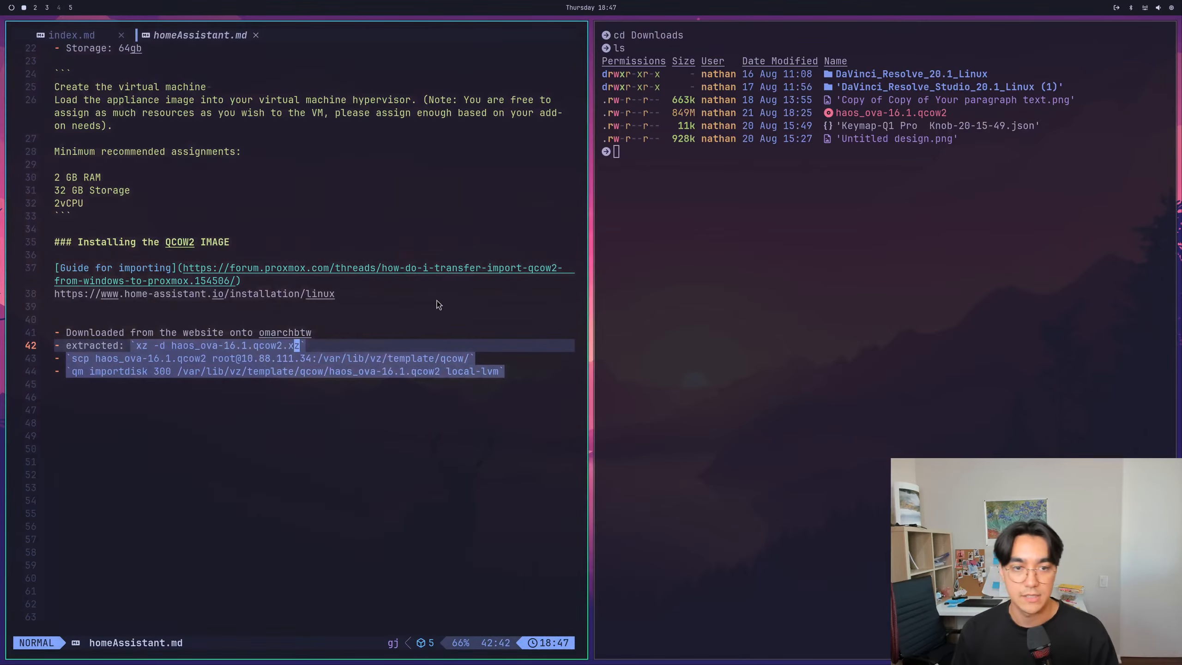
pyautogui.press('Escape')
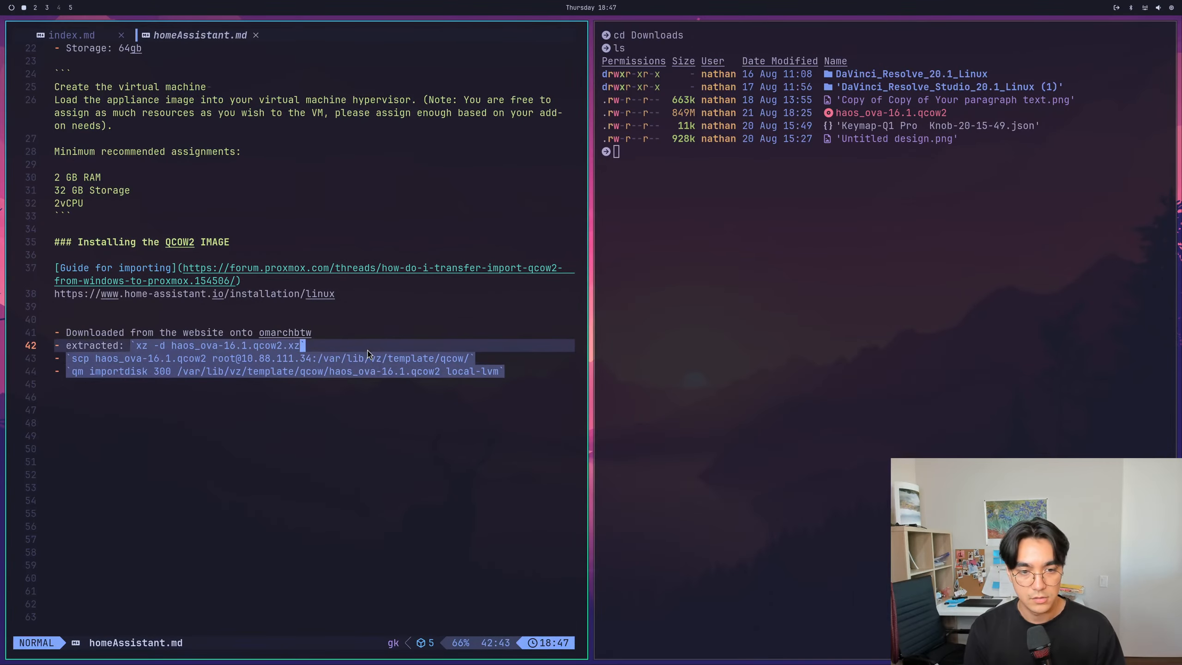
# - Add the note "Lead to error" below the qm importdisk line in homeAssistant.md and save the file
pyautogui.press('j')
pyautogui.press('j')
pyautogui.press('j')
pyautogui.press('A')
pyautogui.press('Return')
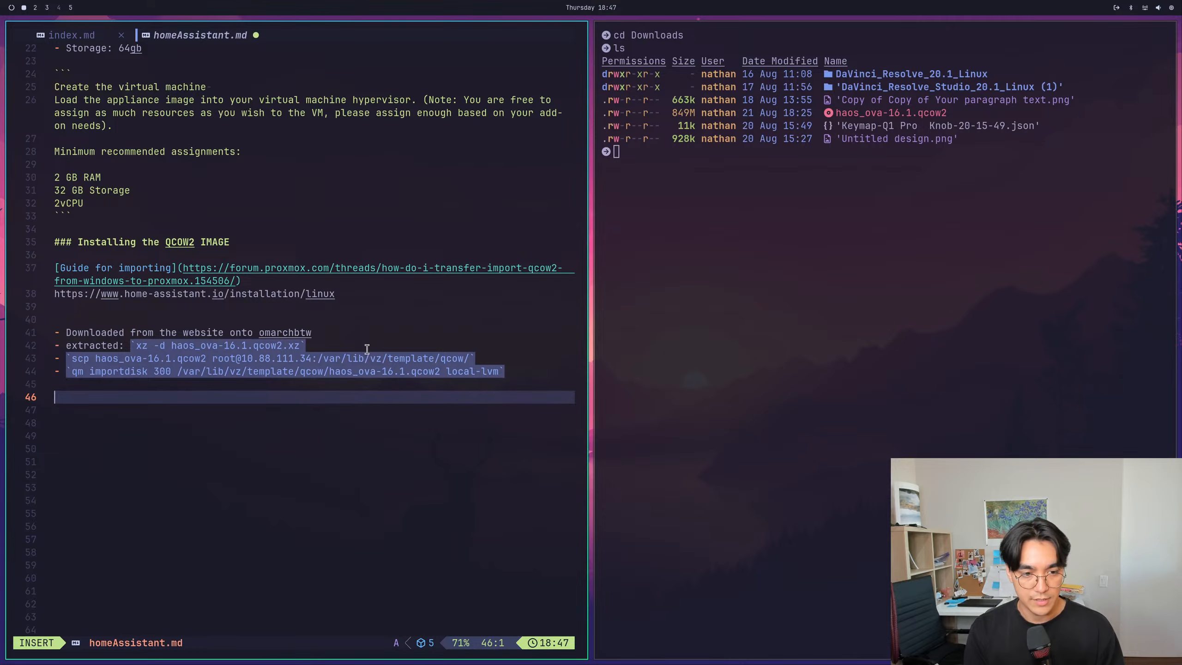
pyautogui.write('Lead to err')
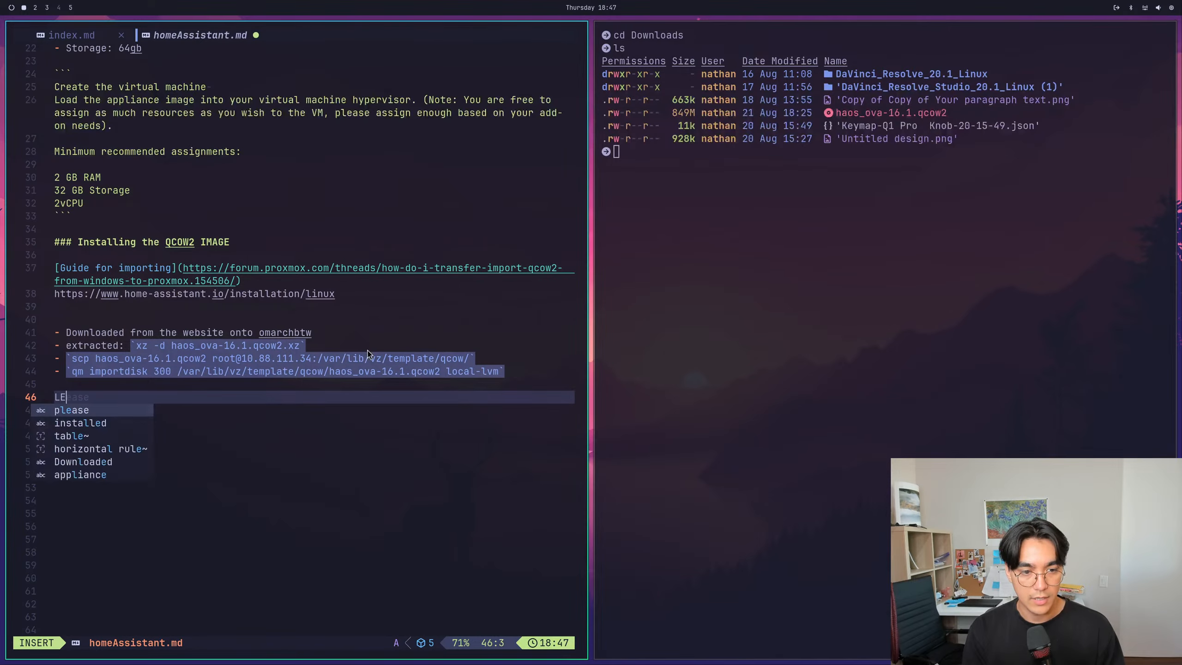
pyautogui.write('or')
pyautogui.press('Escape')
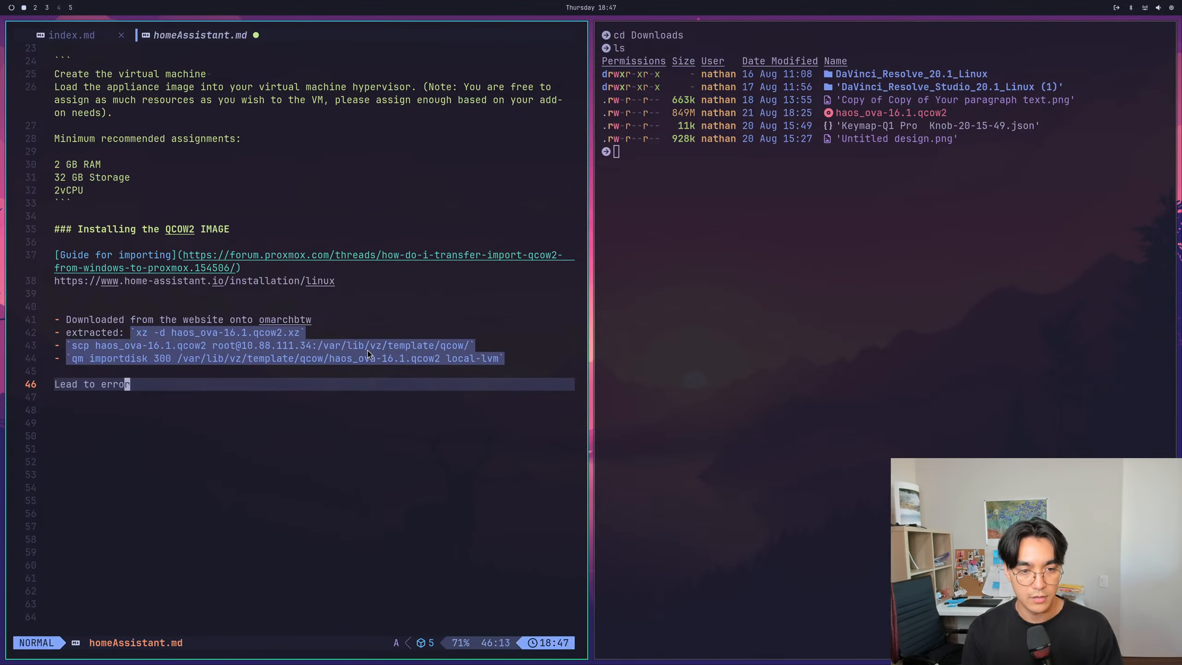
pyautogui.write(':w')
pyautogui.press('Return')
# - Add the heading "### Installing HAOS part 2" below the error note and save the file
pyautogui.press('A')
pyautogui.press('Return')
pyautogui.press('Return')
pyautogui.write('### Installing ')
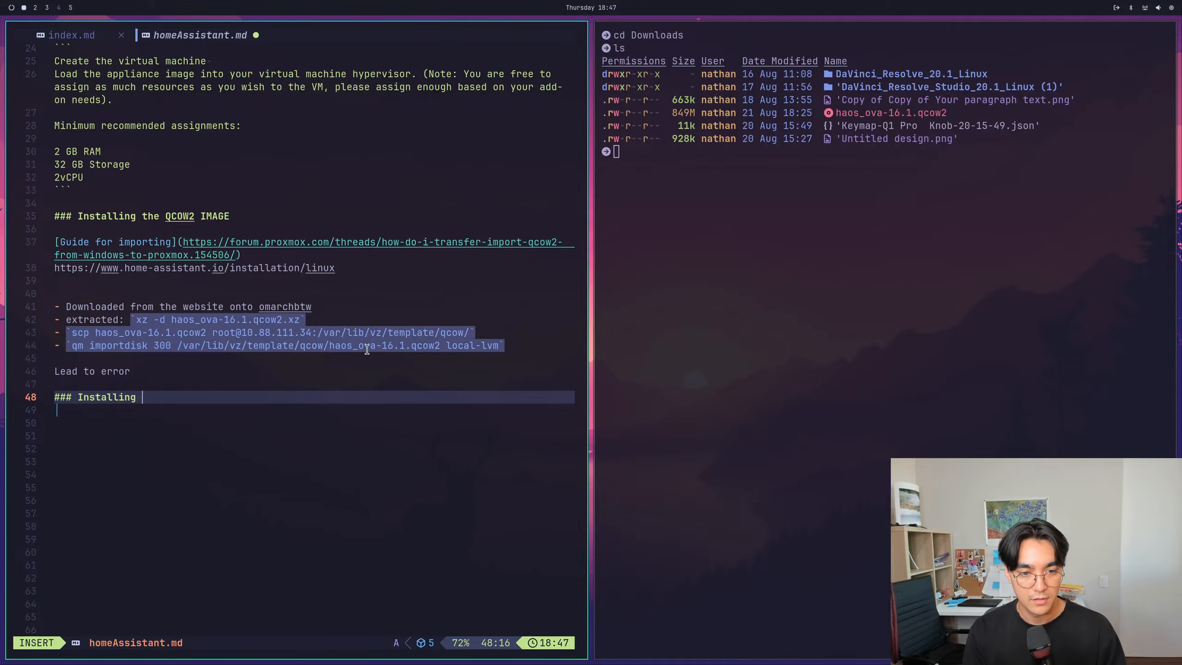
pyautogui.write('HAO')
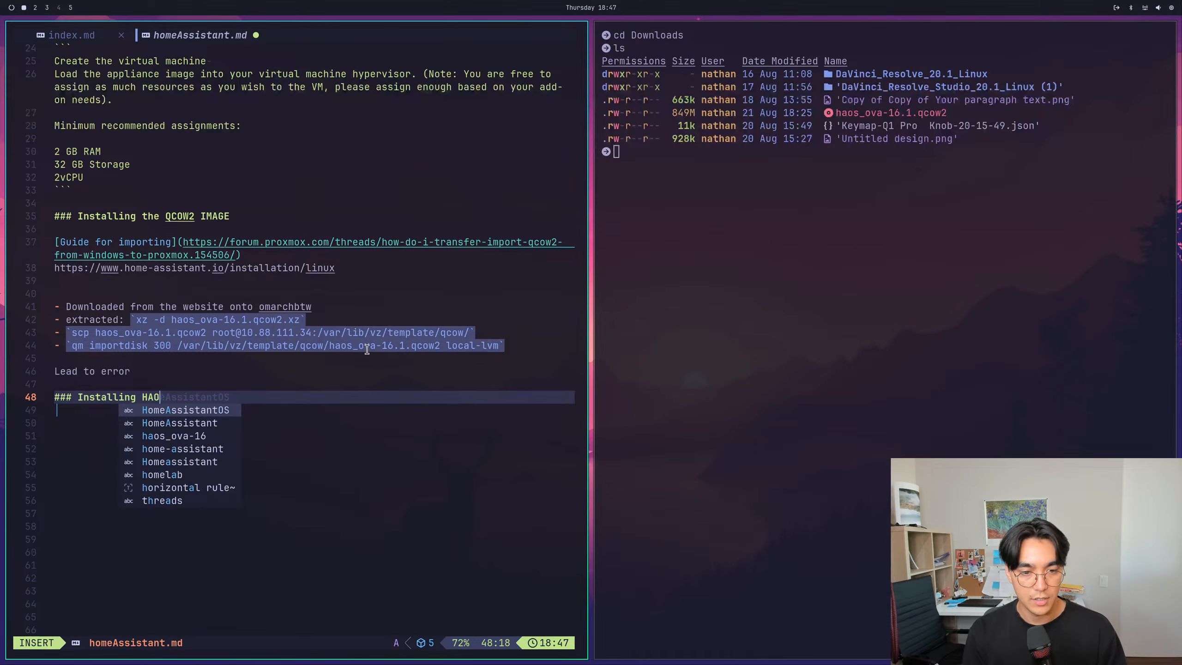
pyautogui.write('S part 2')
pyautogui.press('Escape')
pyautogui.write(':w')
pyautogui.press('Return')
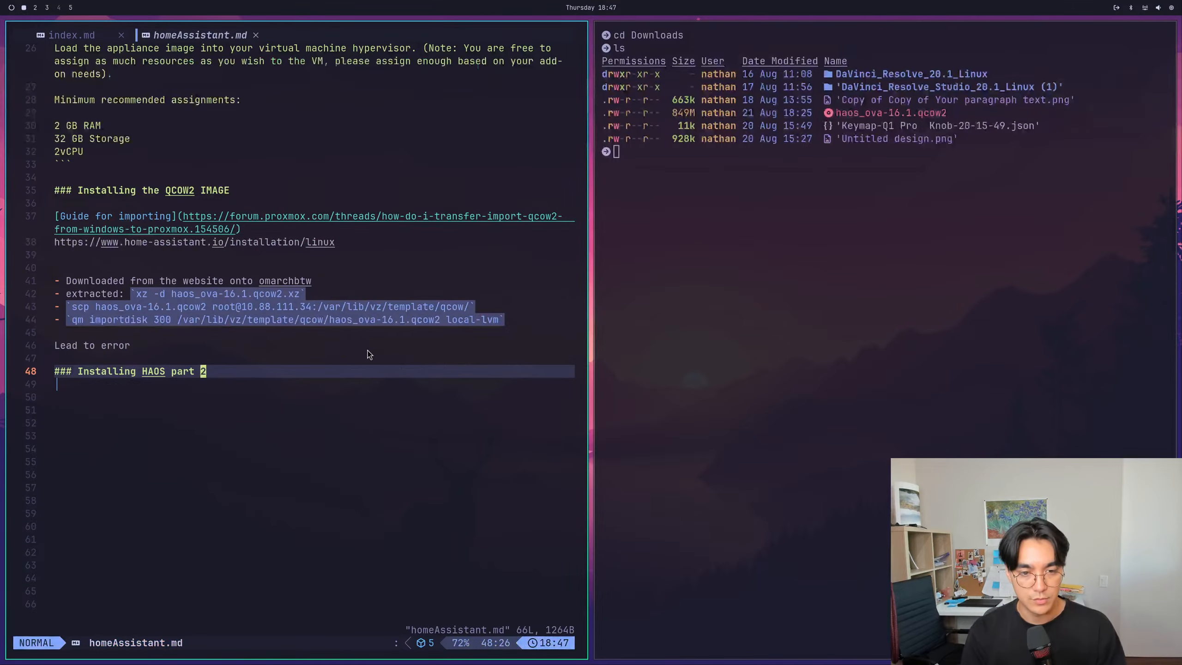
# - Add a Markdown link "Guide to install HAOS on Proxmox" with the copied thread address under the part 2 heading, save, and return to Firefox
pyautogui.press('A')
pyautogui.press('Return')
pyautogui.press('Return')
pyautogui.write('[]')
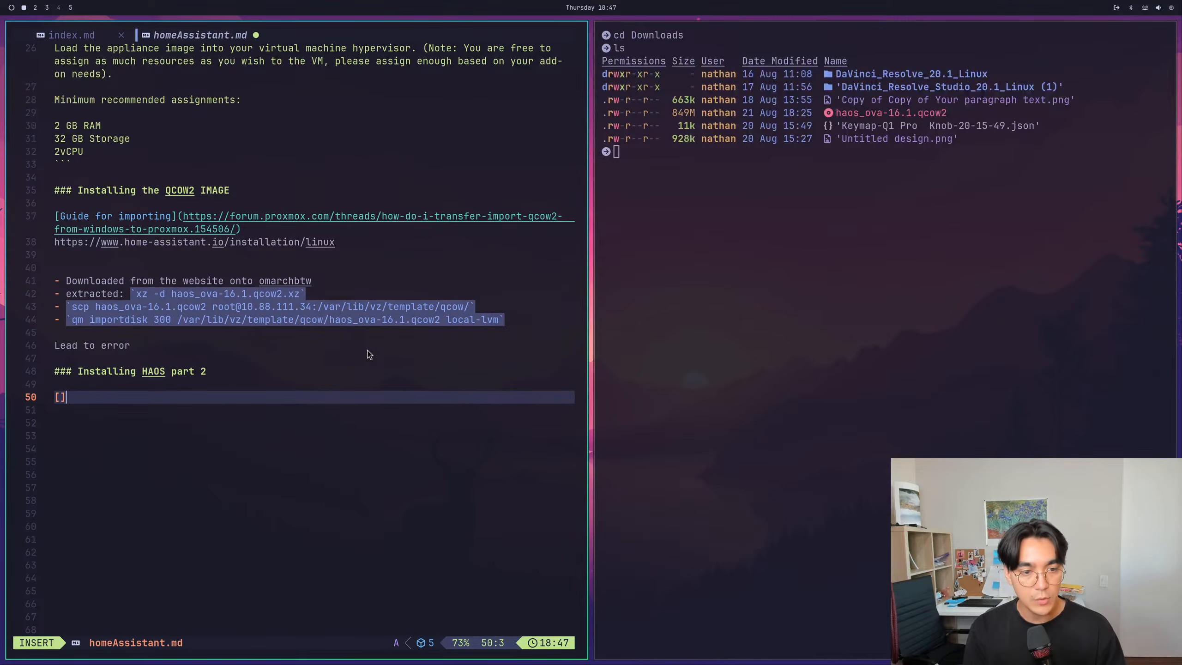
pyautogui.write('Guide ')
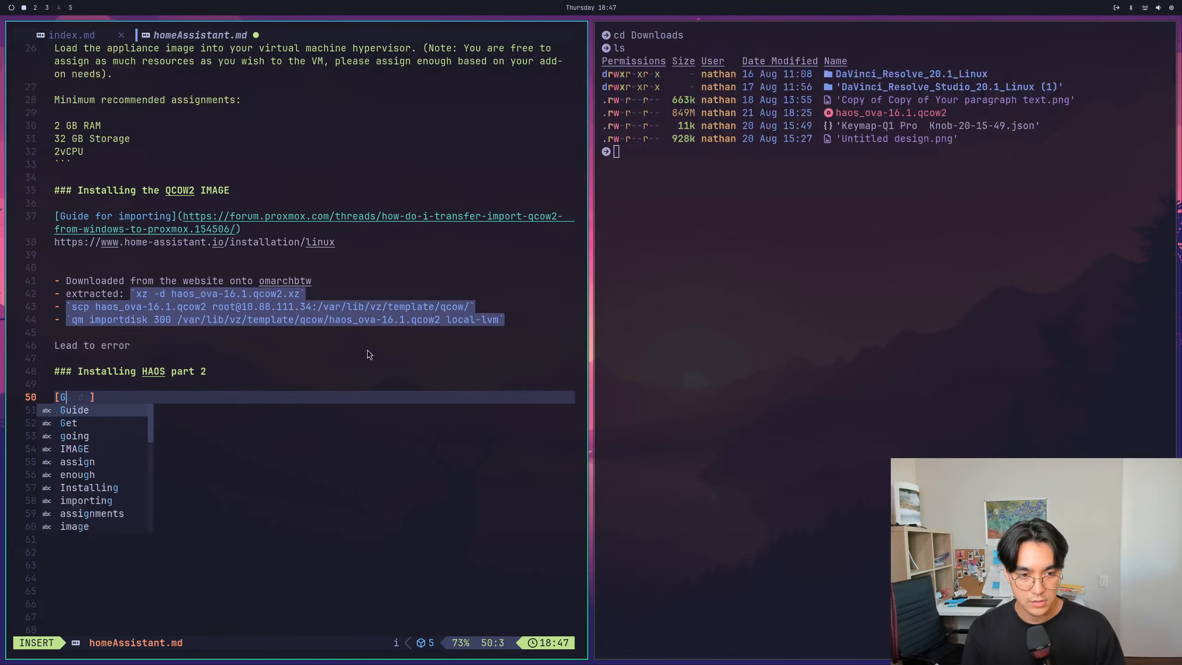
pyautogui.write('to install HAOS ')
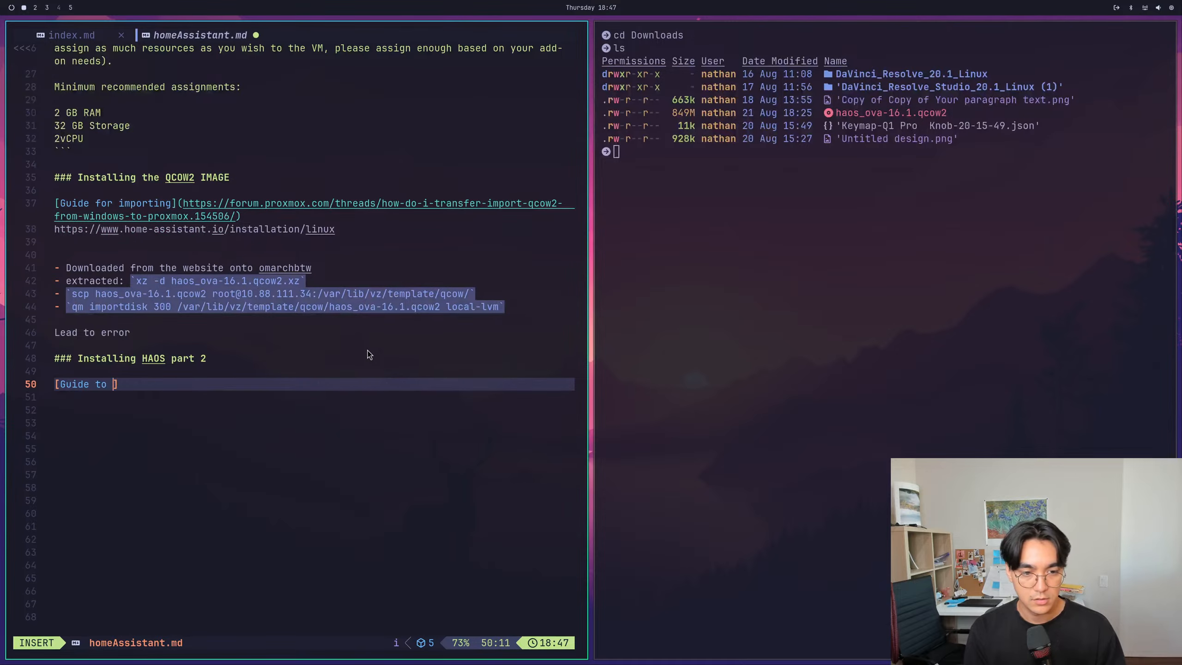
pyautogui.write('on Proxm')
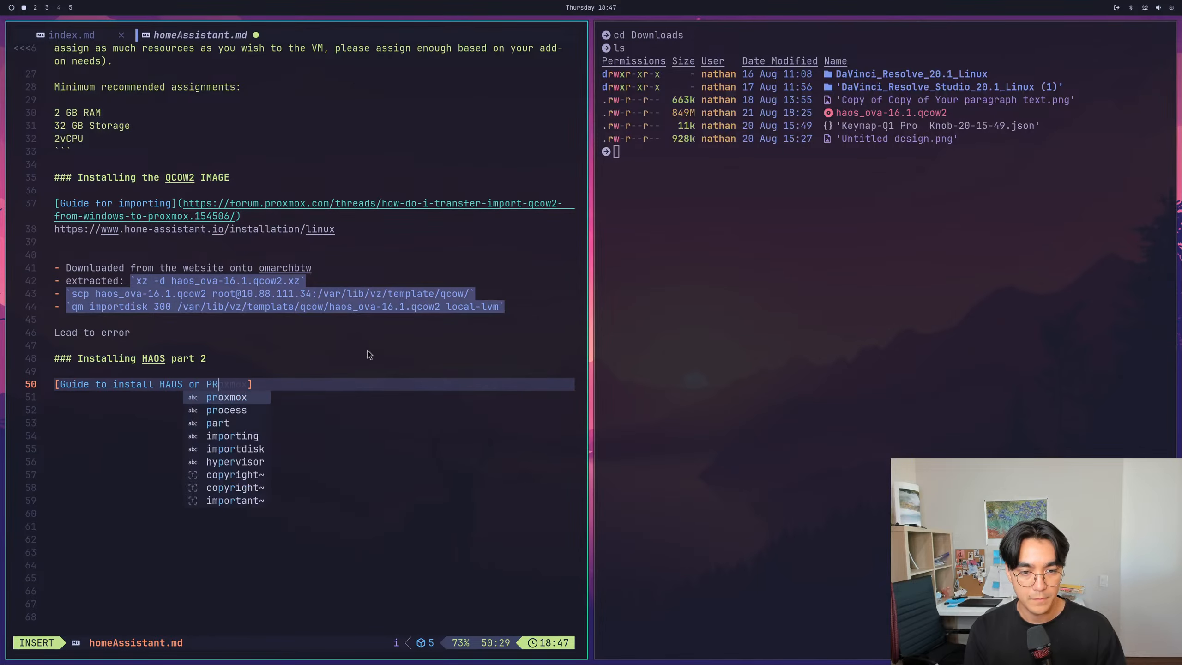
pyautogui.write('ox](')
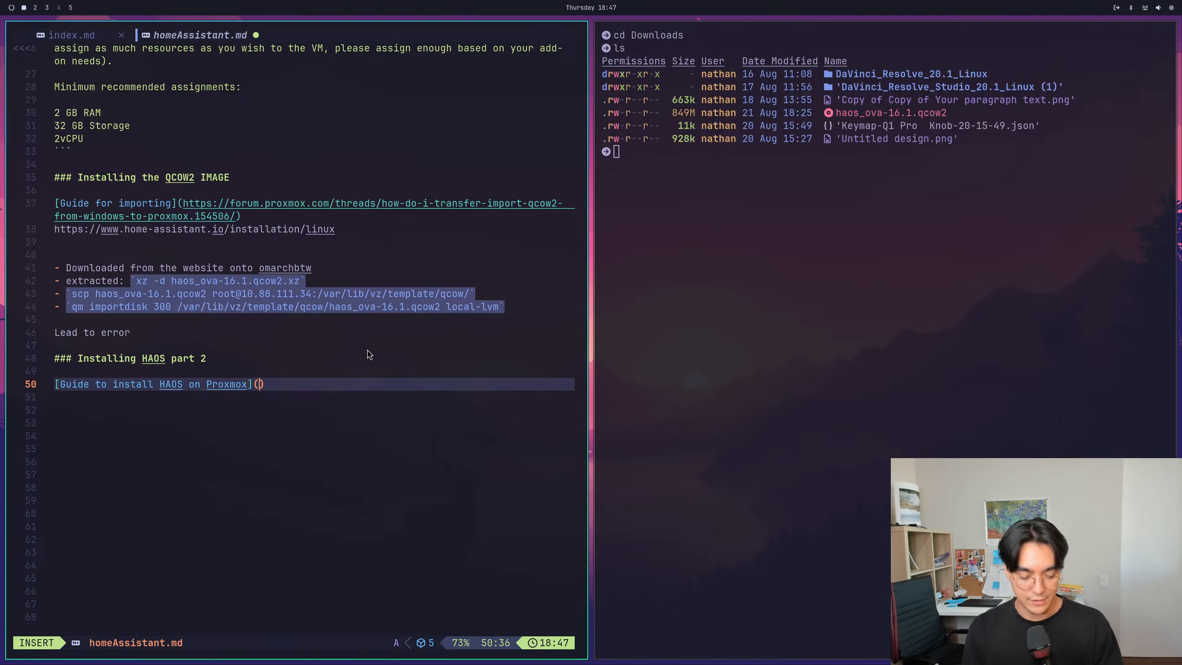
pyautogui.press('super+v')
pyautogui.press('Escape')
pyautogui.write(':w')
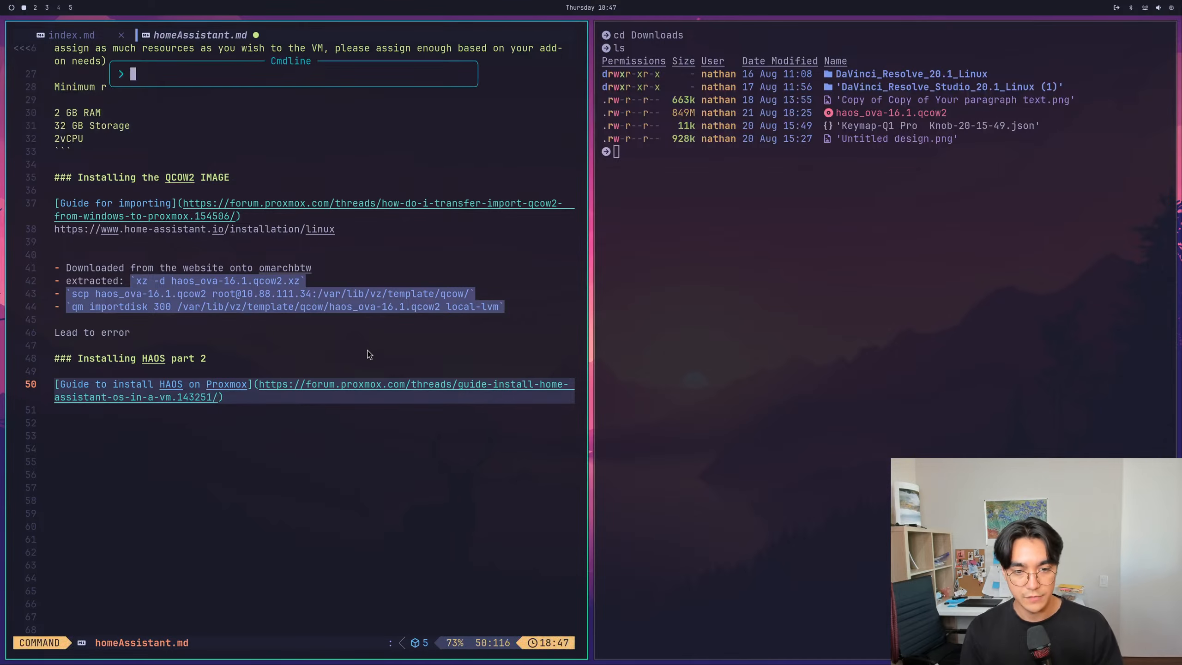
pyautogui.press('Return')
pyautogui.press('super+2')
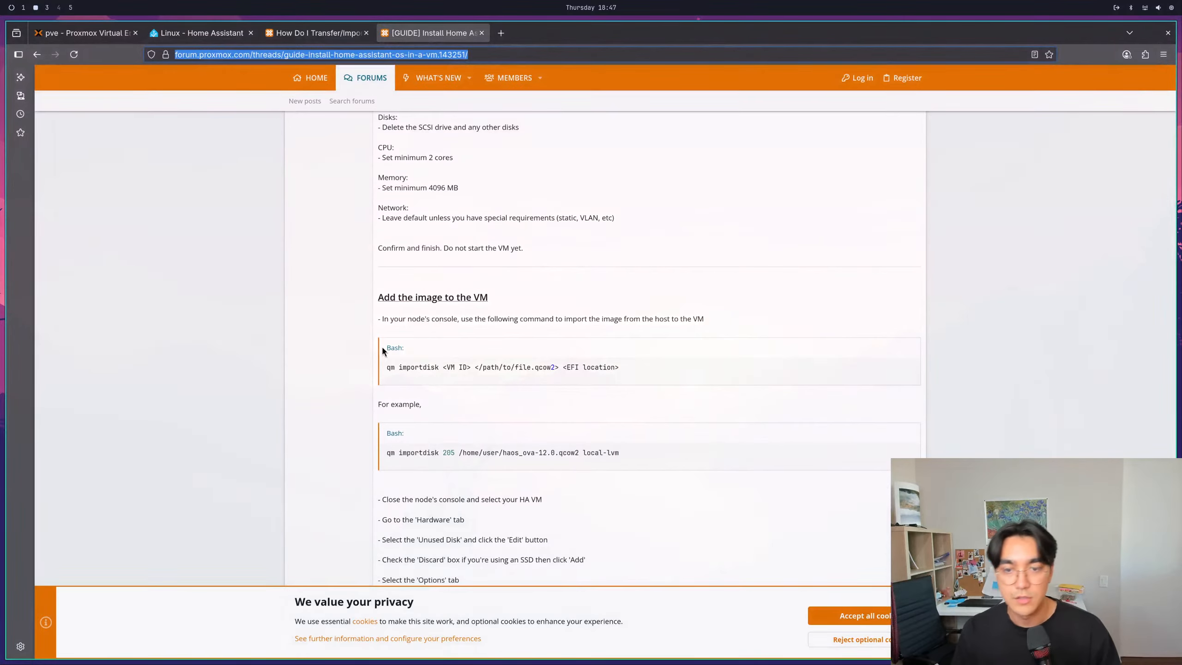
# - Review the guide's VM creation and image import instructions, and move the guide tab into its own window beside Proxmox
pyautogui.scroll(-3, 491, 420)
pyautogui.press('super+1')
pyautogui.press('super+2')
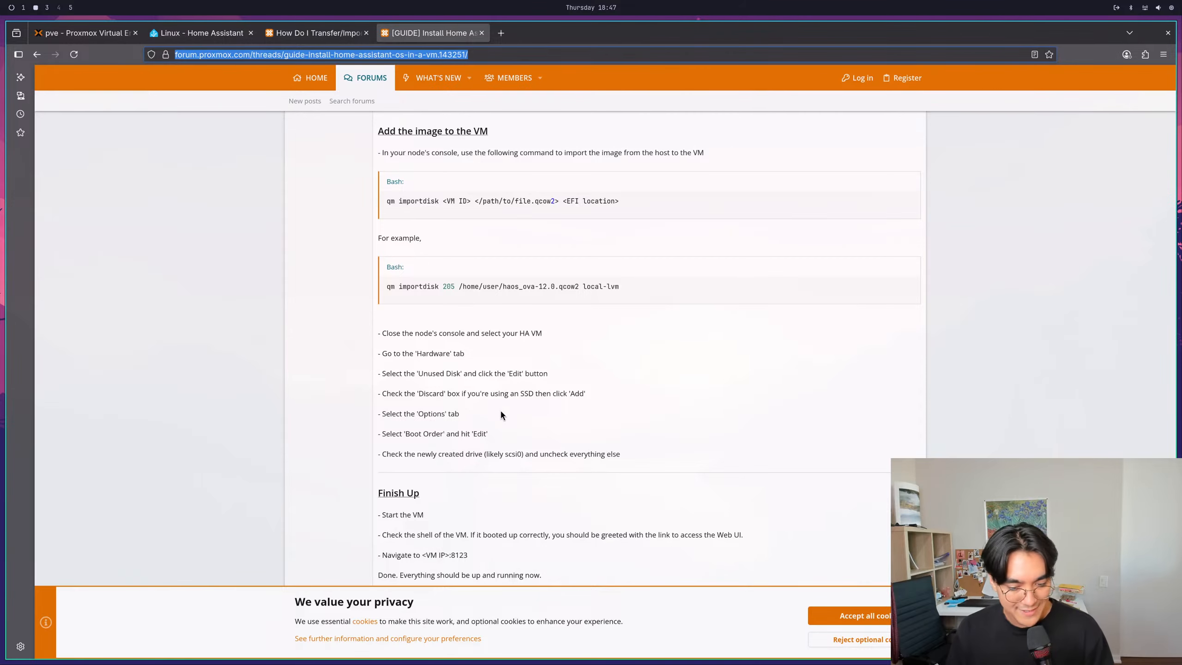
pyautogui.scroll(5, 478, 429)
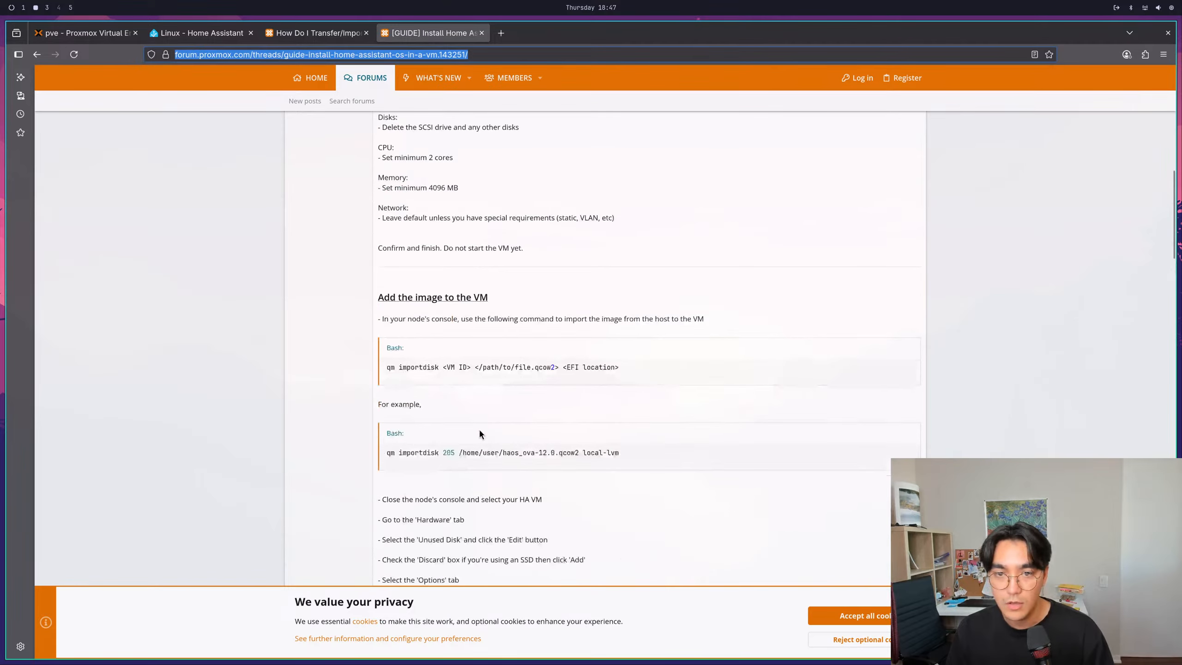
pyautogui.scroll(2, 479, 430)
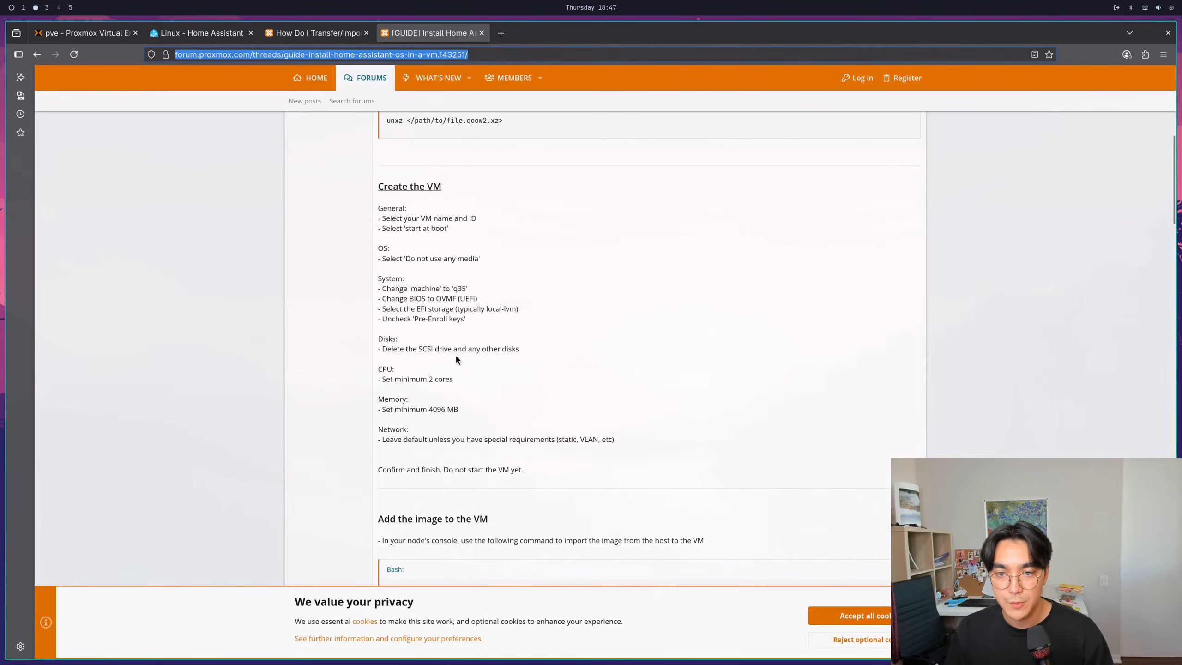
pyautogui.moveTo(433, 33); pyautogui.dragTo(754, 177)
# - Widen the Proxmox window and remove VM 300 (HomeAssistantOS), confirming the removal with ID 300
pyautogui.click(82, 41)
pyautogui.rightClick(96, 172)
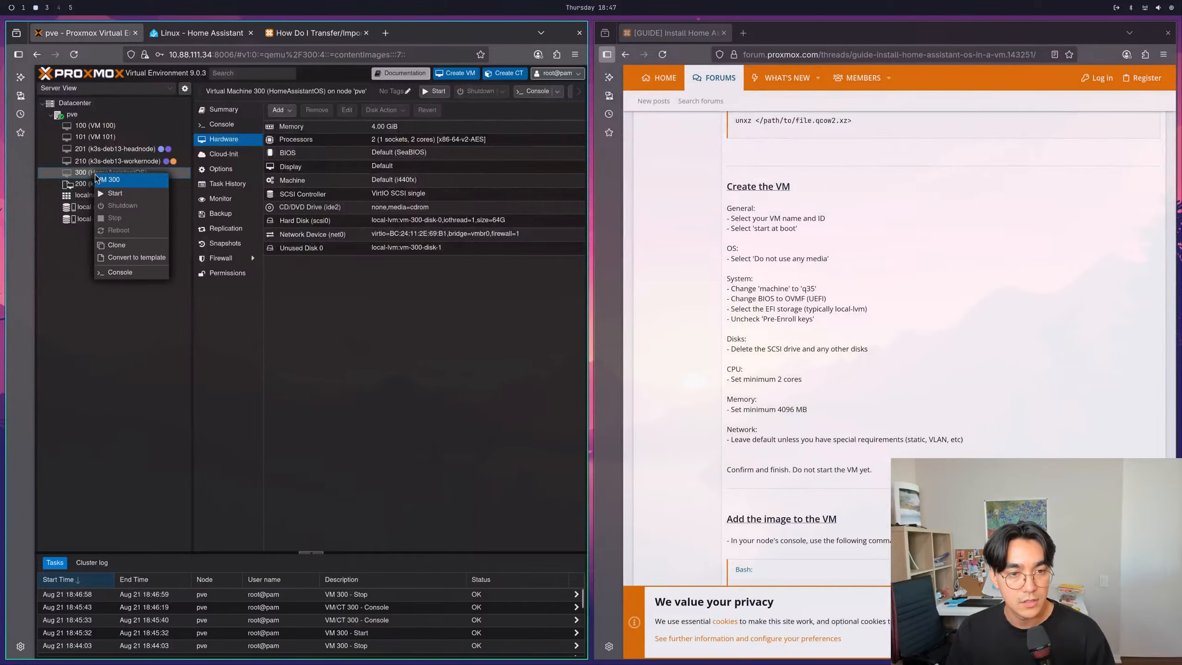
pyautogui.click(100, 300)
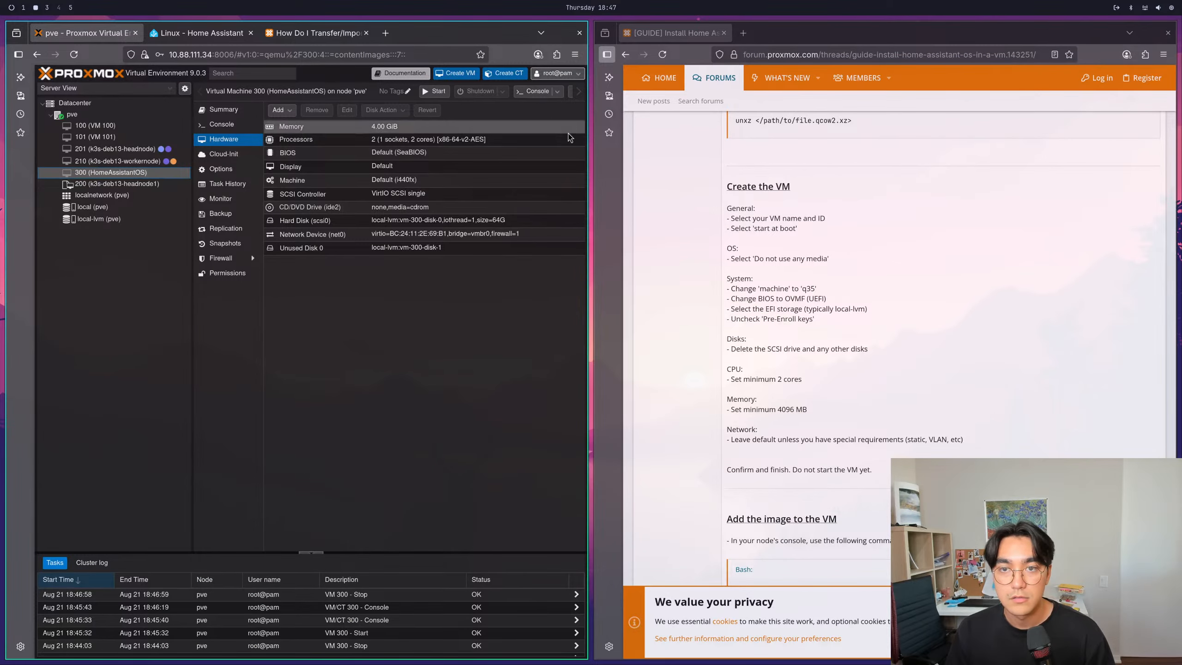
pyautogui.moveTo(621, 391); pyautogui.dragTo(793, 379)
pyautogui.click(701, 91)
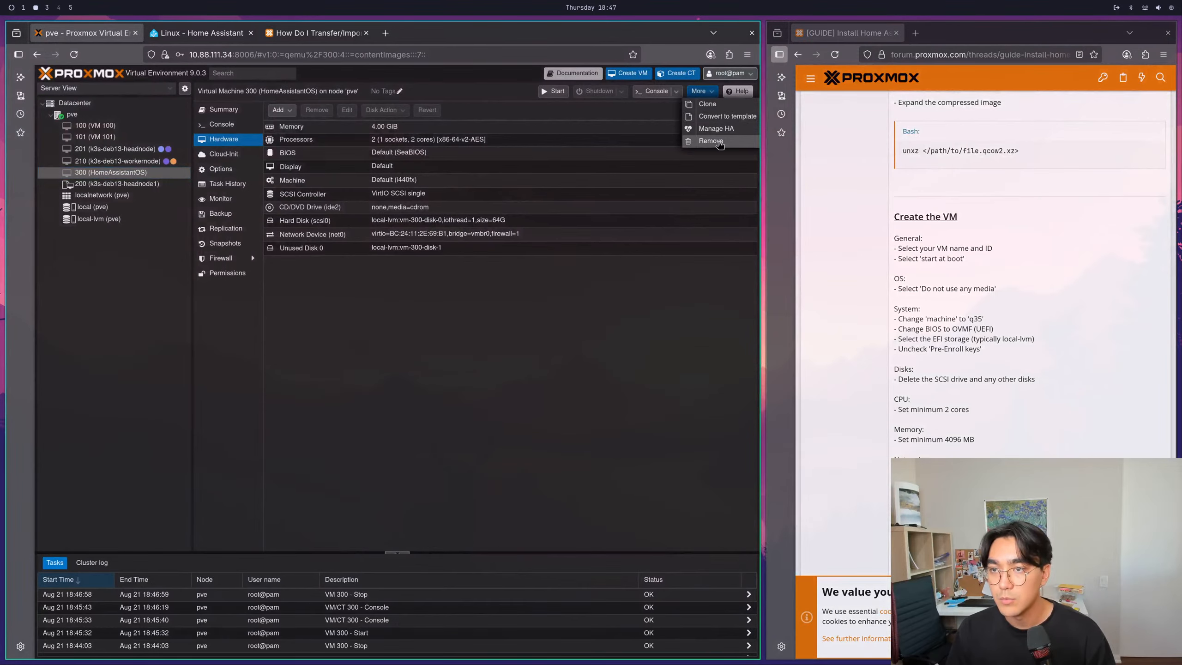
pyautogui.click(701, 147)
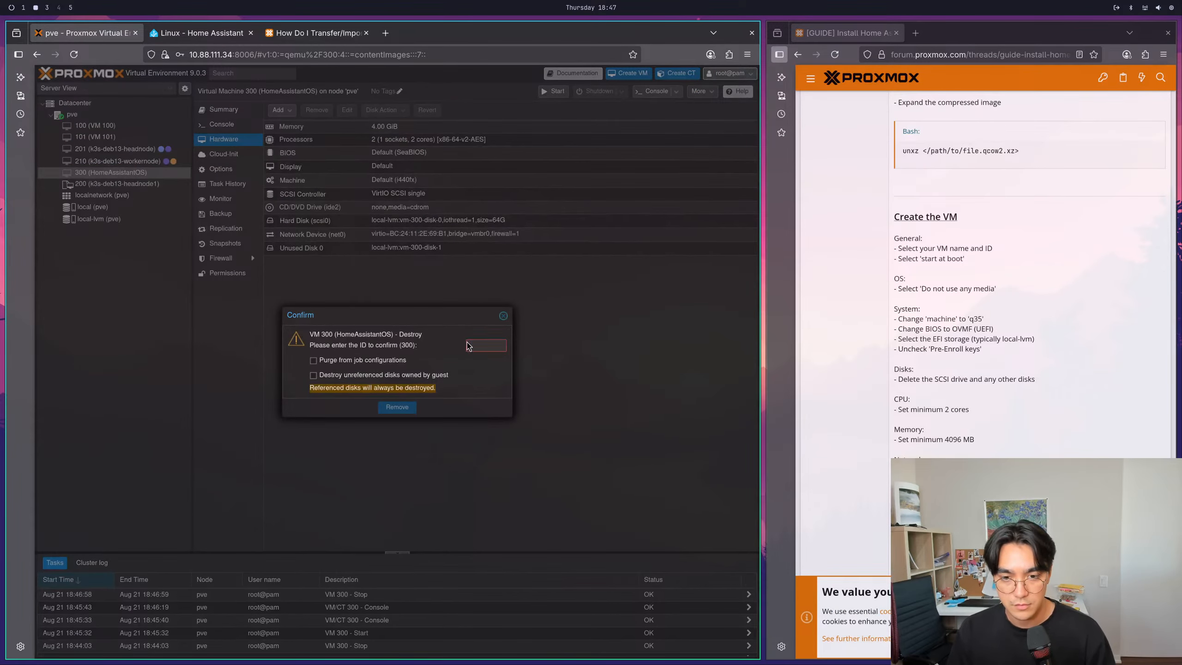
pyautogui.write('300')
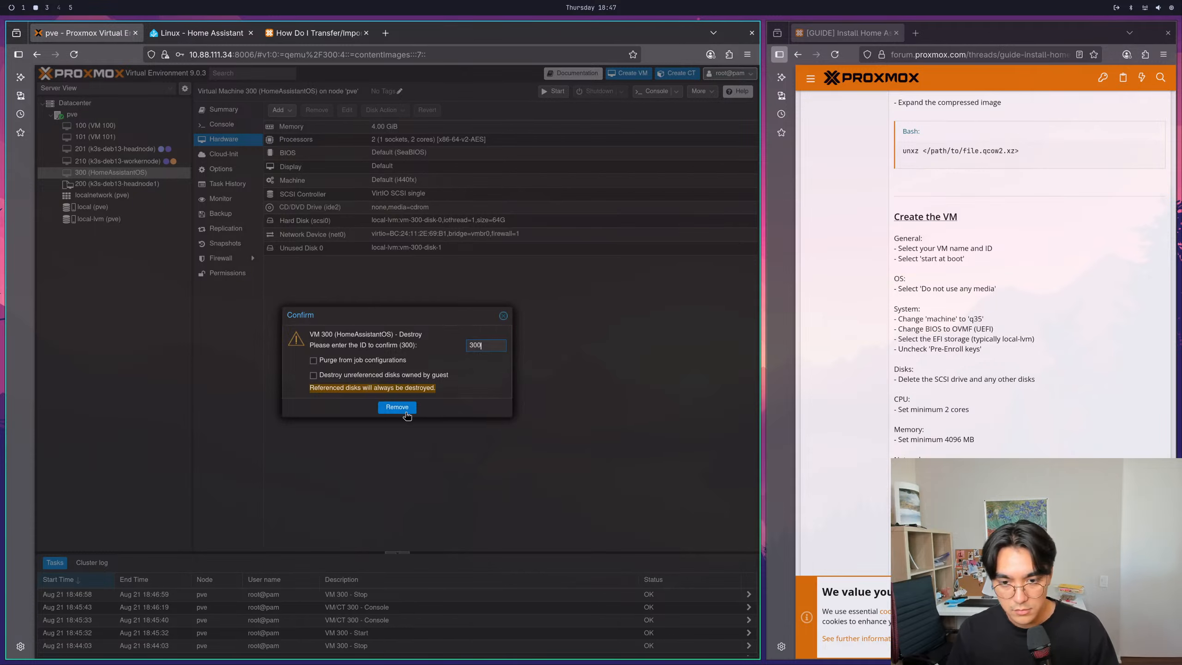
pyautogui.click(397, 406)
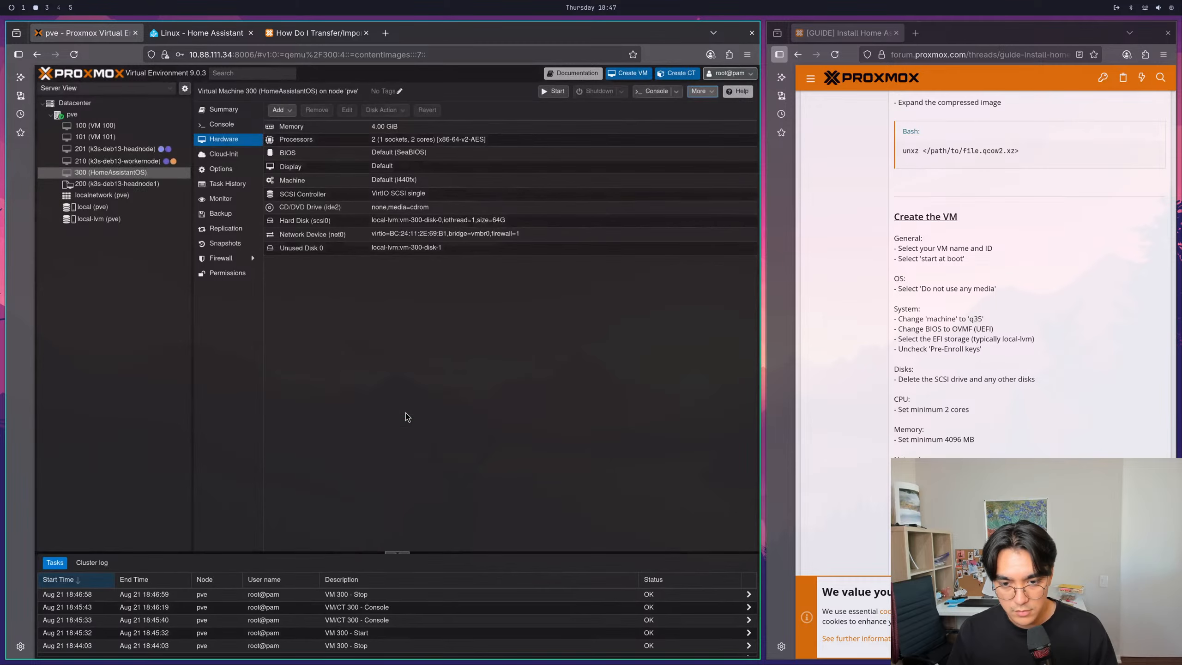
pyautogui.click(106, 167)
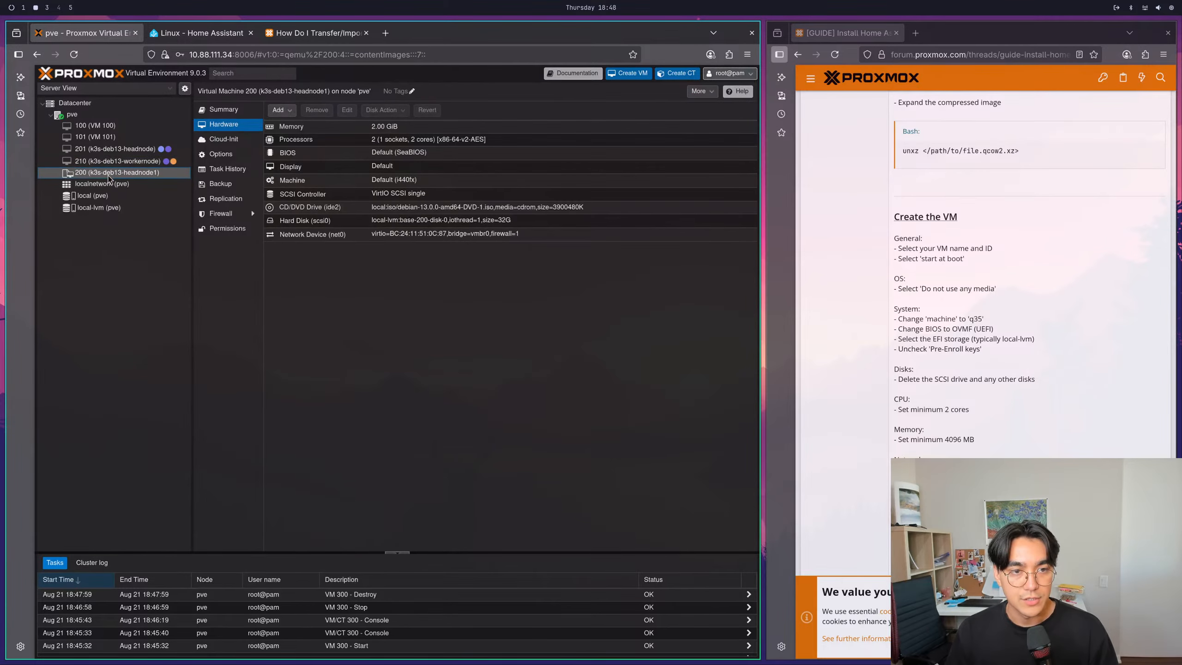
# - Start creating a virtual machine on node pve with VM ID 300 and a name beginning with HAO, and continue to the OS settings
pyautogui.click(628, 73)
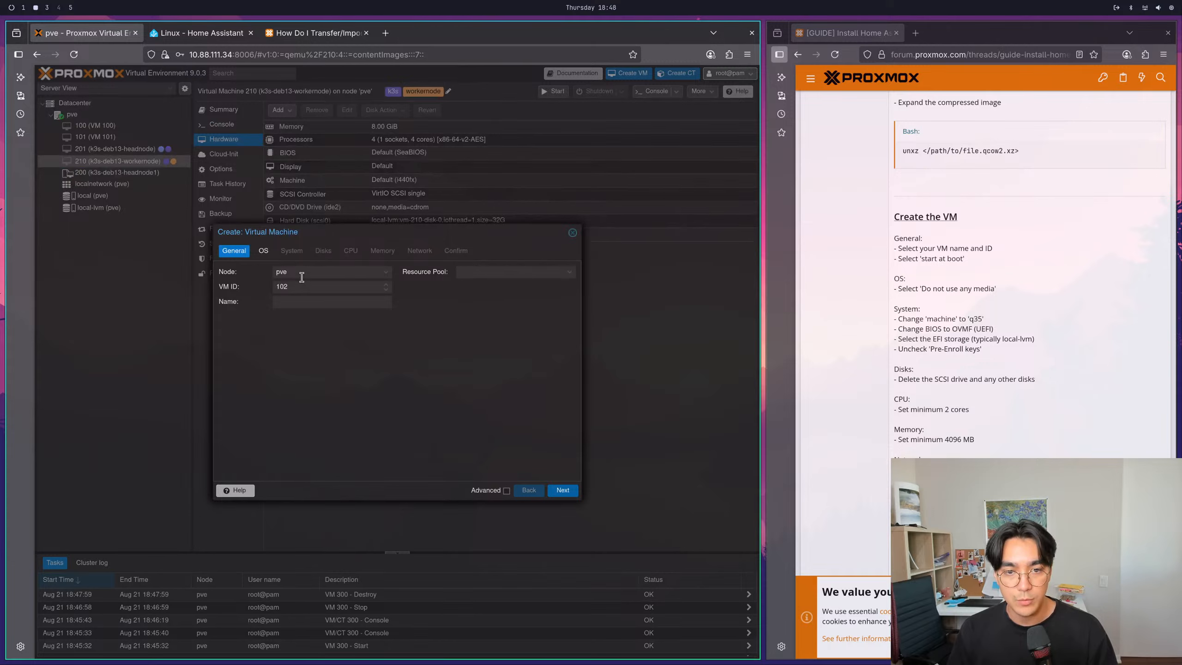
pyautogui.press('BackSpace')
pyautogui.press('BackSpace')
pyautogui.press('BackSpace')
pyautogui.write('300')
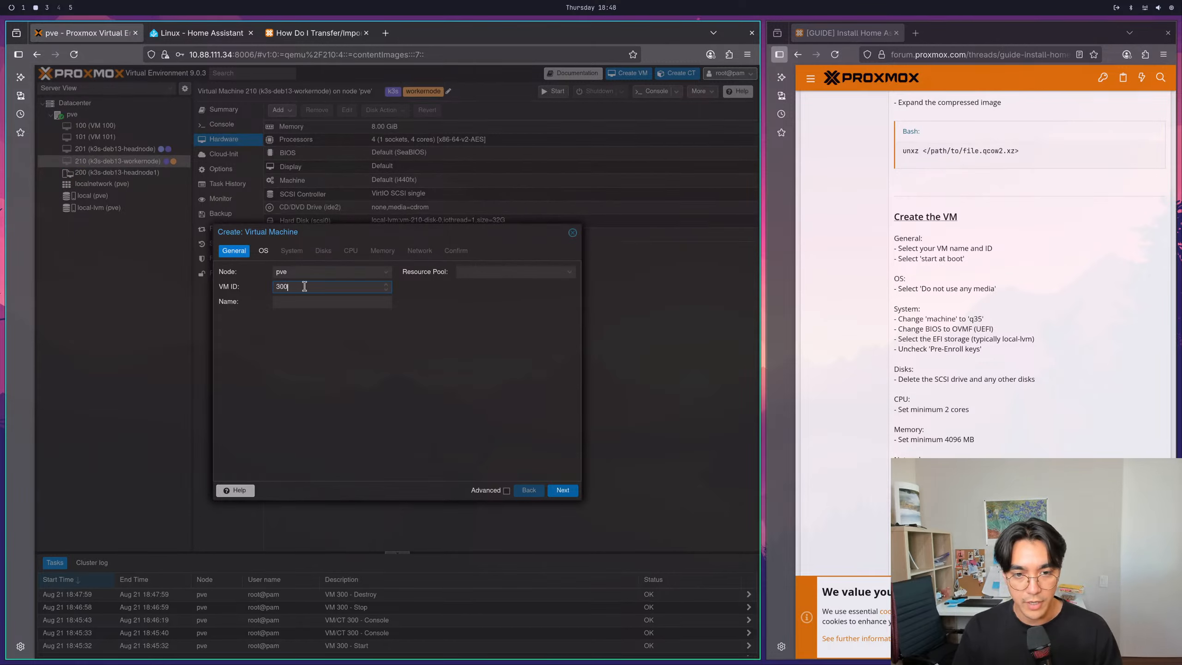
pyautogui.write('HAOS')
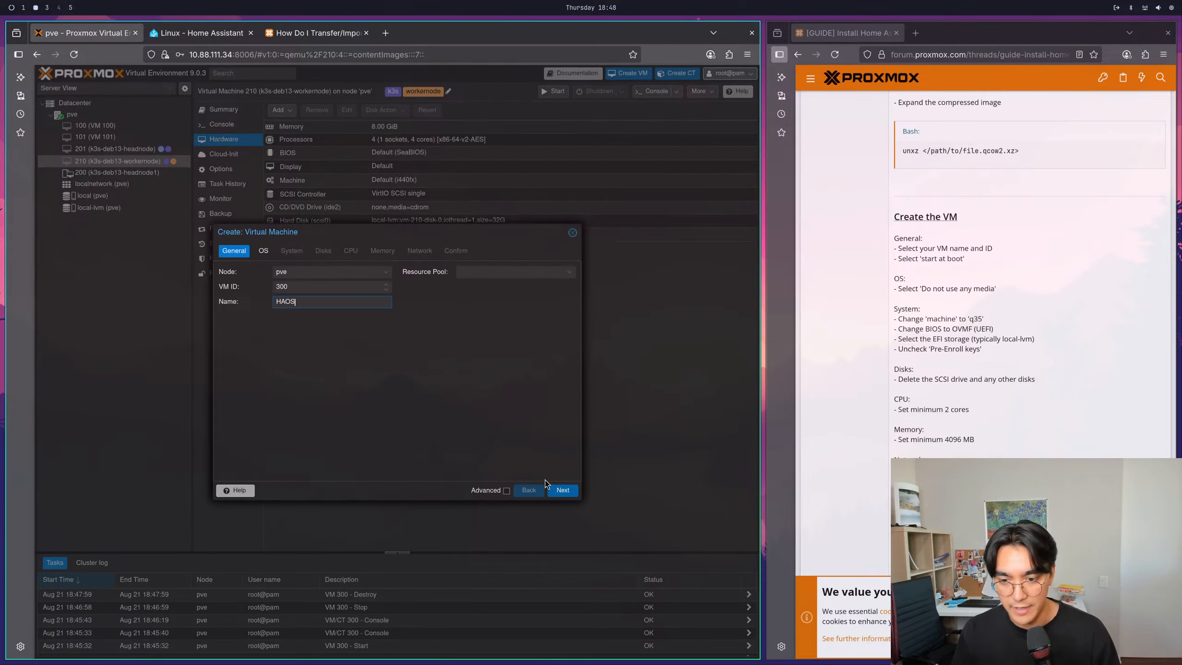
pyautogui.click(560, 492)
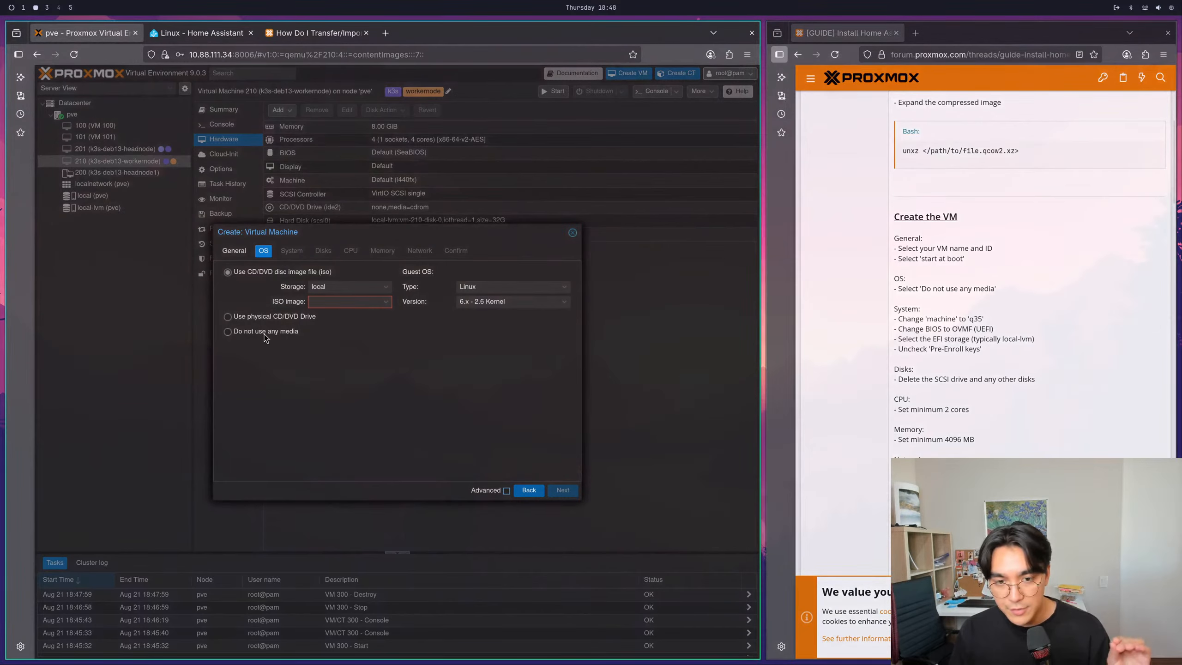
# - Set the new VM to use no installation media and choose q35 as its machine type, checking the guide's System settings
pyautogui.click(263, 332)
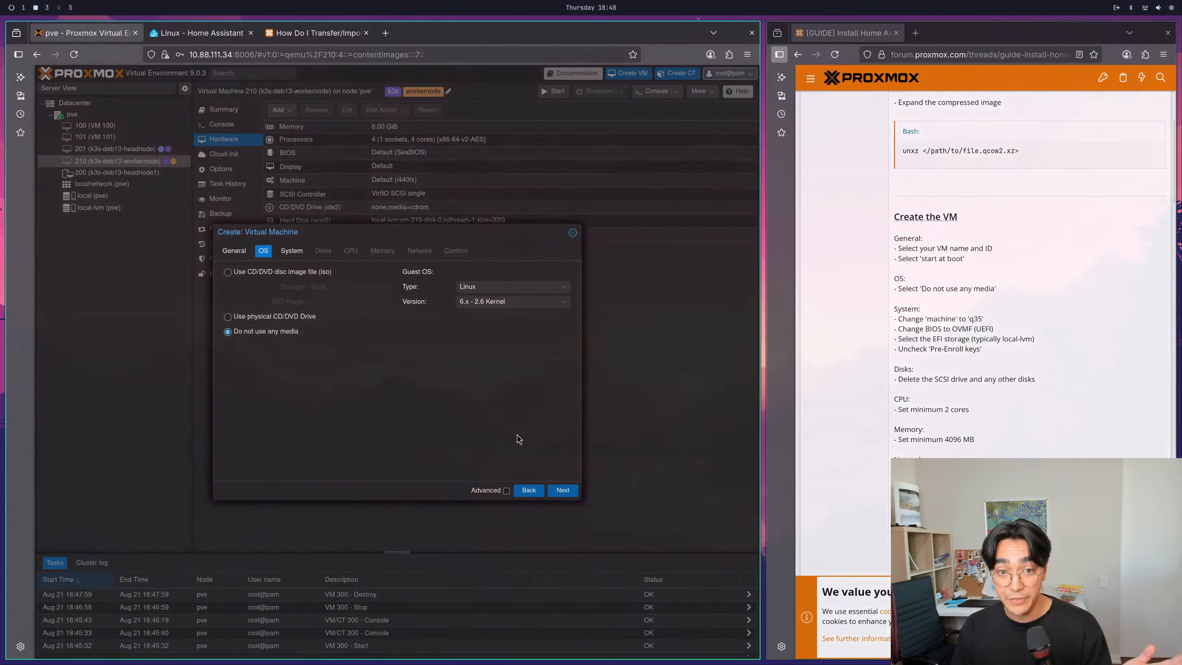
pyautogui.click(562, 491)
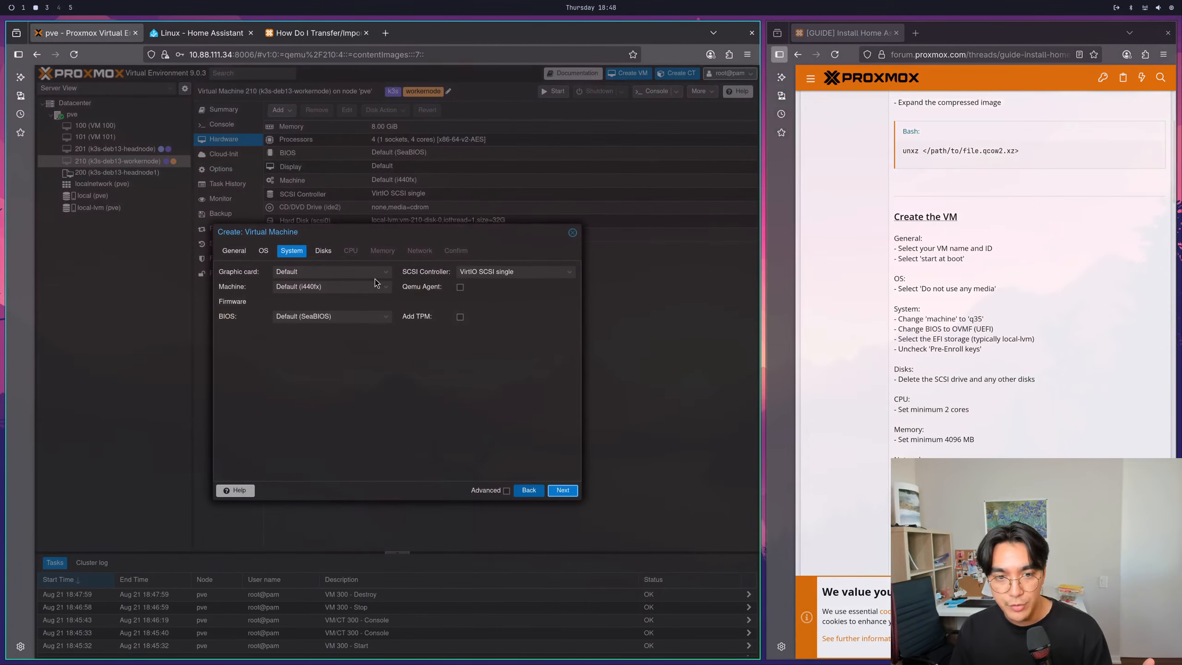
pyautogui.click(340, 286)
pyautogui.click(324, 311)
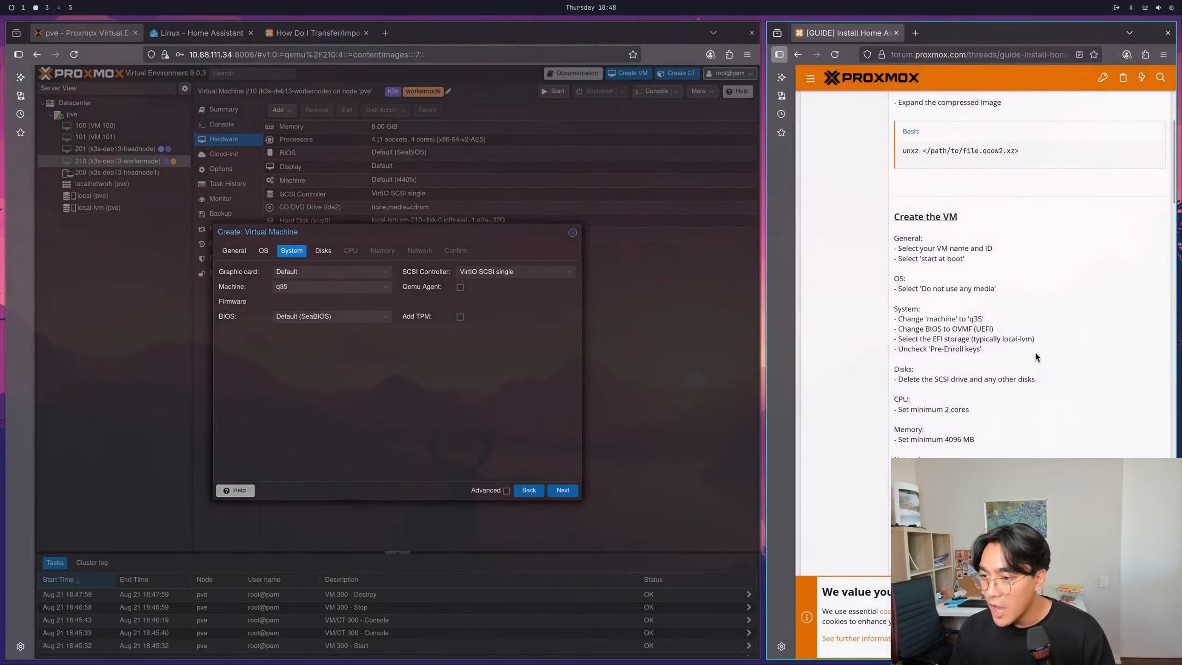
pyautogui.moveTo(990, 329); pyautogui.dragTo(867, 323)
pyautogui.click(967, 327)
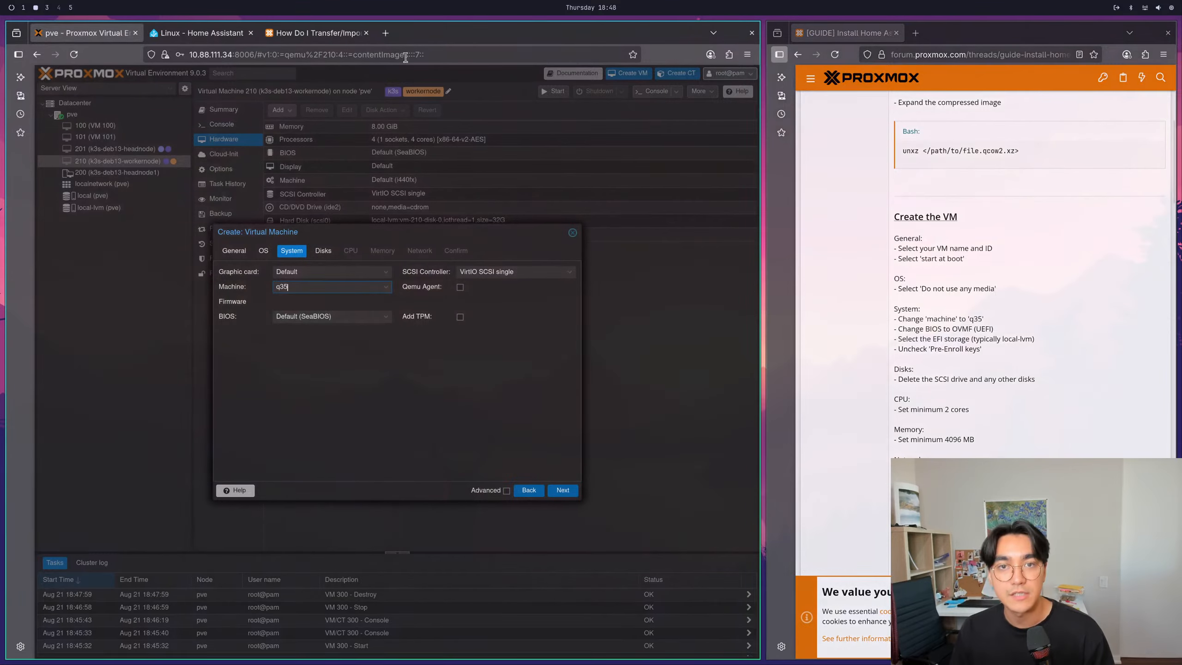
# - Check the available machine types and search the web in a new tab for "i440x vs q35"
pyautogui.click(363, 285)
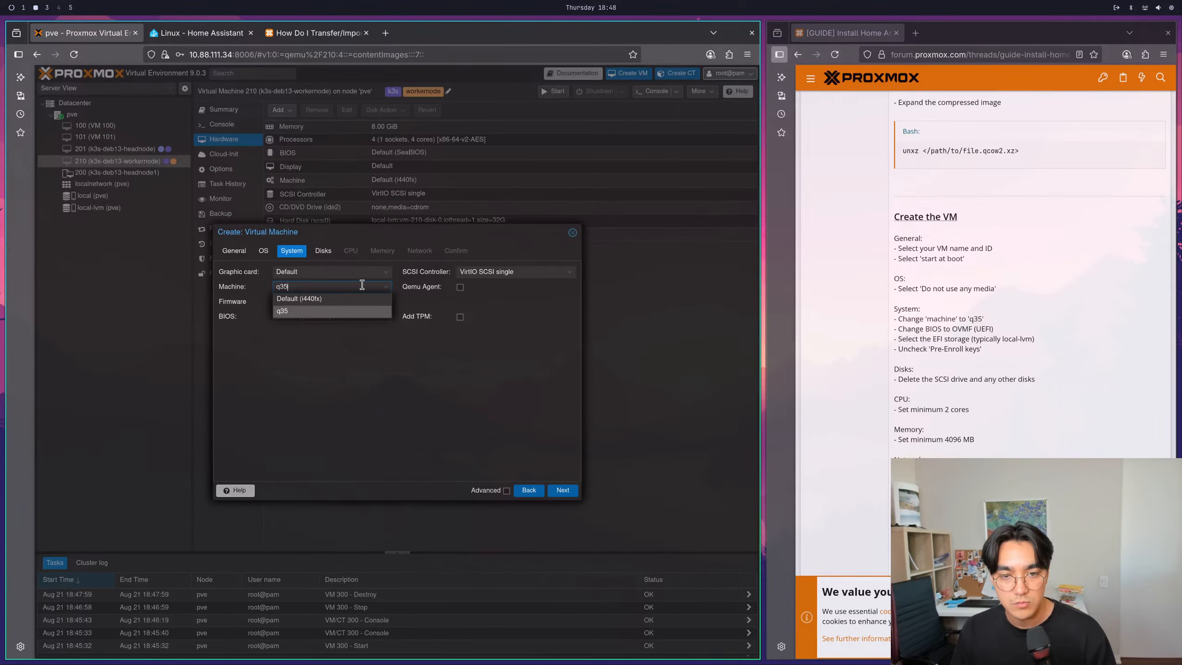
pyautogui.click(385, 33)
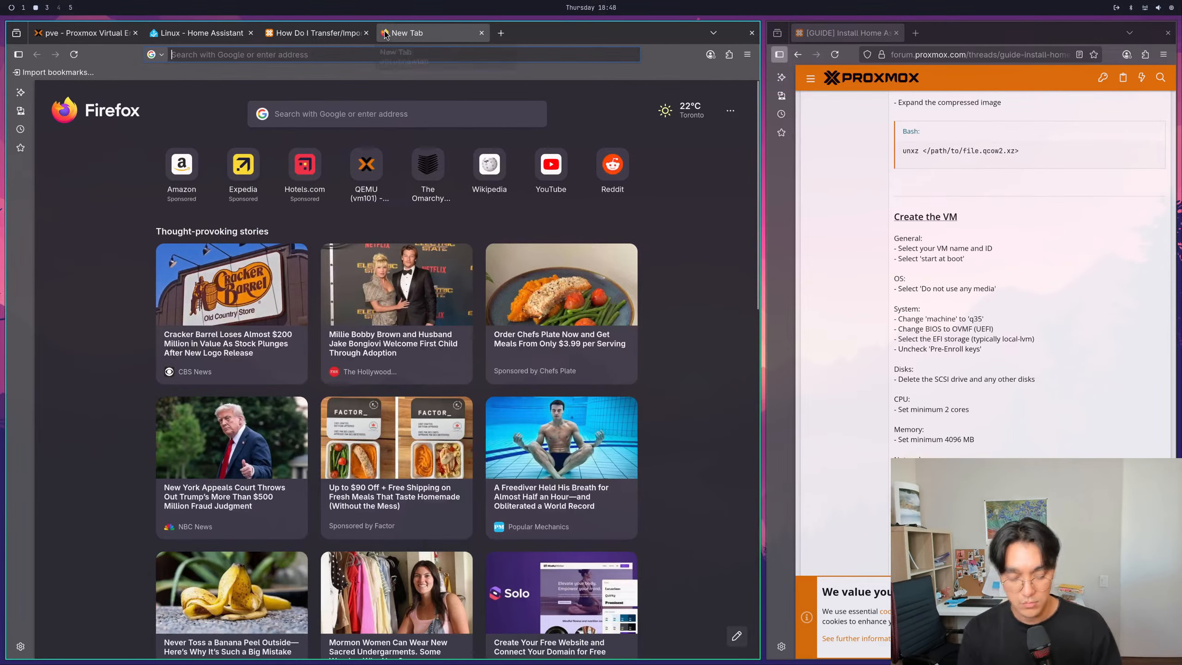
pyautogui.write('i440x vs ')
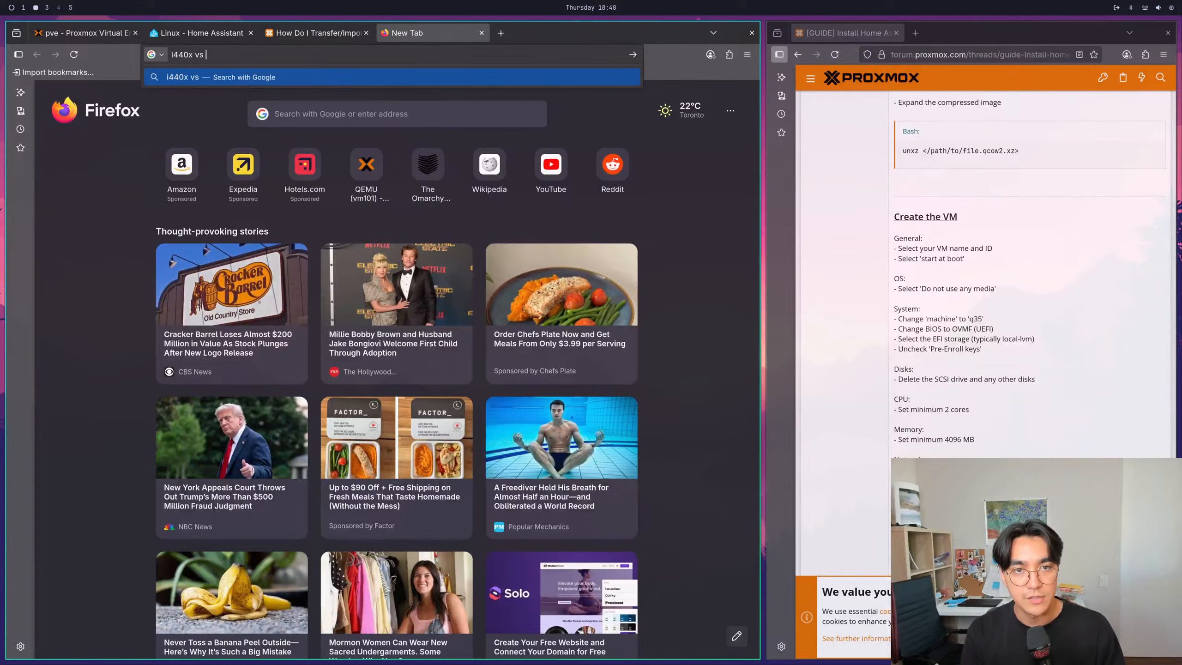
pyautogui.write('q35')
pyautogui.press('Return')
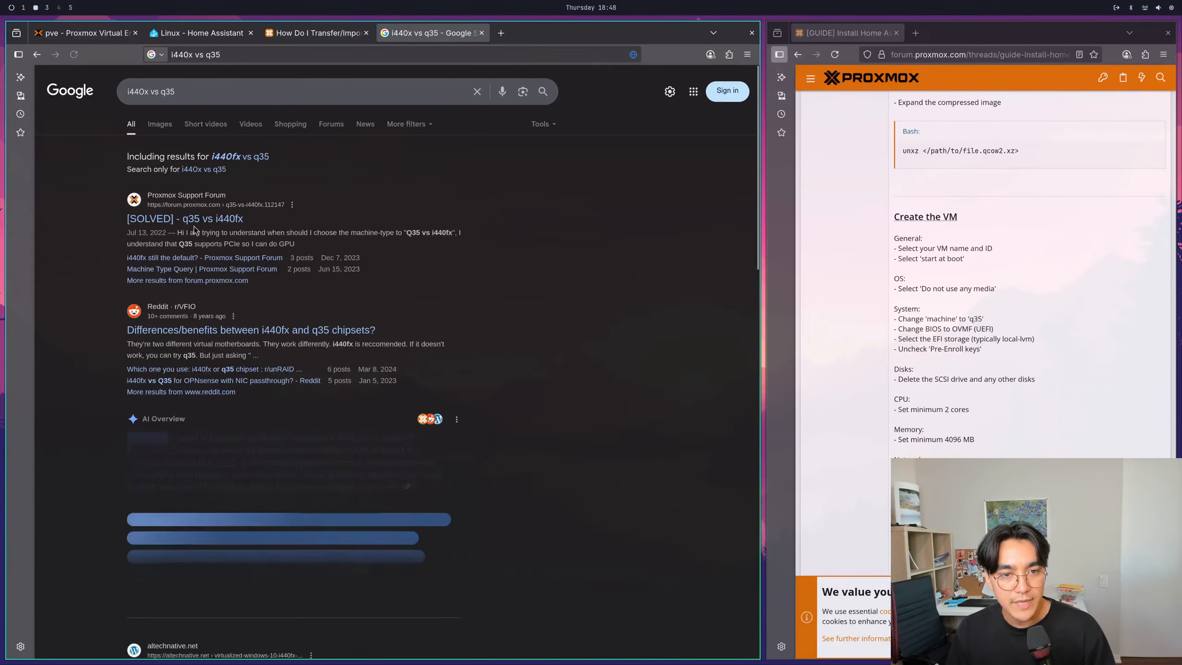
# - Open the Proxmox forum thread "[SOLVED] - q35 vs i440fx" and read how the two machine types differ
pyautogui.click(195, 223)
pyautogui.moveTo(308, 268); pyautogui.dragTo(458, 266)
pyautogui.click(479, 265)
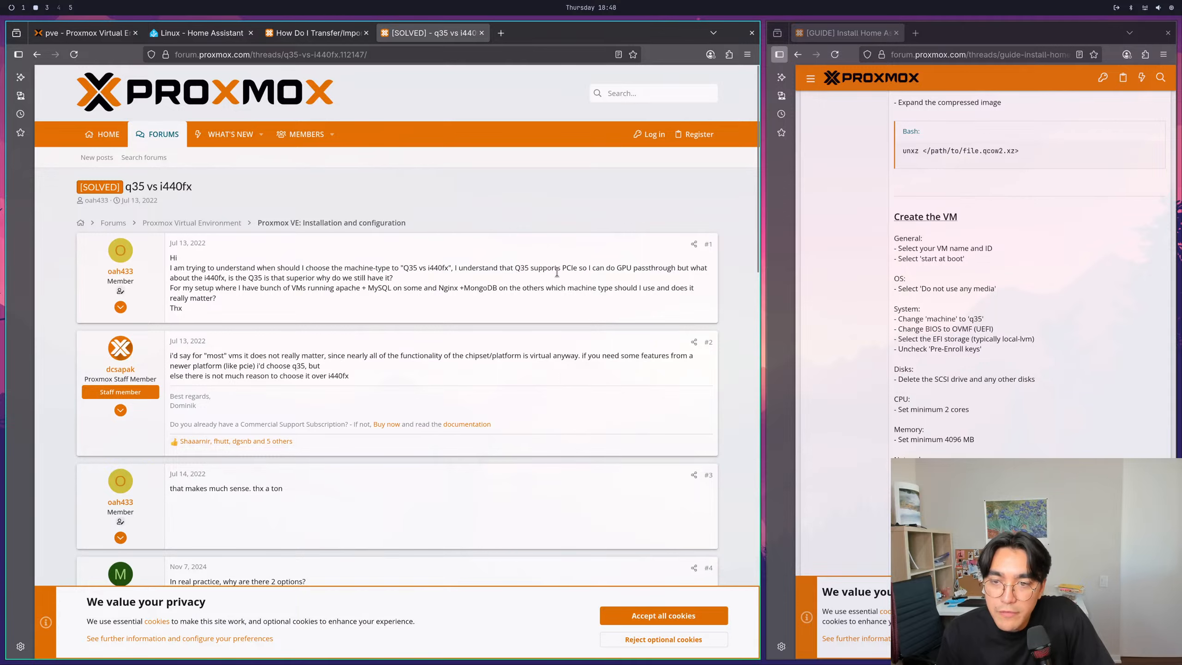
pyautogui.moveTo(575, 267); pyautogui.dragTo(530, 268)
pyautogui.click(611, 279)
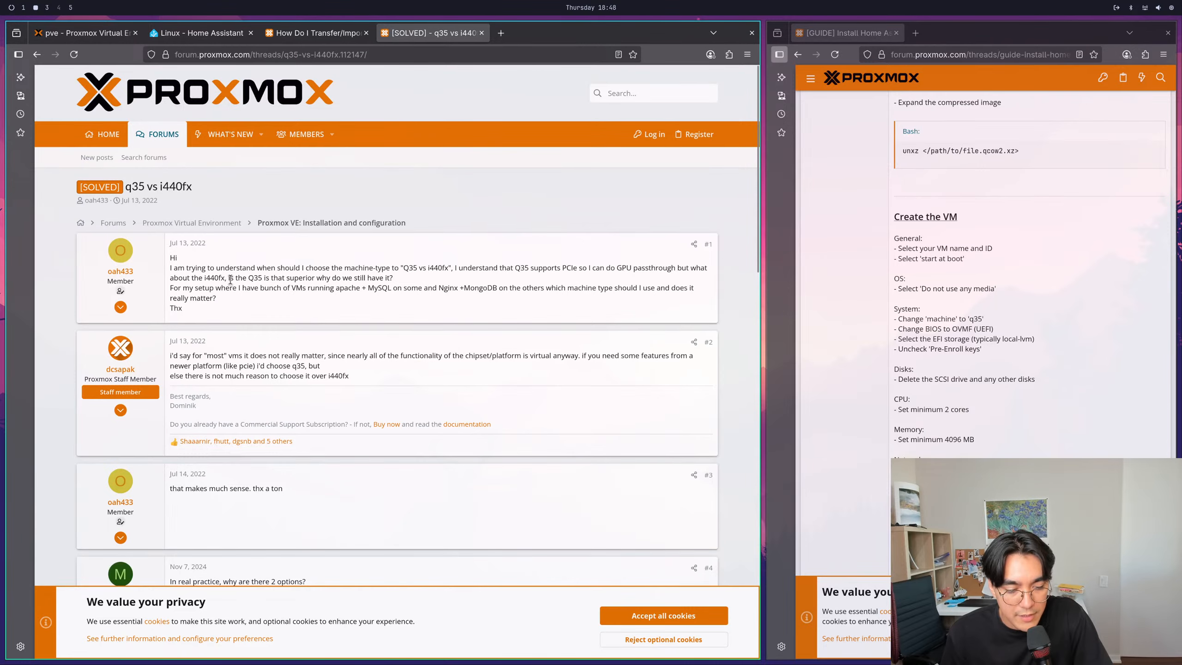
pyautogui.moveTo(230, 280); pyautogui.dragTo(315, 281)
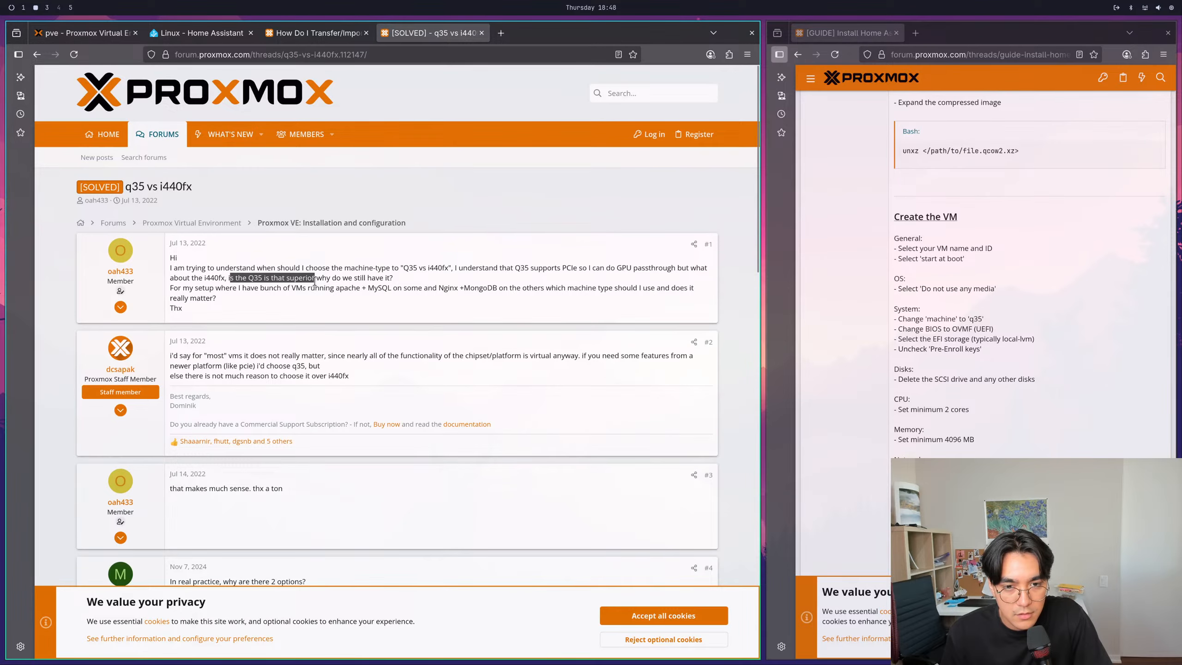
pyautogui.click(322, 288)
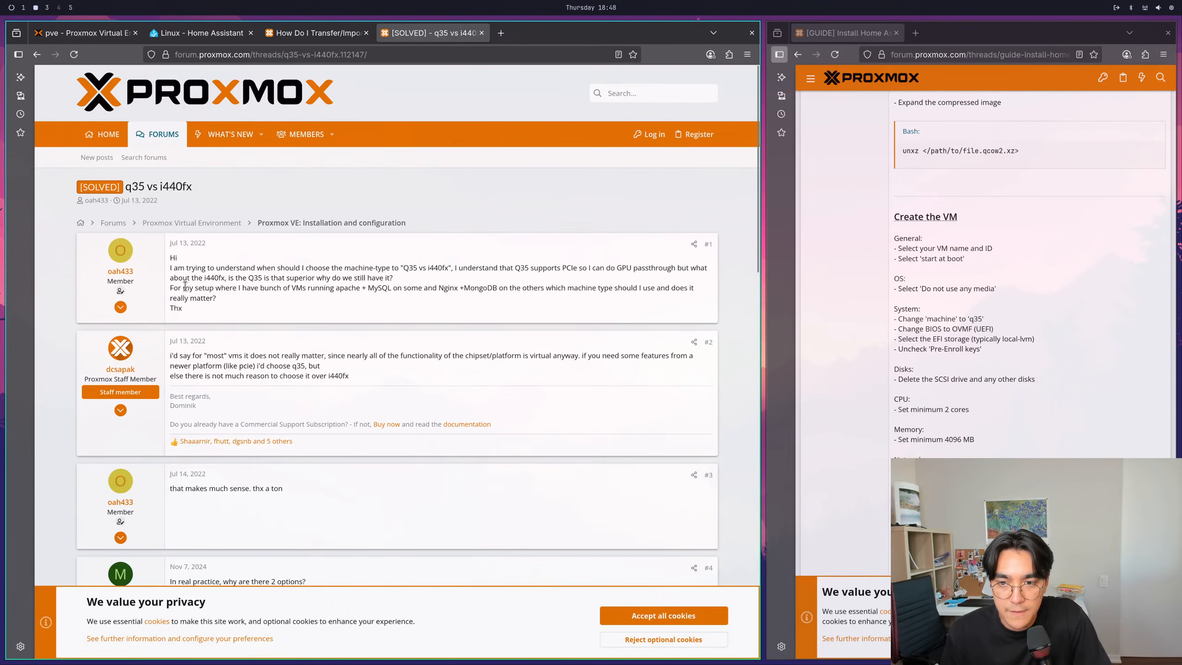
pyautogui.scroll(-2, 185, 285)
pyautogui.moveTo(173, 232); pyautogui.dragTo(634, 245)
pyautogui.click(504, 280)
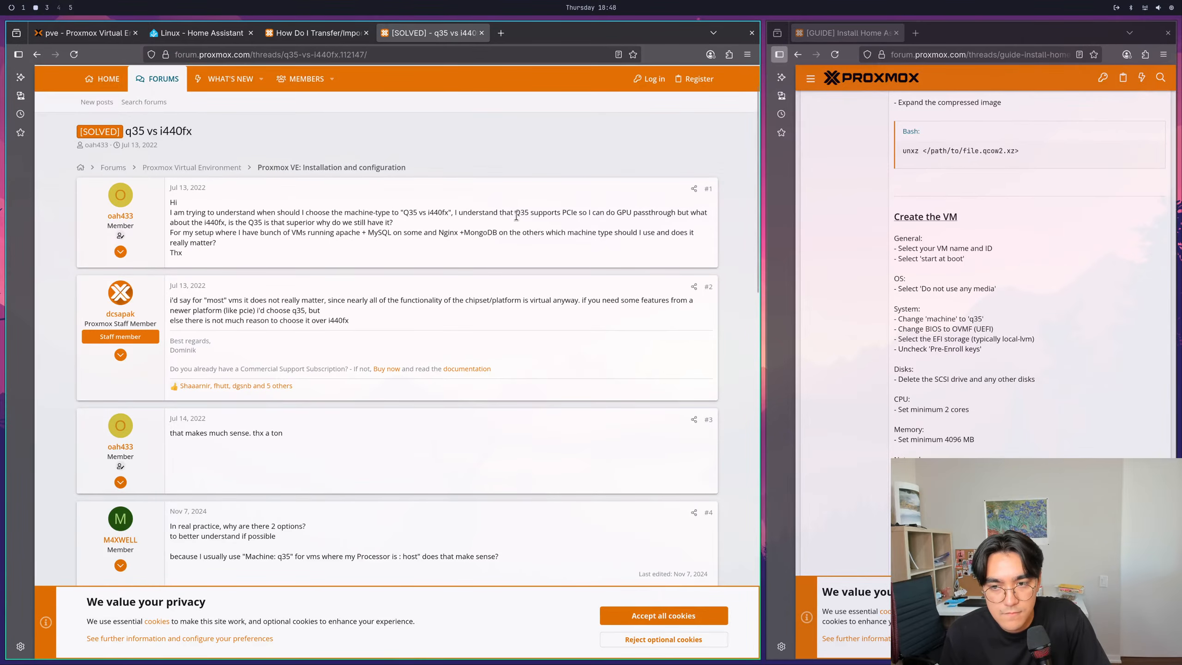
# - Switch to homeAssistant.md in the terminal editor, add the heading "## Questions" below the install guide link, and save the file
pyautogui.click(96, 36)
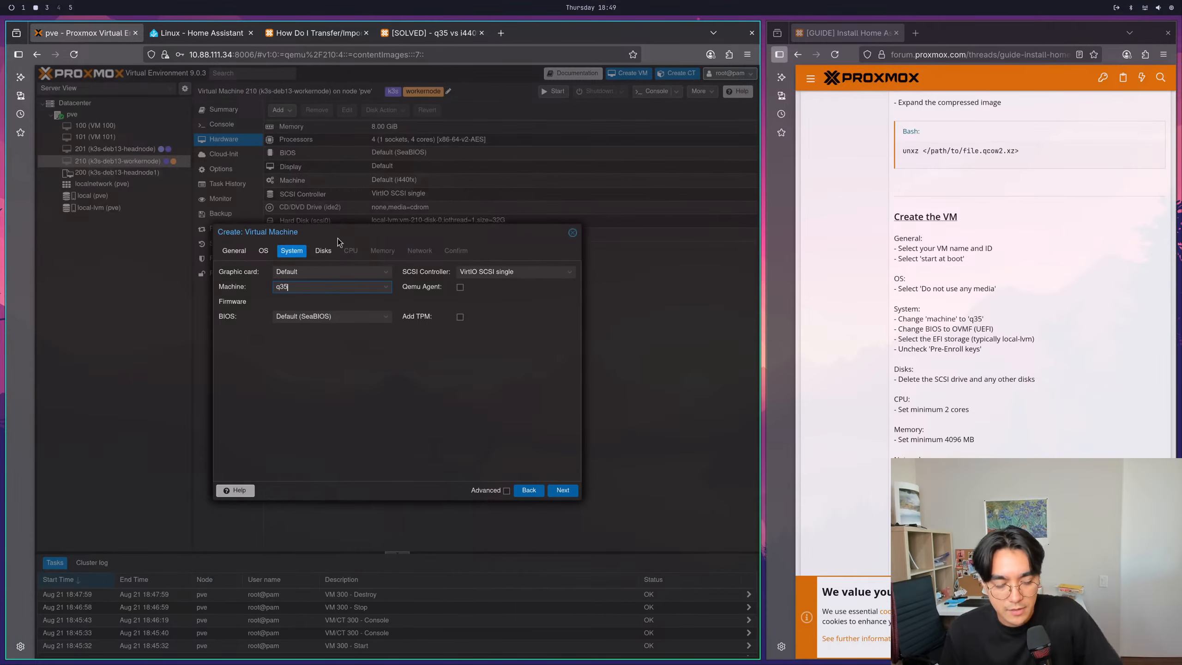
pyautogui.press('super+1')
pyautogui.write('i')
pyautogui.press('BackSpace')
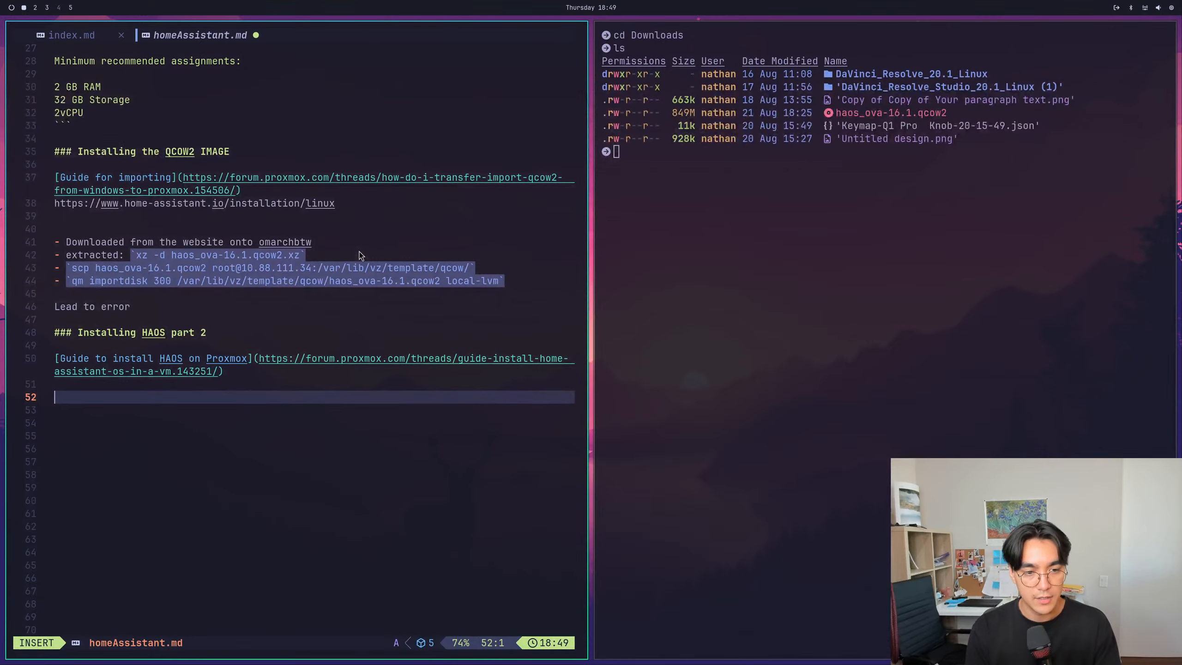
pyautogui.write('## Questions')
pyautogui.press('Escape')
pyautogui.write(':w')
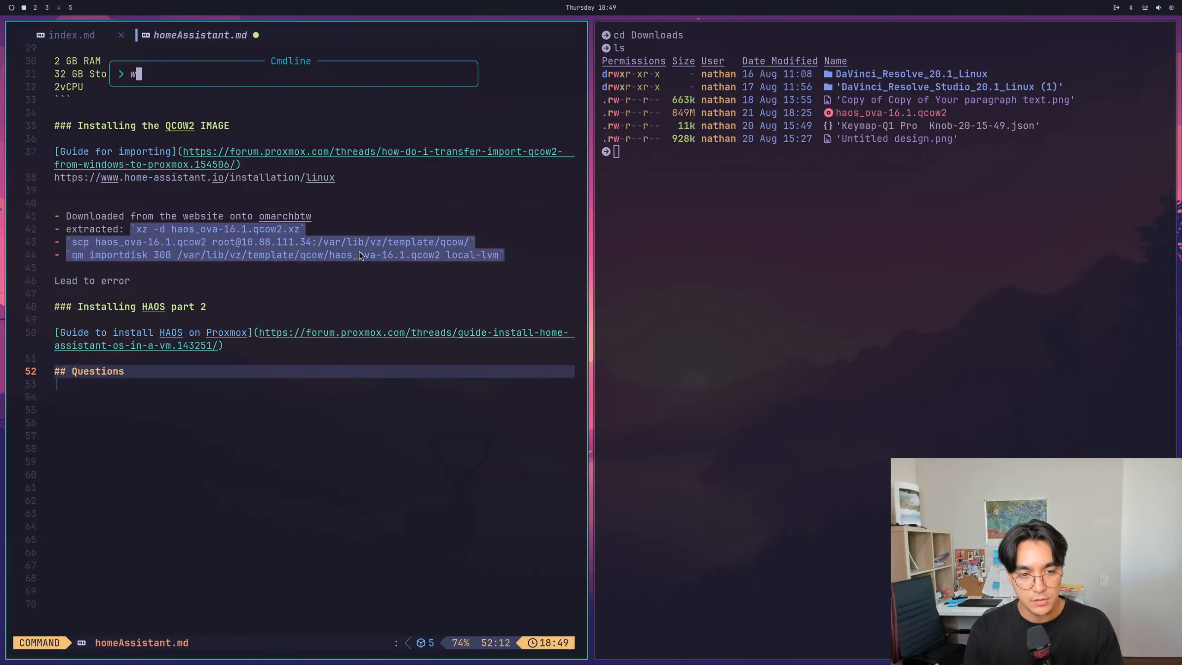
pyautogui.press('Return')
# - Add the question "What does q35 vs i440x give us?" under the Questions heading and save the file
pyautogui.press('o')
pyautogui.press('Return')
pyautogui.write('What does q3')
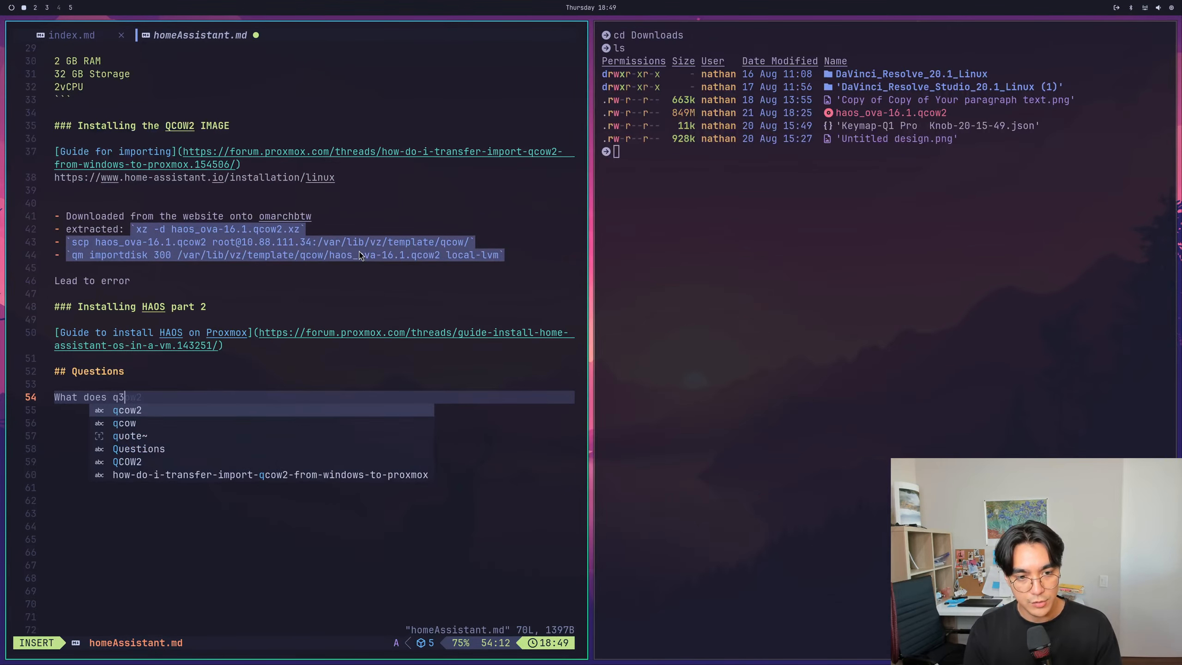
pyautogui.write('5 vs i440x')
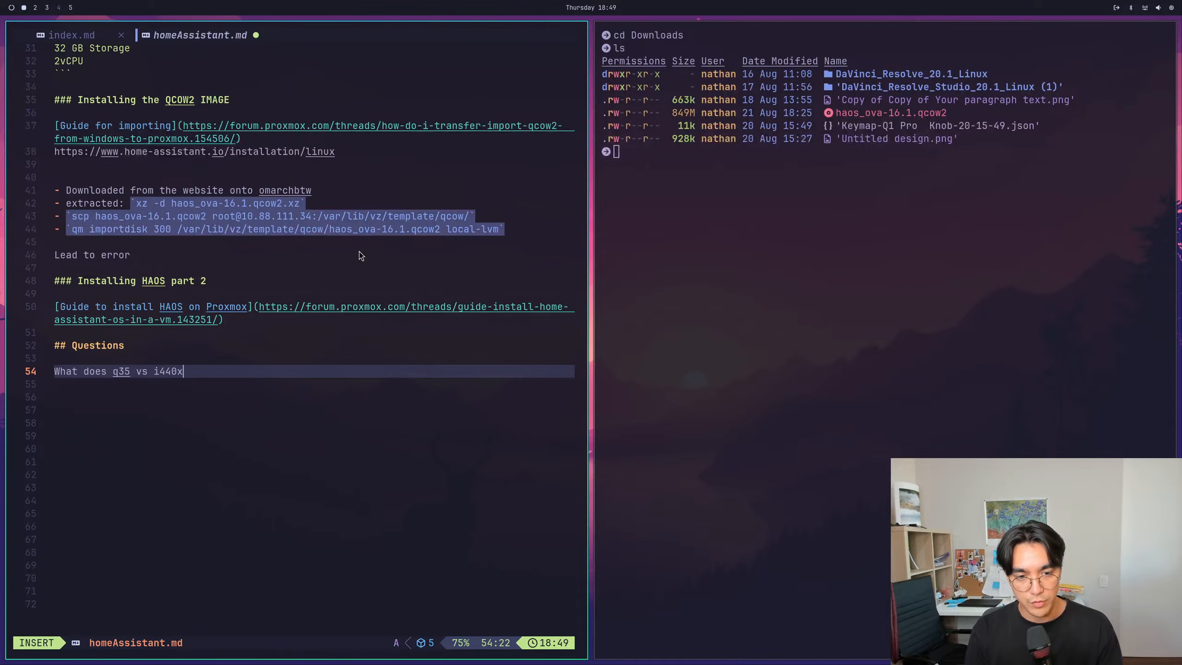
pyautogui.write(' give us?')
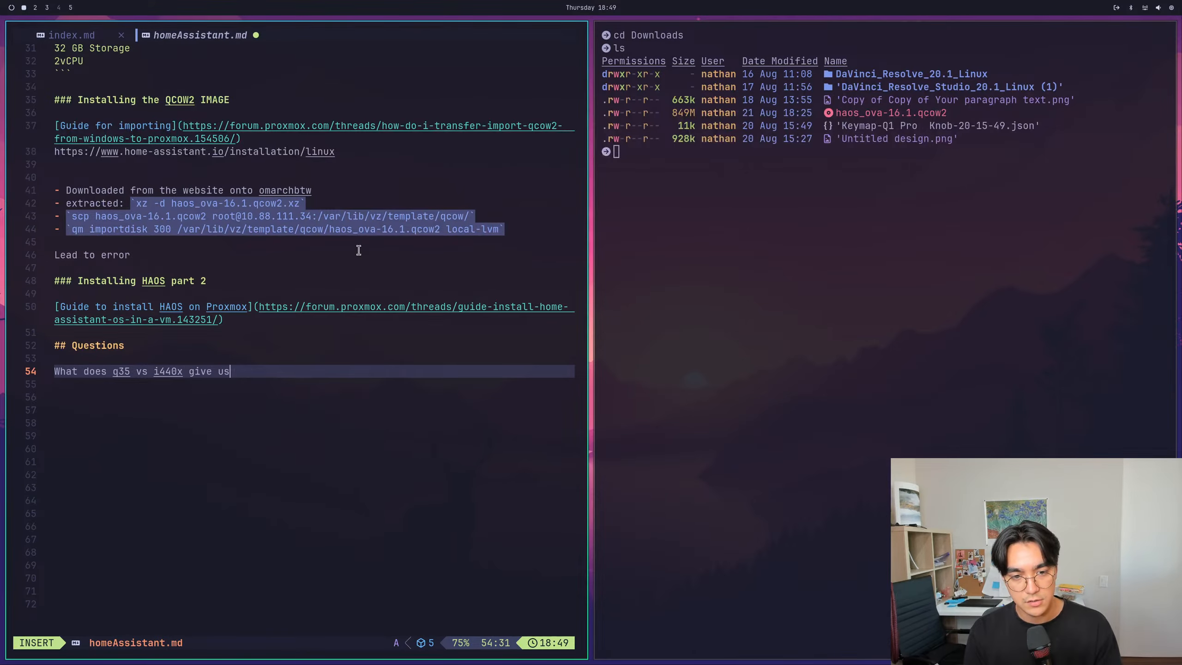
pyautogui.press('Escape')
pyautogui.write(':w')
pyautogui.press('Return')
# - Switch to the Proxmox VM creation wizard, set the BIOS to OVMF (UEFI) and choose local-lvm as the EFI storage
pyautogui.press('super+2')
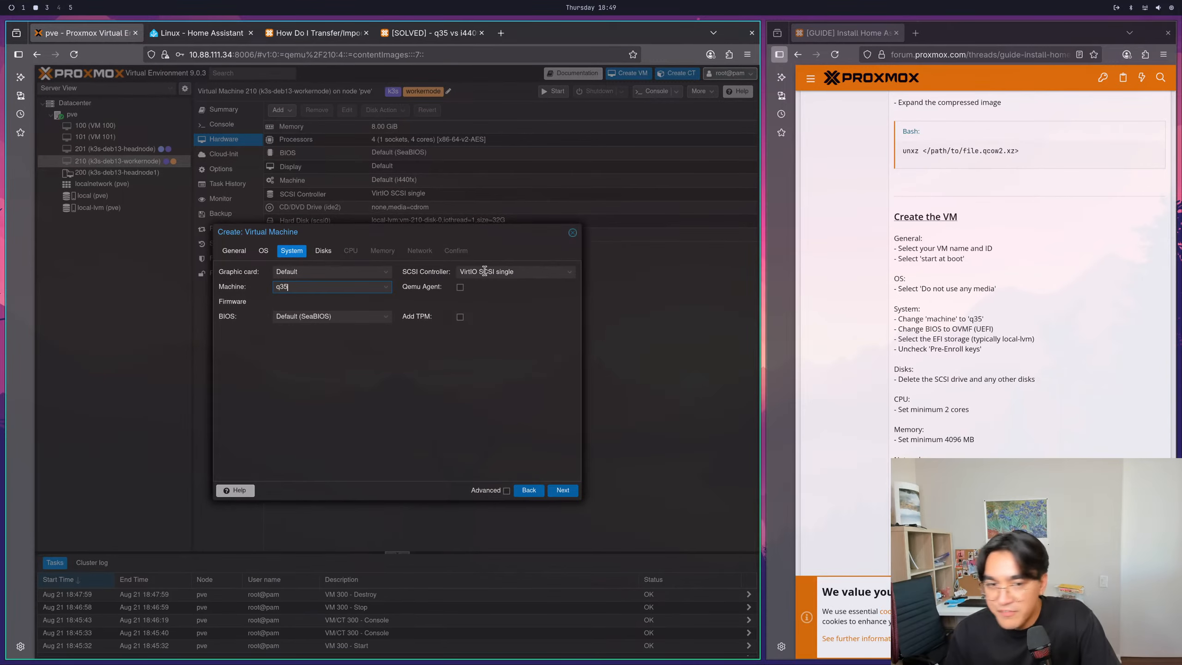
pyautogui.click(335, 316)
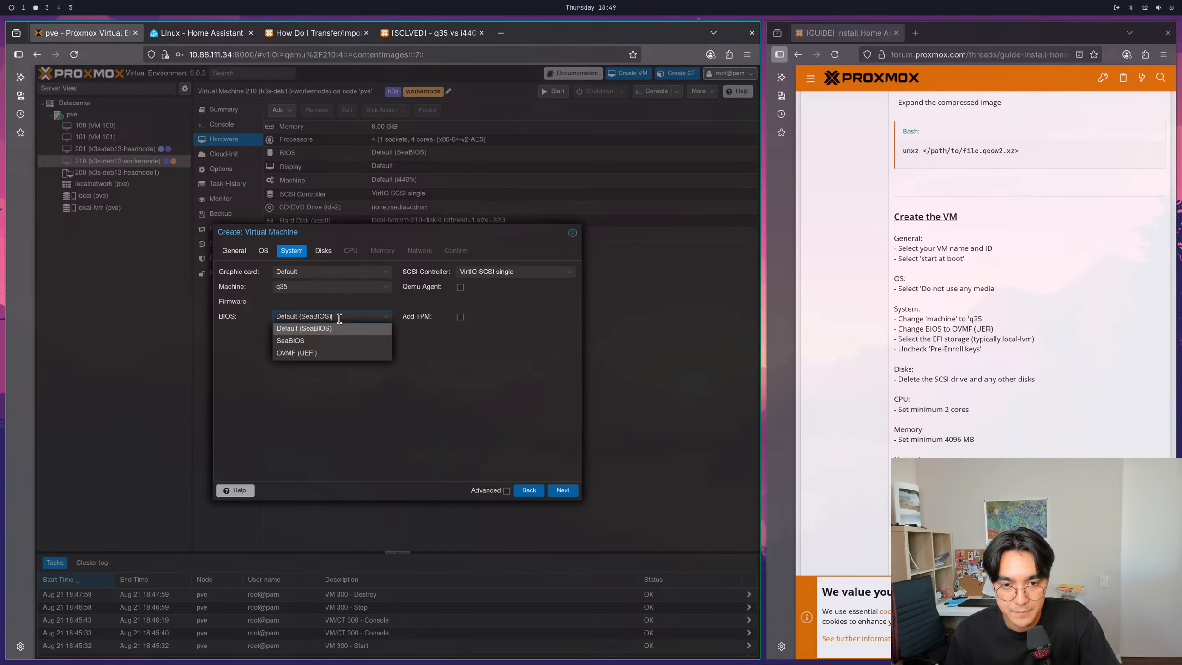
pyautogui.click(334, 352)
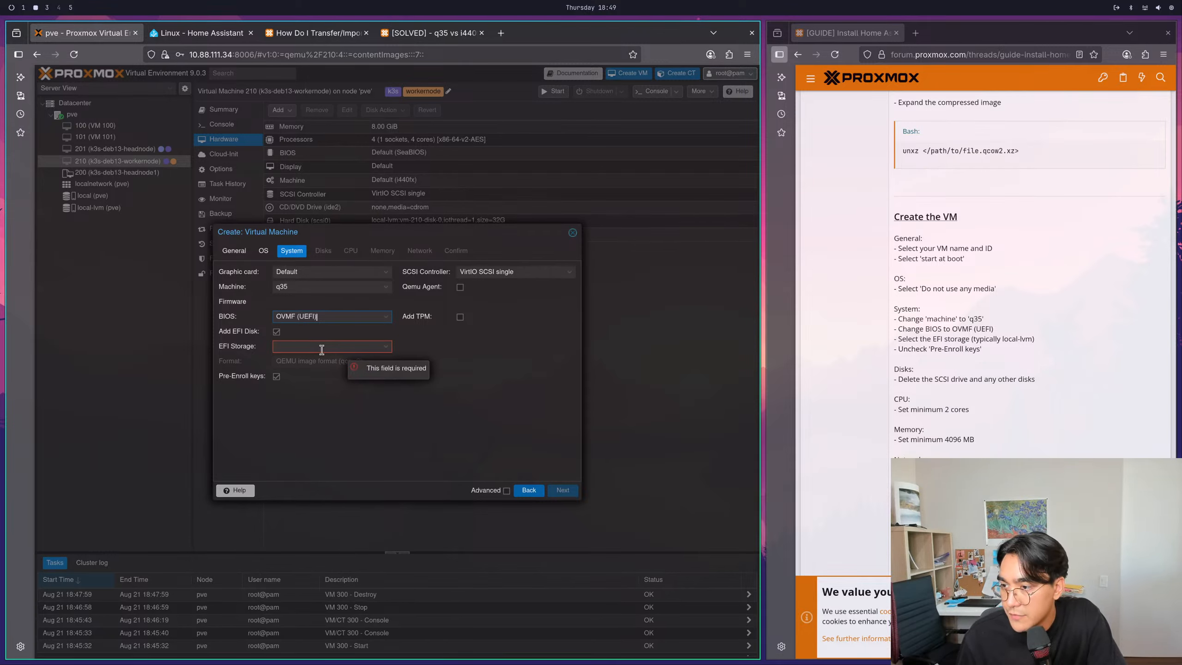
pyautogui.click(290, 348)
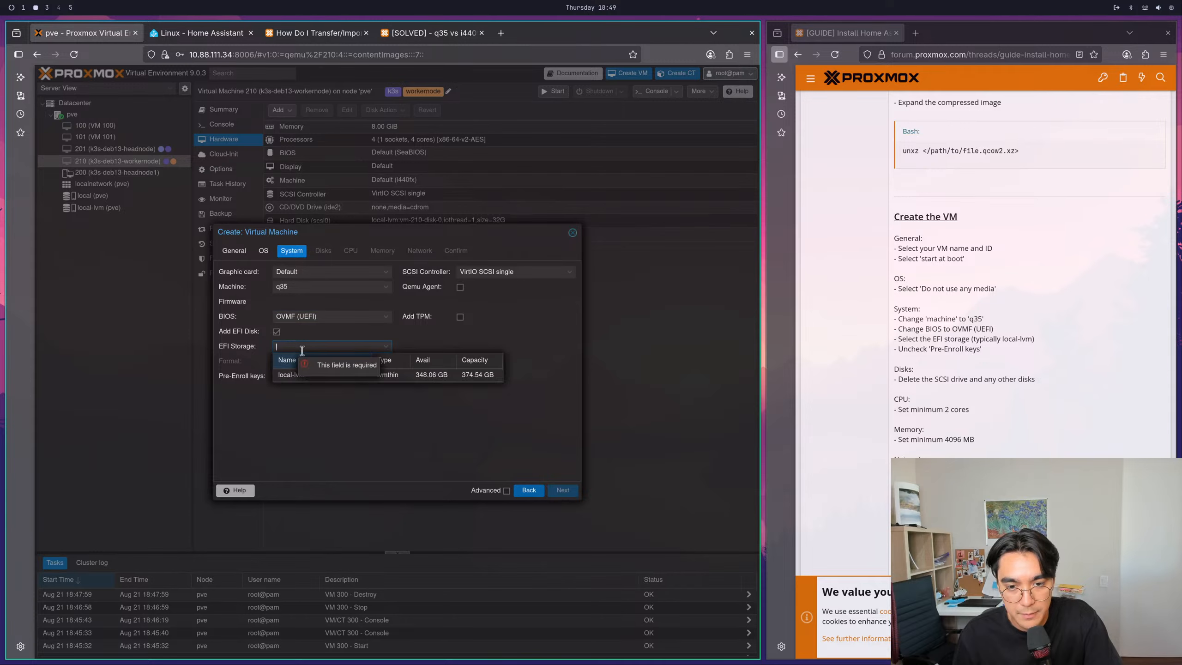
pyautogui.click(286, 377)
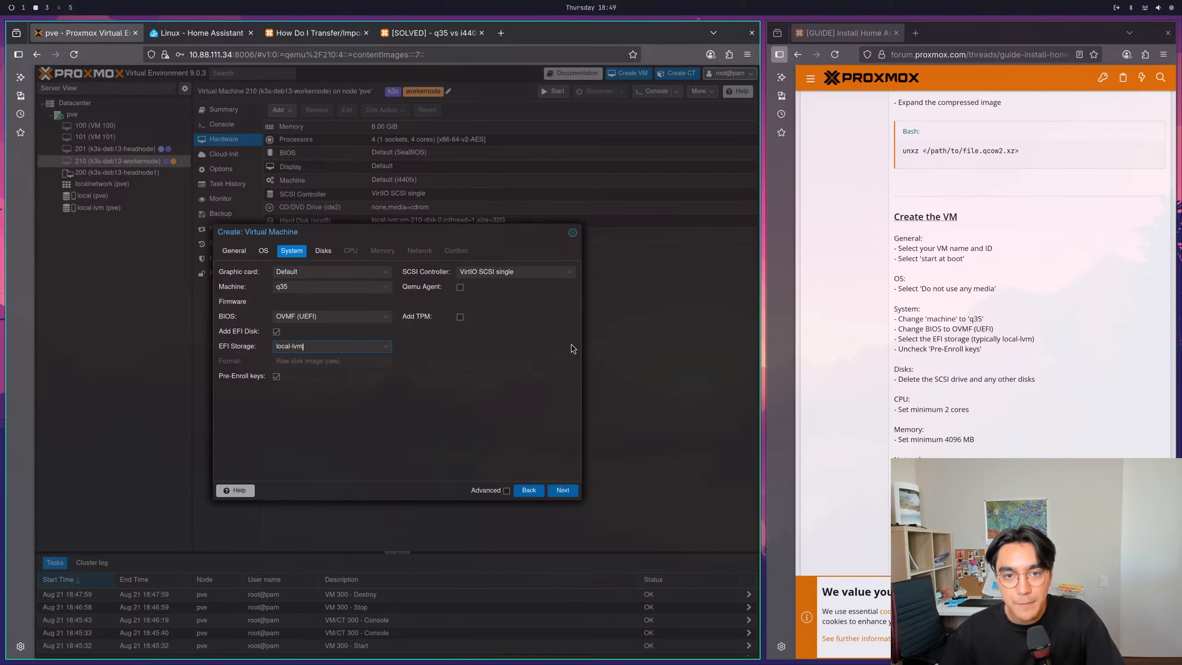
pyautogui.click(492, 398)
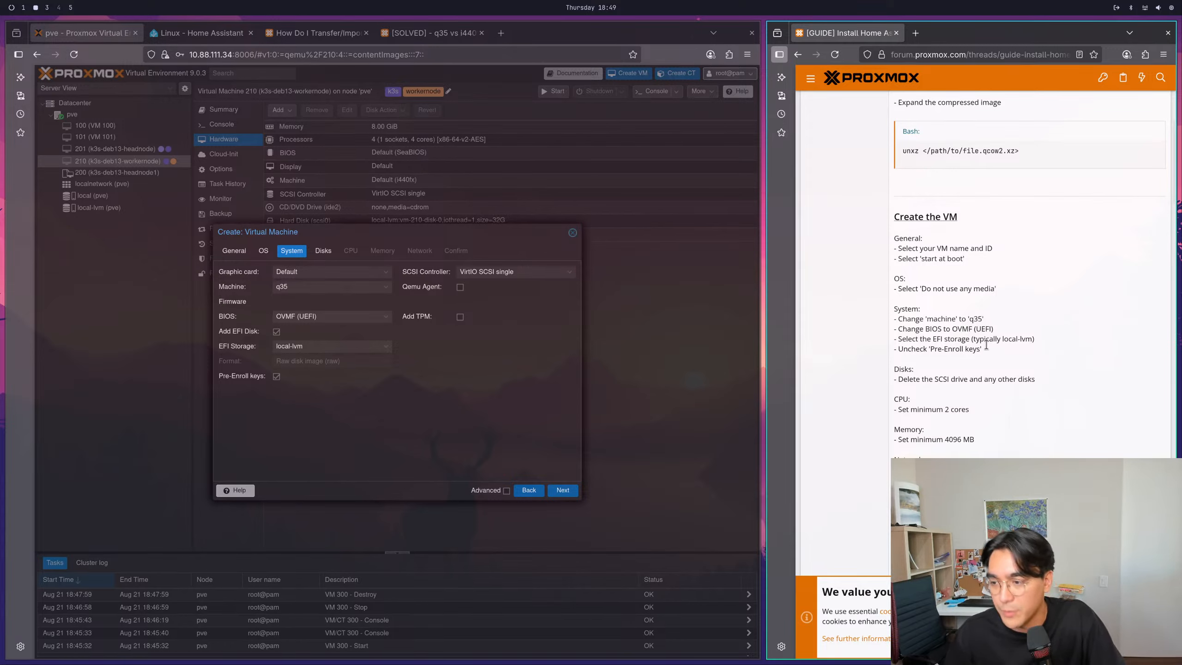
# - Check the System instructions in the forum guide and disable Pre-Enroll keys for the new VM's EFI disk
pyautogui.moveTo(912, 349); pyautogui.dragTo(972, 380)
pyautogui.click(938, 388)
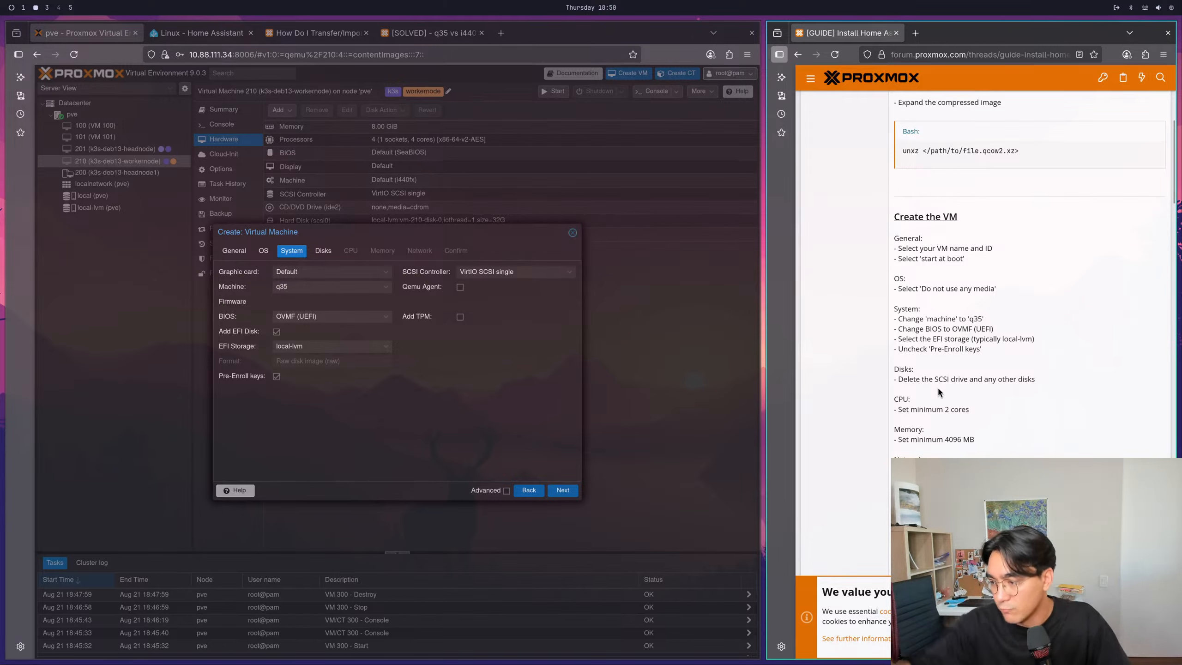
pyautogui.moveTo(907, 350); pyautogui.dragTo(952, 350)
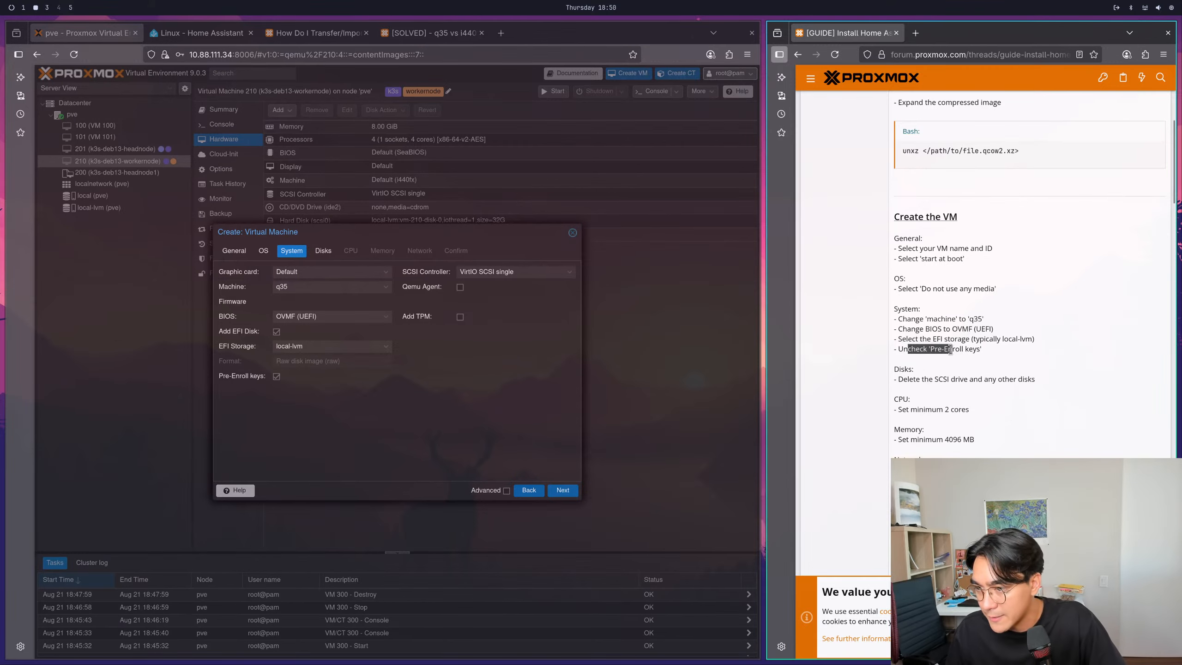
pyautogui.click(981, 346)
pyautogui.click(277, 377)
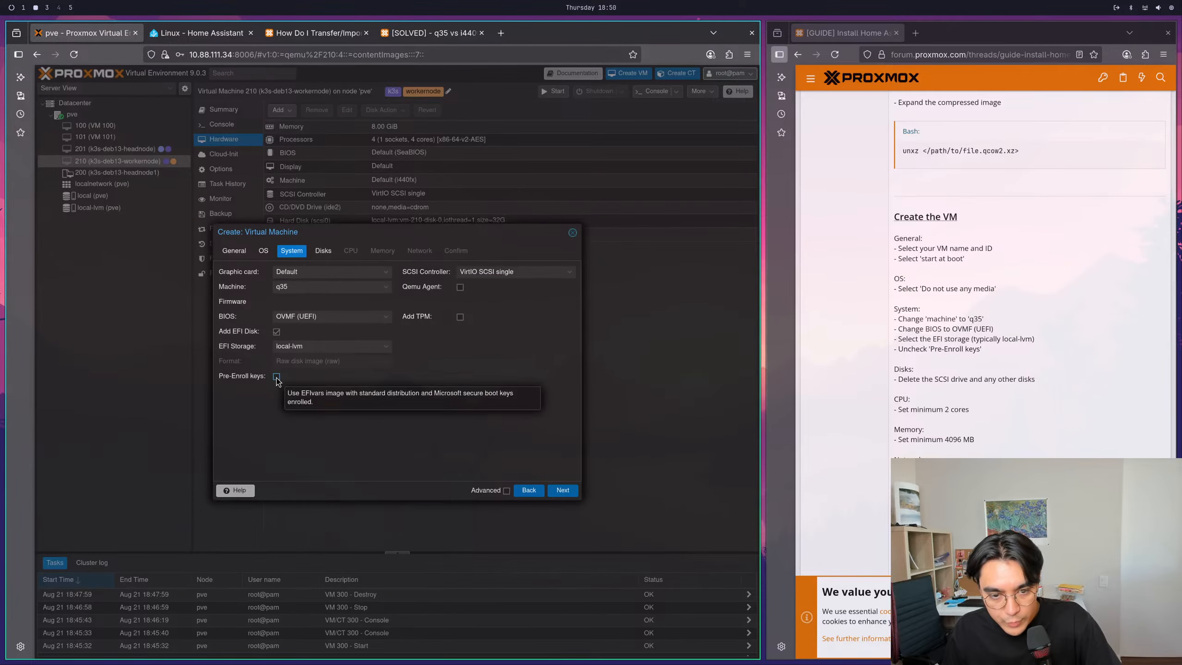
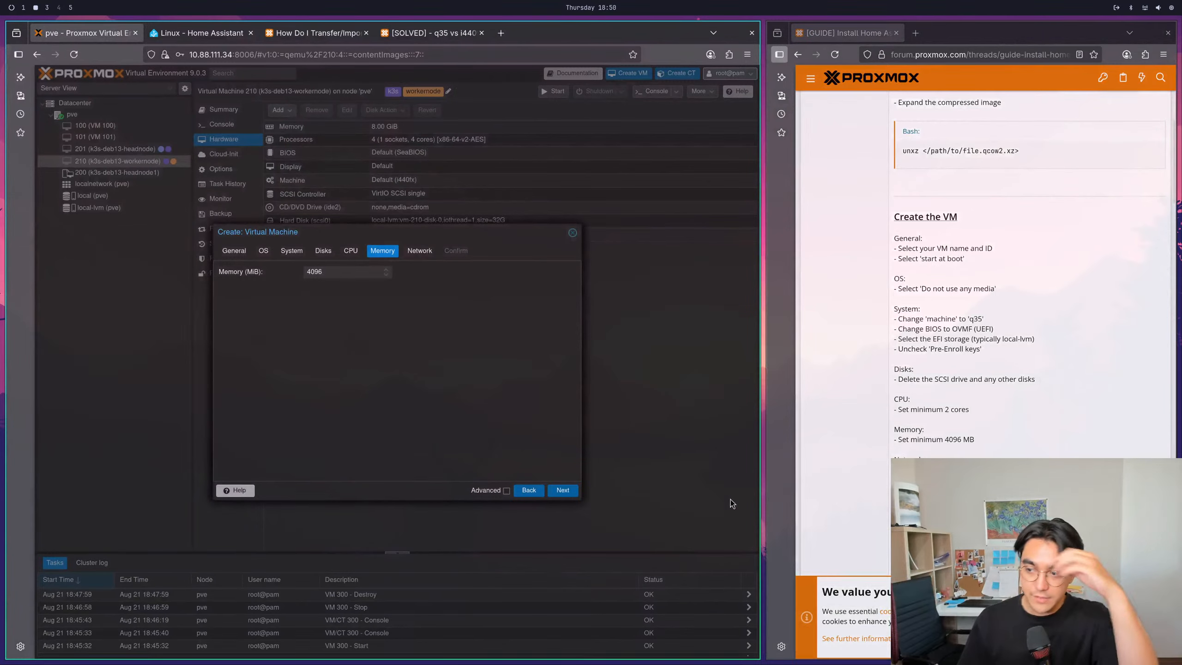
# - Accept the 4096 MiB memory and default network settings, and finish creating the HAOS VM
pyautogui.click(562, 491)
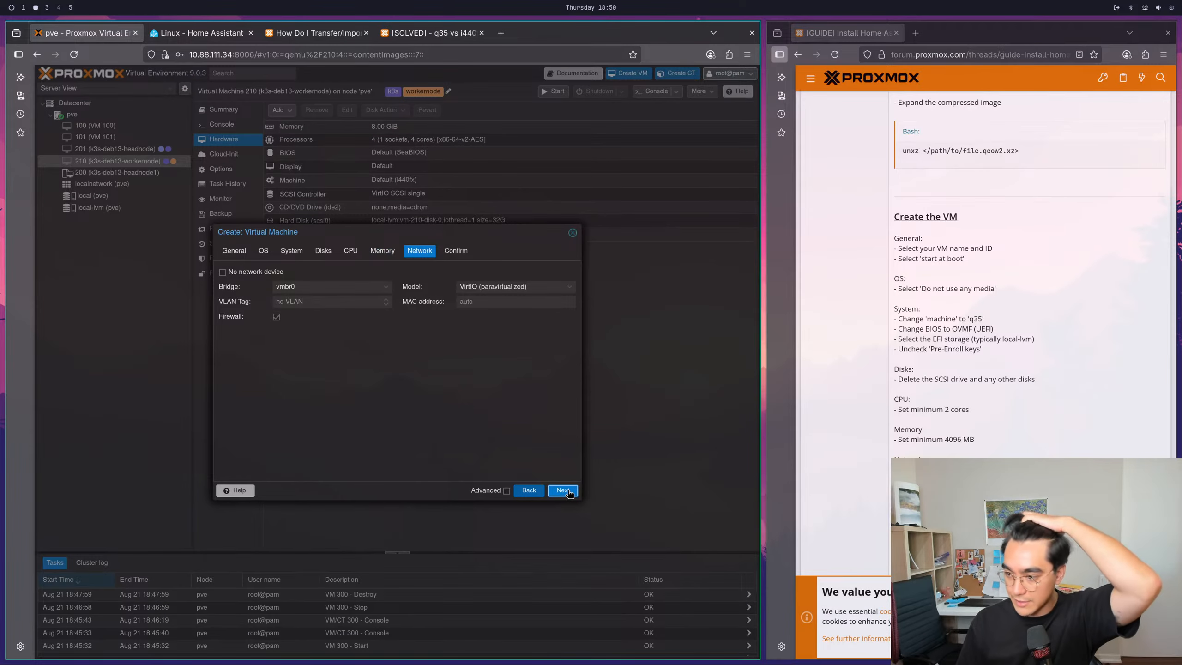
pyautogui.click(563, 492)
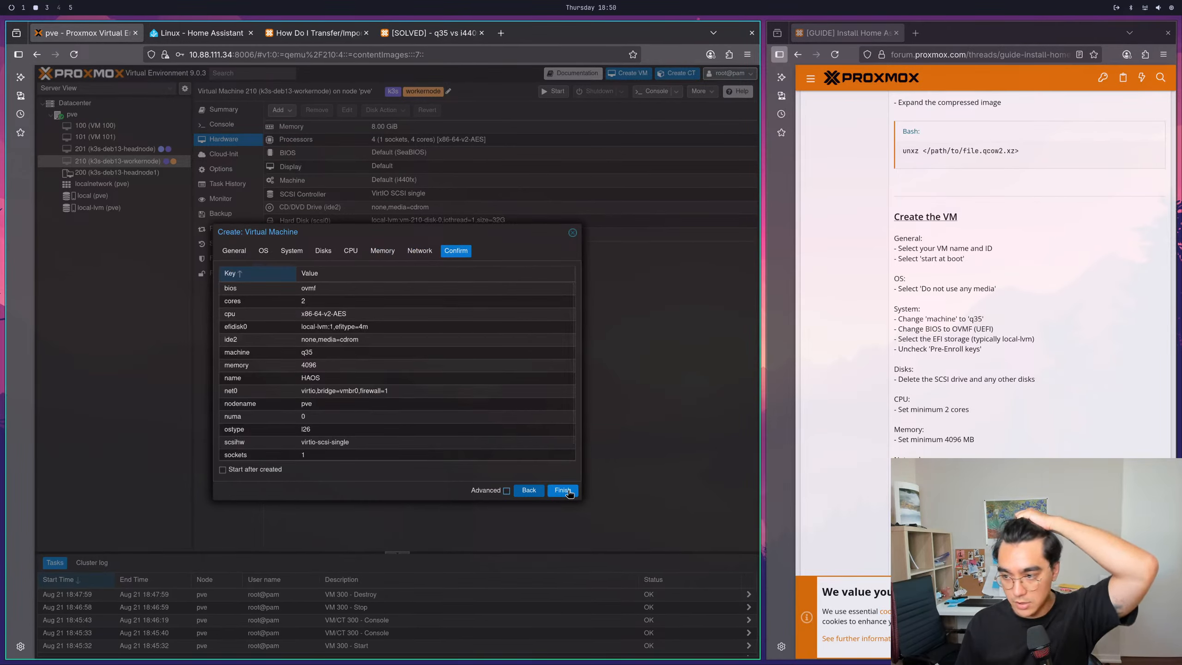
pyautogui.click(563, 490)
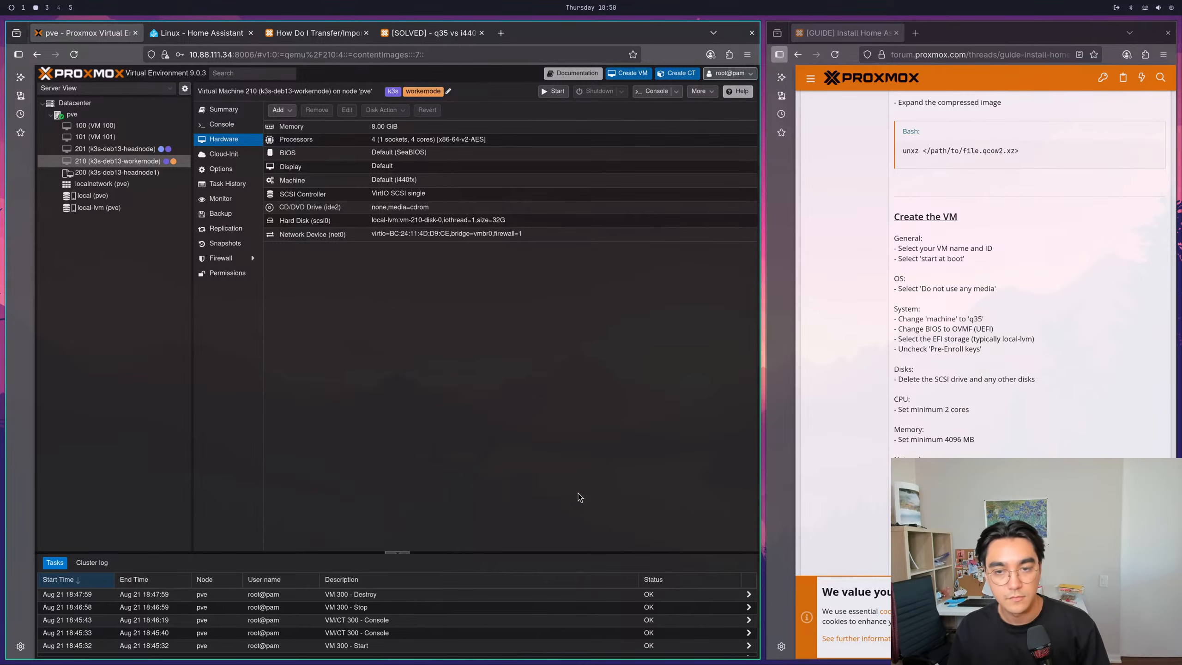
# - Read the forum guide's closing note on VM creation and the qm importdisk command under "Add the image to the VM"
pyautogui.scroll(-4, 1038, 438)
pyautogui.moveTo(958, 389); pyautogui.dragTo(1054, 387)
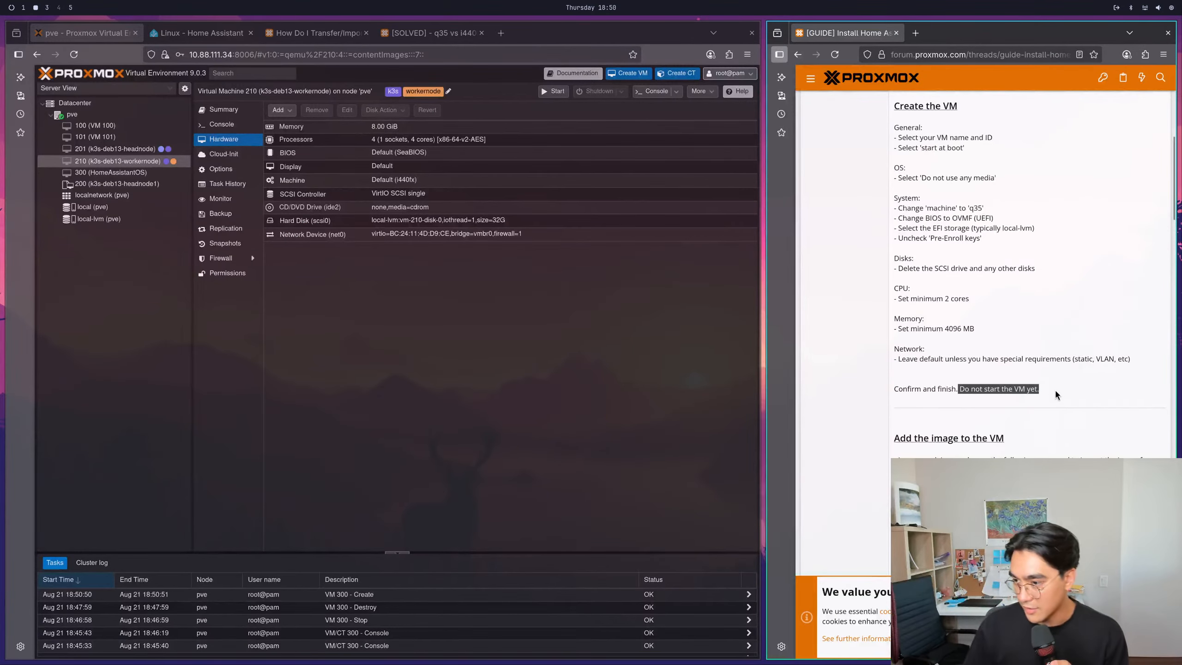
pyautogui.click(1055, 388)
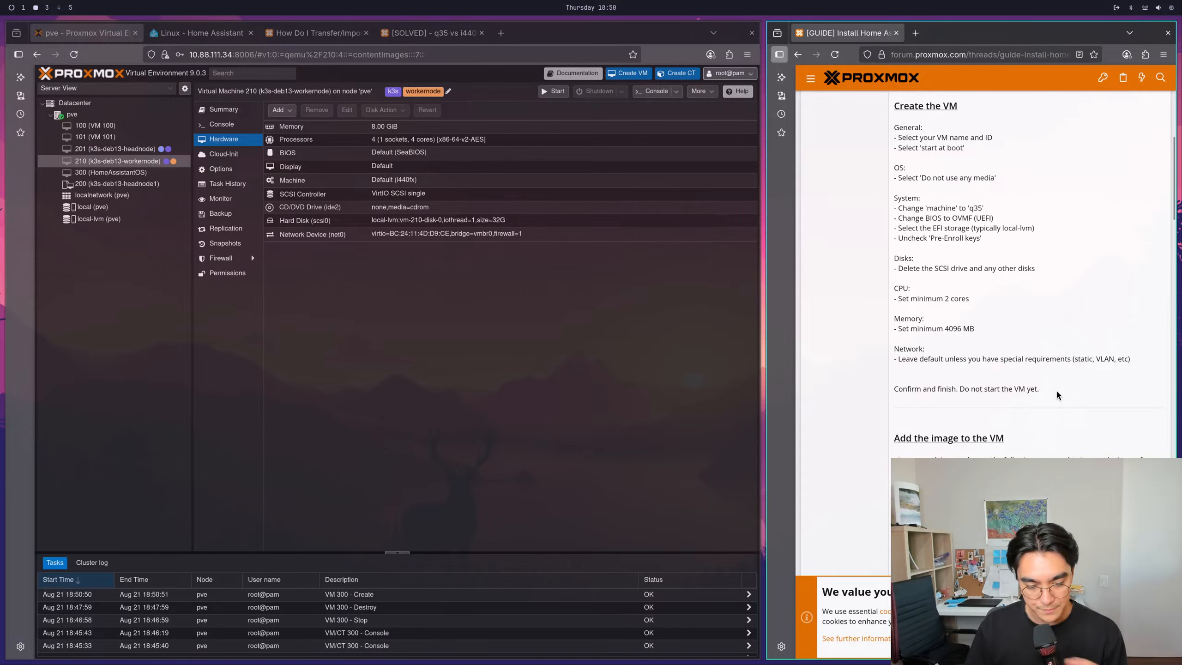
pyautogui.scroll(-4, 1057, 391)
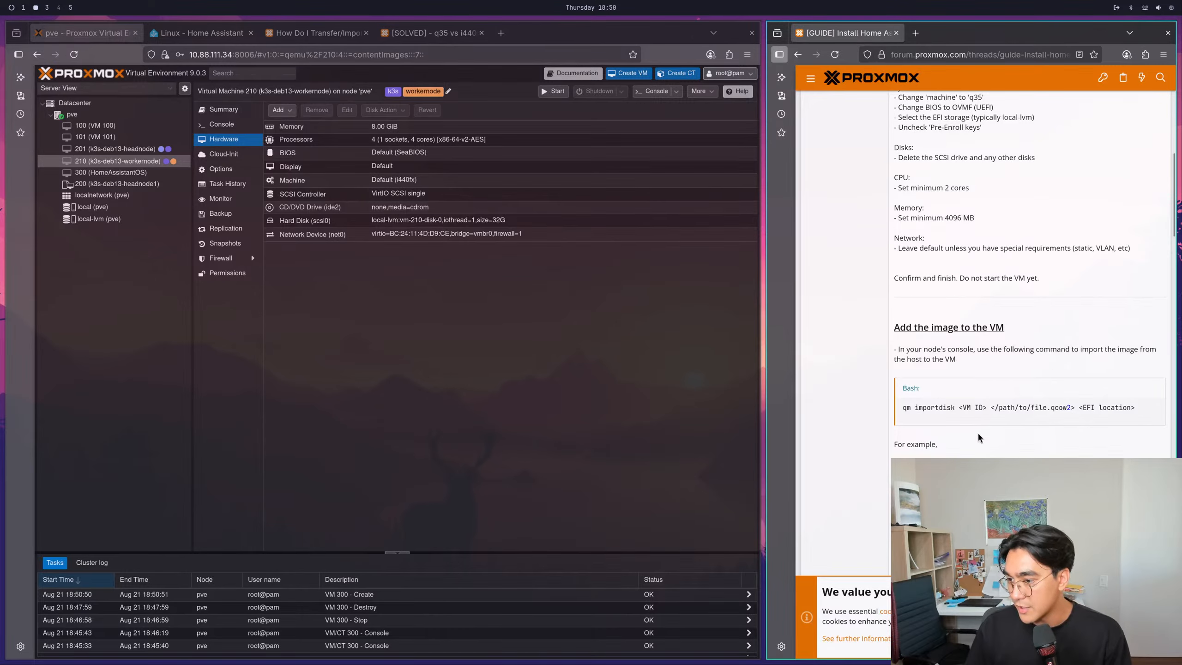
pyautogui.scroll(-2, 977, 433)
pyautogui.moveTo(903, 352); pyautogui.dragTo(1137, 347)
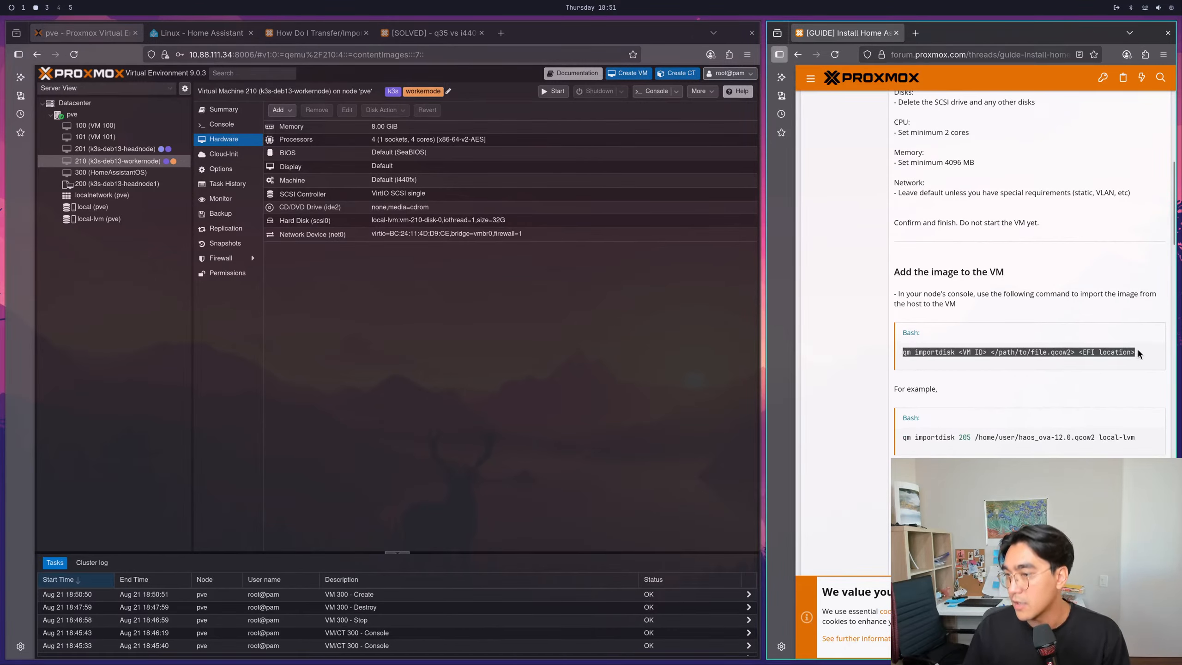
pyautogui.rightClick(1137, 347)
pyautogui.click(1072, 363)
pyautogui.click(1079, 371)
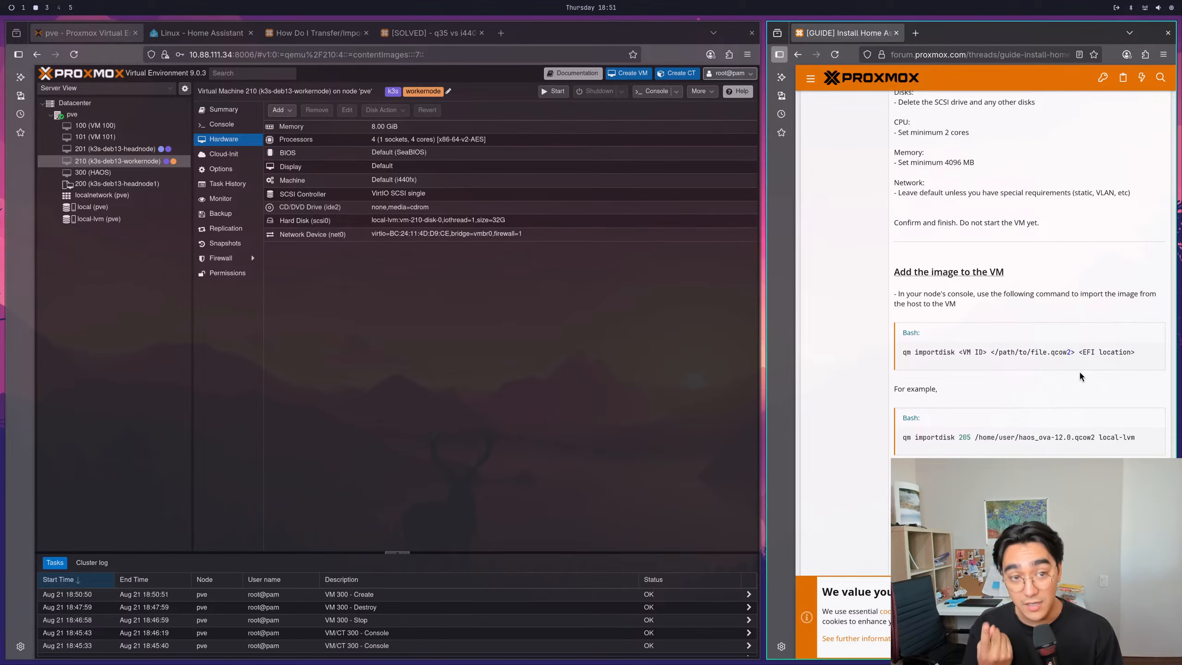
pyautogui.click(653, 91)
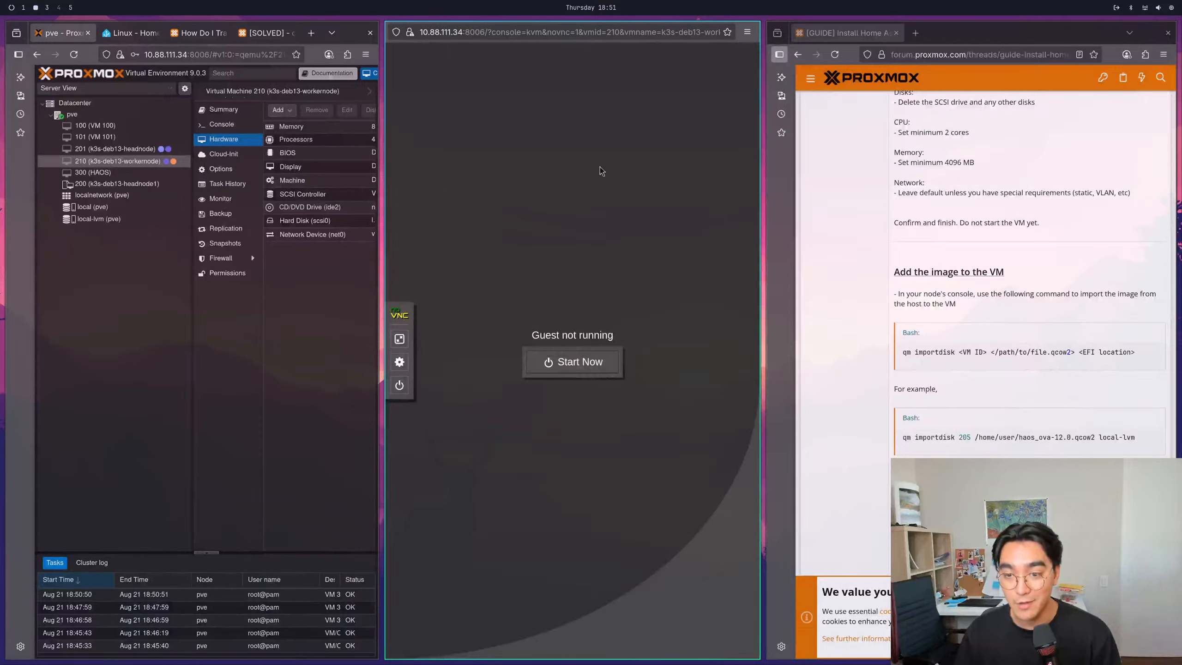
pyautogui.click(748, 32)
pyautogui.click(472, 172)
pyautogui.press('super+w')
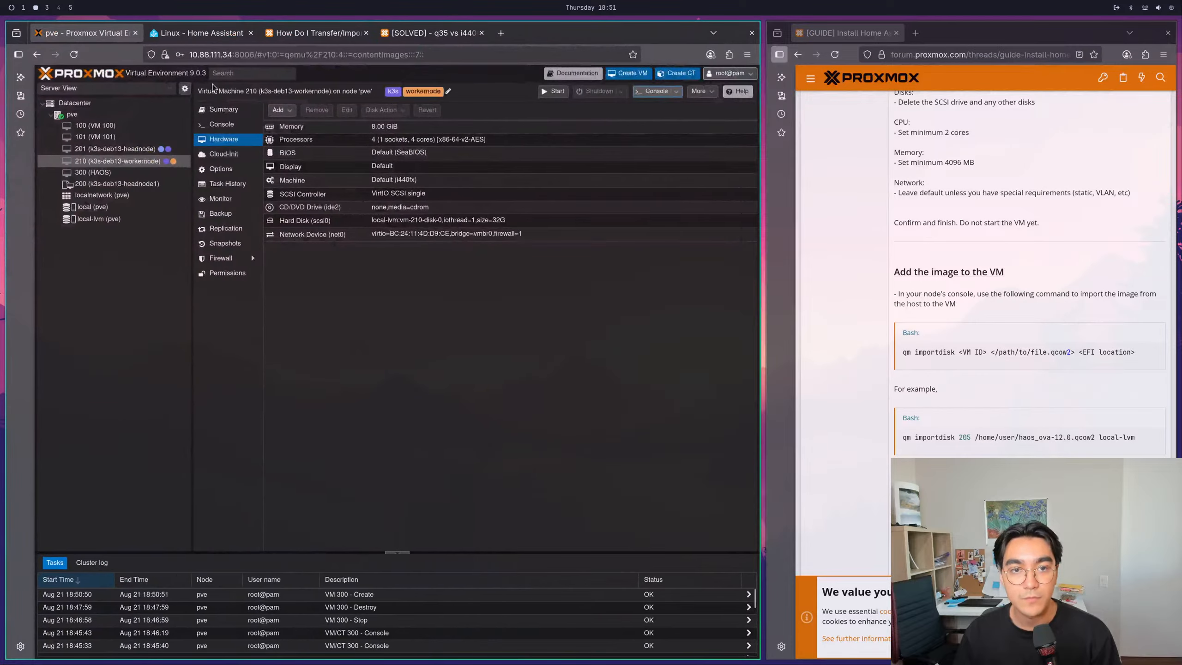
# - Open a shell on the pve node and check the earlier qm importdisk command in homeAssistant.md
pyautogui.click(71, 116)
pyautogui.click(629, 92)
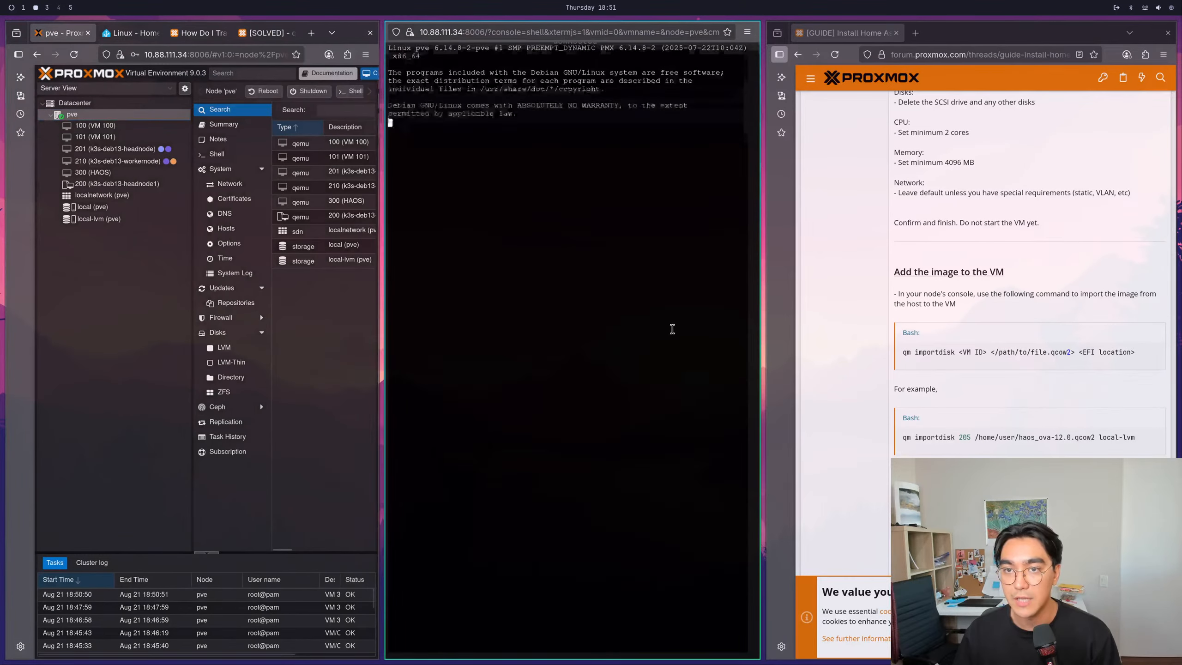
pyautogui.press('super+1')
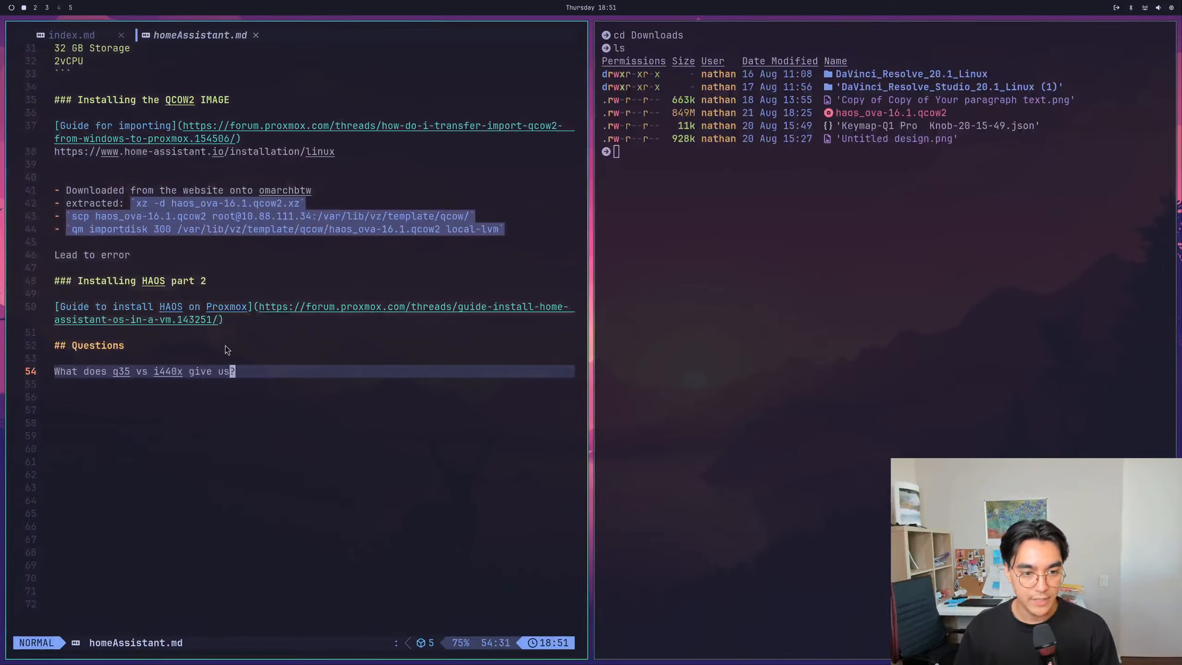
pyautogui.click(98, 204)
pyautogui.scroll(2, 107, 209)
pyautogui.click(239, 323)
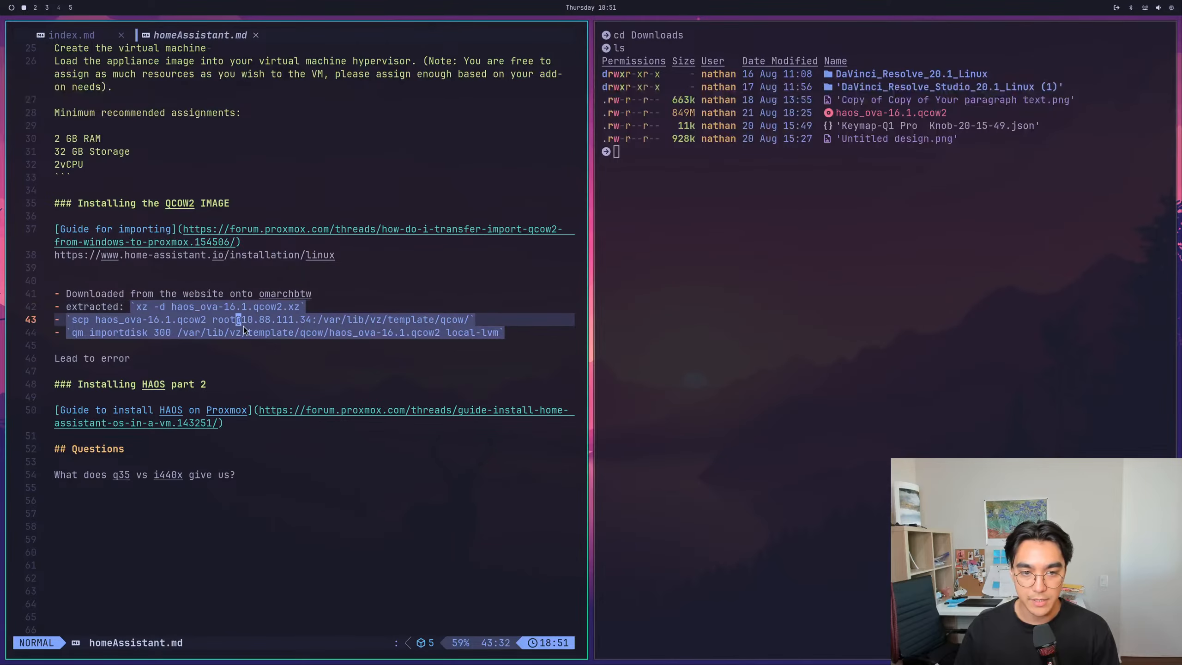
pyautogui.press('g')
pyautogui.press('j')
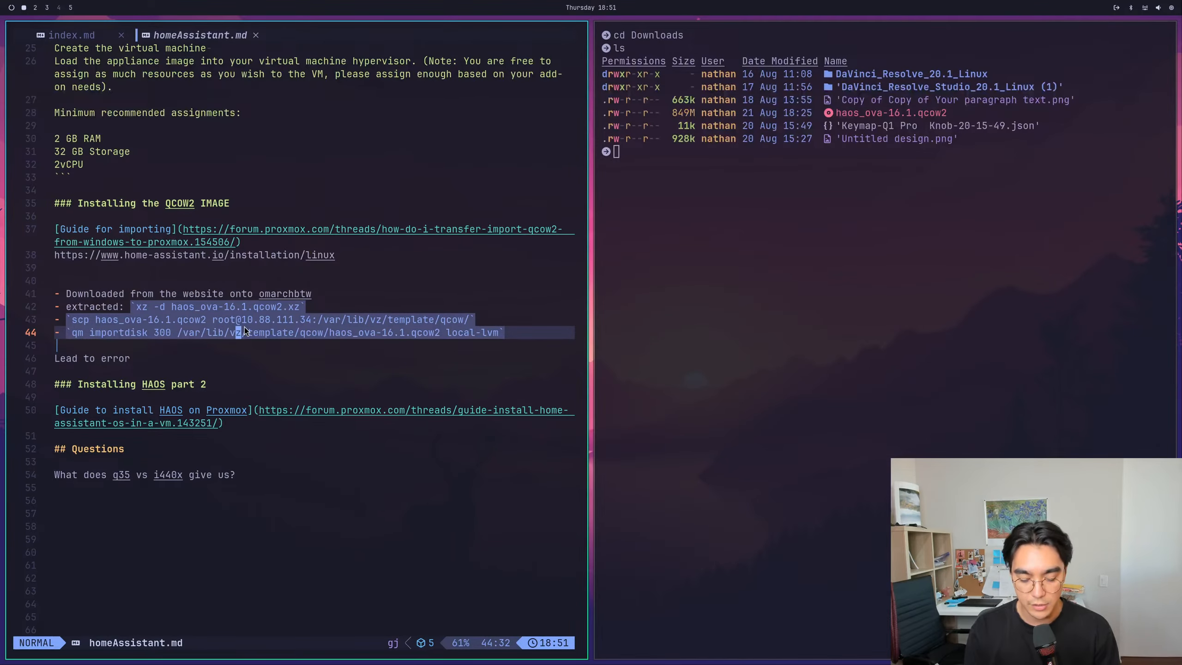
pyautogui.press('super+1')
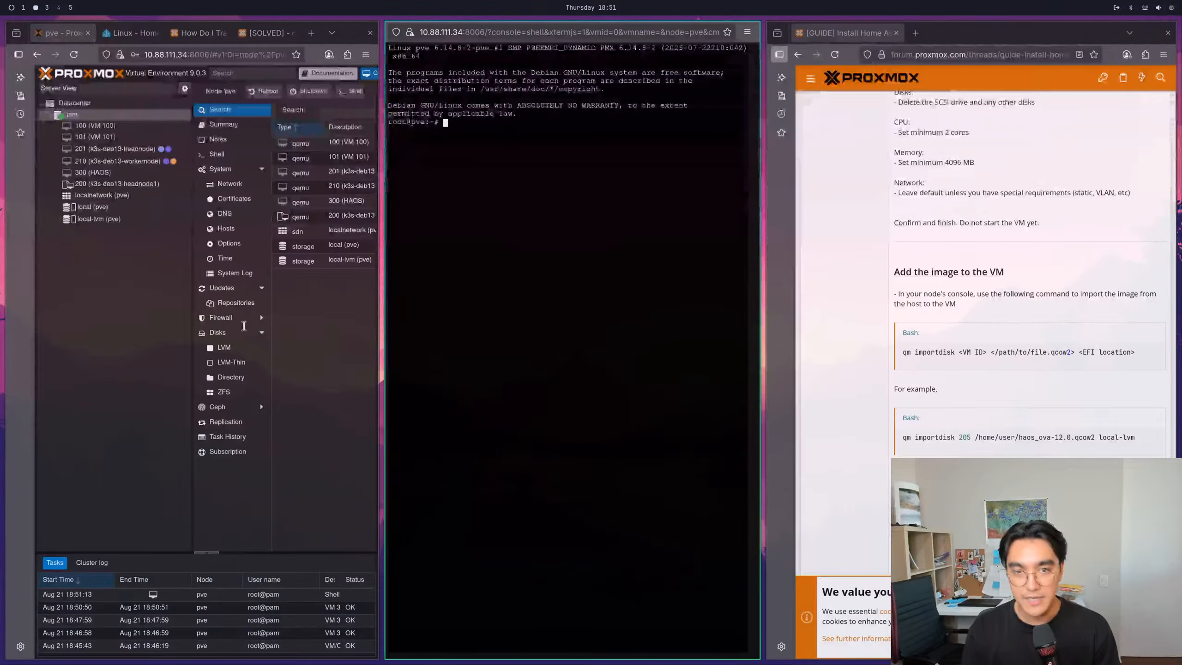
# - Try to import the image in the node shell with "qm import 300 /var/lib/vz/template/qcow/haos_ova-16.1.qcow2 local-lvm"
pyautogui.write('qm import 300')
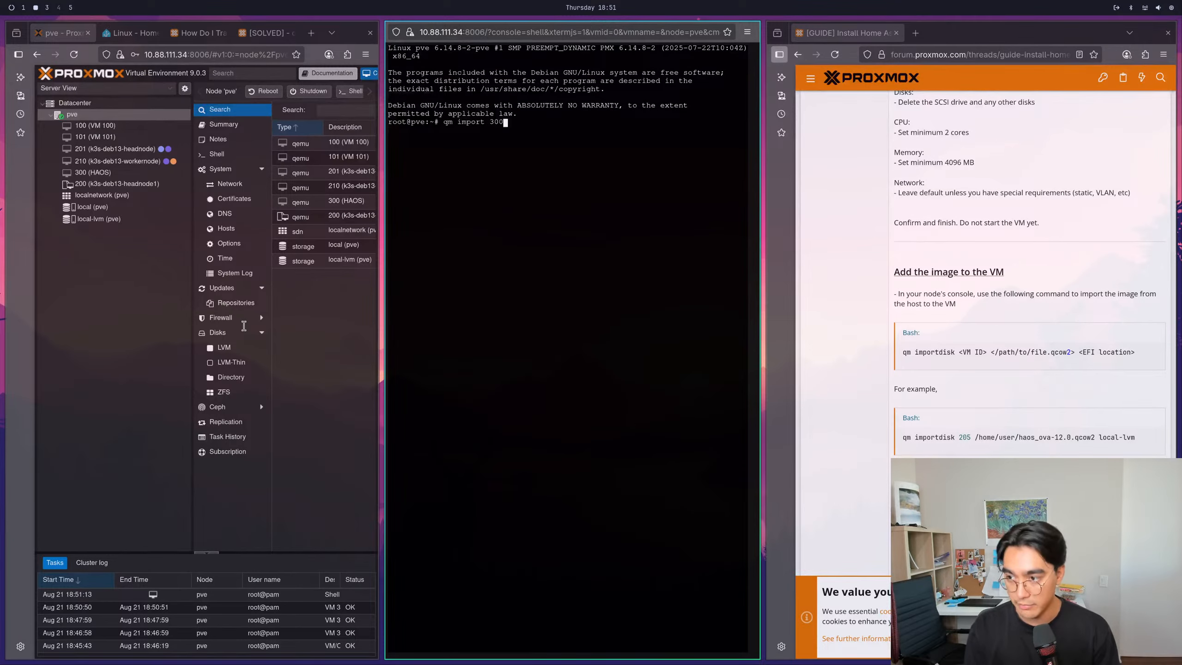
pyautogui.write(' /var')
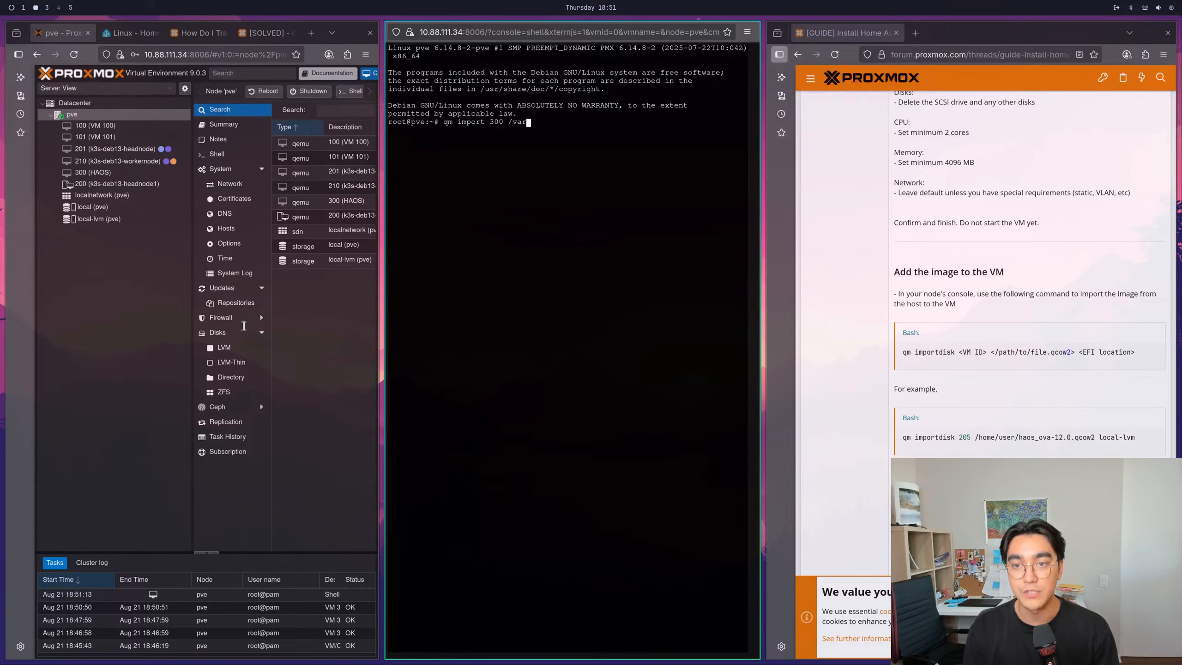
pyautogui.write('/lib/vz/tem ')
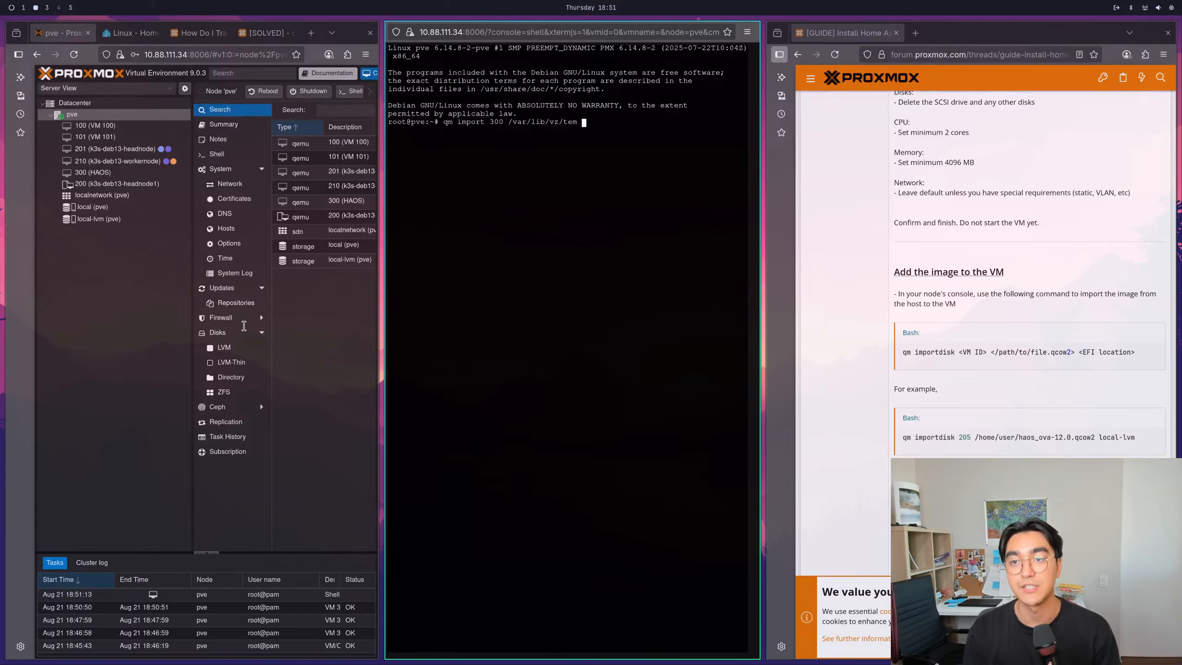
pyautogui.write('p')
pyautogui.press('BackSpace')
pyautogui.press('BackSpace')
pyautogui.write('plate/qcow/')
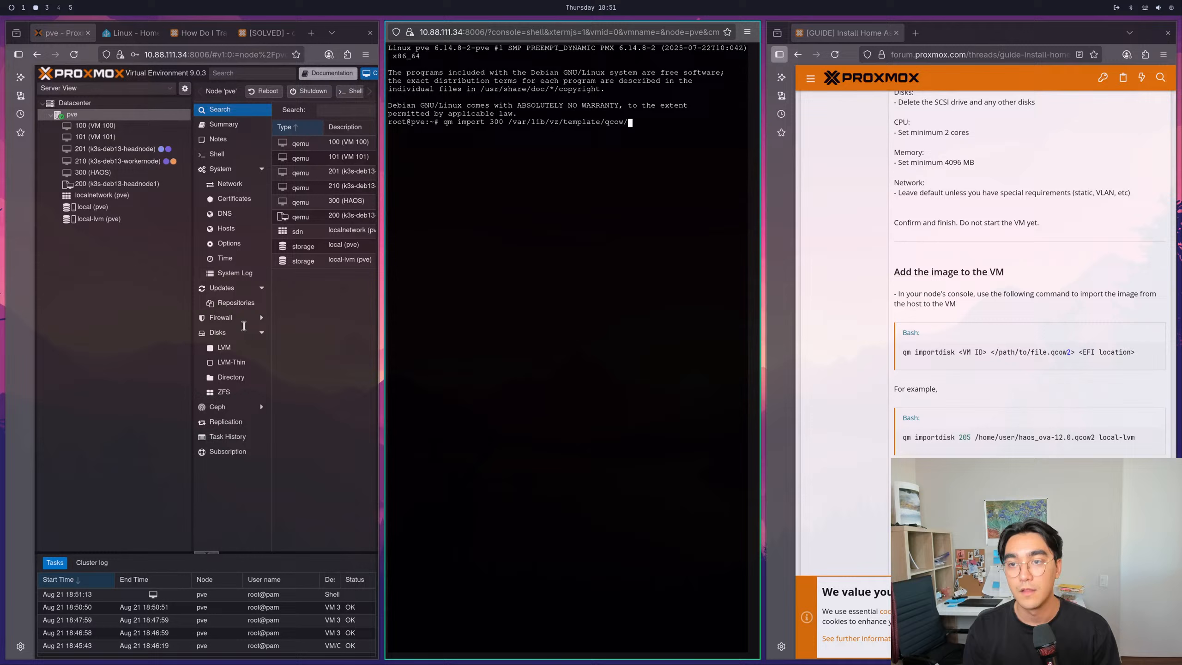
pyautogui.press('Tab')
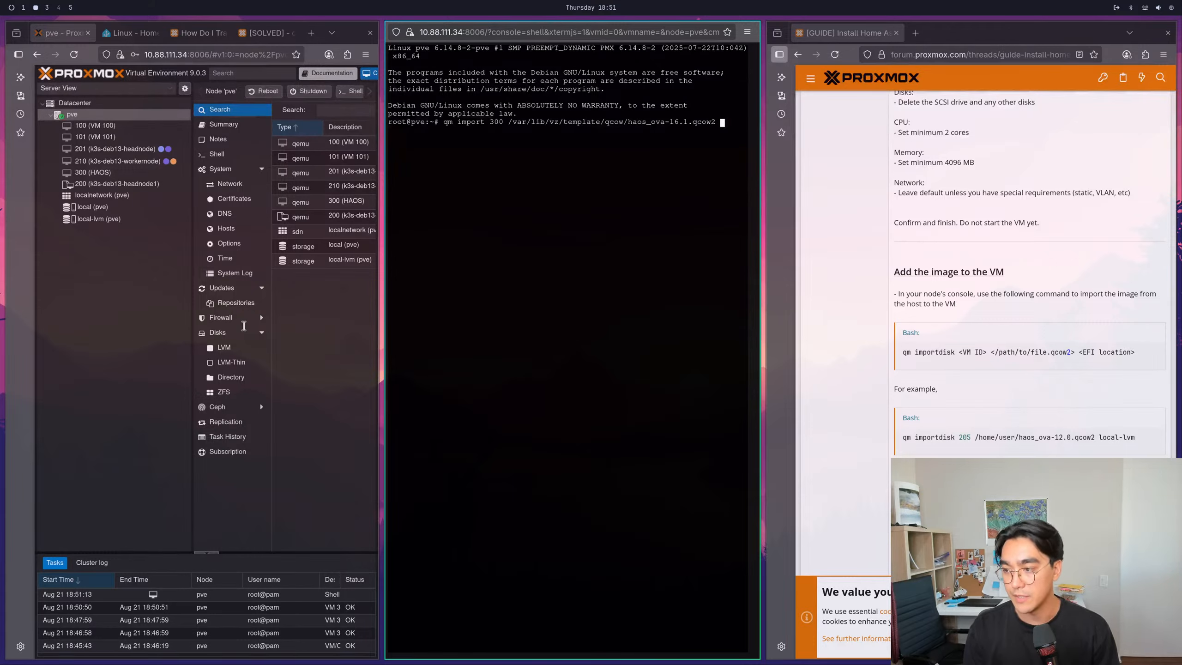
pyautogui.write('local-lvm')
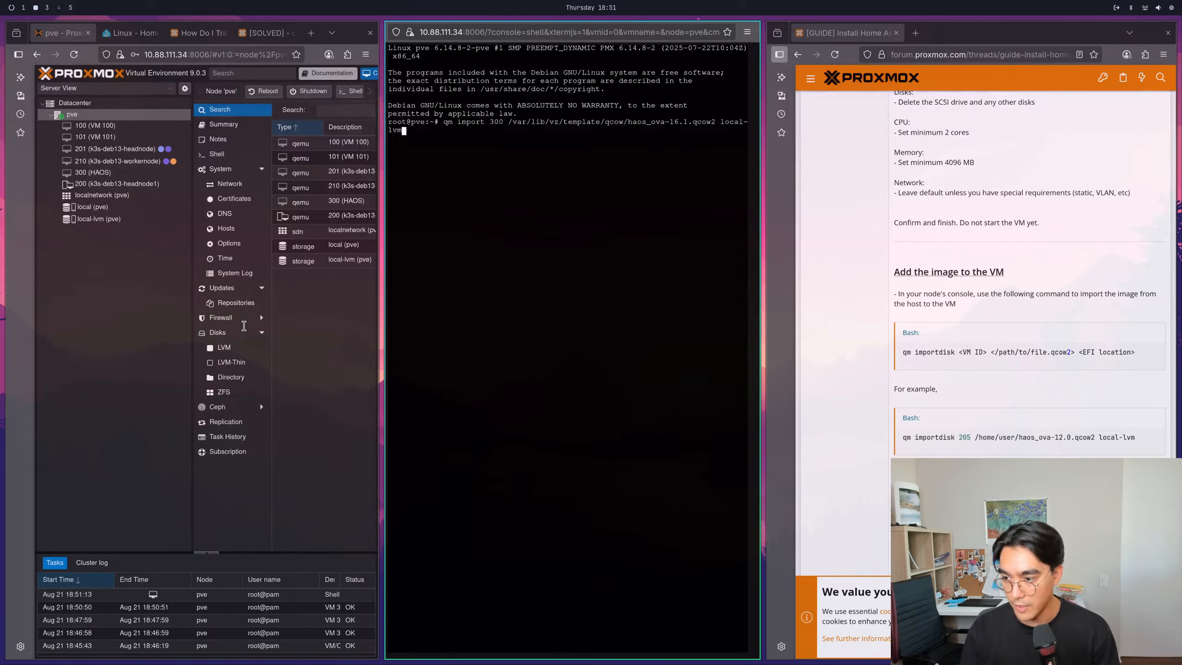
pyautogui.press('Return')
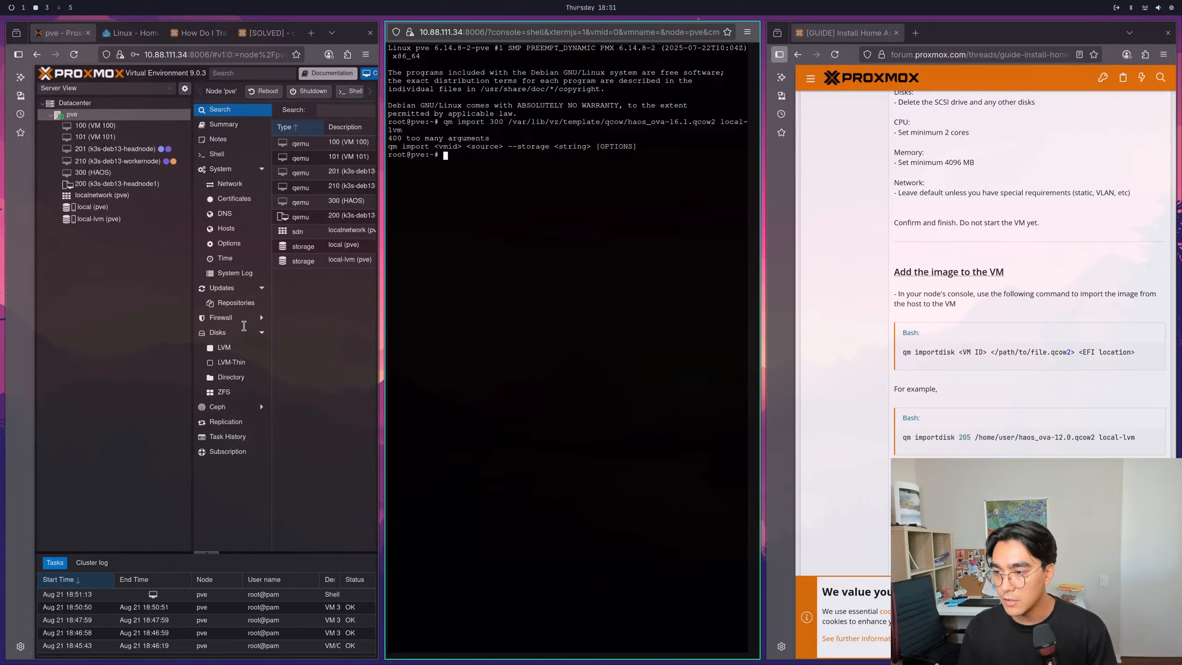
# - Correct the previous command to qm importdisk and run it to import haos_ova-16.1.qcow2 into VM 300 on local-lvm
pyautogui.press('Up')
pyautogui.press('Home')
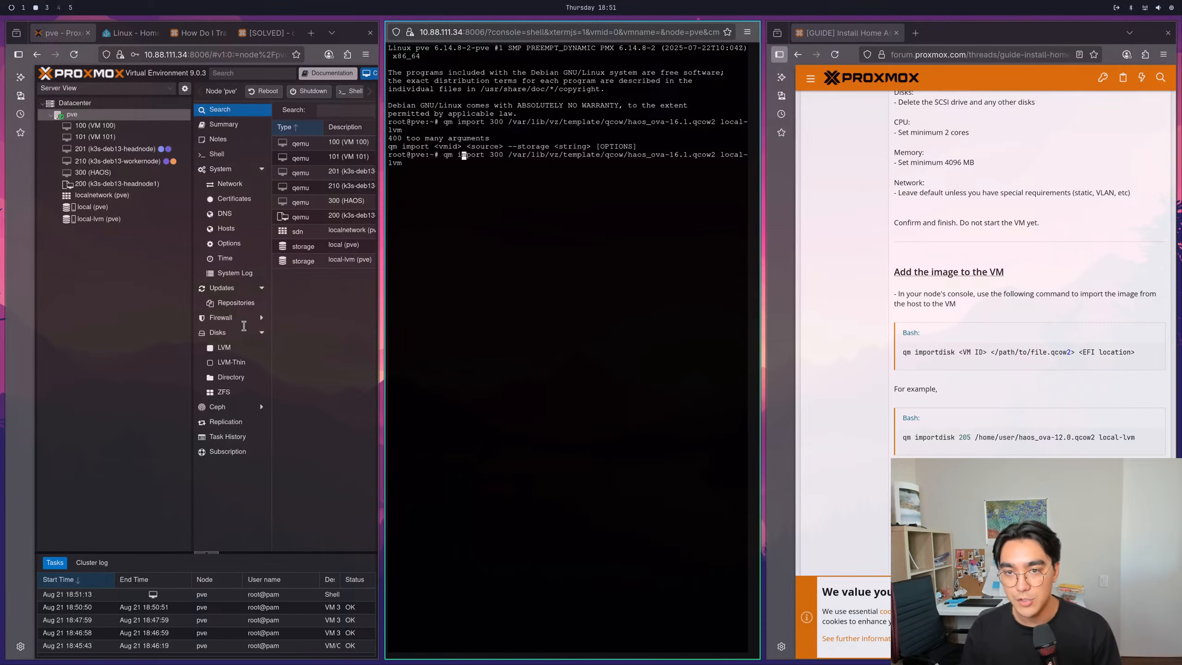
pyautogui.press('Right')
pyautogui.press('Right')
pyautogui.press('Right')
pyautogui.press('Right')
pyautogui.press('Right')
pyautogui.write('disk')
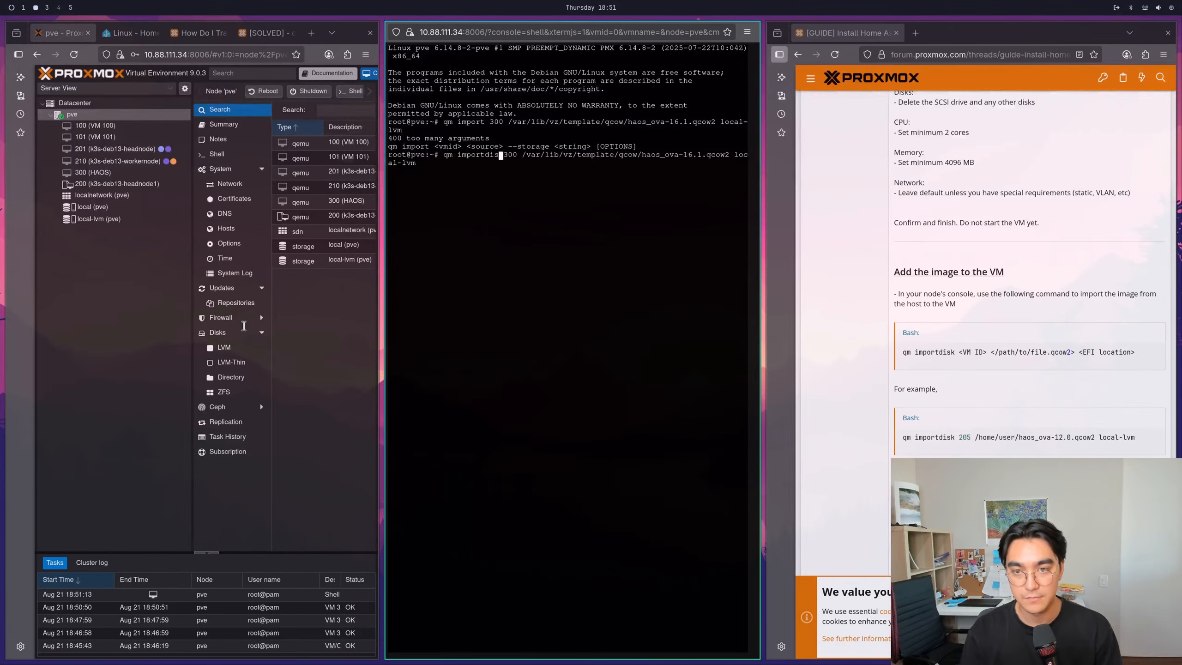
pyautogui.press('Return')
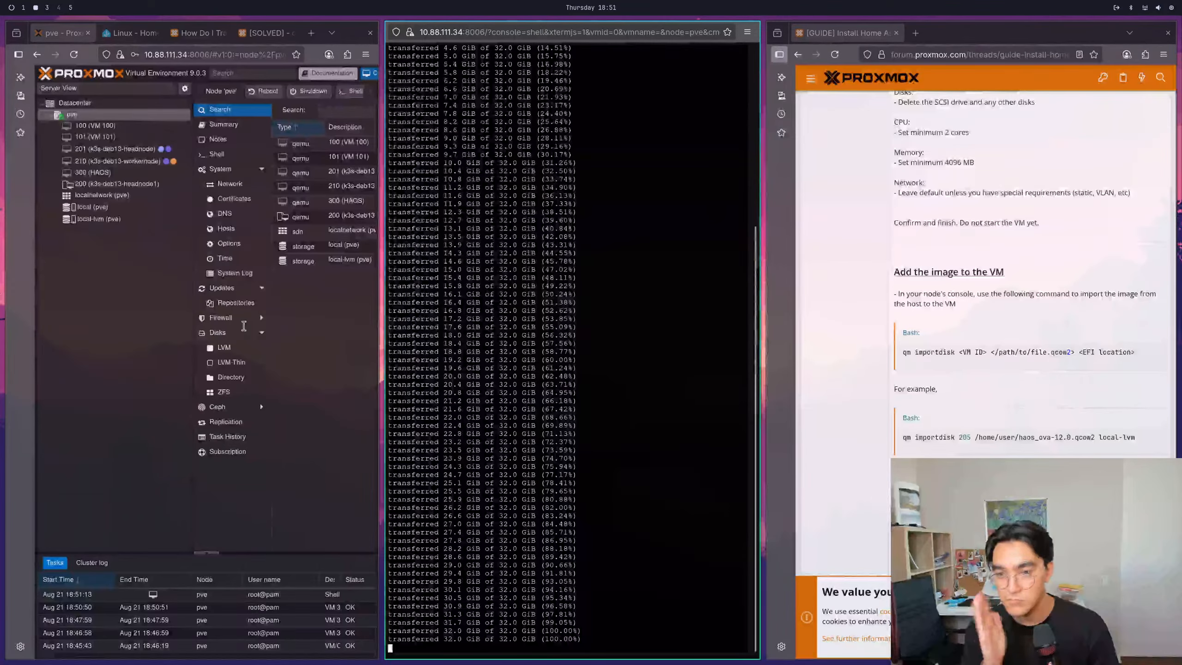
# - Read the guide's instructions that follow the image import, covering the console, Hardware, Unused Disk, Discard and Options
pyautogui.scroll(-3, 1009, 433)
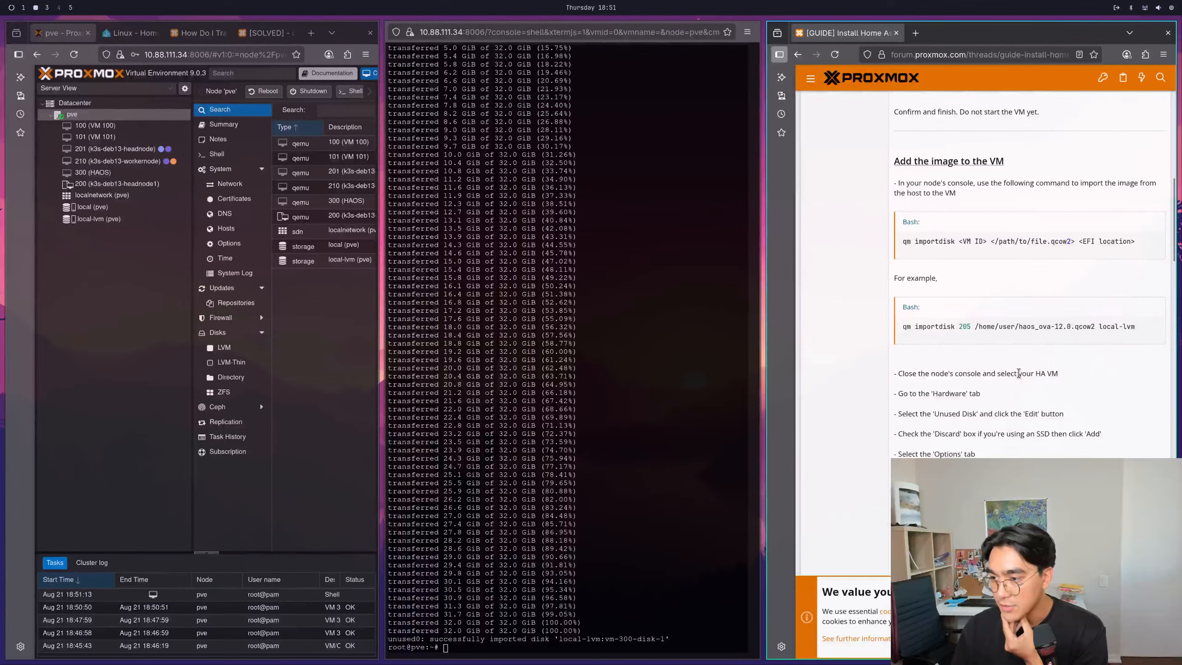
pyautogui.moveTo(1067, 375); pyautogui.dragTo(899, 375)
pyautogui.click(900, 393)
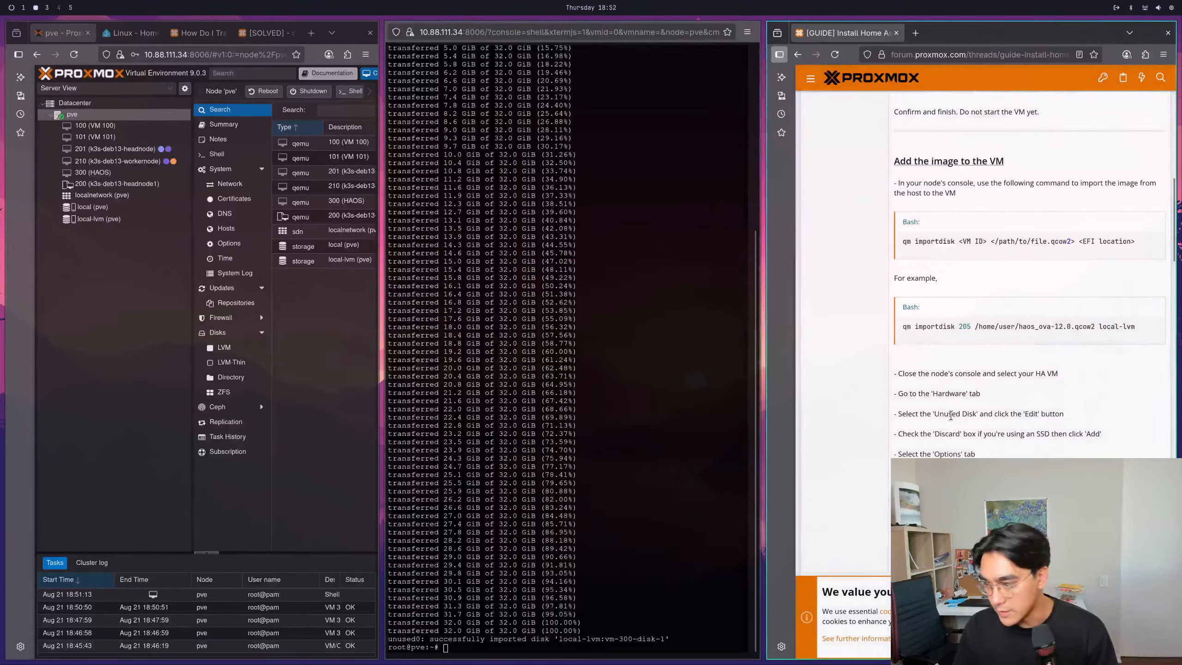
pyautogui.moveTo(925, 393); pyautogui.dragTo(974, 455)
pyautogui.click(975, 474)
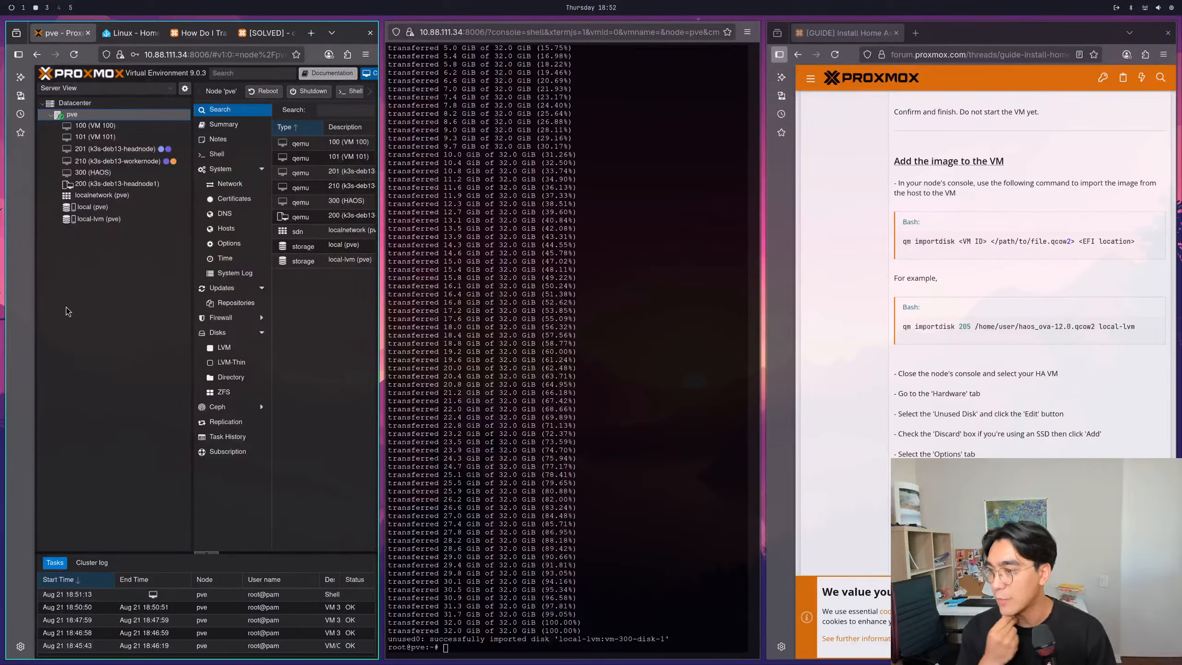
pyautogui.moveTo(908, 393); pyautogui.dragTo(1047, 375)
pyautogui.click(950, 393)
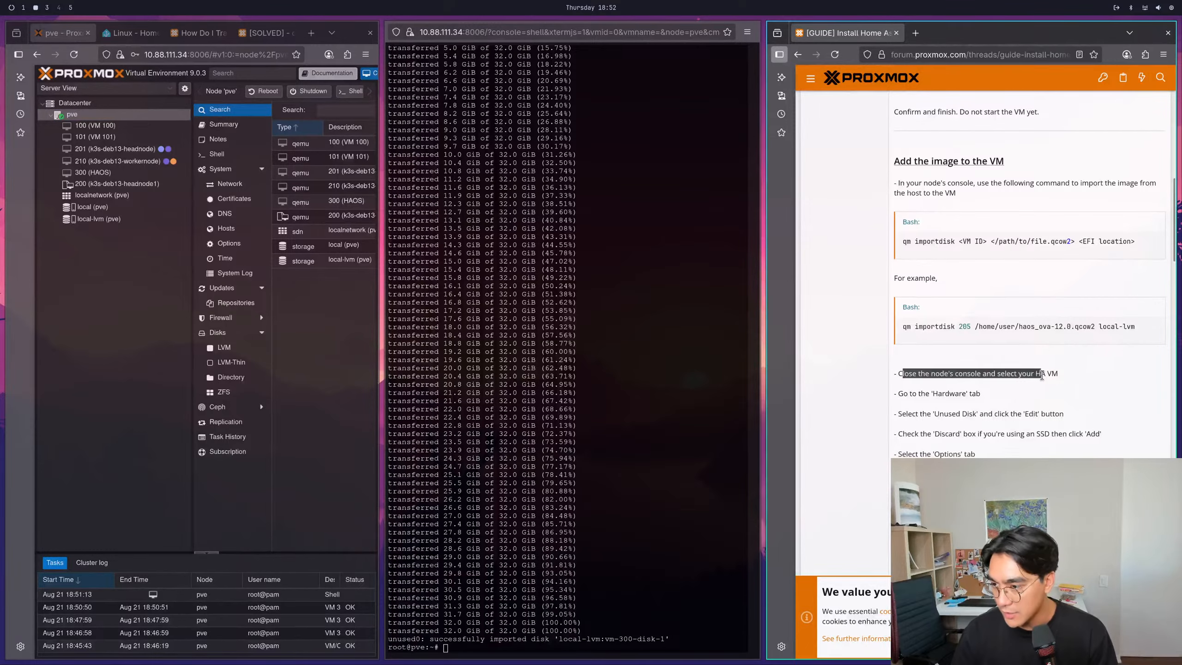
pyautogui.click(1048, 383)
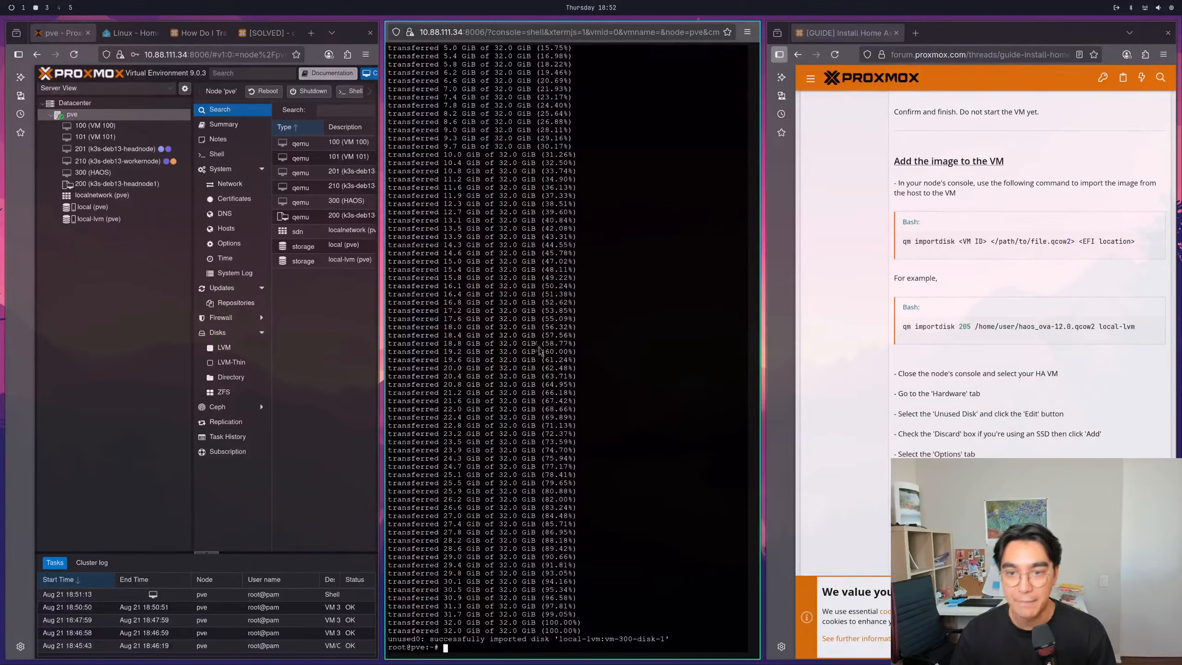
# - Close the node shell and display the hardware of VM 300 (HAOS)
pyautogui.hotkey('ctrl', 'w')
pyautogui.press('Return')
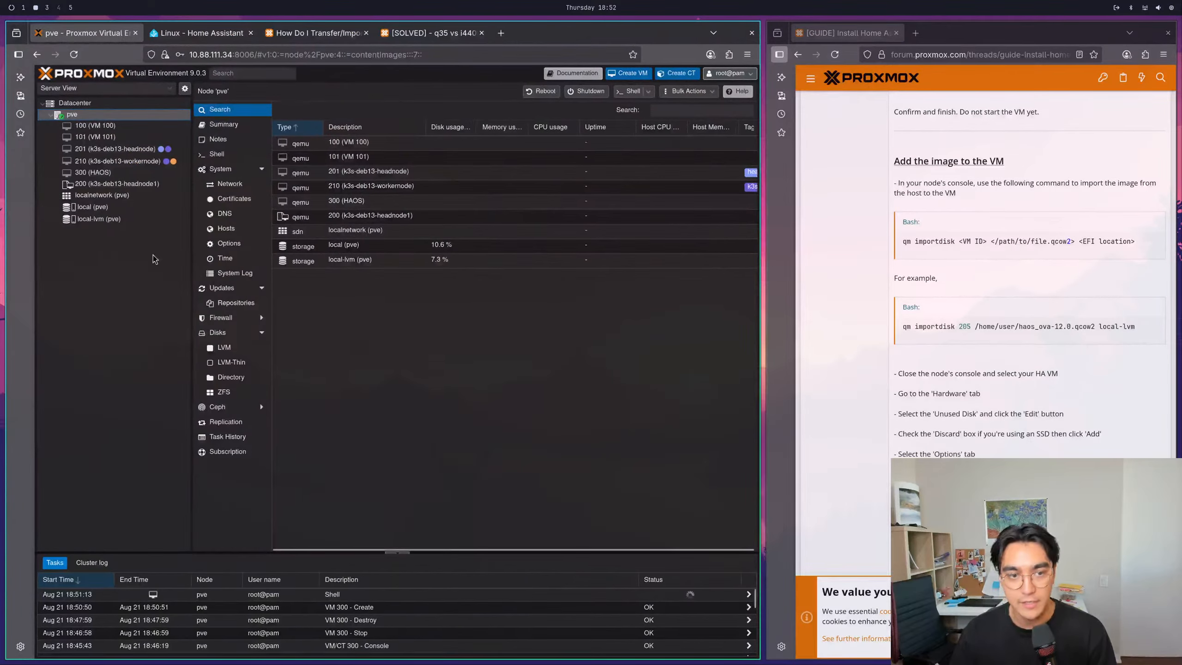
pyautogui.click(95, 175)
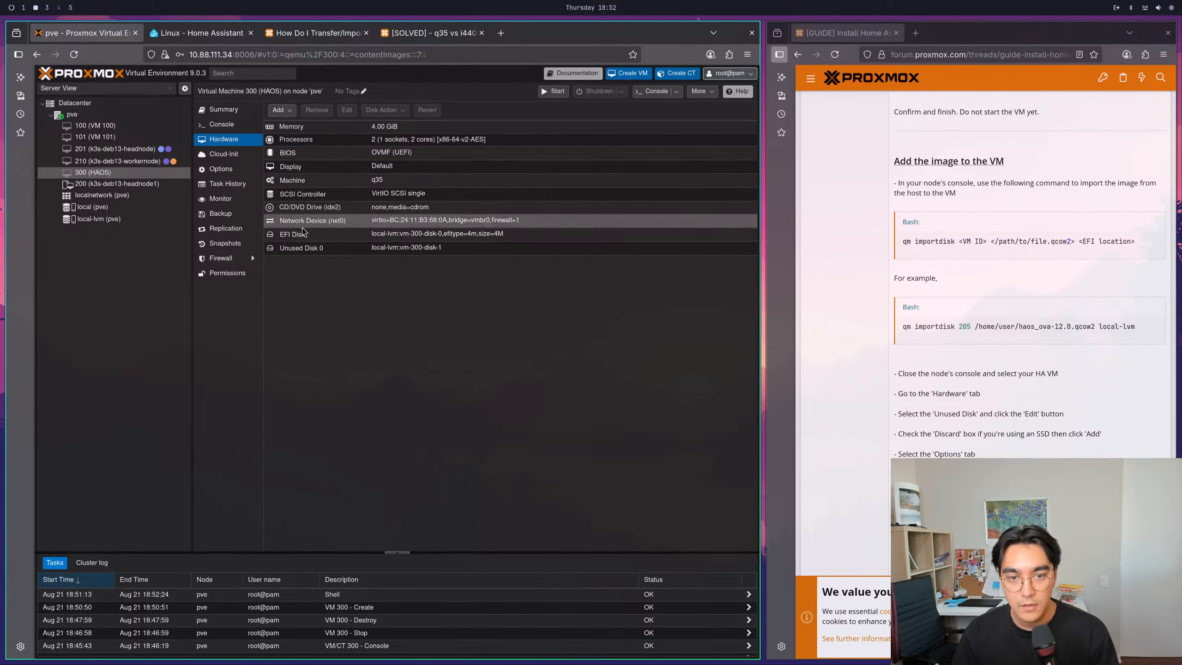
# - Attach the unused disk vm-300-disk-1 to VM 300 as SCSI device 0 with Discard enabled
pyautogui.click(303, 247)
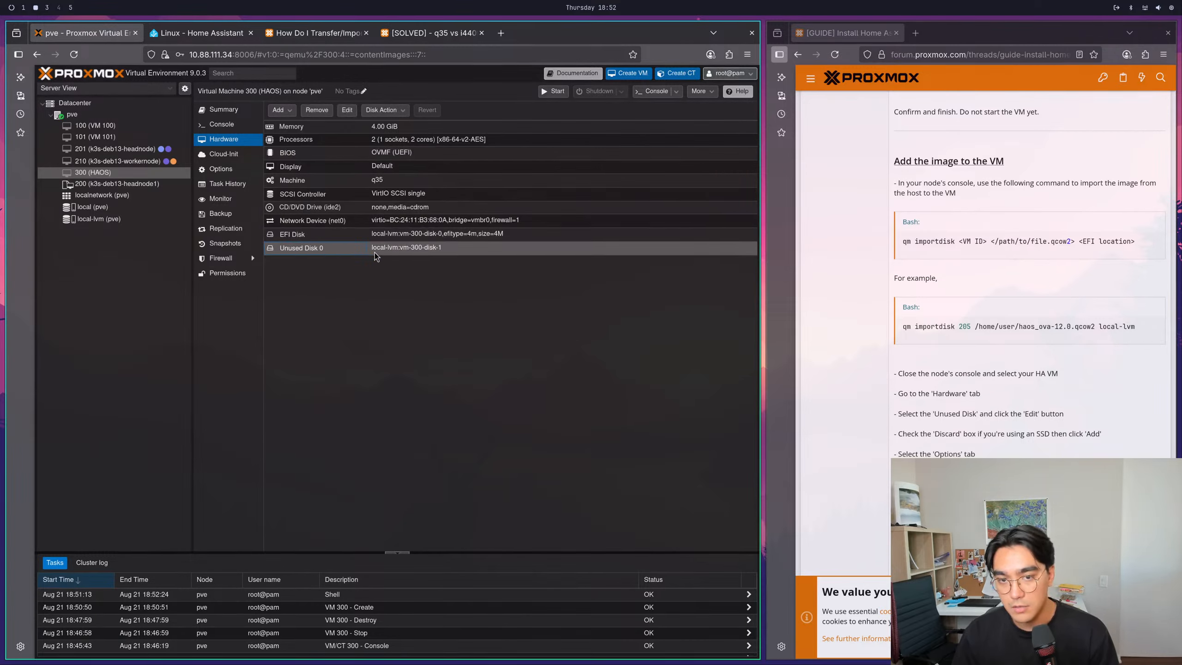
pyautogui.click(347, 110)
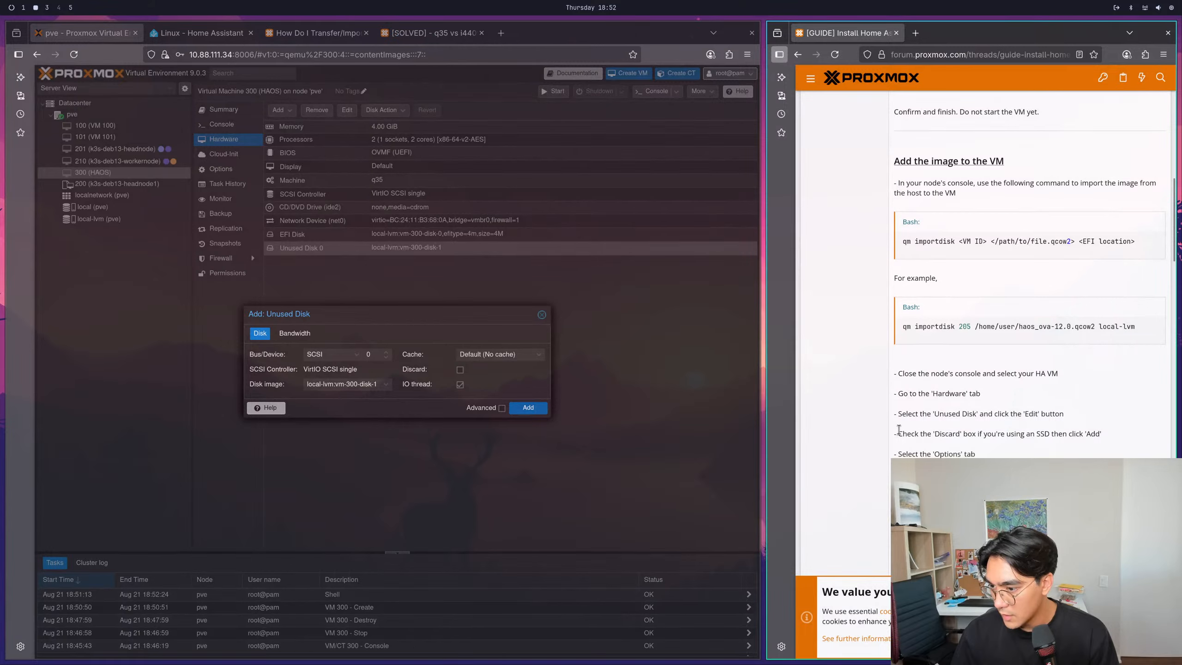
pyautogui.click(461, 371)
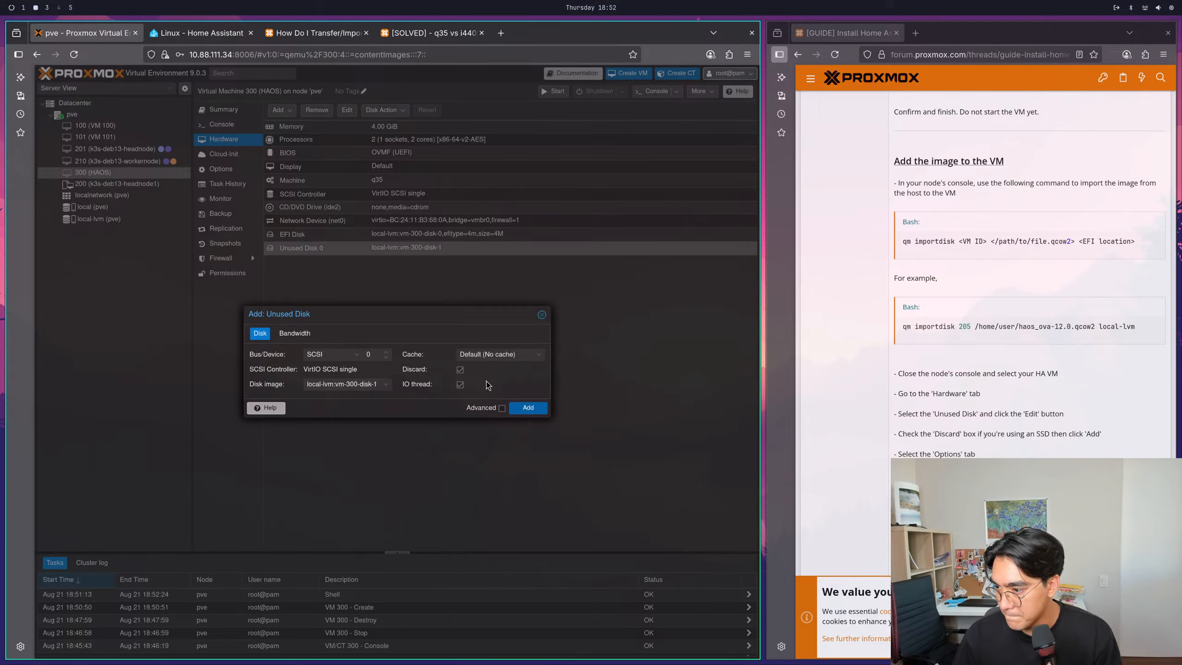
pyautogui.click(527, 407)
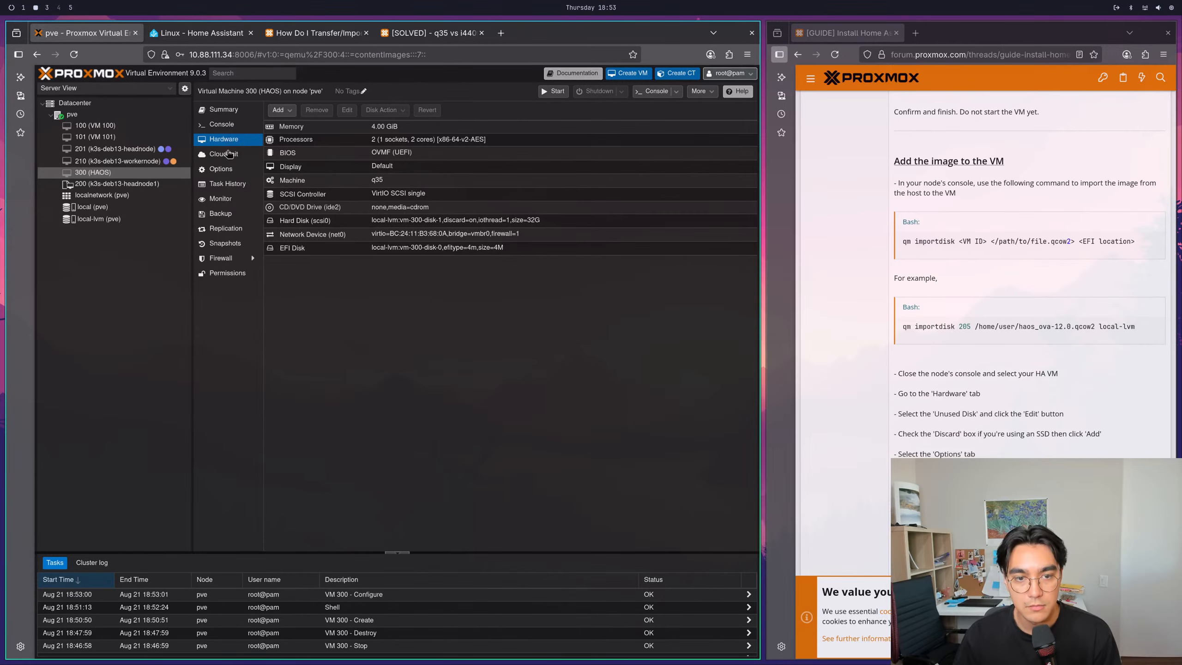
# - Set the VM's boot order to boot only from scsi0, placed first, with ide2 and net0 disabled
pyautogui.click(221, 169)
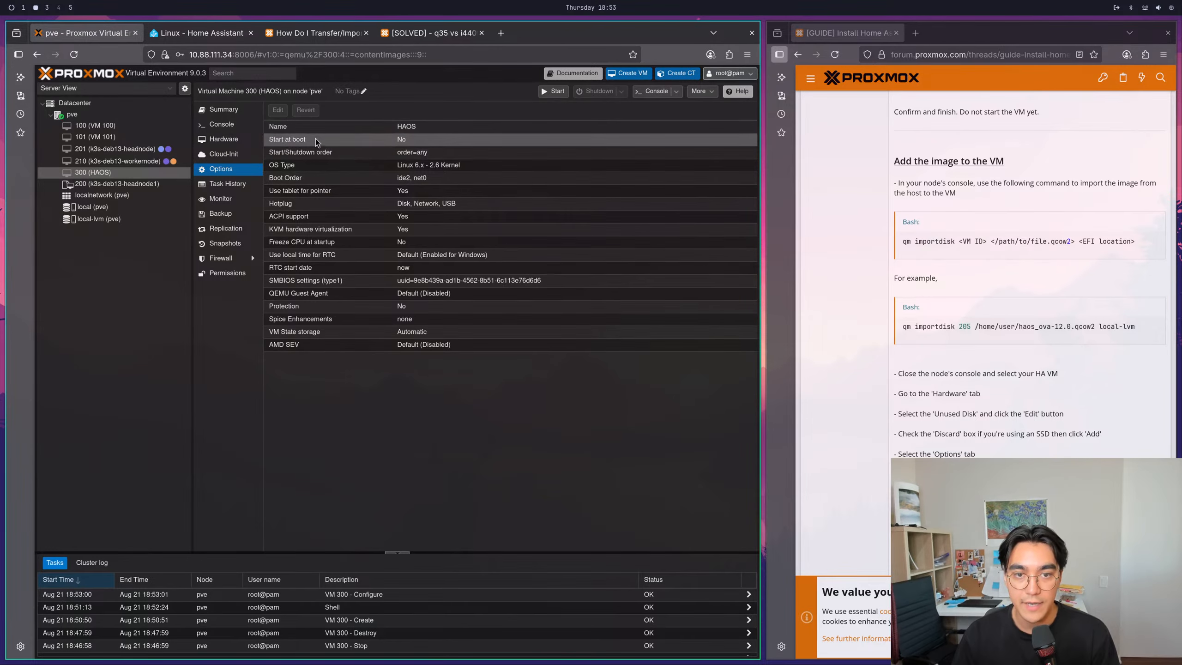
pyautogui.click(344, 178)
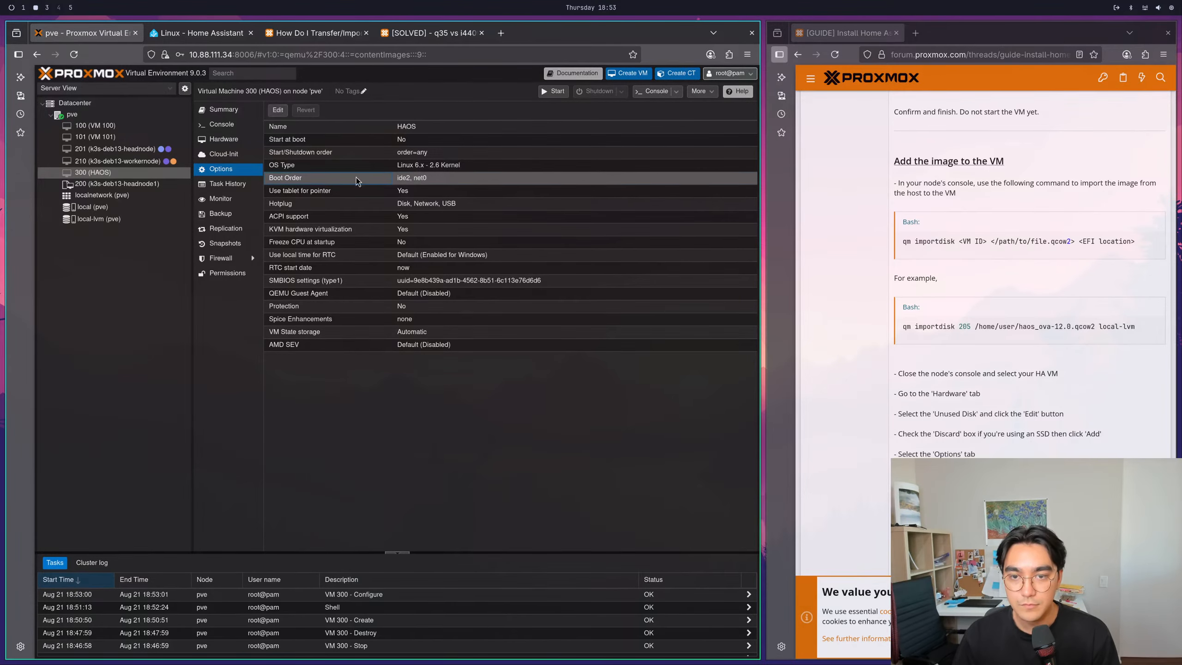
pyautogui.click(278, 110)
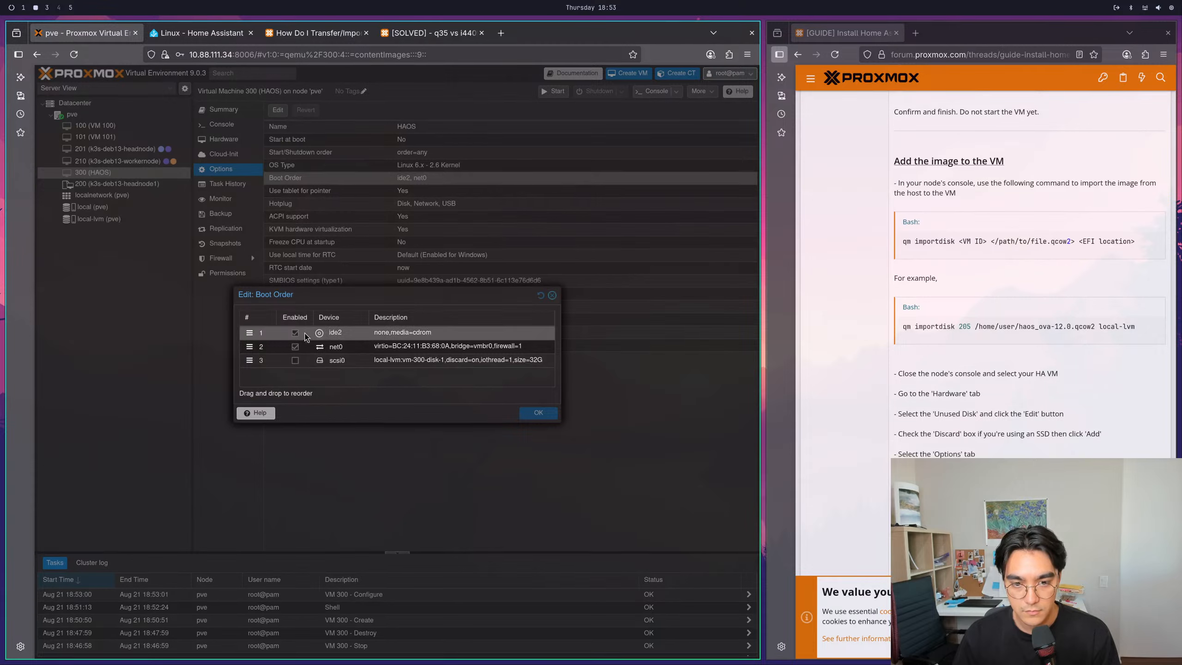
pyautogui.click(296, 361)
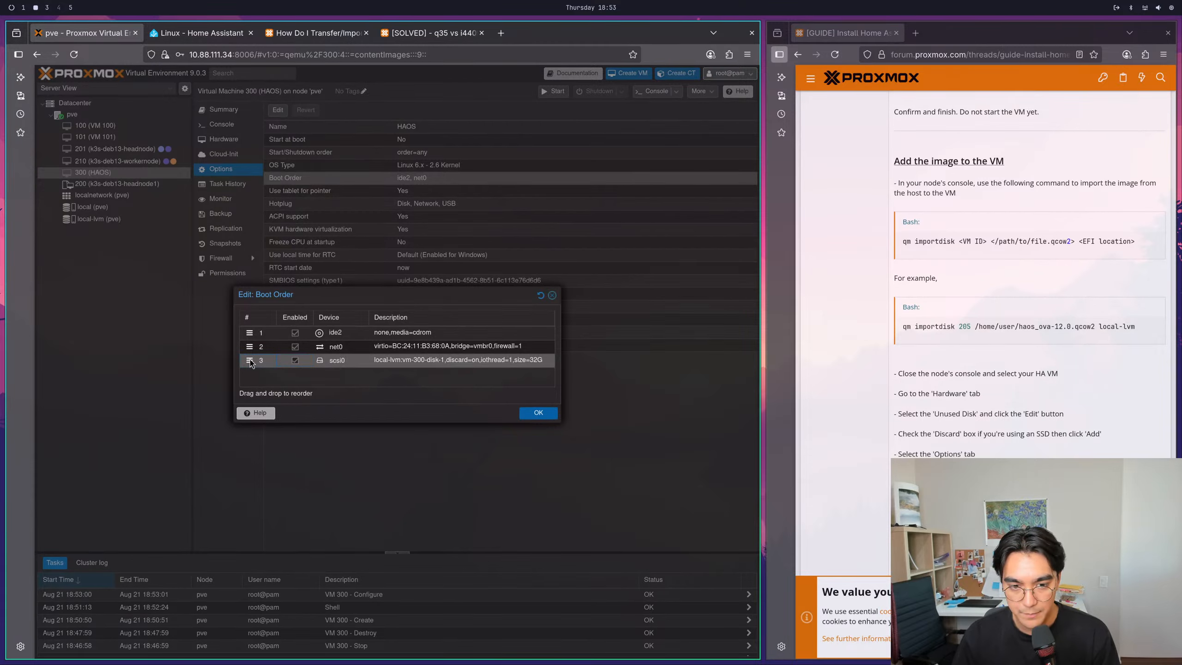
pyautogui.moveTo(249, 360); pyautogui.dragTo(251, 333)
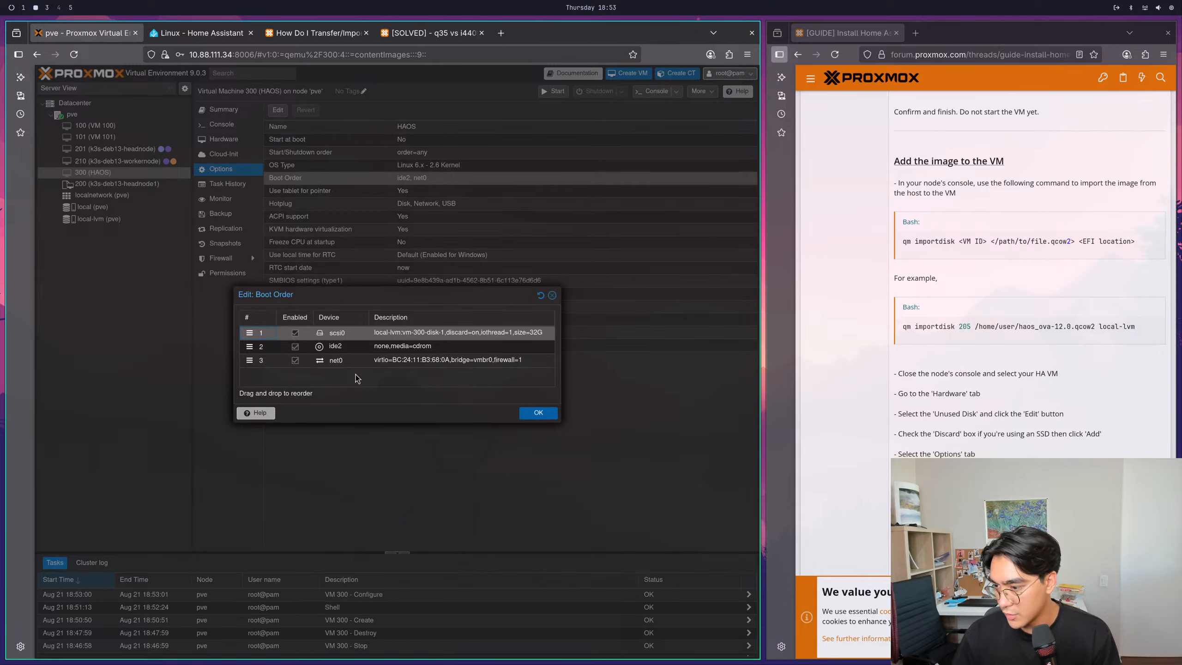
pyautogui.click(295, 347)
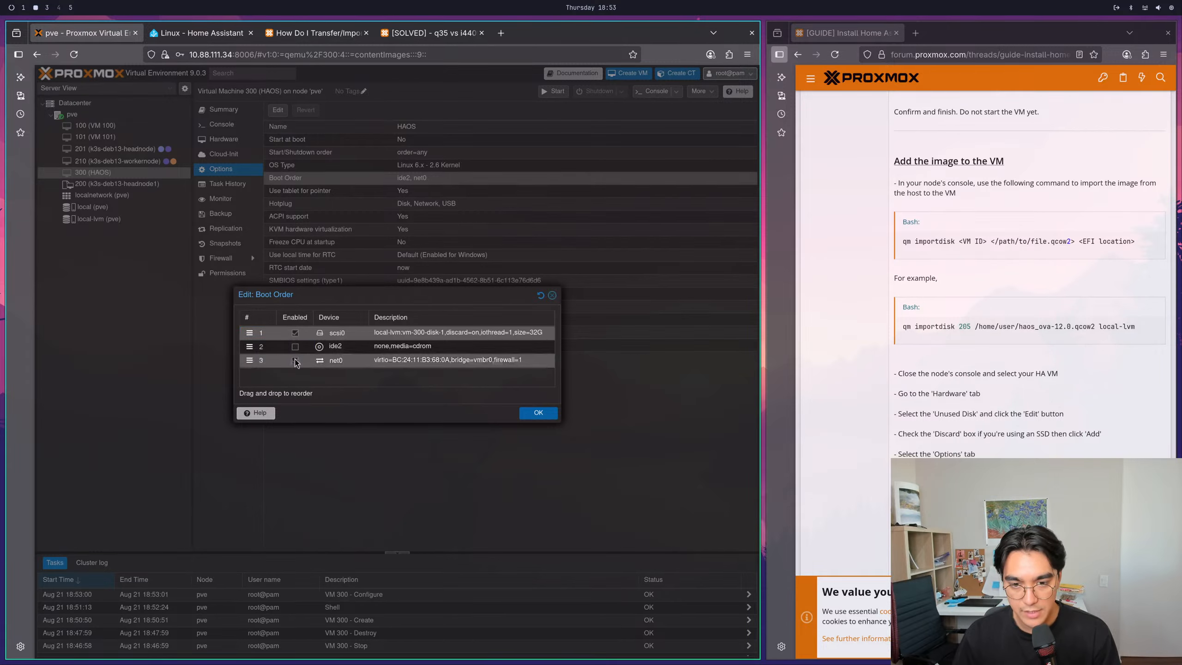
pyautogui.click(295, 361)
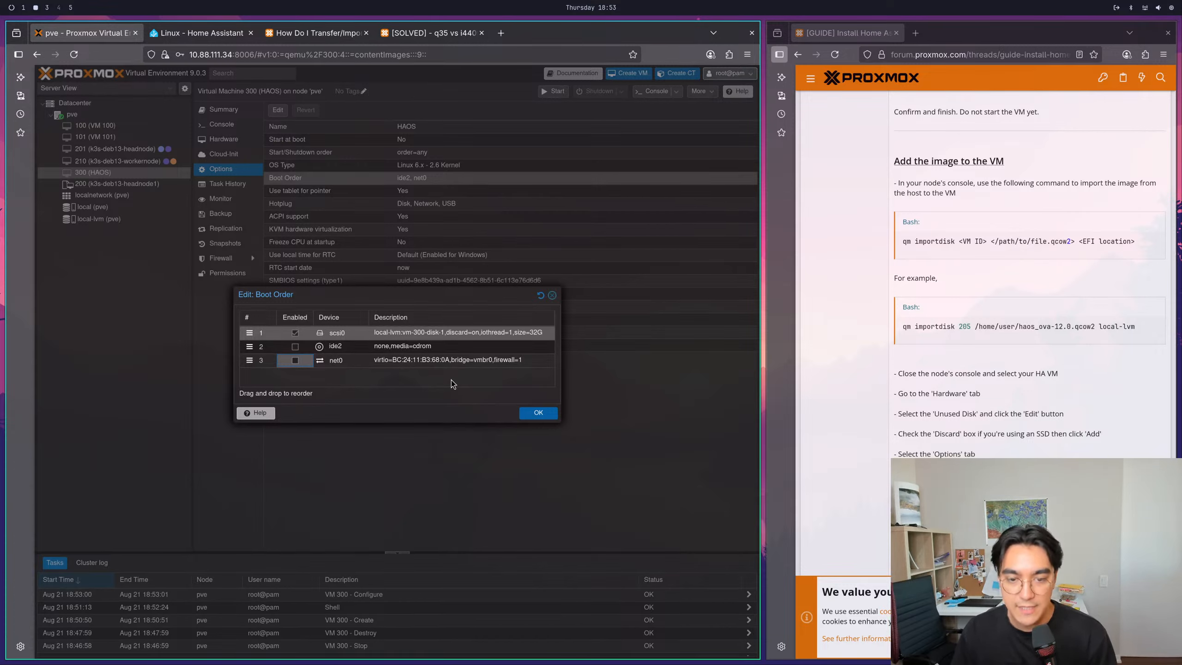
pyautogui.click(430, 362)
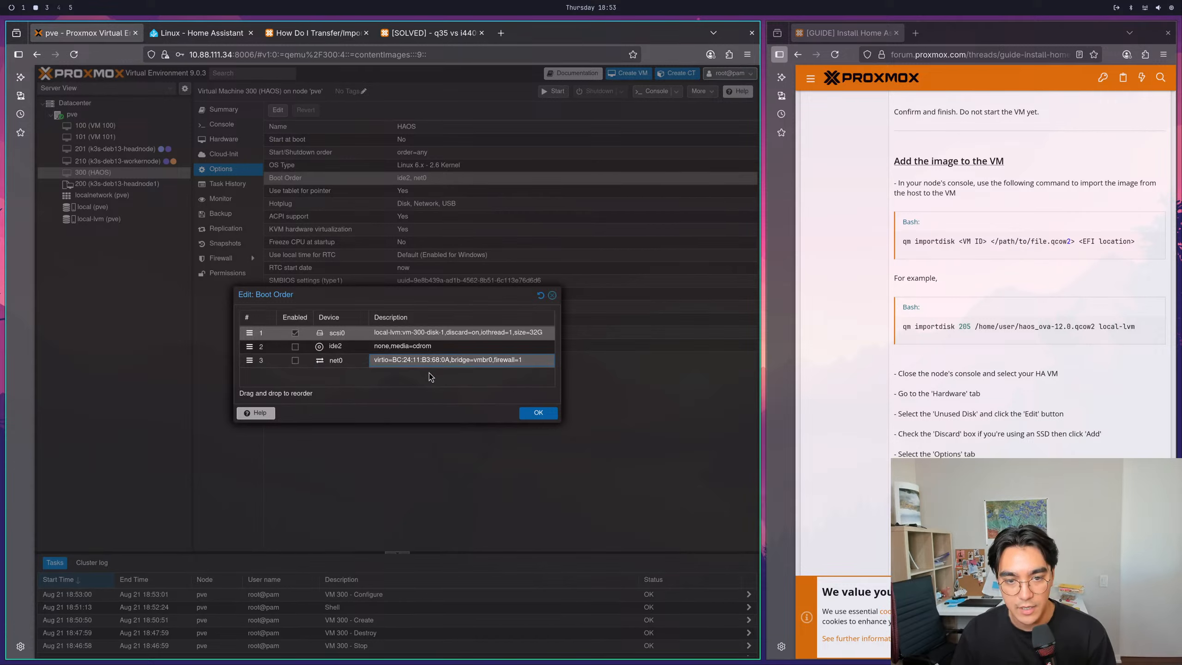
pyautogui.click(535, 412)
# - Read the guide's Finish Up instructions on the VM shell and web UI port, and start VM 300 (HAOS)
pyautogui.scroll(-4, 935, 406)
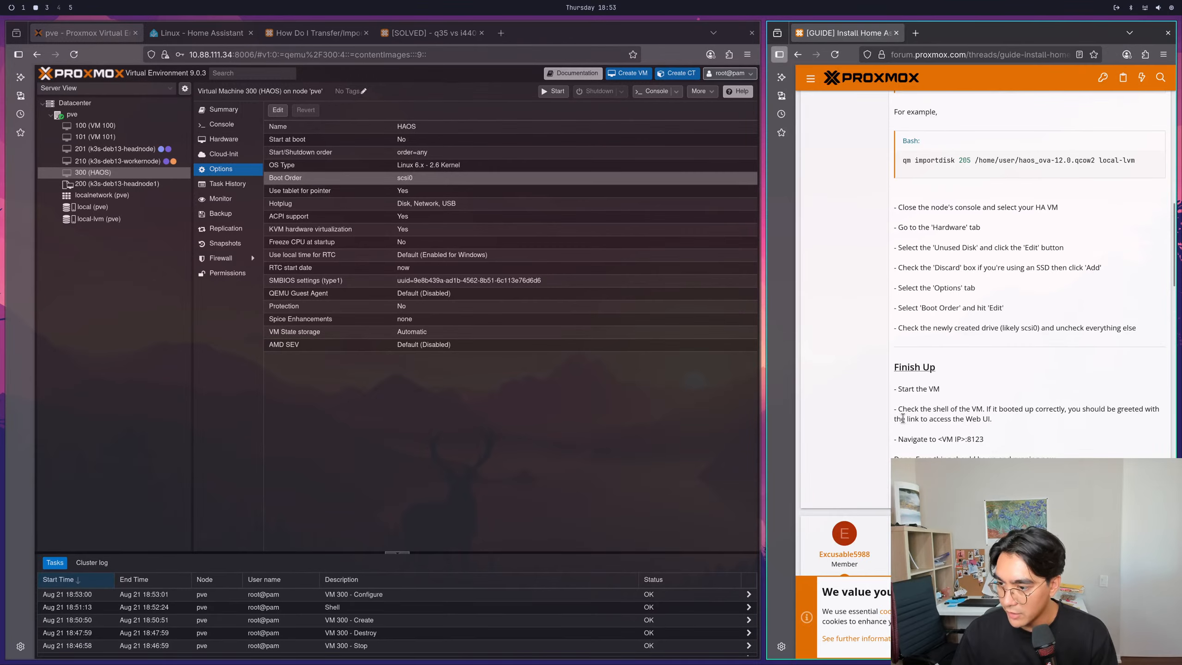
pyautogui.moveTo(896, 420); pyautogui.dragTo(979, 421)
pyautogui.click(997, 422)
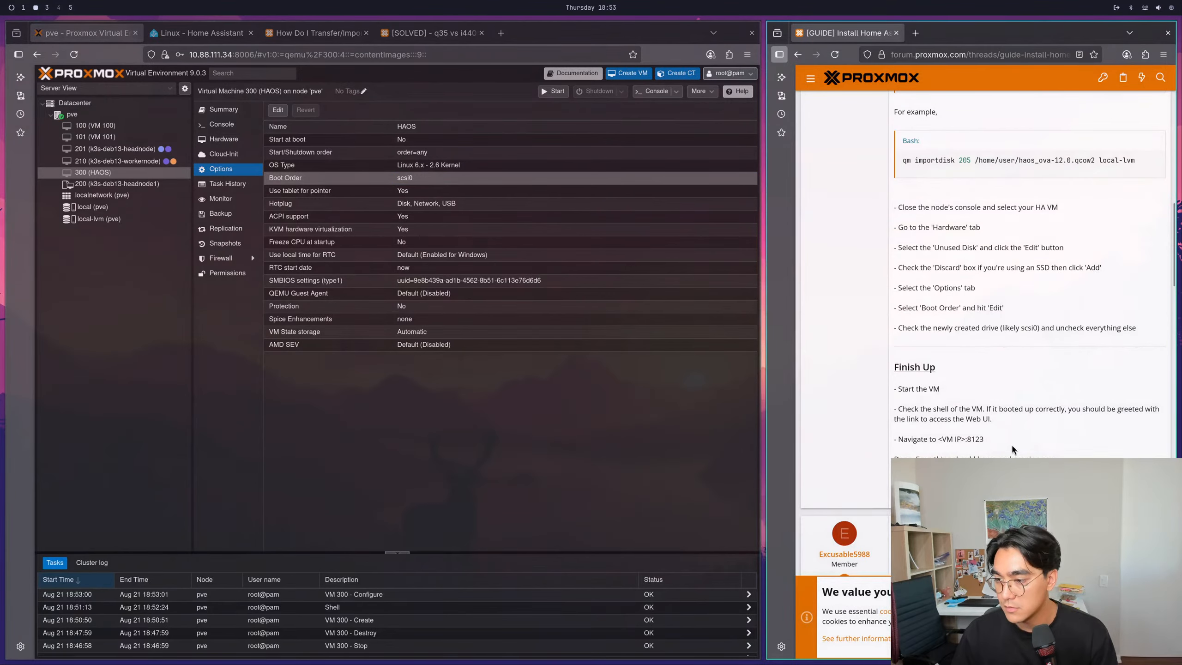
pyautogui.moveTo(1004, 440); pyautogui.dragTo(966, 440)
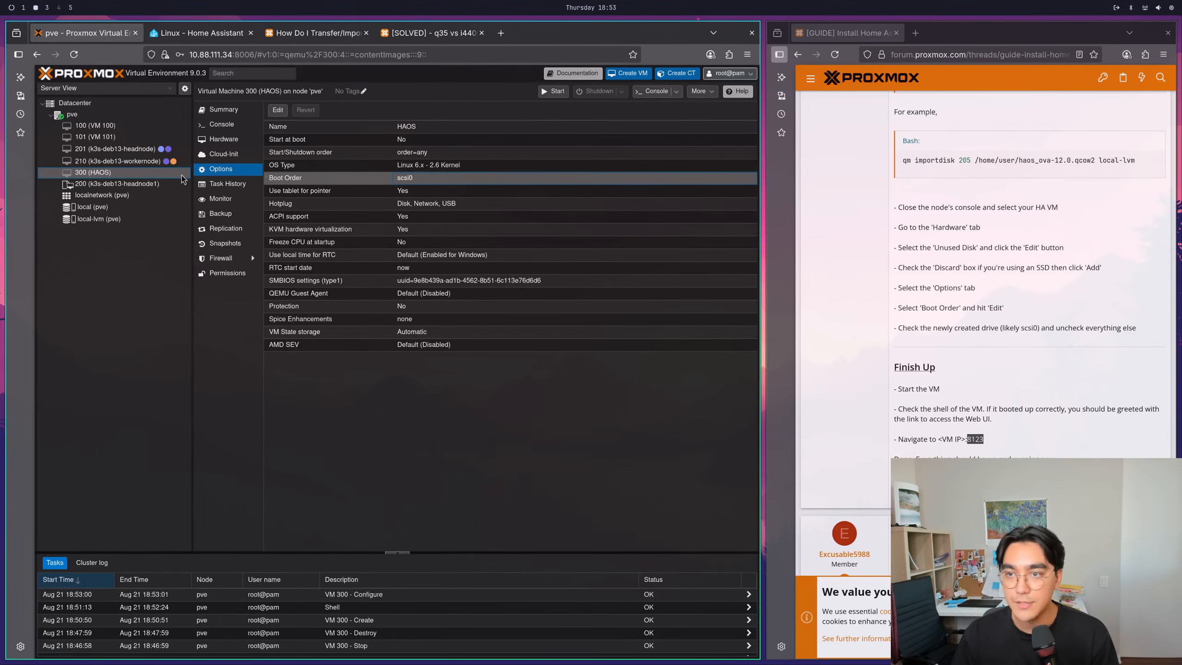
pyautogui.click(552, 92)
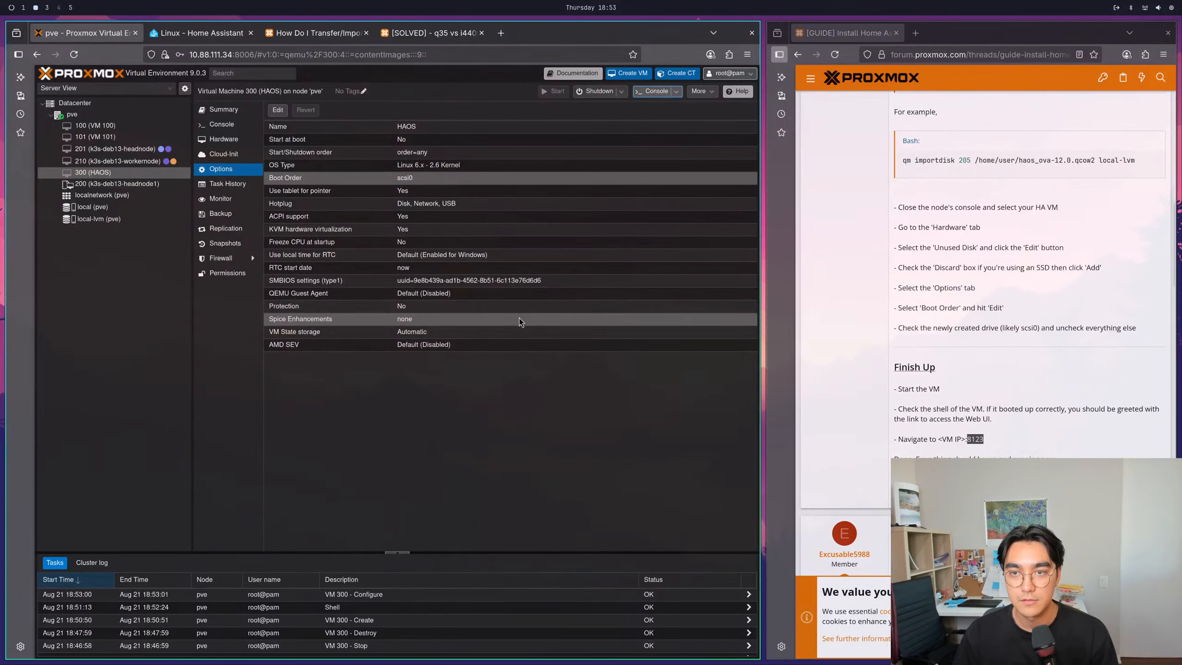
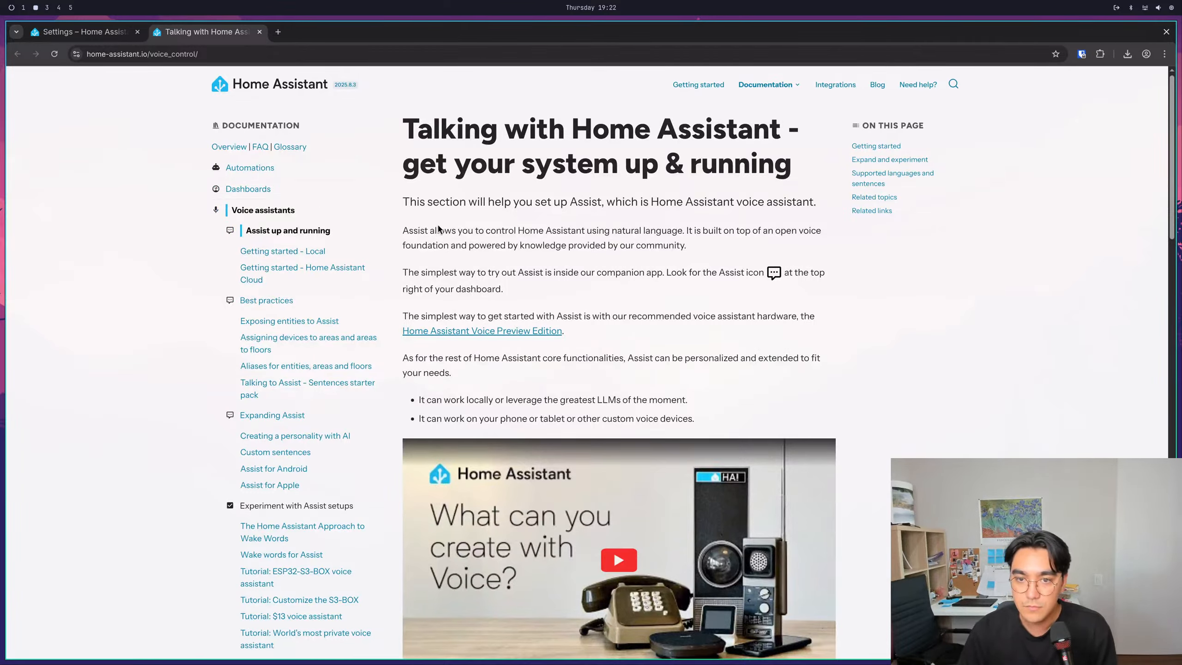
# - Read the Home Assistant voice control page on Assist, covering local or LLM processing, recommended voice hardware and getting started
pyautogui.moveTo(404, 201); pyautogui.dragTo(768, 201)
pyautogui.click(524, 242)
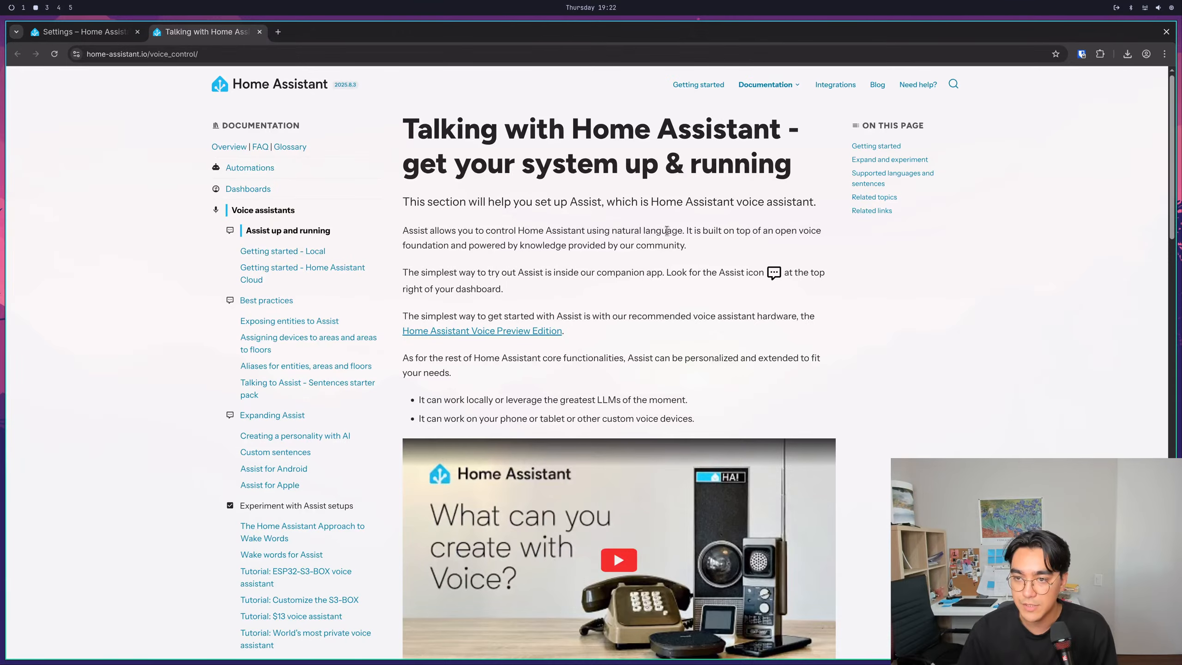
pyautogui.scroll(-4, 430, 247)
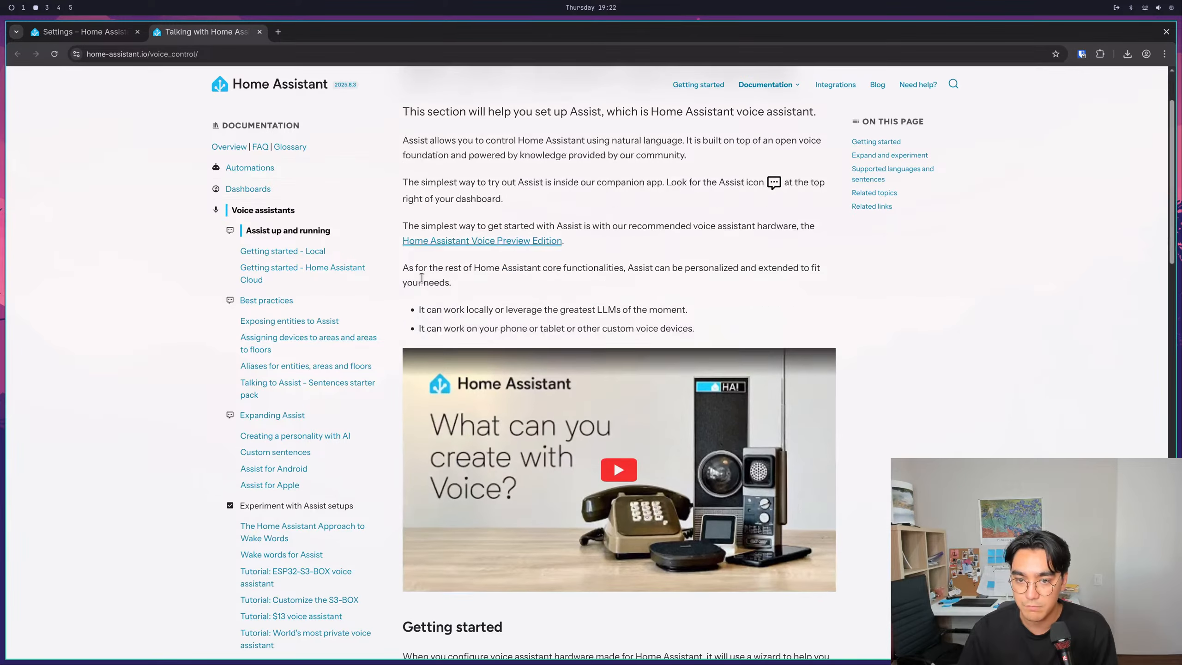
pyautogui.moveTo(421, 215); pyautogui.dragTo(682, 212)
pyautogui.click(703, 227)
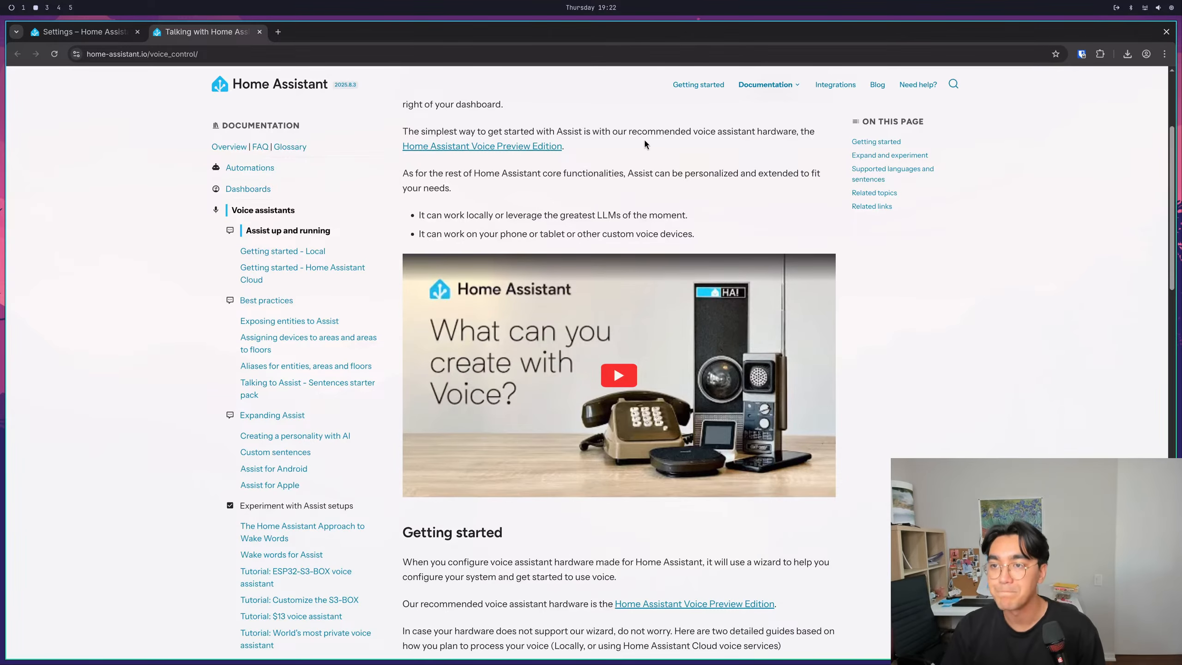
pyautogui.moveTo(692, 132); pyautogui.dragTo(798, 132)
pyautogui.scroll(-5, 461, 214)
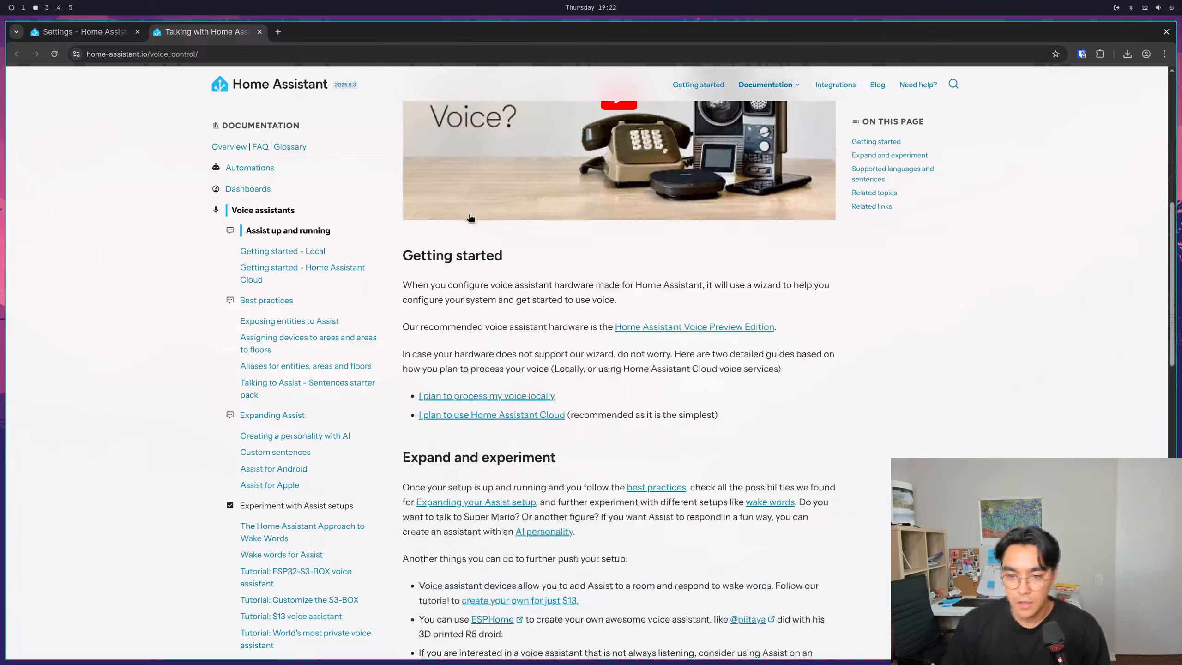
# - Switch to the Claude chat and ask "cool, that works. How do I use siri to control my home?"
pyautogui.click(273, 33)
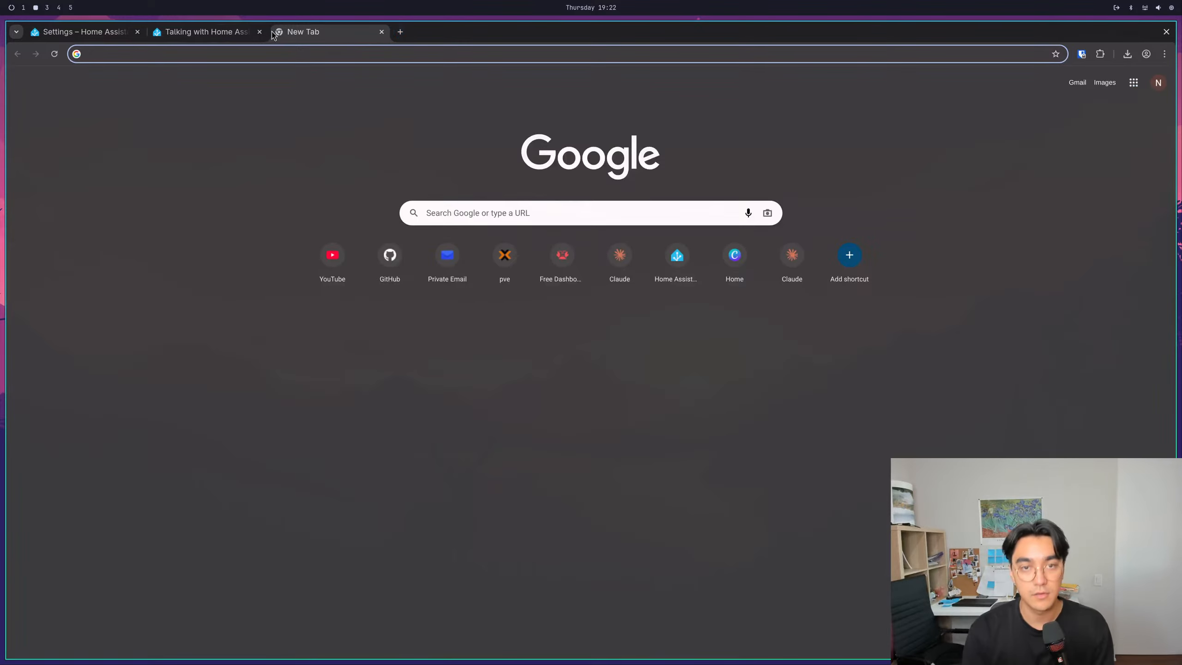
pyautogui.press('super+3')
pyautogui.press('super+2')
pyautogui.press('super+1')
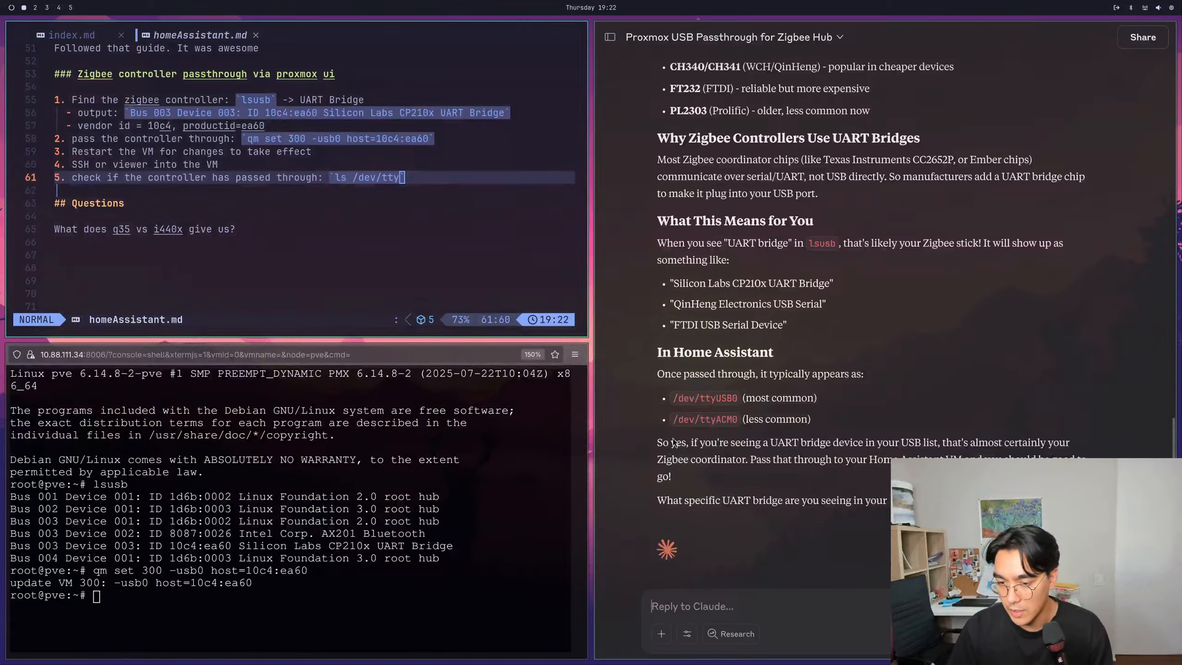
pyautogui.click(796, 596)
pyautogui.write('cool, that wo')
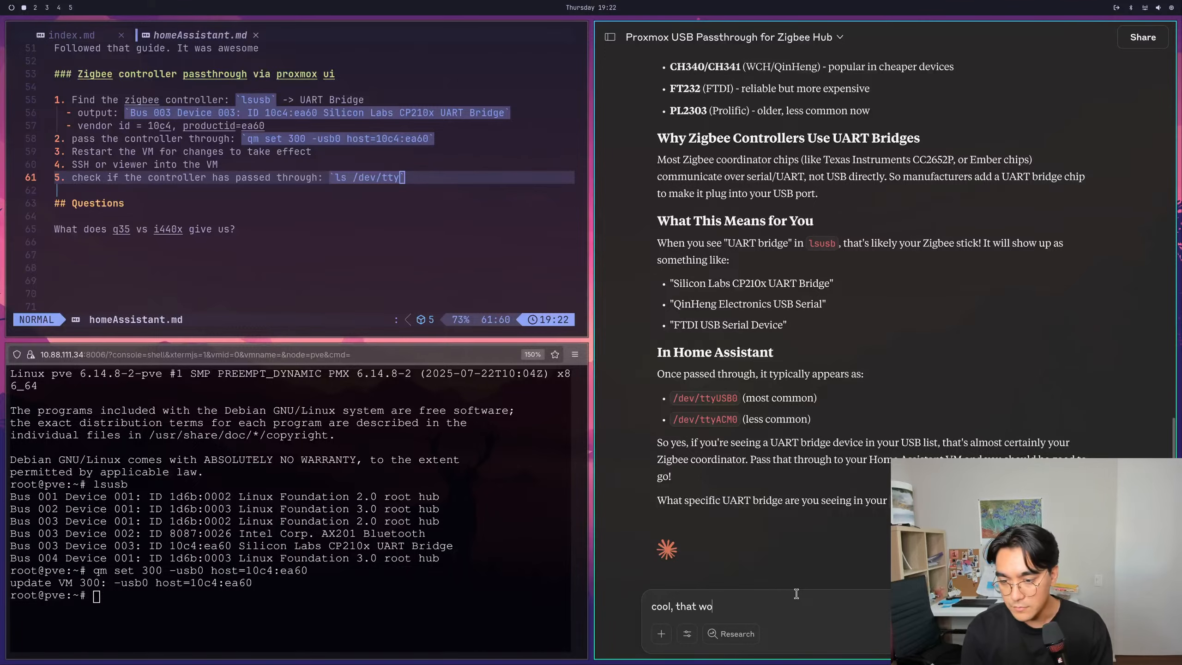
pyautogui.write('rks. How do I use homeassistant')
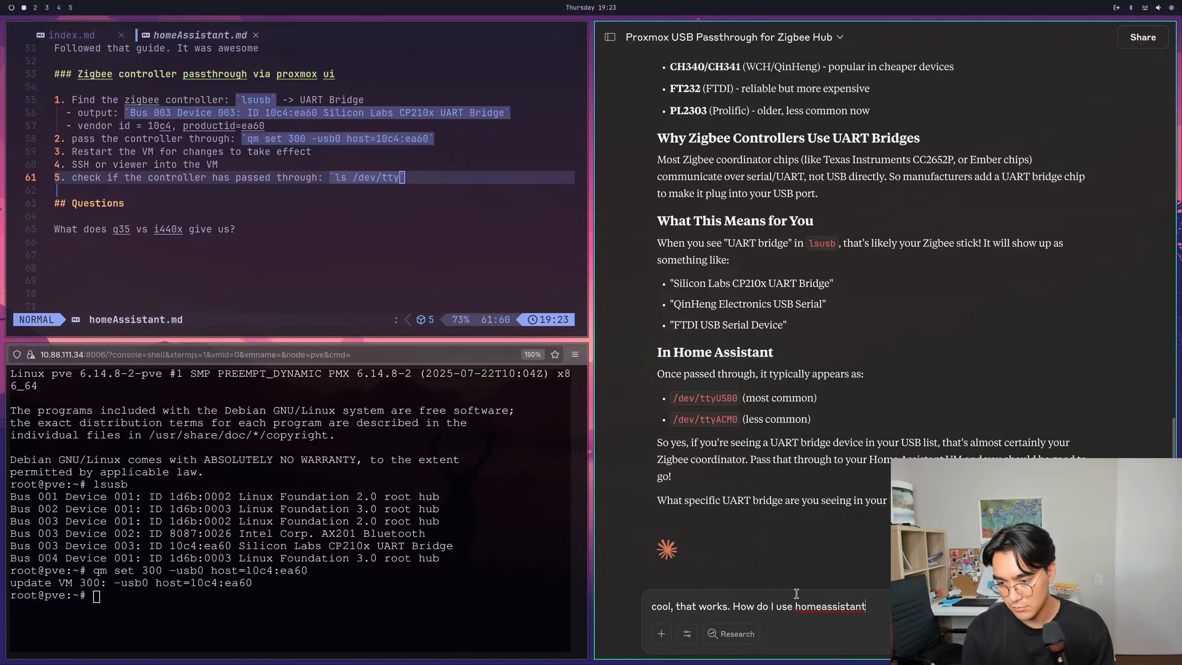
pyautogui.press('BackSpace')
pyautogui.press('BackSpace')
pyautogui.press('BackSpace')
pyautogui.press('BackSpace')
pyautogui.press('BackSpace')
pyautogui.press('BackSpace')
pyautogui.press('BackSpace')
pyautogui.press('BackSpace')
pyautogui.press('BackSpace')
pyautogui.press('BackSpace')
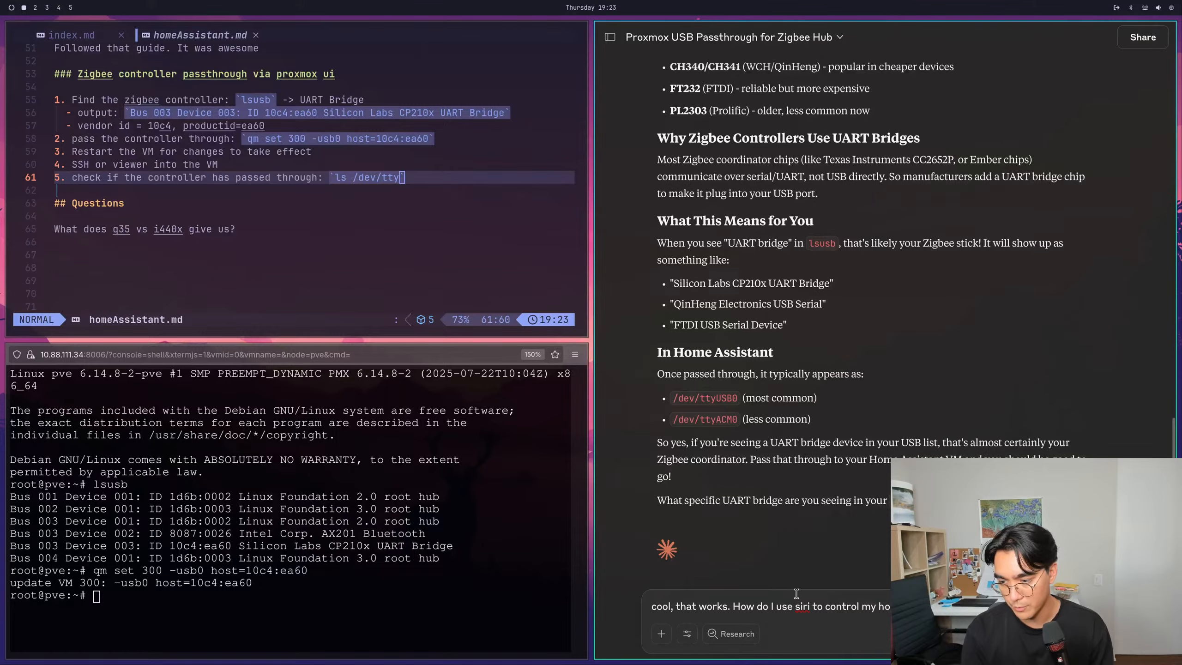
pyautogui.press('Return')
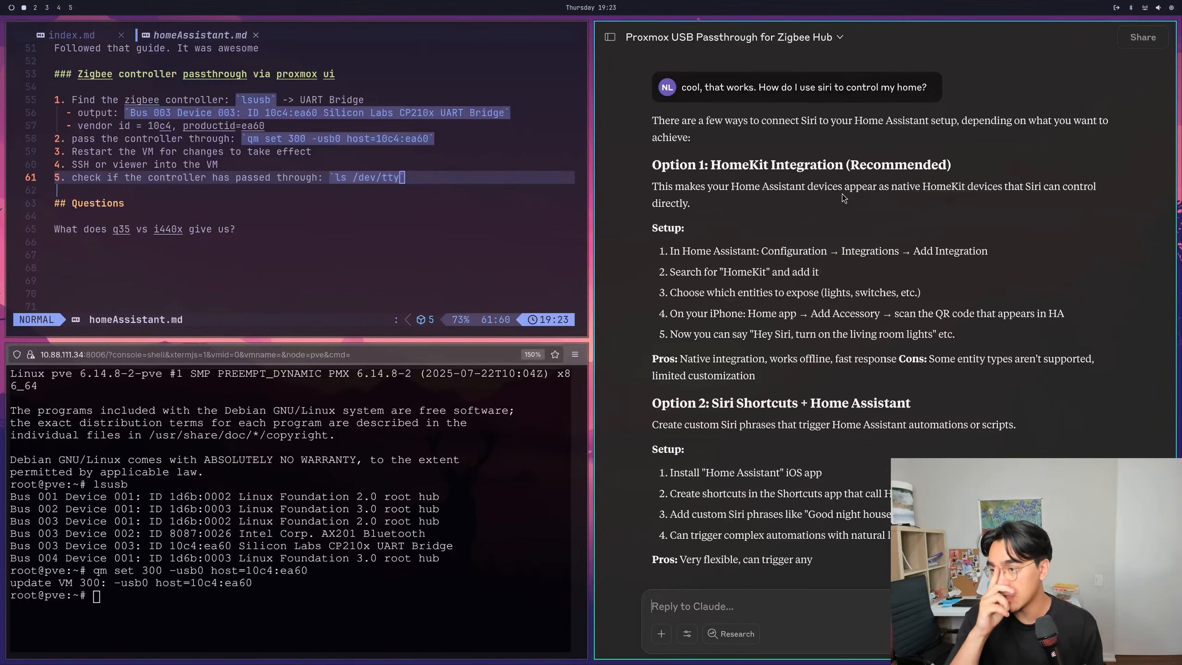
# - Read Claude's answer comparing HomeKit integration, Siri Shortcuts and Nabu Casa, including the Quick Start recommendation
pyautogui.scroll(-2, 831, 200)
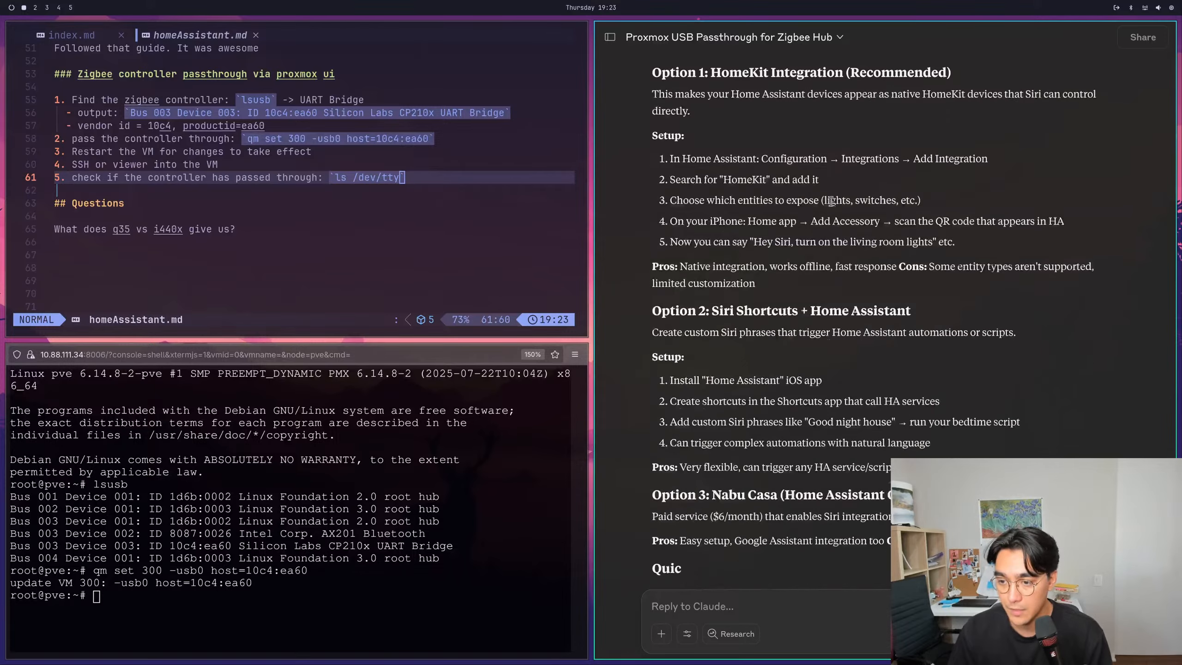
pyautogui.scroll(-2, 831, 201)
pyautogui.moveTo(658, 244); pyautogui.dragTo(752, 290)
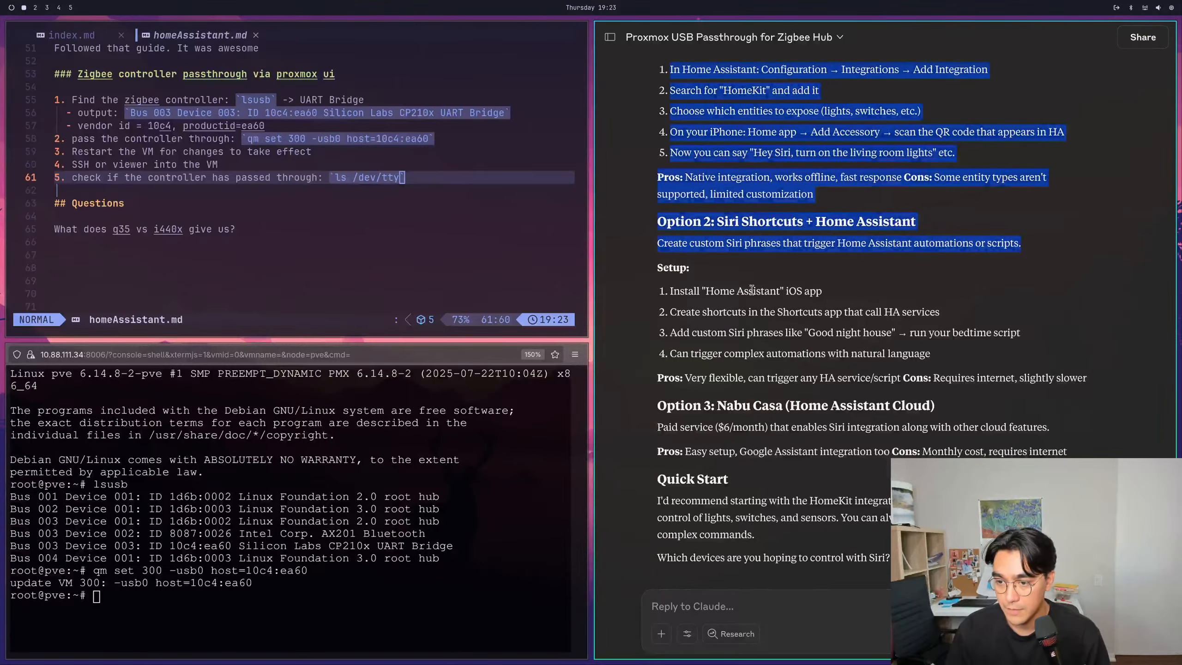
pyautogui.click(752, 289)
pyautogui.scroll(-1, 762, 295)
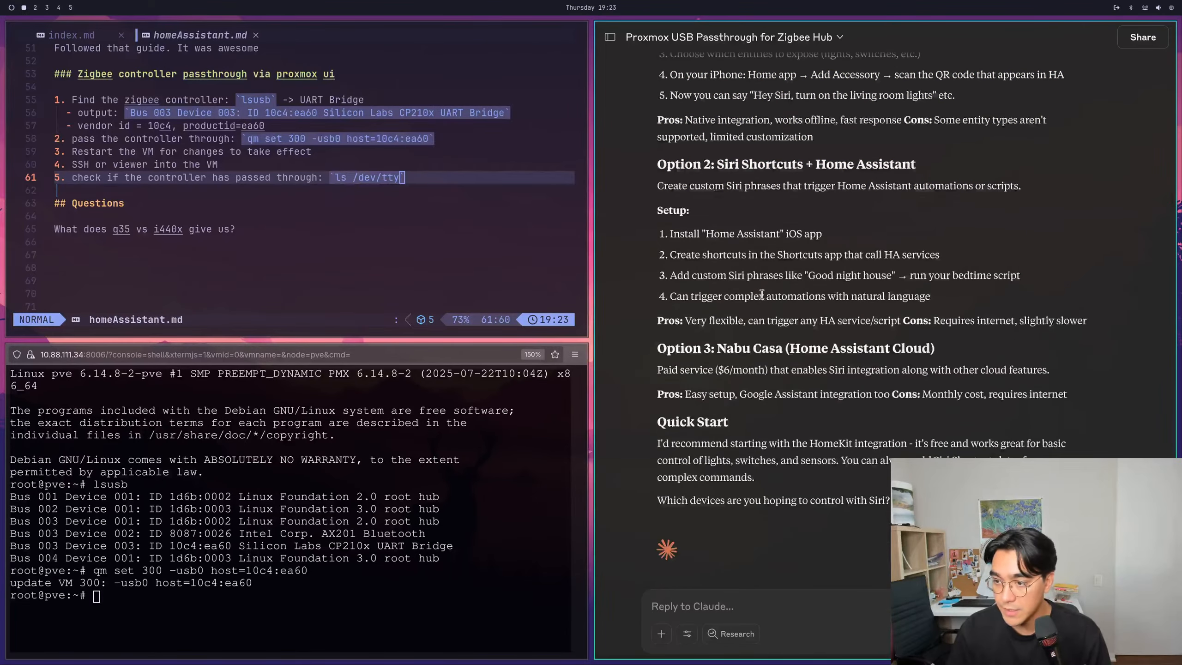
pyautogui.moveTo(657, 369); pyautogui.dragTo(982, 371)
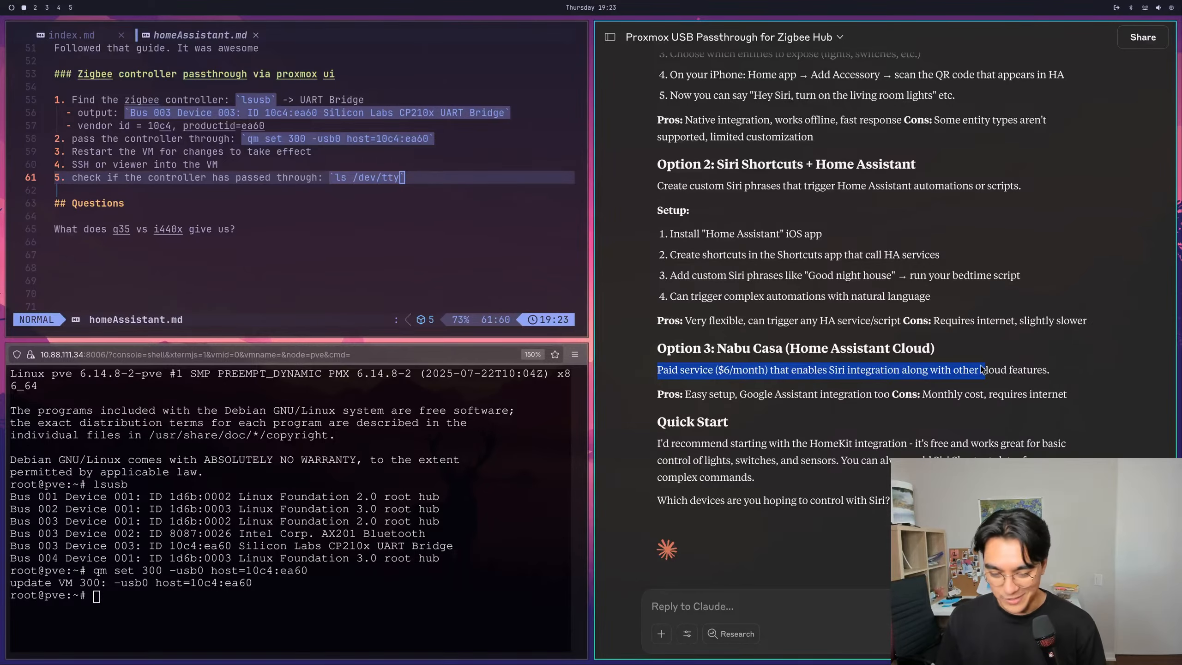
pyautogui.click(936, 384)
pyautogui.moveTo(671, 444); pyautogui.dragTo(763, 453)
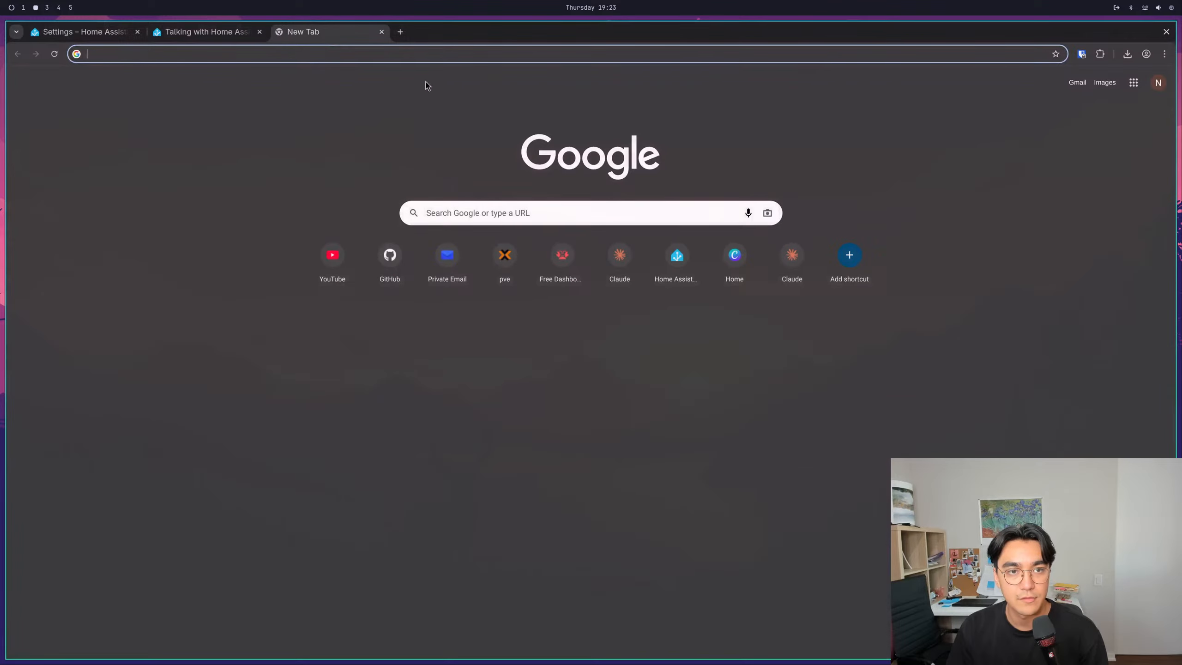
# - Return to the browser and review the Home Assistant Cloud offer in the voice assistants settings
pyautogui.click(205, 32)
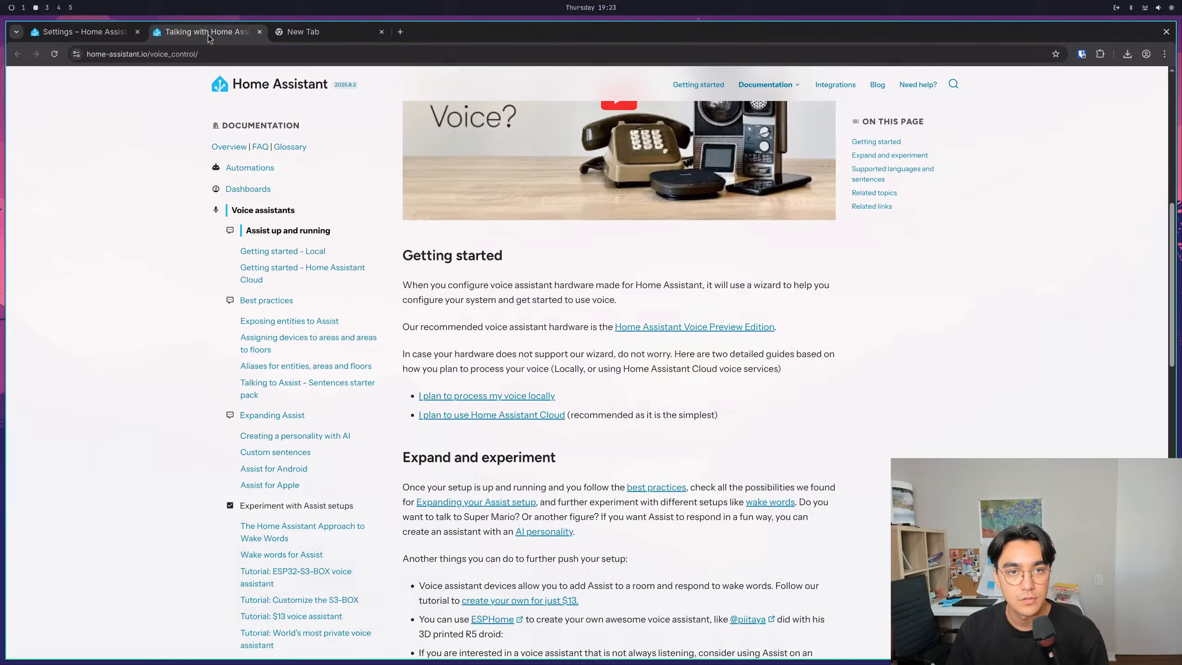
pyautogui.click(116, 32)
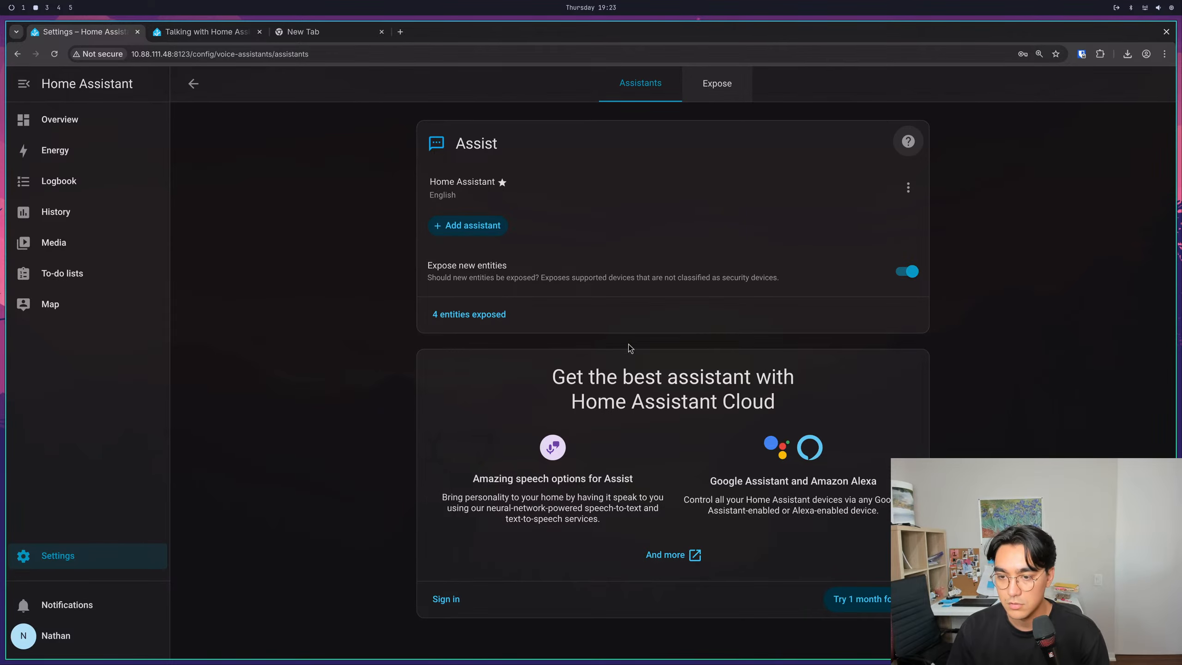
pyautogui.moveTo(554, 369); pyautogui.dragTo(800, 423)
pyautogui.click(635, 383)
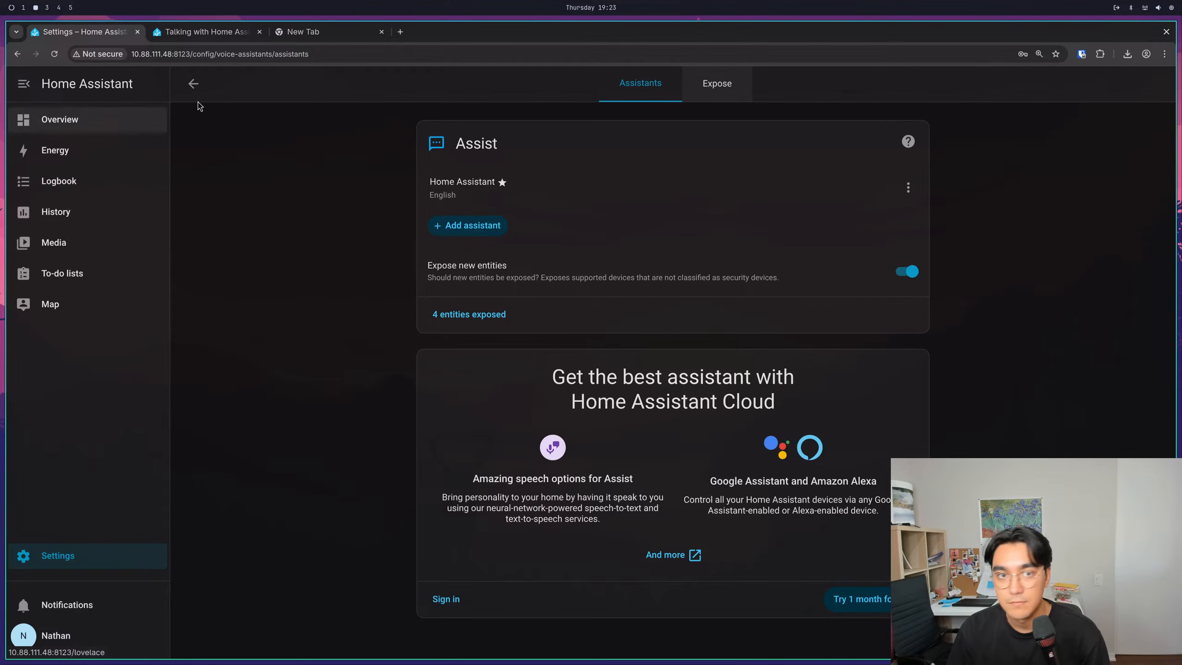
# - Search the web for "home assistant homekit" and open Home Assistant's HomeKit Device integration page
pyautogui.click(305, 32)
pyautogui.click(335, 52)
pyautogui.write('home assistant ')
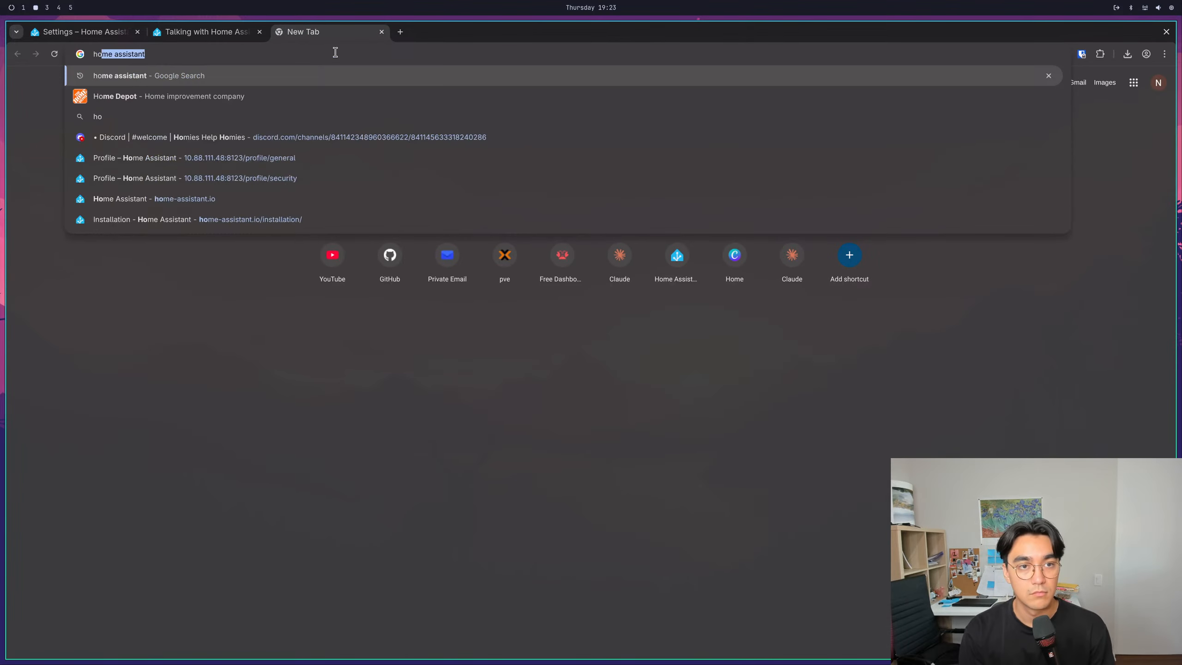
pyautogui.write('home')
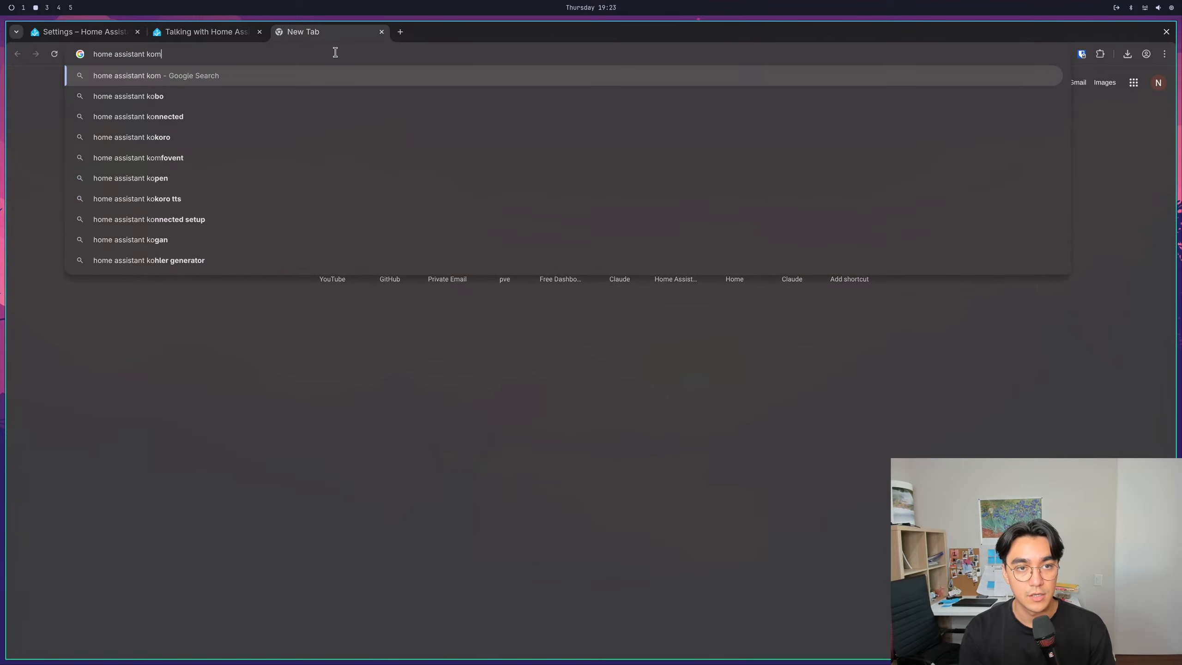
pyautogui.press('BackSpace')
pyautogui.press('BackSpace')
pyautogui.press('BackSpace')
pyautogui.press('BackSpace')
pyautogui.write('homekit')
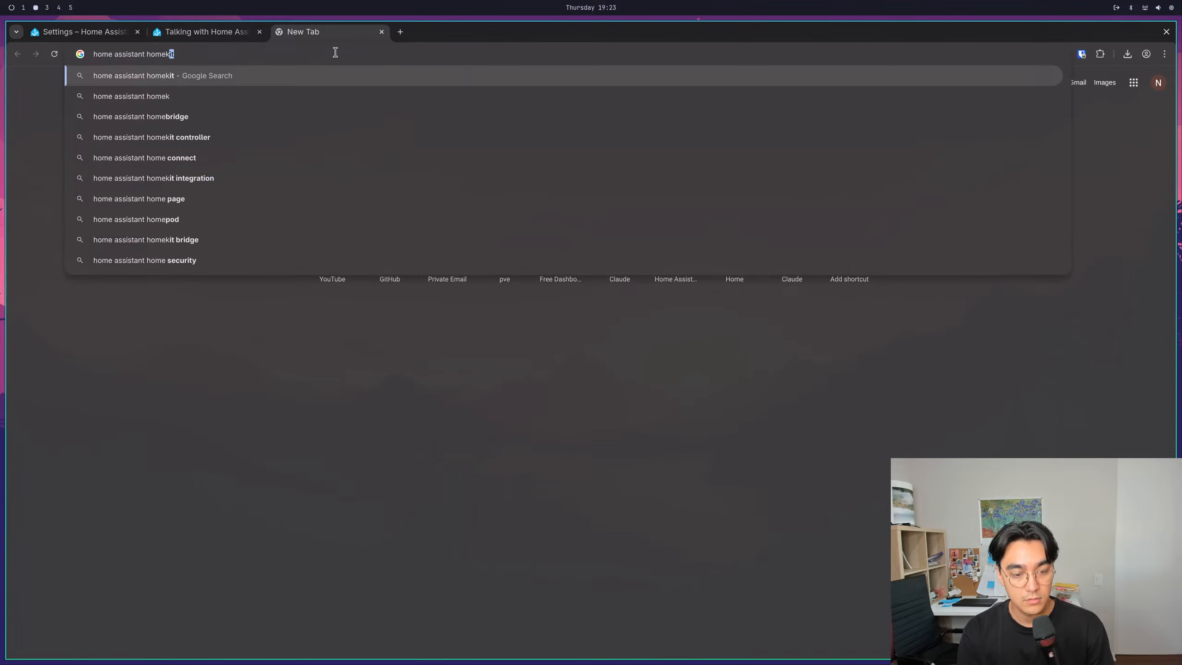
pyautogui.press('Return')
pyautogui.click(148, 180)
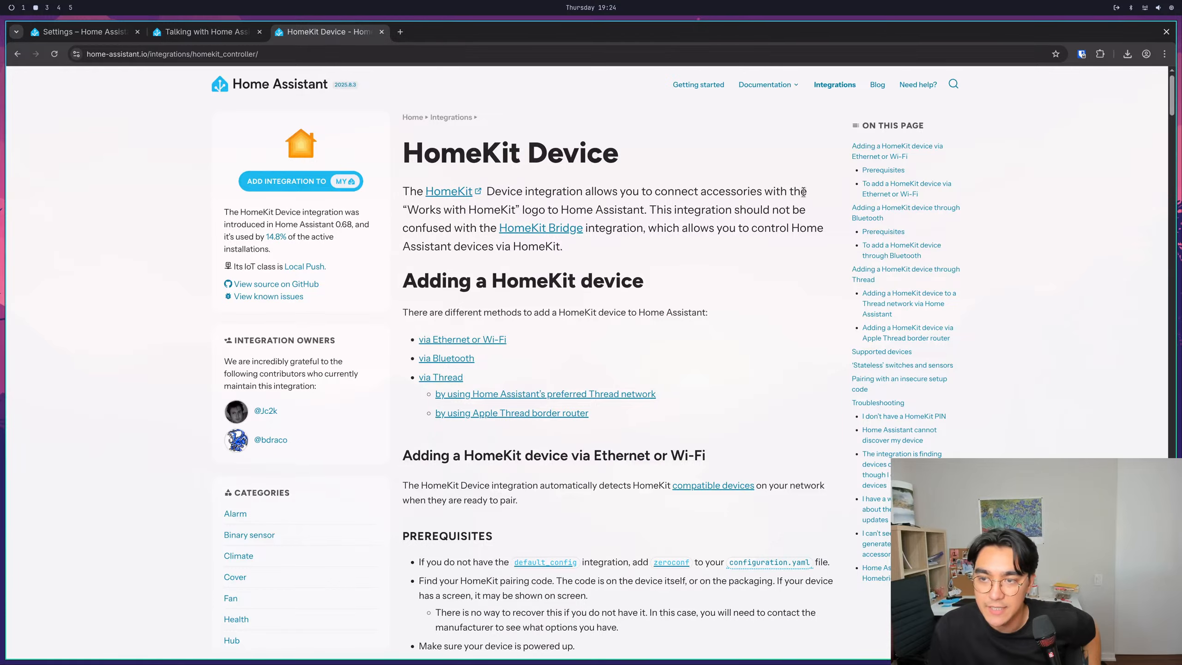
# - Read the HomeKit Device introduction and open the linked HomeKit Bridge integration page in a new tab
pyautogui.moveTo(403, 209); pyautogui.dragTo(634, 209)
pyautogui.click(632, 210)
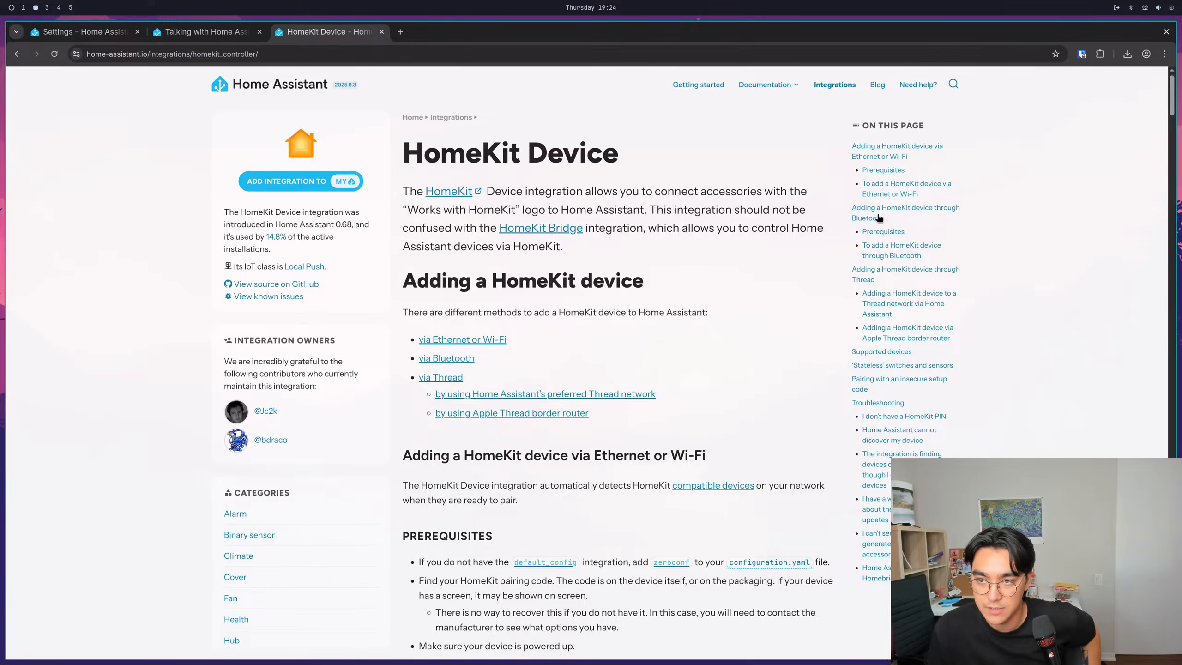
pyautogui.rightClick(523, 228)
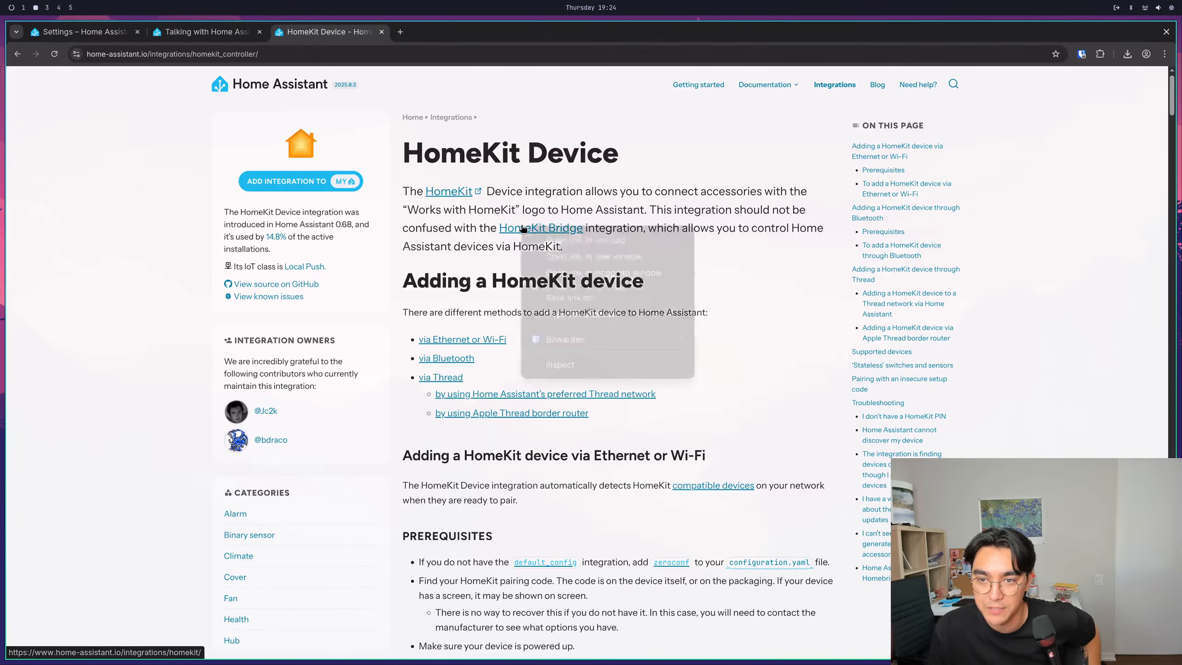
pyautogui.click(700, 206)
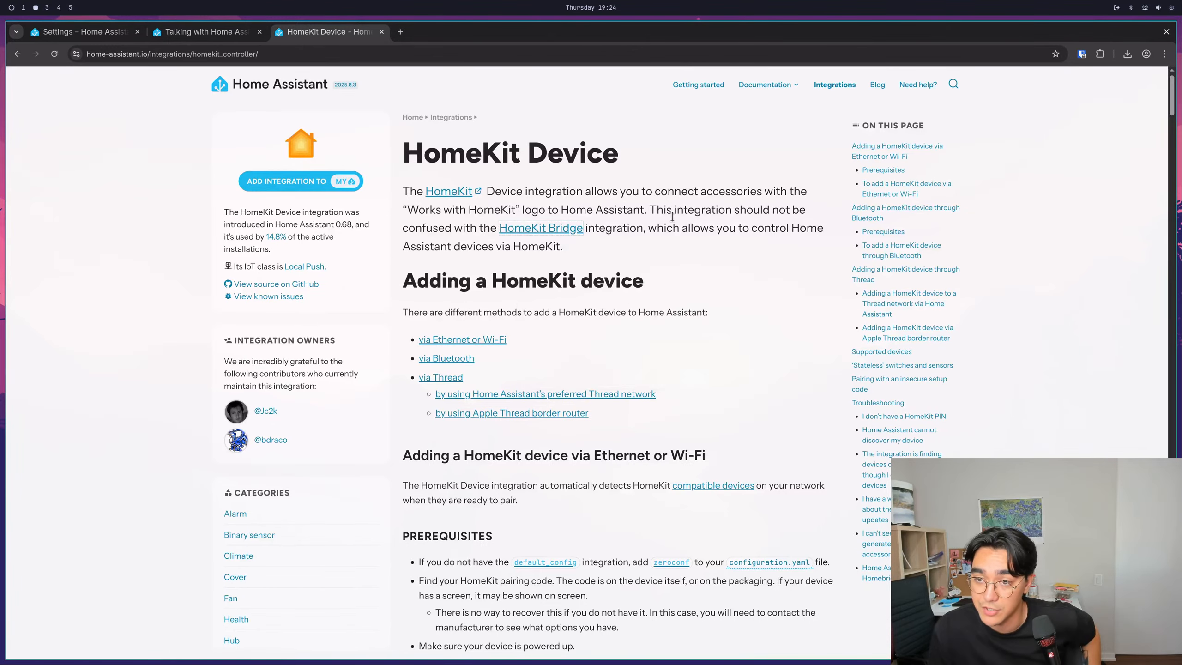
pyautogui.rightClick(541, 237)
pyautogui.click(572, 246)
pyautogui.hotkey('ctrl', 'Tab')
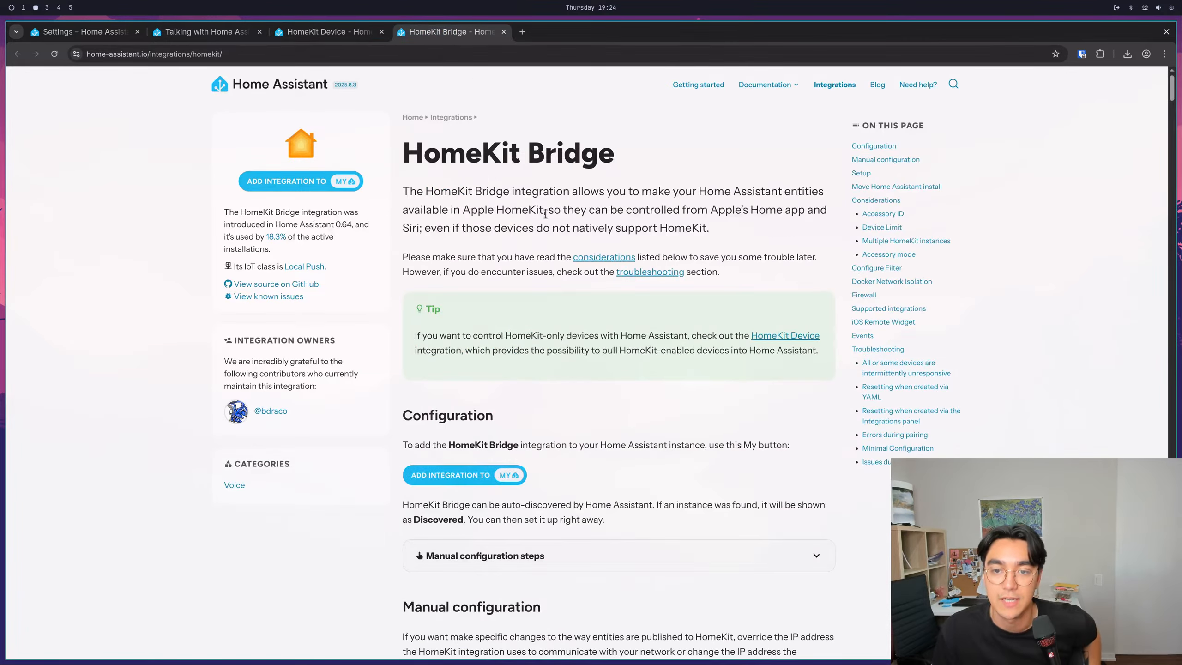
# - Read the HomeKit Bridge introduction on Apple Home and Siri control and the Configuration instructions for adding the integration
pyautogui.scroll(-2, 552, 233)
pyautogui.scroll(2, 475, 344)
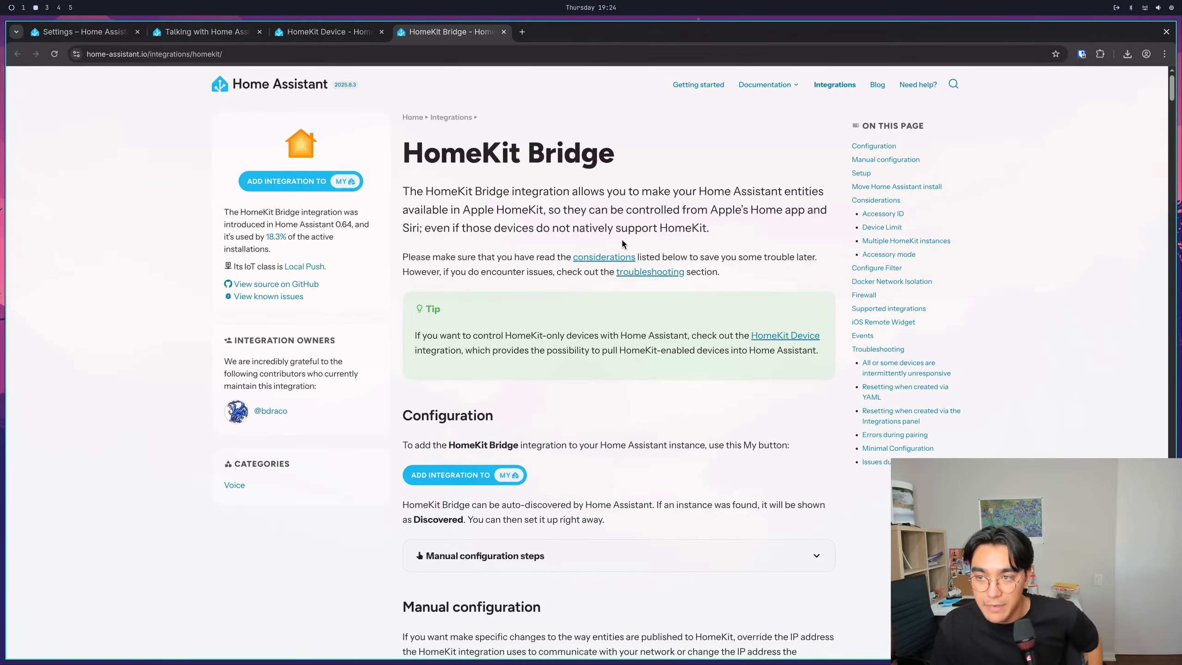
pyautogui.moveTo(407, 229); pyautogui.dragTo(617, 231)
pyautogui.click(453, 231)
pyautogui.click(617, 230)
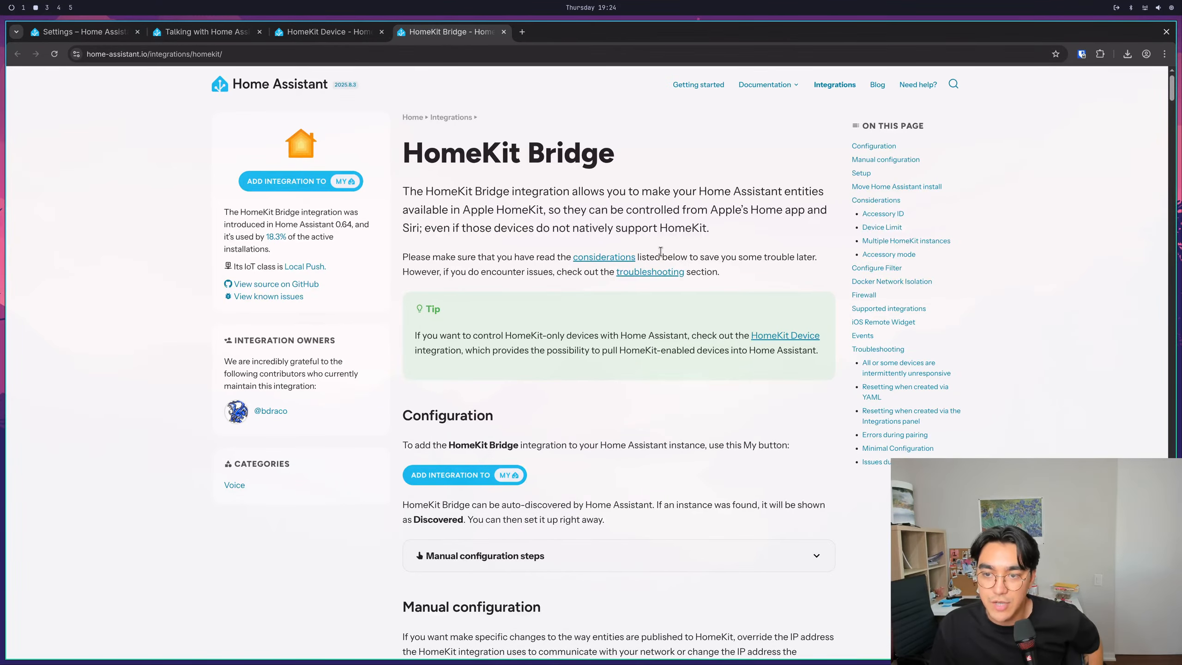
pyautogui.scroll(-4, 660, 252)
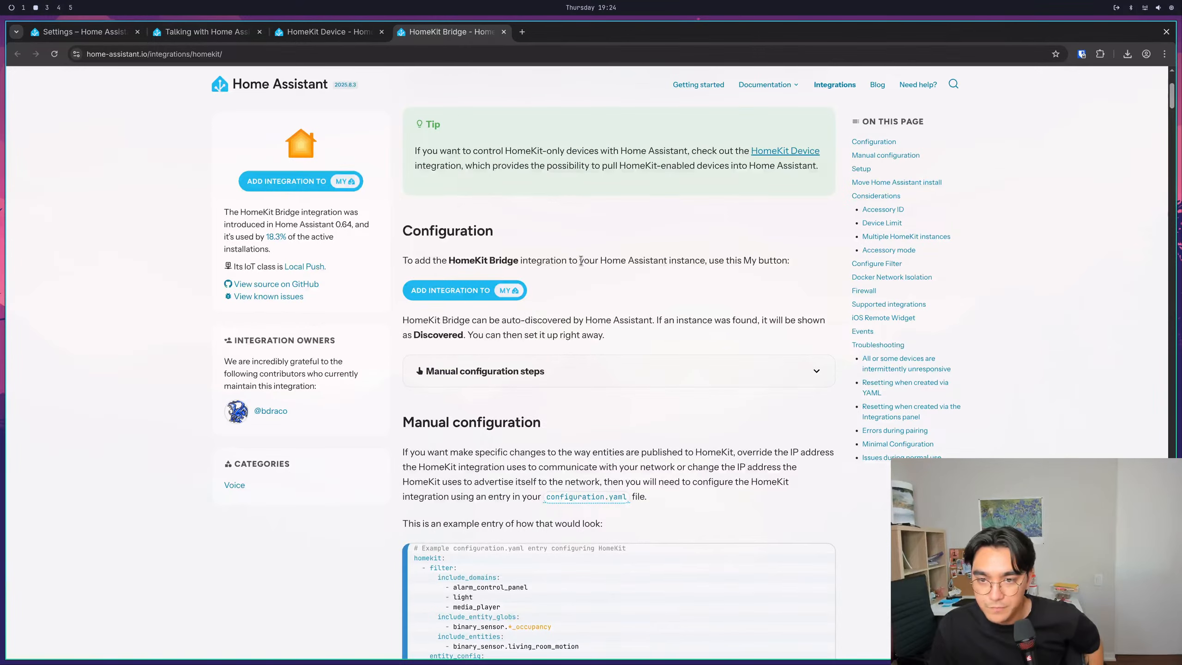
pyautogui.moveTo(556, 261); pyautogui.dragTo(790, 269)
pyautogui.click(637, 281)
pyautogui.click(499, 292)
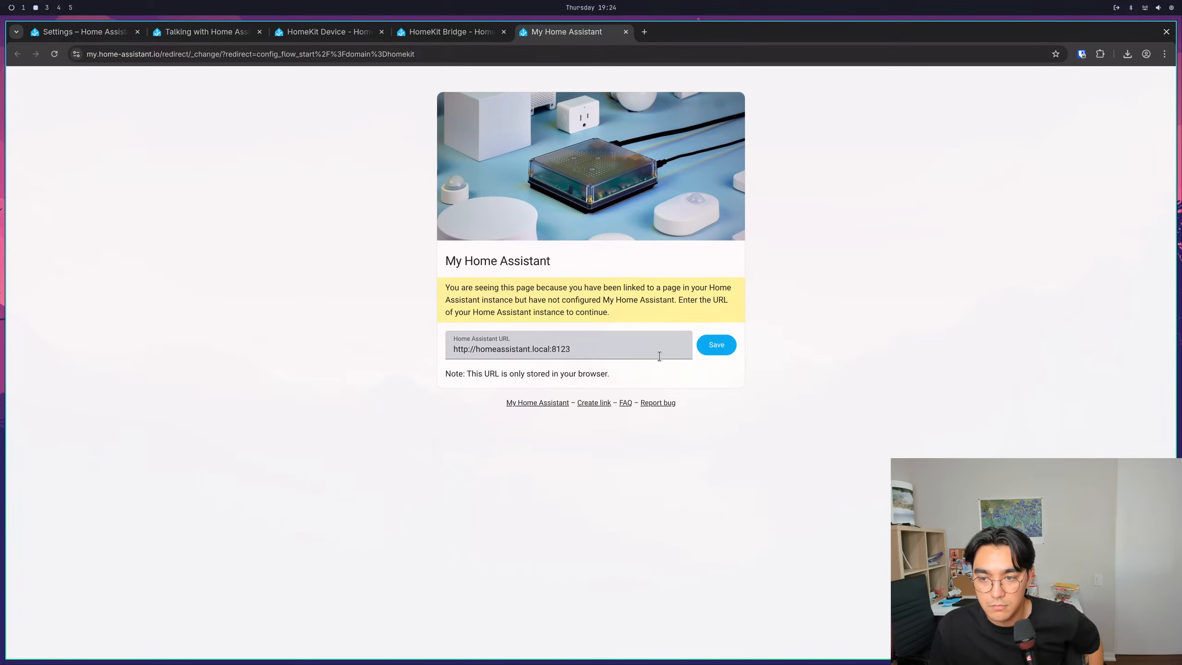
pyautogui.click(718, 343)
pyautogui.click(702, 176)
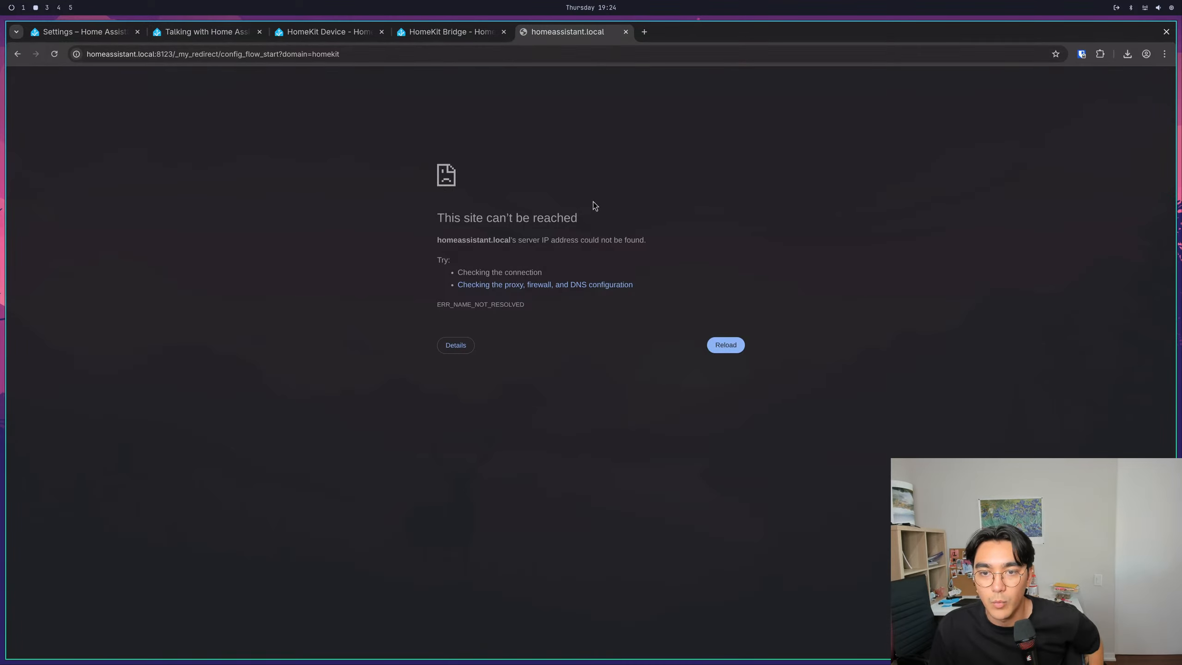
# - Go back from the homeassistant.local address to the My Home Assistant link page for the HomeKit integration
pyautogui.click(100, 53)
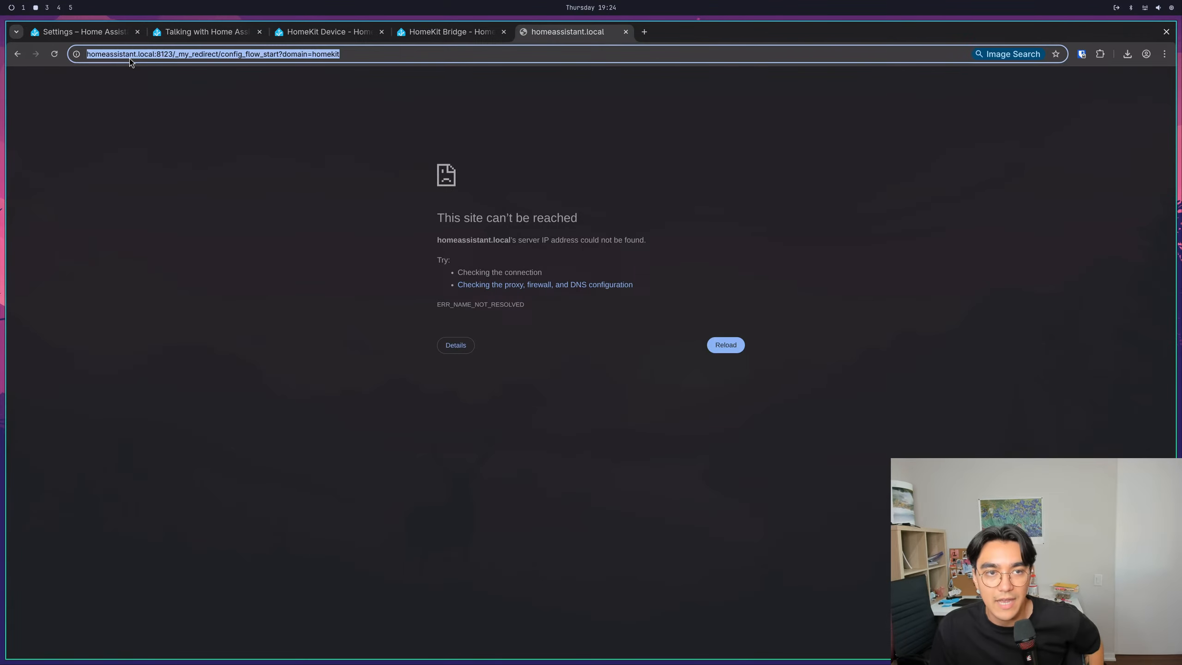
pyautogui.click(458, 37)
pyautogui.click(573, 33)
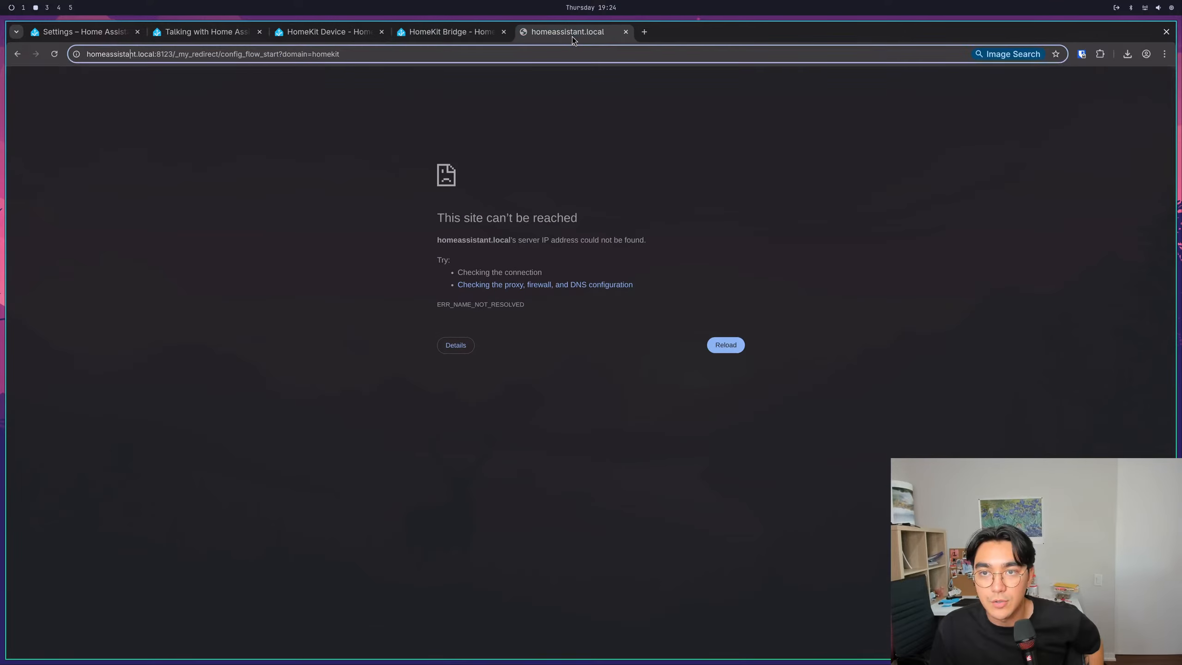
pyautogui.click(447, 32)
pyautogui.click(521, 37)
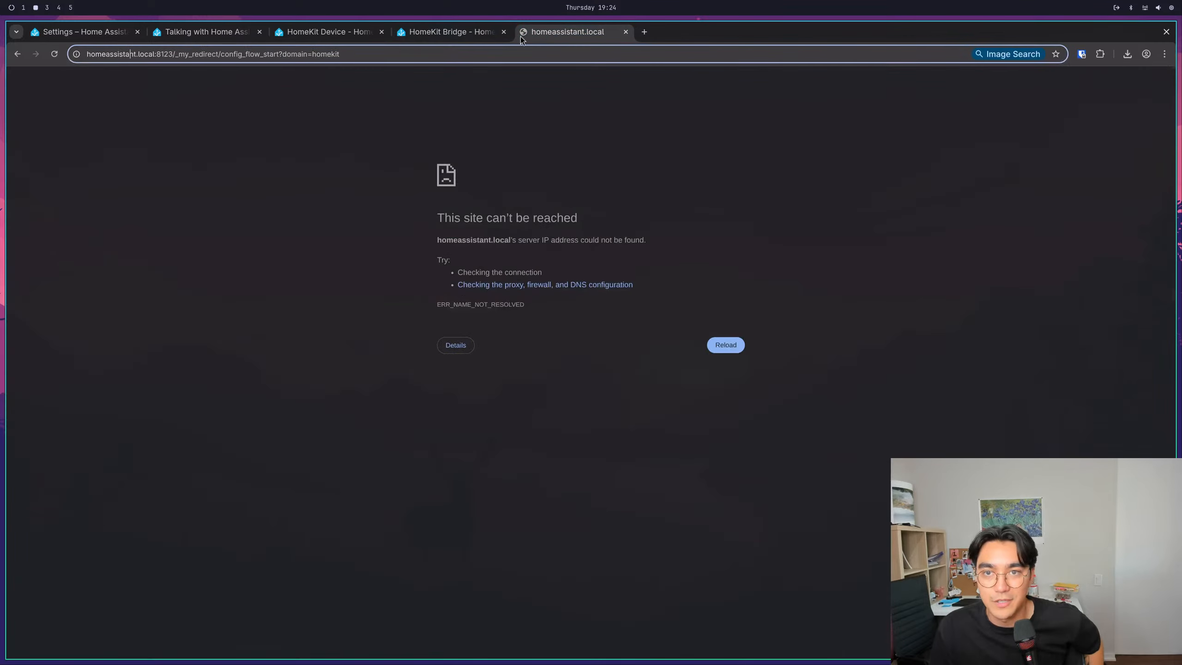
pyautogui.click(19, 54)
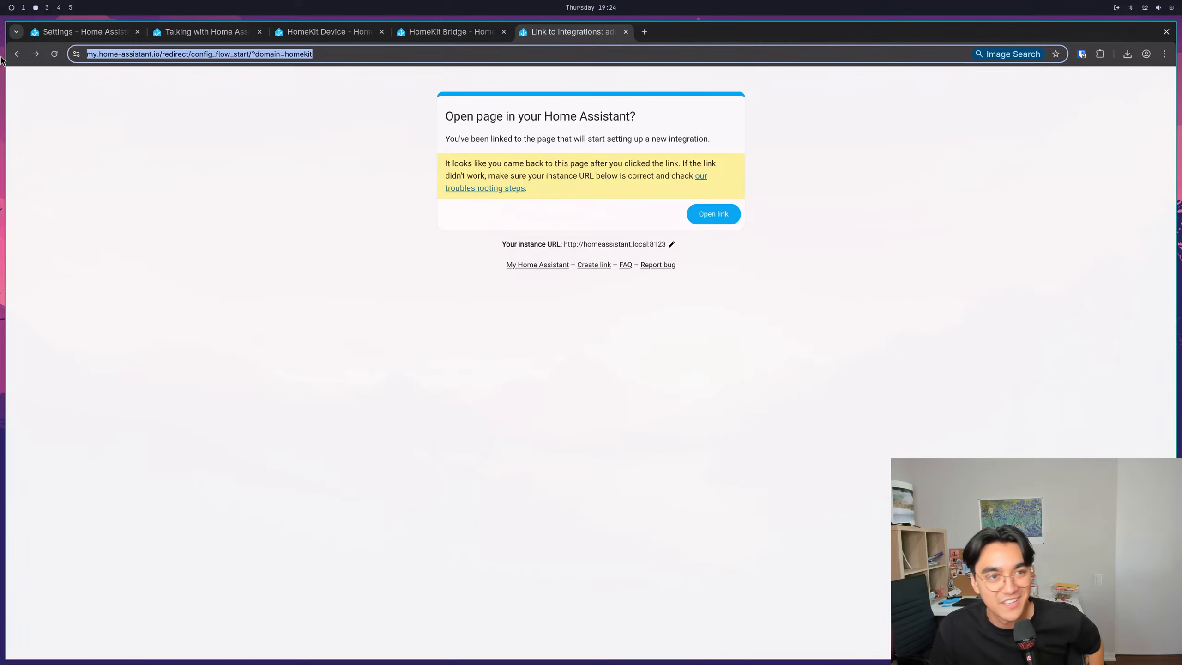
# - Return to the My Home Assistant URL form and remove the homeassistant.local:8123 host from the instance URL
pyautogui.click(17, 54)
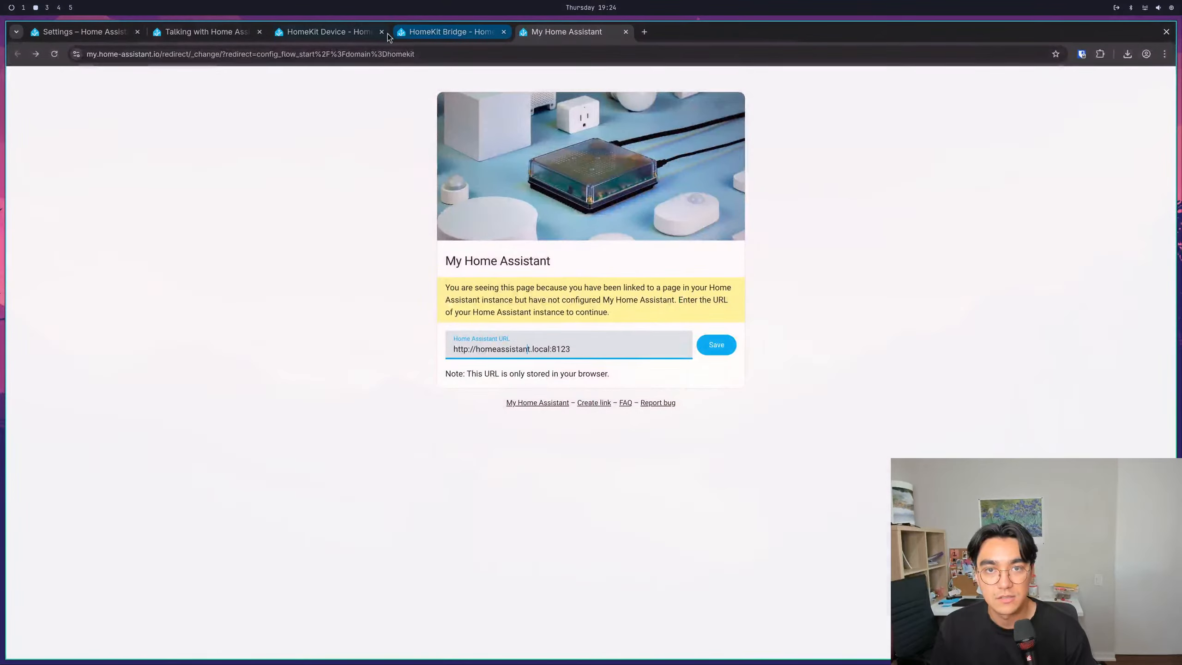
pyautogui.click(347, 33)
pyautogui.click(208, 31)
pyautogui.click(98, 32)
pyautogui.click(148, 55)
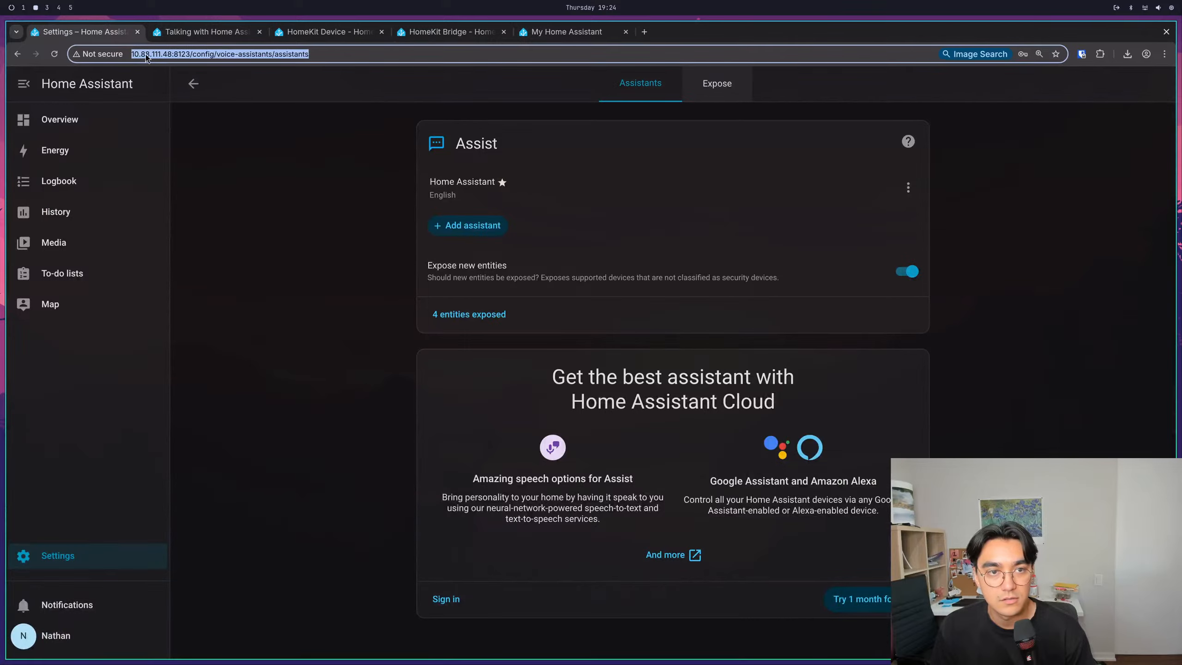
pyautogui.click(132, 54)
pyautogui.moveTo(132, 57); pyautogui.dragTo(187, 62)
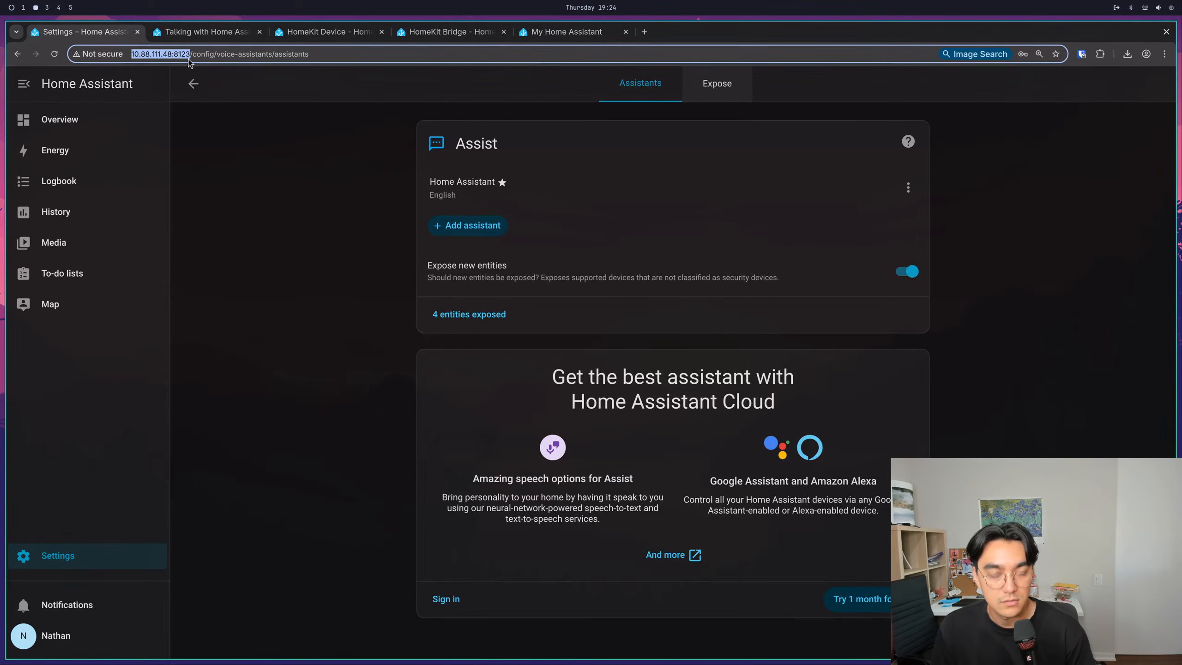
pyautogui.click(529, 31)
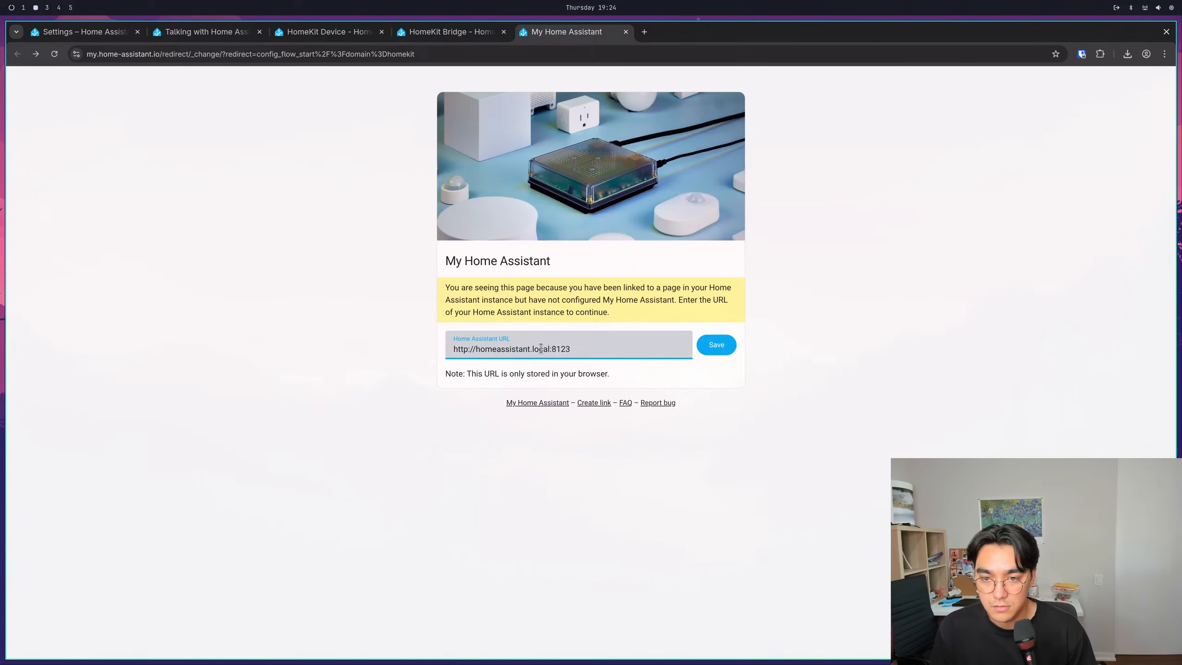
pyautogui.moveTo(575, 352); pyautogui.dragTo(474, 350)
pyautogui.press('BackSpace')
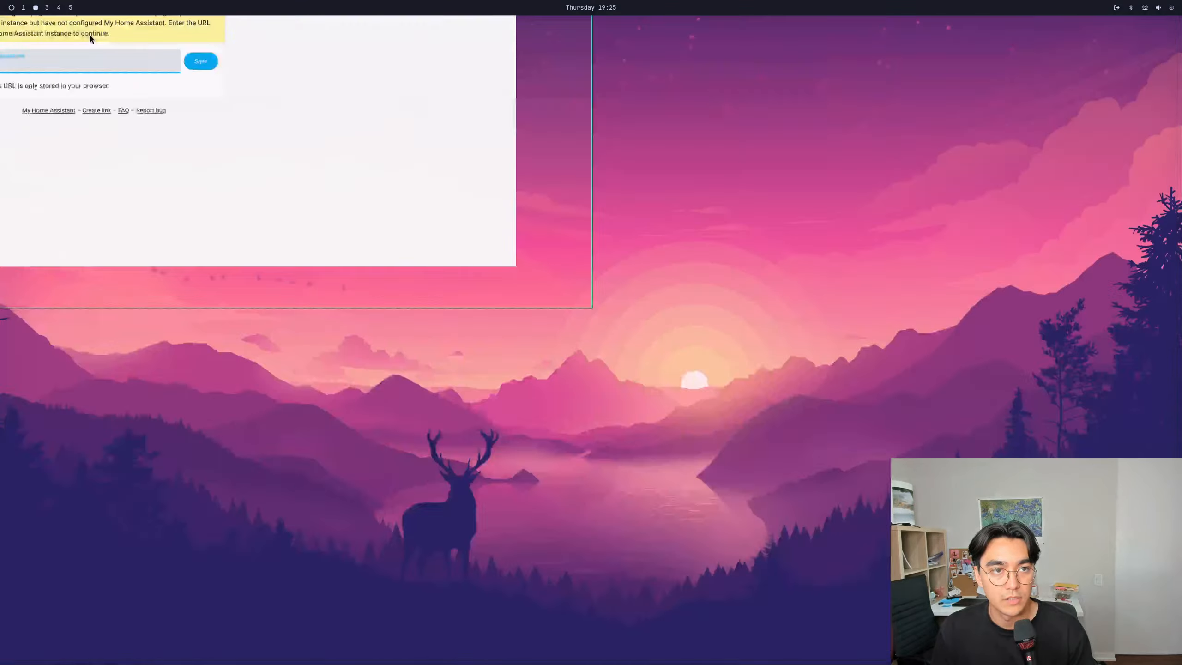
# - Copy the instance address 10.88.111.48:8123 from the Home Assistant settings page and paste it into the Home Assistant URL field
pyautogui.click(103, 31)
pyautogui.rightClick(145, 53)
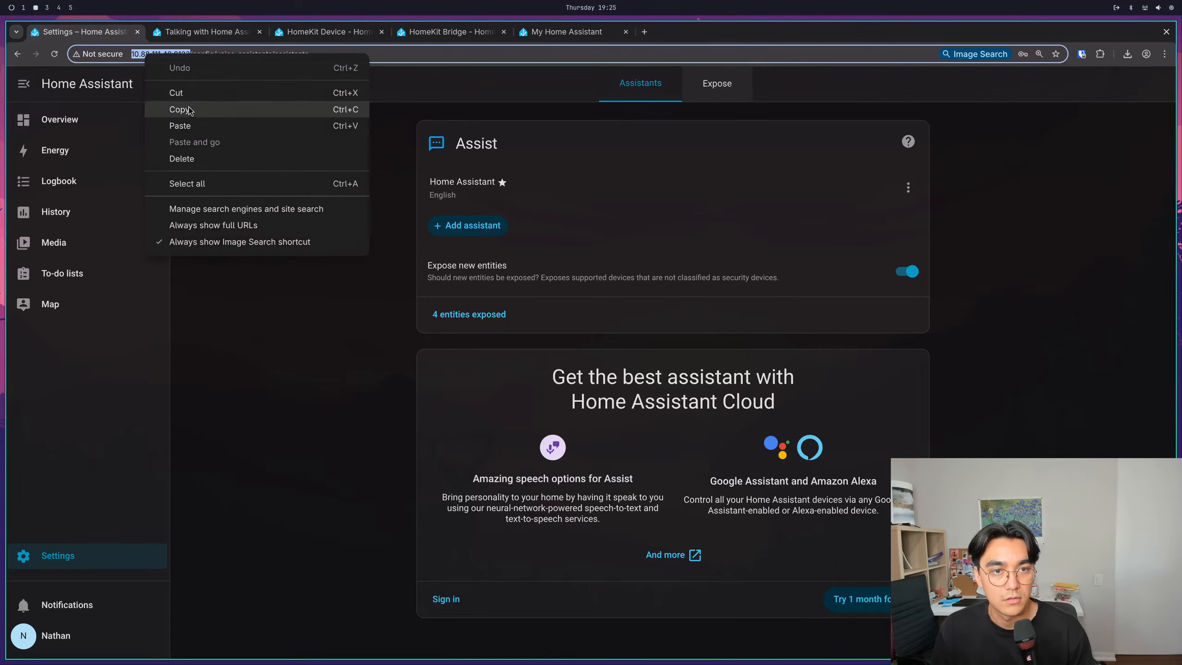
pyautogui.click(189, 110)
pyautogui.click(564, 32)
pyautogui.tripleClick(514, 352)
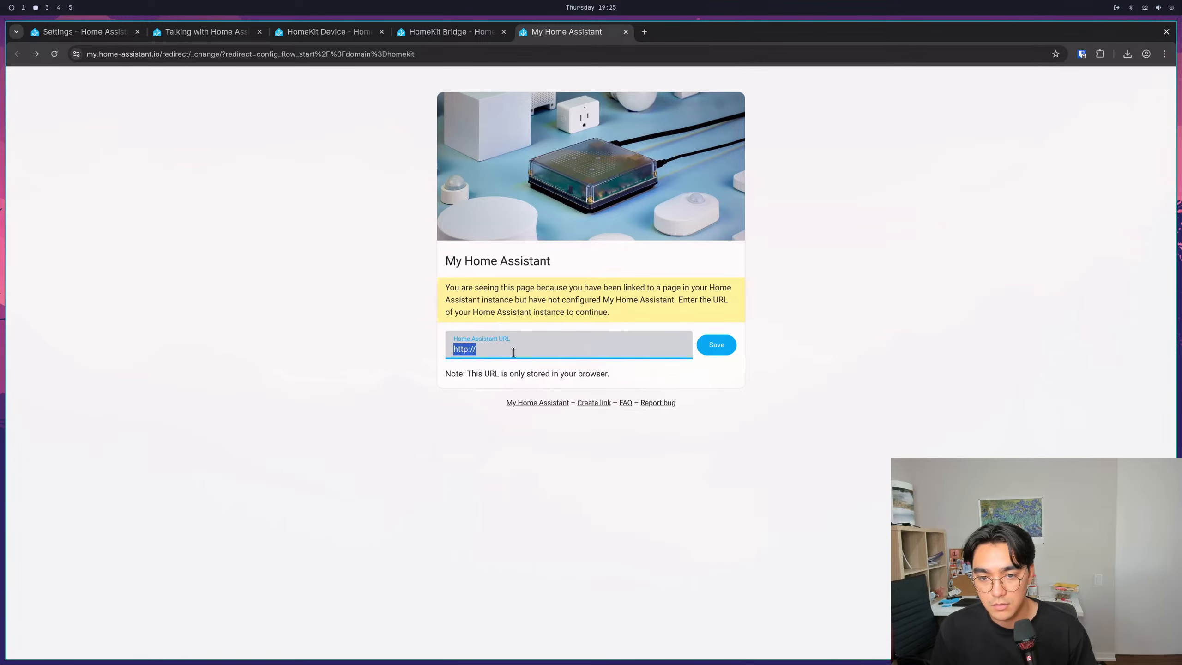
pyautogui.click(513, 352)
pyautogui.hotkey('ctrl', 'v')
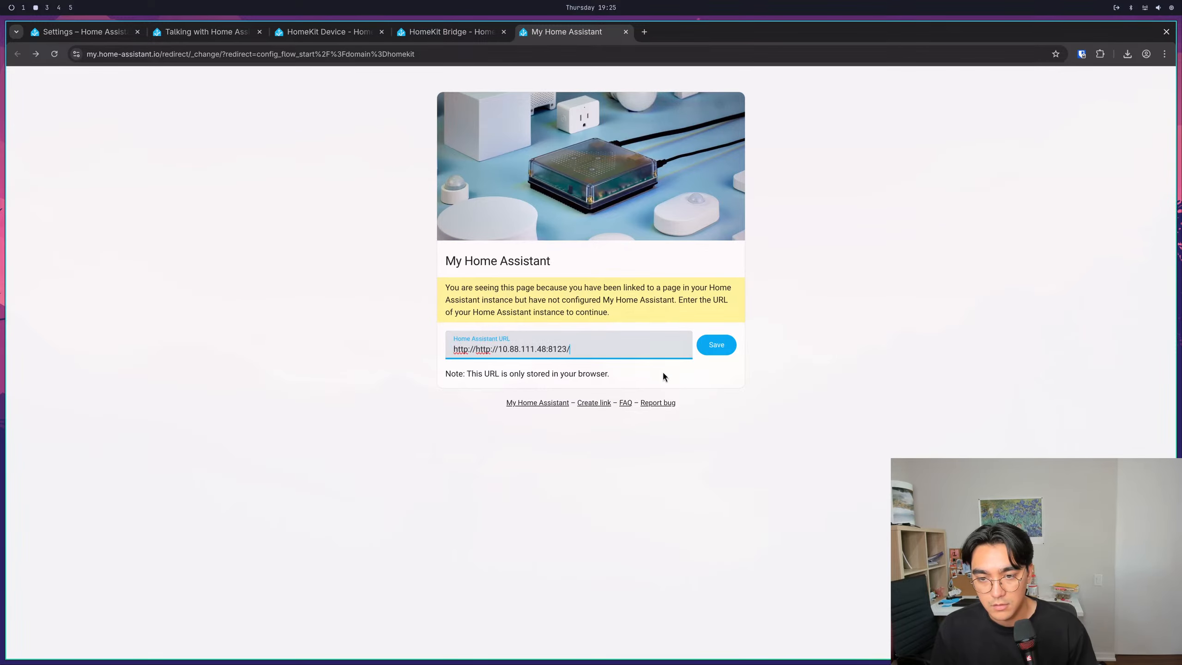
pyautogui.click(499, 352)
pyautogui.press('BackSpace')
pyautogui.press('BackSpace')
pyautogui.press('BackSpace')
pyautogui.press('BackSpace')
pyautogui.press('BackSpace')
pyautogui.press('BackSpace')
pyautogui.press('BackSpace')
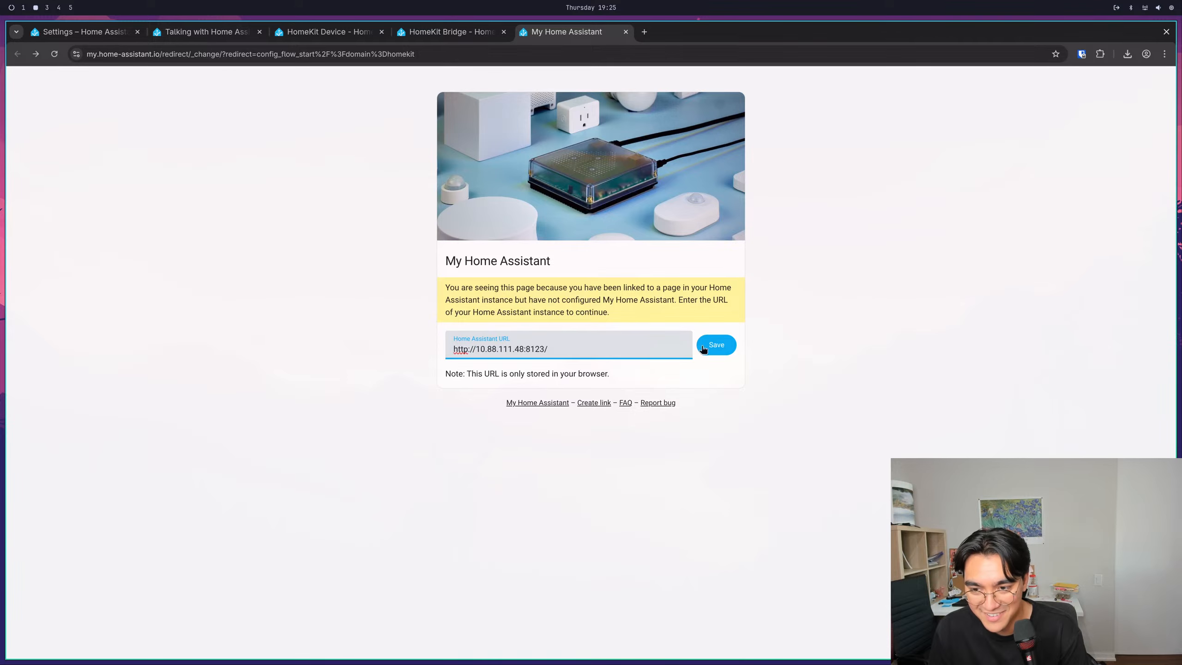
pyautogui.click(703, 349)
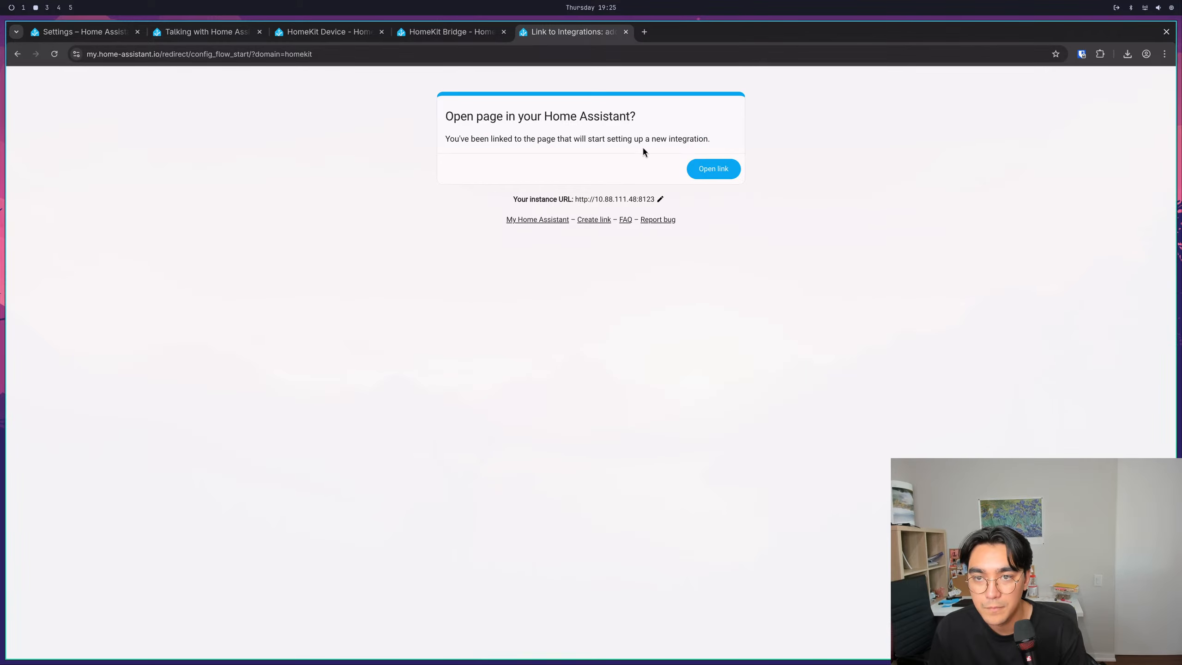
pyautogui.click(713, 168)
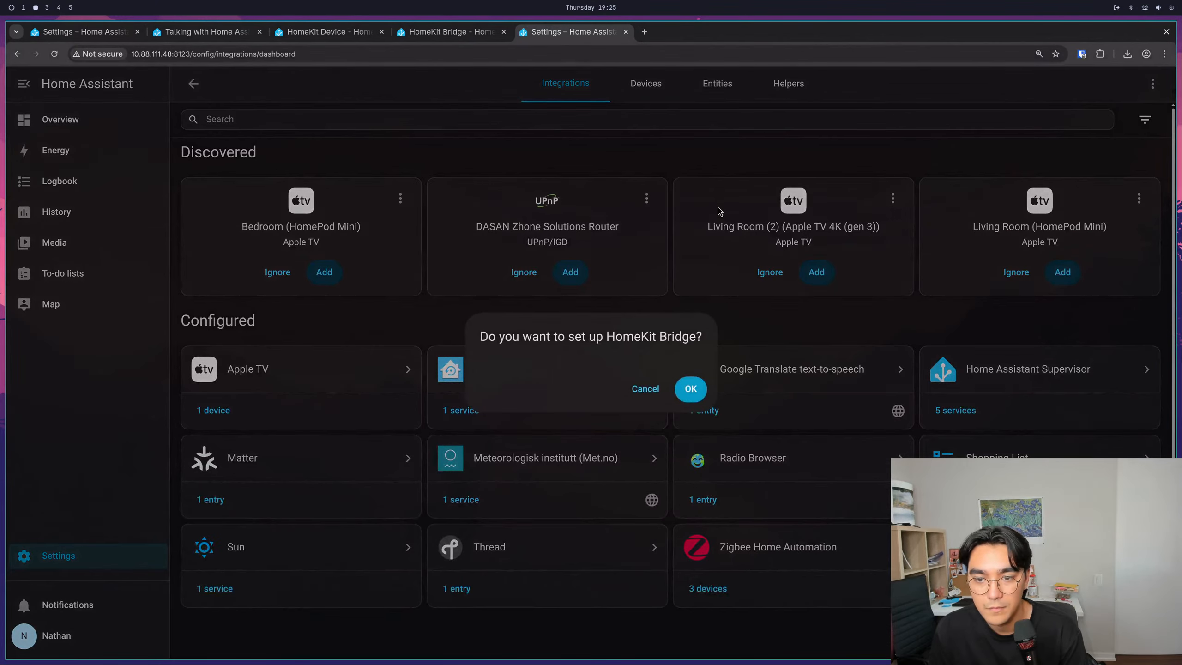
# - Copy the HomeKit Bridge documentation page's address and switch to the homeAssistant.md notes
pyautogui.click(443, 39)
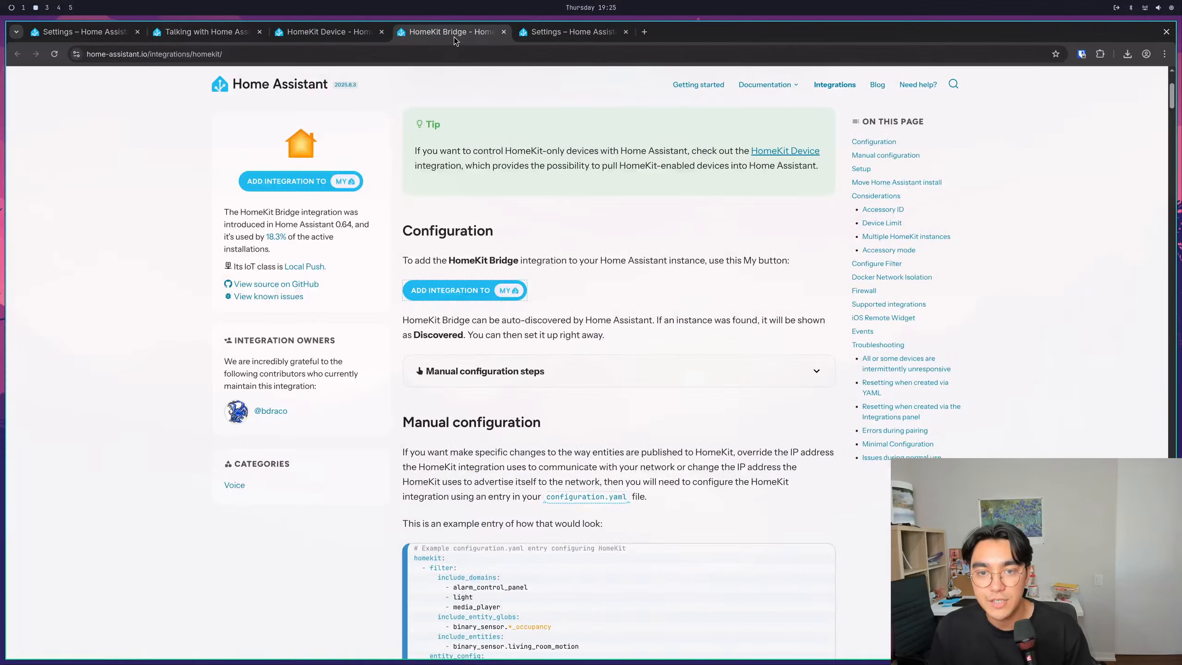
pyautogui.click(479, 57)
pyautogui.press('super+2')
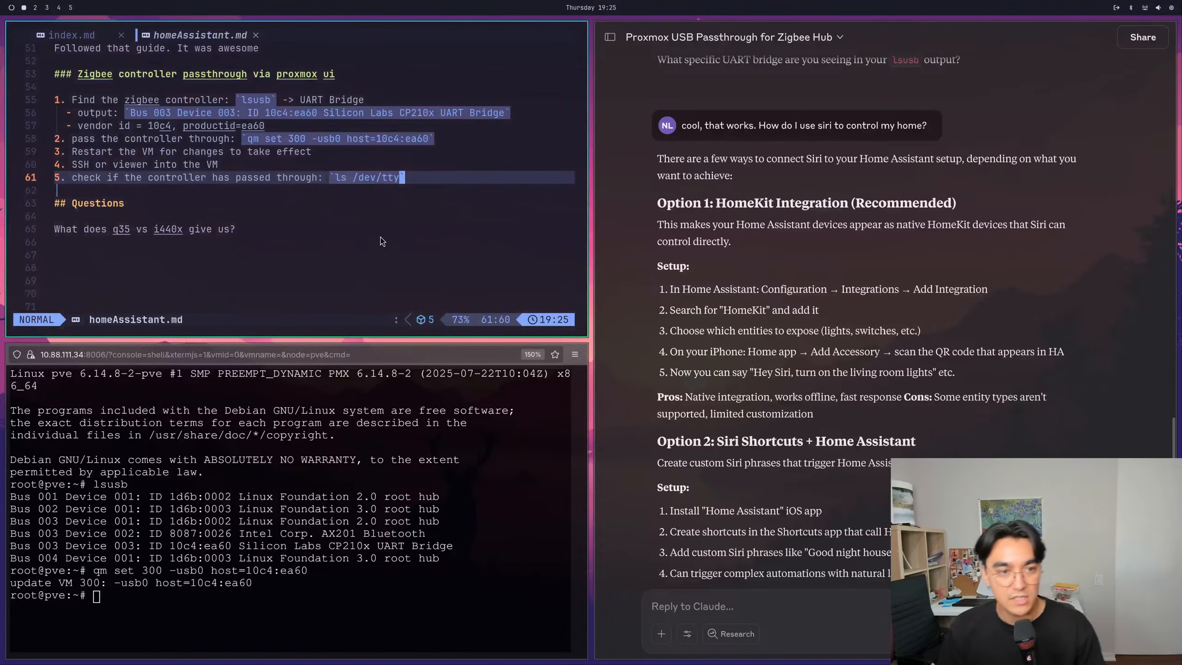
# - Add a "### HomeKit Bridge Integration" heading below the Zigbee controller passthrough steps in homeAssistant.md
pyautogui.press('A')
pyautogui.press('Return')
pyautogui.press('Return')
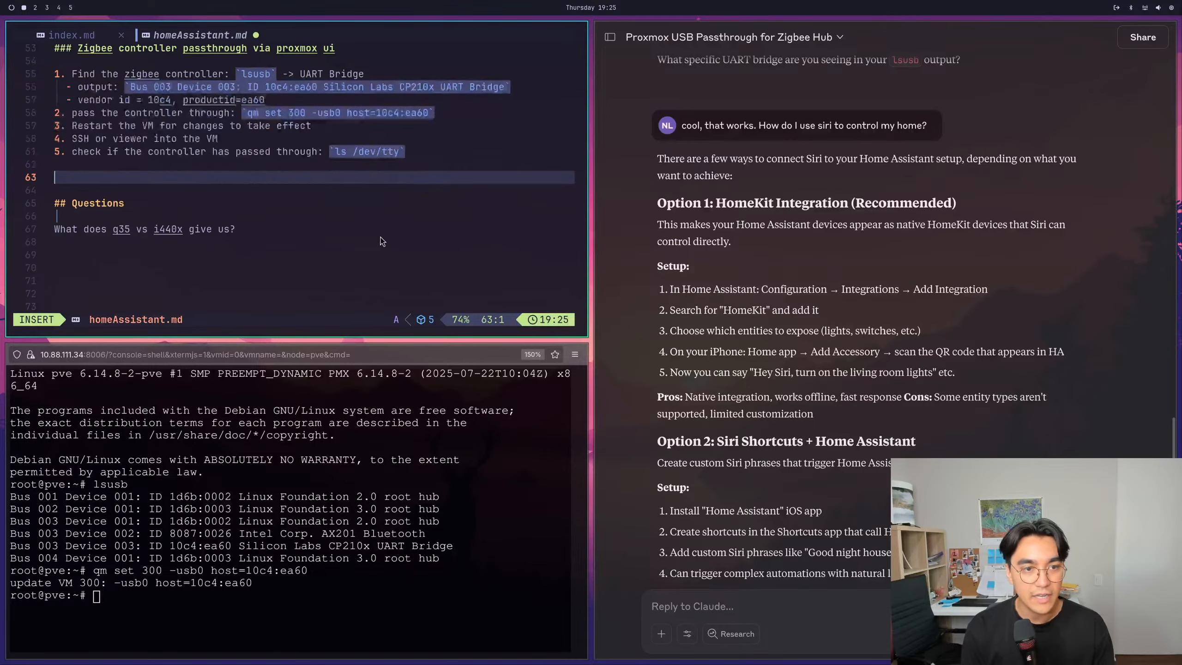
pyautogui.write('### Home')
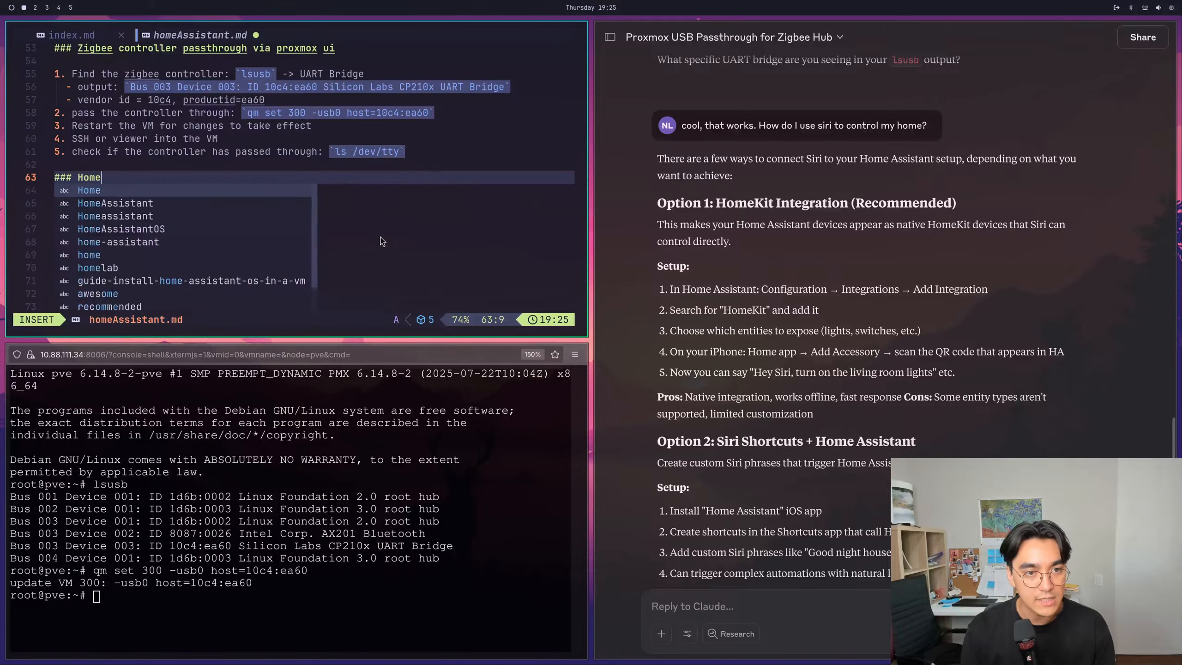
pyautogui.press('BackSpace')
pyautogui.write('Kit Bridg')
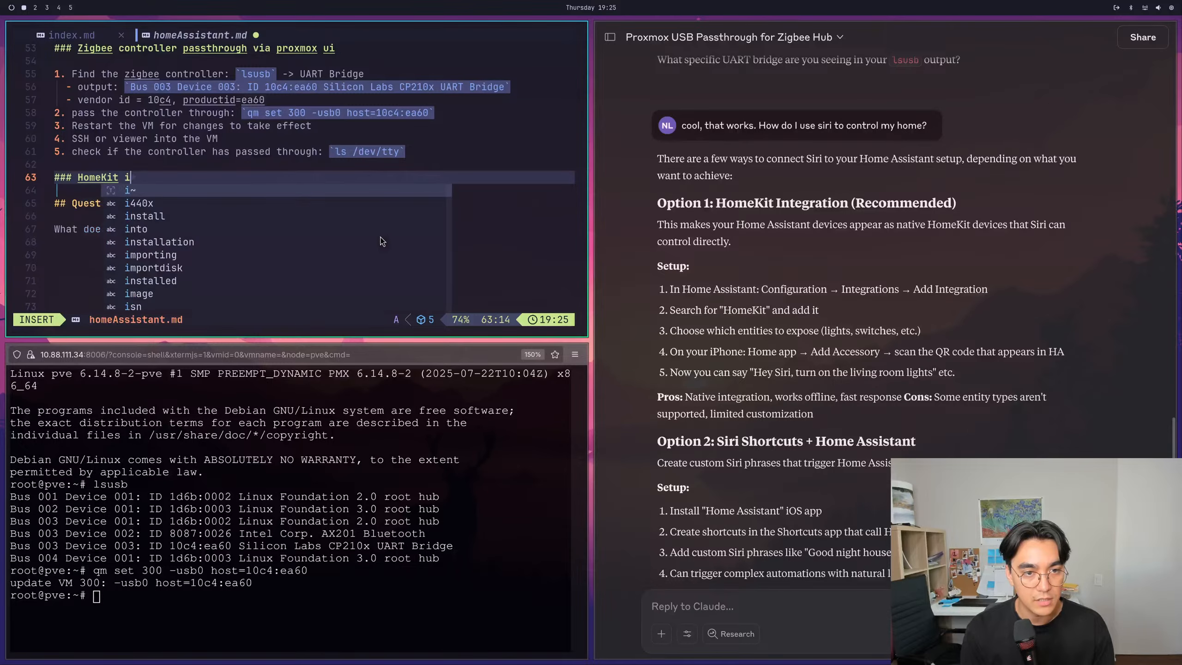
pyautogui.write('e Integration')
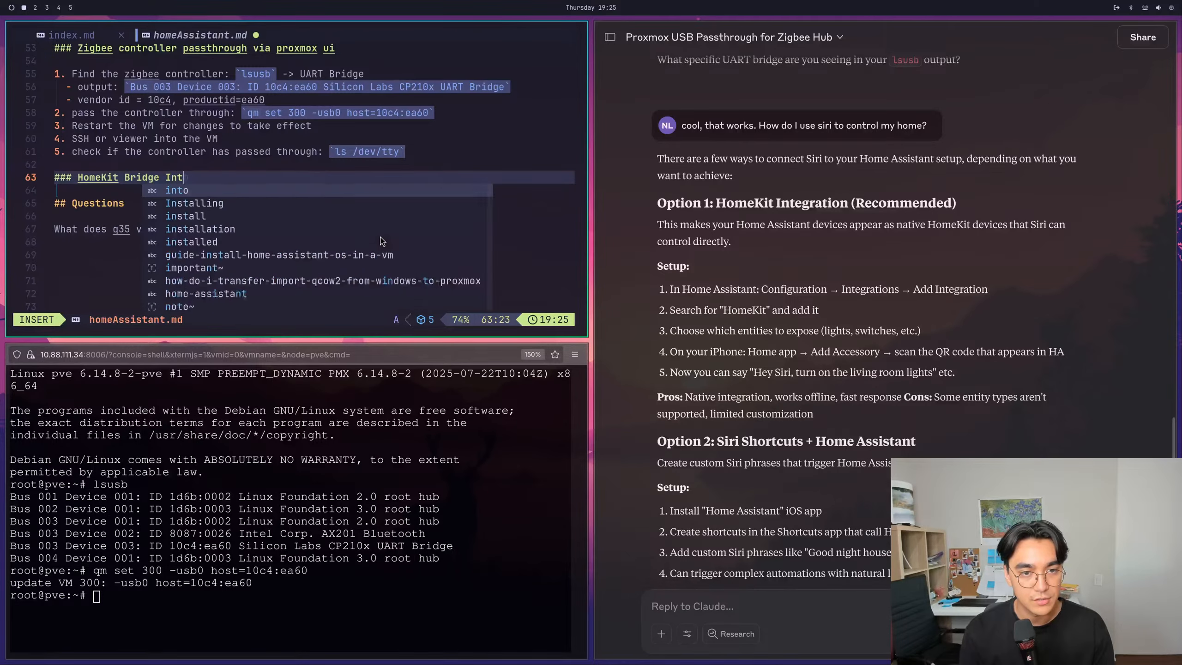
pyautogui.press('Return')
pyautogui.press('Return')
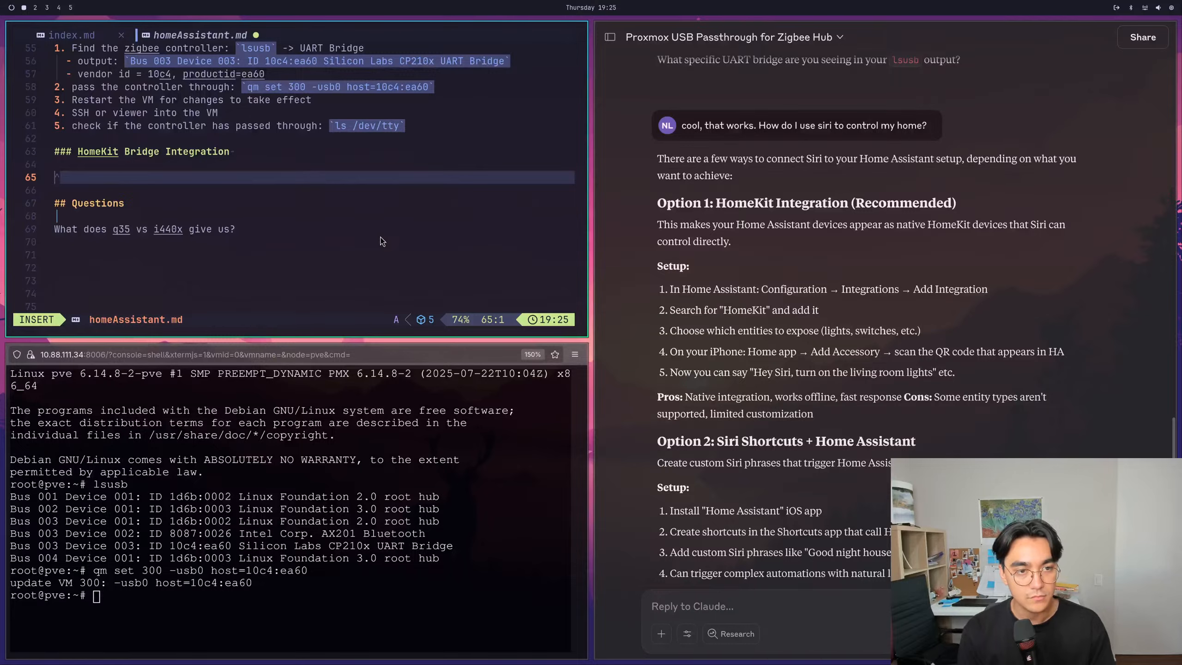
pyautogui.press('Escape')
pyautogui.press('u')
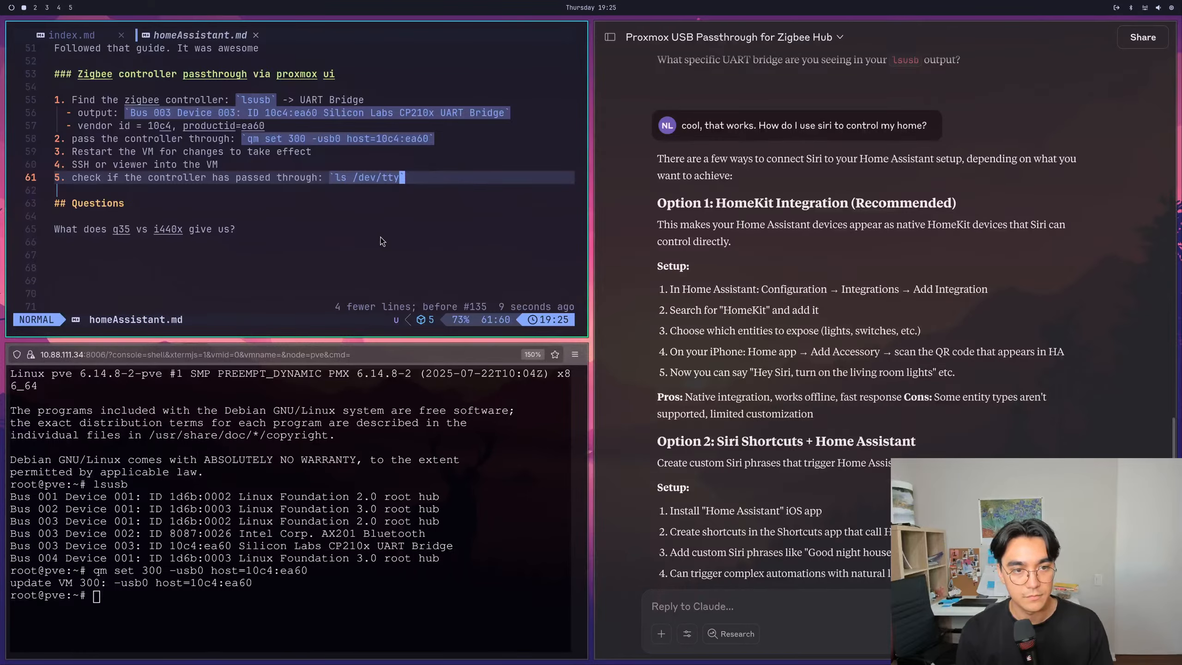
pyautogui.hotkey('ctrl', 'r')
pyautogui.press('j')
pyautogui.press('p')
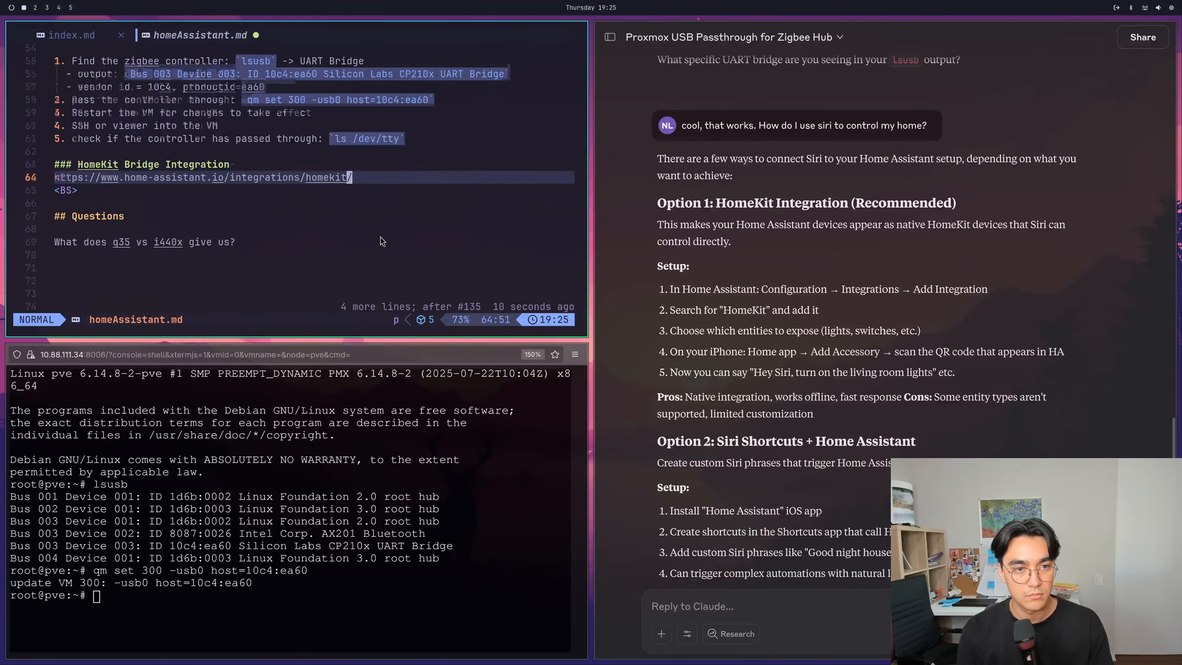
pyautogui.press('j')
pyautogui.press('d')
pyautogui.press('d')
pyautogui.press('k')
pyautogui.press('i')
pyautogui.press('Return')
pyautogui.press('Escape')
pyautogui.write(':w')
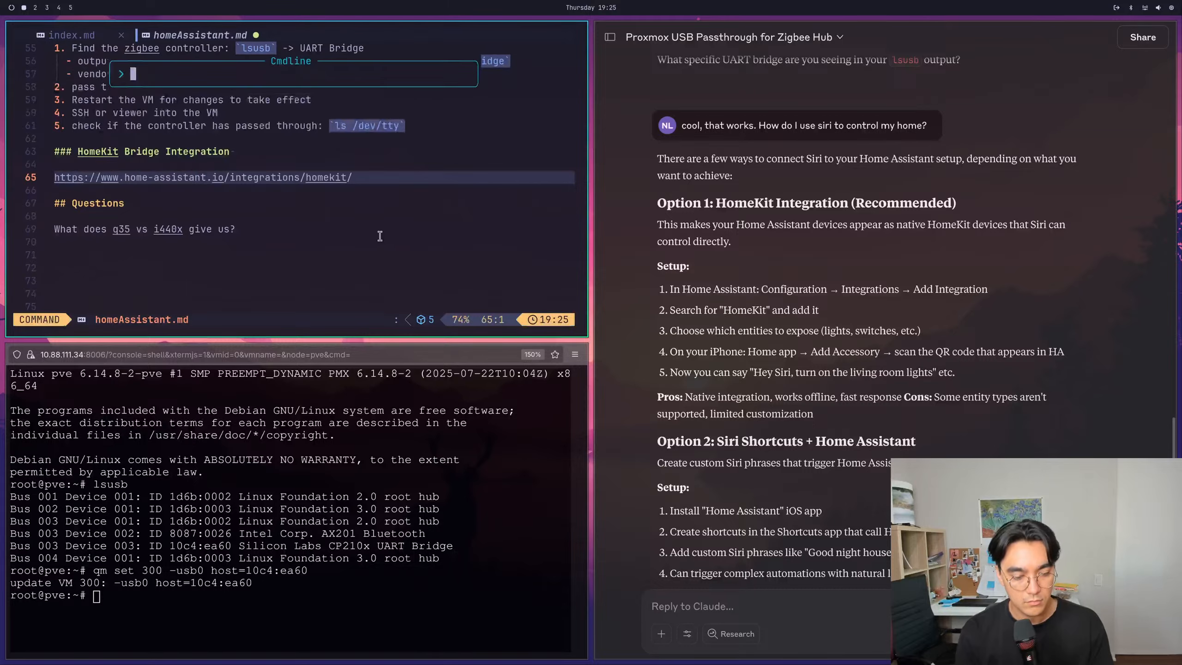
pyautogui.press('Return')
# - Switch back to the Home Assistant Integrations page in the browser and confirm setting up HomeKit Bridge
pyautogui.press('super+2')
pyautogui.press('super+1')
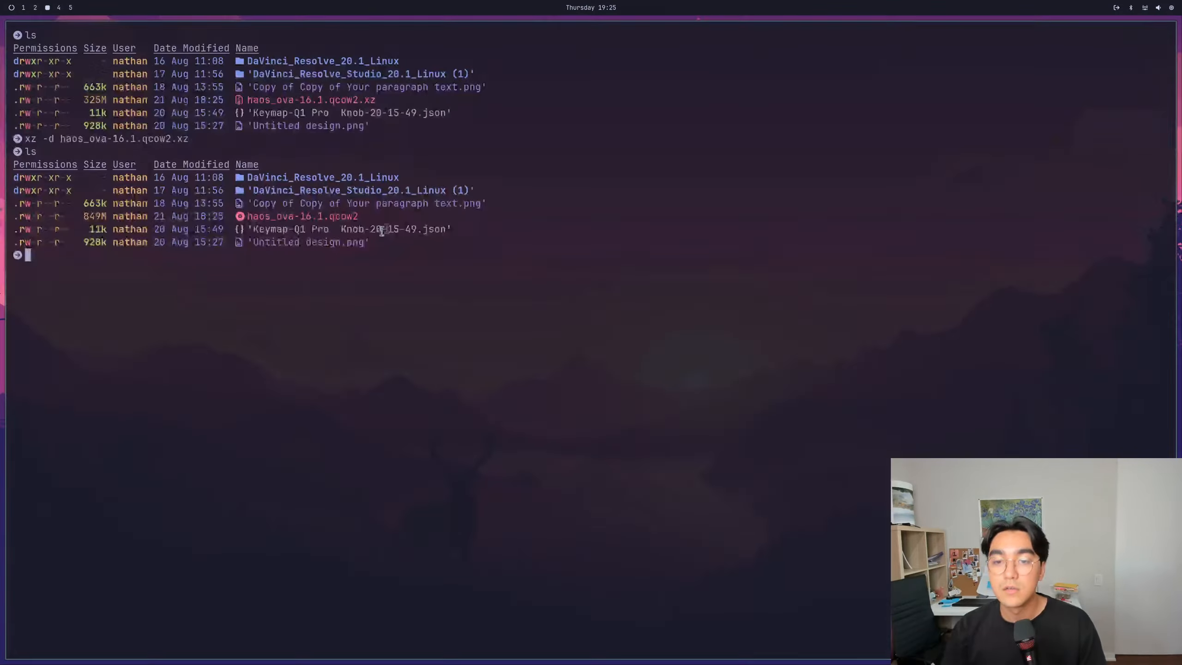
pyautogui.press('super+2')
pyautogui.click(586, 32)
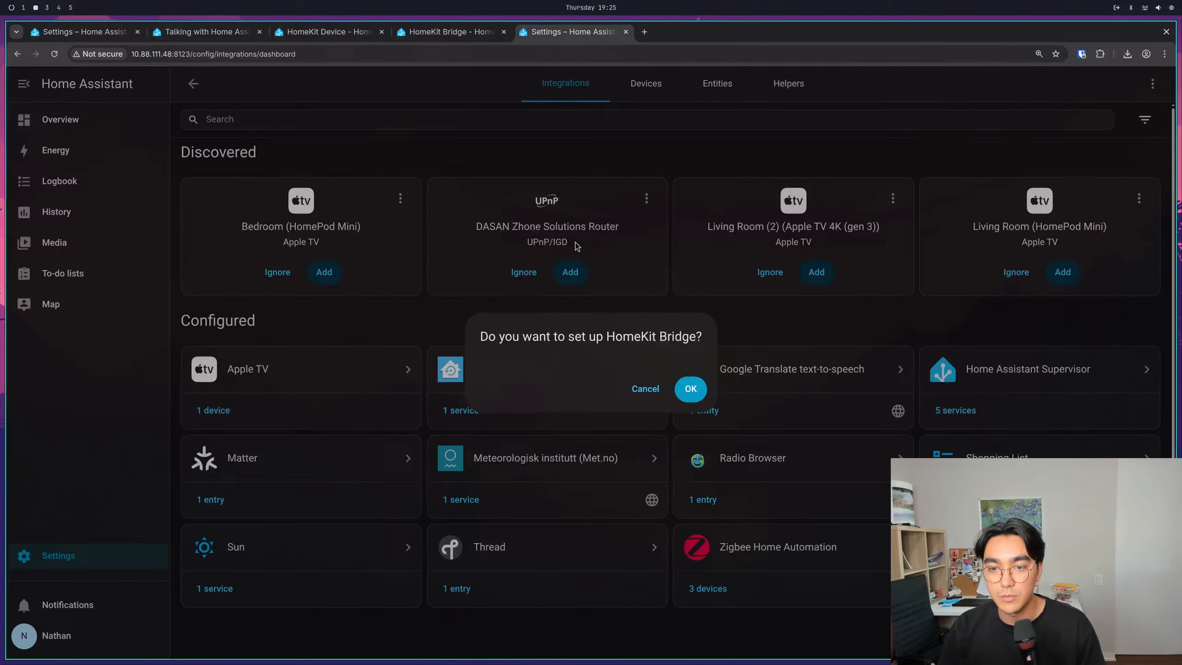
pyautogui.click(689, 389)
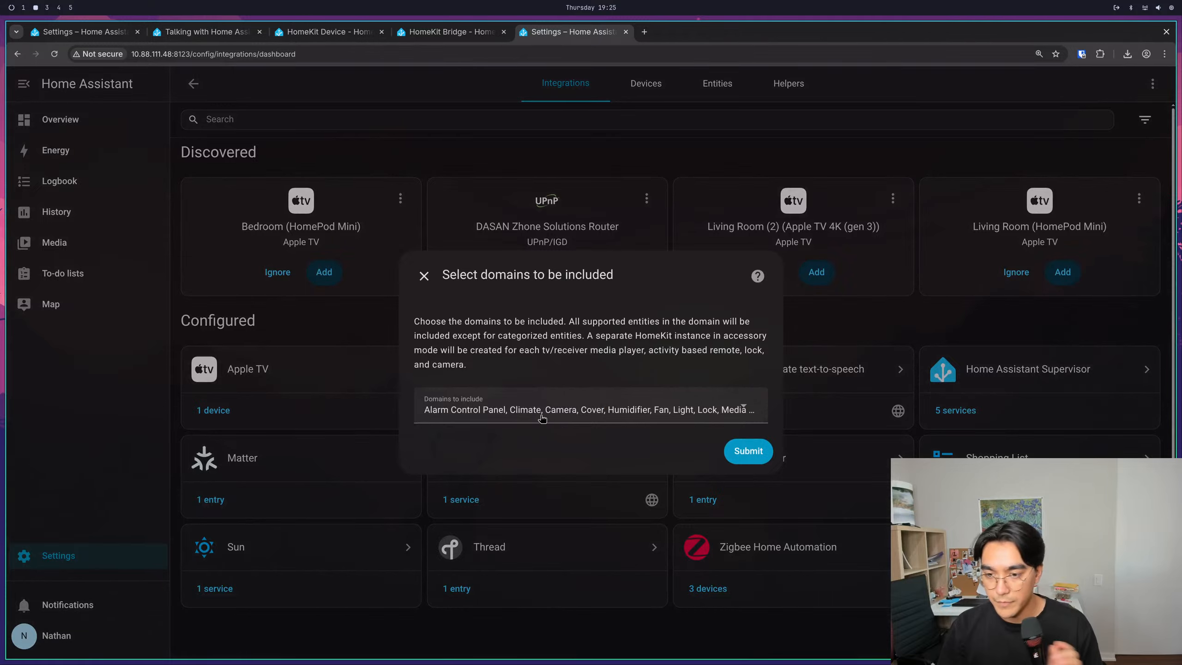
# - Exclude Alarm Control Panel, Camera, Cover and Climate from the domains to include in HomeKit Bridge
pyautogui.click(667, 421)
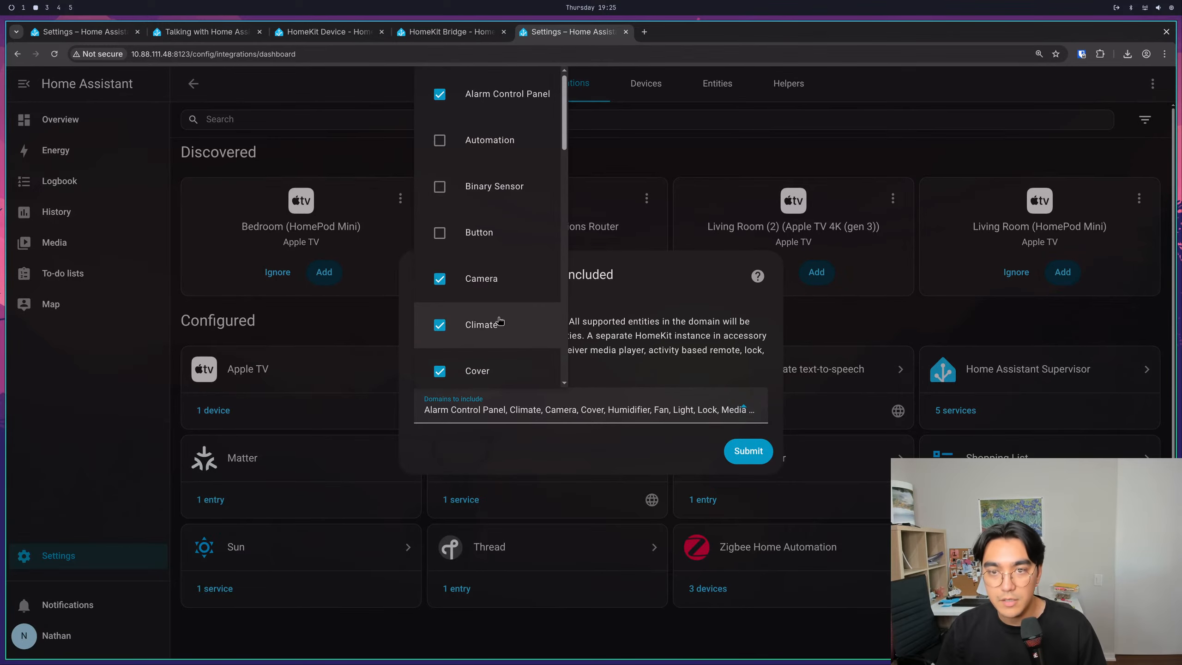
pyautogui.scroll(-18, 498, 326)
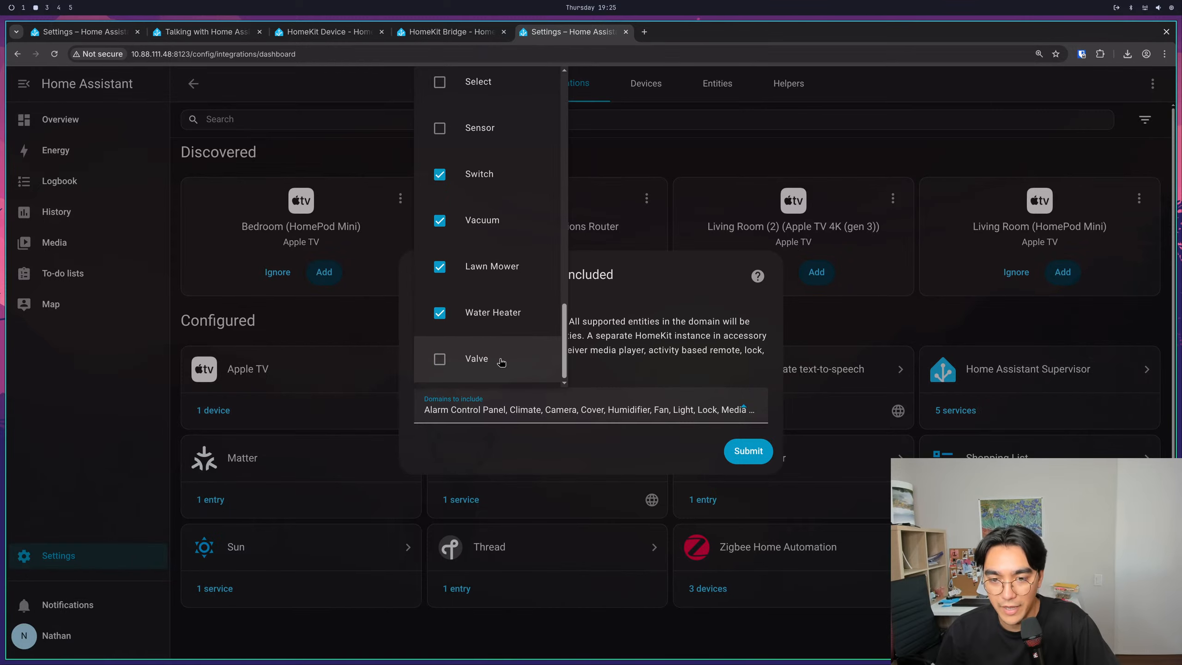
pyautogui.scroll(10, 500, 358)
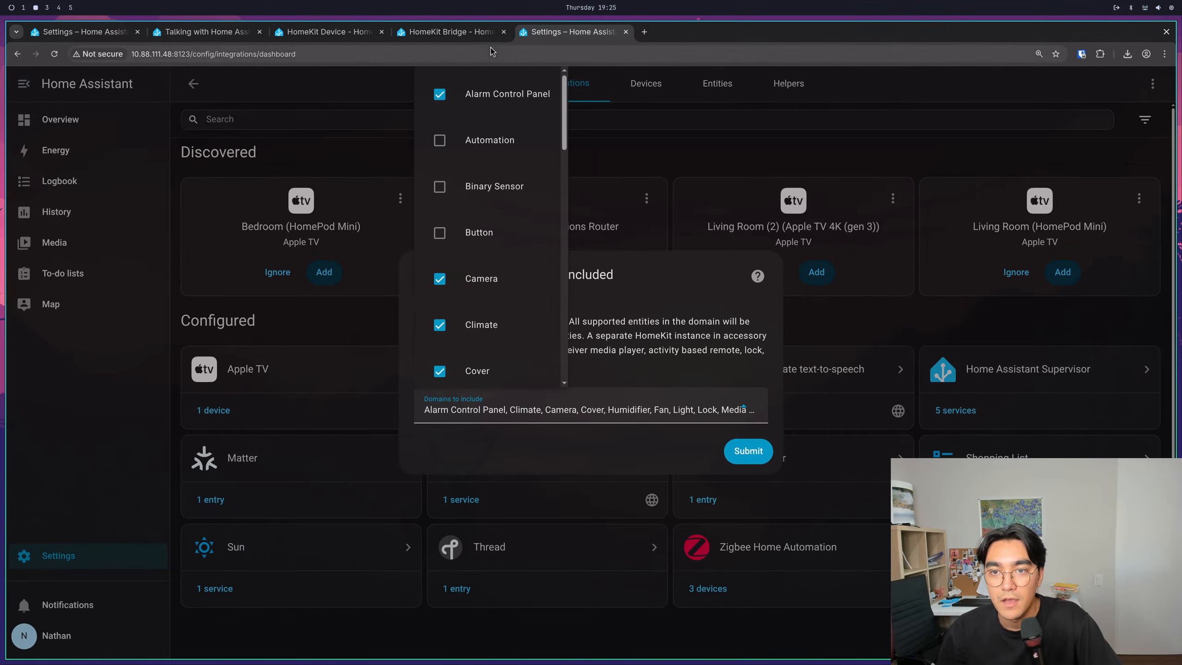
pyautogui.click(489, 92)
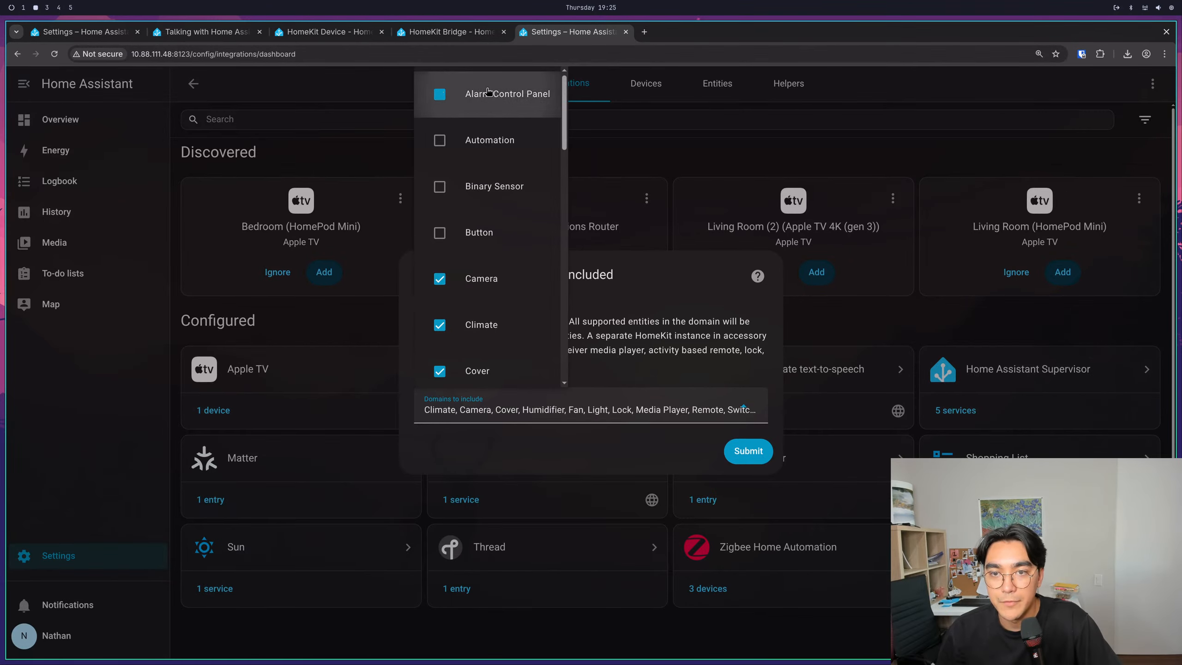
pyautogui.click(489, 140)
pyautogui.click(489, 140)
pyautogui.scroll(-2, 479, 252)
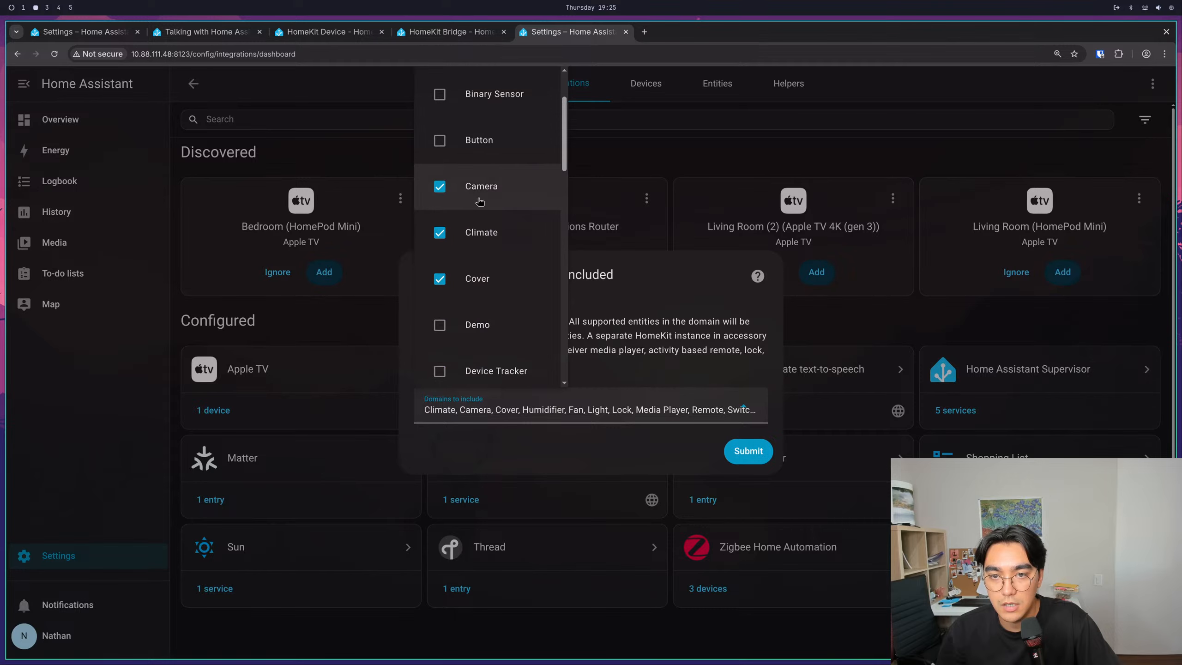
pyautogui.click(477, 189)
pyautogui.click(498, 277)
pyautogui.click(498, 232)
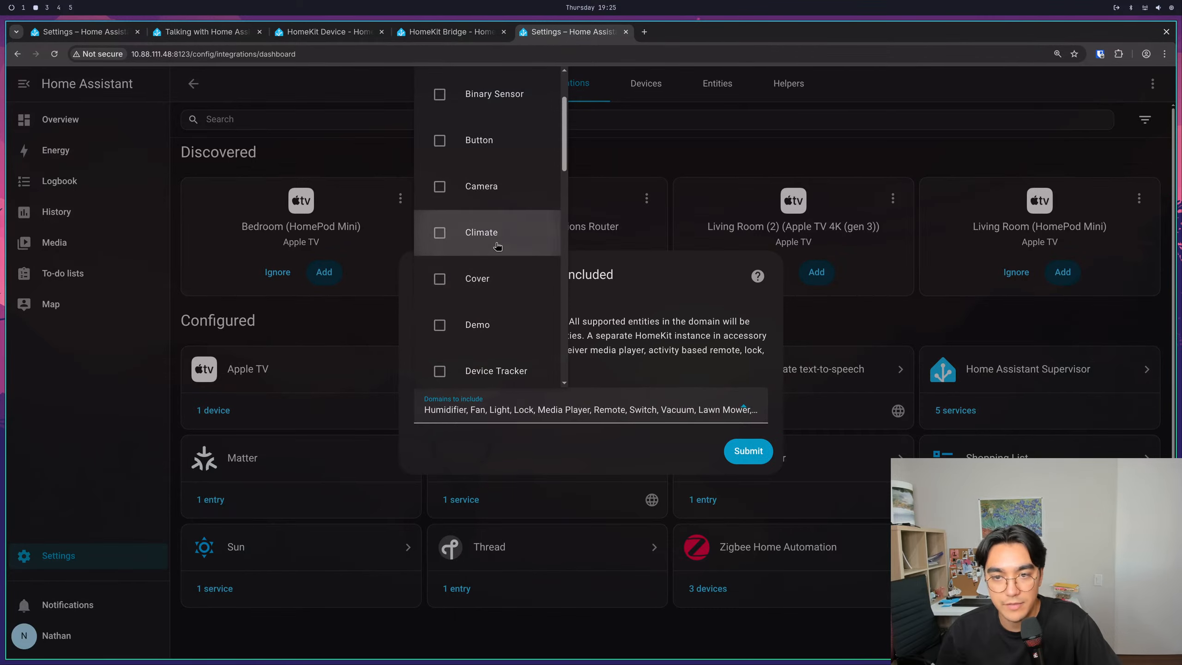
# - Include the Climate domain again in the HomeKit Bridge domains
pyautogui.scroll(-2, 496, 246)
pyautogui.scroll(4, 484, 242)
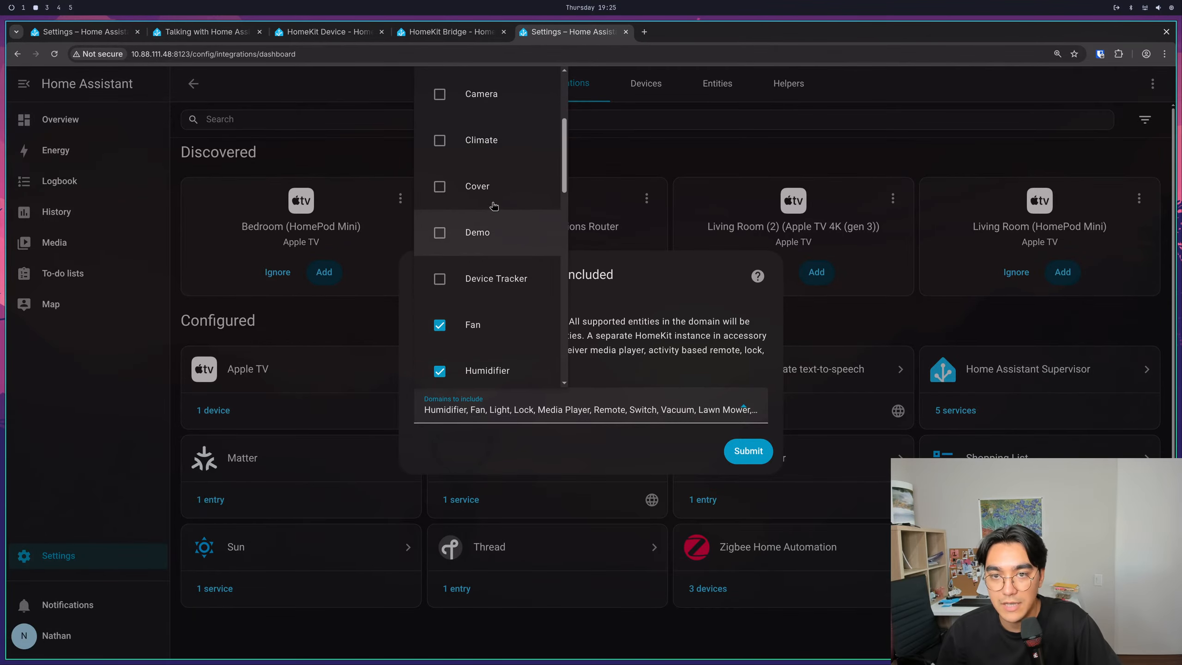
pyautogui.click(491, 147)
pyautogui.click(490, 230)
pyautogui.click(492, 148)
# - Exclude the Fan, Humidifier and Lock domains from HomeKit Bridge
pyautogui.scroll(-2, 503, 241)
pyautogui.scroll(-2, 514, 311)
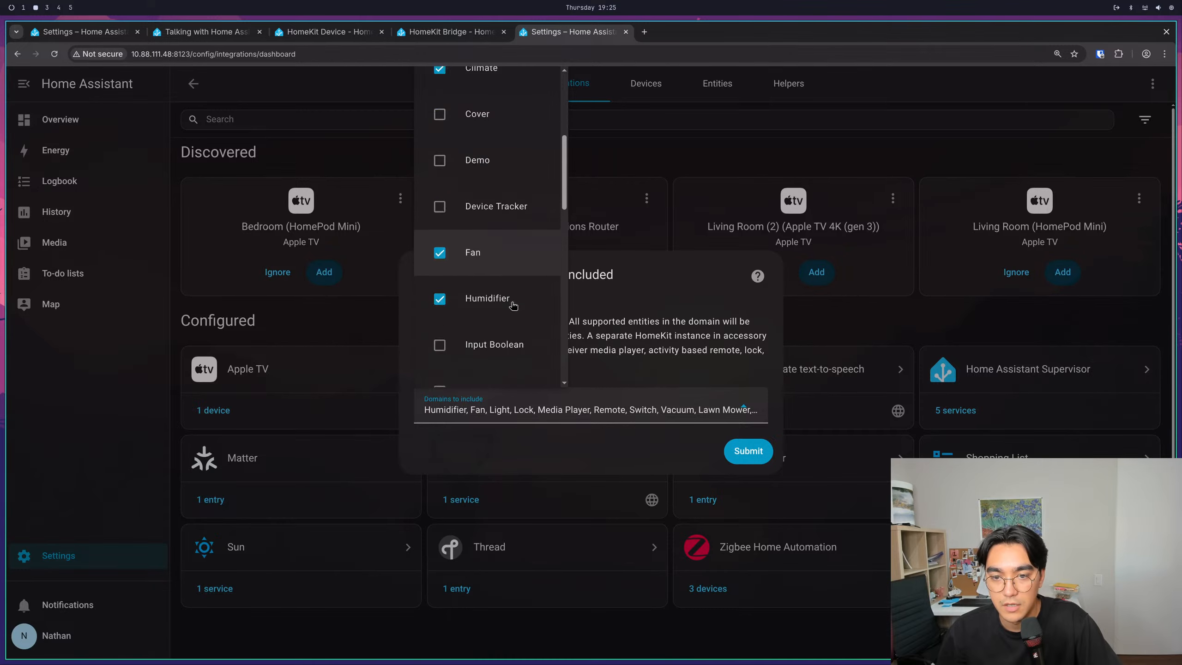
pyautogui.click(498, 229)
pyautogui.click(500, 277)
pyautogui.scroll(-2, 502, 280)
pyautogui.scroll(-4, 501, 282)
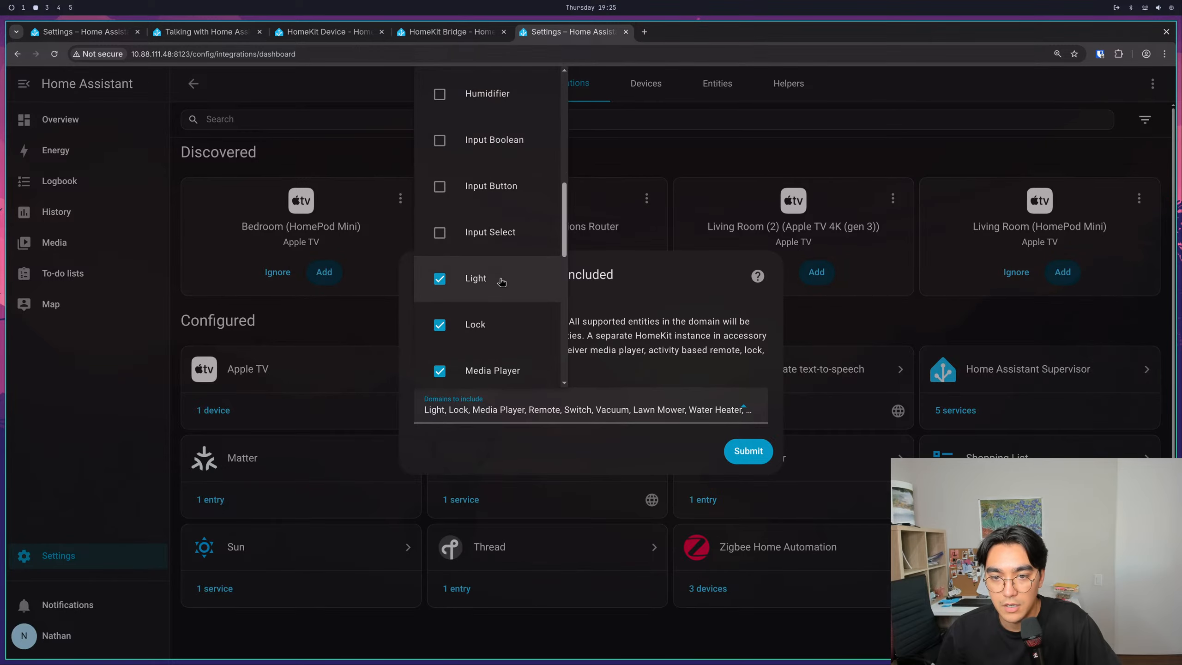
pyautogui.click(493, 230)
# - Add Scenes and Scripts to the domains included in HomeKit Bridge
pyautogui.scroll(-4, 504, 278)
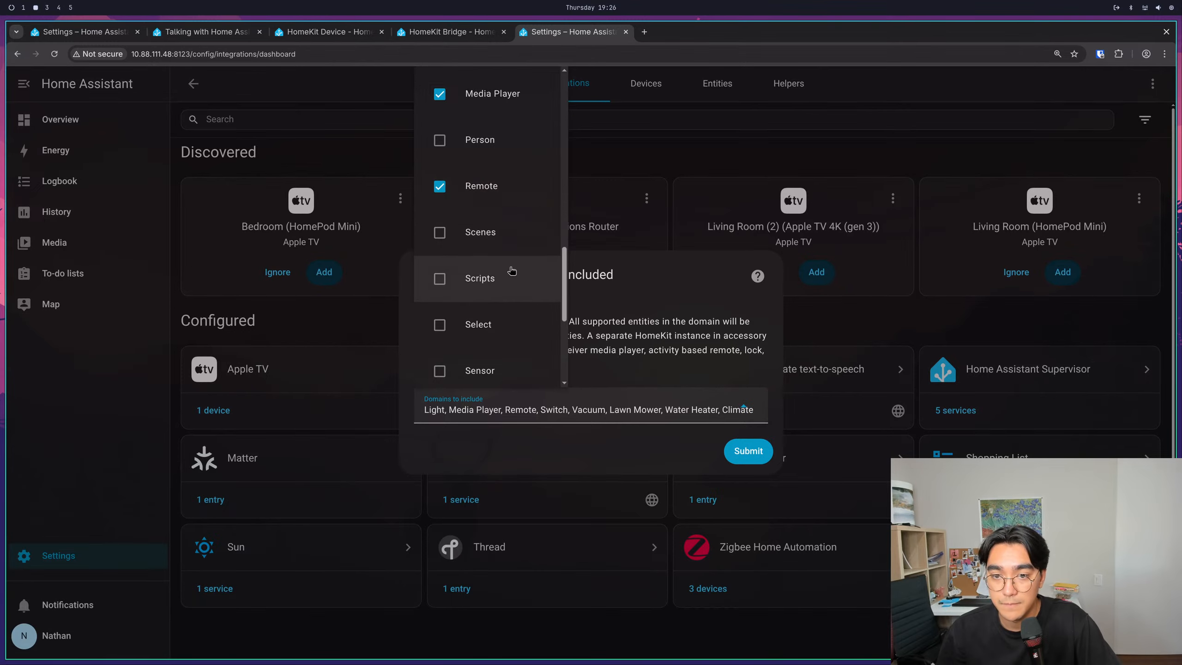
pyautogui.scroll(-2, 509, 270)
pyautogui.click(486, 142)
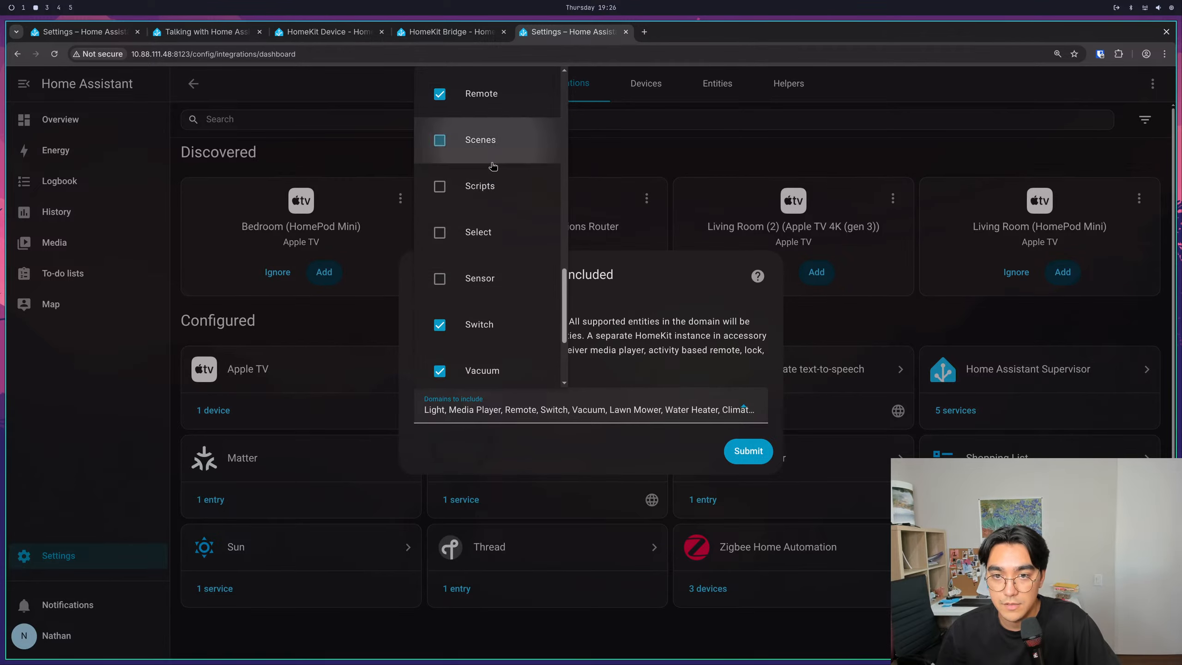
pyautogui.click(489, 186)
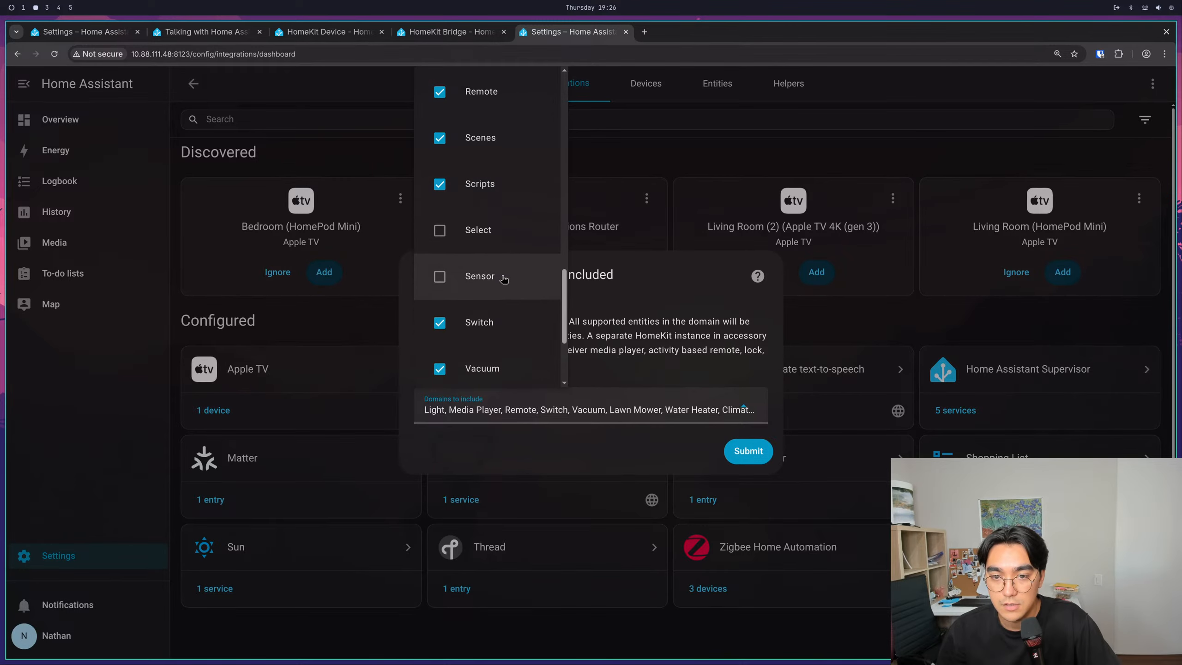
# - Exclude the Vacuum, Lawn Mower and Water Heater domains from HomeKit Bridge
pyautogui.scroll(-3, 505, 271)
pyautogui.click(504, 241)
pyautogui.click(504, 266)
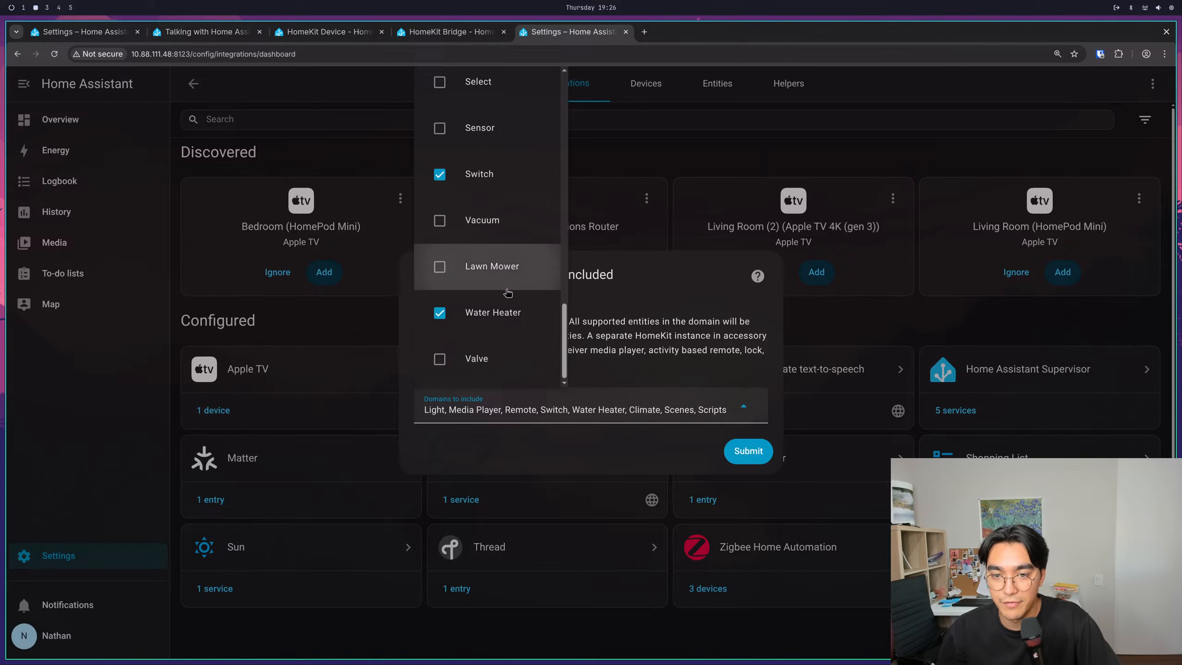
pyautogui.click(504, 313)
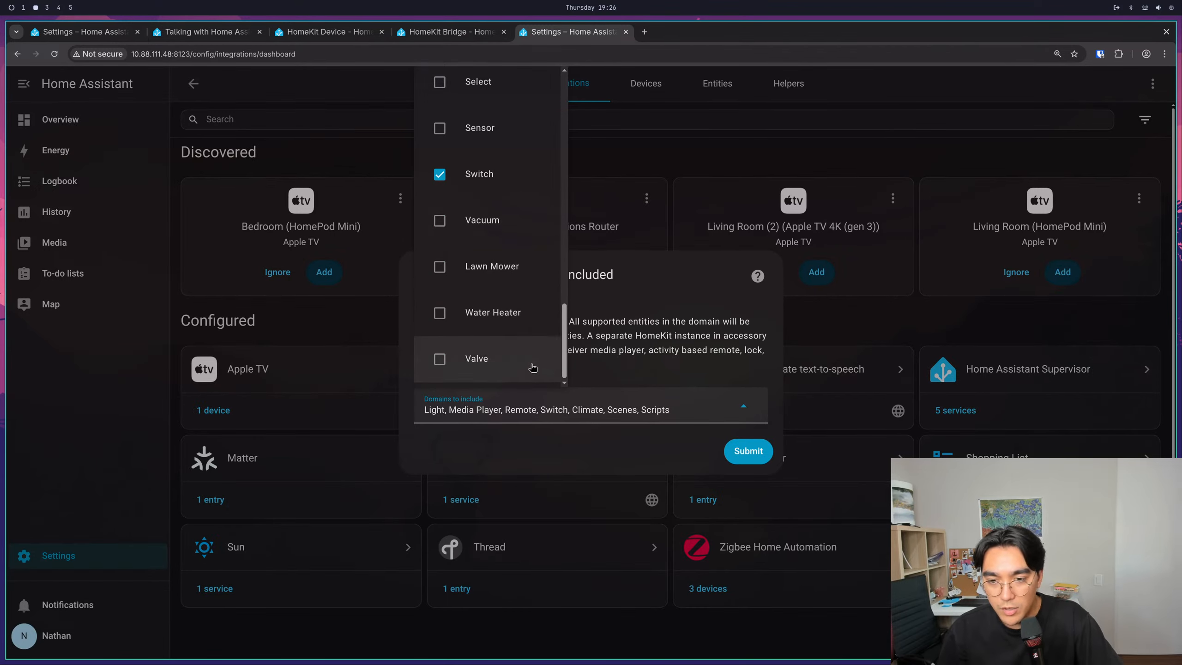
# - Submit the selected domains and the Pair HomeKit dialog to create the HomeKit Bridge
pyautogui.scroll(5, 531, 364)
pyautogui.click(748, 451)
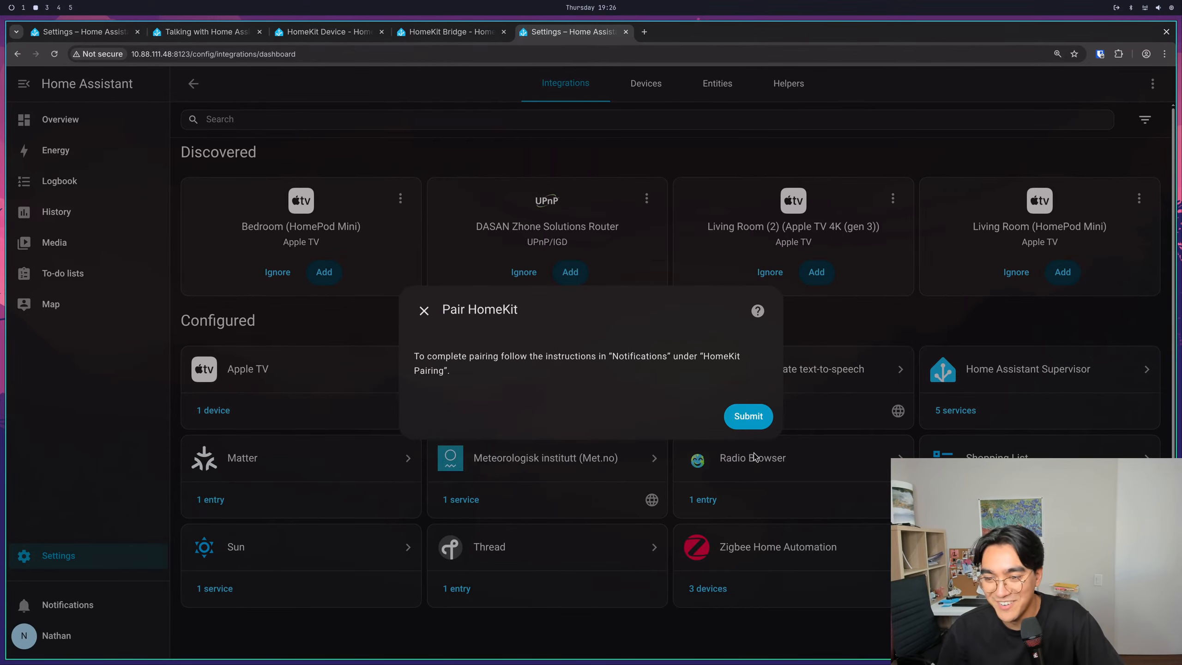
pyautogui.click(748, 417)
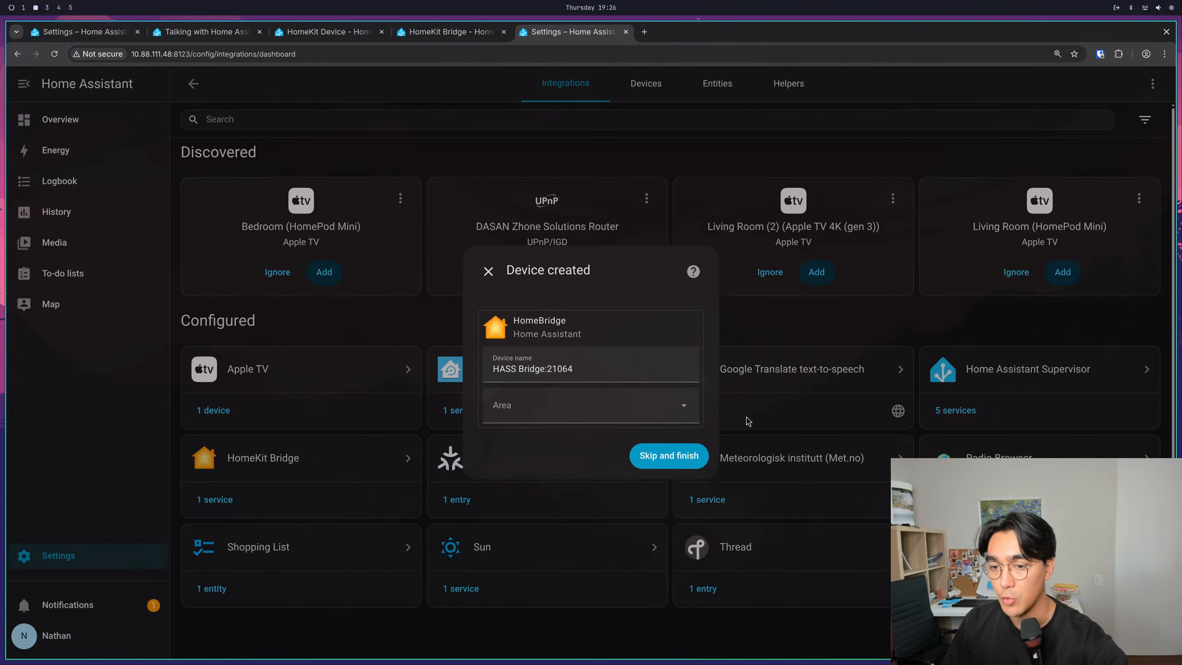